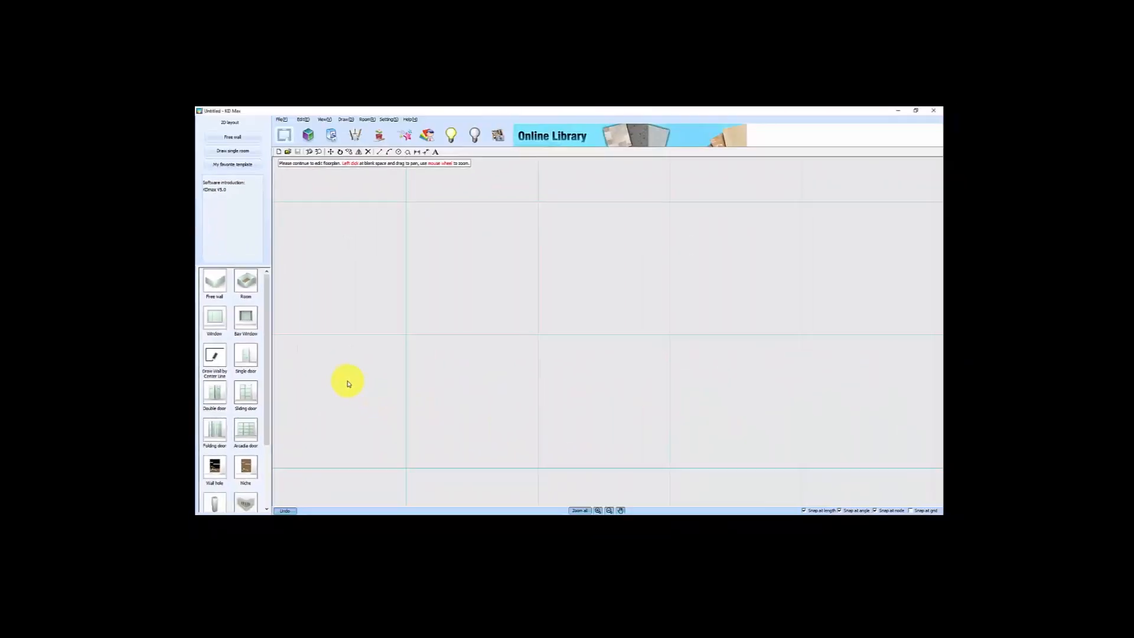
Begin a continuous free wall located to its right side and draw the first 5000 mm segment upward as the room's left wall
{"action": "left_click", "coordinate": [215, 283]}
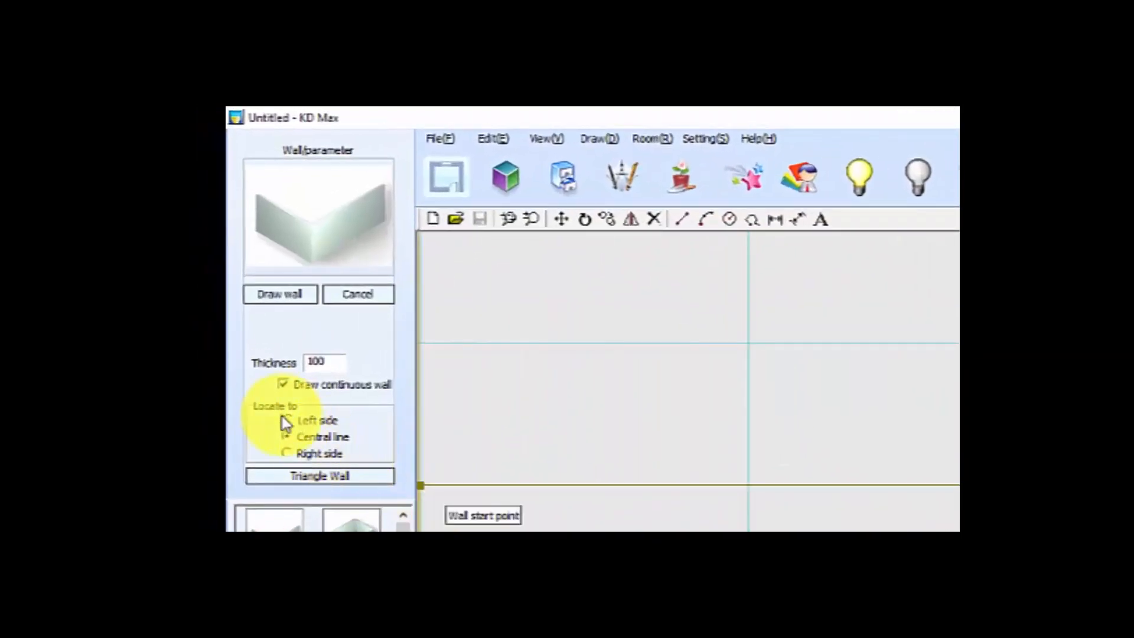
{"action": "left_click", "coordinate": [289, 453]}
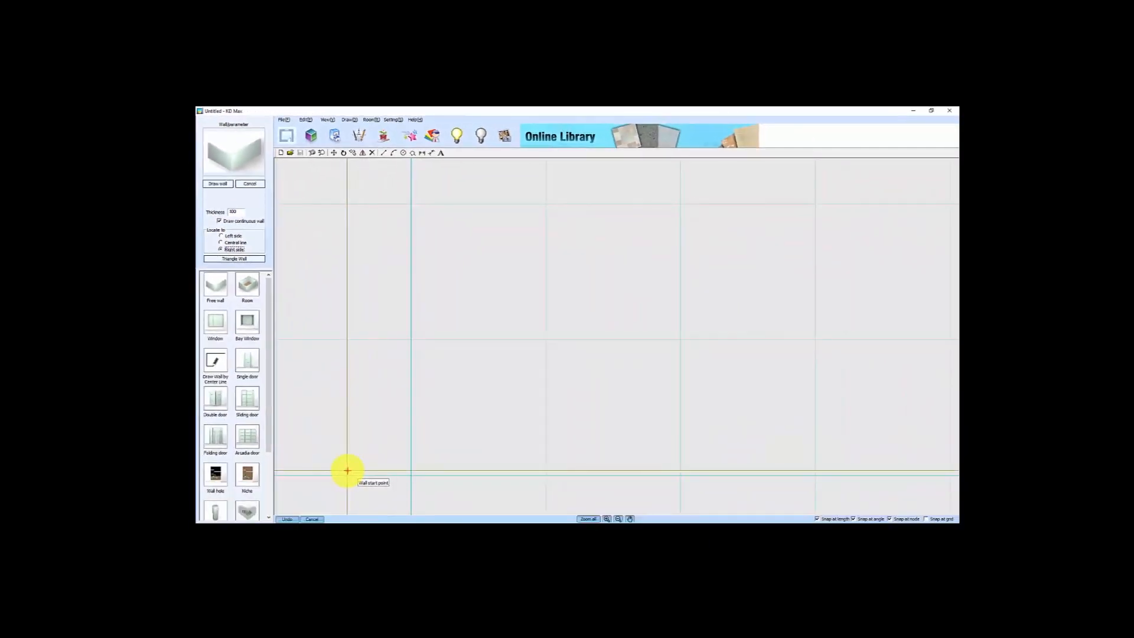
{"action": "left_click", "coordinate": [347, 471]}
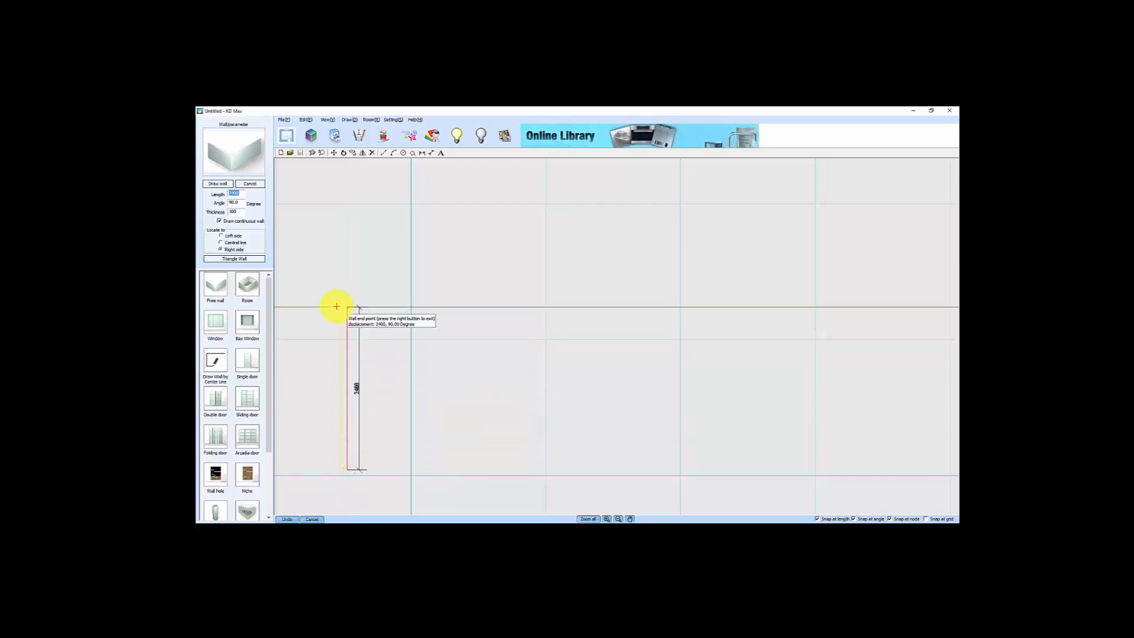
{"action": "type", "text": "5000"}
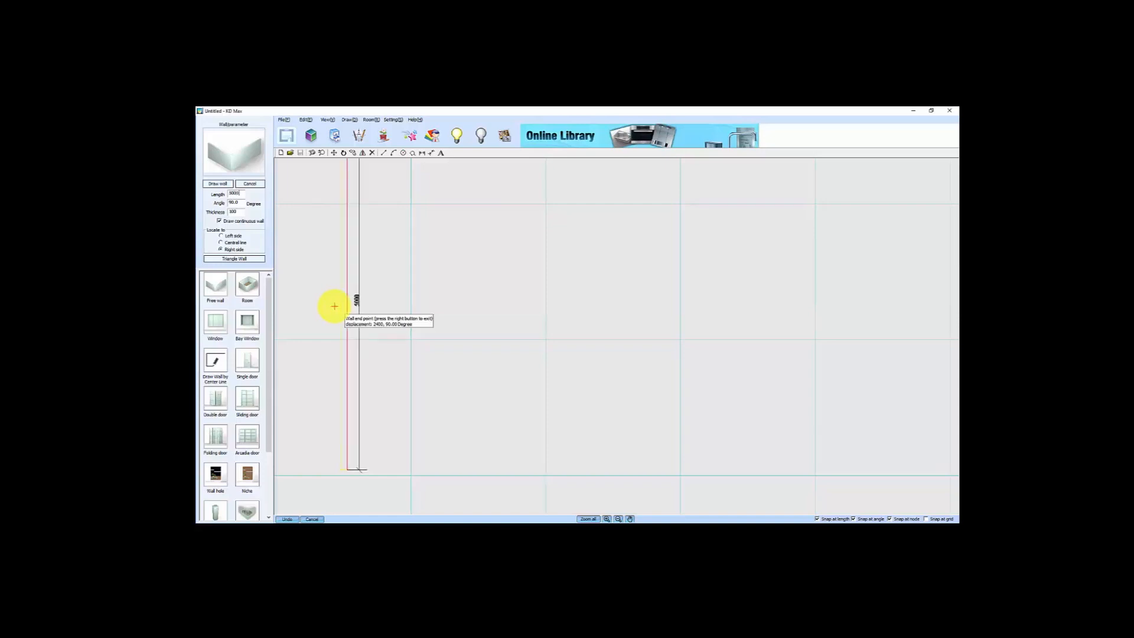
{"action": "key", "text": "Return"}
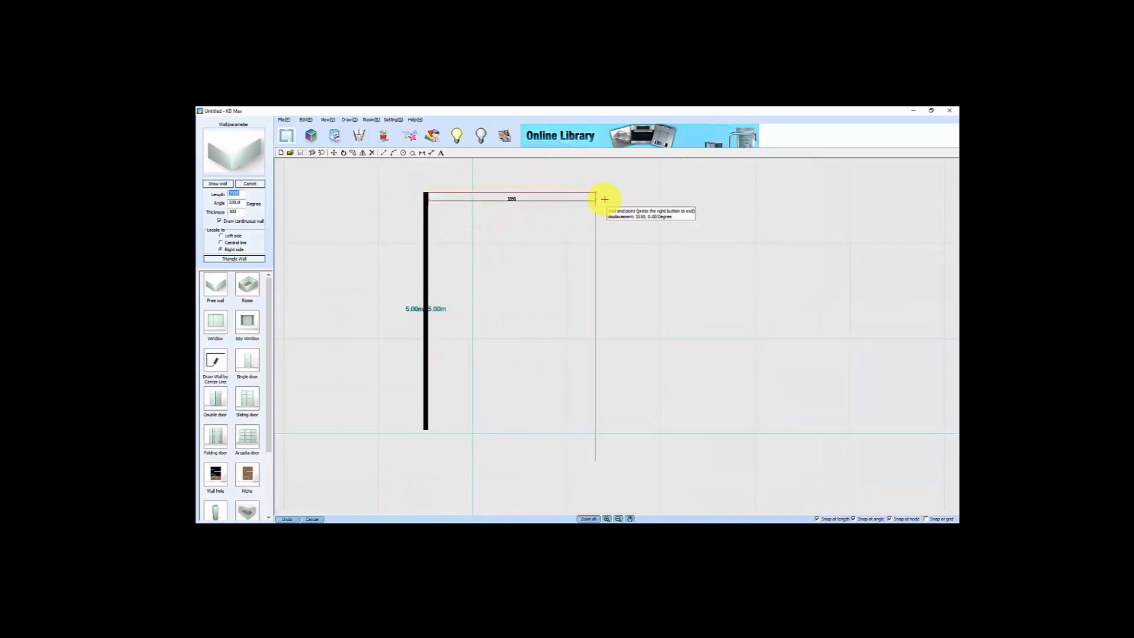
Continue the wall with a 2500 mm segment to the right and a 600 mm segment upward
{"action": "type", "text": "2500"}
{"action": "key", "text": "Return"}
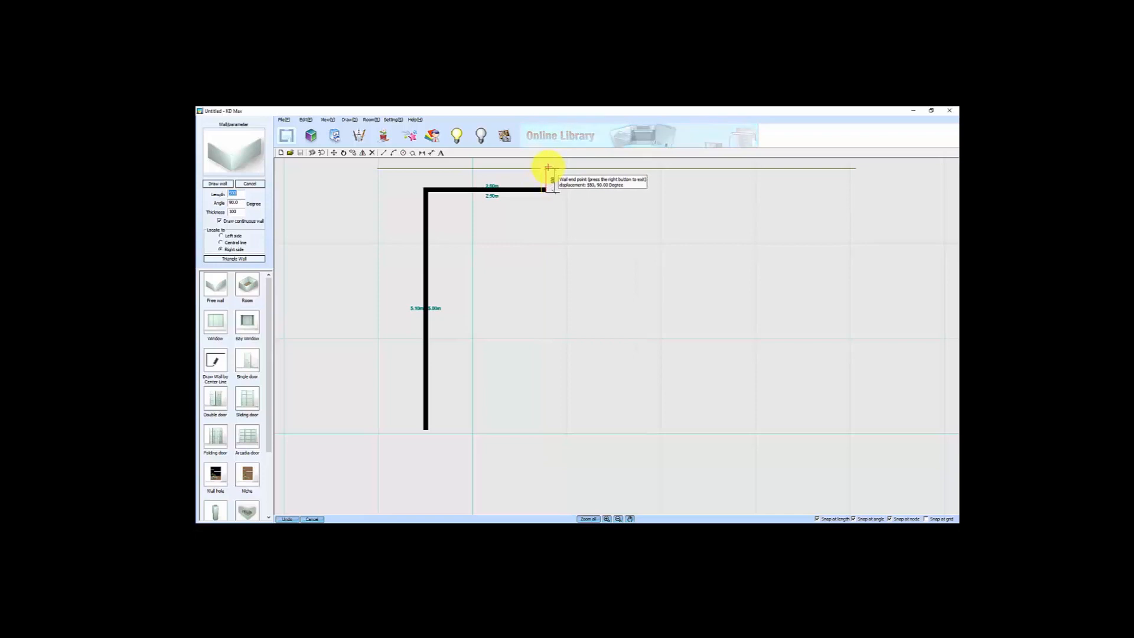
{"action": "type", "text": "60"}
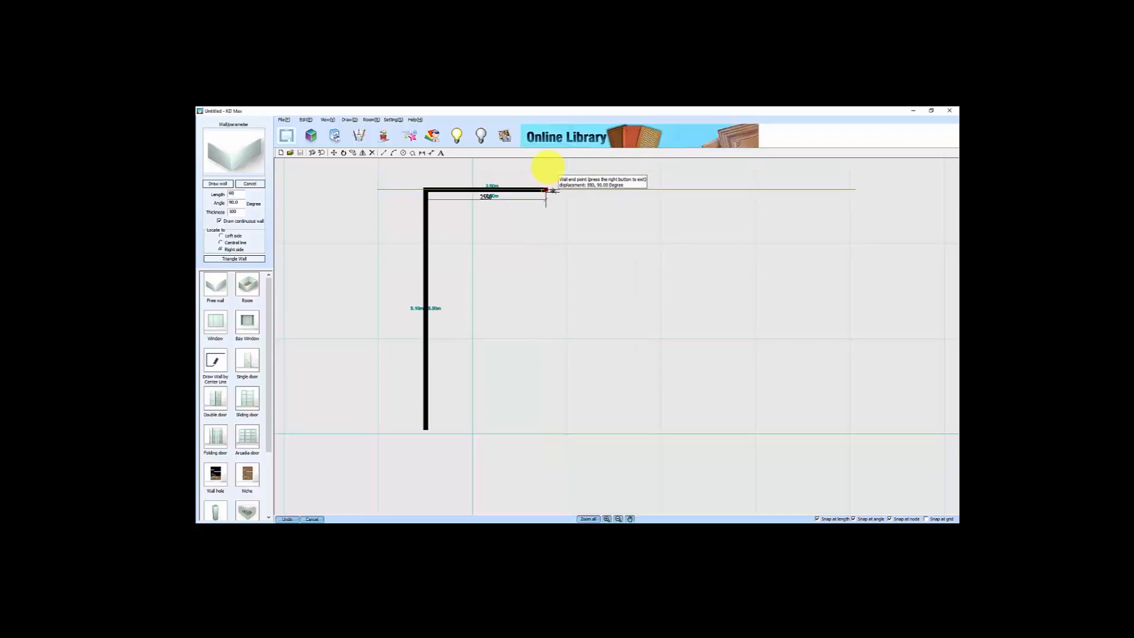
{"action": "key", "text": "Return"}
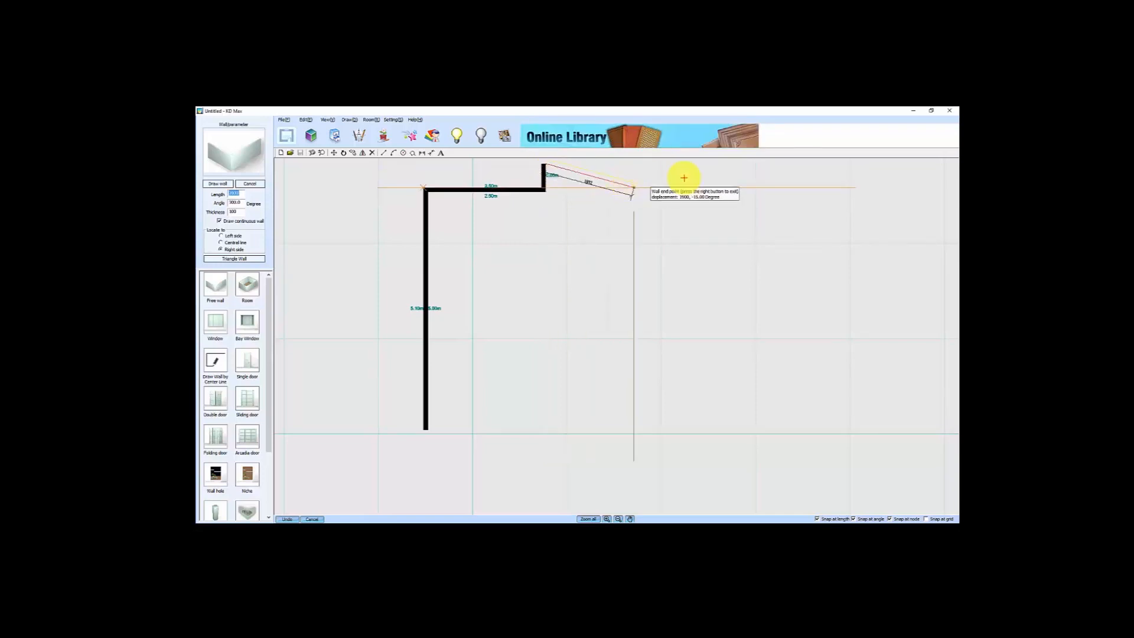
Continue the wall with a 5000 mm segment to the right and a 600 mm segment downward
{"action": "type", "text": "5000"}
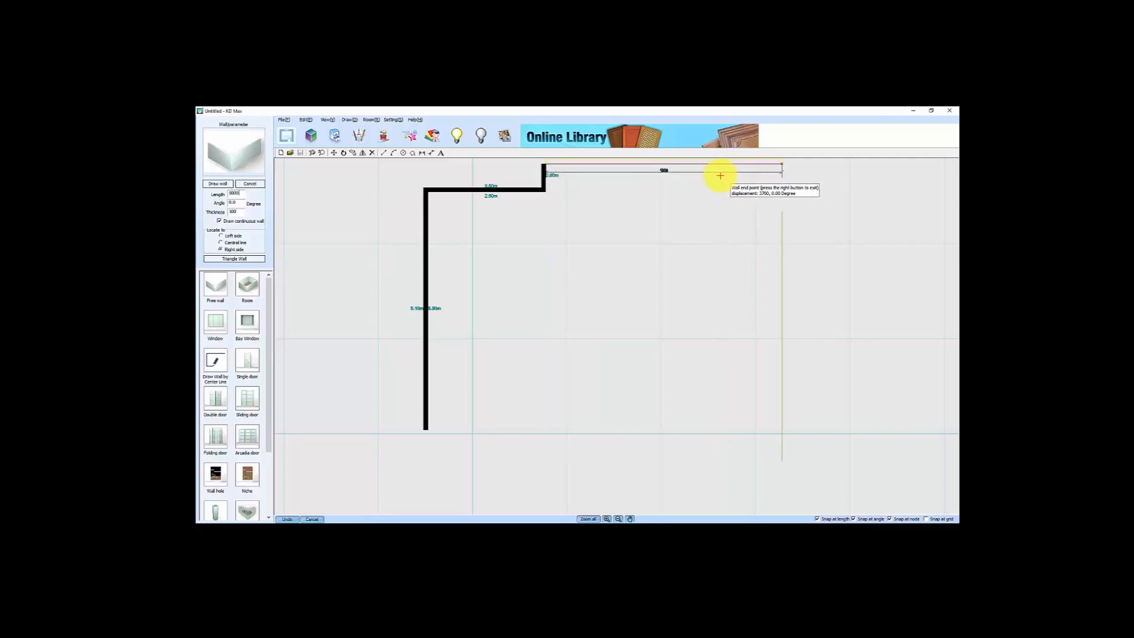
{"action": "key", "text": "Return"}
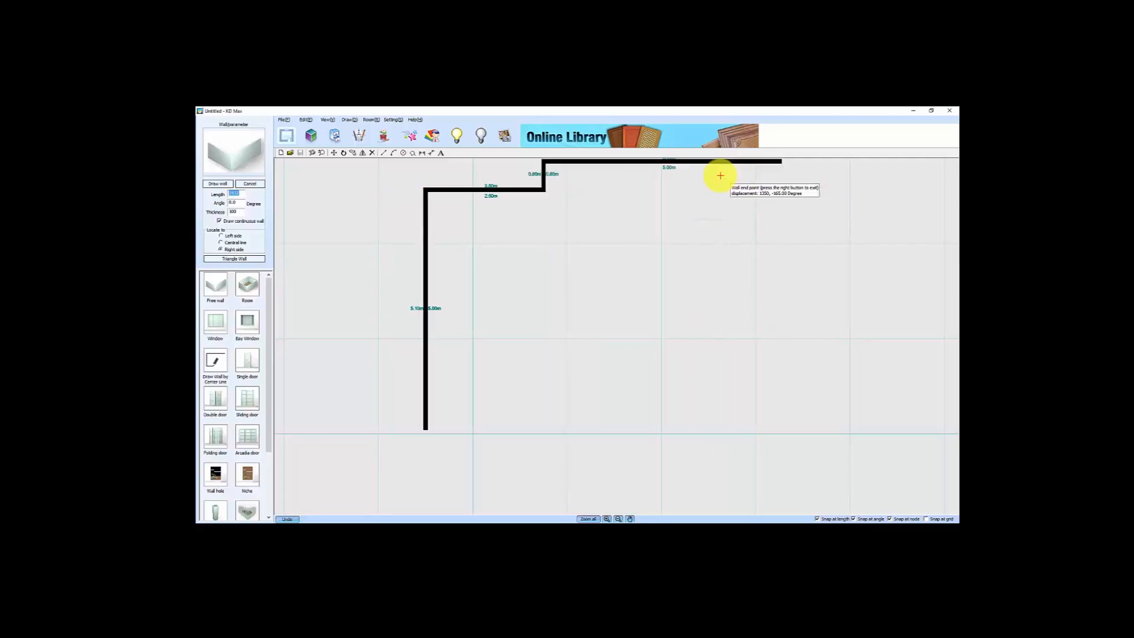
{"action": "type", "text": "600"}
{"action": "key", "text": "Return"}
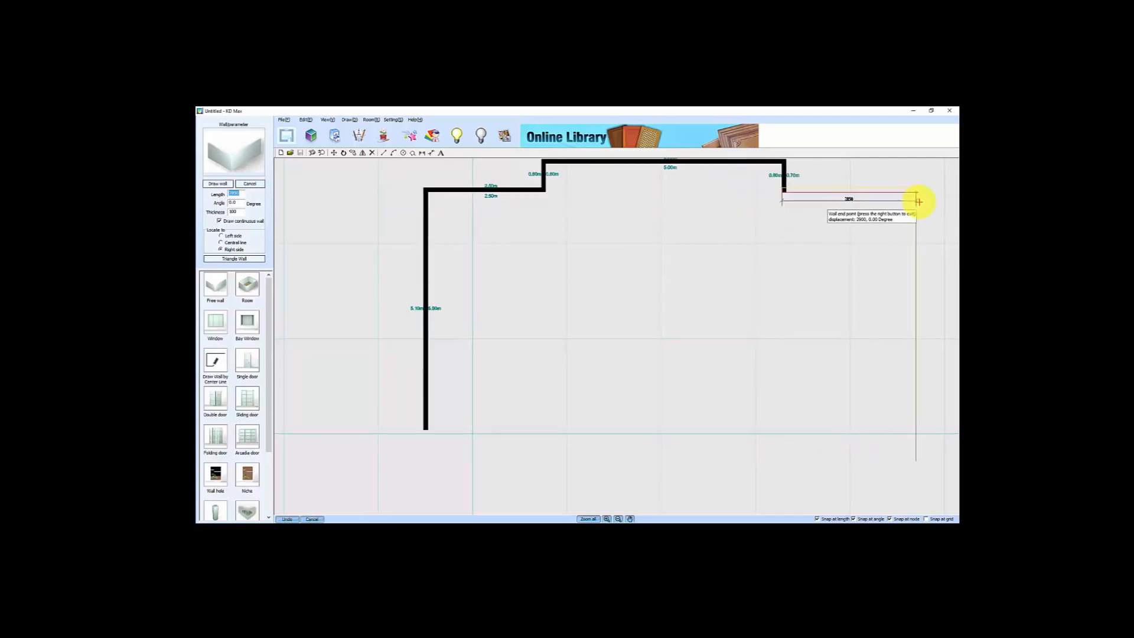
Add a 3000 mm segment to the right and a right wall about 5000 mm long downward, and close the outline at the starting point
{"action": "type", "text": "3000"}
{"action": "key", "text": "Return"}
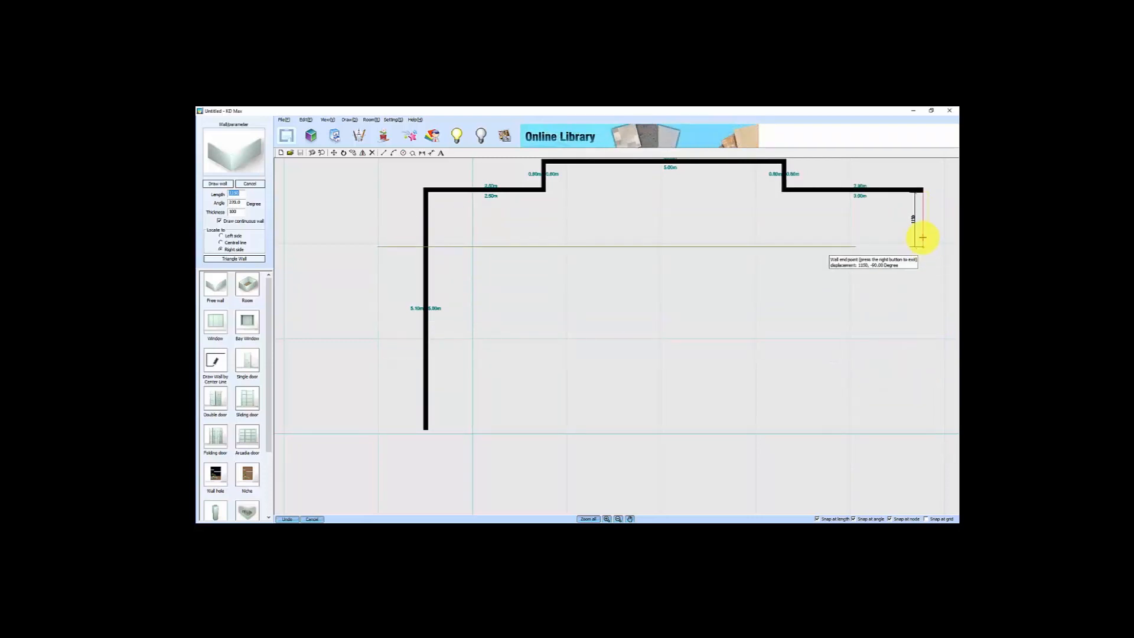
{"action": "left_click", "coordinate": [924, 424]}
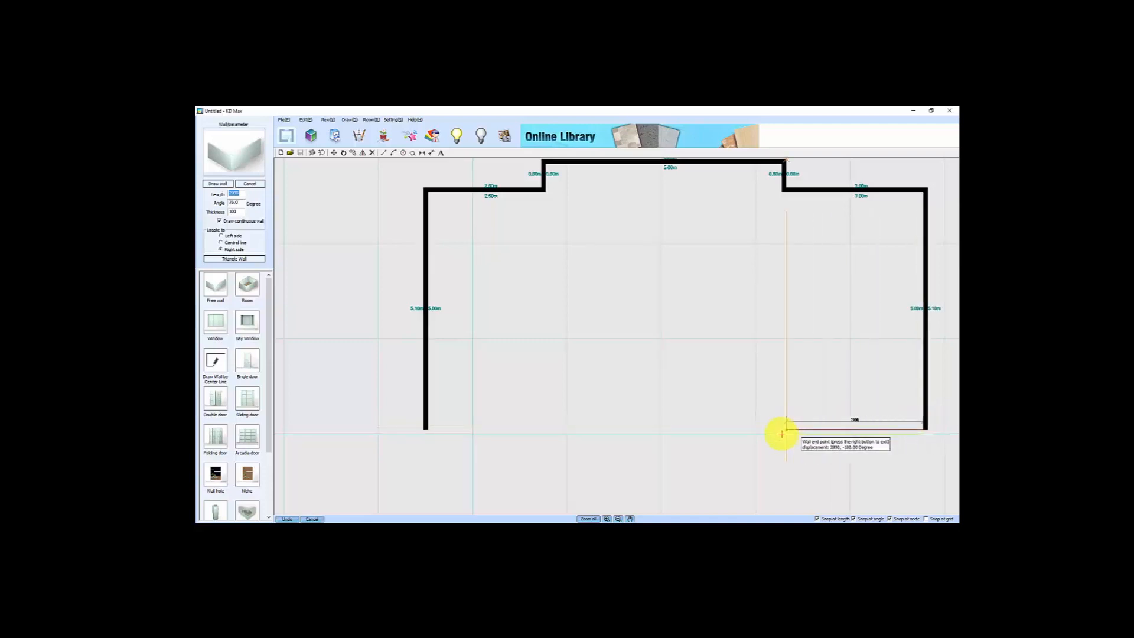
{"action": "left_click", "coordinate": [426, 427]}
{"action": "right_click", "coordinate": [431, 430]}
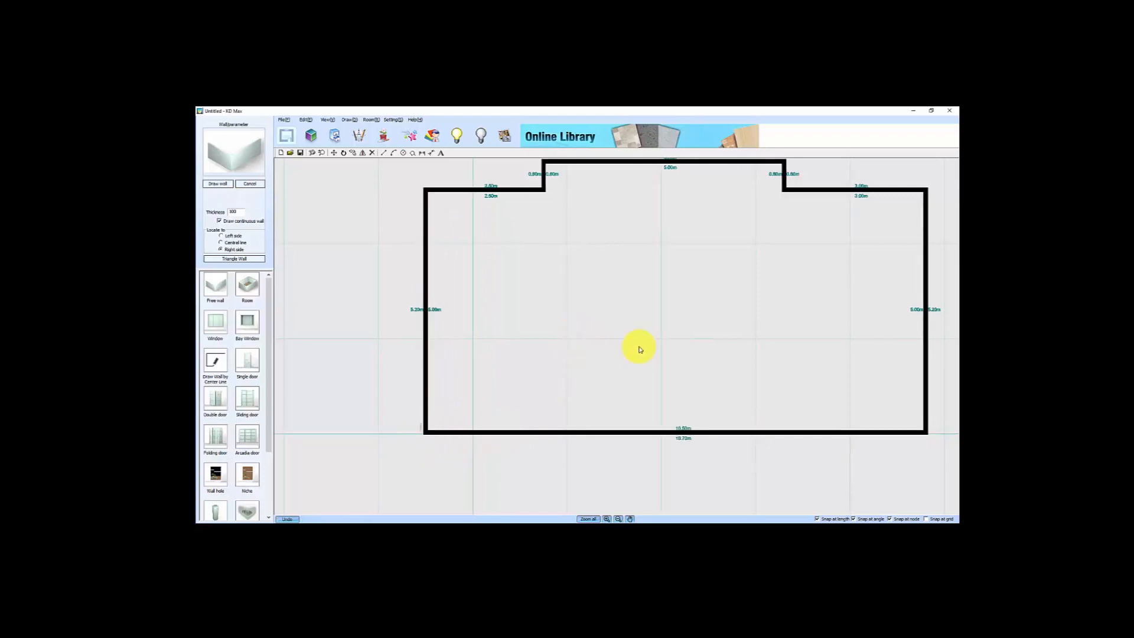
Place a window 1800 wide and 2000 high at elevation 200 in the upper part of the room's right wall
{"action": "middle_click_drag", "start_coordinate": [642, 341], "coordinate": [595, 364]}
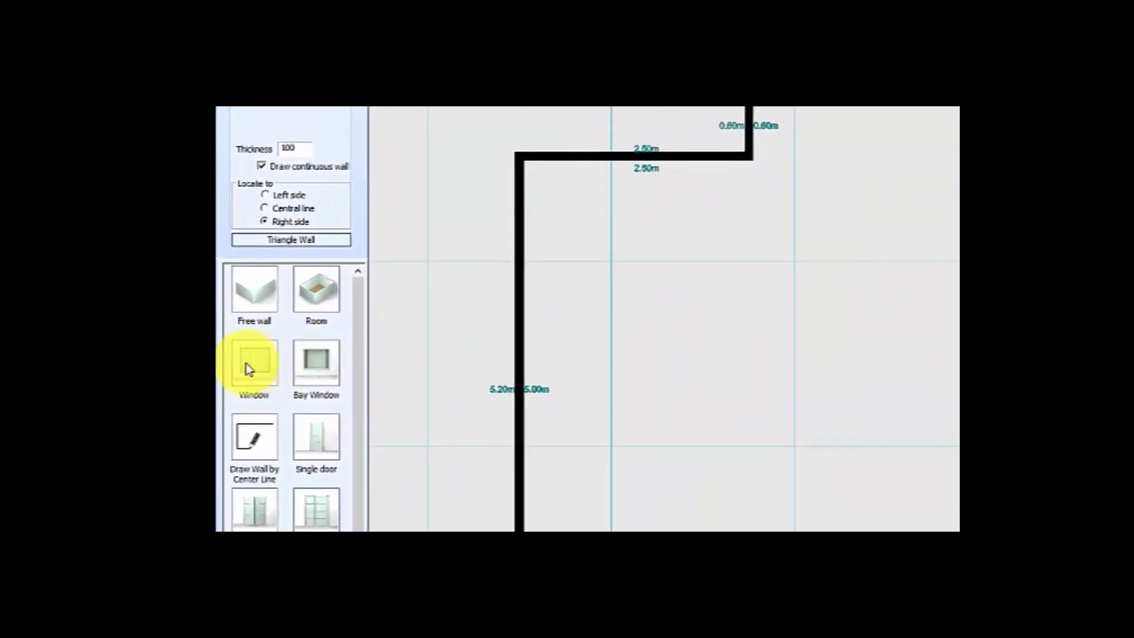
{"action": "left_click", "coordinate": [253, 365]}
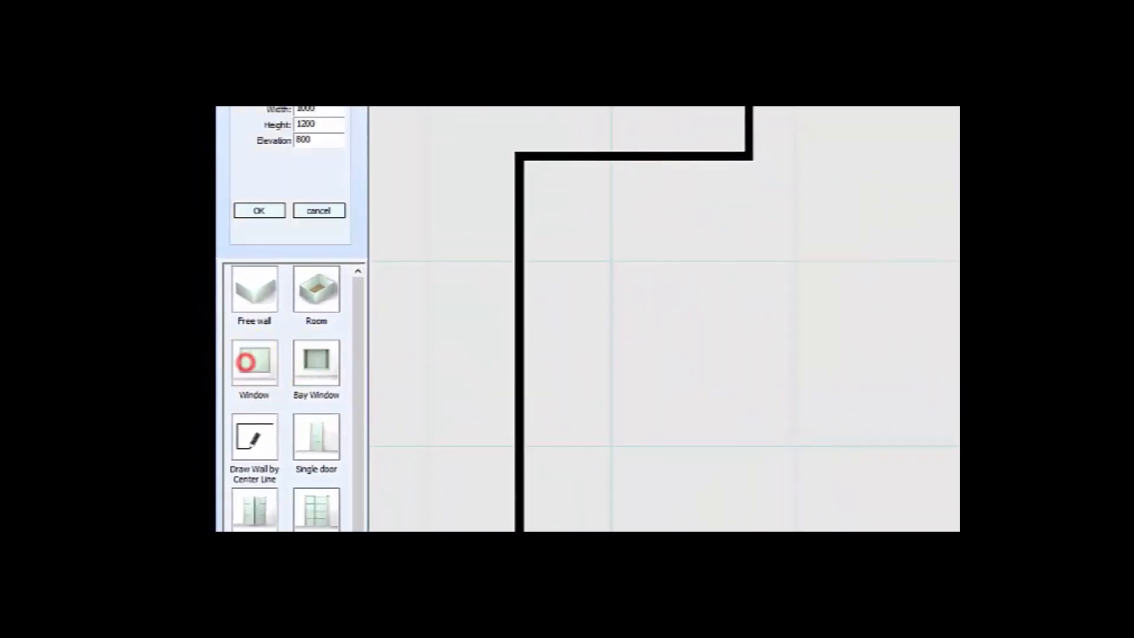
{"action": "double_click", "coordinate": [303, 110]}
{"action": "type", "text": "1800"}
{"action": "double_click", "coordinate": [317, 184]}
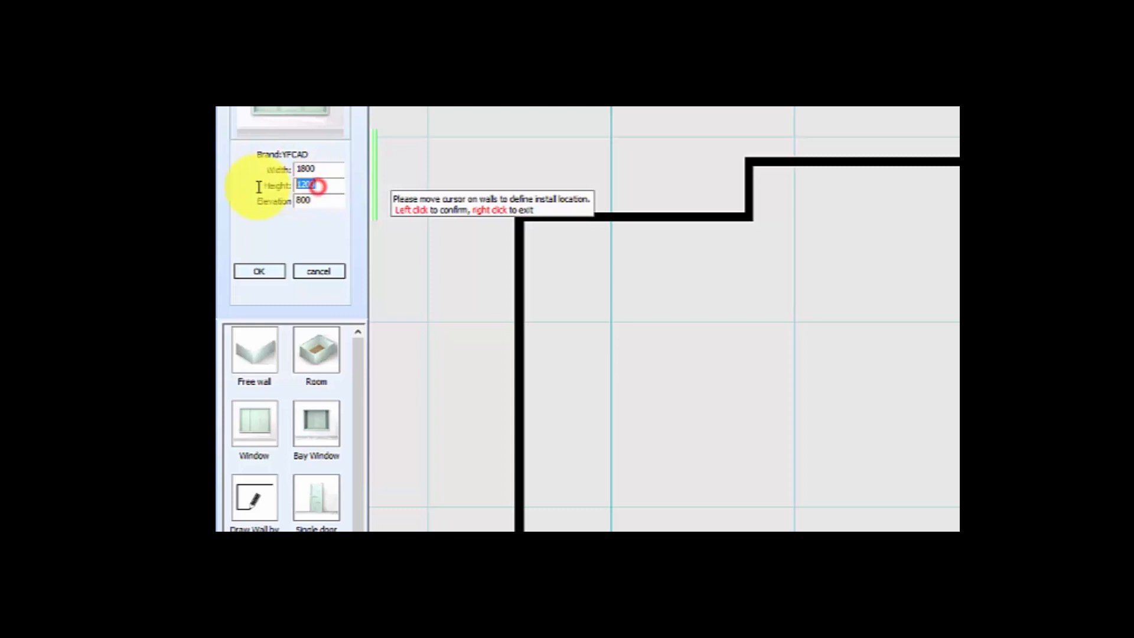
{"action": "type", "text": "2000"}
{"action": "double_click", "coordinate": [320, 200]}
{"action": "type", "text": "200"}
{"action": "left_click", "coordinate": [260, 272]}
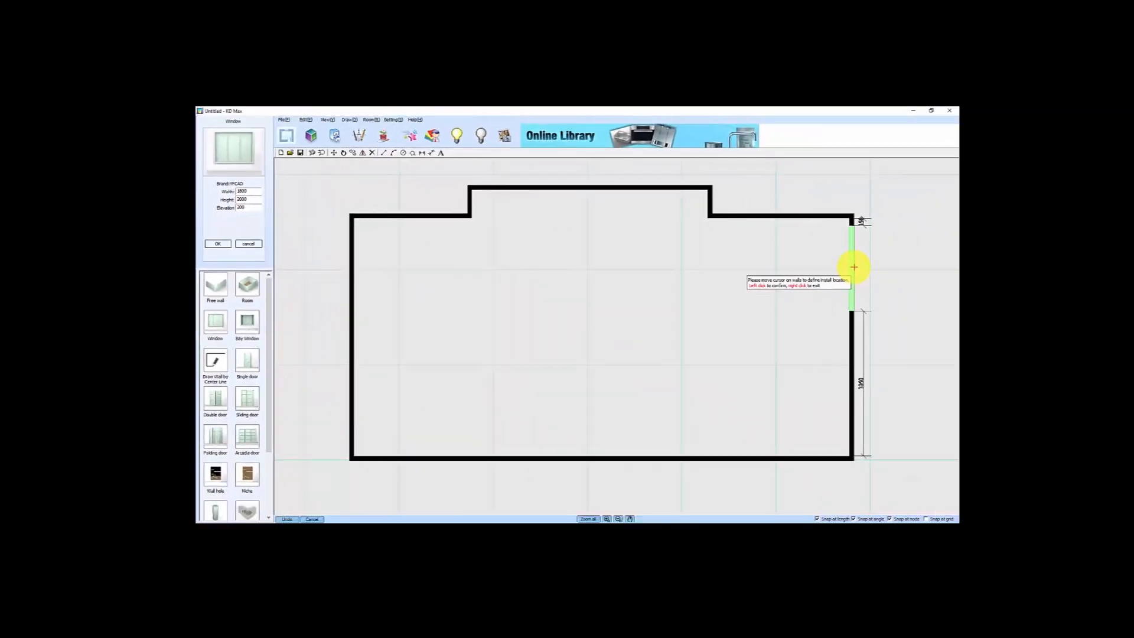
{"action": "left_click", "coordinate": [854, 265]}
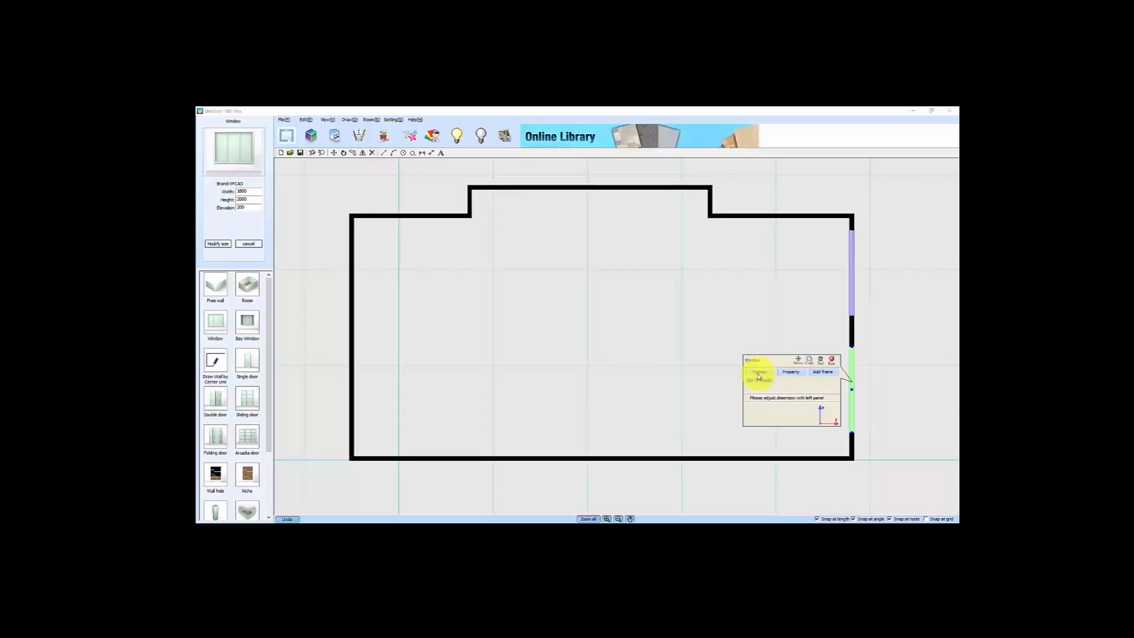
Reposition the lower window on the right wall at a distance of 250 from the yellow reference point
{"action": "left_click", "coordinate": [758, 373]}
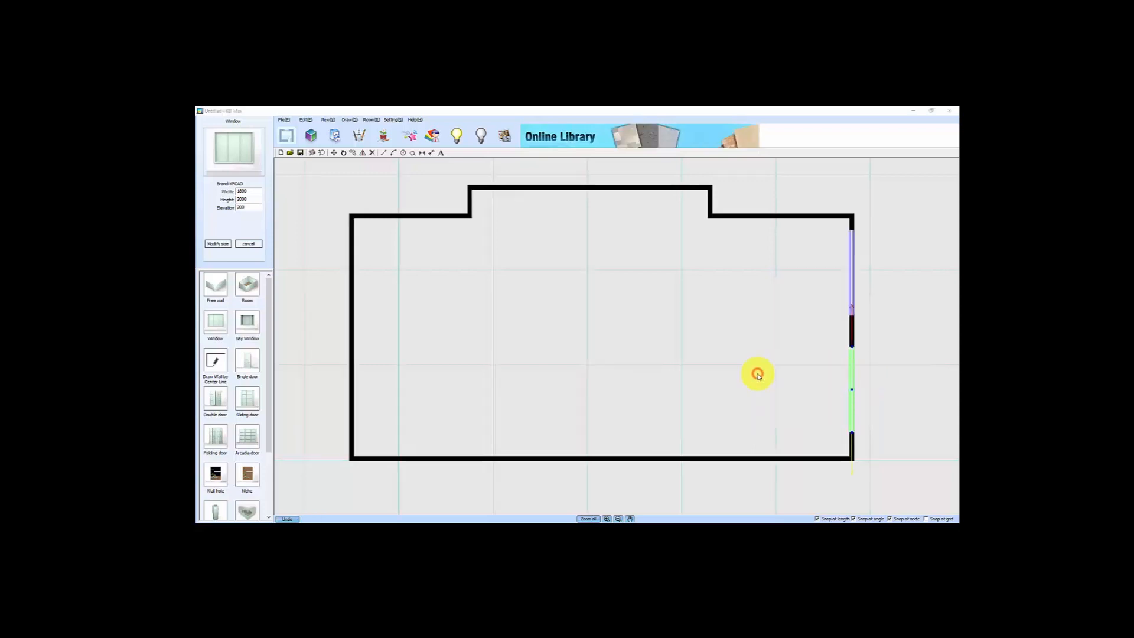
{"action": "double_click", "coordinate": [580, 324]}
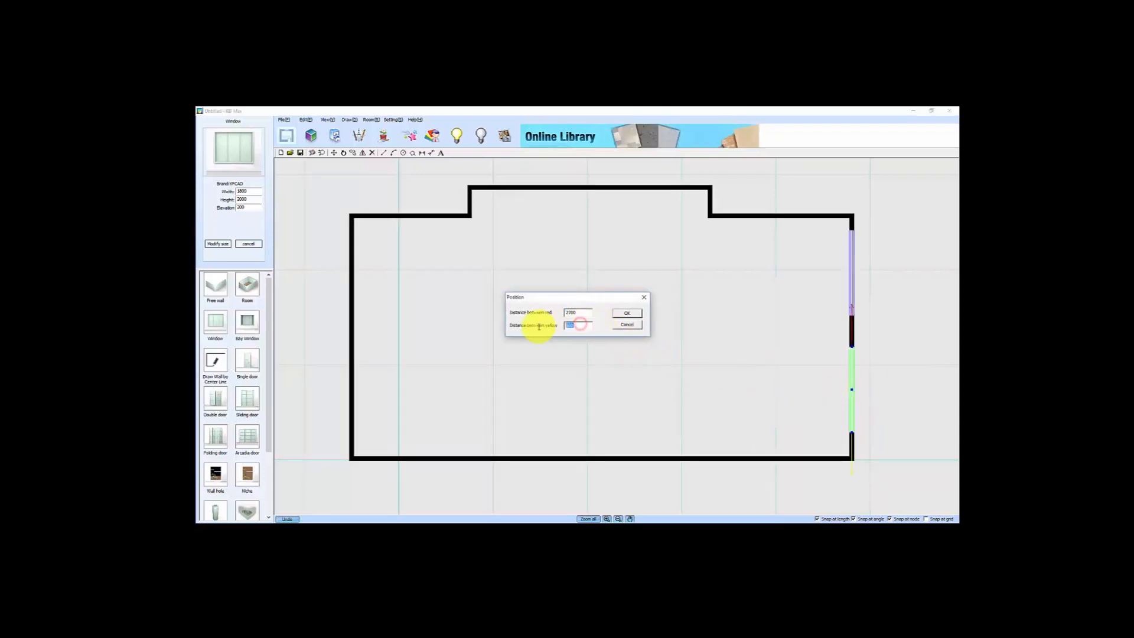
{"action": "type", "text": "250"}
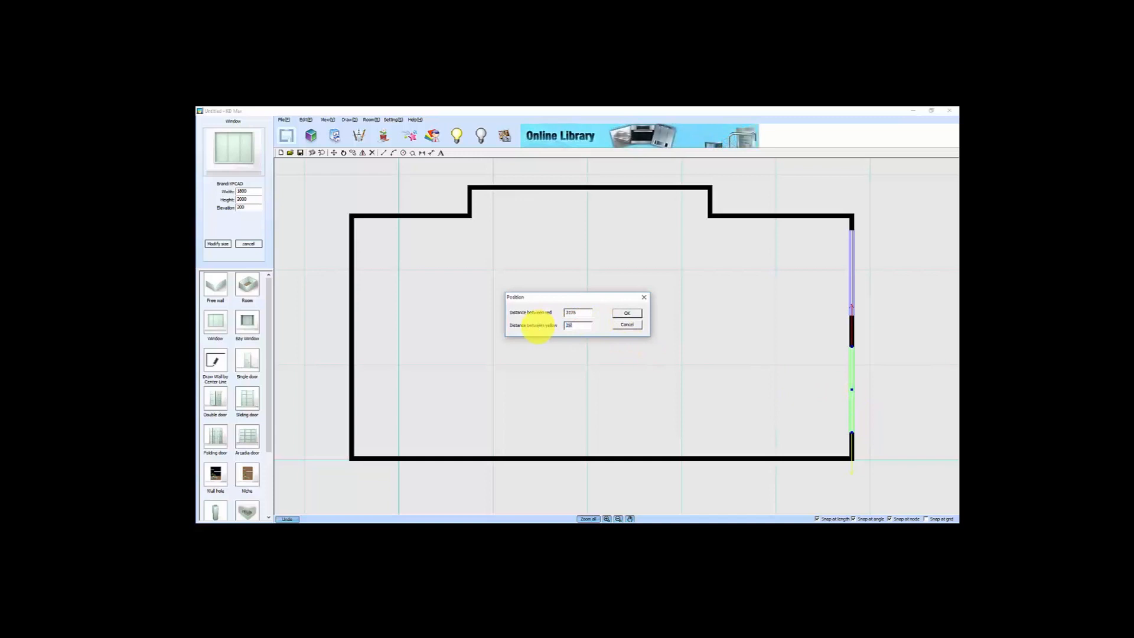
{"action": "left_click", "coordinate": [625, 314]}
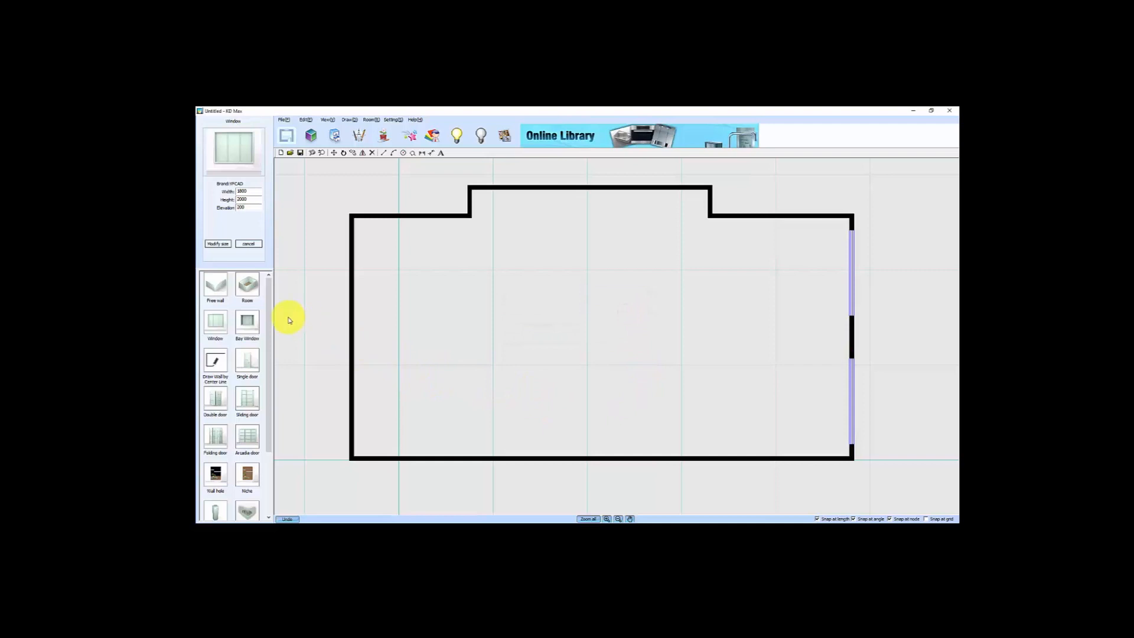
Place a single door in the short upper-left wall, about 700 mm from the left corner, hinged on its left side and opening inward
{"action": "scroll", "coordinate": [267, 323], "scroll_direction": "down", "scroll_amount": 2}
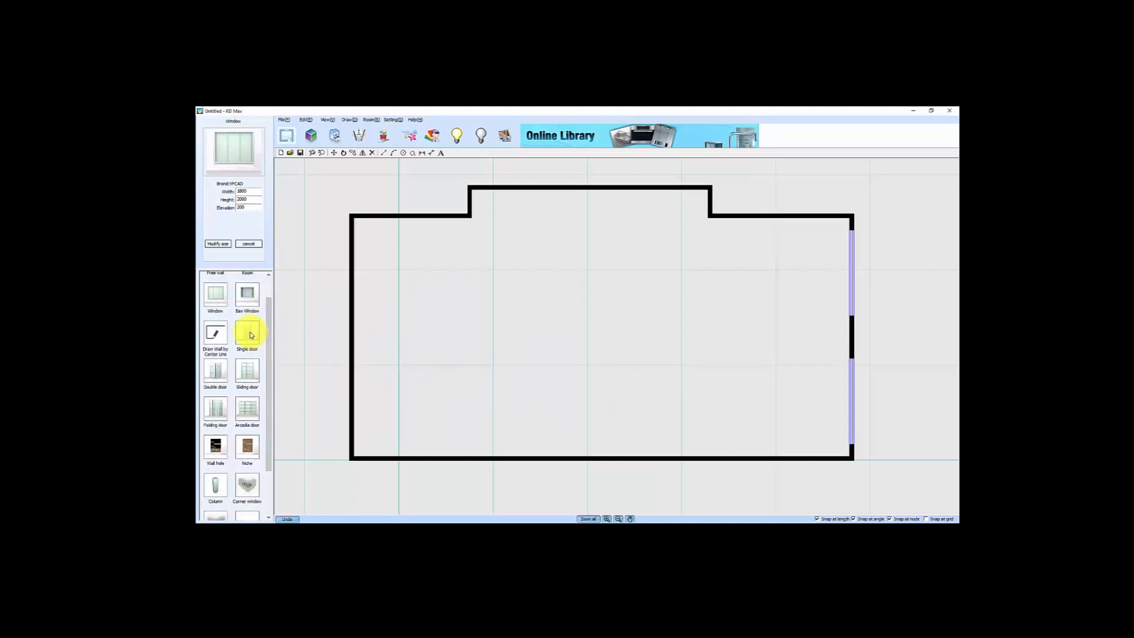
{"action": "left_click", "coordinate": [248, 334]}
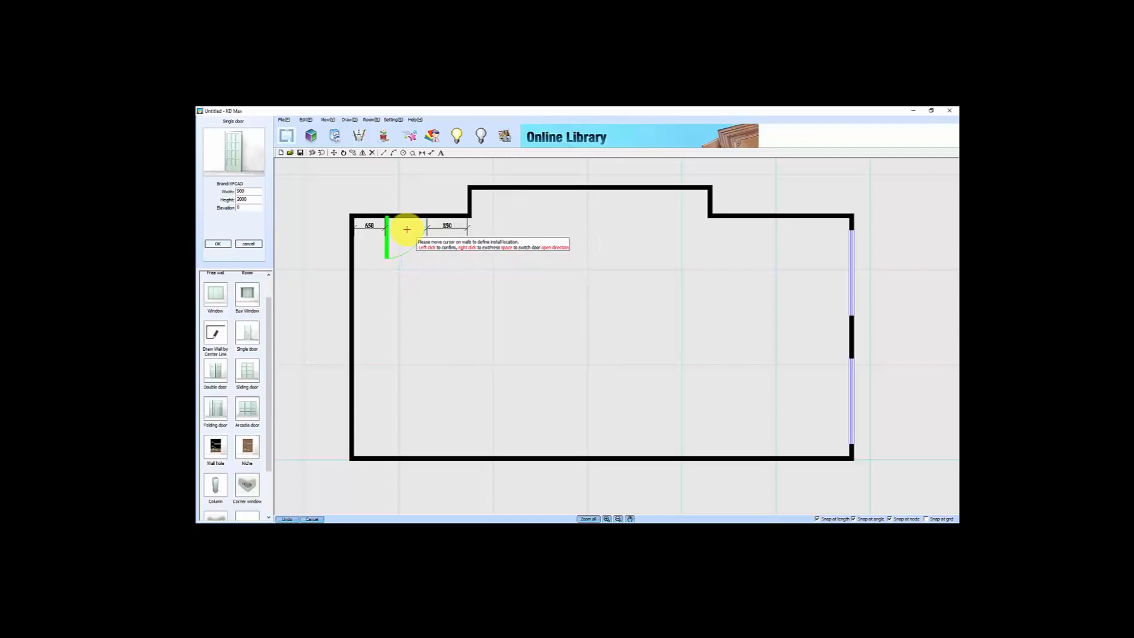
{"action": "key", "text": "space"}
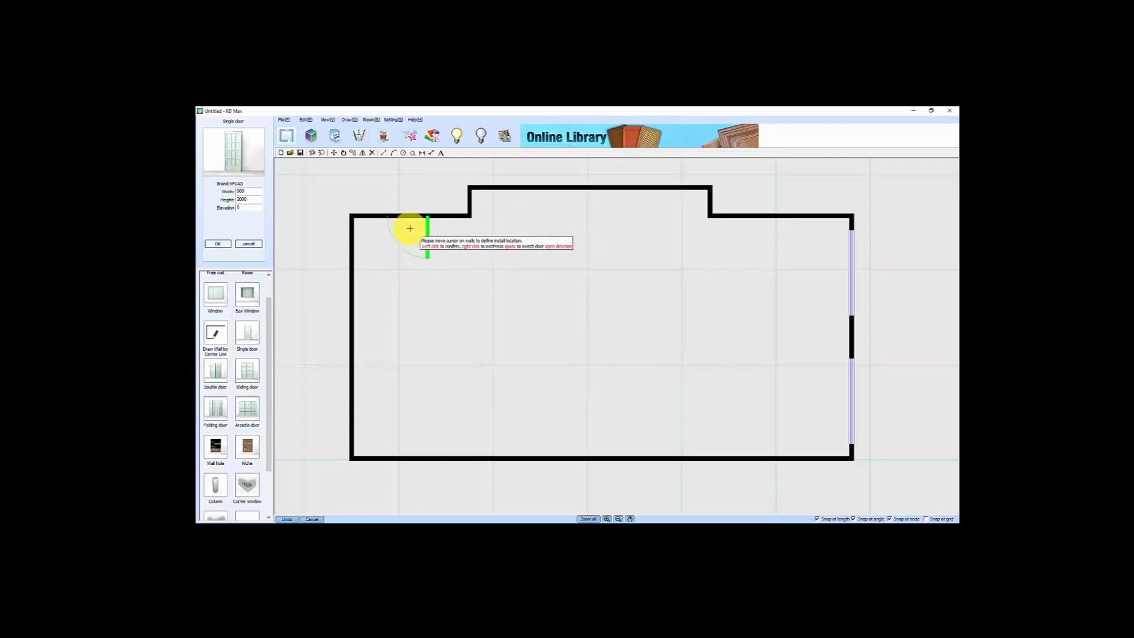
{"action": "key", "text": "space"}
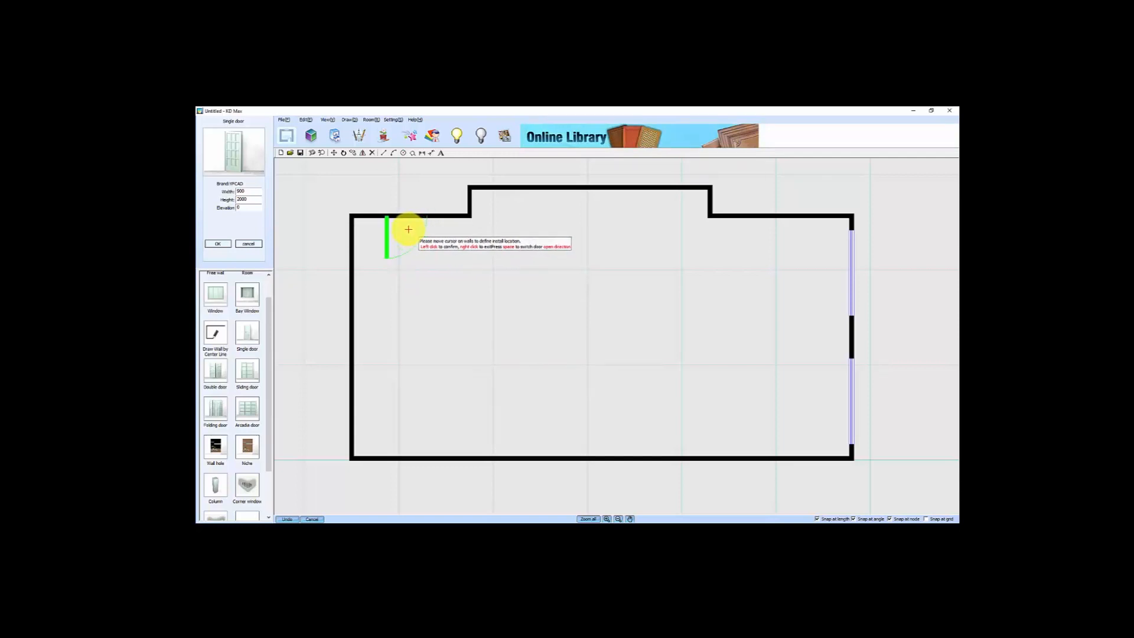
{"action": "key", "text": "space"}
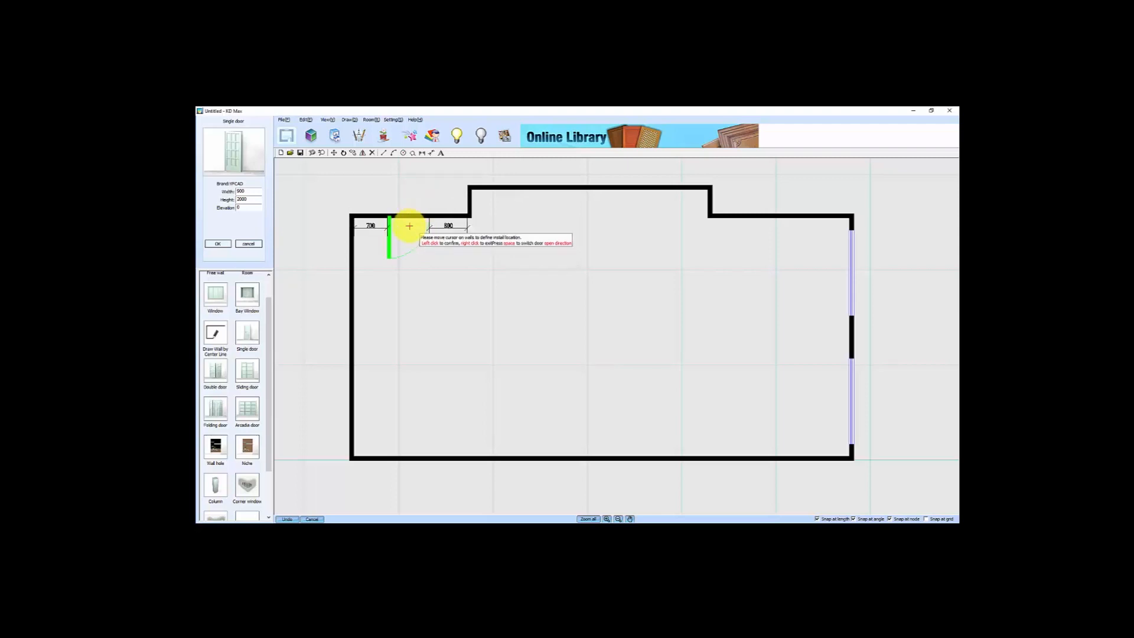
{"action": "left_click", "coordinate": [410, 227]}
{"action": "right_click", "coordinate": [411, 227]}
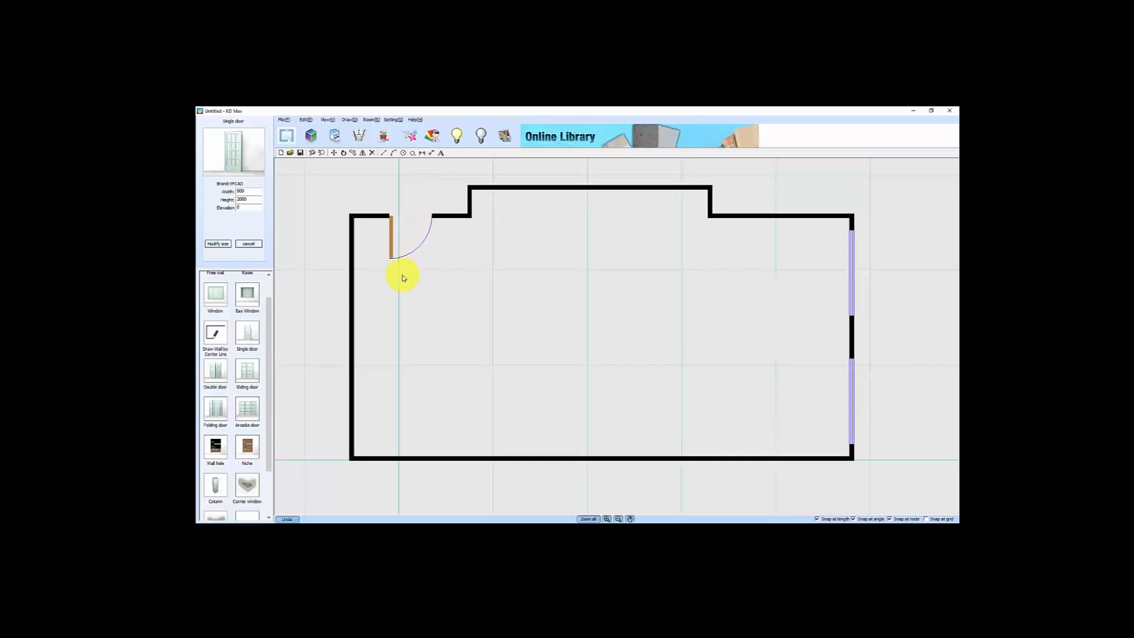
Place a sliding door in the lower part of the room's left wall
{"action": "left_click", "coordinate": [251, 374]}
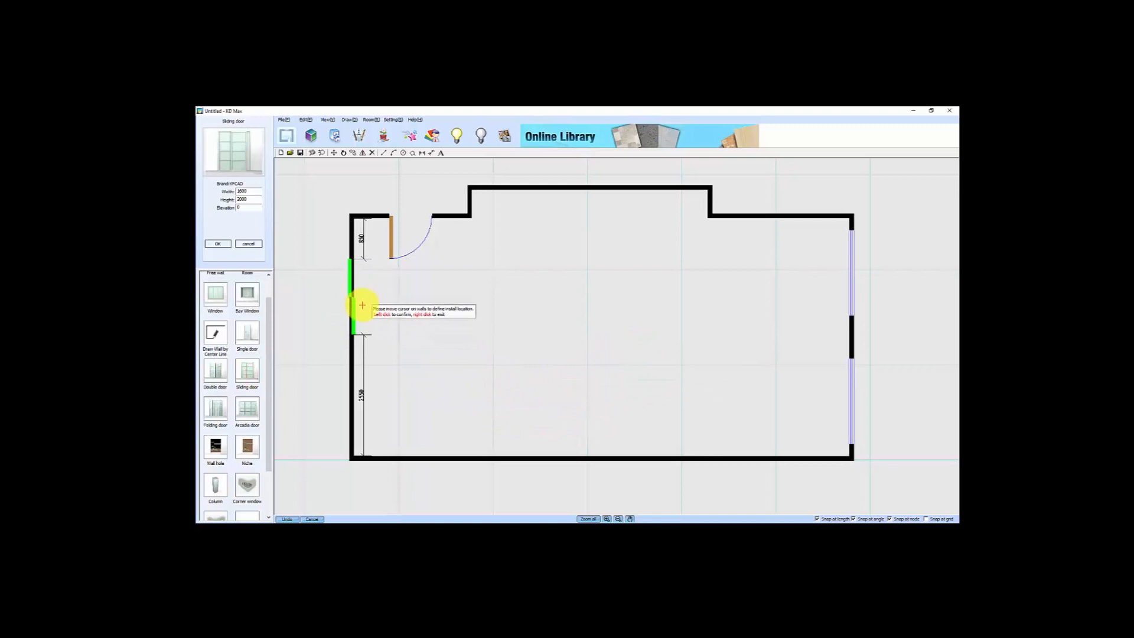
{"action": "left_click", "coordinate": [361, 400]}
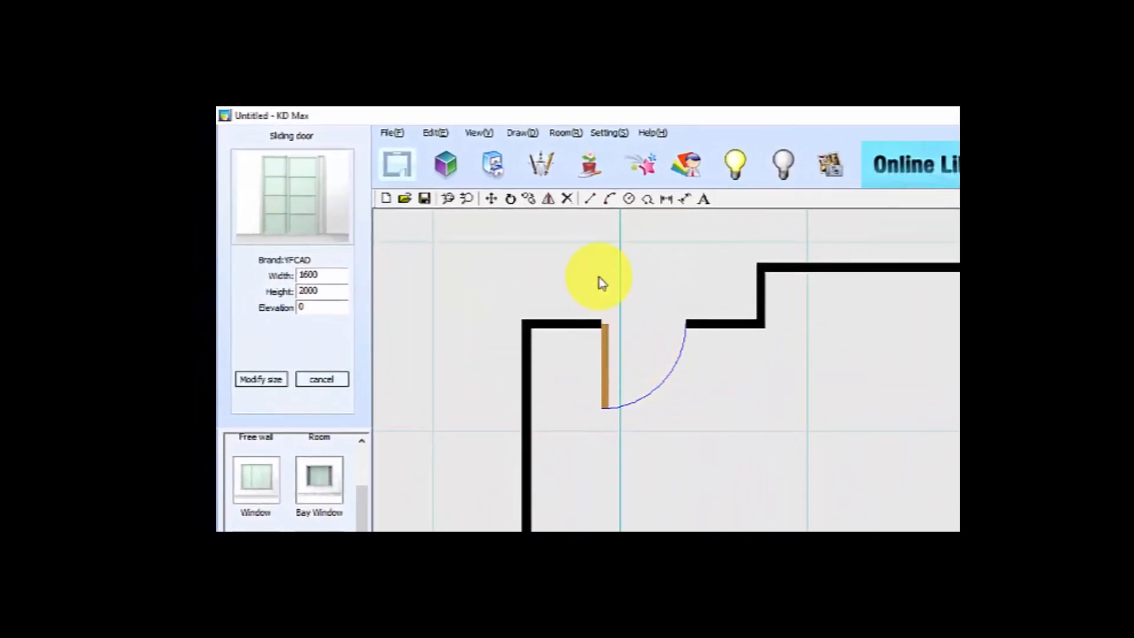
Create an automatic ceiling for the room without a ceiling type, at an elevation of 2500
{"action": "left_click", "coordinate": [566, 136]}
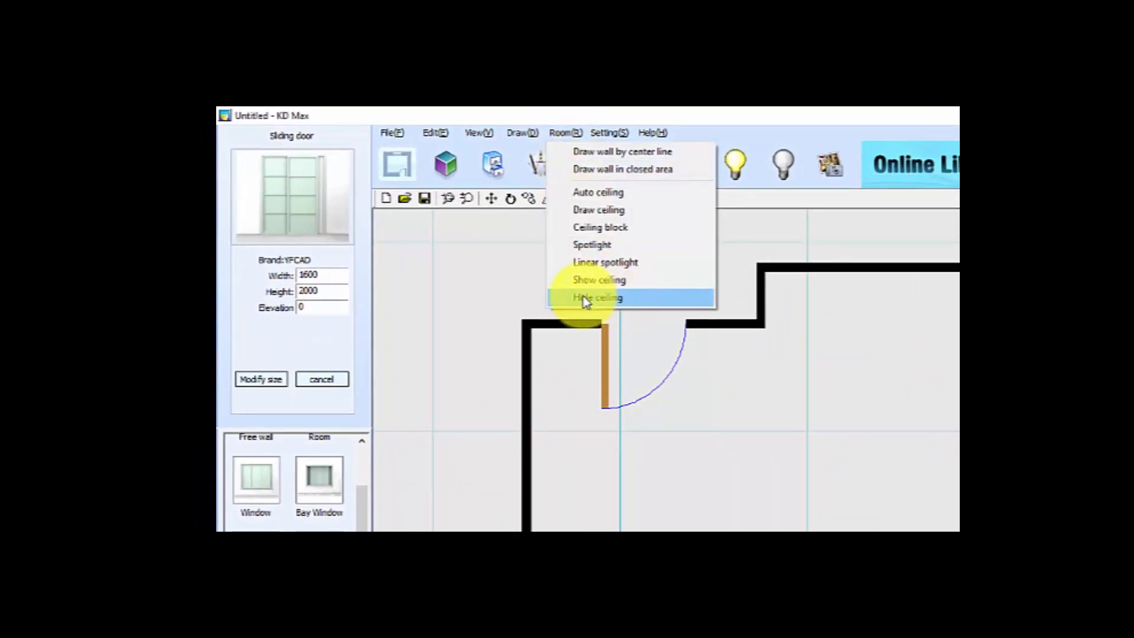
{"action": "left_click", "coordinate": [598, 196]}
{"action": "left_click", "coordinate": [981, 548]}
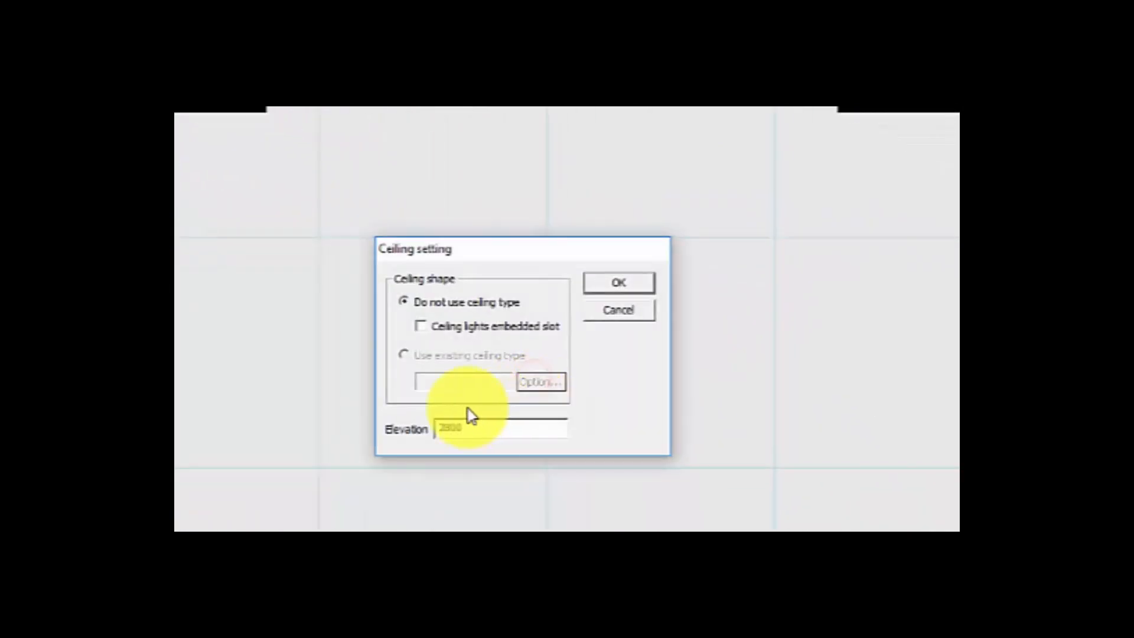
{"action": "double_click", "coordinate": [479, 430]}
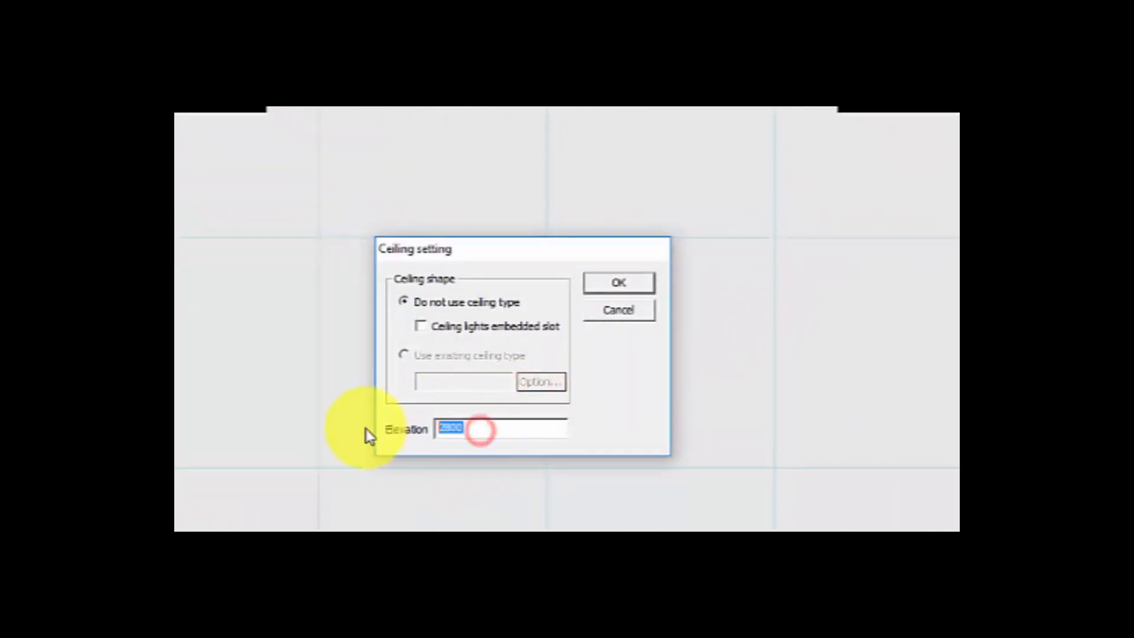
{"action": "type", "text": "24"}
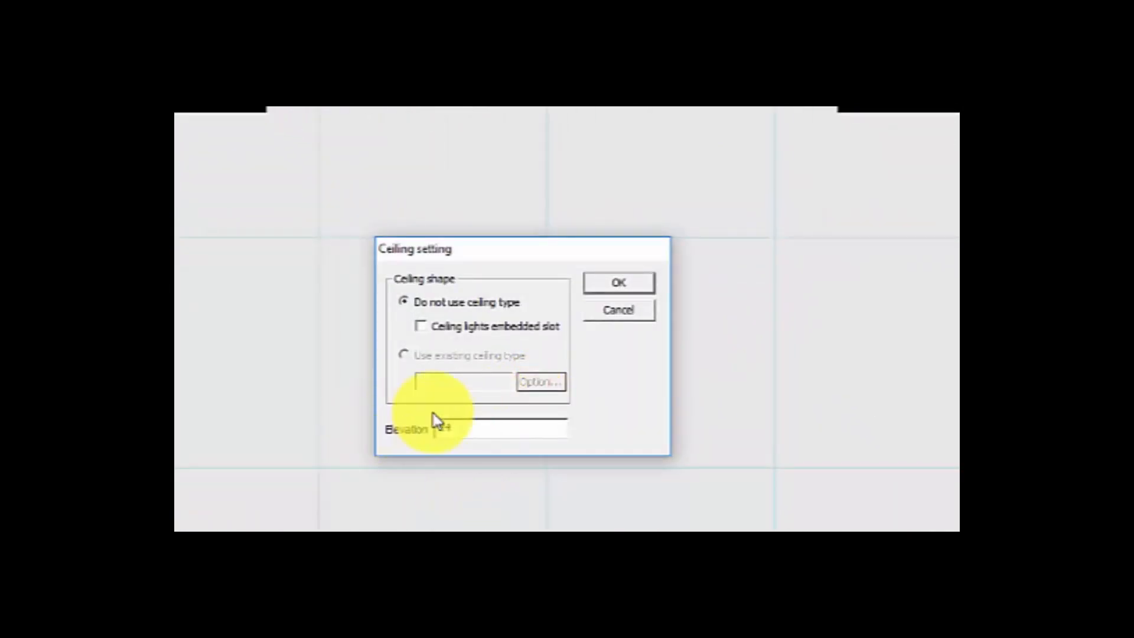
{"action": "double_click", "coordinate": [464, 430]}
{"action": "type", "text": "2600"}
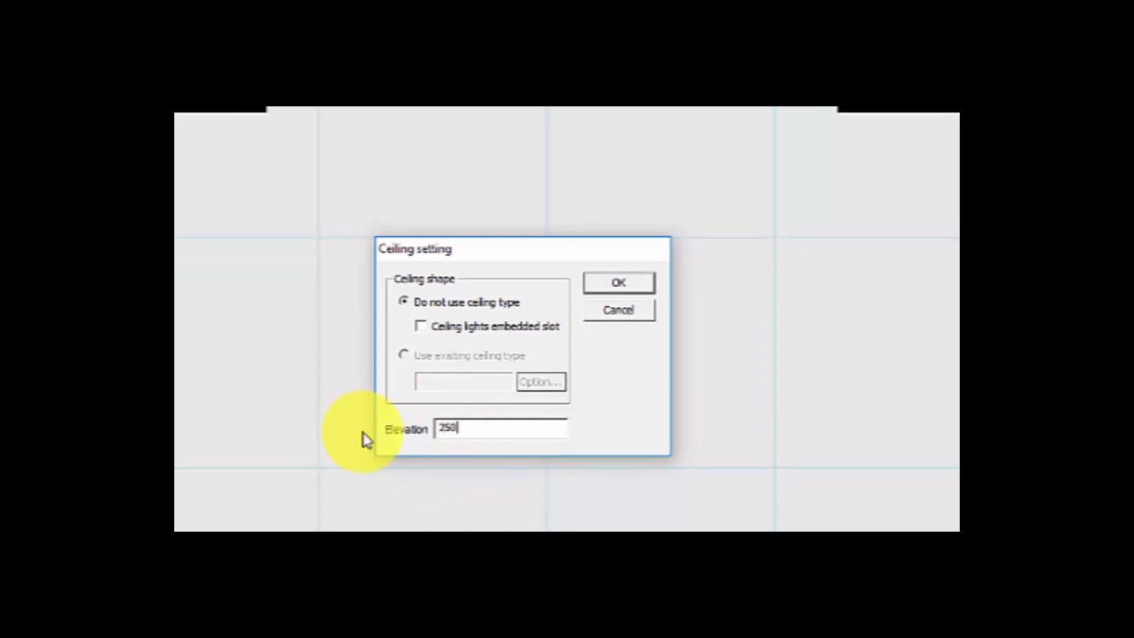
{"action": "left_click", "coordinate": [620, 281]}
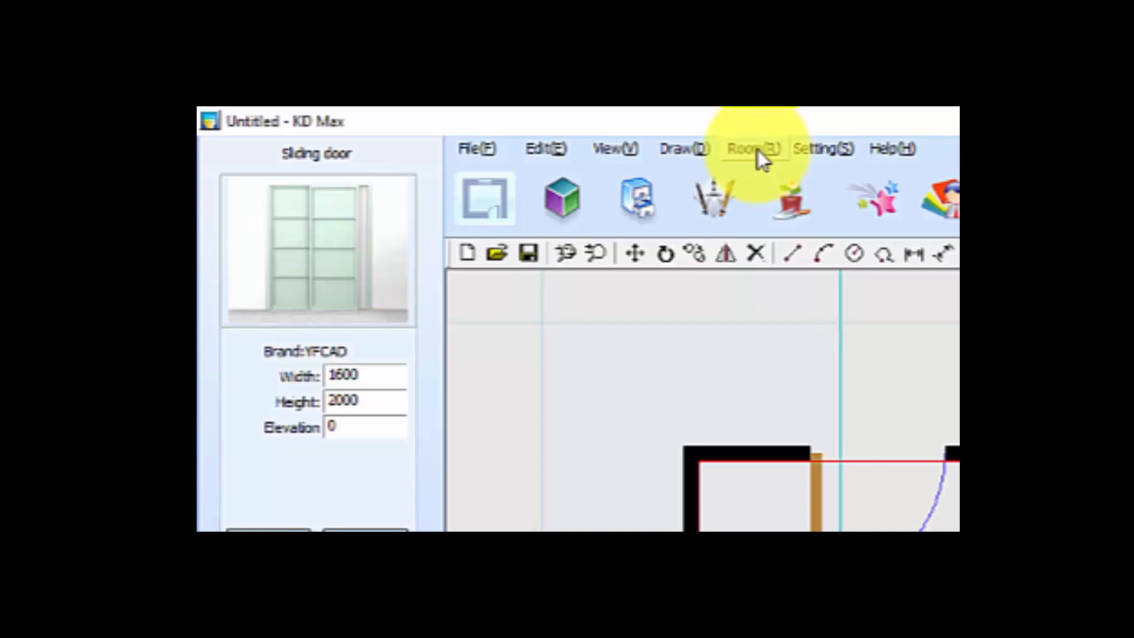
Add a horizontal row of 6 linear spotlights across the upper part of the room, with lights at both ends
{"action": "left_click", "coordinate": [756, 149]}
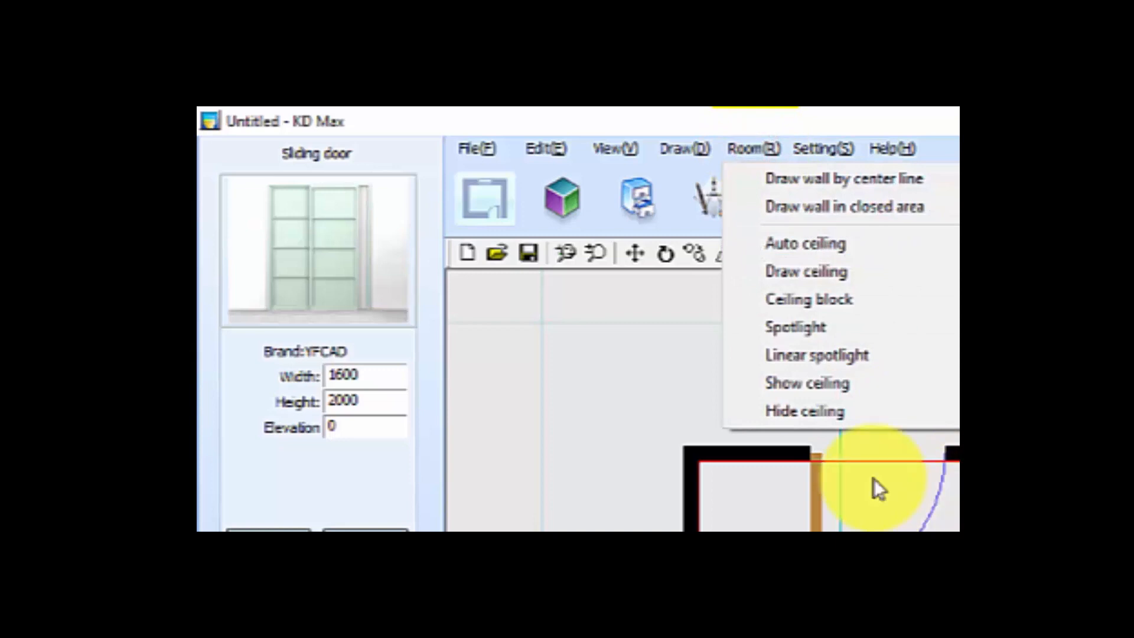
{"action": "left_click", "coordinate": [828, 357]}
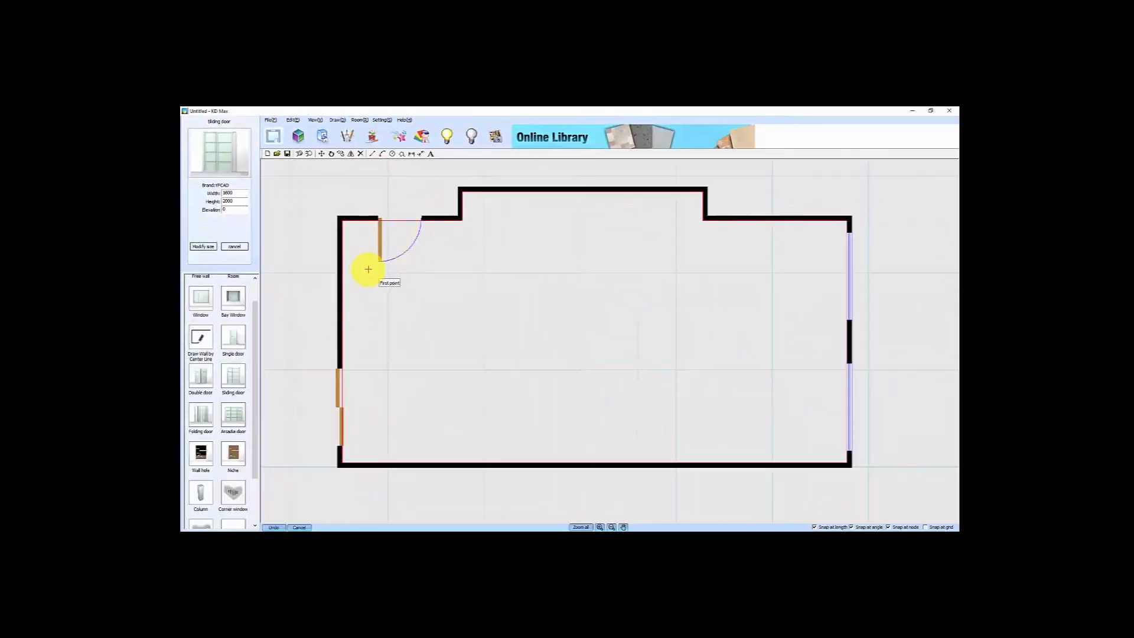
{"action": "left_click", "coordinate": [375, 270]}
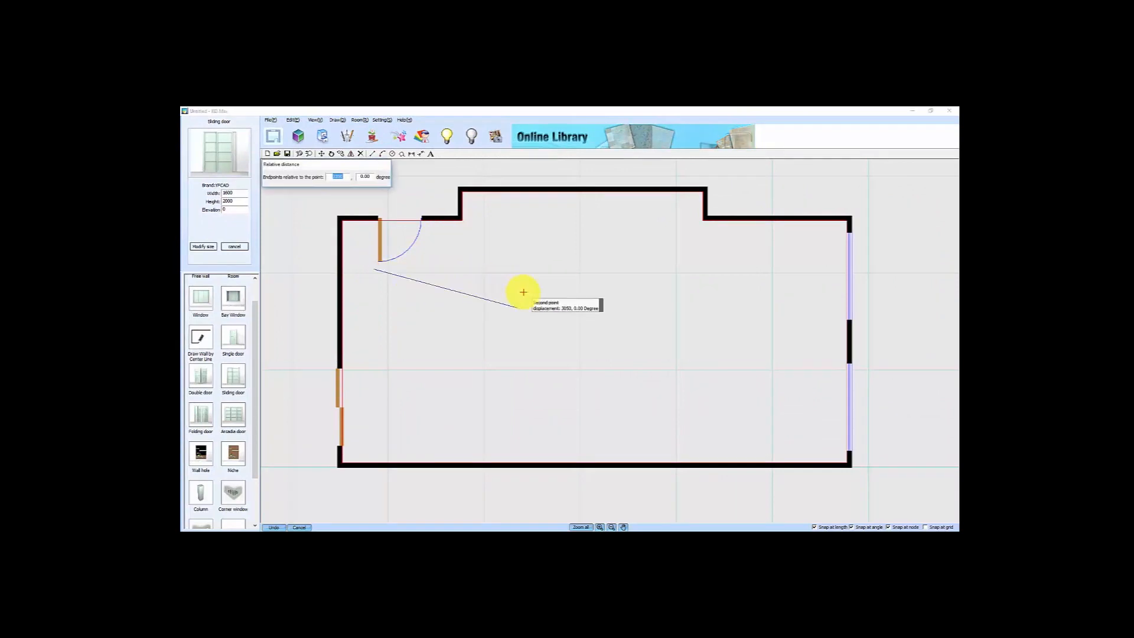
{"action": "left_click", "coordinate": [818, 269]}
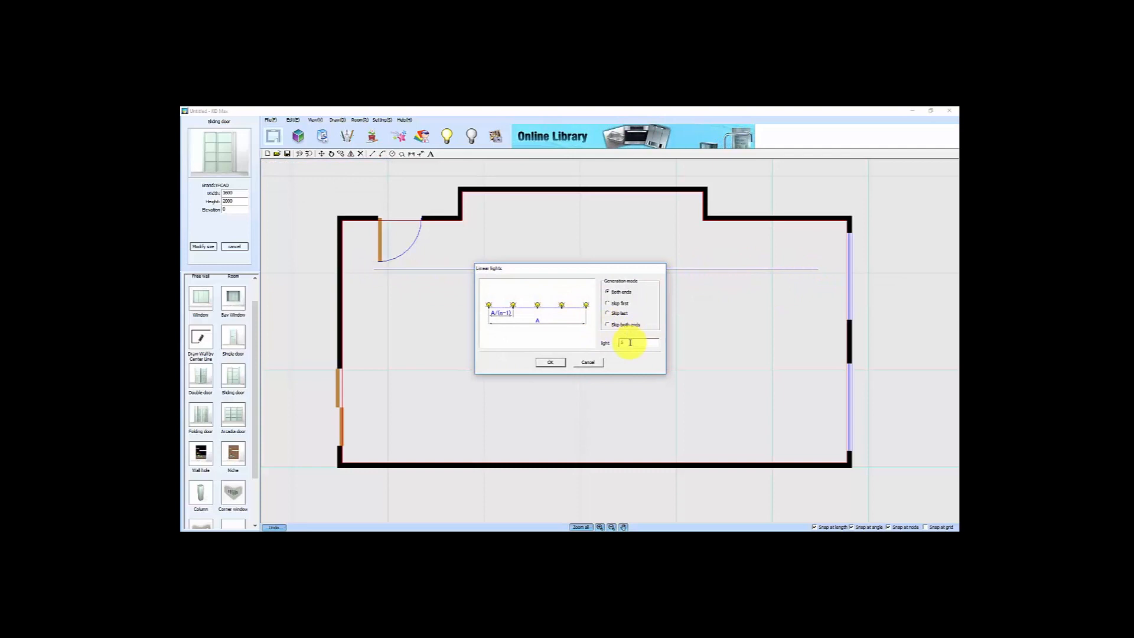
{"action": "type", "text": "6"}
{"action": "left_click", "coordinate": [549, 363]}
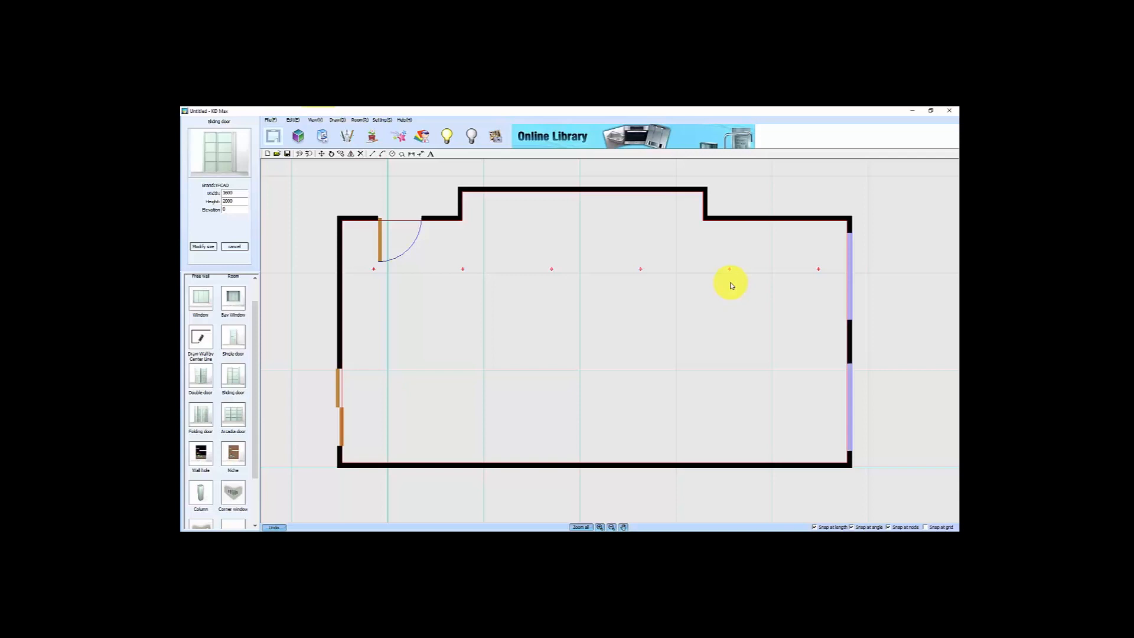
Start the 3D design with the Demo Drawings kitchen style and set its door style to china_blue from the Laminex melamine door colours
{"action": "left_click", "coordinate": [298, 136]}
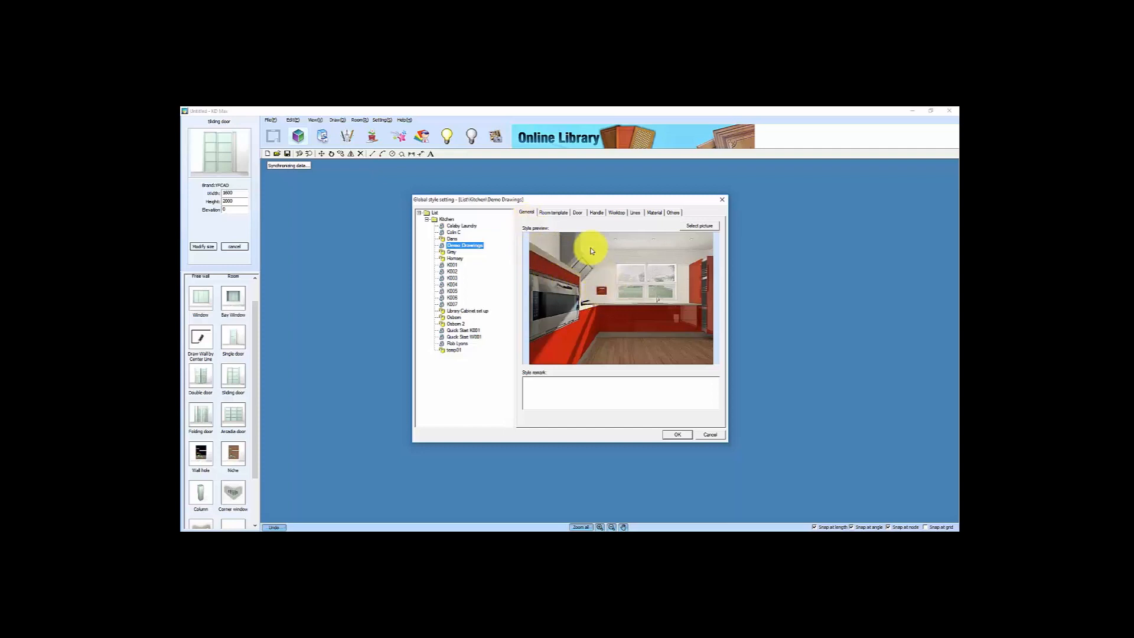
{"action": "left_click", "coordinate": [555, 213]}
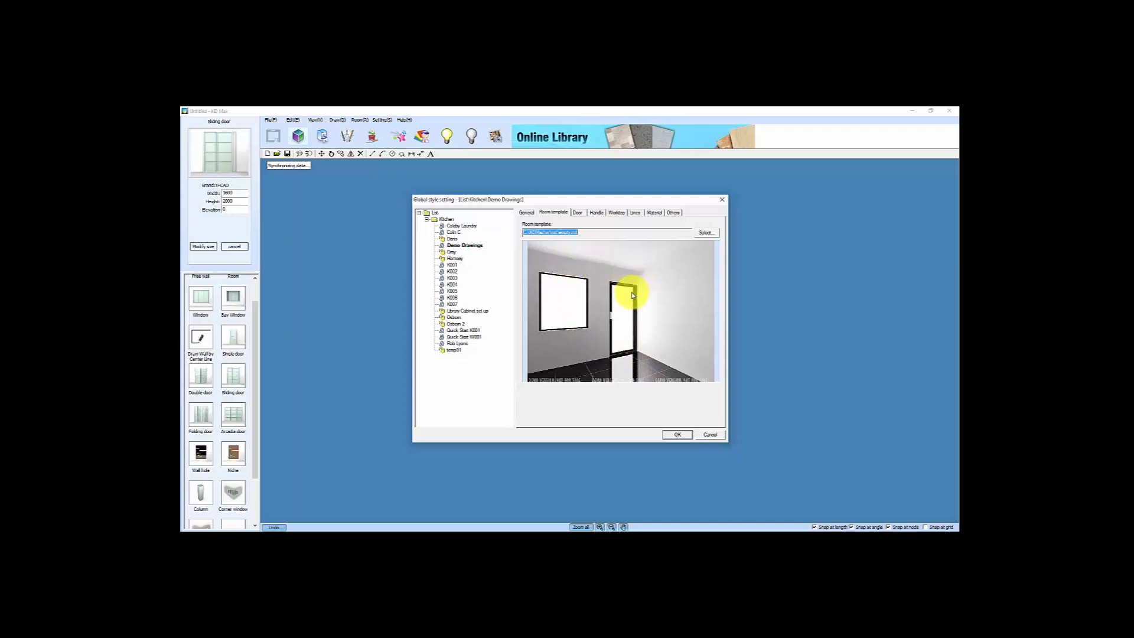
{"action": "left_click", "coordinate": [577, 213]}
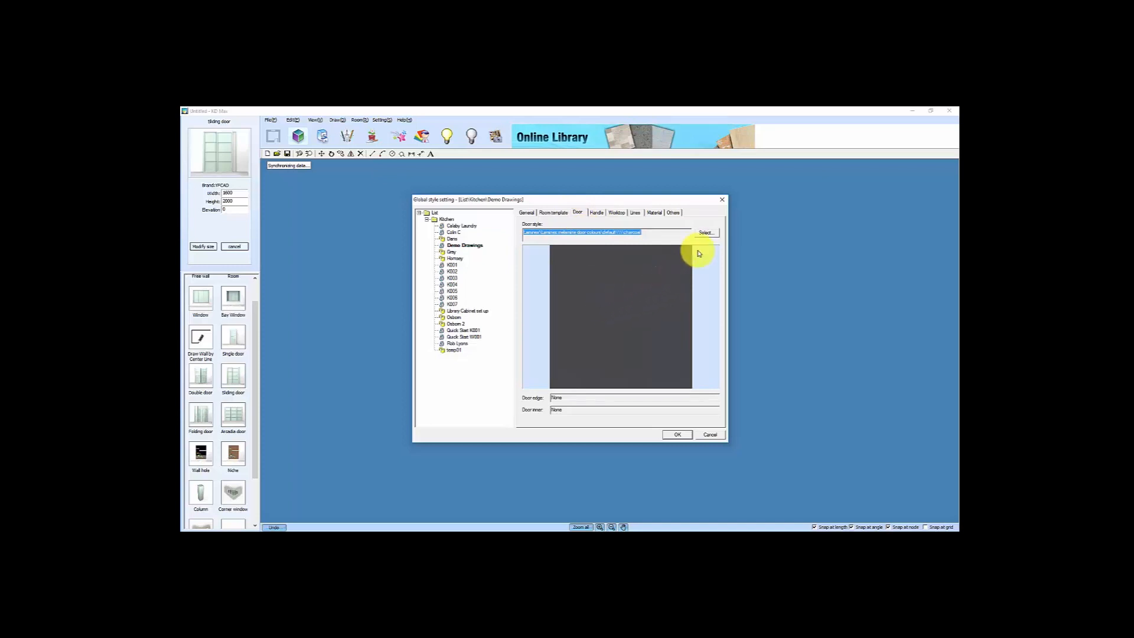
{"action": "left_click", "coordinate": [705, 232]}
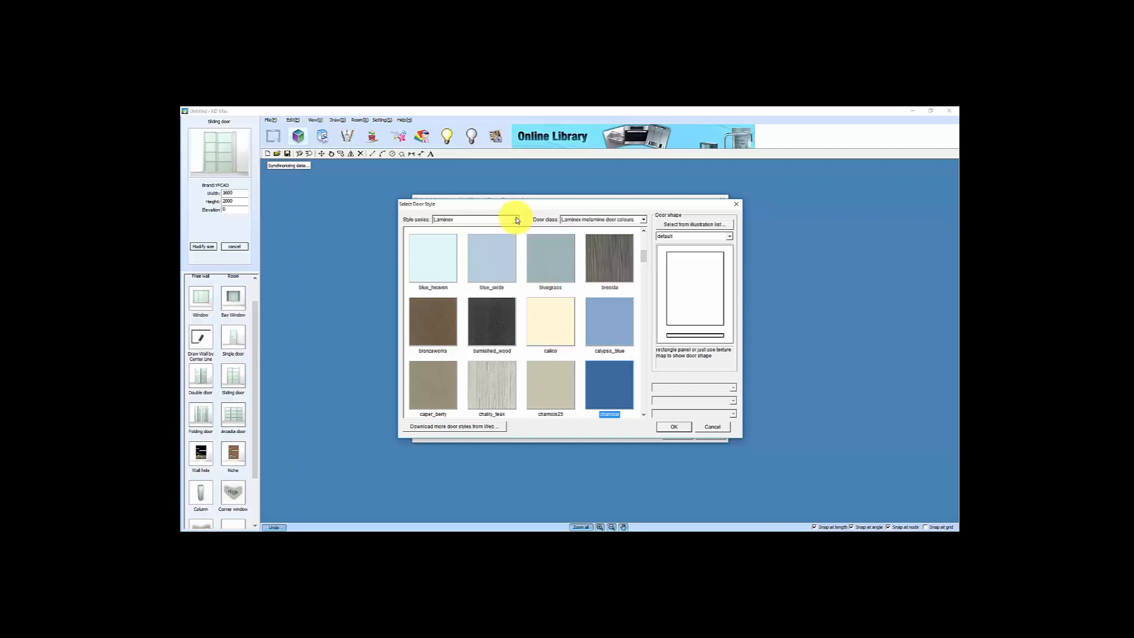
{"action": "mouse_move", "coordinate": [645, 253]}
{"action": "left_mouse_down"}
{"action": "mouse_move", "coordinate": [644, 237]}
{"action": "mouse_move", "coordinate": [645, 265]}
{"action": "mouse_move", "coordinate": [641, 253]}
{"action": "left_mouse_up"}
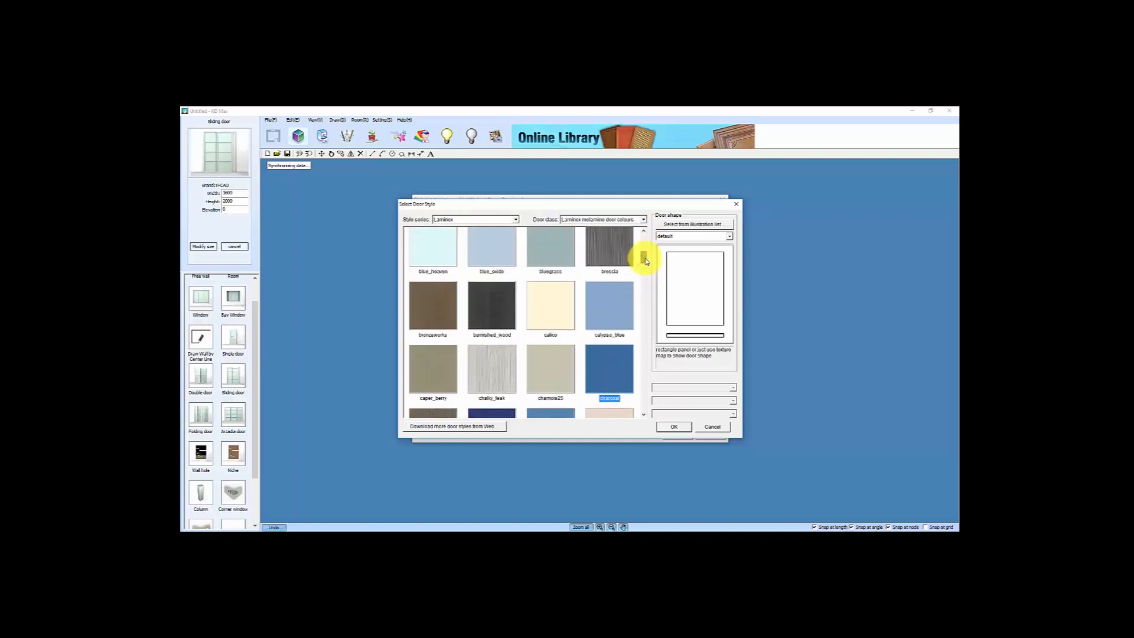
{"action": "scroll", "coordinate": [642, 270], "scroll_direction": "down", "scroll_amount": 2}
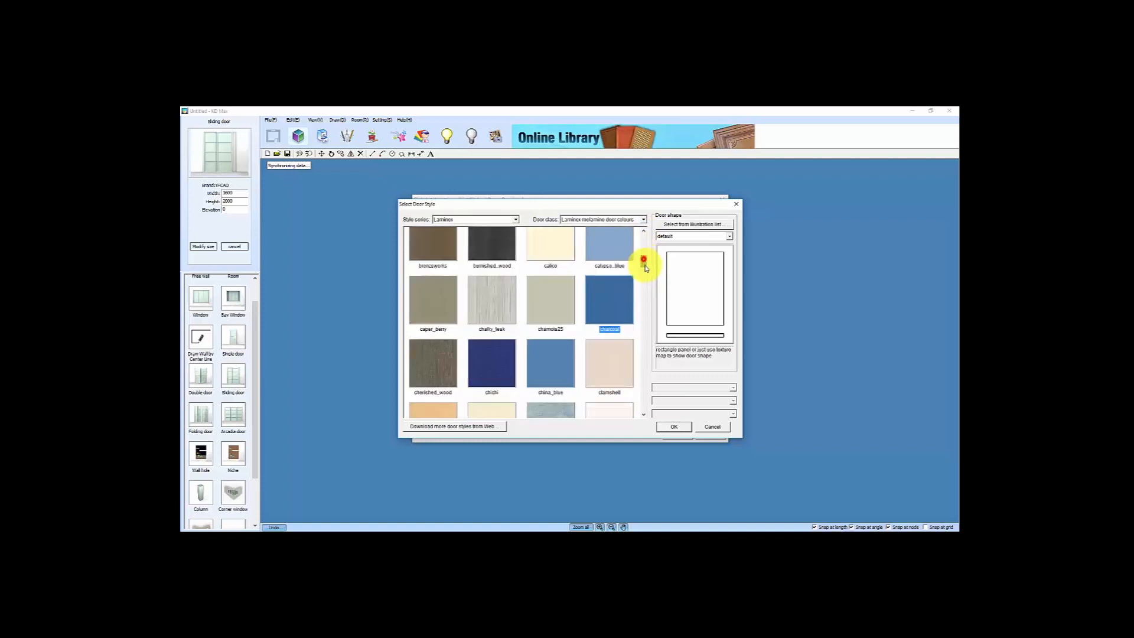
{"action": "left_click", "coordinate": [554, 326]}
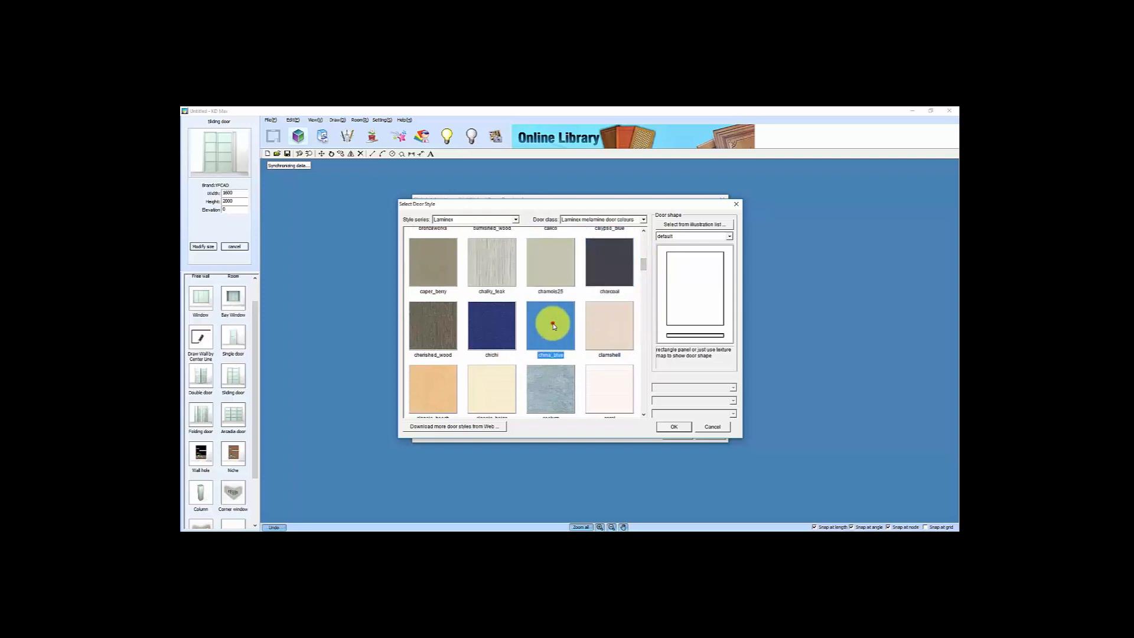
{"action": "left_click", "coordinate": [671, 428]}
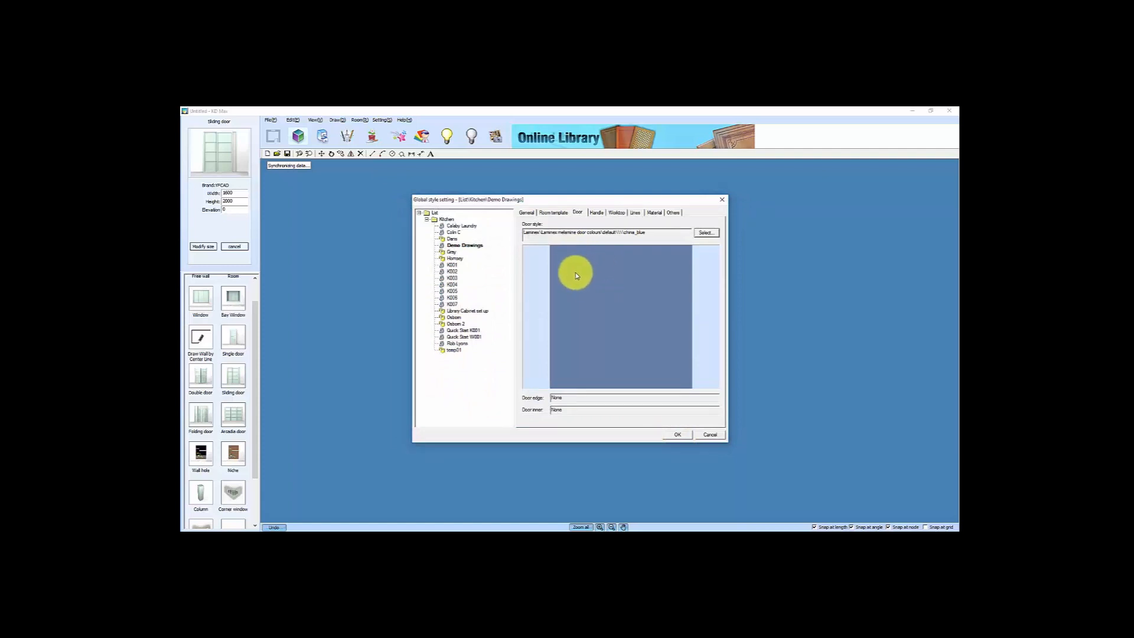
Set the rotary door handle to PJ-2648 from the Handle04 group, with a length of 150
{"action": "left_click", "coordinate": [597, 212]}
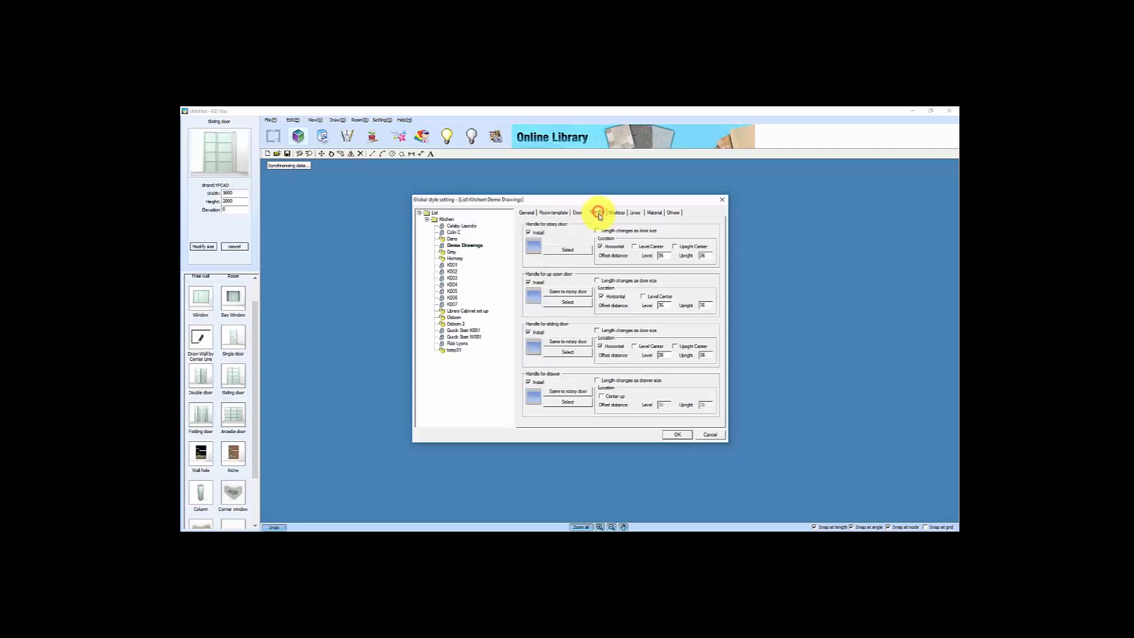
{"action": "left_click", "coordinate": [569, 252]}
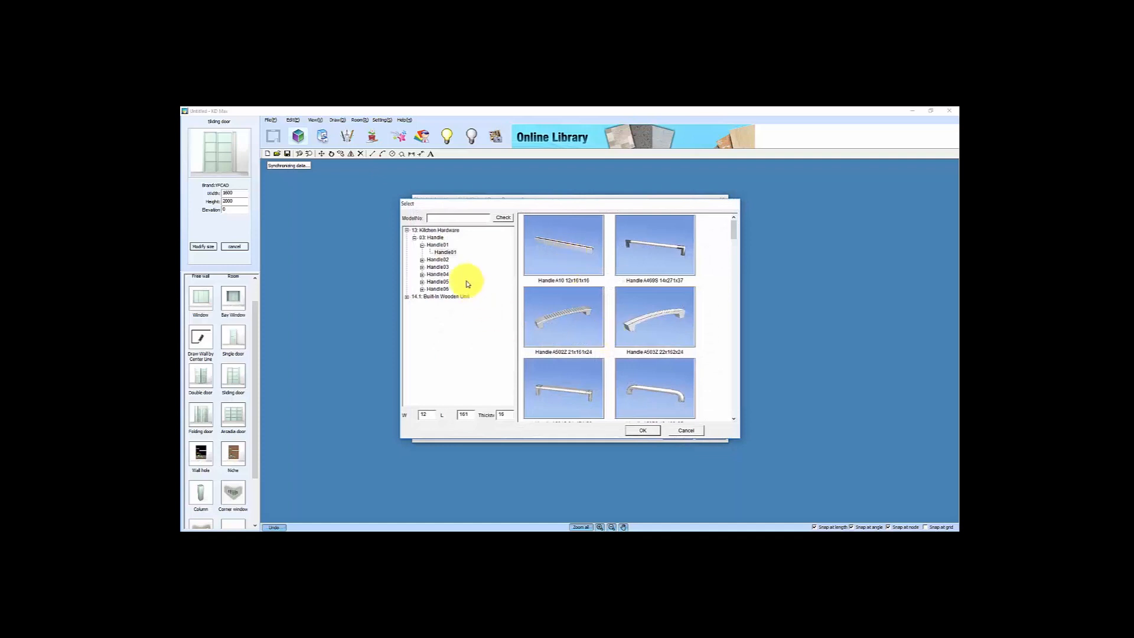
{"action": "left_click", "coordinate": [426, 275]}
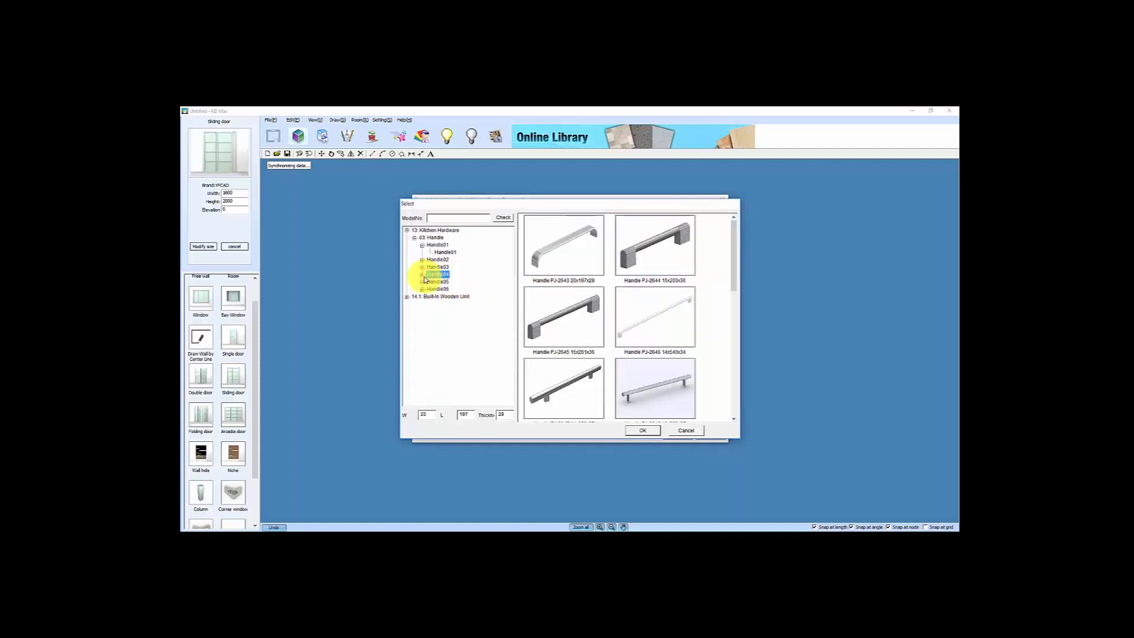
{"action": "left_click", "coordinate": [653, 394]}
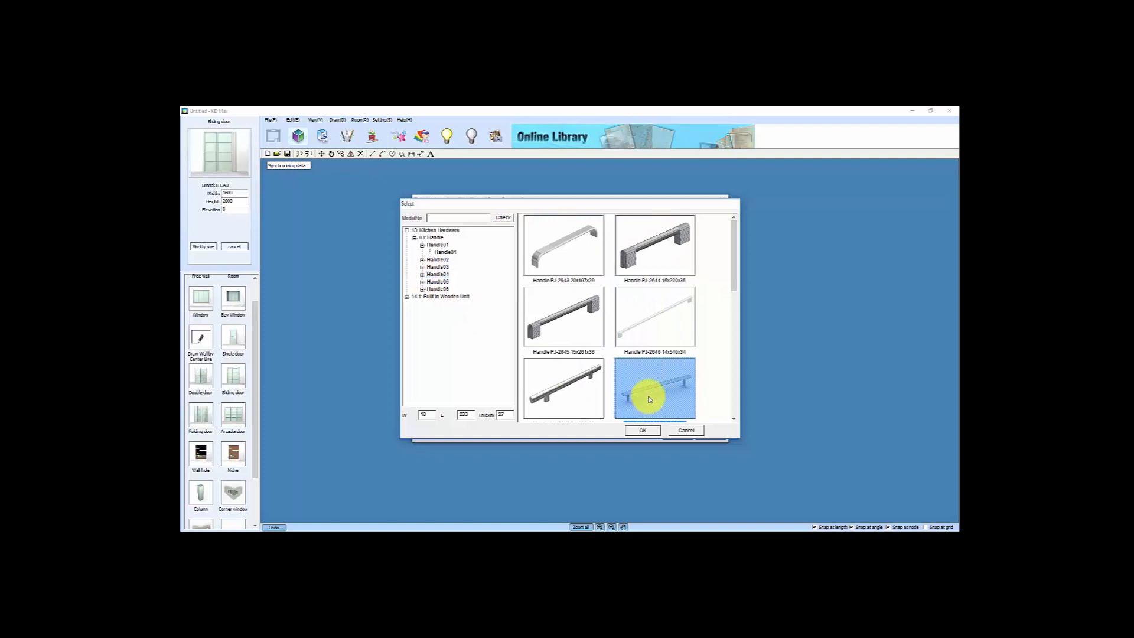
{"action": "left_click", "coordinate": [732, 419]}
{"action": "left_click_drag", "start_coordinate": [470, 414], "coordinate": [452, 414]}
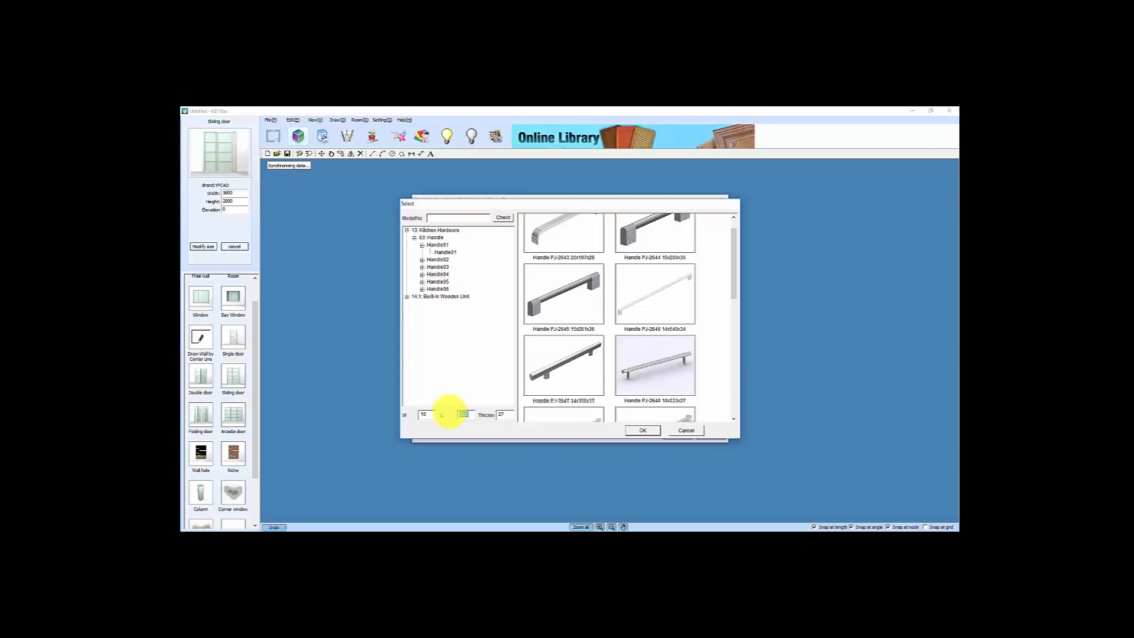
{"action": "type", "text": "150"}
{"action": "left_click", "coordinate": [646, 431]}
Apply the rotary door's handle to the up open doors, sliding doors and drawers
{"action": "left_click", "coordinate": [567, 291]}
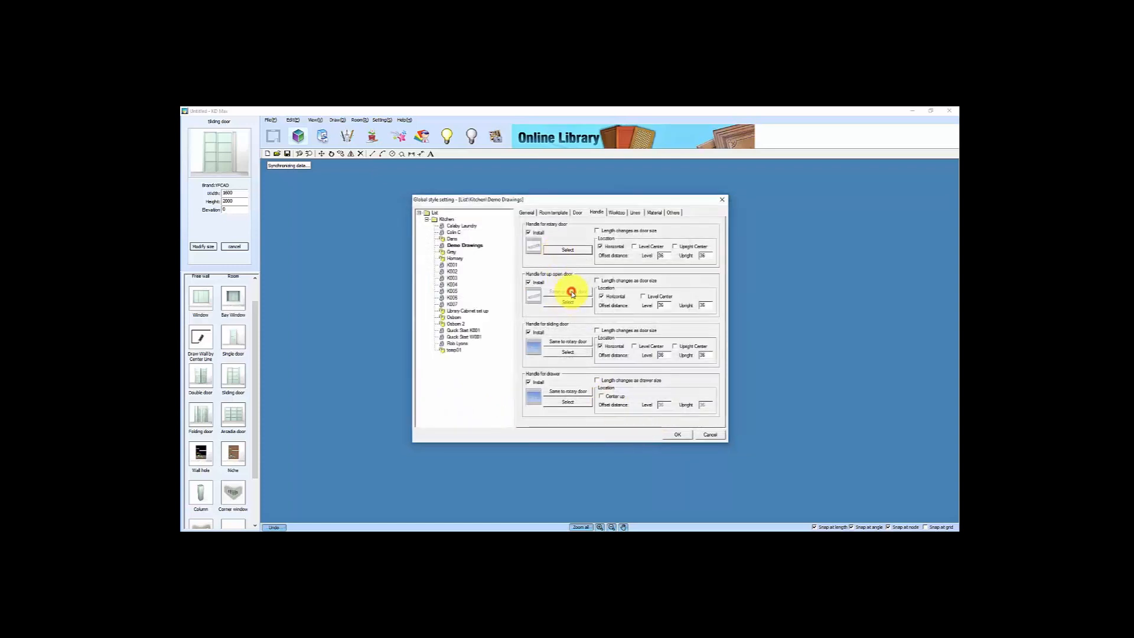
{"action": "left_click", "coordinate": [575, 341]}
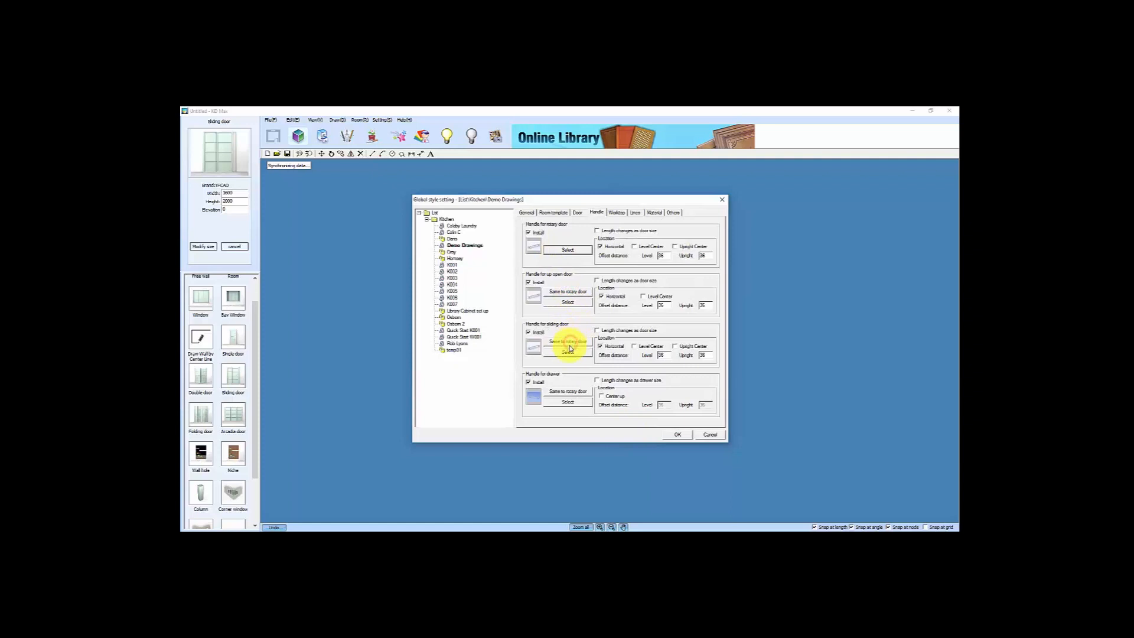
{"action": "left_click", "coordinate": [569, 390]}
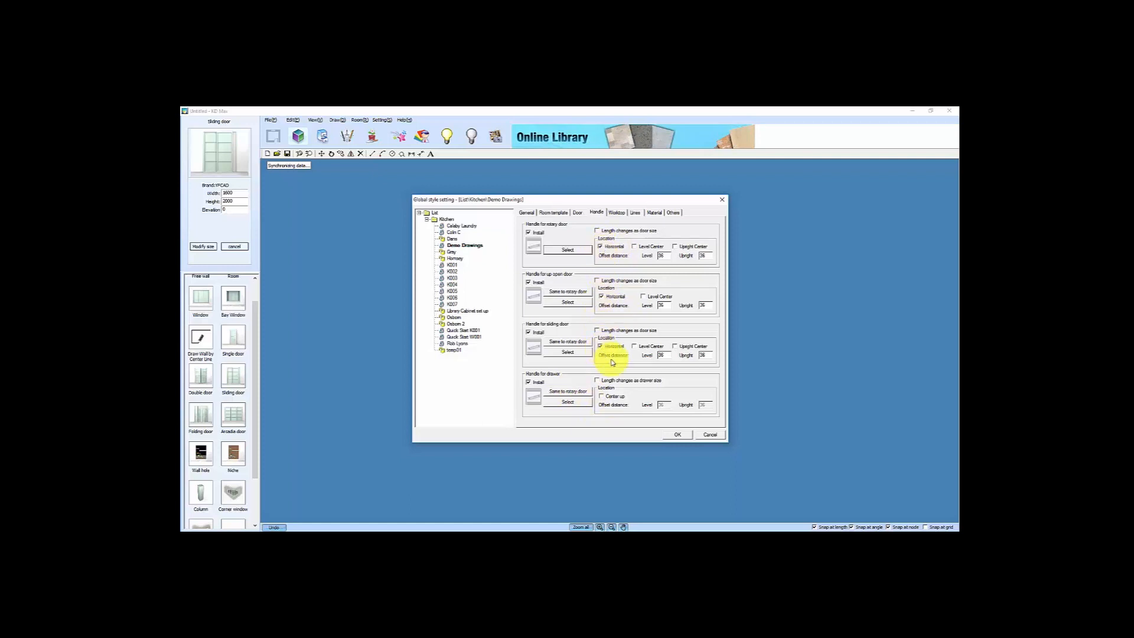
Review the worktop and line settings, and set the worktop material to Jet Black 3100 from the CaesarStone Classico series
{"action": "left_click", "coordinate": [617, 214]}
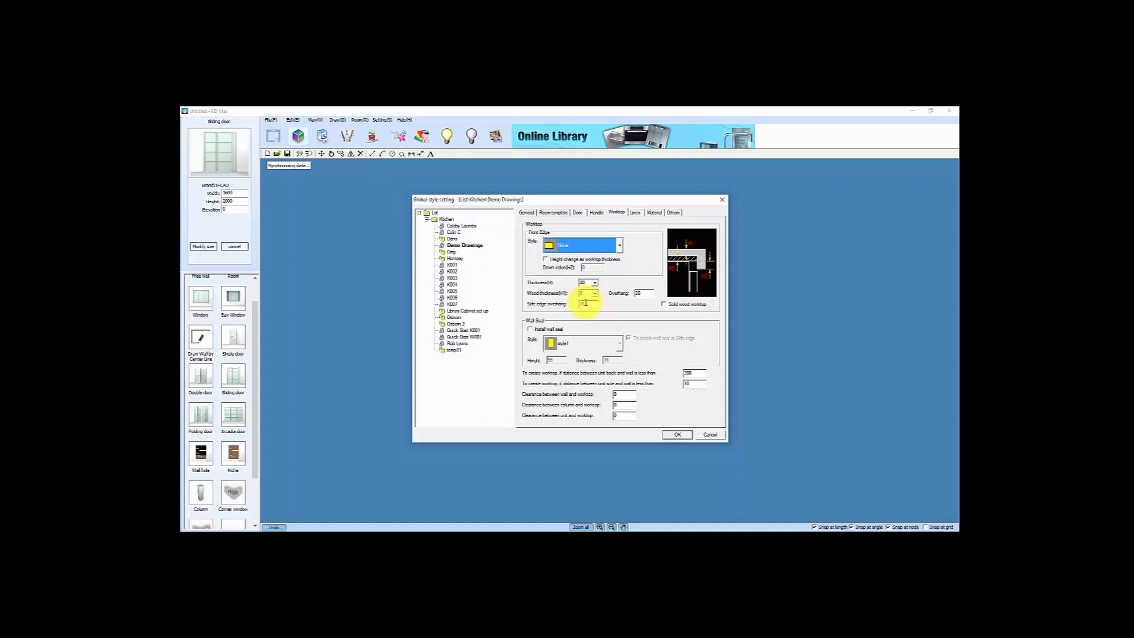
{"action": "left_click", "coordinate": [632, 214]}
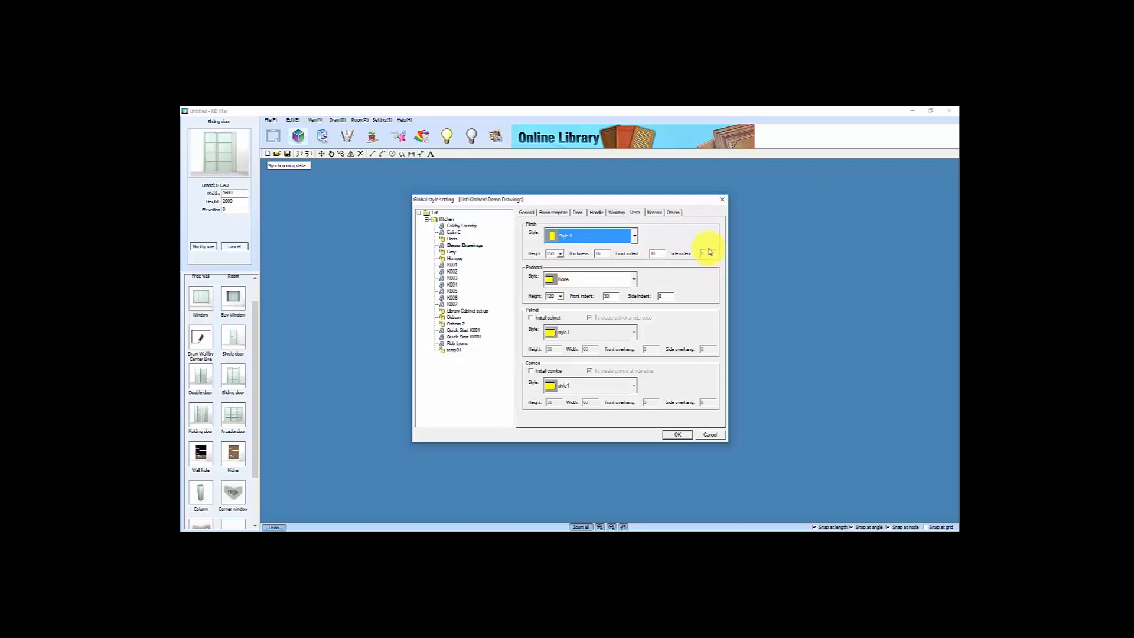
{"action": "left_click", "coordinate": [657, 213]}
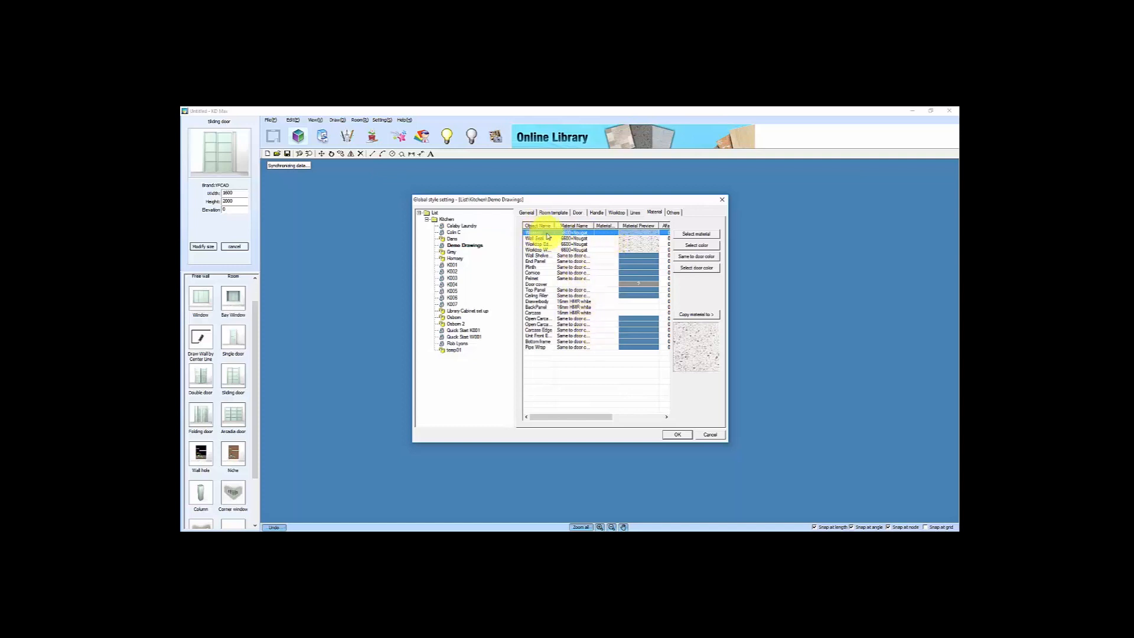
{"action": "left_click", "coordinate": [701, 234]}
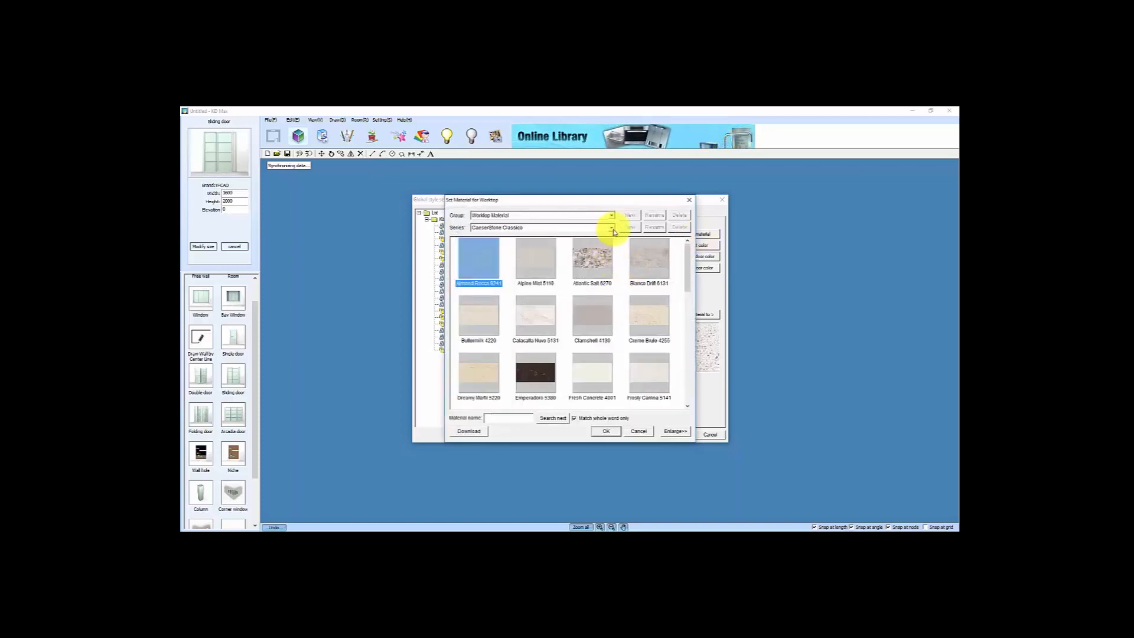
{"action": "left_click", "coordinate": [688, 407]}
{"action": "left_click", "coordinate": [688, 406]}
{"action": "left_click", "coordinate": [688, 406]}
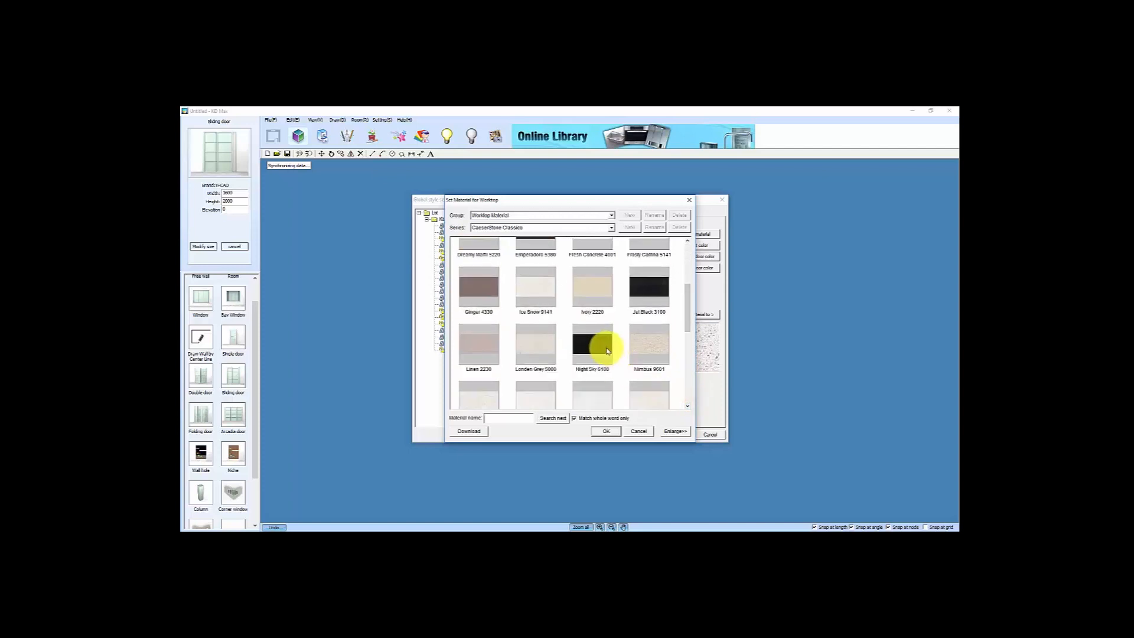
{"action": "left_click", "coordinate": [646, 289]}
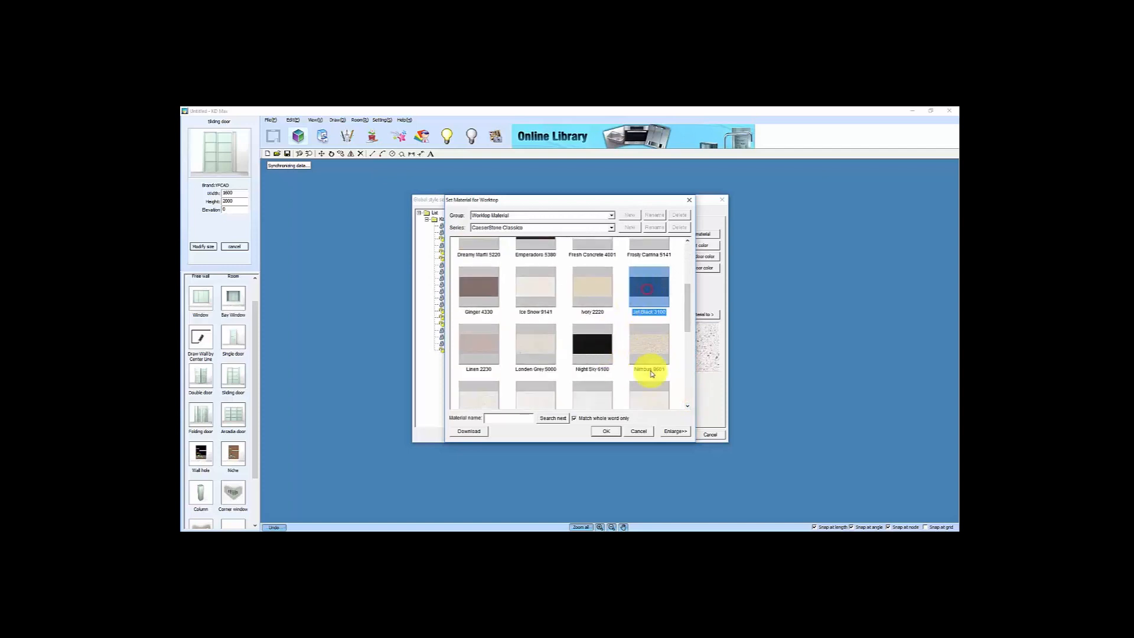
{"action": "left_click", "coordinate": [606, 430]}
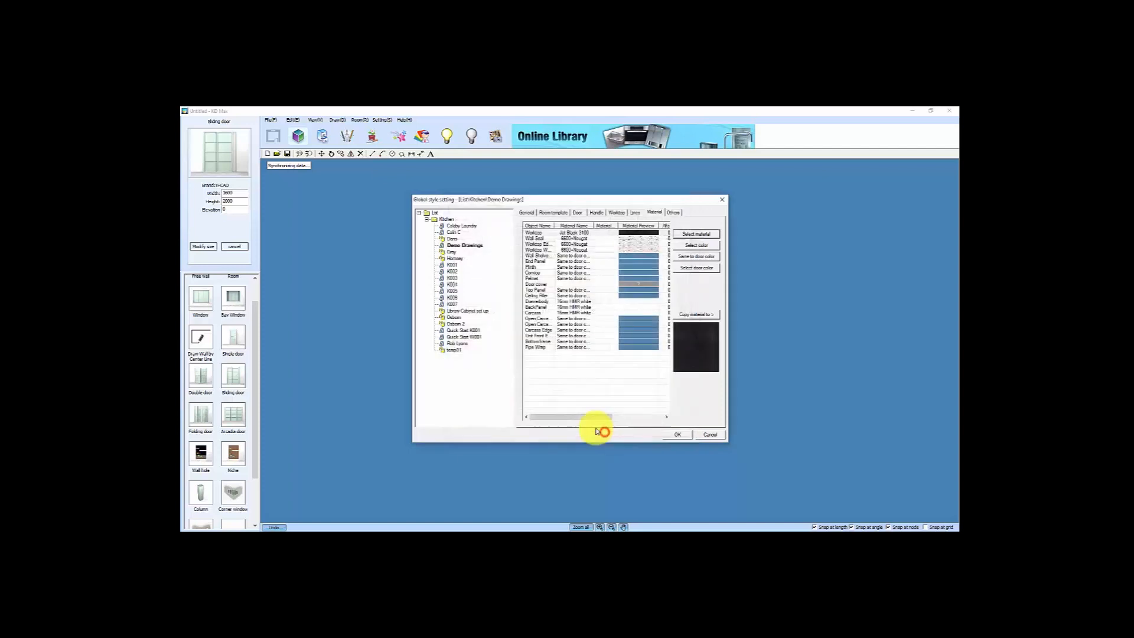
Copy the worktop's Jet Black 3100 material to the wall seal and the two other worktop objects below it
{"action": "left_click", "coordinate": [697, 314]}
{"action": "left_click", "coordinate": [542, 297]}
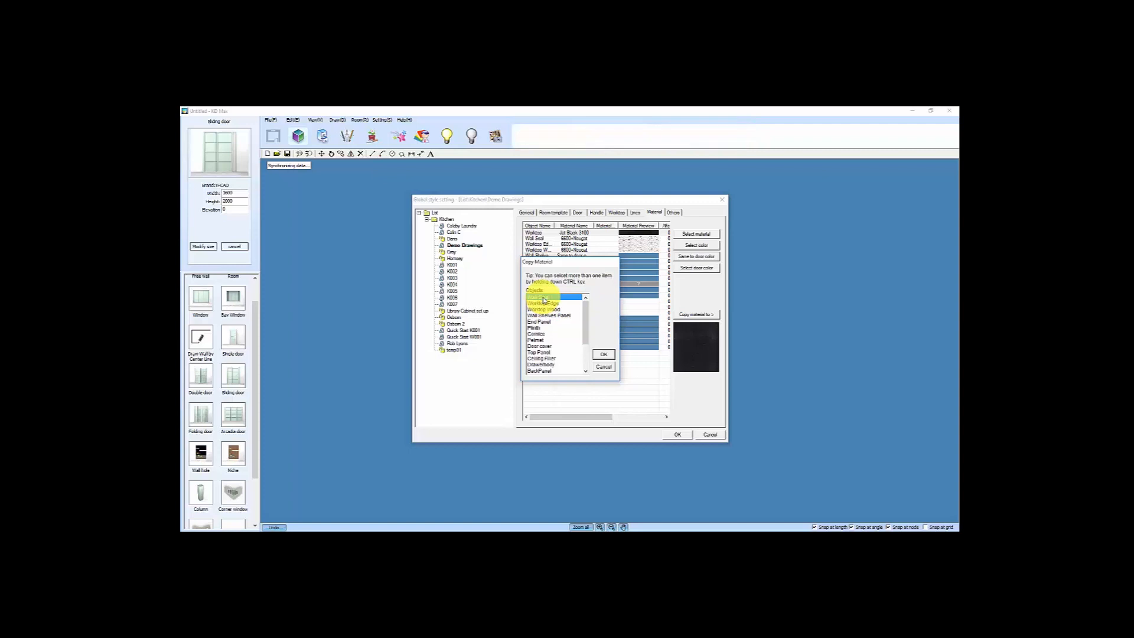
{"action": "left_click", "coordinate": [544, 310], "text": "shift"}
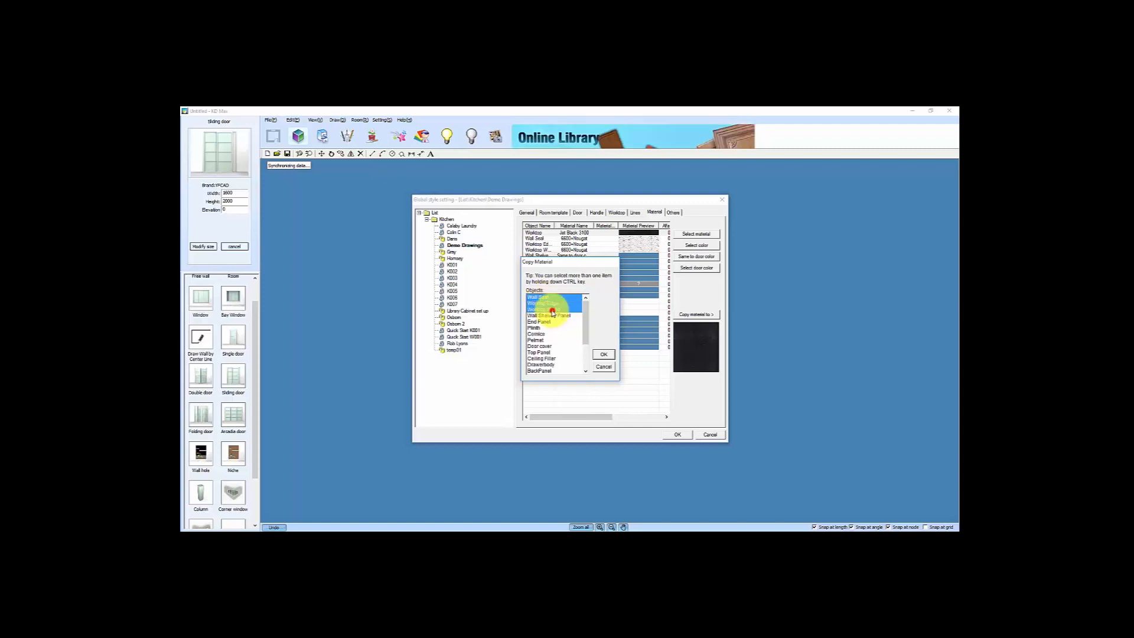
{"action": "left_click", "coordinate": [604, 354]}
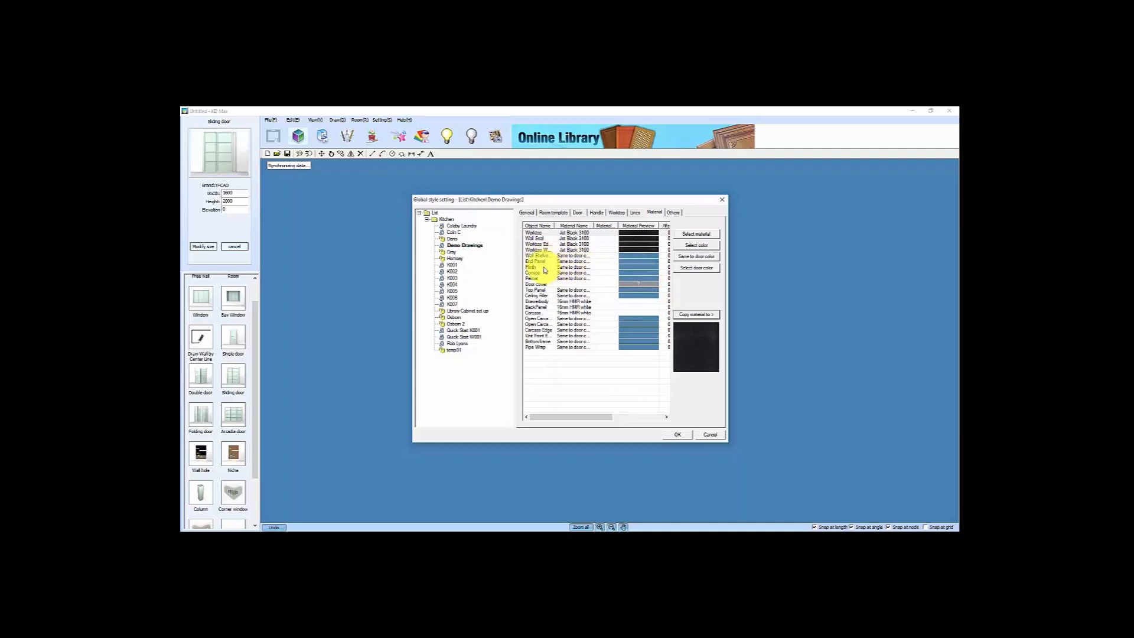
Set the plinth material to M1000 from the Kicker Material group
{"action": "left_click", "coordinate": [631, 267]}
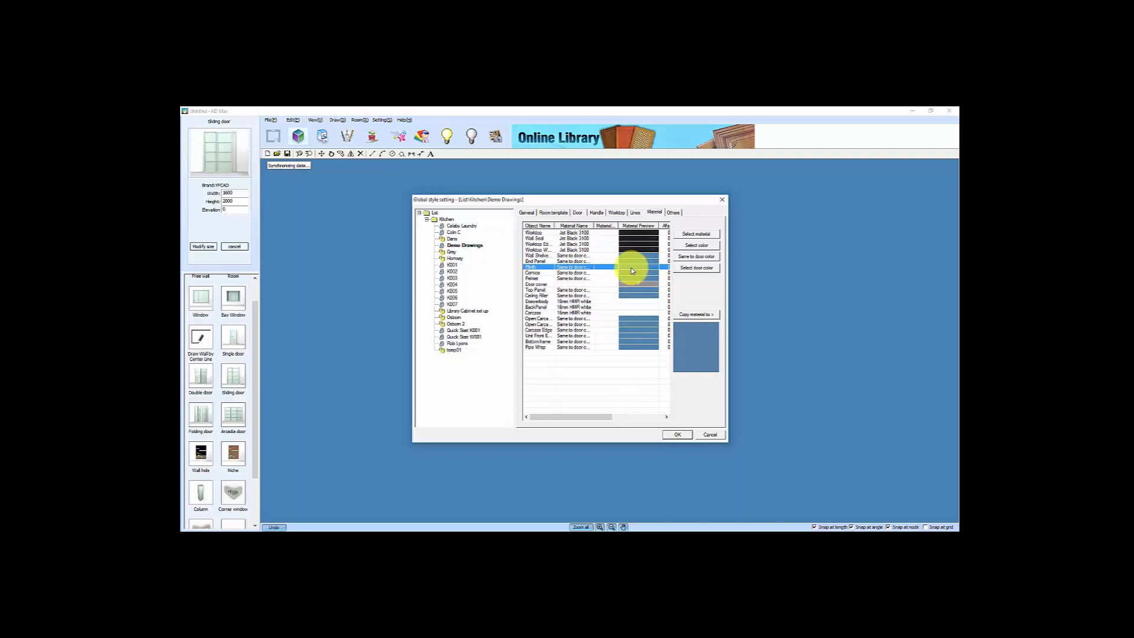
{"action": "left_click", "coordinate": [697, 234]}
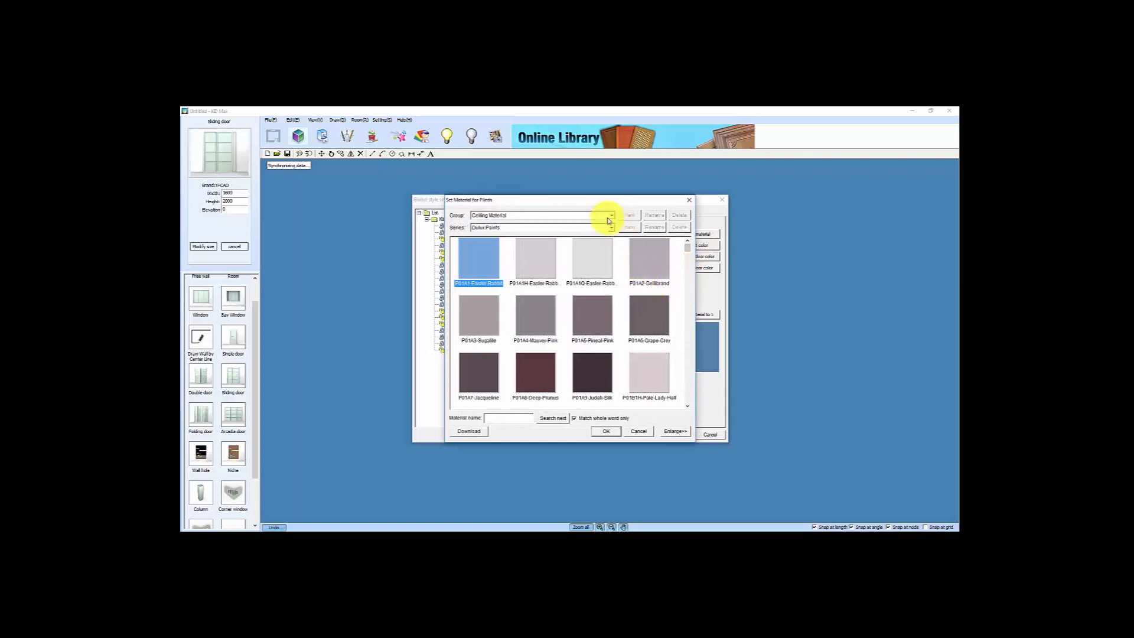
{"action": "left_click", "coordinate": [613, 215]}
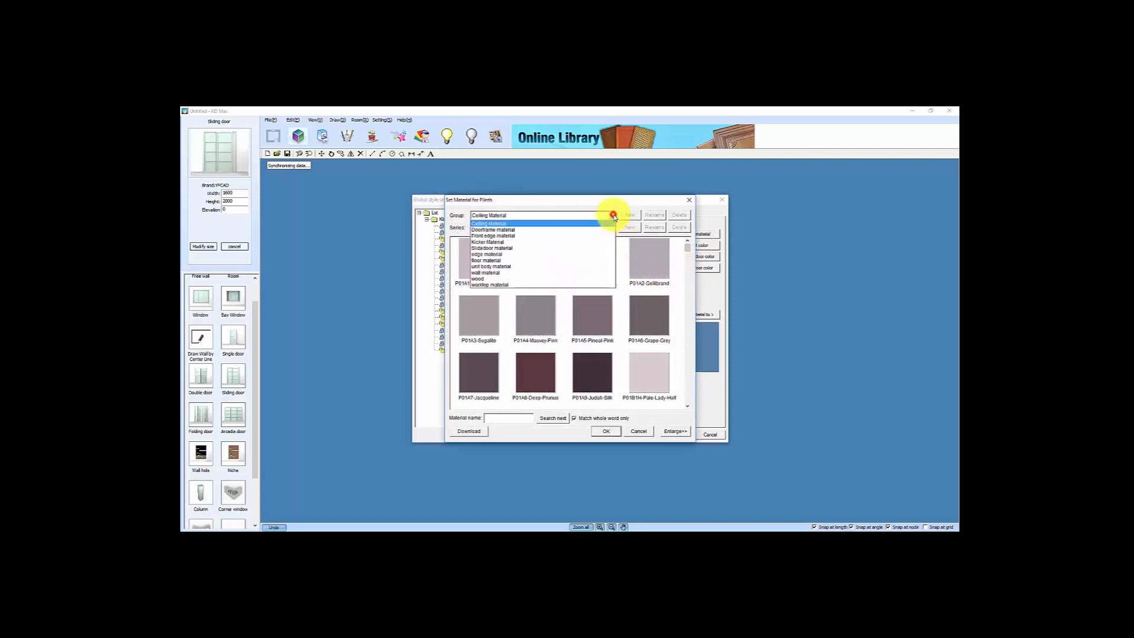
{"action": "left_click", "coordinate": [497, 242]}
{"action": "left_click", "coordinate": [582, 260]}
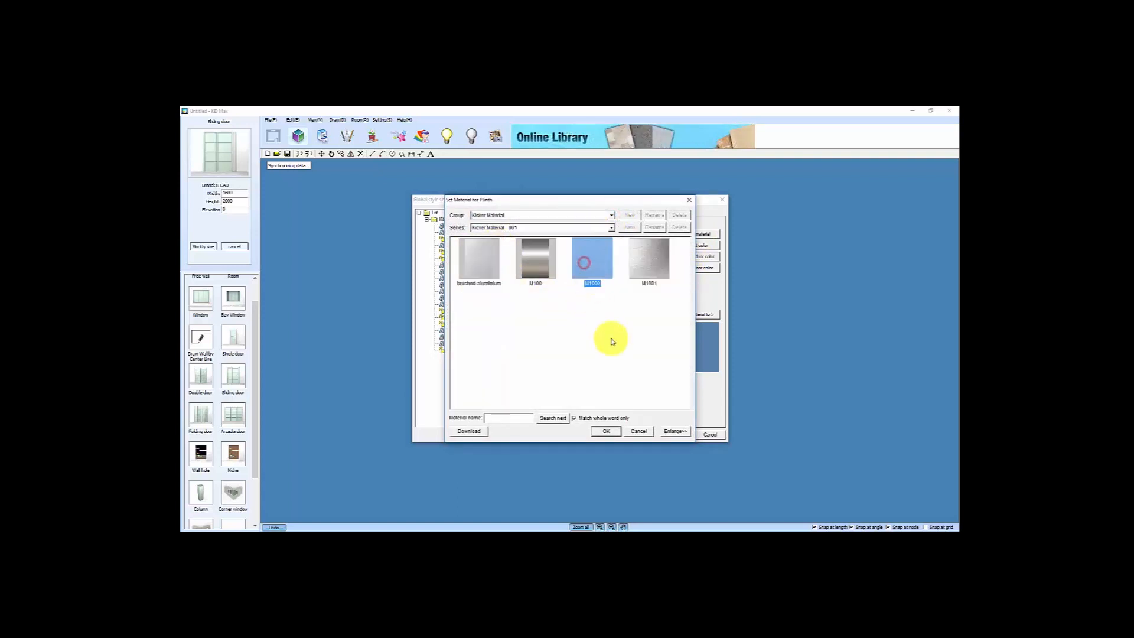
{"action": "left_click", "coordinate": [605, 433]}
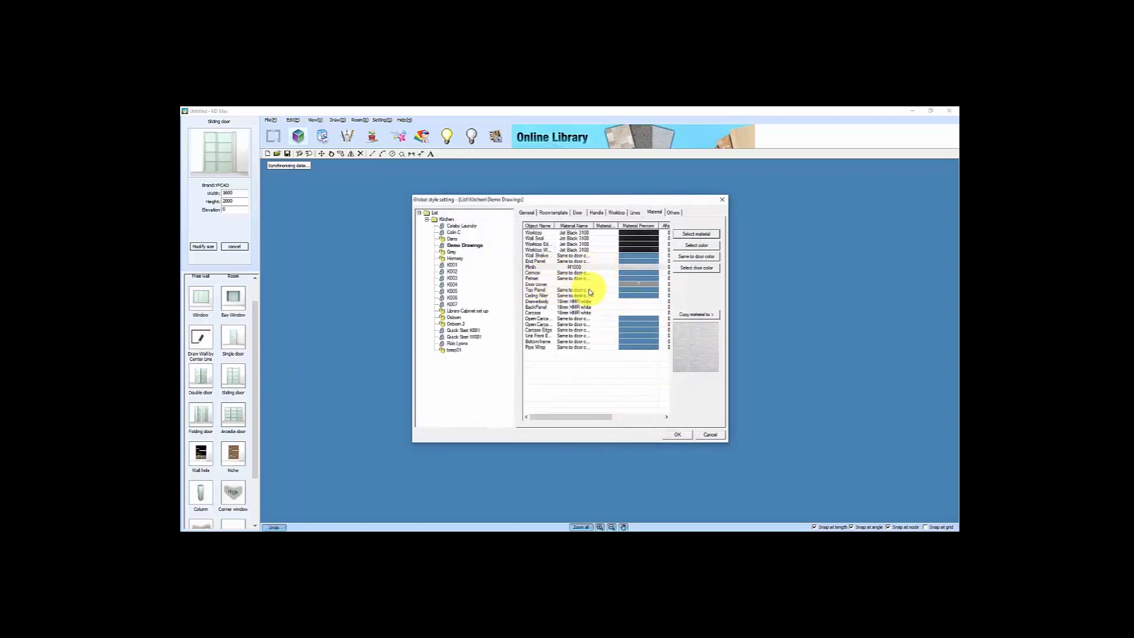
Match the door cover's material to the door colour, check the remaining style settings, and accept the global style
{"action": "left_click", "coordinate": [629, 286]}
{"action": "left_click", "coordinate": [697, 256]}
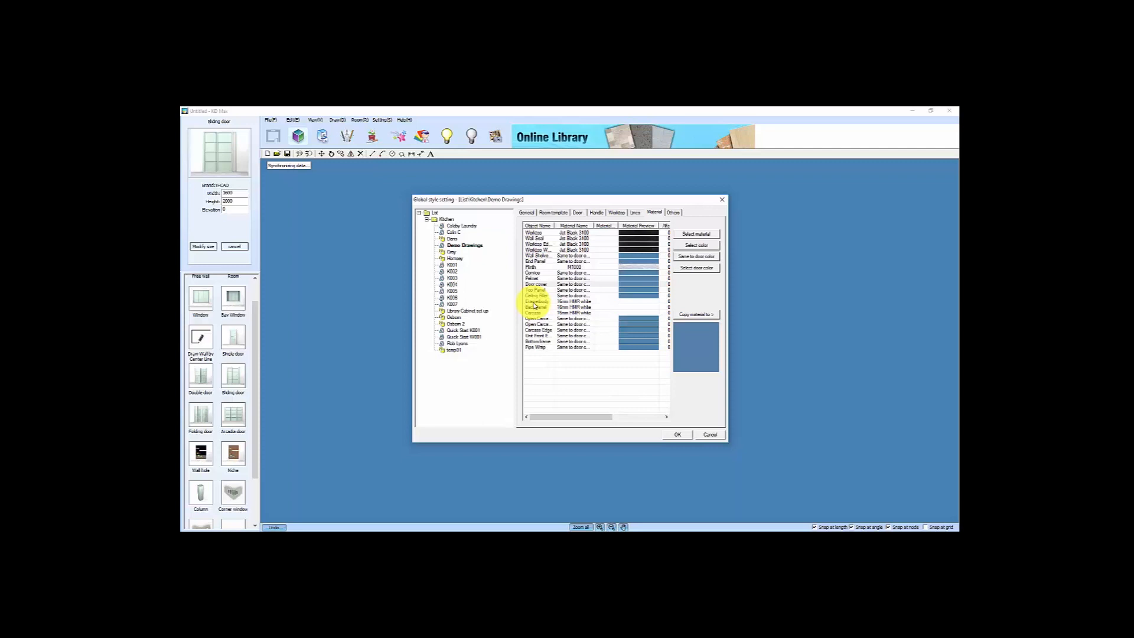
{"action": "left_click", "coordinate": [535, 295]}
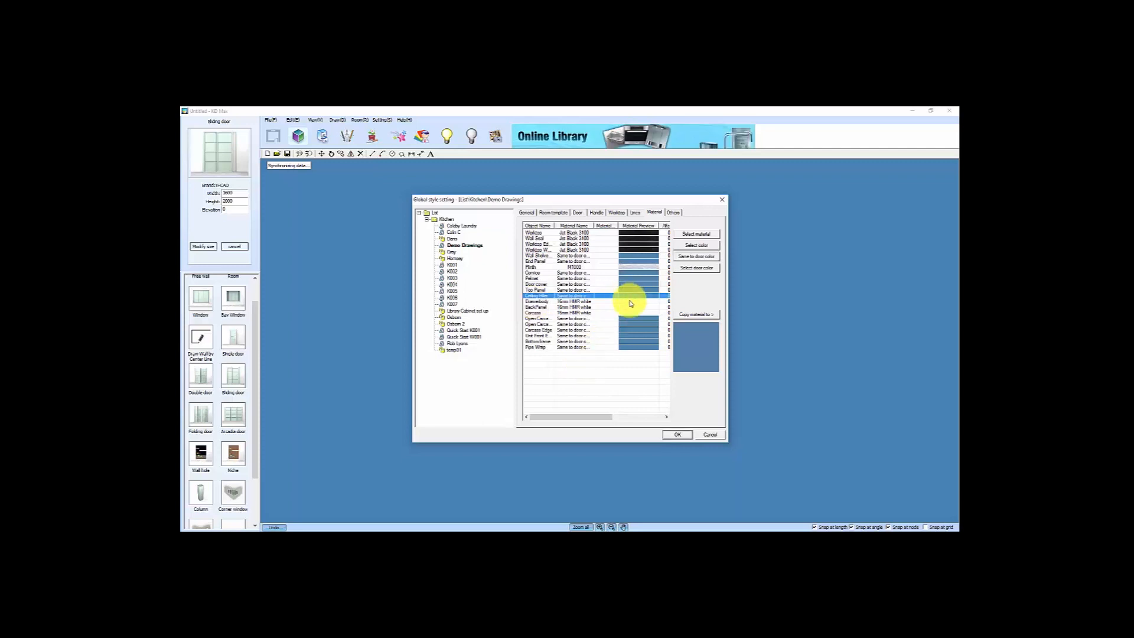
{"action": "left_click", "coordinate": [674, 216]}
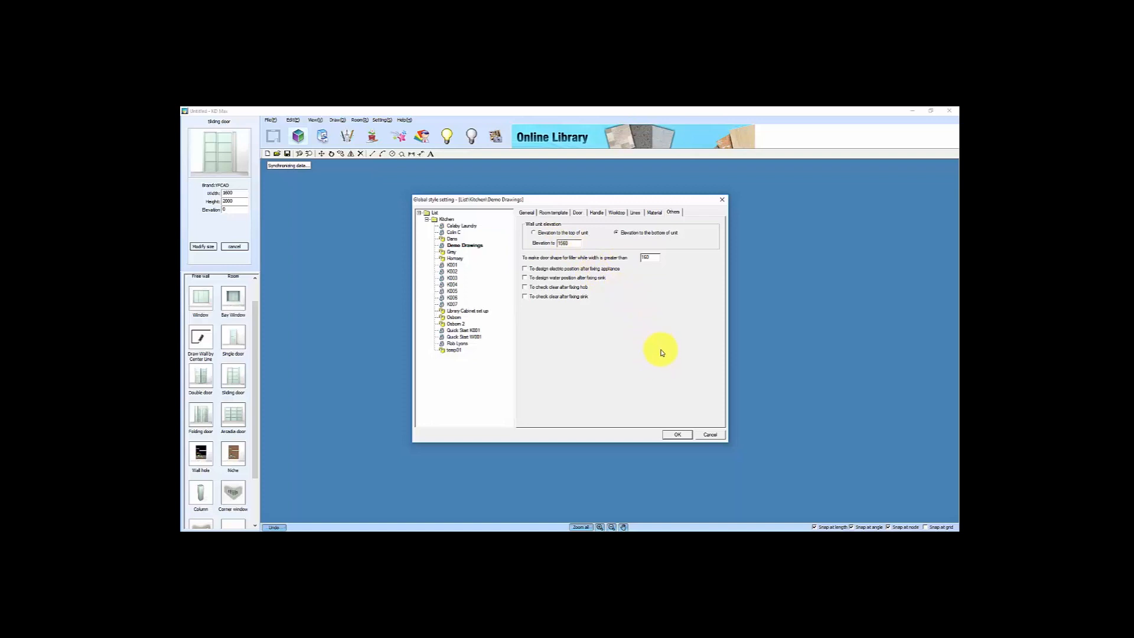
{"action": "left_click", "coordinate": [678, 435]}
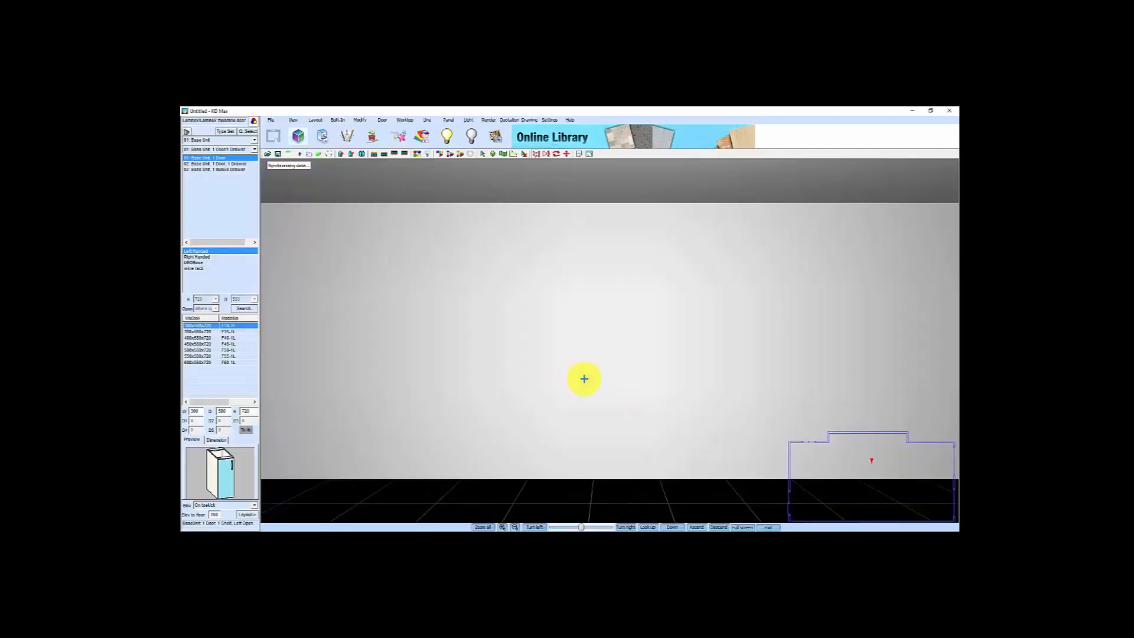
Examine the 3D room's walls, door, window and ceiling lights from several viewpoints, ending at the recessed wall
{"action": "left_click_drag", "start_coordinate": [562, 390], "coordinate": [679, 396]}
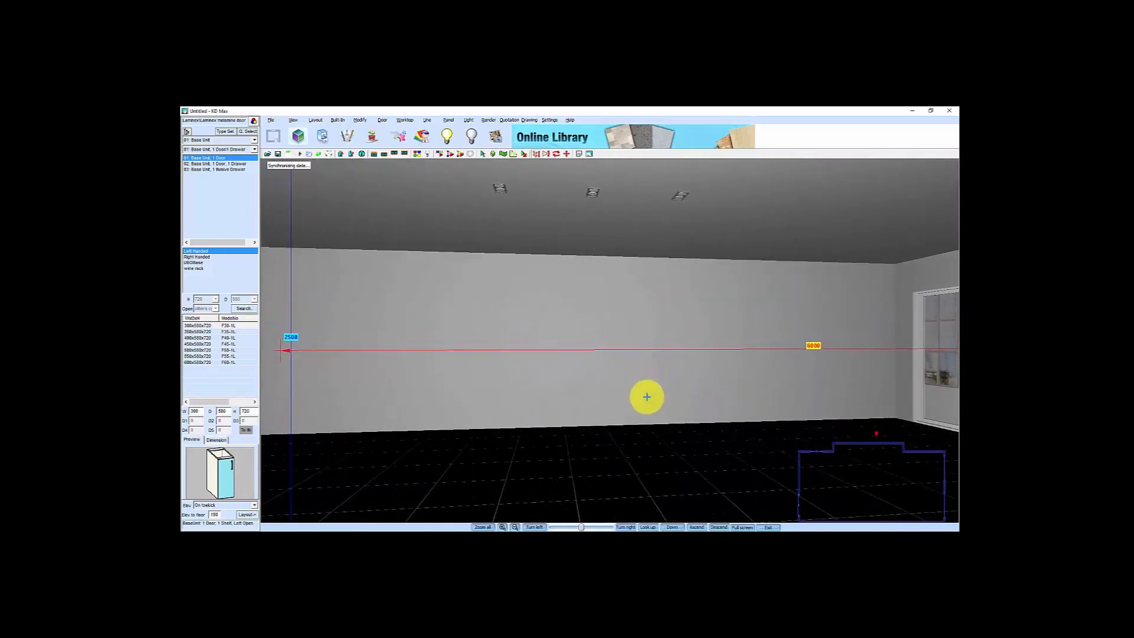
{"action": "left_click_drag", "start_coordinate": [515, 351], "coordinate": [596, 380]}
{"action": "mouse_move", "coordinate": [640, 331]}
{"action": "left_mouse_down"}
{"action": "mouse_move", "coordinate": [650, 374]}
{"action": "mouse_move", "coordinate": [701, 372]}
{"action": "mouse_move", "coordinate": [653, 352]}
{"action": "mouse_move", "coordinate": [549, 340]}
{"action": "mouse_move", "coordinate": [774, 329]}
{"action": "mouse_move", "coordinate": [803, 345]}
{"action": "mouse_move", "coordinate": [587, 301]}
{"action": "mouse_move", "coordinate": [714, 324]}
{"action": "mouse_move", "coordinate": [587, 291]}
{"action": "mouse_move", "coordinate": [687, 315]}
{"action": "mouse_move", "coordinate": [508, 299]}
{"action": "mouse_move", "coordinate": [724, 329]}
{"action": "mouse_move", "coordinate": [514, 299]}
{"action": "mouse_move", "coordinate": [701, 323]}
{"action": "mouse_move", "coordinate": [572, 327]}
{"action": "mouse_move", "coordinate": [600, 324]}
{"action": "mouse_move", "coordinate": [638, 385]}
{"action": "mouse_move", "coordinate": [600, 324]}
{"action": "mouse_move", "coordinate": [595, 332]}
{"action": "left_mouse_up"}
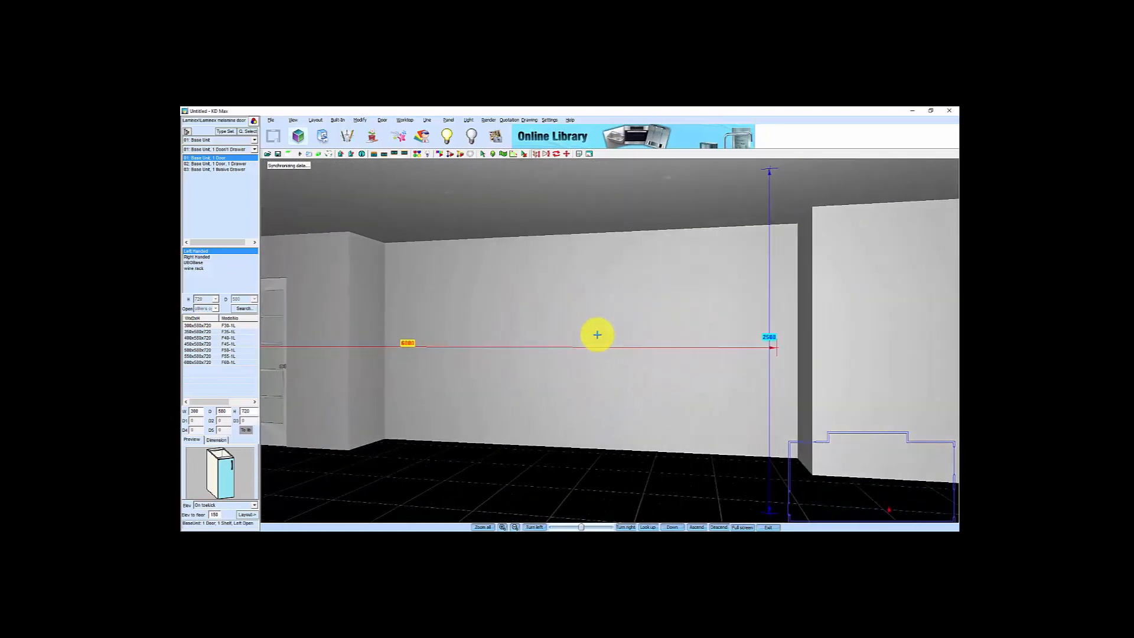
{"action": "left_click", "coordinate": [839, 497]}
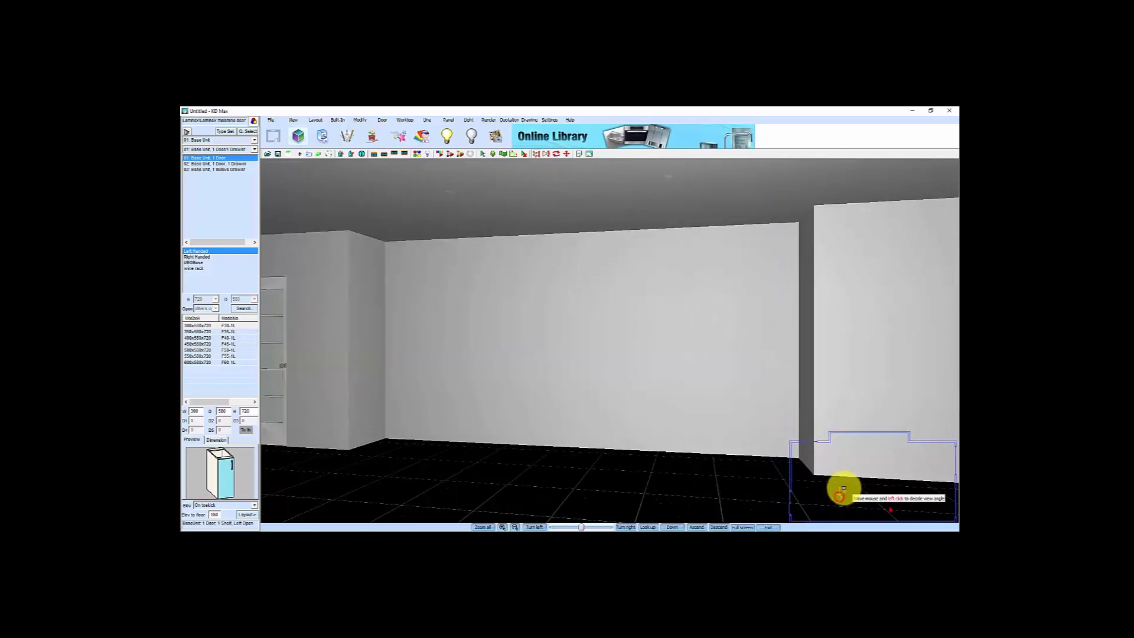
{"action": "left_click", "coordinate": [837, 449]}
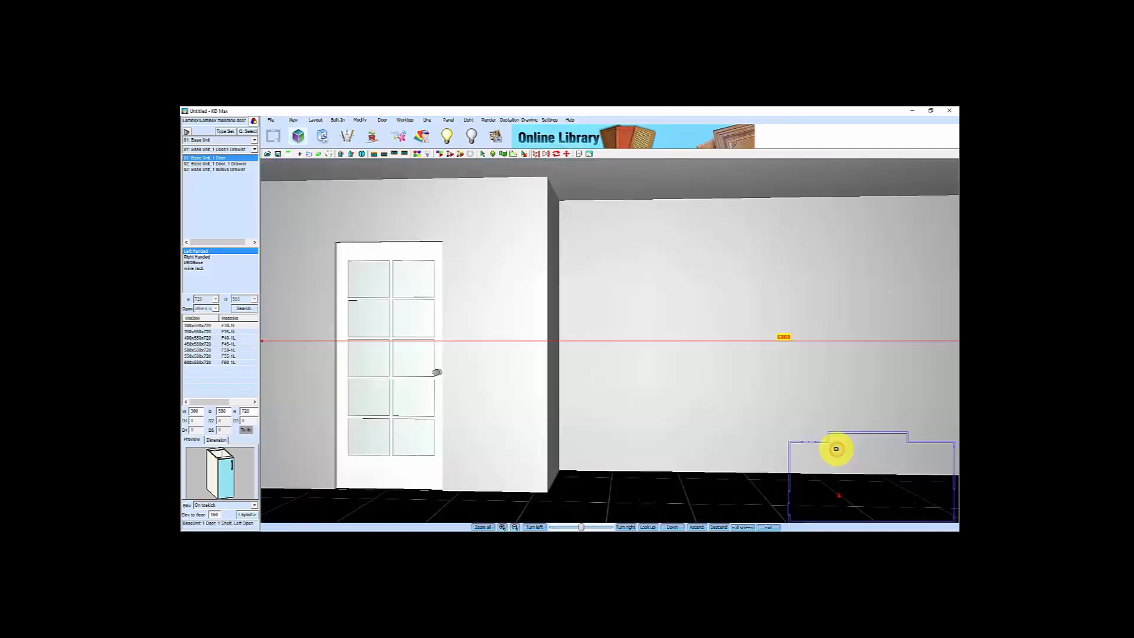
{"action": "left_click_drag", "start_coordinate": [623, 420], "coordinate": [629, 344]}
{"action": "scroll", "coordinate": [640, 398], "scroll_direction": "down", "scroll_amount": 1}
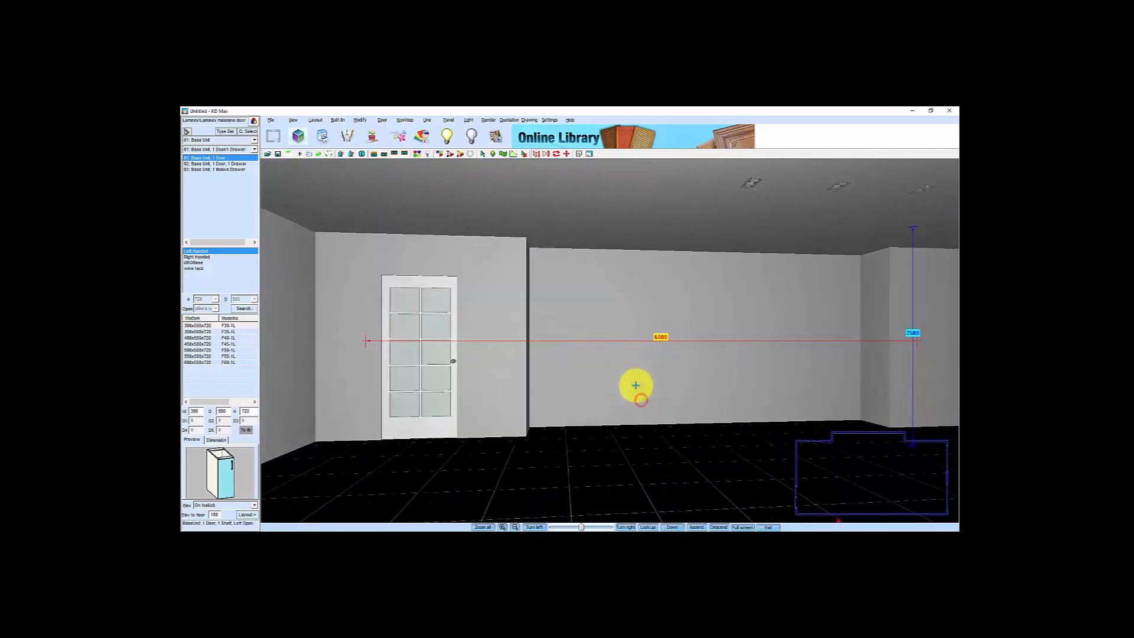
{"action": "left_click", "coordinate": [861, 478]}
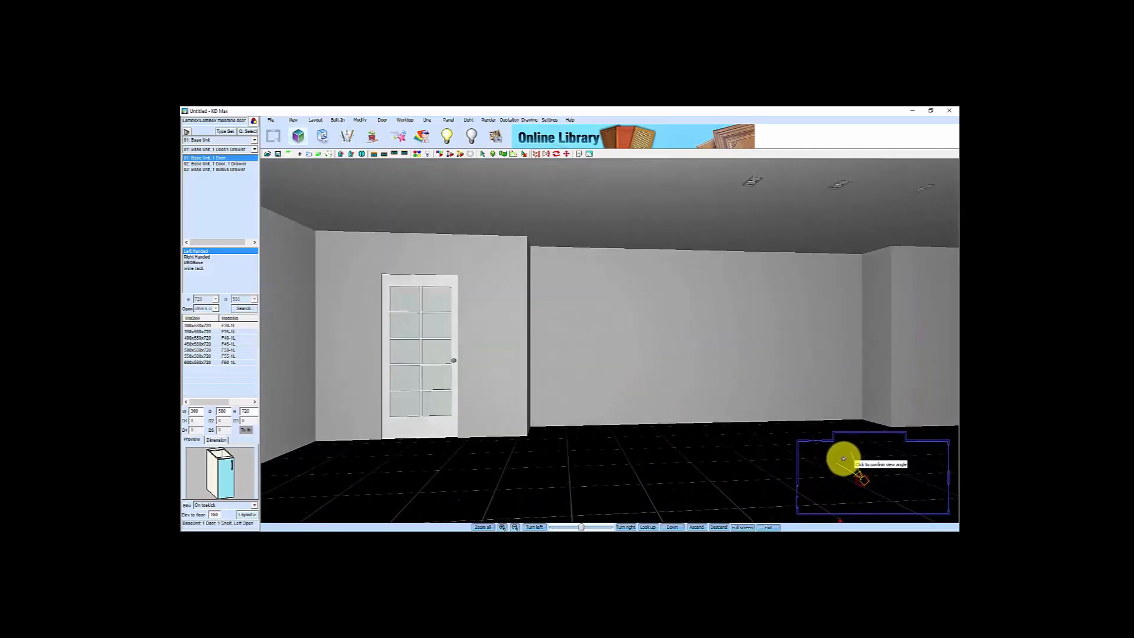
{"action": "left_click", "coordinate": [849, 451]}
{"action": "mouse_move", "coordinate": [605, 438]}
{"action": "left_mouse_down"}
{"action": "mouse_move", "coordinate": [577, 400]}
{"action": "mouse_move", "coordinate": [453, 337]}
{"action": "left_mouse_up"}
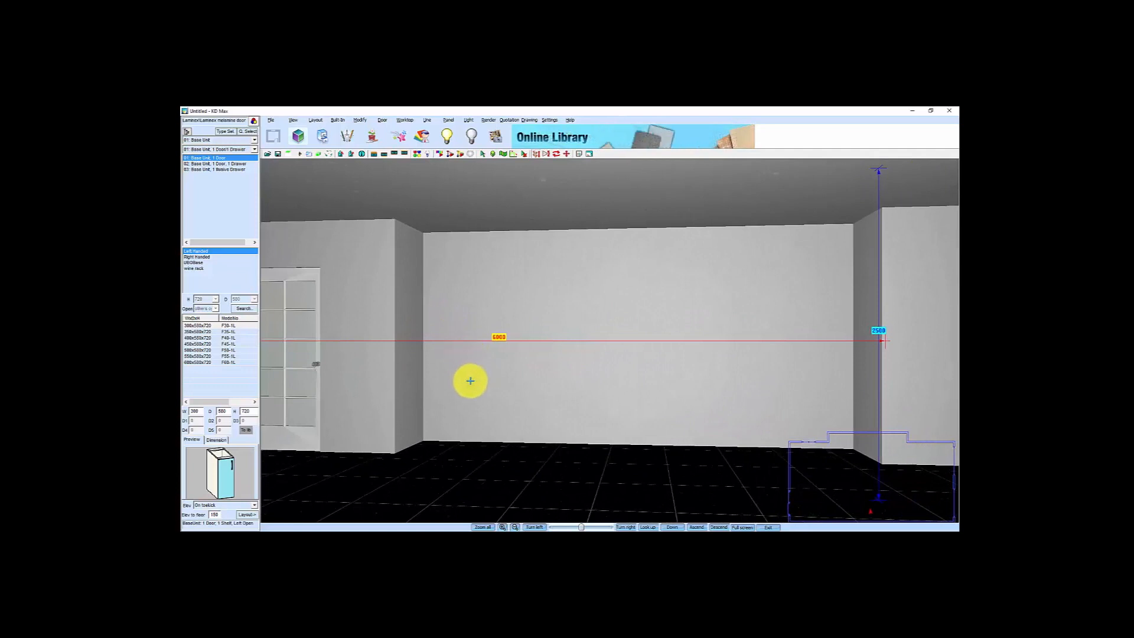
{"action": "left_click_drag", "start_coordinate": [470, 380], "coordinate": [474, 382]}
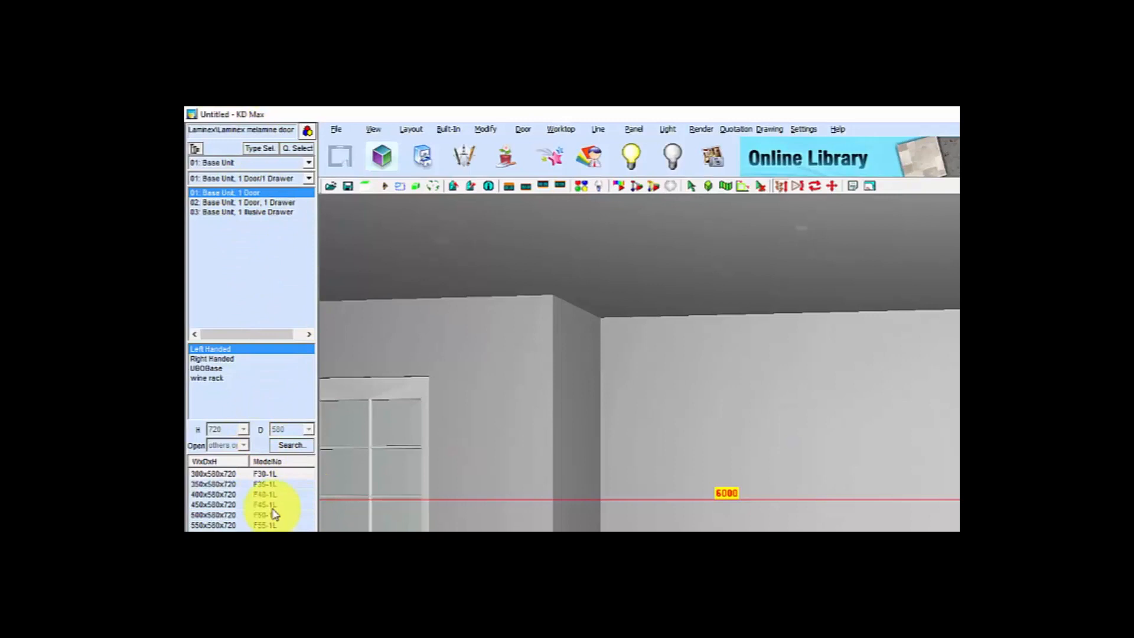
Choose the Filler Panel from the tall unit product styles
{"action": "left_click", "coordinate": [261, 150]}
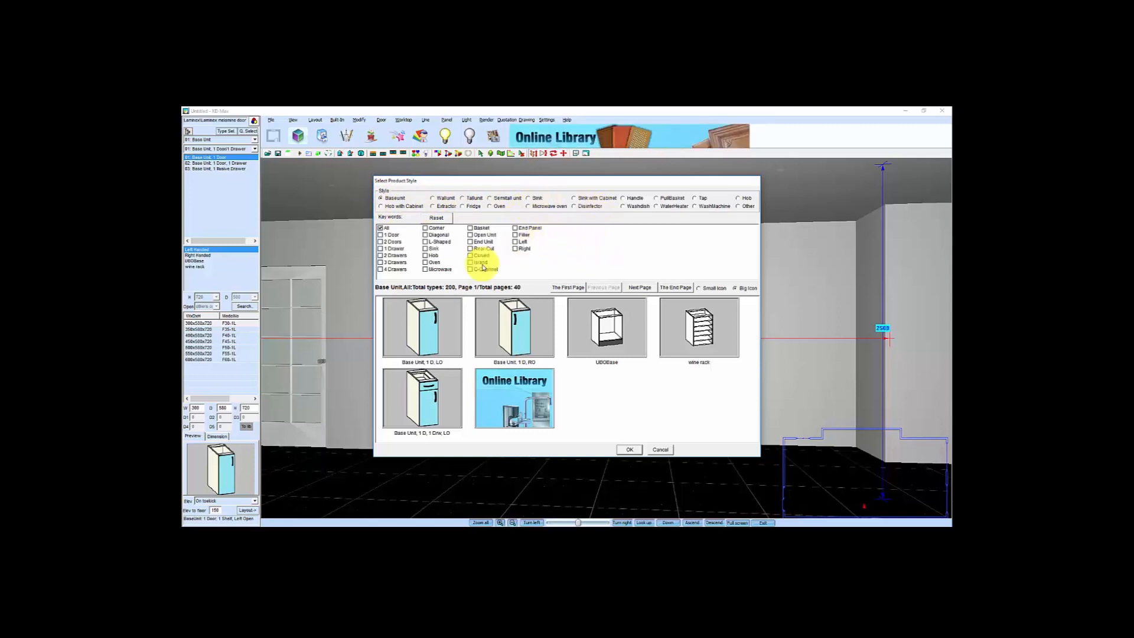
{"action": "left_click", "coordinate": [463, 198]}
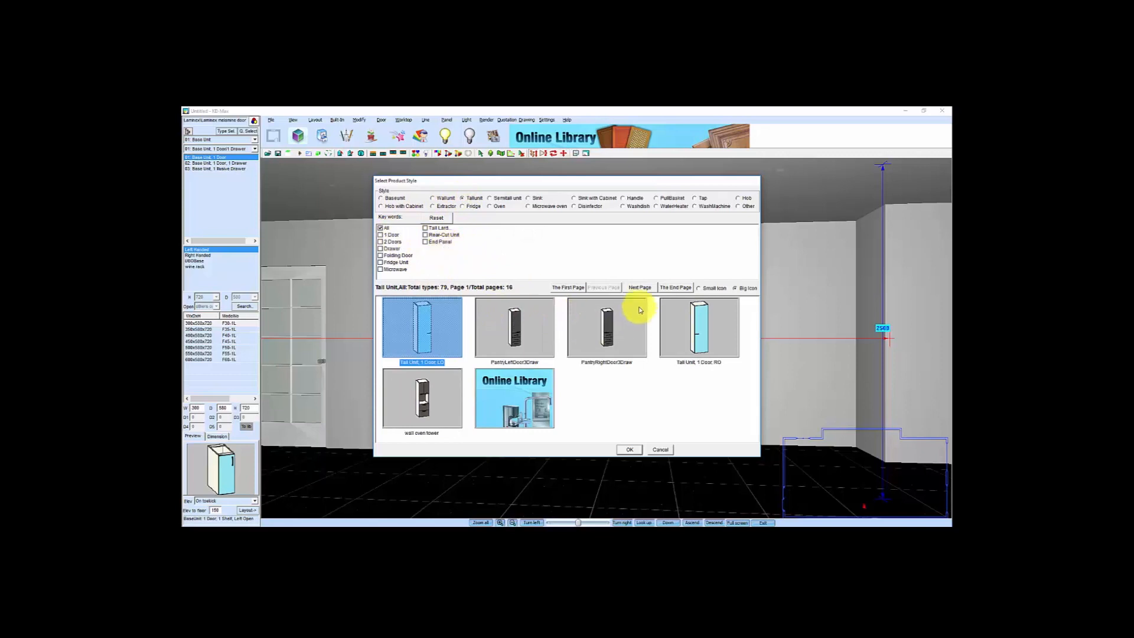
{"action": "left_click", "coordinate": [641, 288]}
{"action": "left_click", "coordinate": [641, 288]}
{"action": "left_click", "coordinate": [643, 288]}
{"action": "left_click", "coordinate": [643, 288]}
{"action": "left_click", "coordinate": [643, 288]}
{"action": "left_click", "coordinate": [642, 288]}
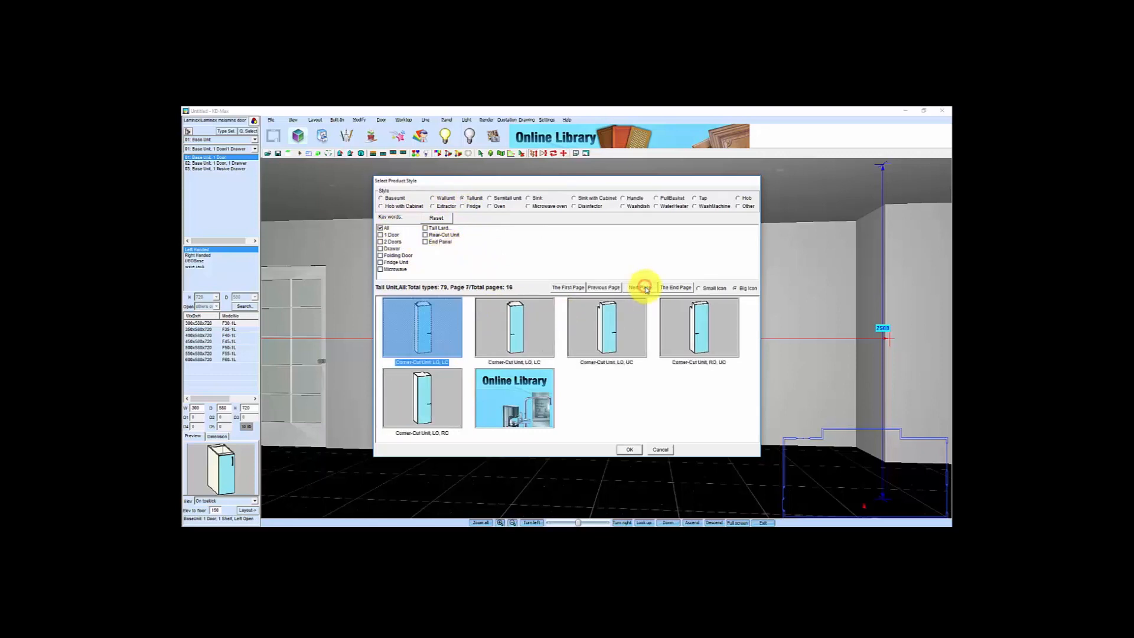
{"action": "left_click", "coordinate": [645, 287]}
{"action": "left_click", "coordinate": [645, 288]}
{"action": "left_click", "coordinate": [645, 288]}
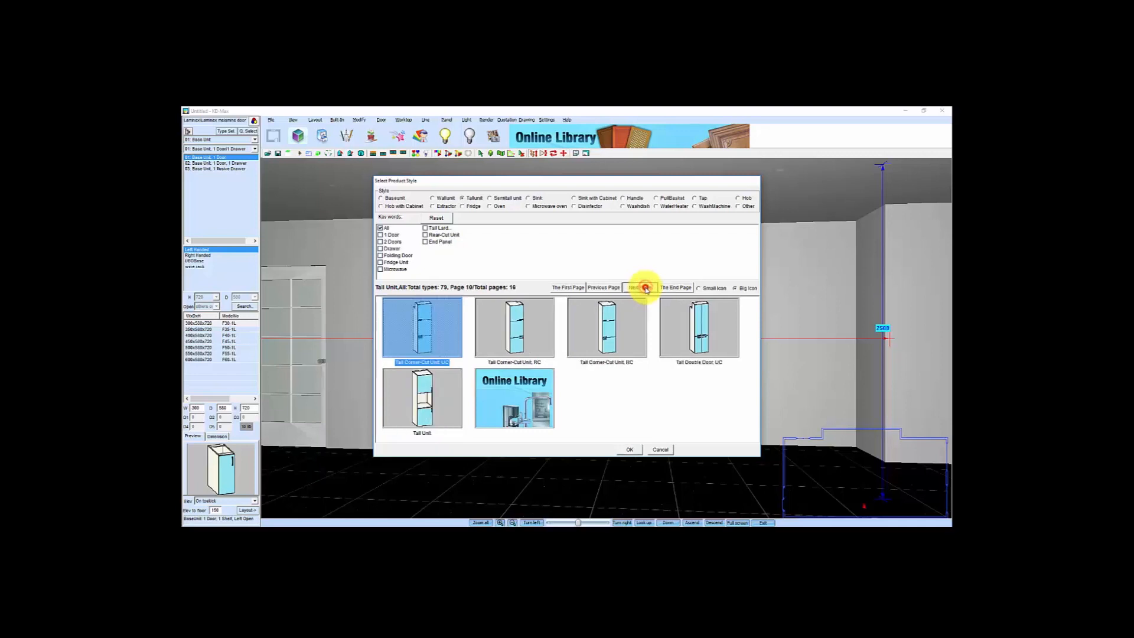
{"action": "left_click", "coordinate": [646, 288]}
{"action": "left_click", "coordinate": [611, 325]}
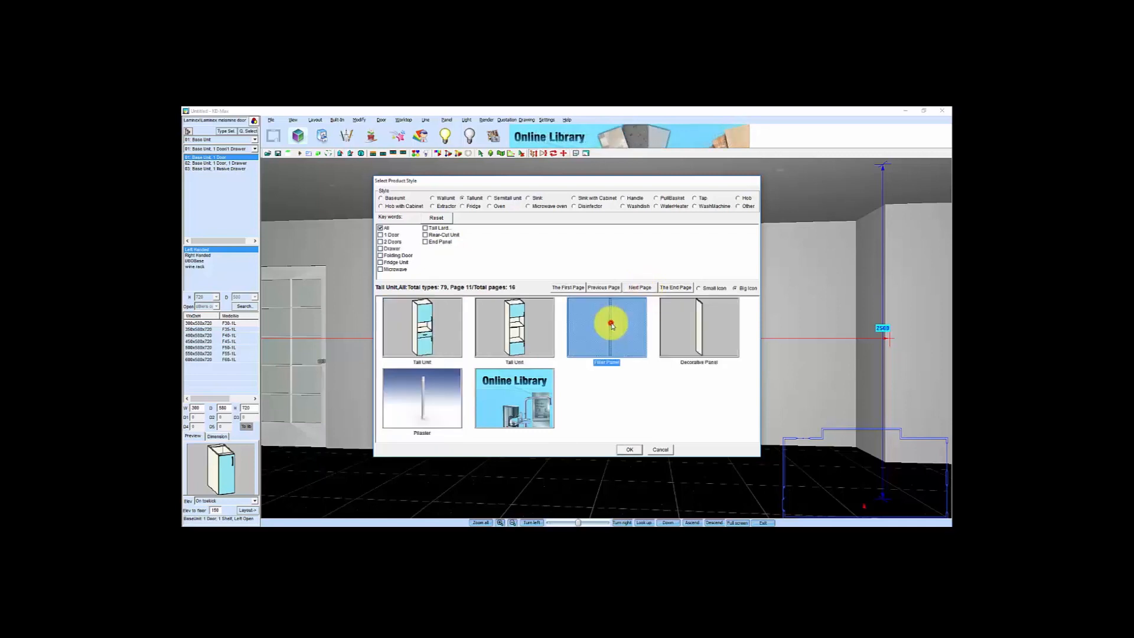
{"action": "left_click", "coordinate": [630, 449]}
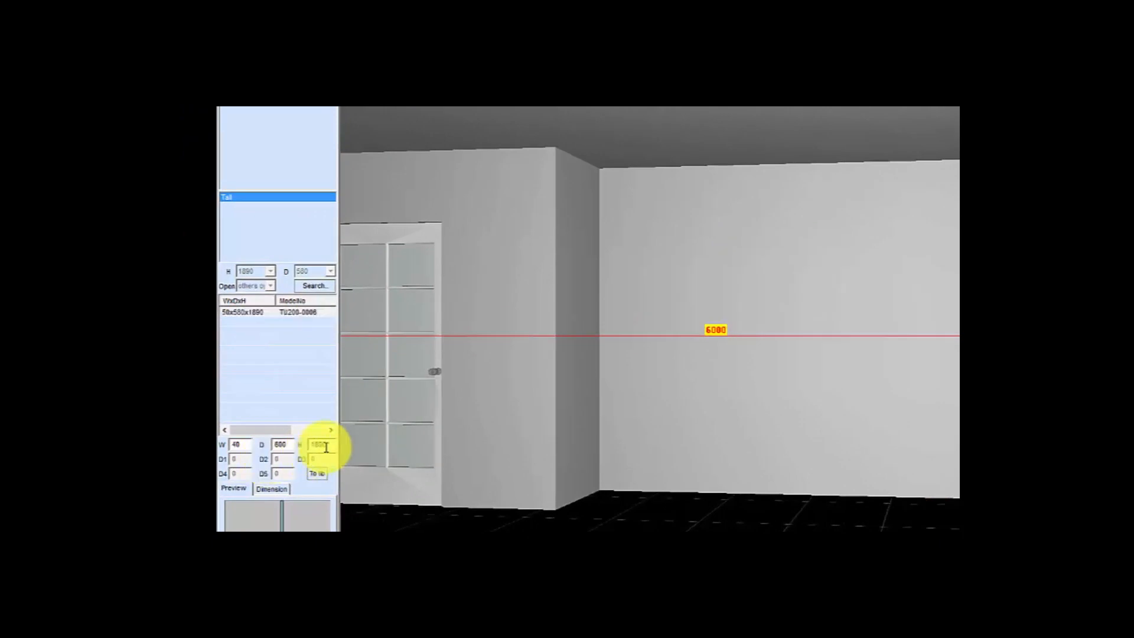
Size the tall filler panel to 40 x 600 x 2250 and place it at the recessed wall's left end, without extending it
{"action": "left_click_drag", "start_coordinate": [333, 443], "coordinate": [271, 446]}
{"action": "type", "text": "2250"}
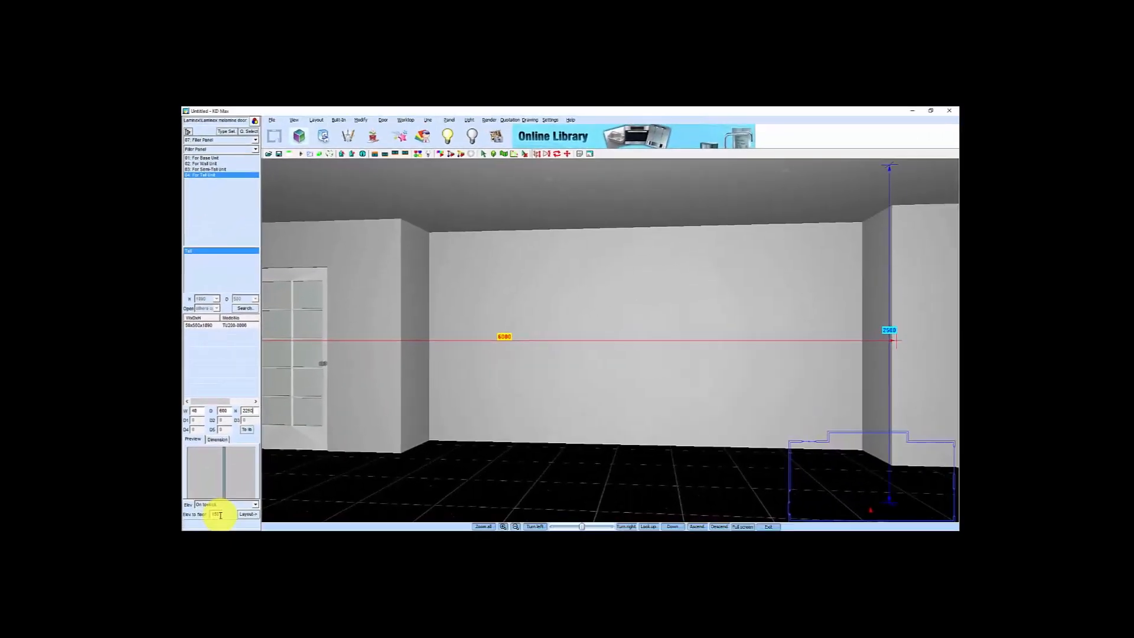
{"action": "left_click", "coordinate": [247, 513]}
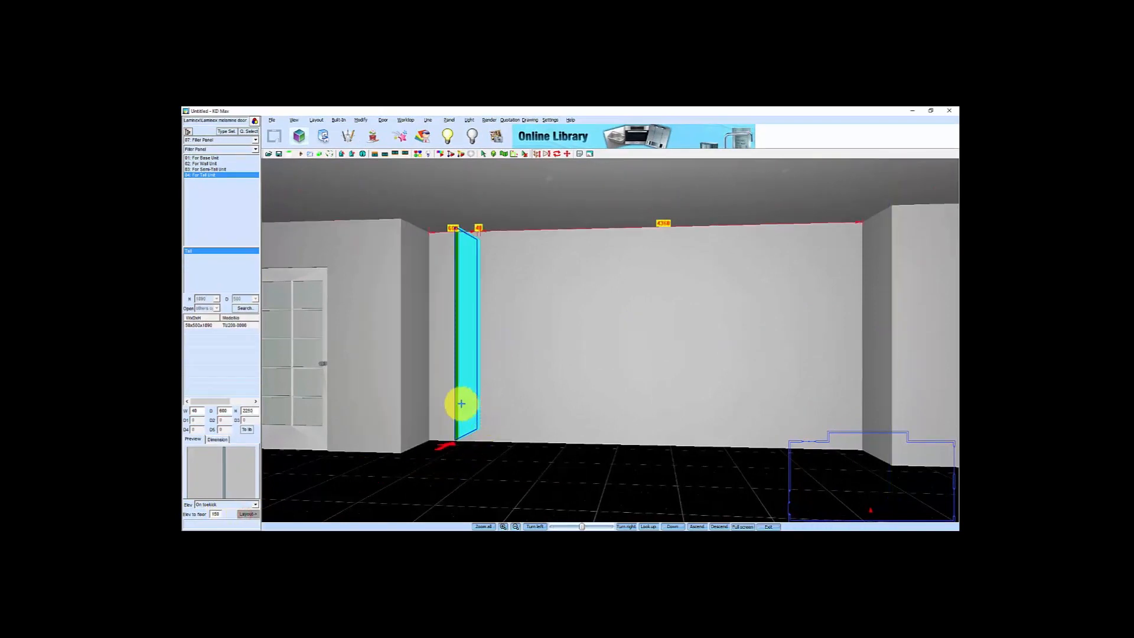
{"action": "left_click", "coordinate": [440, 394]}
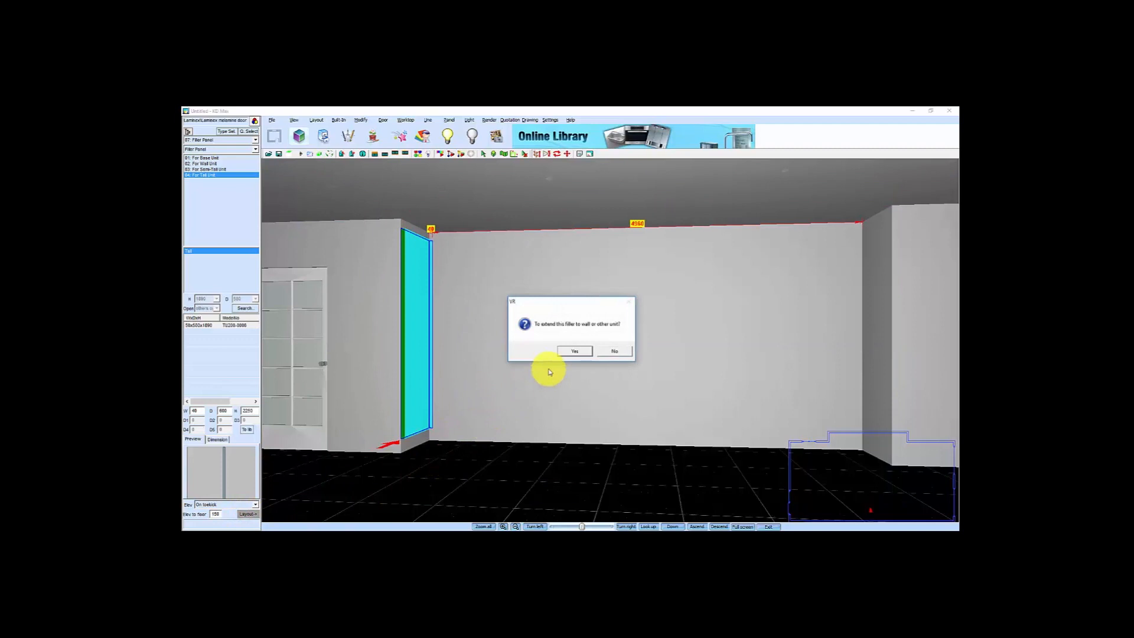
{"action": "left_click", "coordinate": [617, 352]}
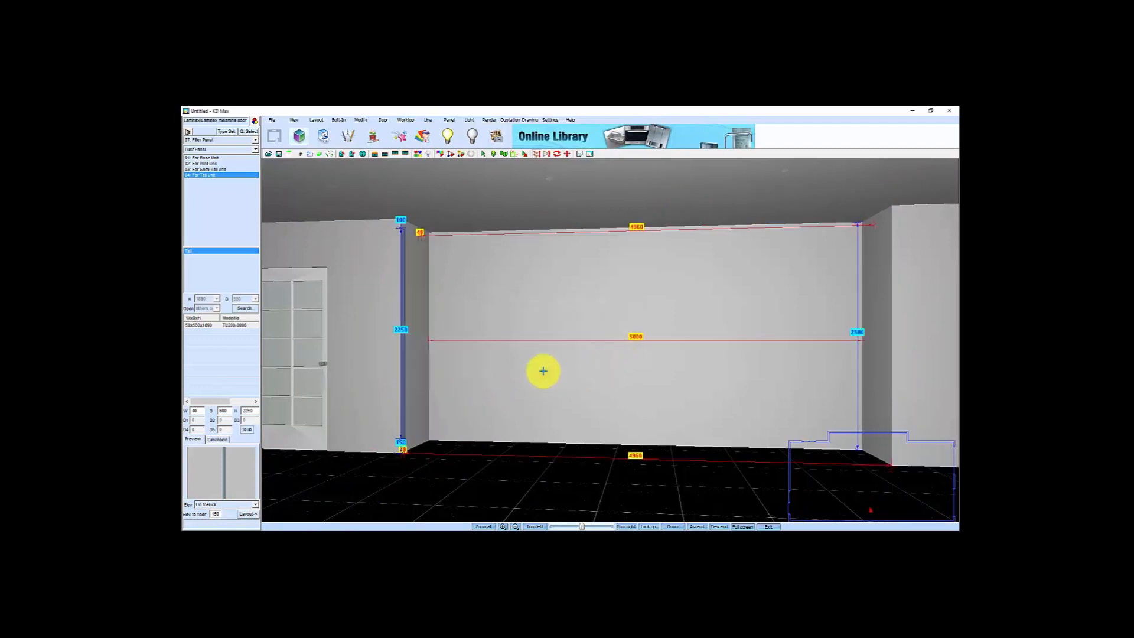
Choose the double-door tall unit from the tall unit product styles
{"action": "left_click", "coordinate": [555, 394]}
{"action": "scroll", "coordinate": [517, 361], "scroll_direction": "down", "scroll_amount": 3}
{"action": "middle_click_drag", "start_coordinate": [514, 357], "coordinate": [481, 349]}
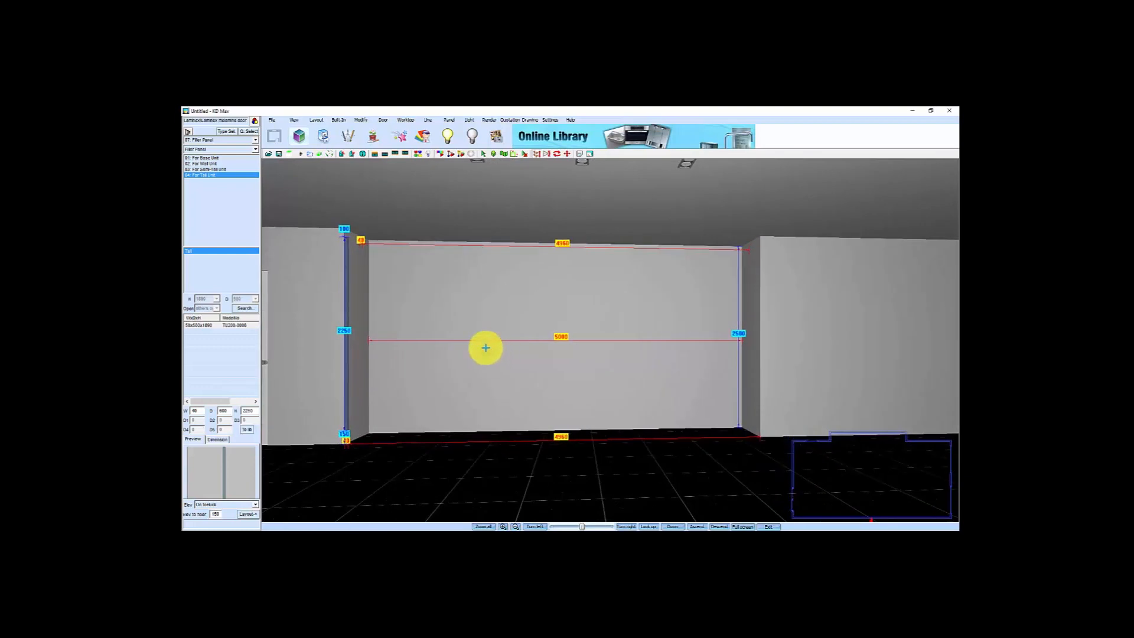
{"action": "left_click", "coordinate": [223, 132]}
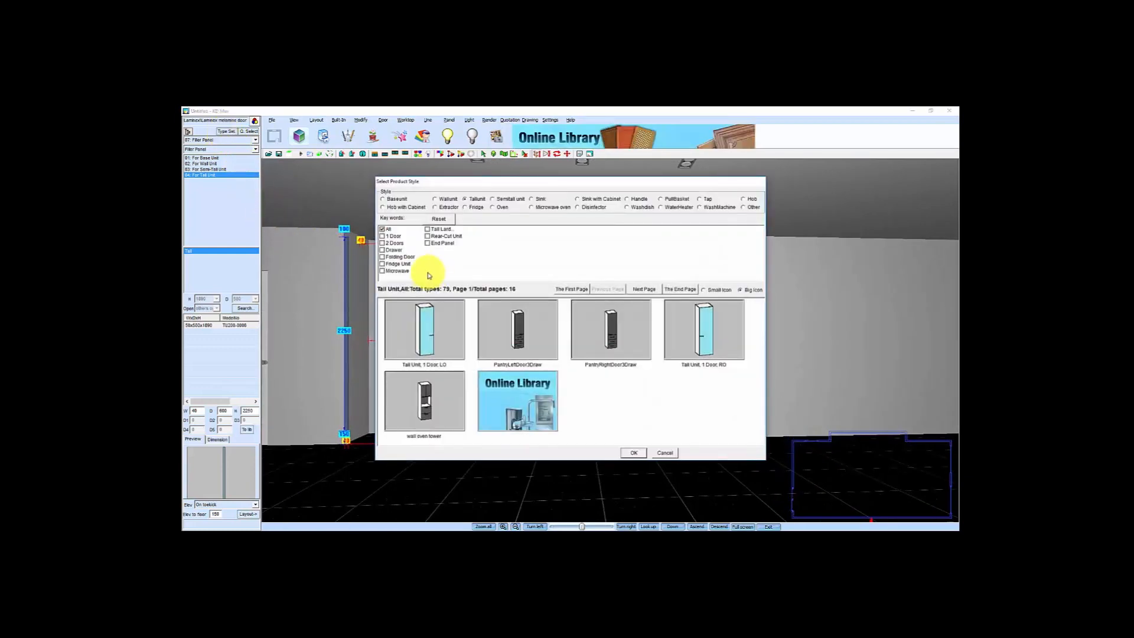
{"action": "left_click", "coordinate": [643, 289]}
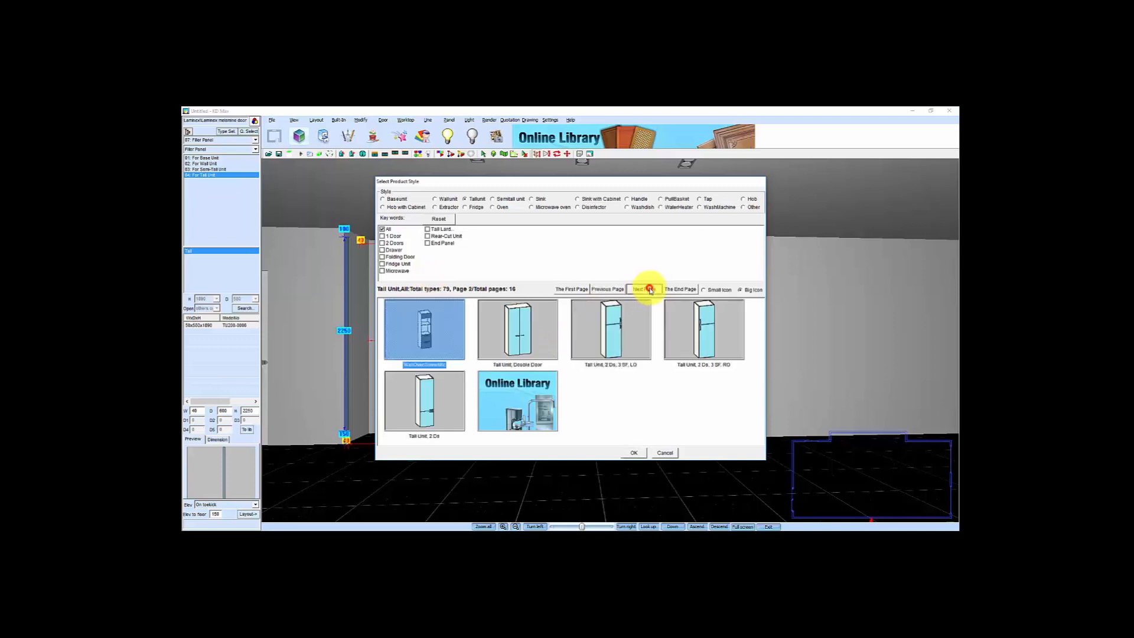
{"action": "left_click", "coordinate": [518, 326]}
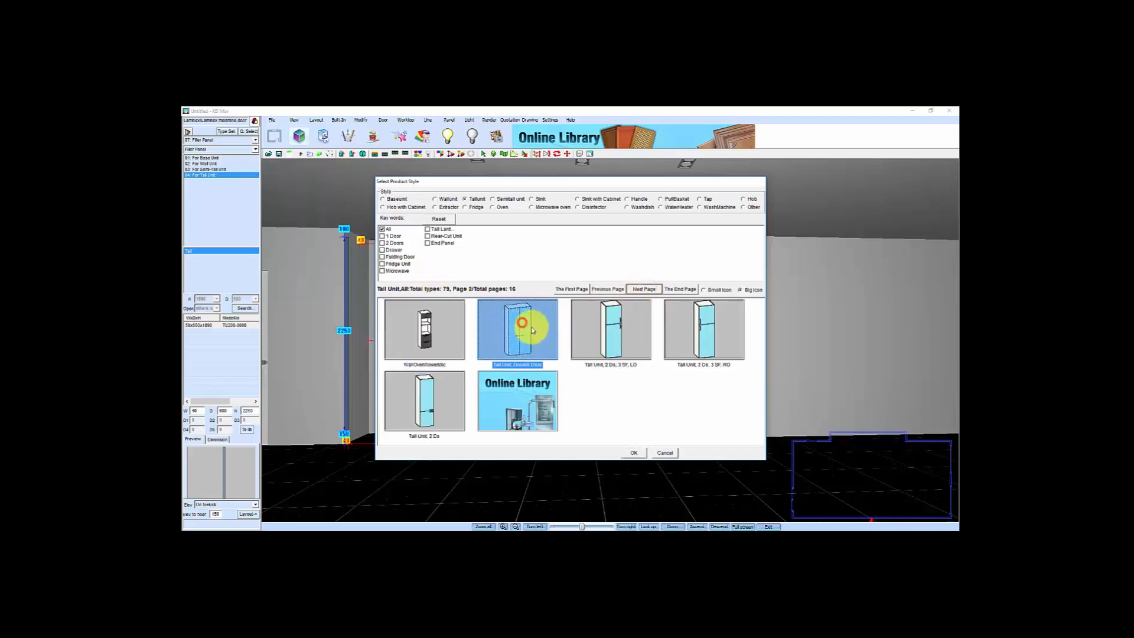
{"action": "left_click", "coordinate": [633, 453]}
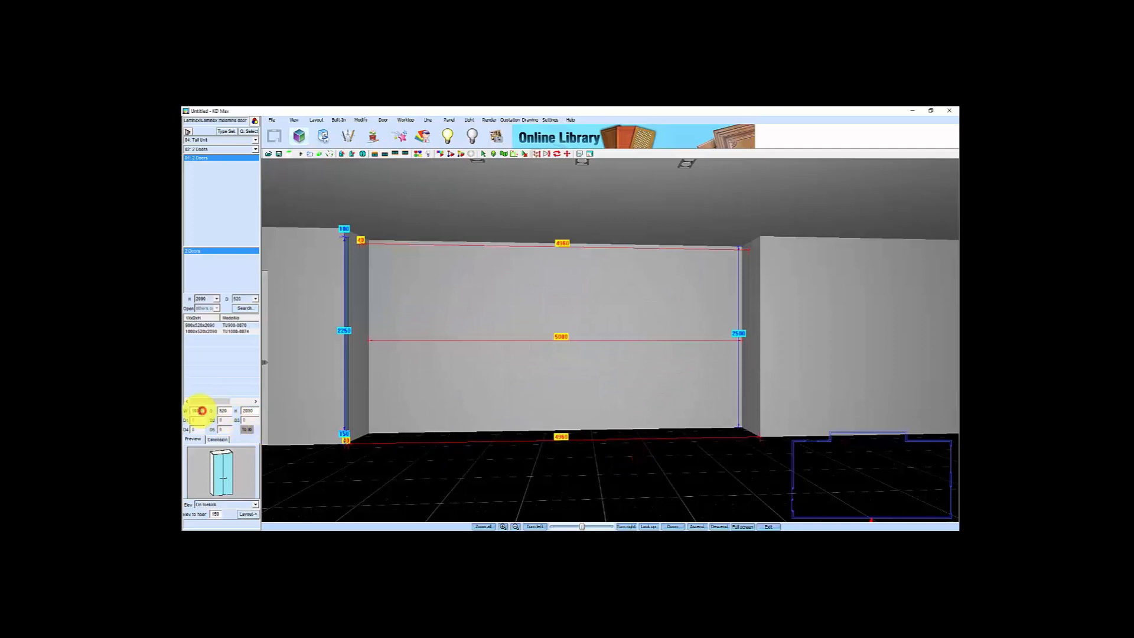
Size the double-door tall unit to 800 x 600 x 2250 and place it beside the filler panel on the recessed wall
{"action": "type", "text": "800"}
{"action": "double_click", "coordinate": [227, 411]}
{"action": "type", "text": "600"}
{"action": "double_click", "coordinate": [252, 411]}
{"action": "type", "text": "2250"}
{"action": "left_click", "coordinate": [247, 513]}
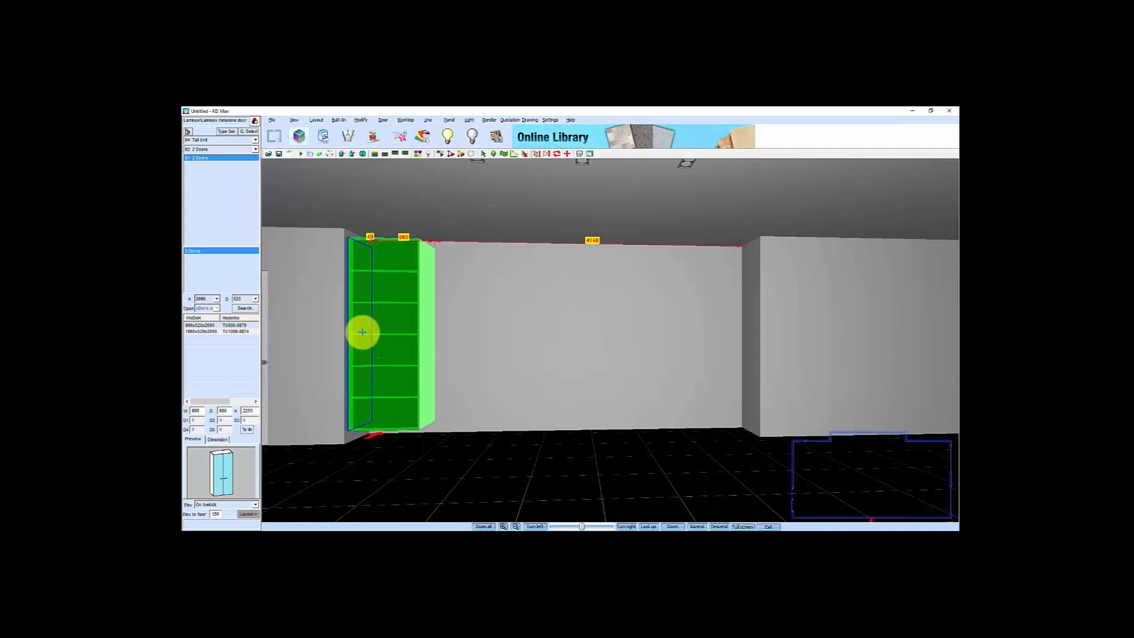
{"action": "left_click", "coordinate": [362, 332]}
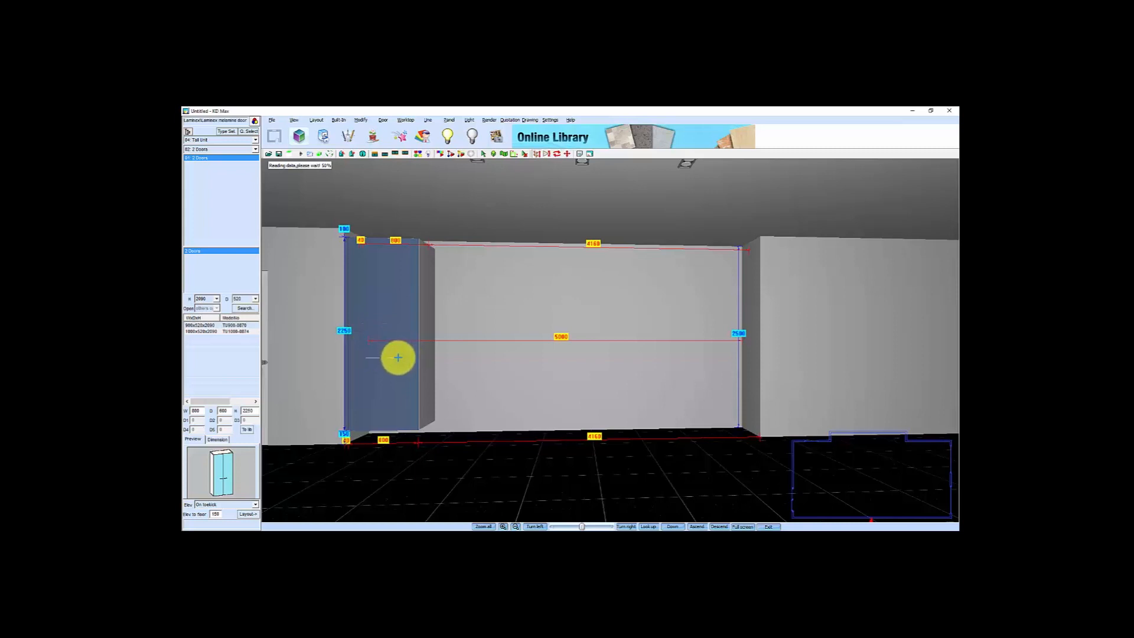
Choose the wall oven tower from the tall unit product styles
{"action": "left_click", "coordinate": [229, 131]}
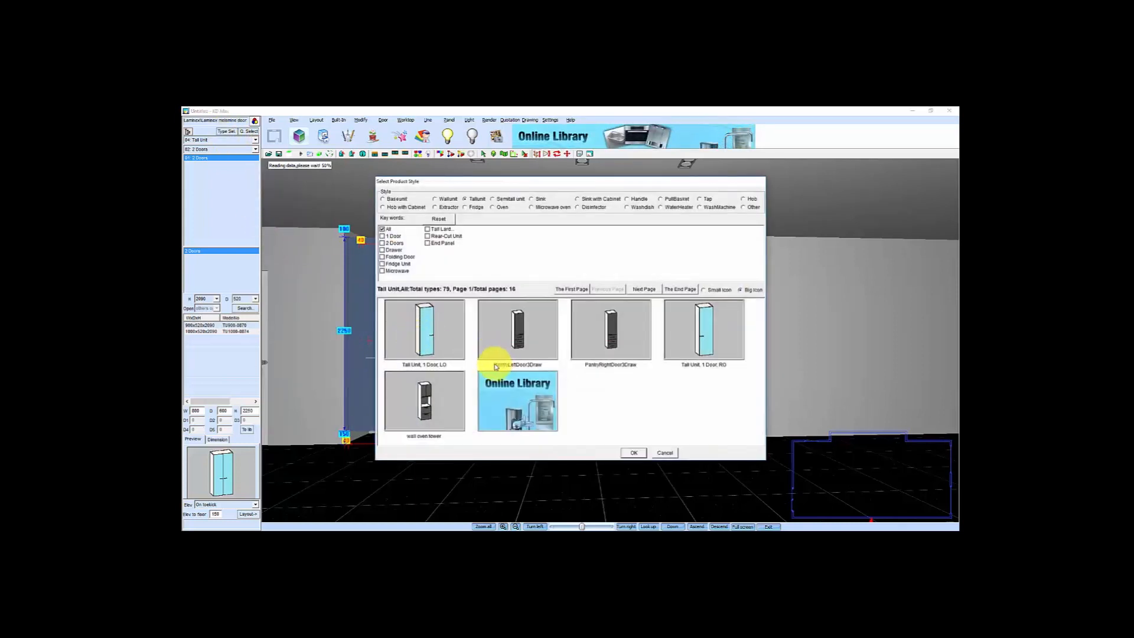
{"action": "left_click", "coordinate": [429, 404]}
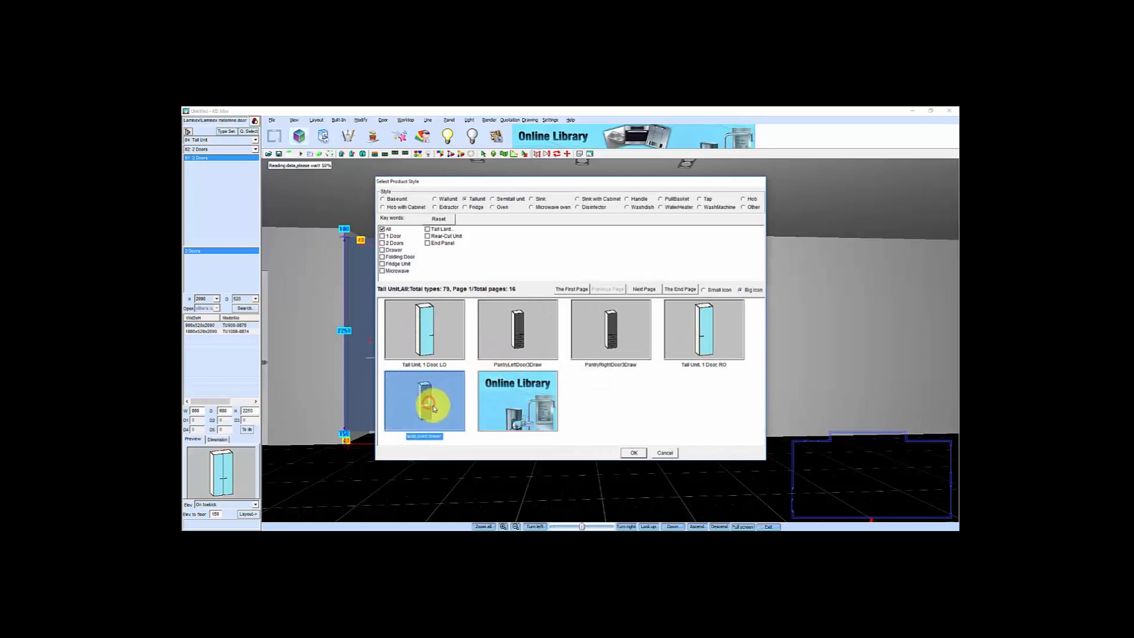
{"action": "left_click", "coordinate": [630, 453]}
Set the wall oven tower's depth to 600 and place it against the double-door tall unit's free side
{"action": "double_click", "coordinate": [229, 412]}
{"action": "type", "text": "58"}
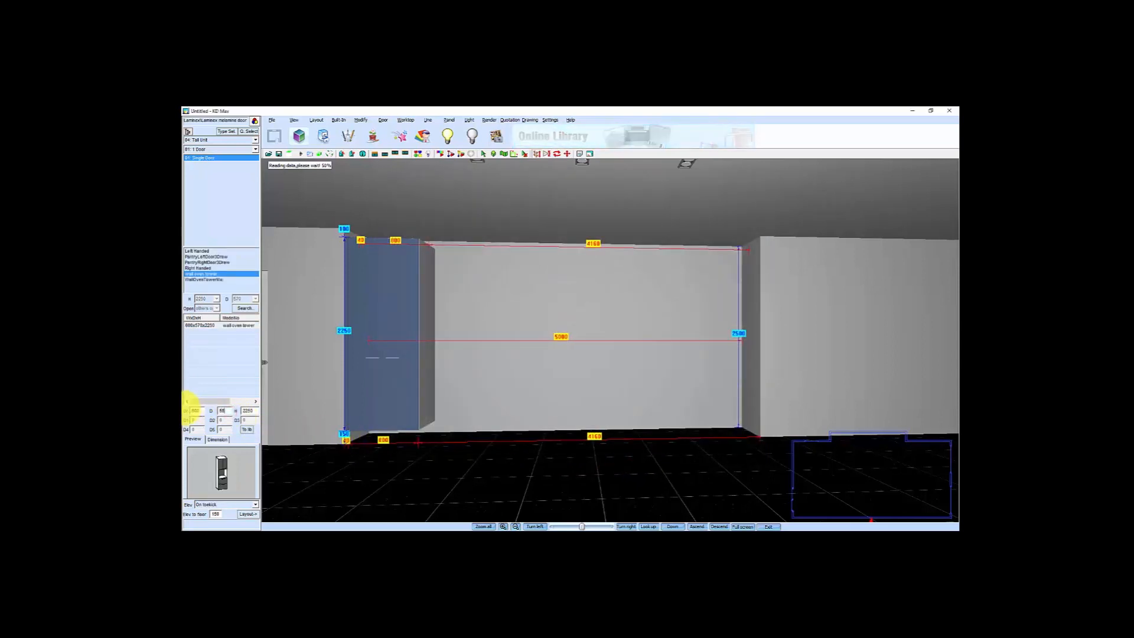
{"action": "key", "text": "BackSpace"}
{"action": "key", "text": "BackSpace"}
{"action": "type", "text": "600"}
{"action": "key", "text": "Tab"}
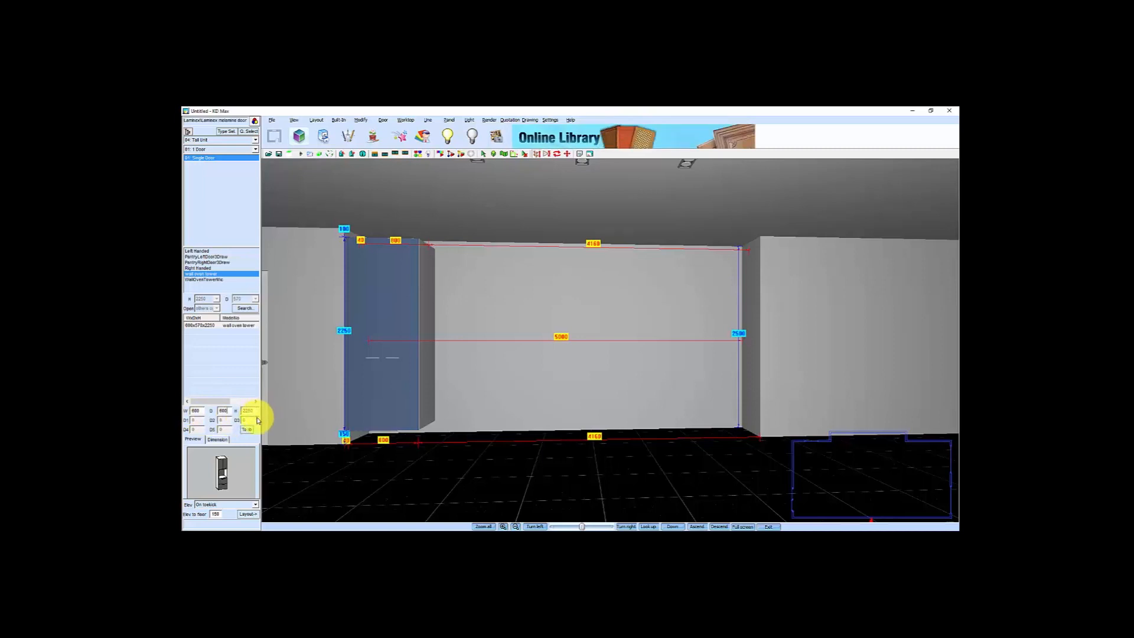
{"action": "left_click", "coordinate": [252, 514]}
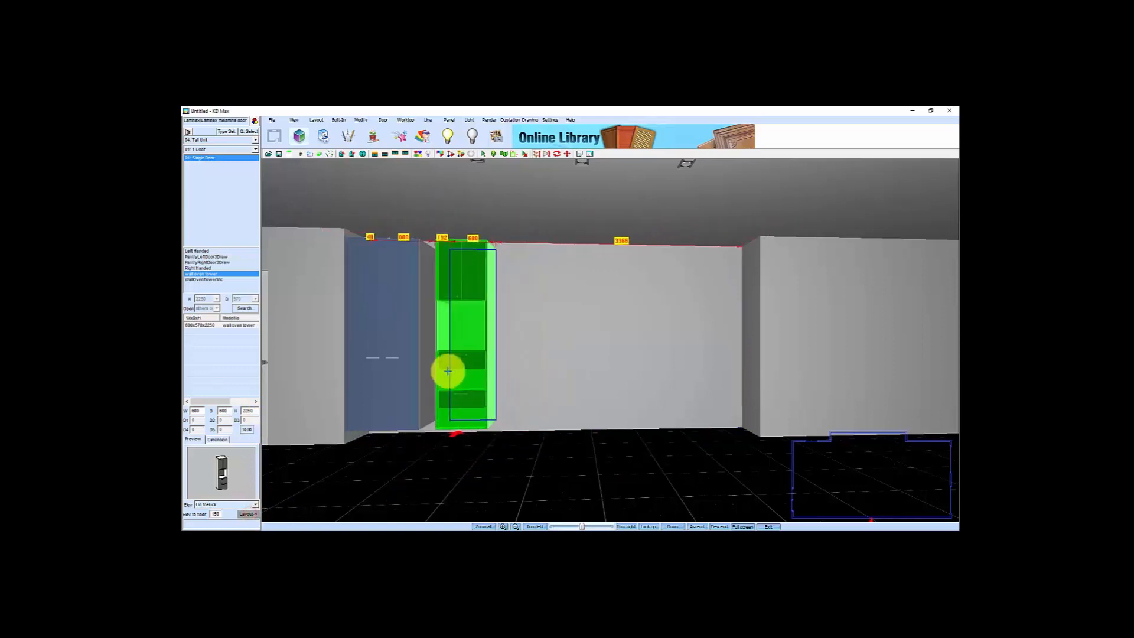
{"action": "left_click", "coordinate": [440, 385]}
{"action": "middle_click_drag", "start_coordinate": [440, 385], "coordinate": [384, 349]}
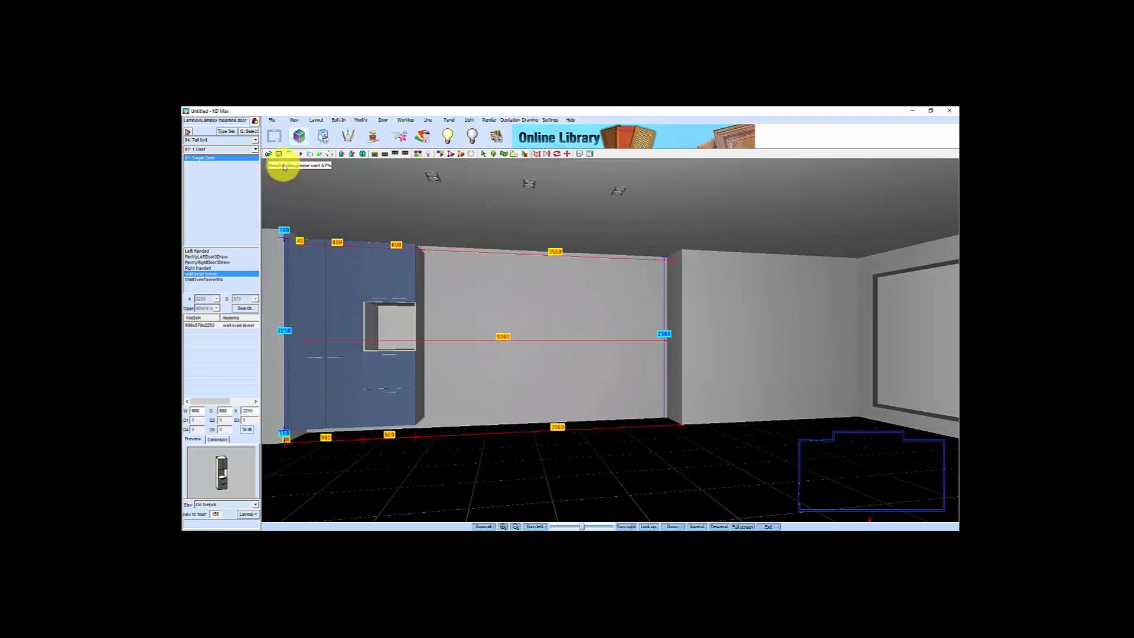
Choose the Decorative Panel from the tall unit styles filtered by End Panel
{"action": "left_click", "coordinate": [229, 132]}
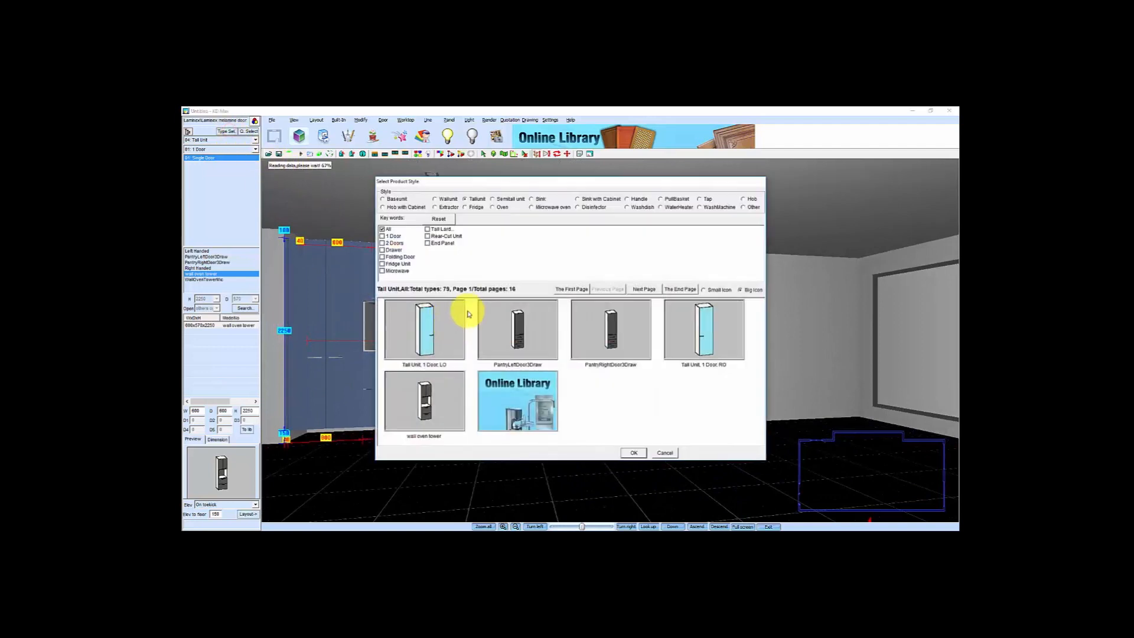
{"action": "left_click", "coordinate": [432, 244]}
{"action": "left_click", "coordinate": [426, 327]}
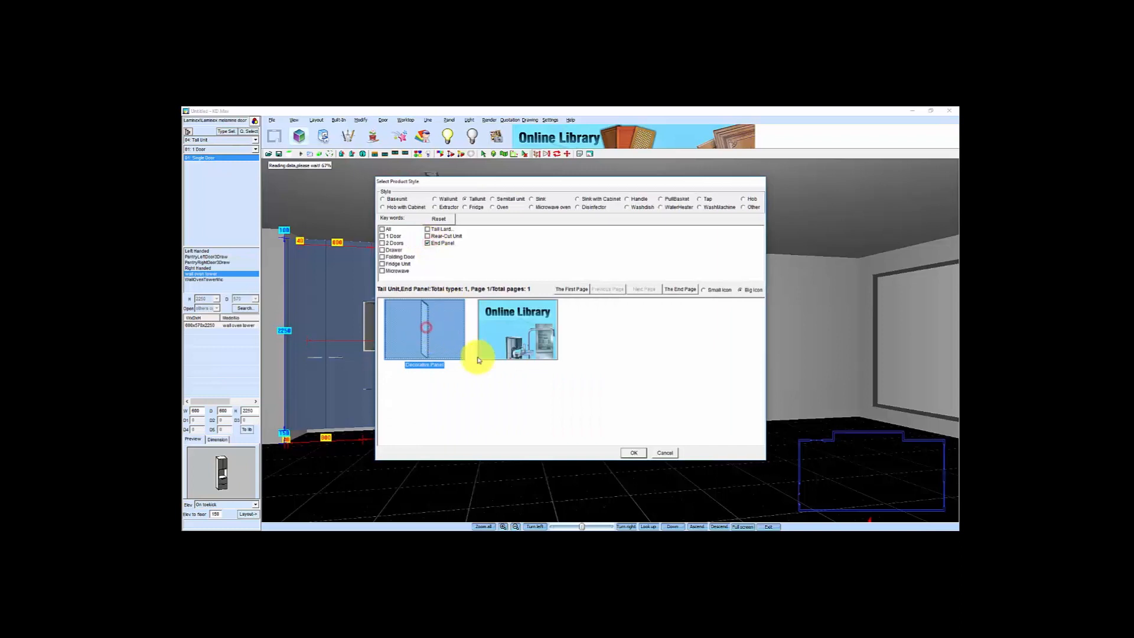
{"action": "left_click", "coordinate": [634, 452]}
Size the end panel to 16 x 600 x 2400, set its floor elevation to 0 and place it against the oven tower's exposed side
{"action": "left_click", "coordinate": [199, 410]}
{"action": "type", "text": "16"}
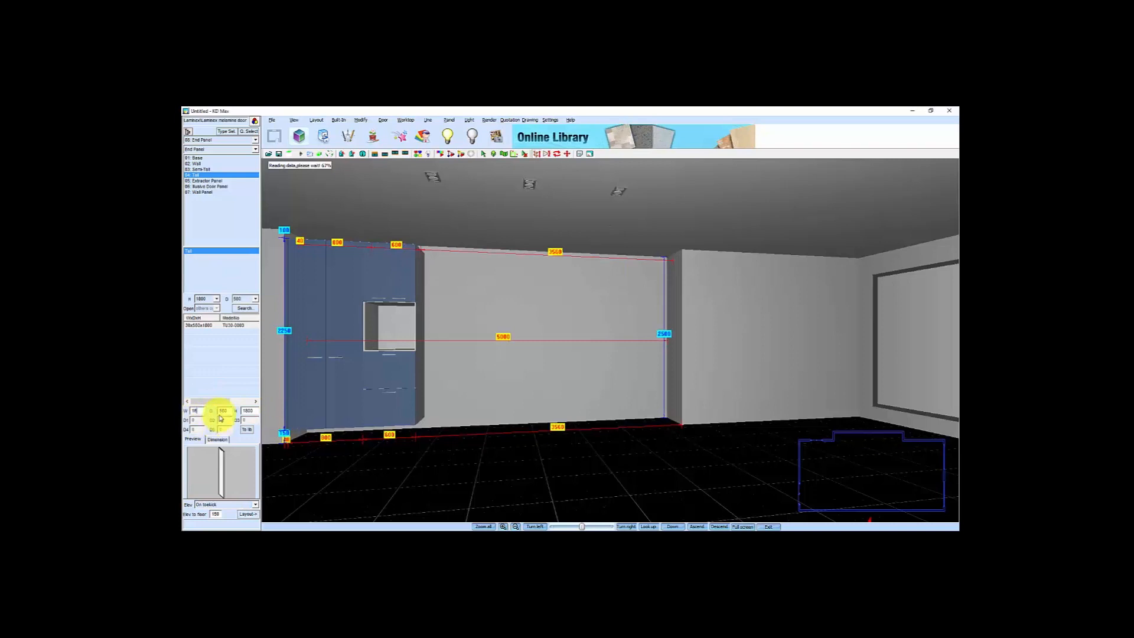
{"action": "type", "text": "600"}
{"action": "left_click", "coordinate": [248, 410]}
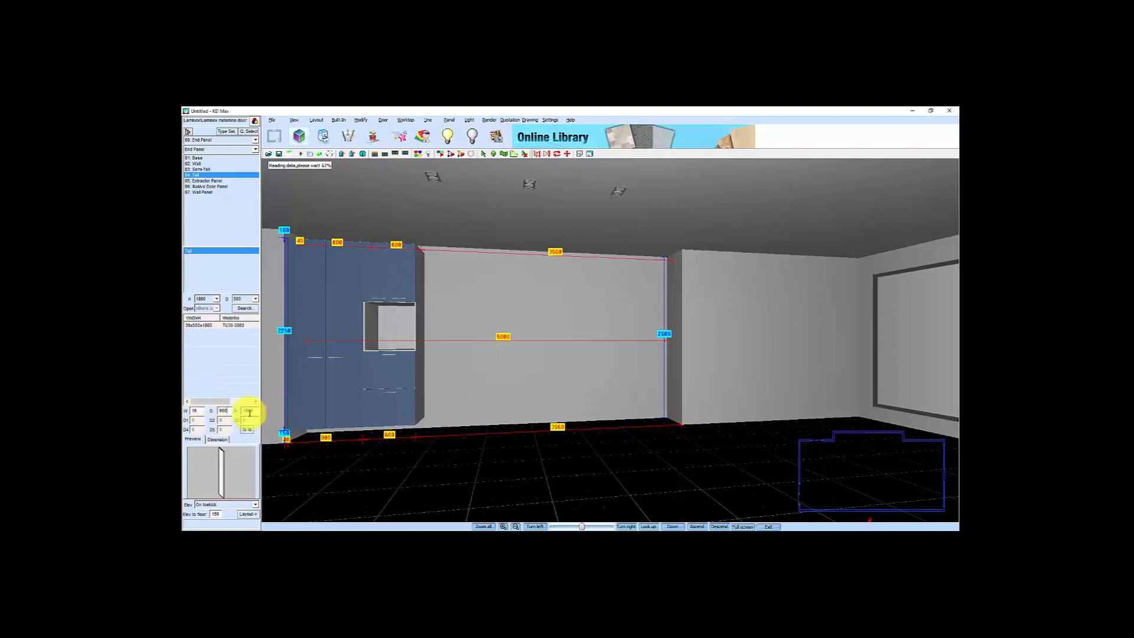
{"action": "double_click", "coordinate": [251, 411]}
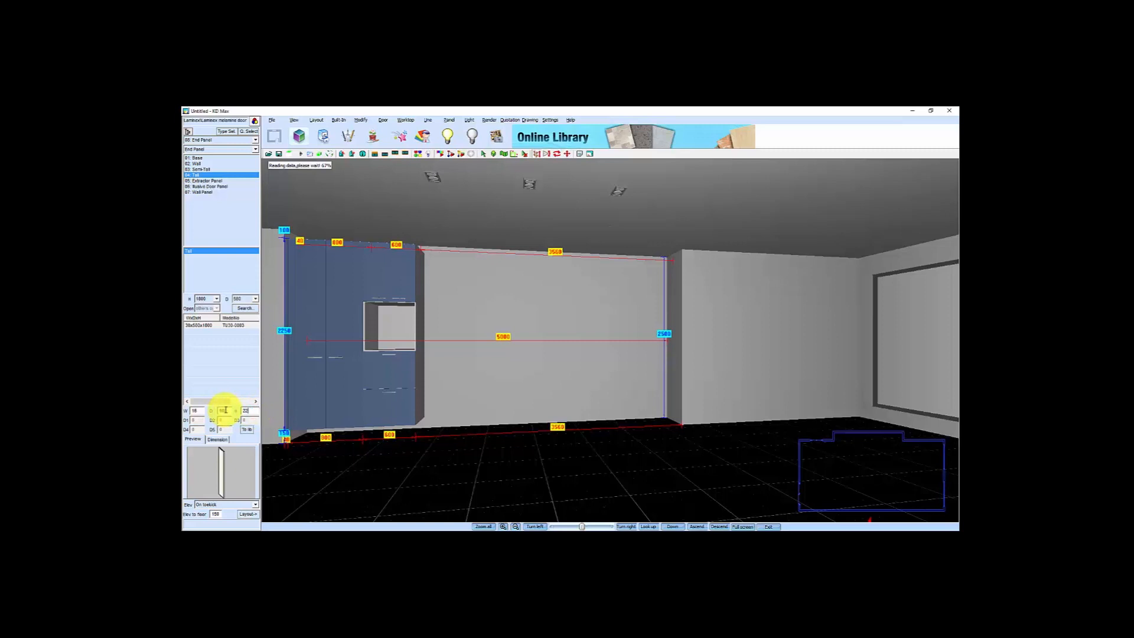
{"action": "left_click_drag", "start_coordinate": [251, 411], "coordinate": [233, 410]}
{"action": "double_click", "coordinate": [218, 514]}
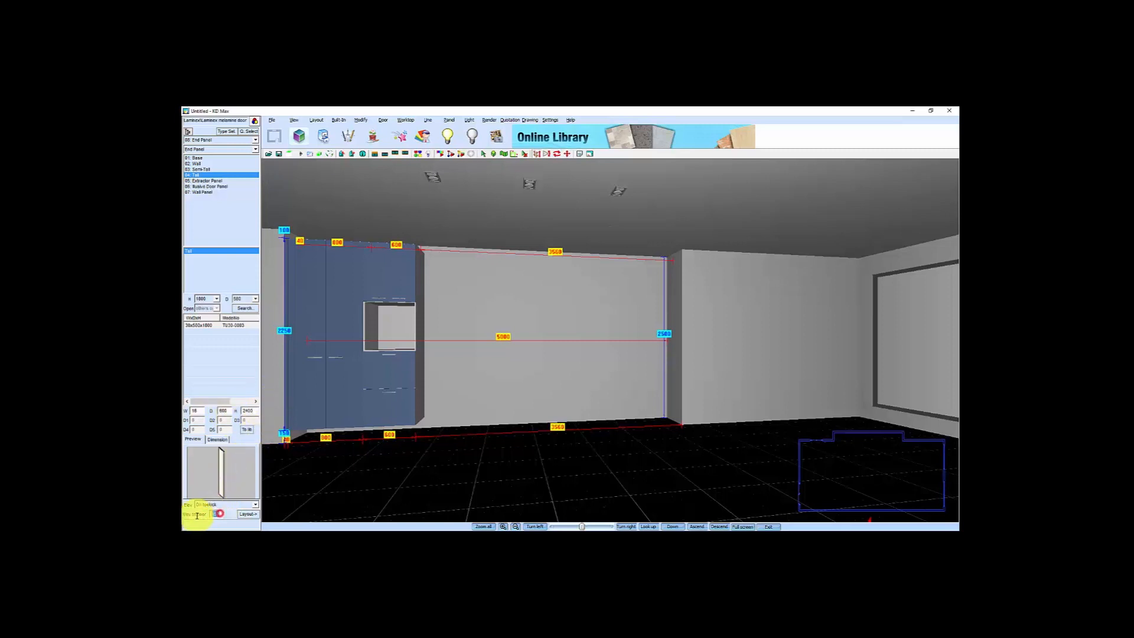
{"action": "type", "text": "0"}
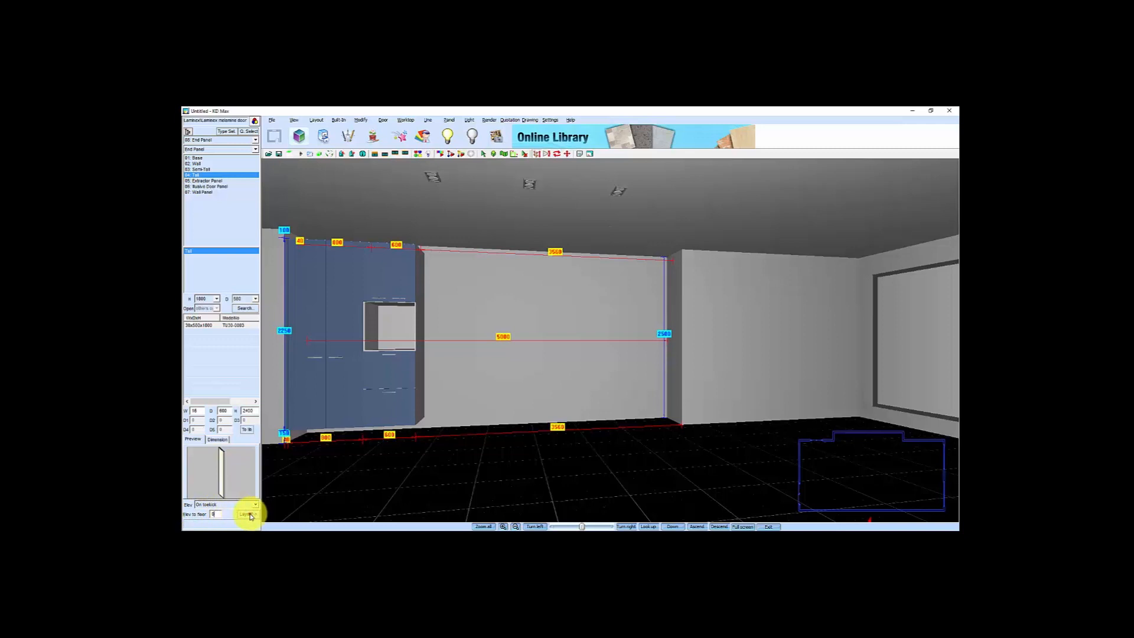
{"action": "left_click", "coordinate": [248, 514]}
{"action": "left_click", "coordinate": [442, 415]}
{"action": "left_click_drag", "start_coordinate": [474, 399], "coordinate": [504, 383]}
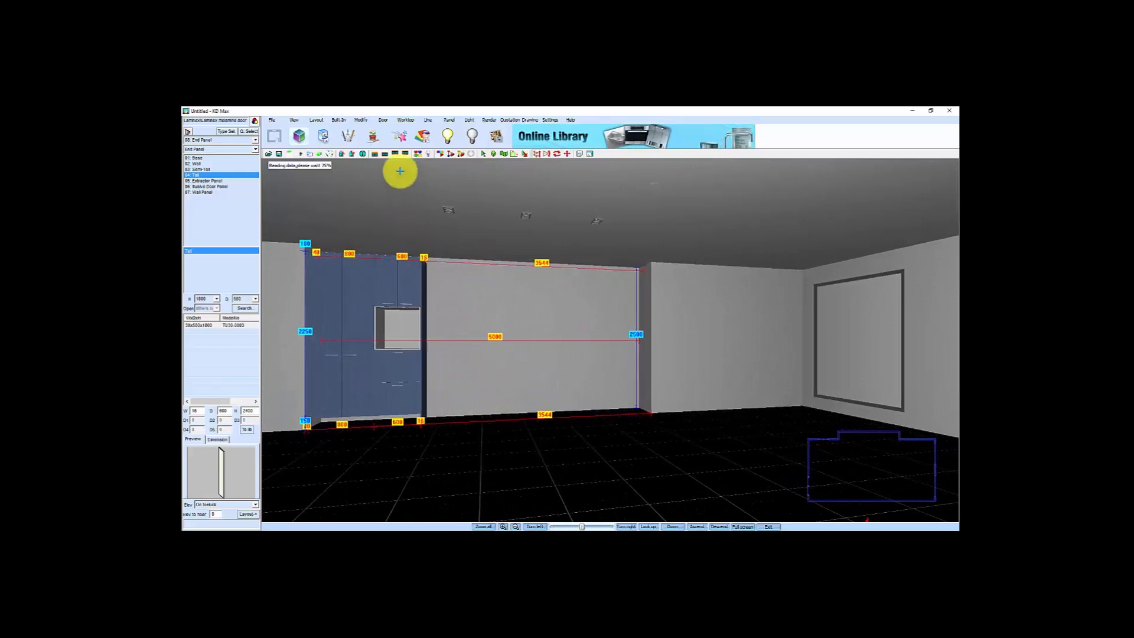
Choose the Wall Unit Double from the wall unit product styles
{"action": "left_click", "coordinate": [227, 133]}
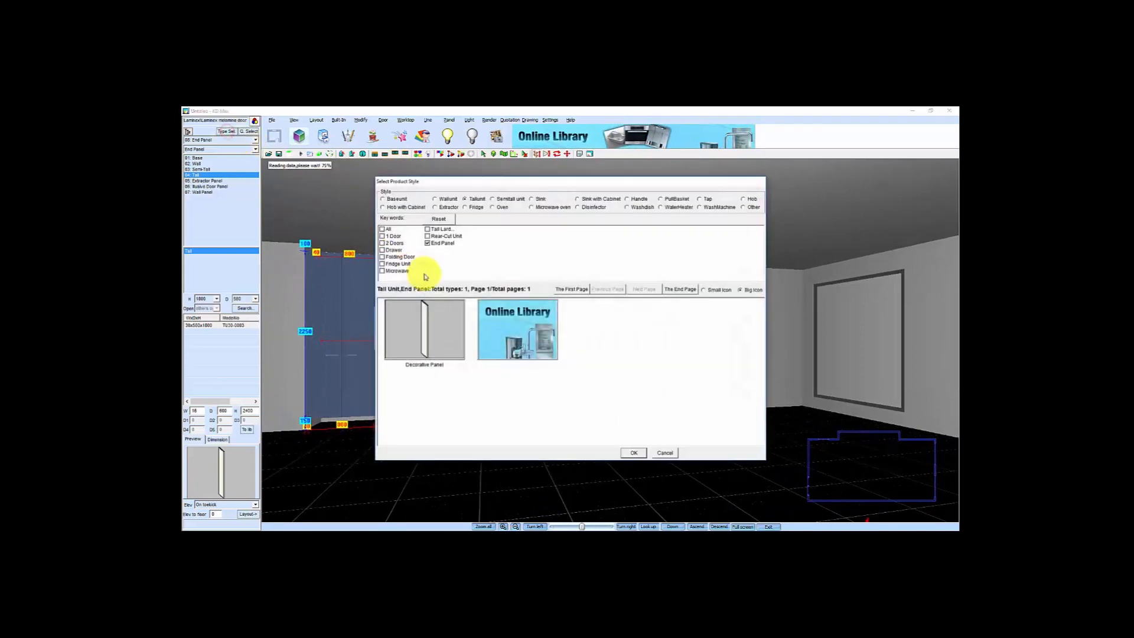
{"action": "left_click", "coordinate": [436, 199]}
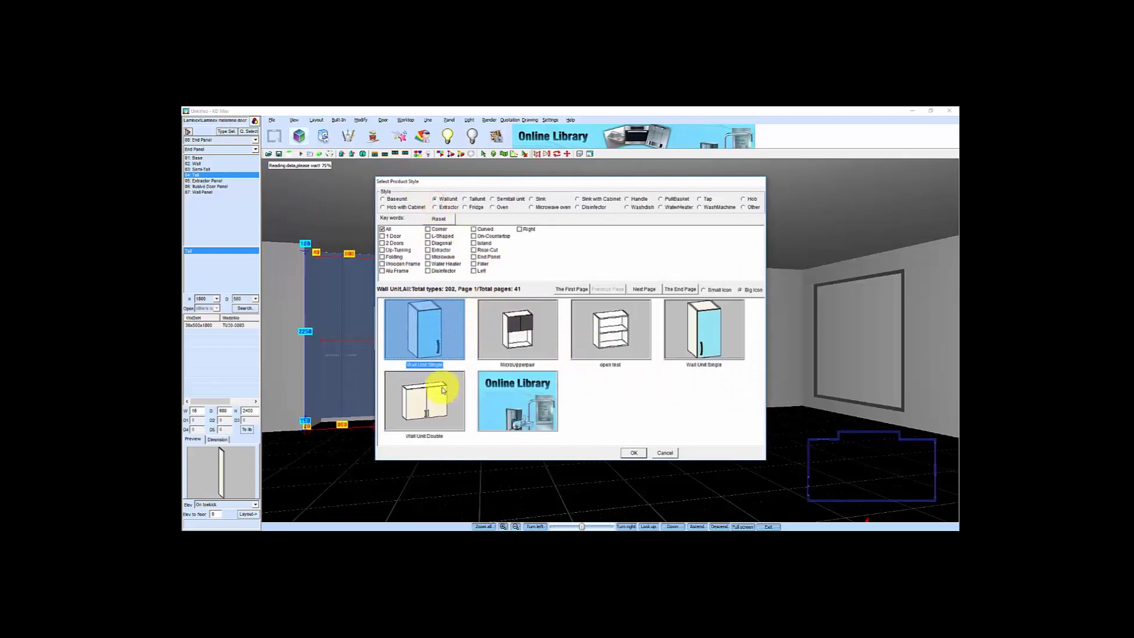
{"action": "left_click", "coordinate": [424, 399]}
{"action": "left_click", "coordinate": [633, 453]}
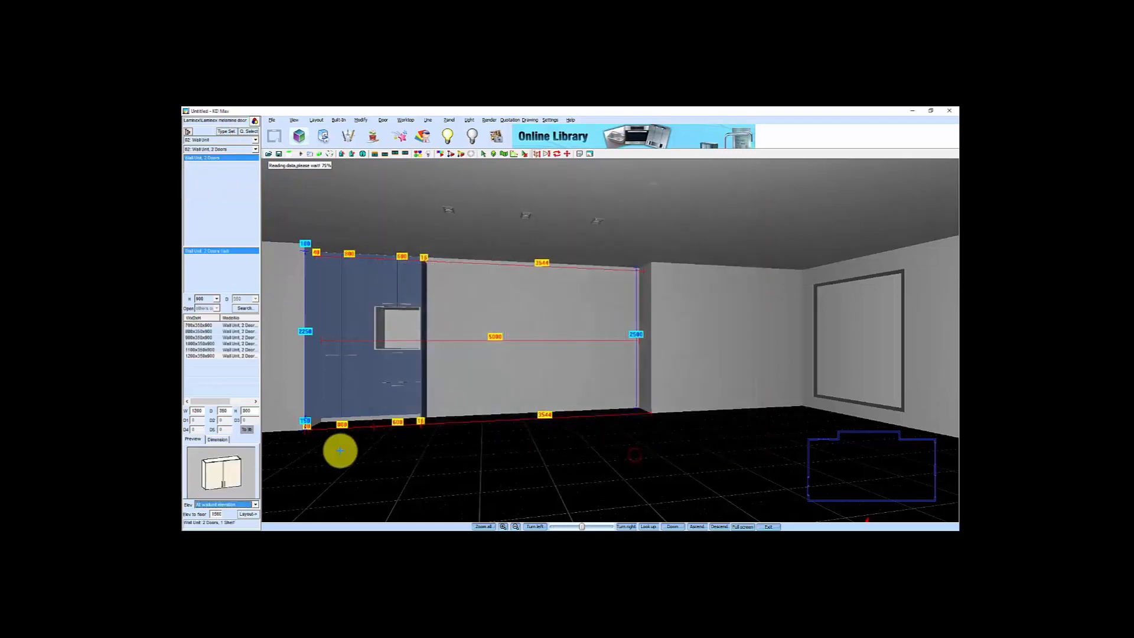
Size the double wall unit to 950 wide and 640 high and place it at the recessed wall's right end, 1760 above the floor
{"action": "double_click", "coordinate": [202, 410]}
{"action": "type", "text": "950"}
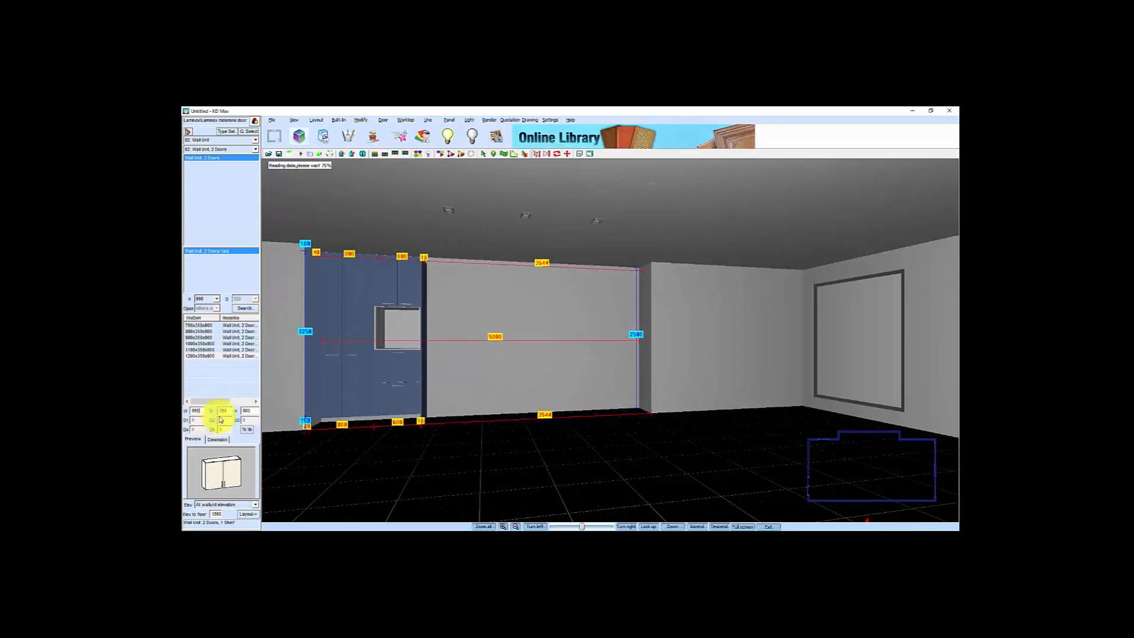
{"action": "double_click", "coordinate": [250, 411]}
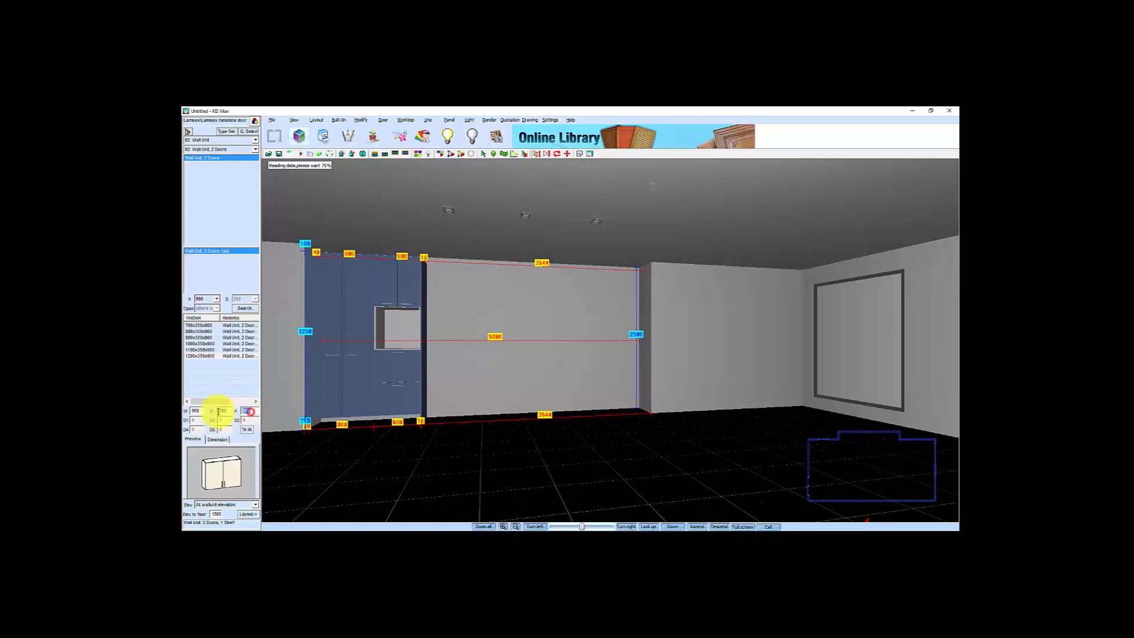
{"action": "type", "text": "840"}
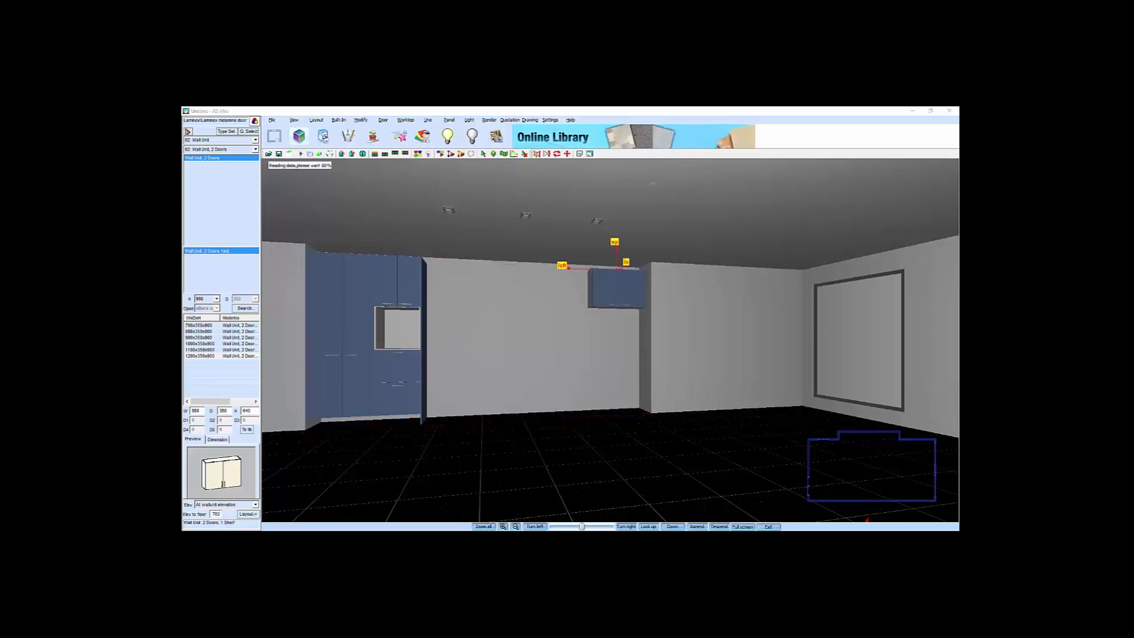
Move the double wall unit 40 left and 250 out, and shift it 500 in
{"action": "left_click_drag", "start_coordinate": [181, 133], "coordinate": [356, 177]}
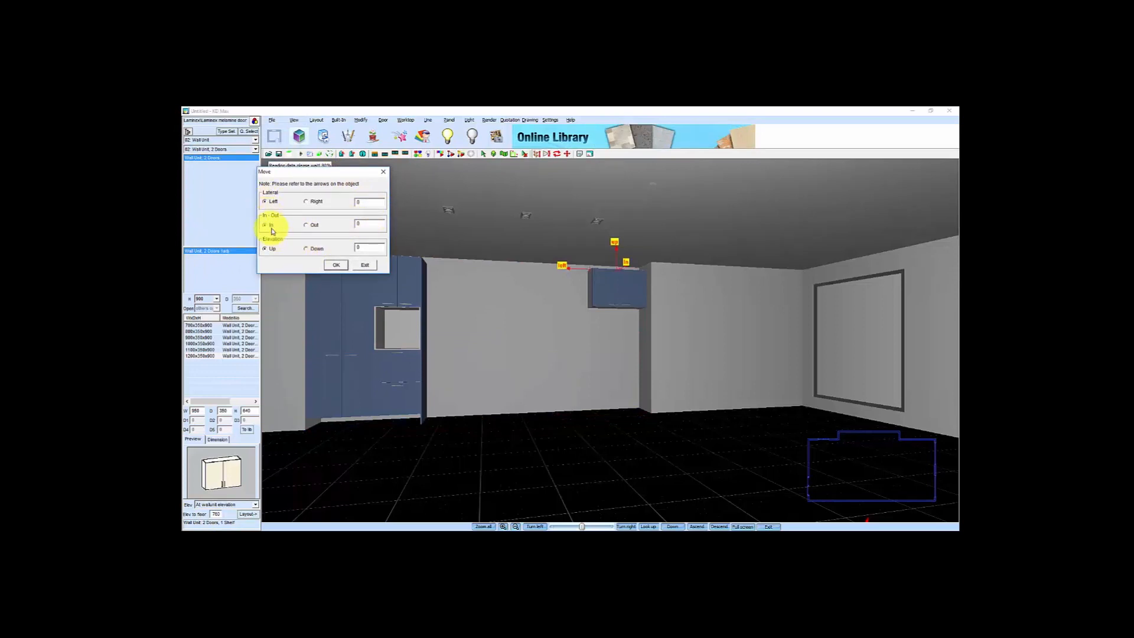
{"action": "left_click", "coordinate": [306, 225]}
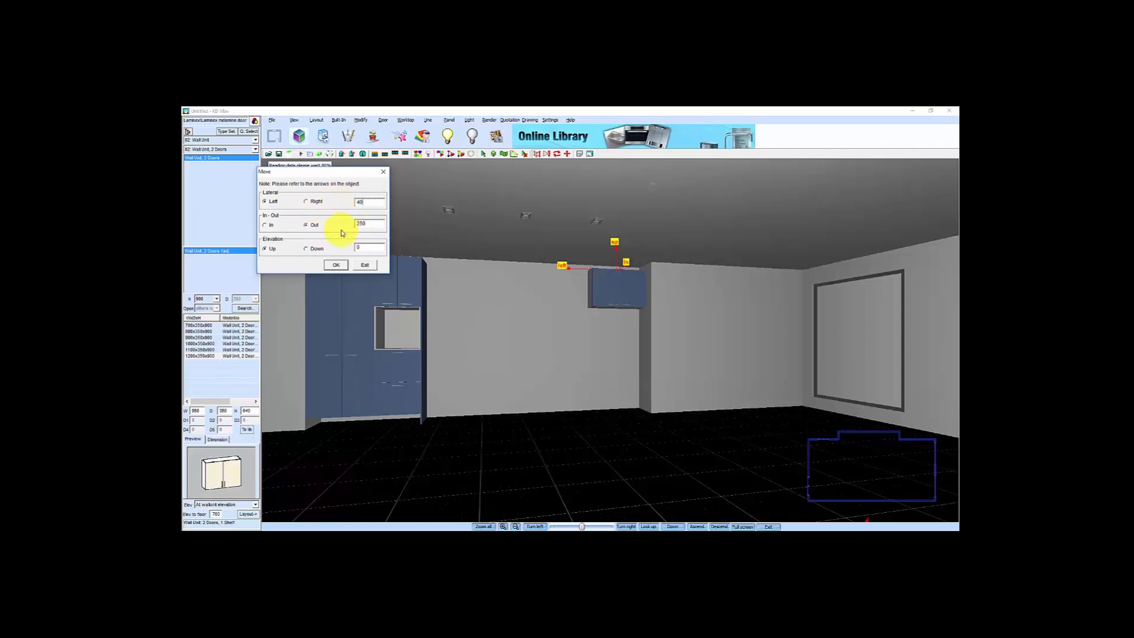
{"action": "left_click", "coordinate": [334, 265]}
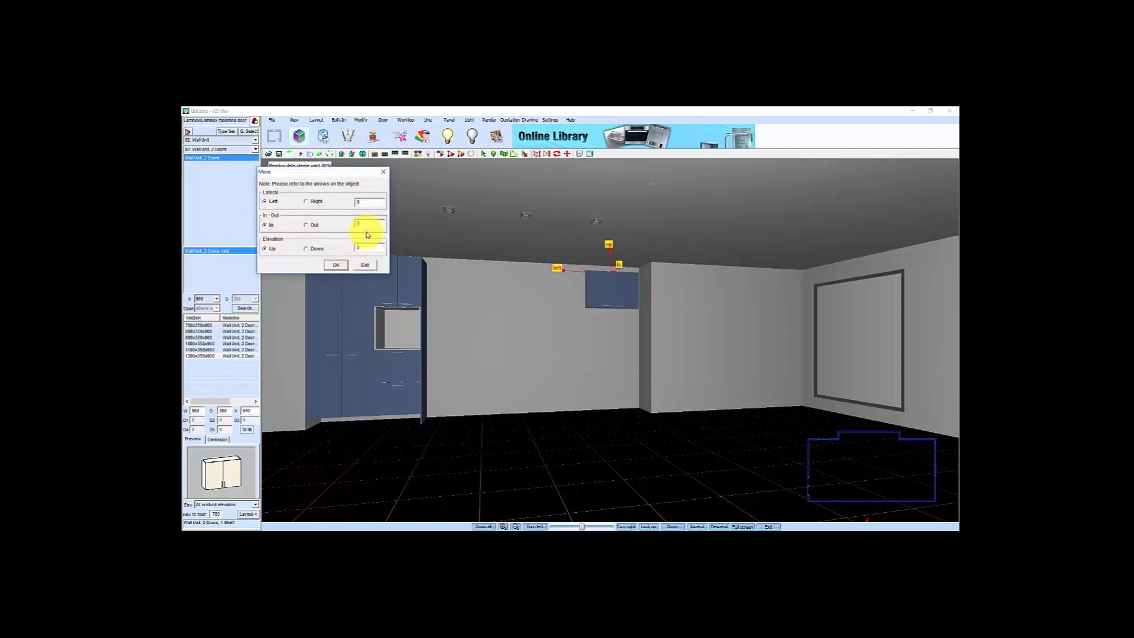
{"action": "type", "text": "500"}
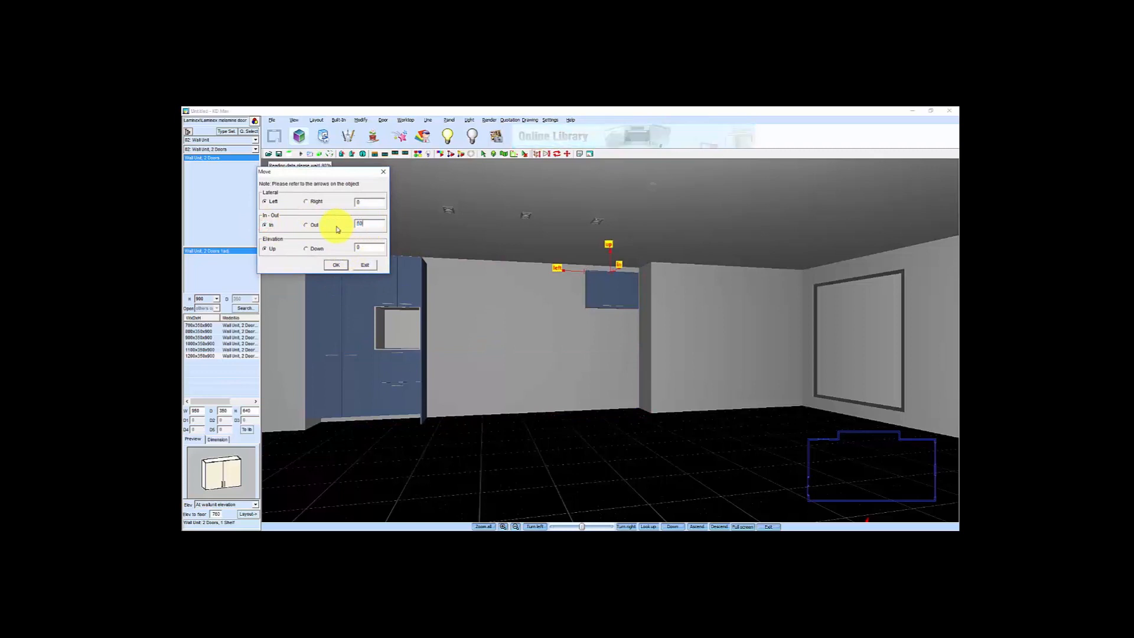
{"action": "left_click", "coordinate": [336, 265]}
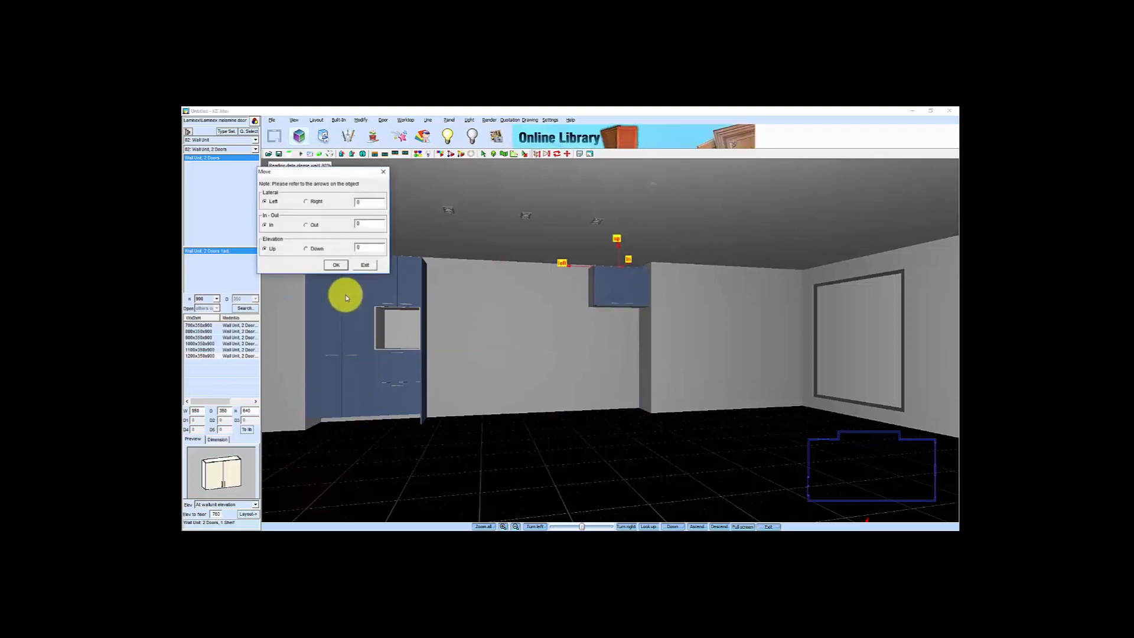
{"action": "left_click", "coordinate": [364, 265]}
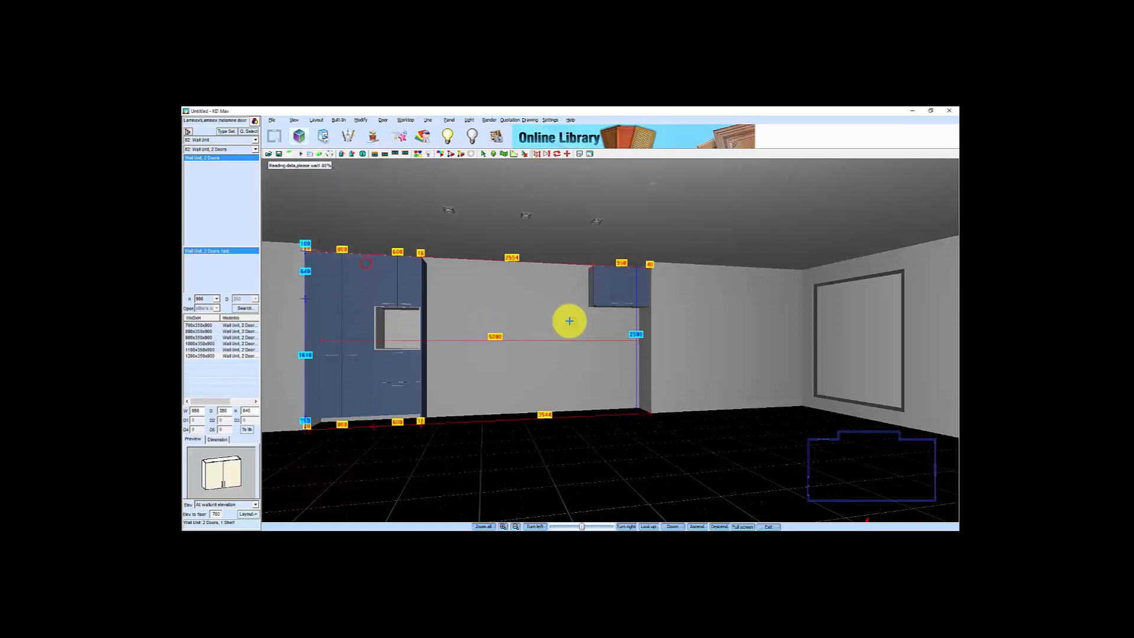
Choose the wall unit filler panel from the wall unit styles filtered by Filler
{"action": "scroll", "coordinate": [561, 355], "scroll_direction": "up", "scroll_amount": 5}
{"action": "scroll", "coordinate": [554, 393], "scroll_direction": "up", "scroll_amount": 2}
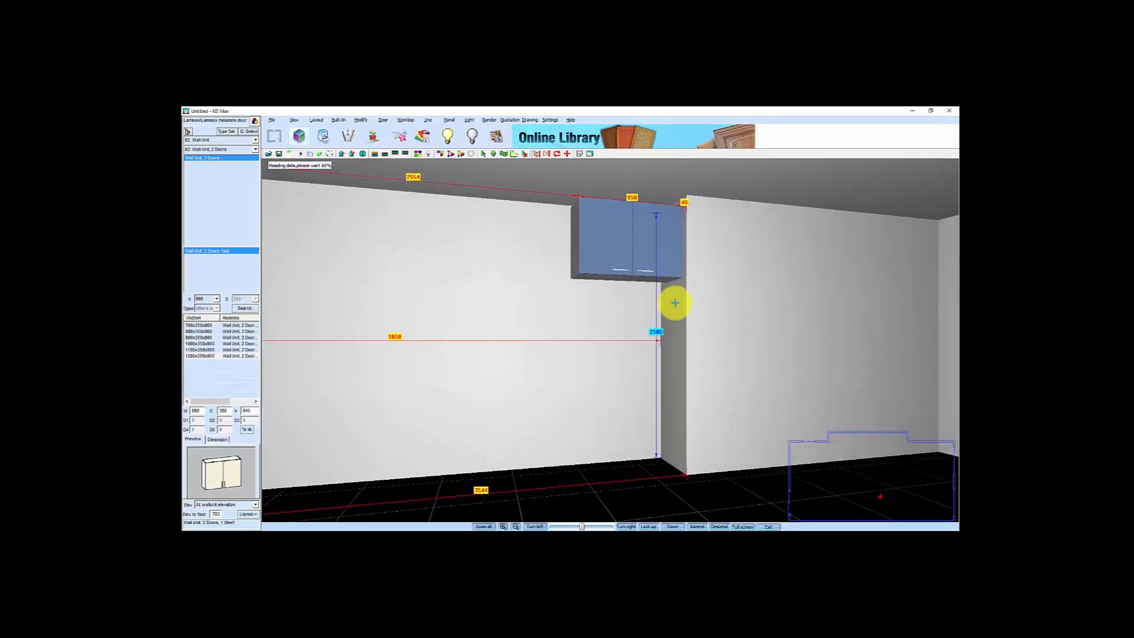
{"action": "scroll", "coordinate": [576, 295], "scroll_direction": "down", "scroll_amount": 3}
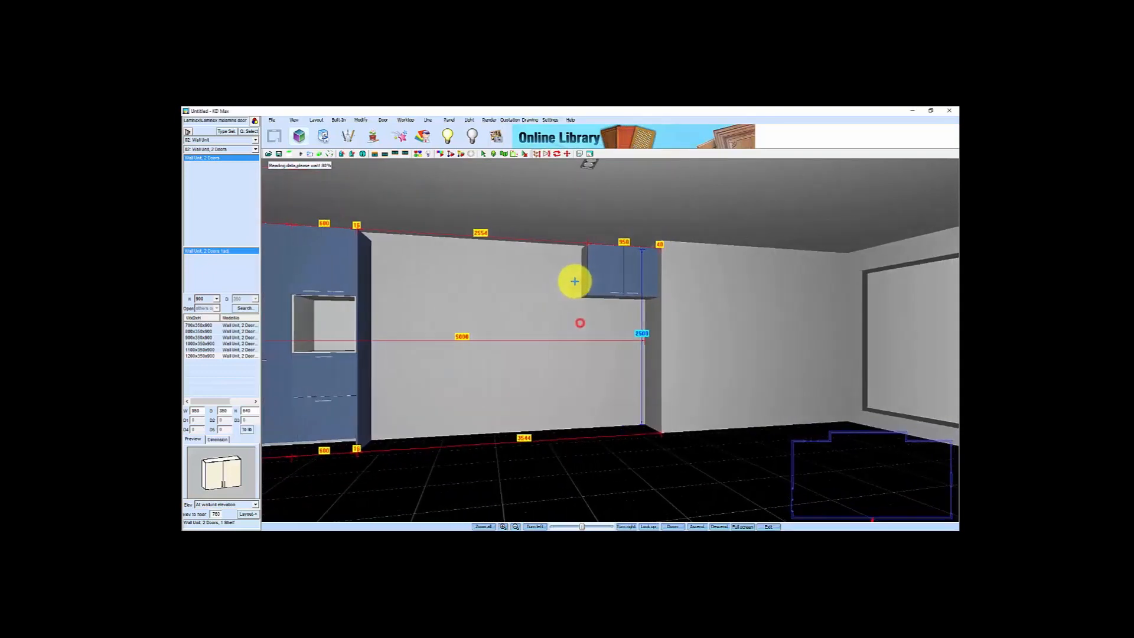
{"action": "left_click", "coordinate": [225, 131]}
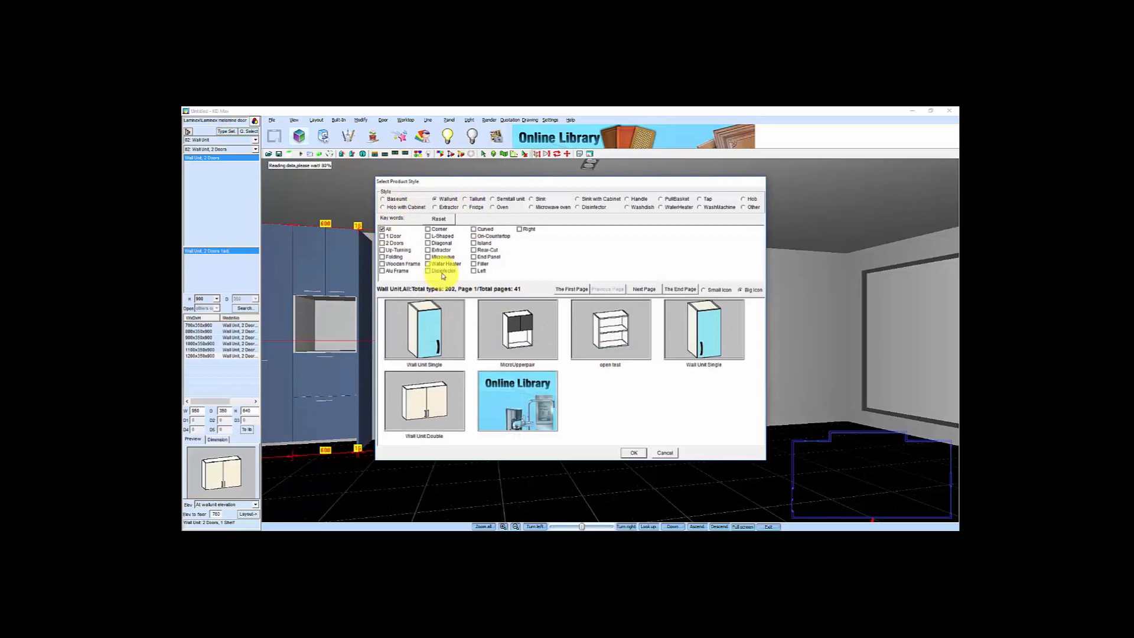
{"action": "left_click", "coordinate": [474, 264]}
{"action": "left_click", "coordinate": [435, 326]}
{"action": "left_click", "coordinate": [637, 452]}
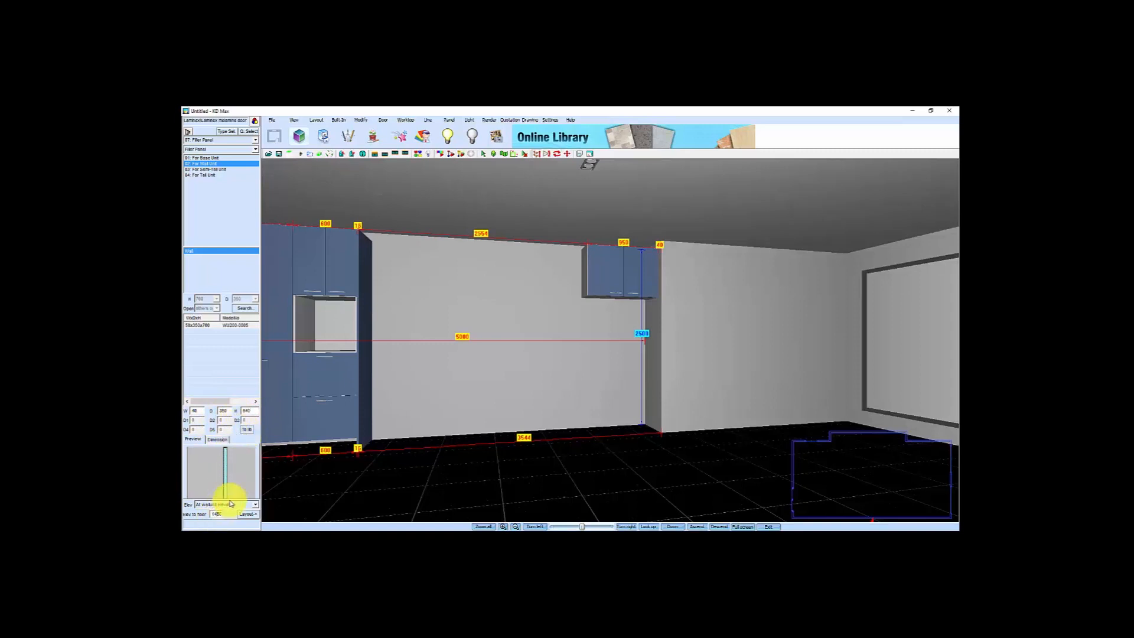
Place the 40 wide, 640 high wall filler beside the double wall unit, 1760 above the floor, without extending it
{"action": "type", "text": "7"}
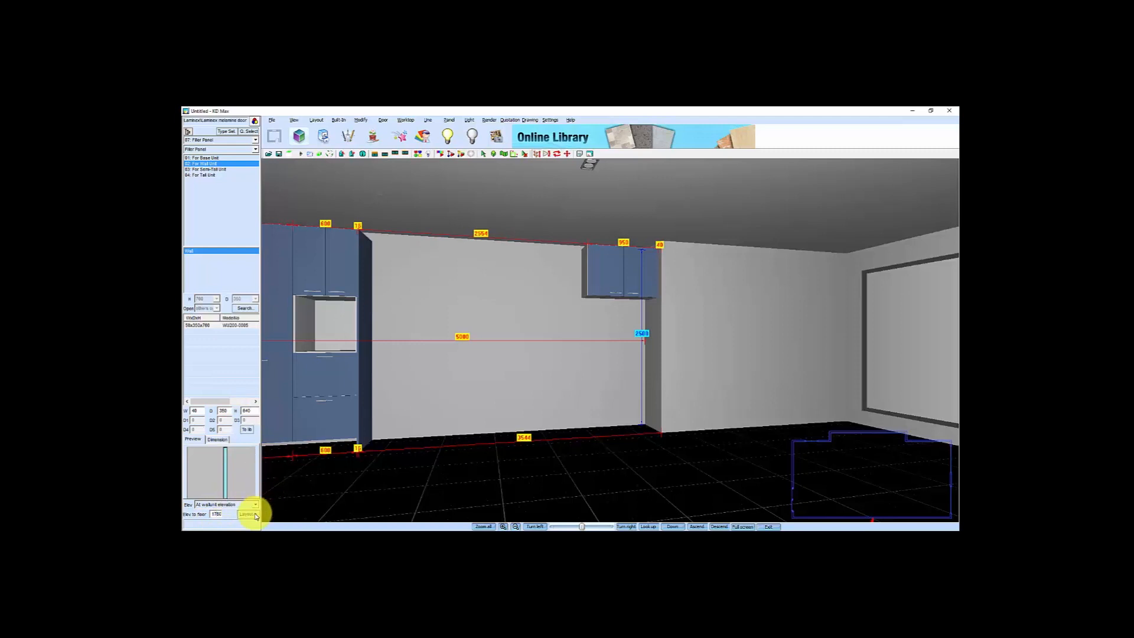
{"action": "left_click", "coordinate": [248, 518]}
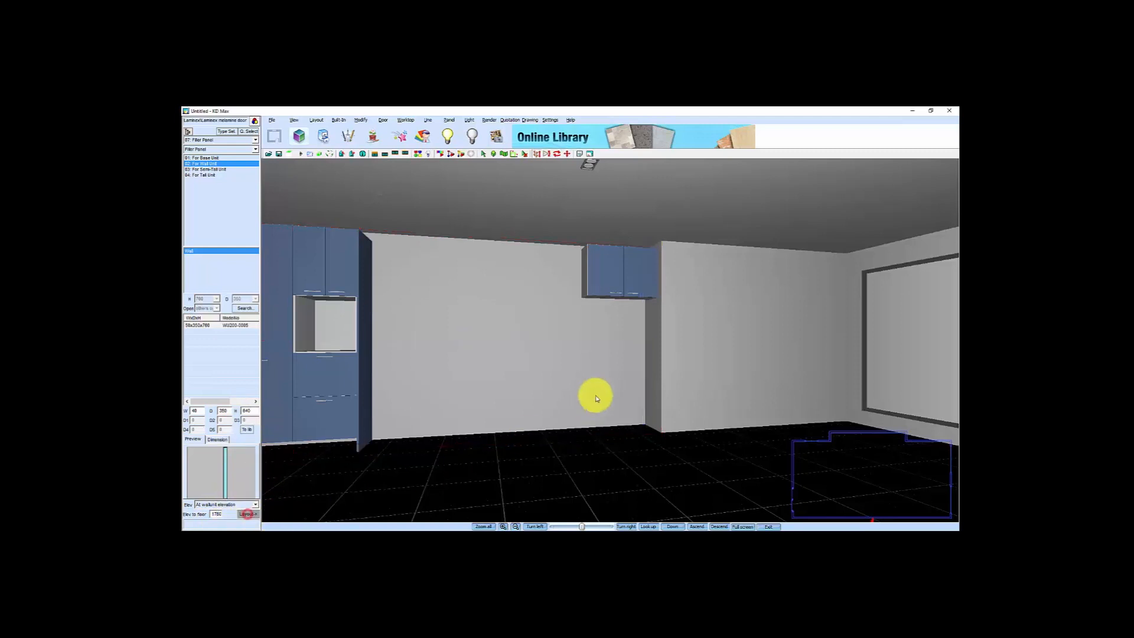
{"action": "left_click", "coordinate": [653, 291]}
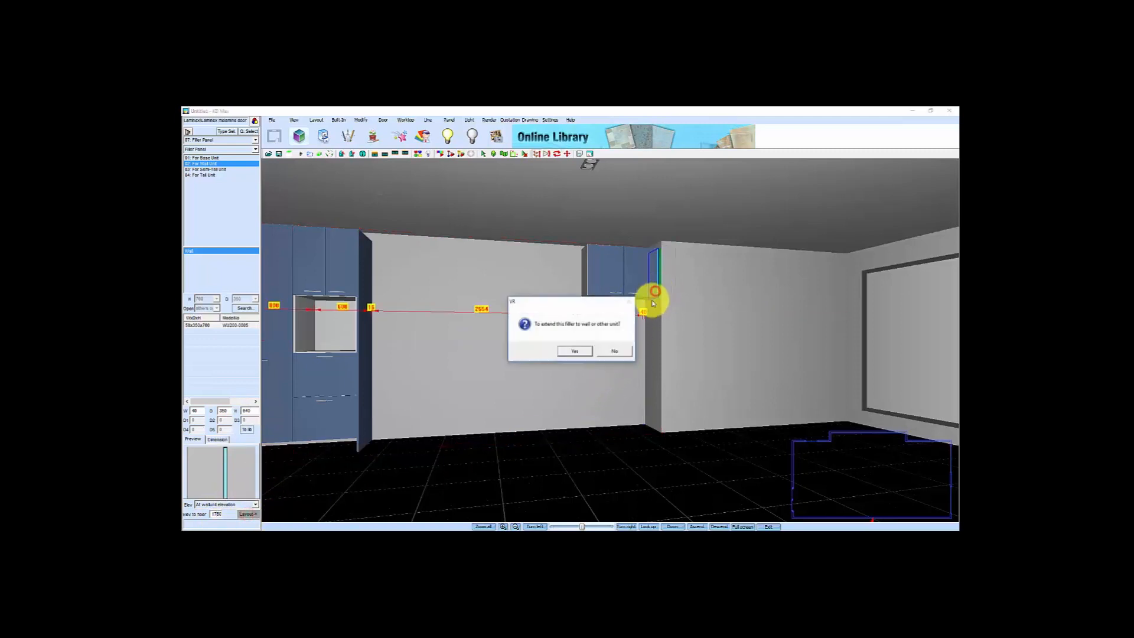
{"action": "left_click", "coordinate": [615, 351]}
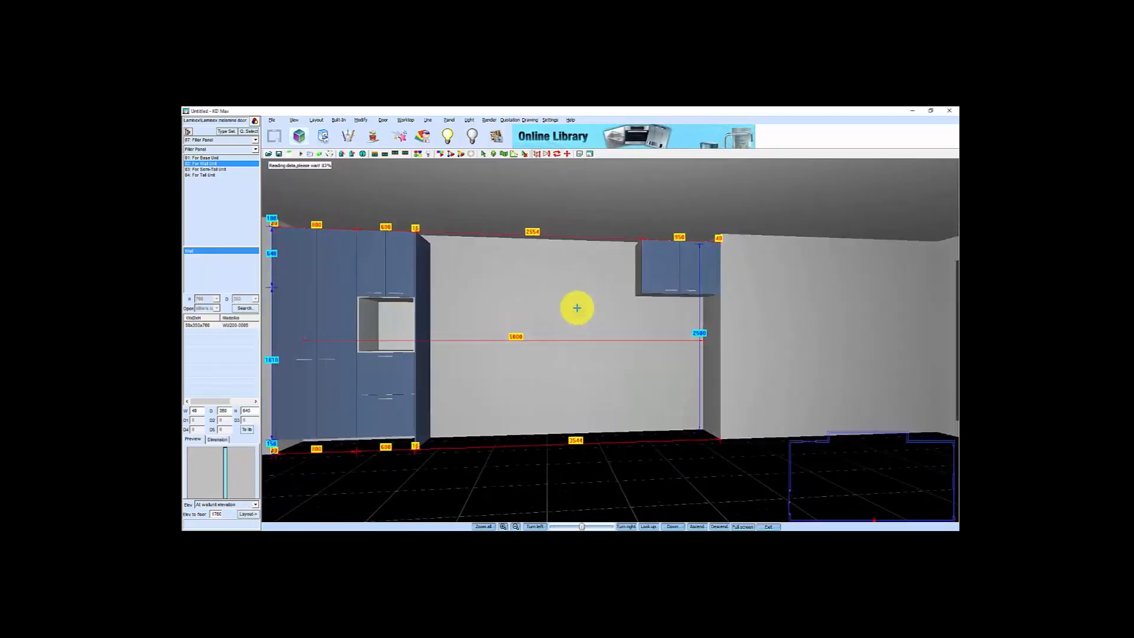
Choose the Decorative Panel from the tall unit styles filtered by End Panel
{"action": "left_click", "coordinate": [232, 131]}
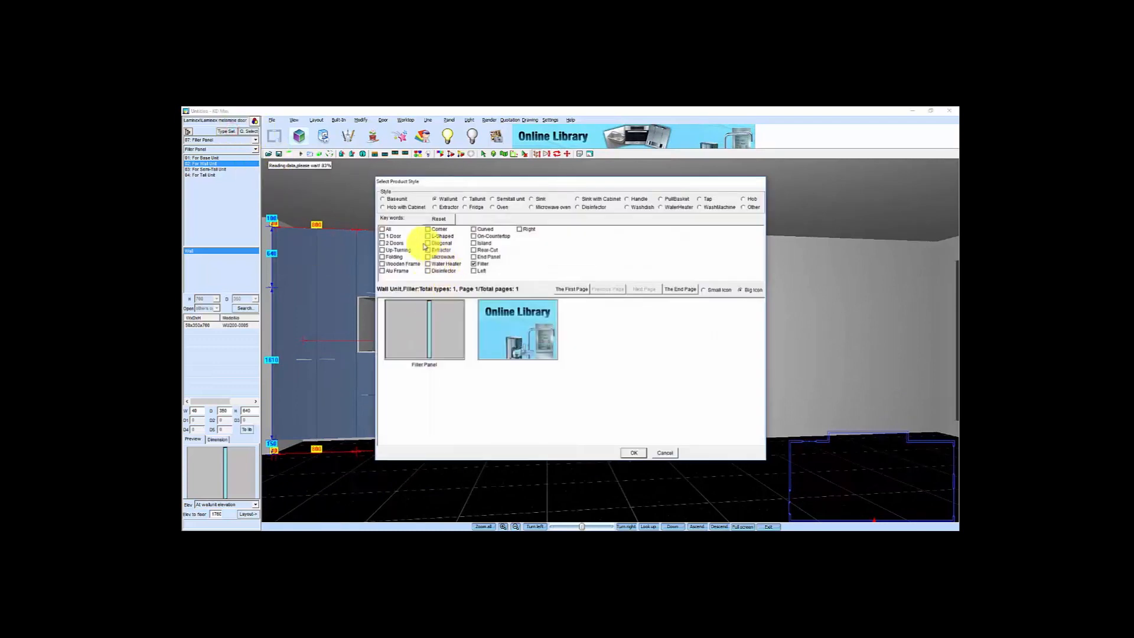
{"action": "left_click", "coordinate": [465, 199]}
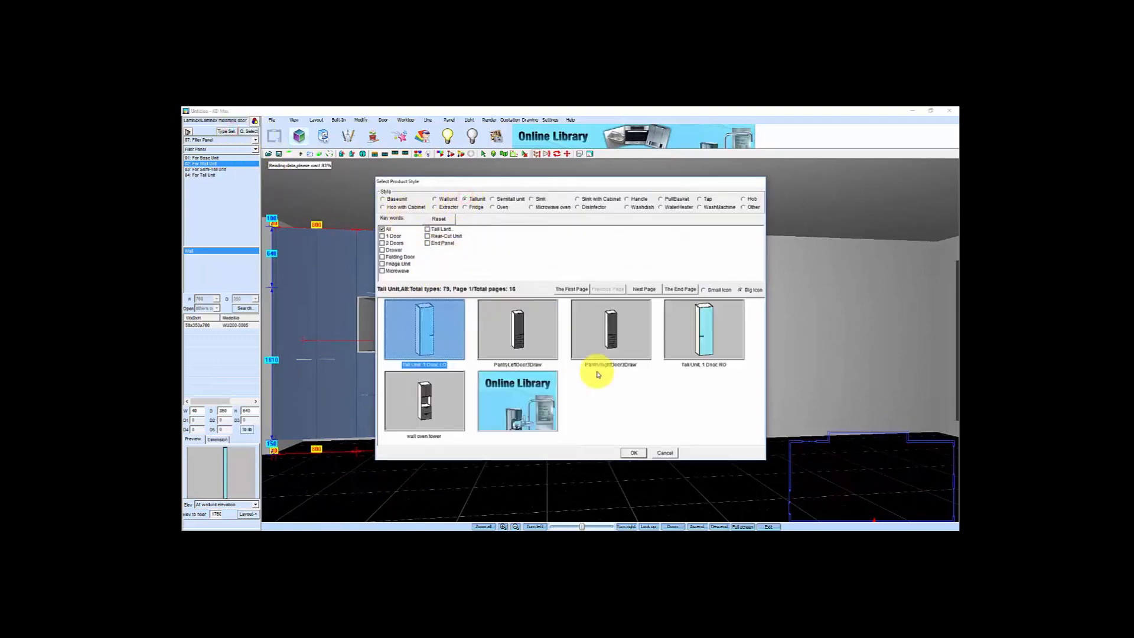
{"action": "left_click", "coordinate": [427, 243]}
{"action": "left_click", "coordinate": [436, 322]}
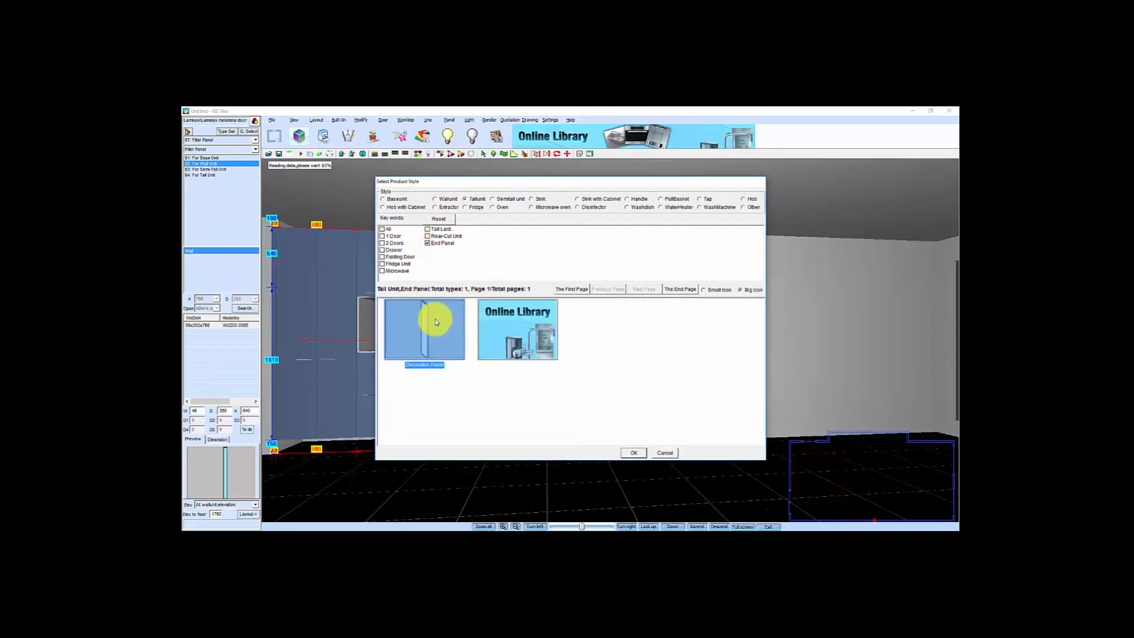
{"action": "left_click", "coordinate": [631, 453]}
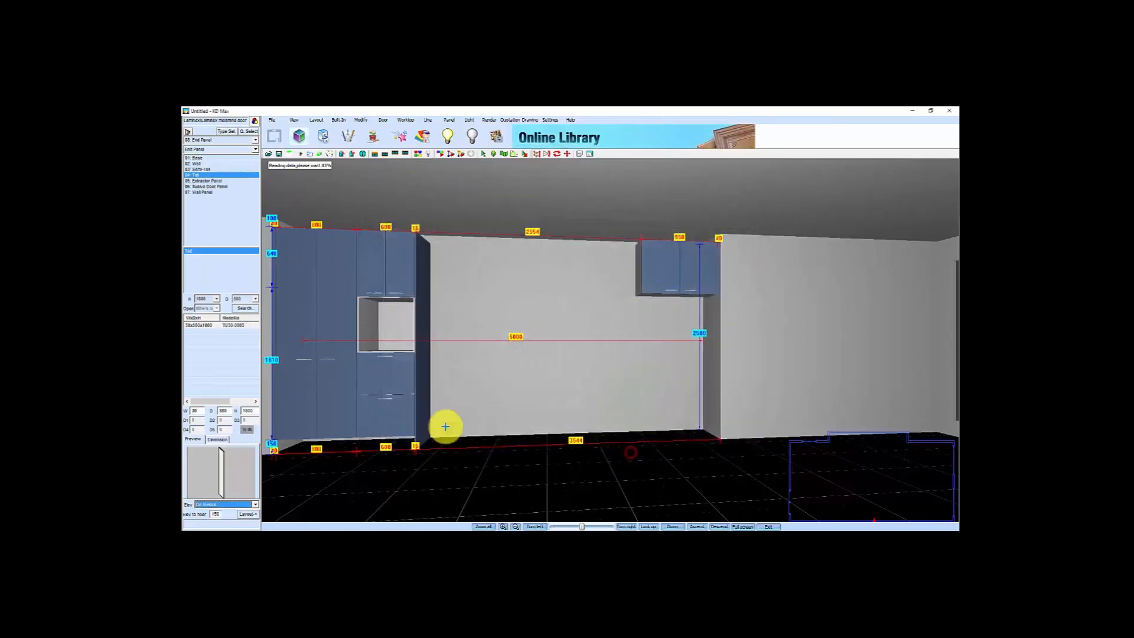
Size the tall end panel to 16 wide and 2400 high and place it at floor level against the double wall unit's left side
{"action": "left_click", "coordinate": [195, 411]}
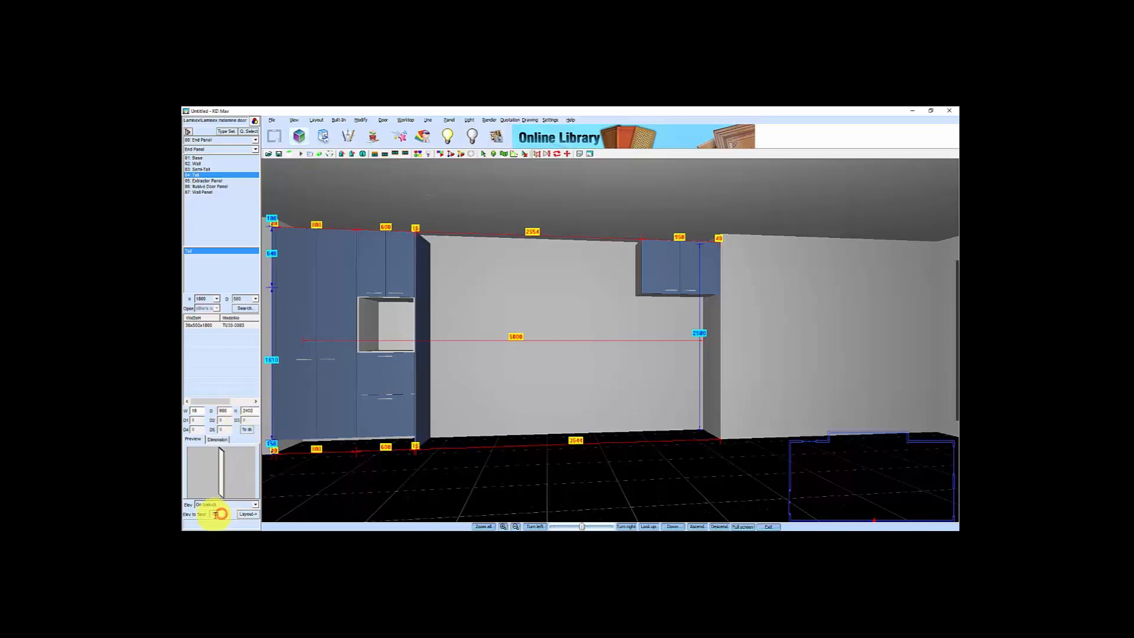
{"action": "left_click", "coordinate": [250, 517]}
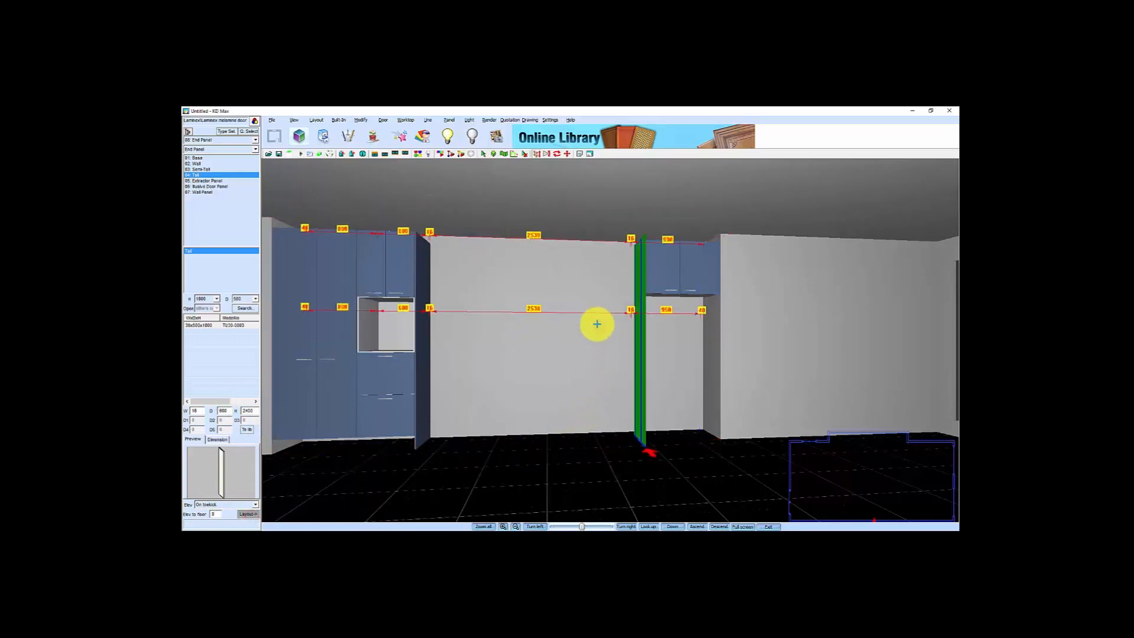
{"action": "left_click", "coordinate": [649, 270]}
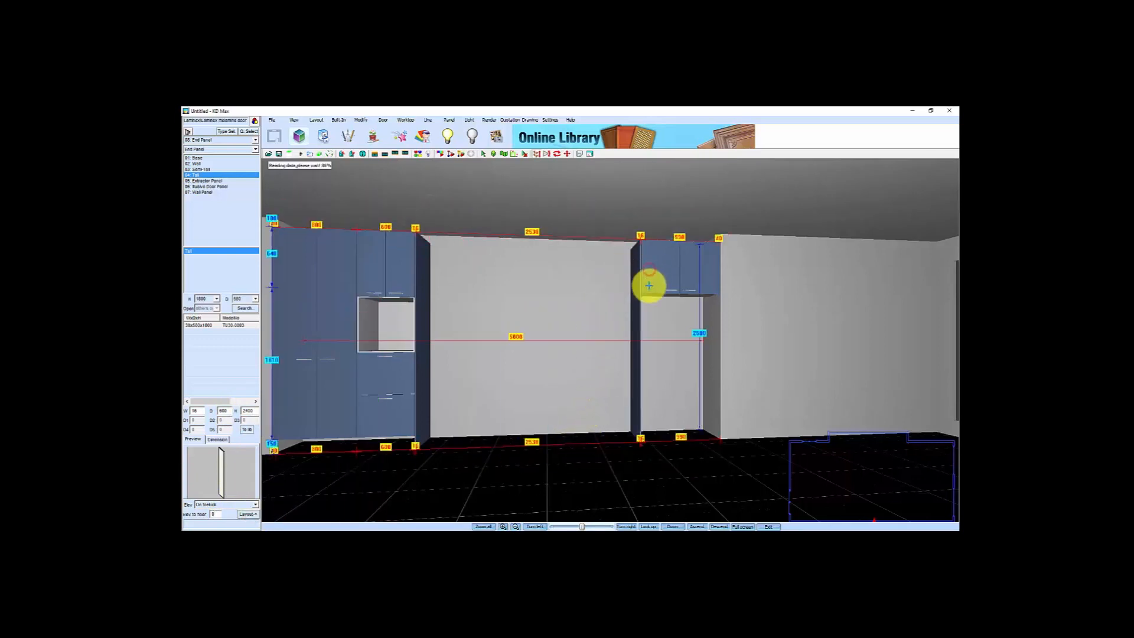
{"action": "scroll", "coordinate": [635, 384], "scroll_direction": "up", "scroll_amount": 3}
{"action": "left_click_drag", "start_coordinate": [630, 399], "coordinate": [689, 367]}
{"action": "scroll", "coordinate": [687, 367], "scroll_direction": "down", "scroll_amount": 2}
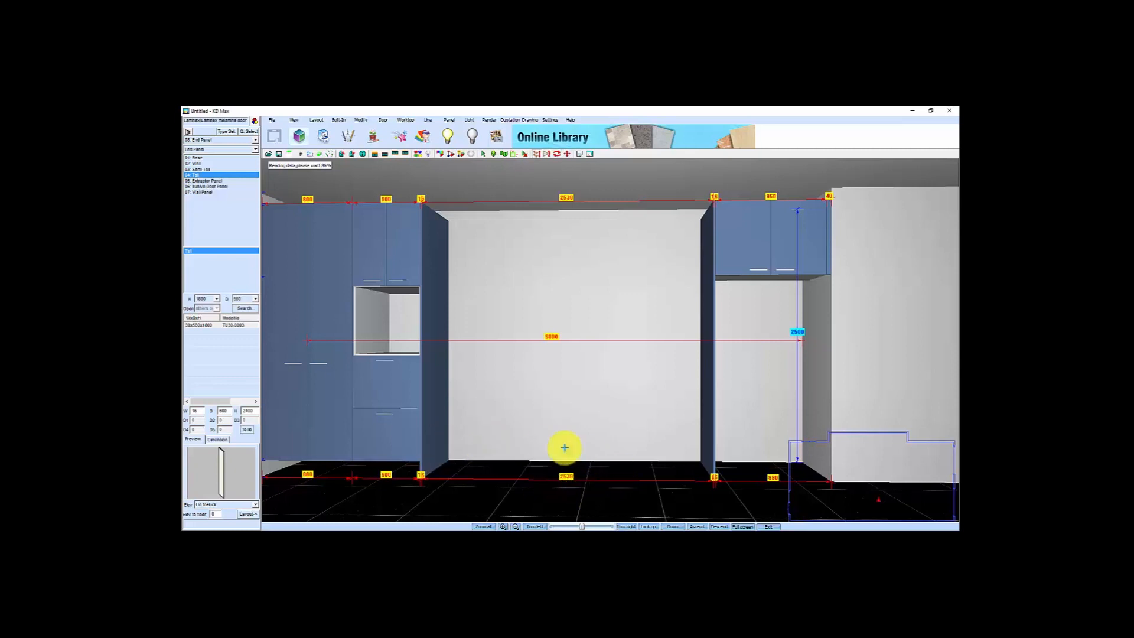
{"action": "scroll", "coordinate": [577, 430], "scroll_direction": "down", "scroll_amount": 1}
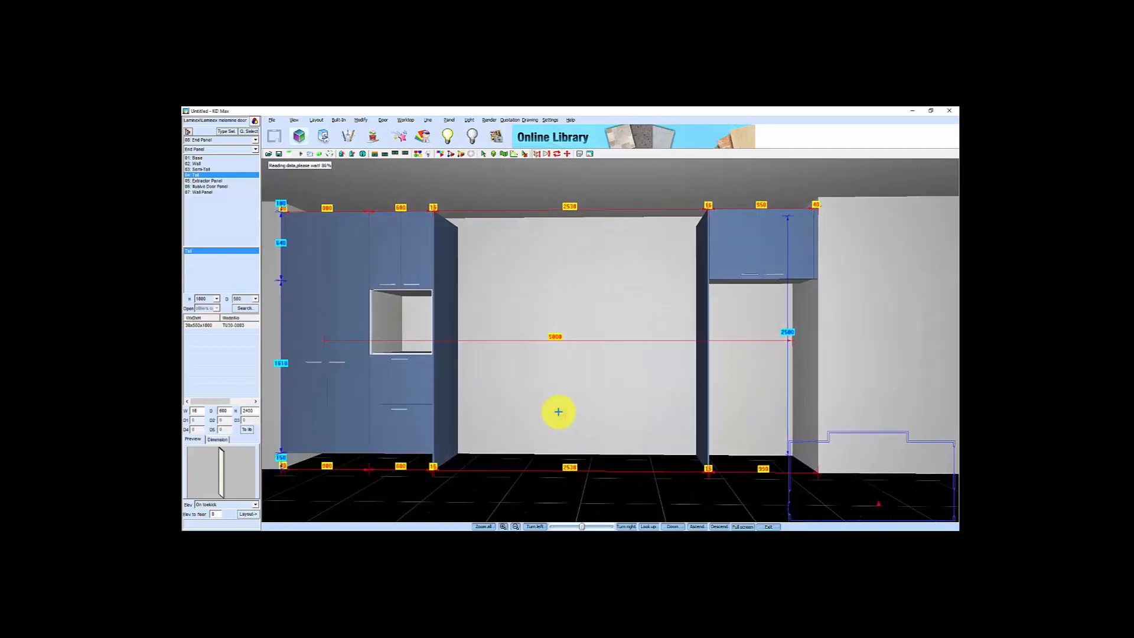
Place a three-drawer base unit with the 180 top drawer, 846 wide and 720 high, beside the oven tower's end panel
{"action": "left_click", "coordinate": [224, 135]}
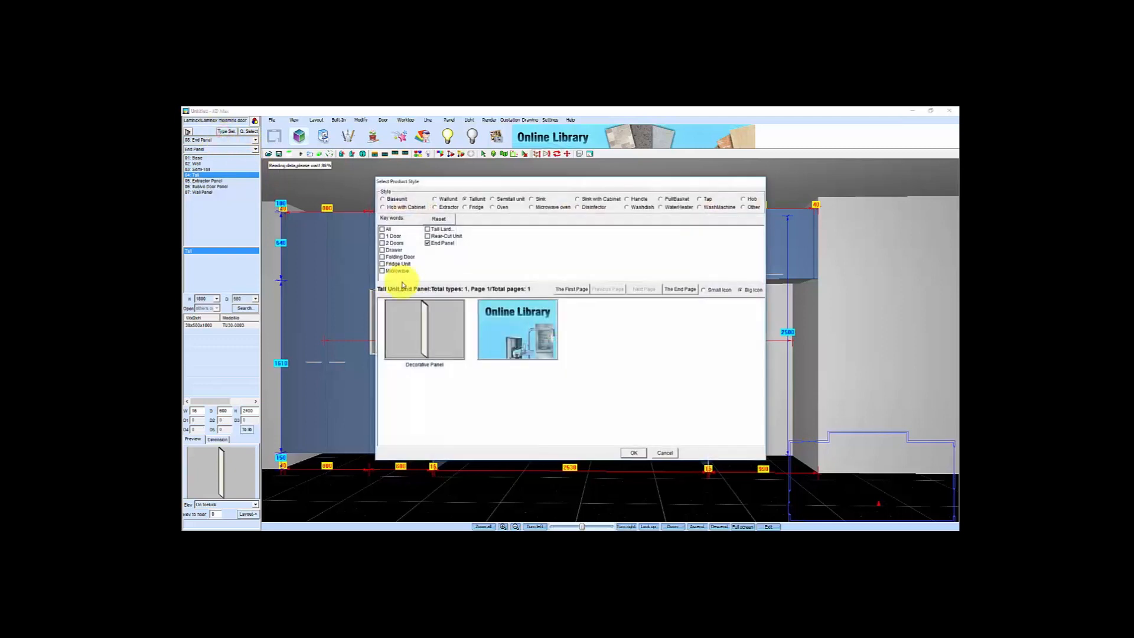
{"action": "left_click", "coordinate": [384, 202]}
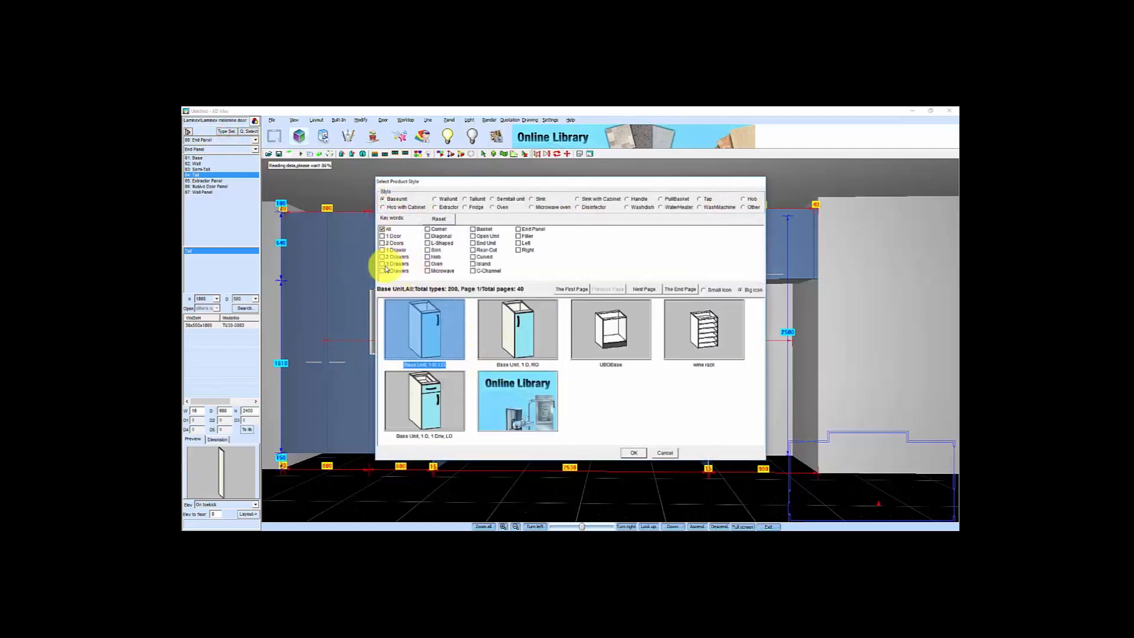
{"action": "left_click", "coordinate": [383, 264]}
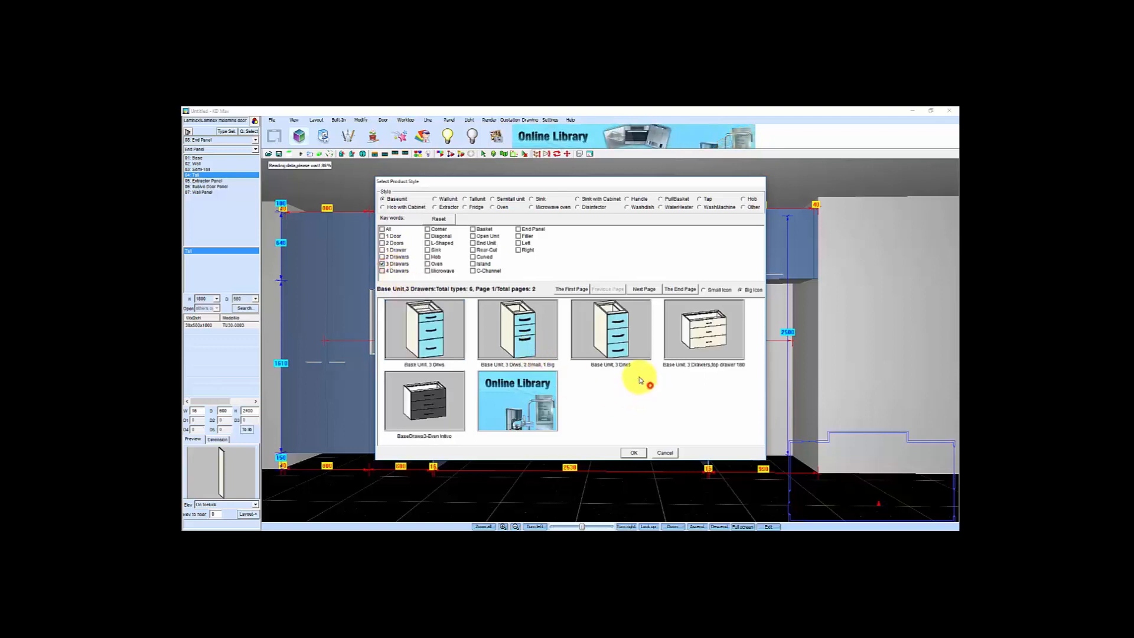
{"action": "left_click", "coordinate": [712, 326]}
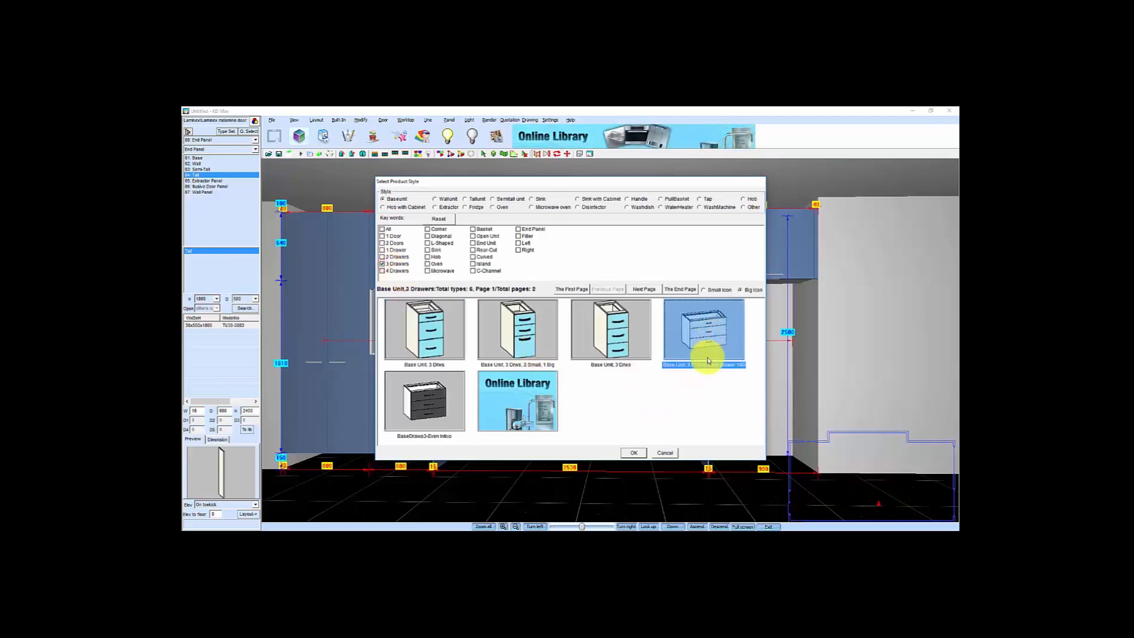
{"action": "left_click", "coordinate": [632, 453]}
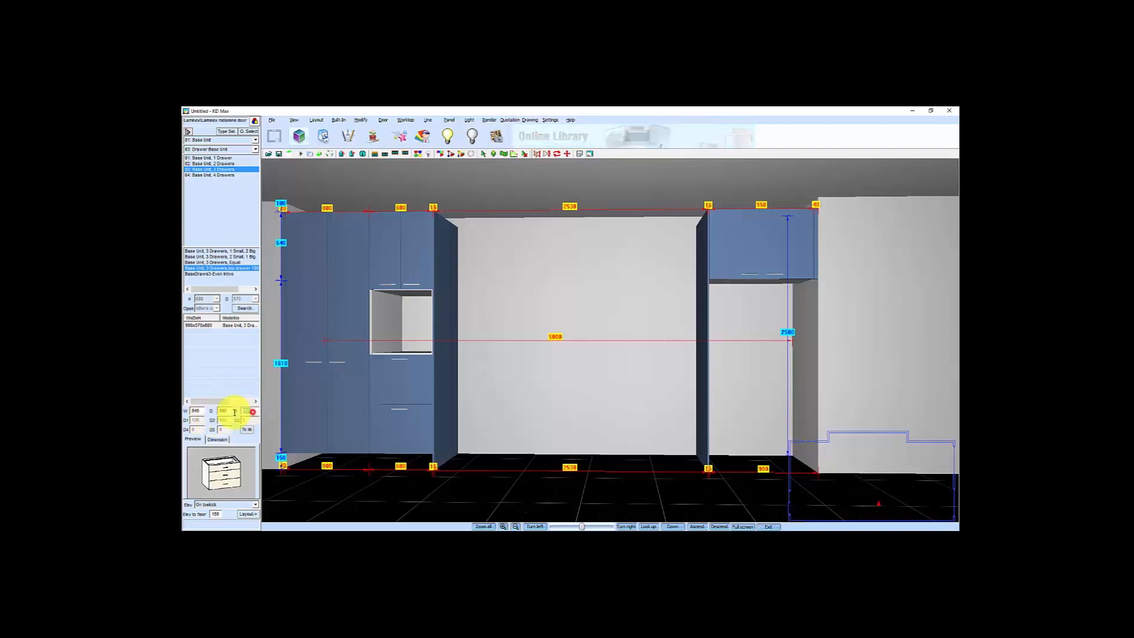
{"action": "left_click", "coordinate": [248, 515]}
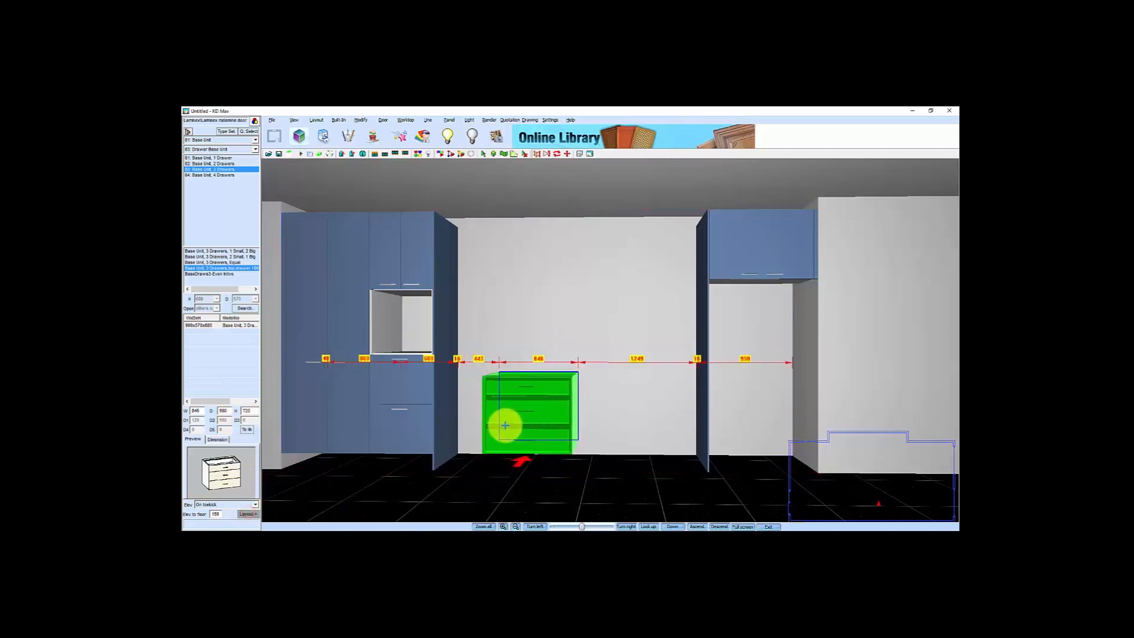
{"action": "left_click", "coordinate": [497, 421]}
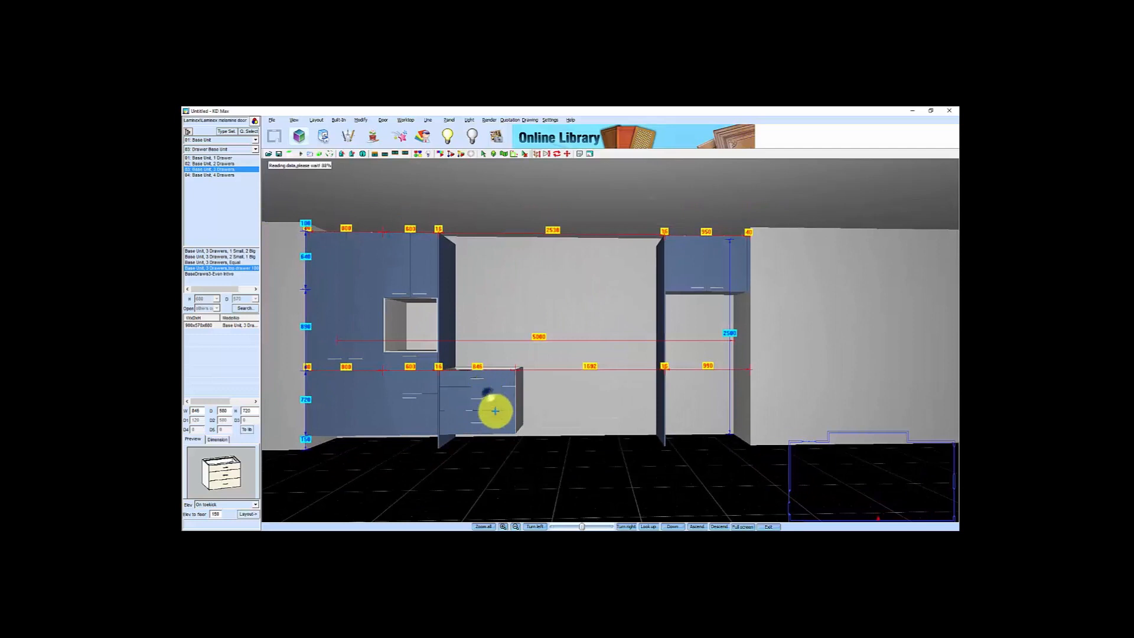
Copy the three-drawer base unit twice side by side to fill the run between the two tall end panels
{"action": "right_click", "coordinate": [492, 411]}
{"action": "left_click", "coordinate": [511, 286]}
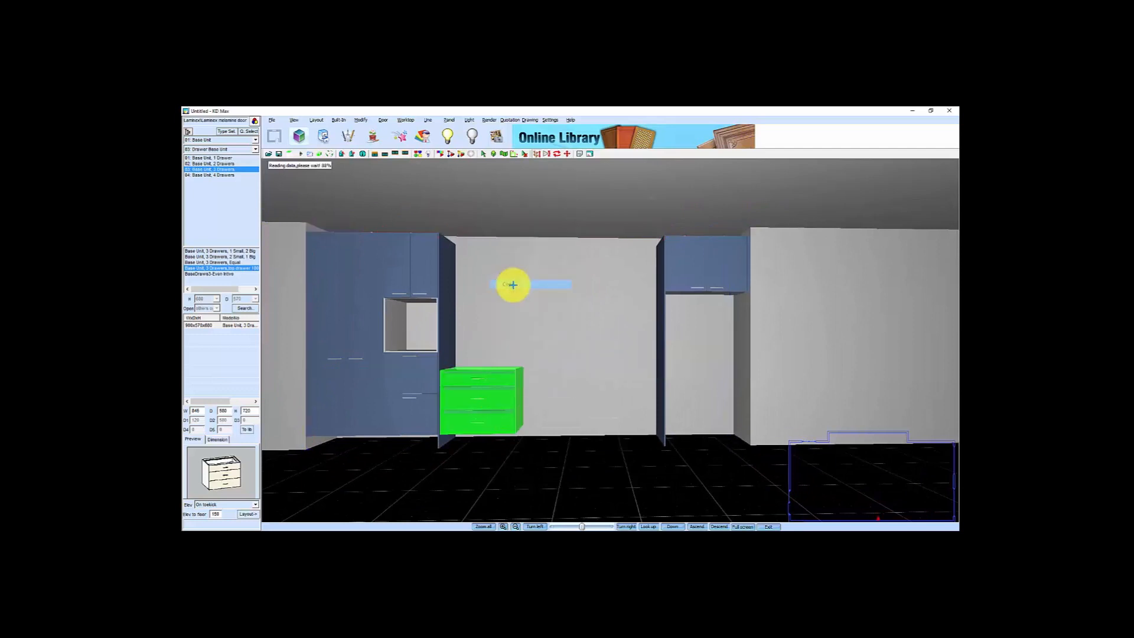
{"action": "left_click", "coordinate": [530, 378]}
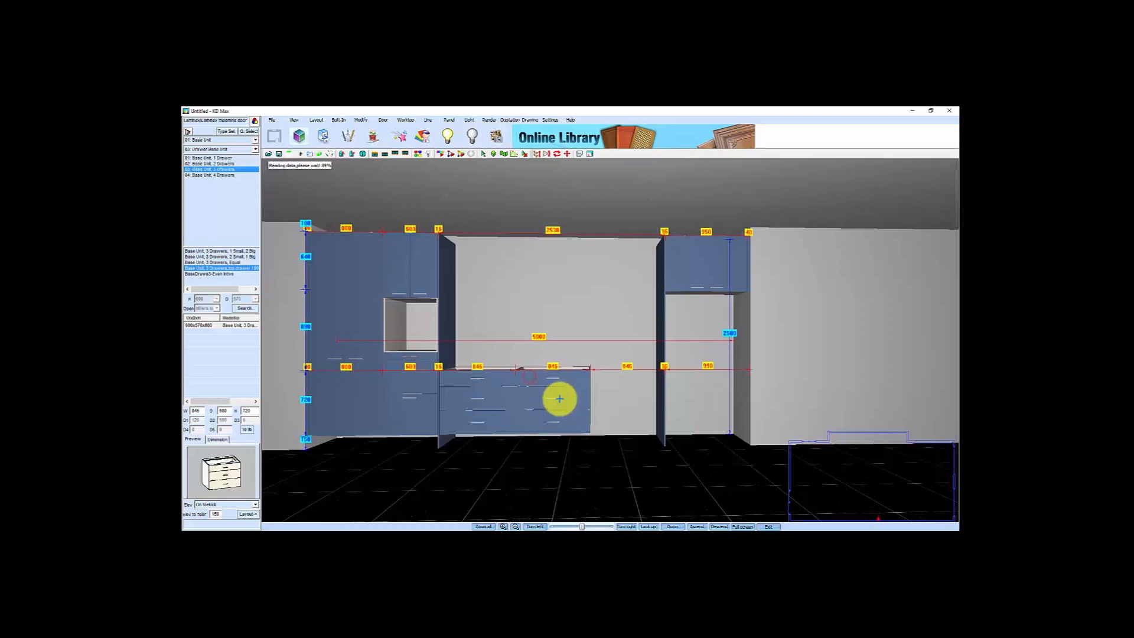
{"action": "right_click", "coordinate": [467, 397]}
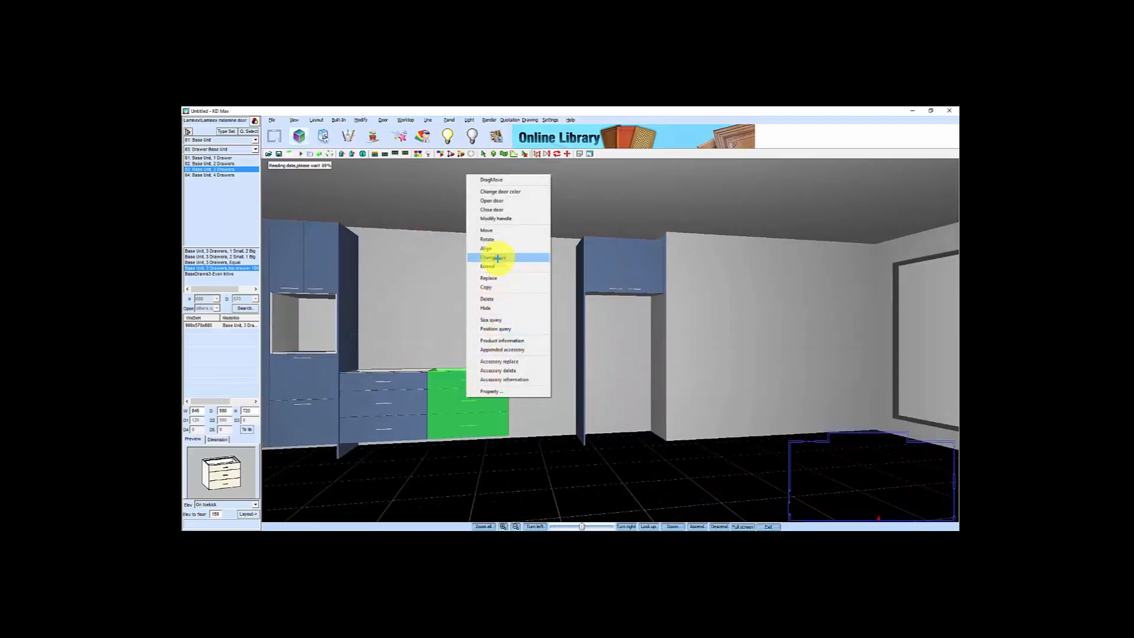
{"action": "left_click", "coordinate": [489, 287]}
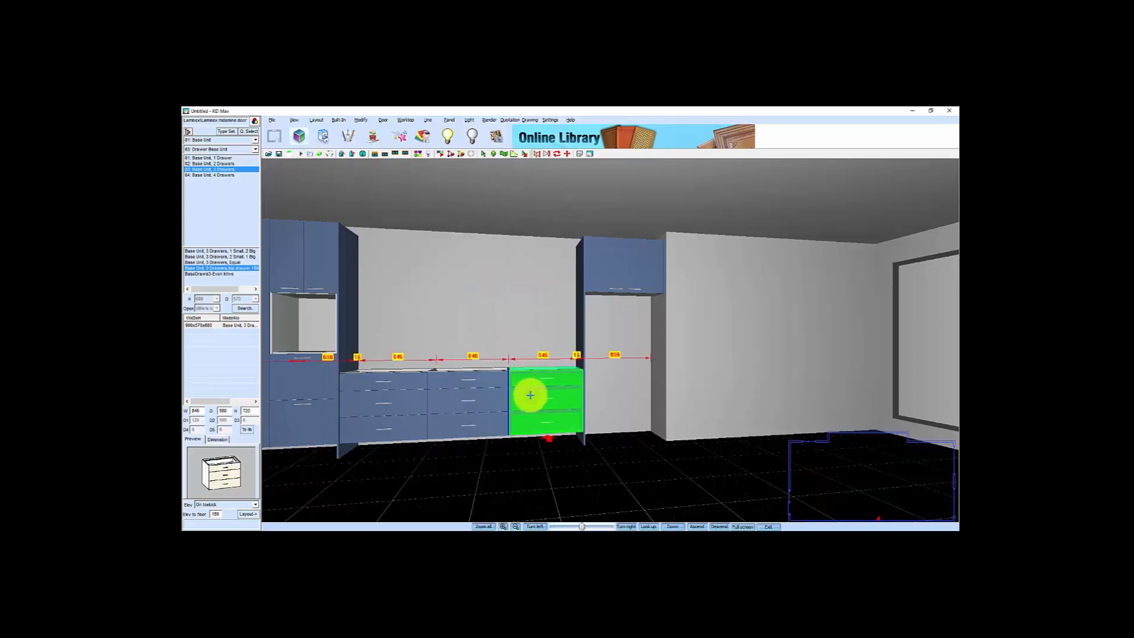
{"action": "left_click", "coordinate": [529, 396]}
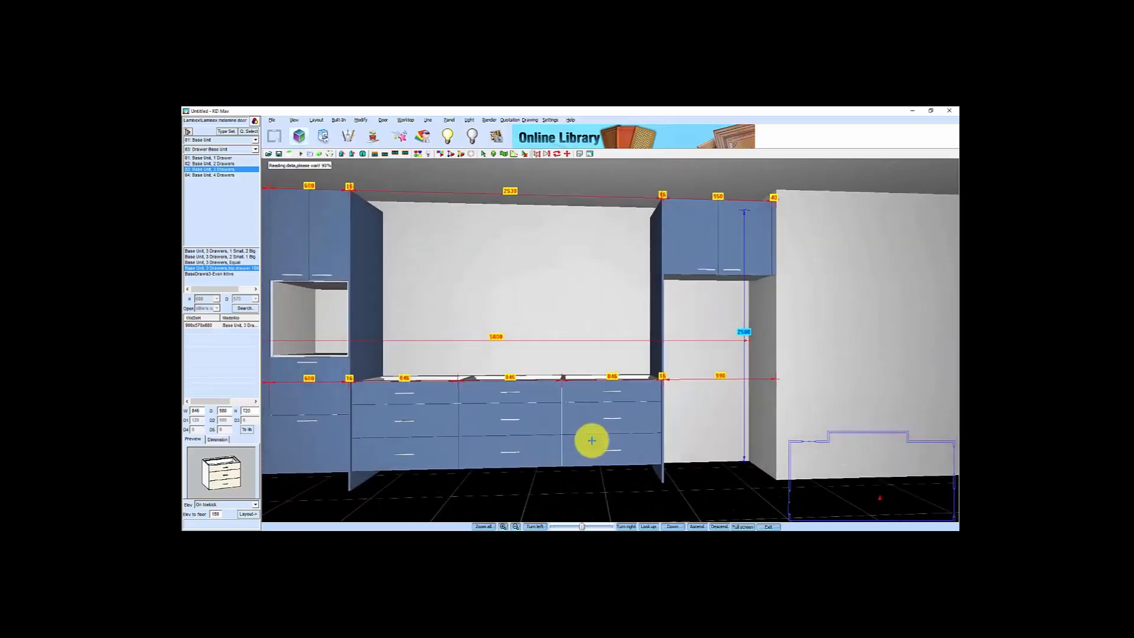
{"action": "left_click", "coordinate": [591, 440]}
{"action": "left_click", "coordinate": [533, 446]}
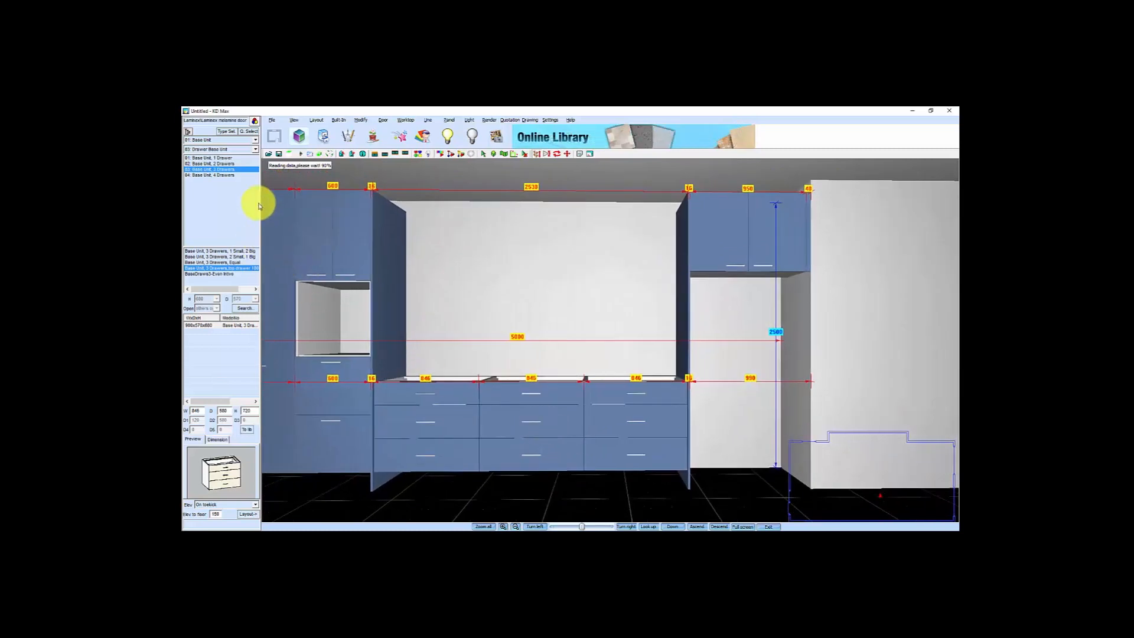
Place a wall unit with two aluminium-frame glass doors, 800 wide and 840 high, beside the oven tower's end panel, 1560 above the floor
{"action": "left_click", "coordinate": [225, 133]}
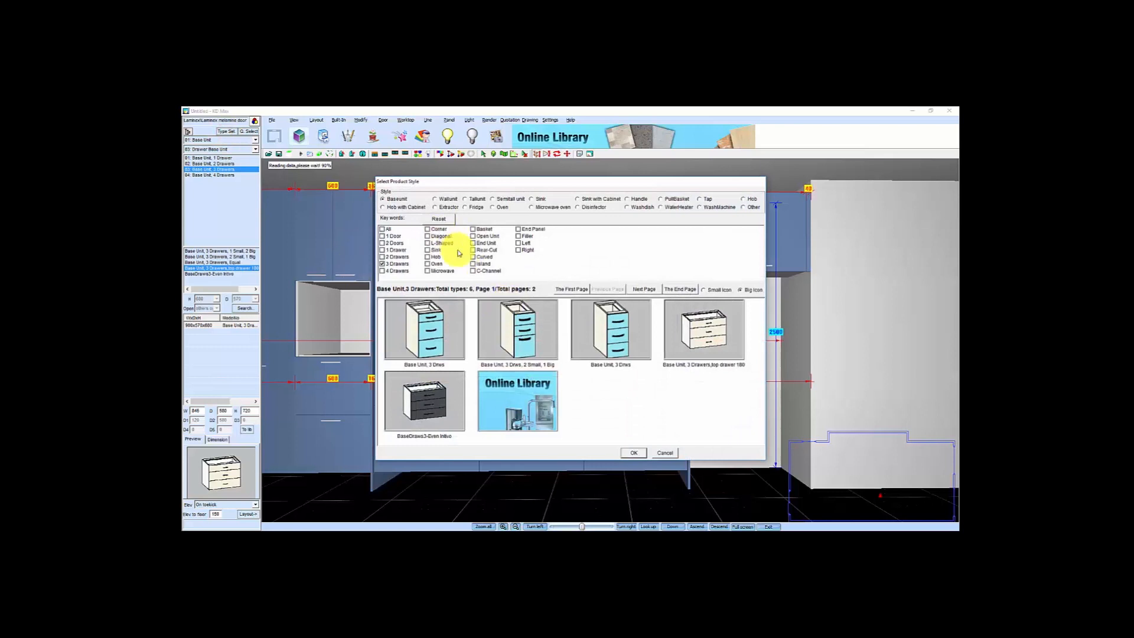
{"action": "left_click", "coordinate": [435, 201]}
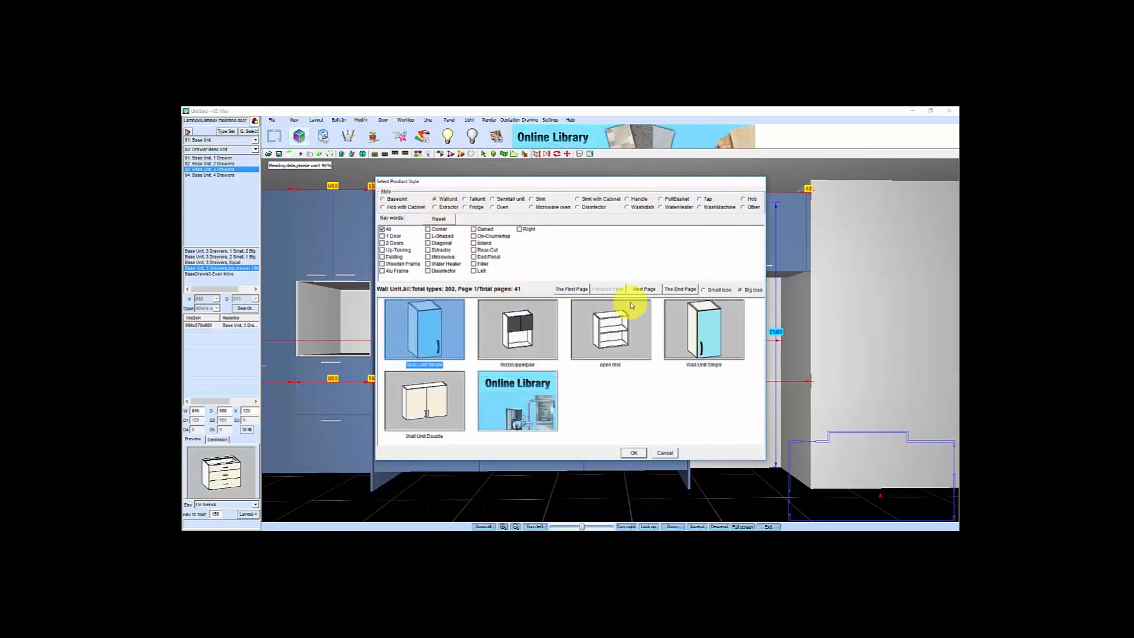
{"action": "left_click", "coordinate": [650, 291]}
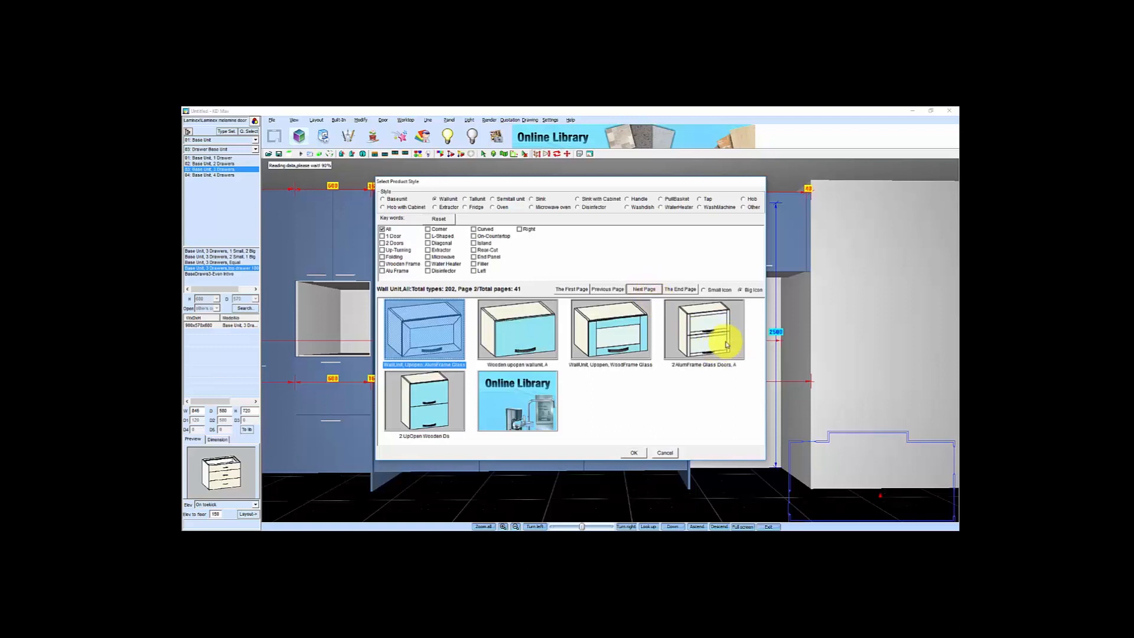
{"action": "left_click", "coordinate": [703, 331]}
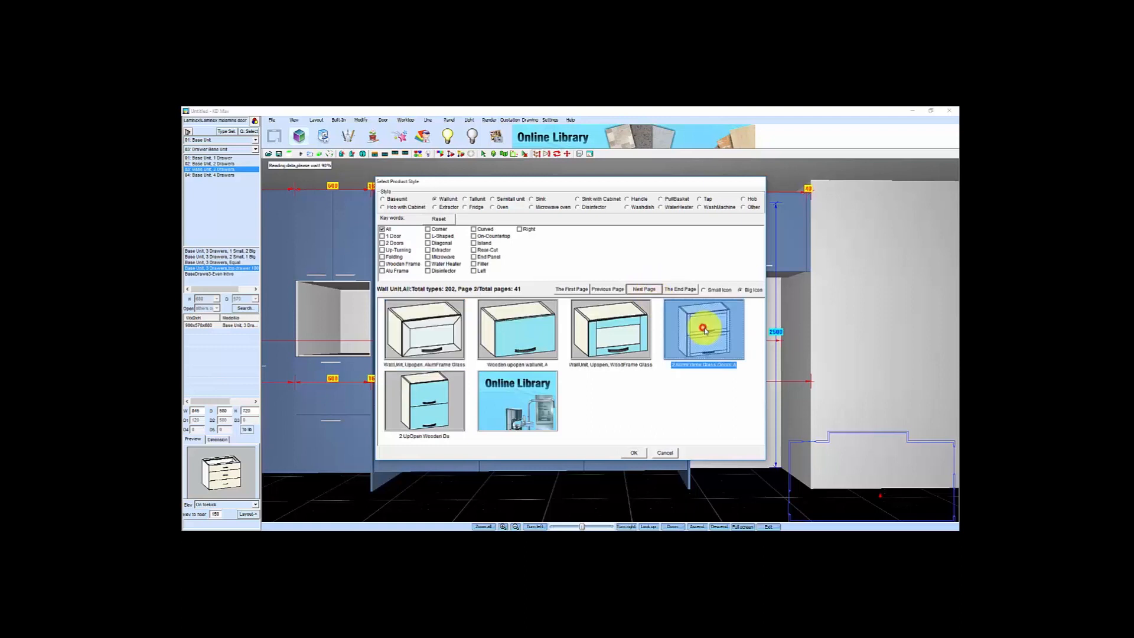
{"action": "left_click", "coordinate": [634, 453]}
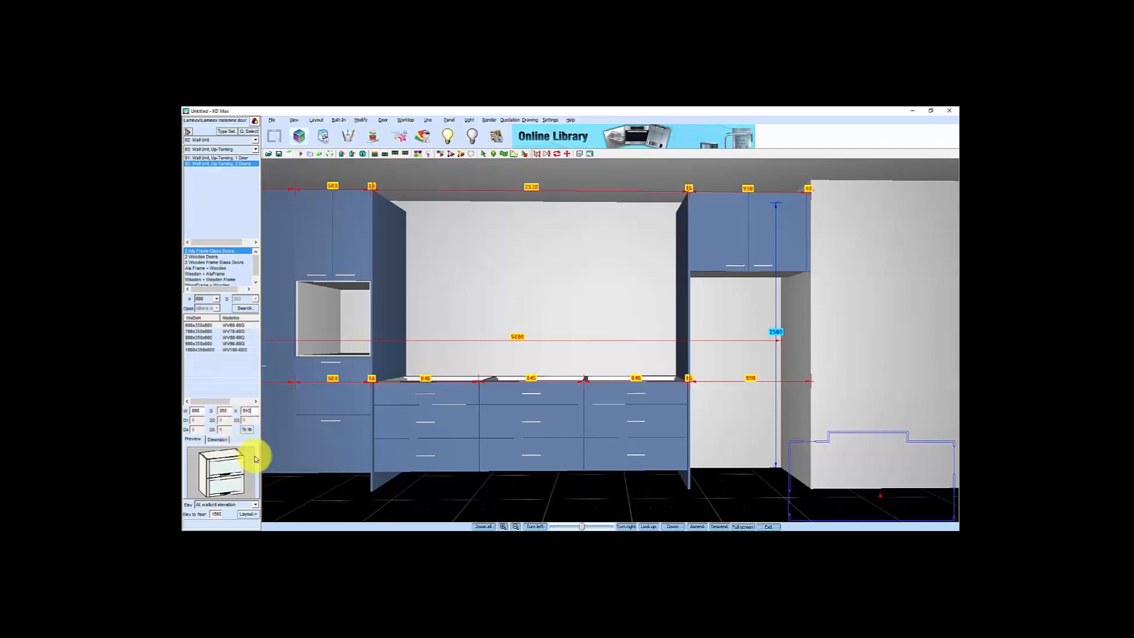
{"action": "left_click", "coordinate": [256, 517]}
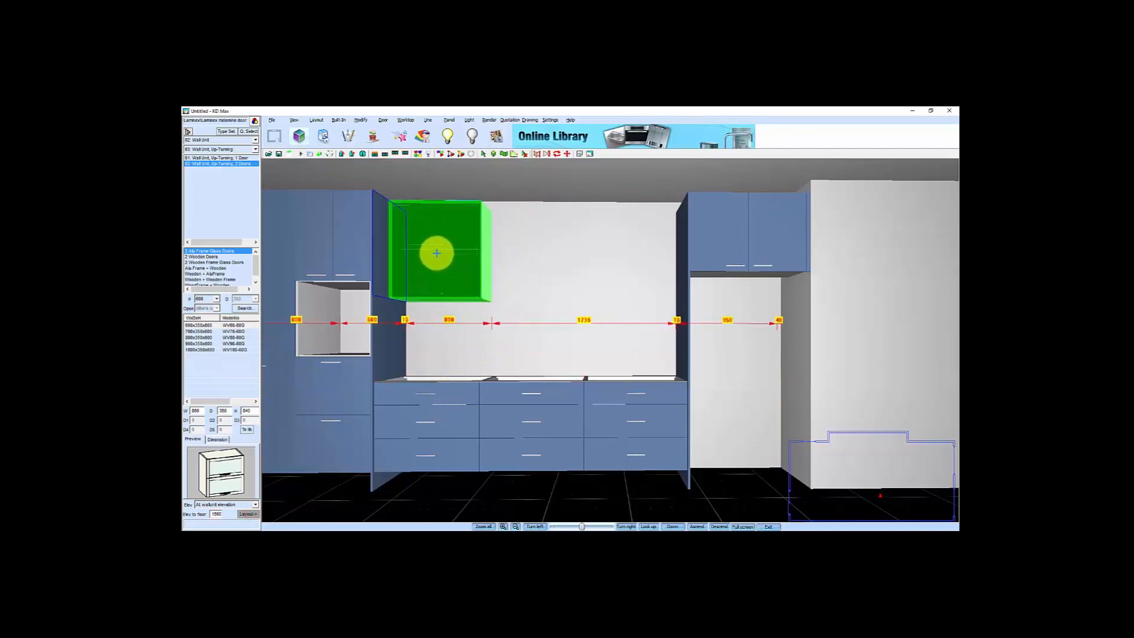
{"action": "left_click", "coordinate": [436, 253]}
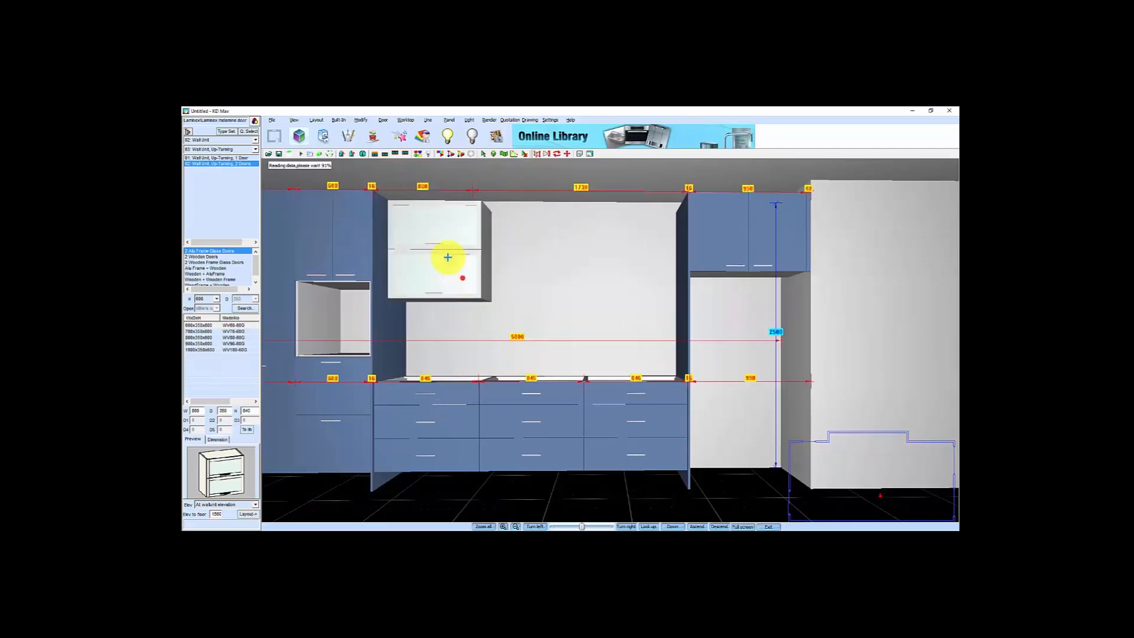
Copy the glass-door wall unit and place the copy against the tall end panel at the far end of the drawer run
{"action": "key", "text": "Down"}
{"action": "key", "text": "Right"}
{"action": "key", "text": "Right"}
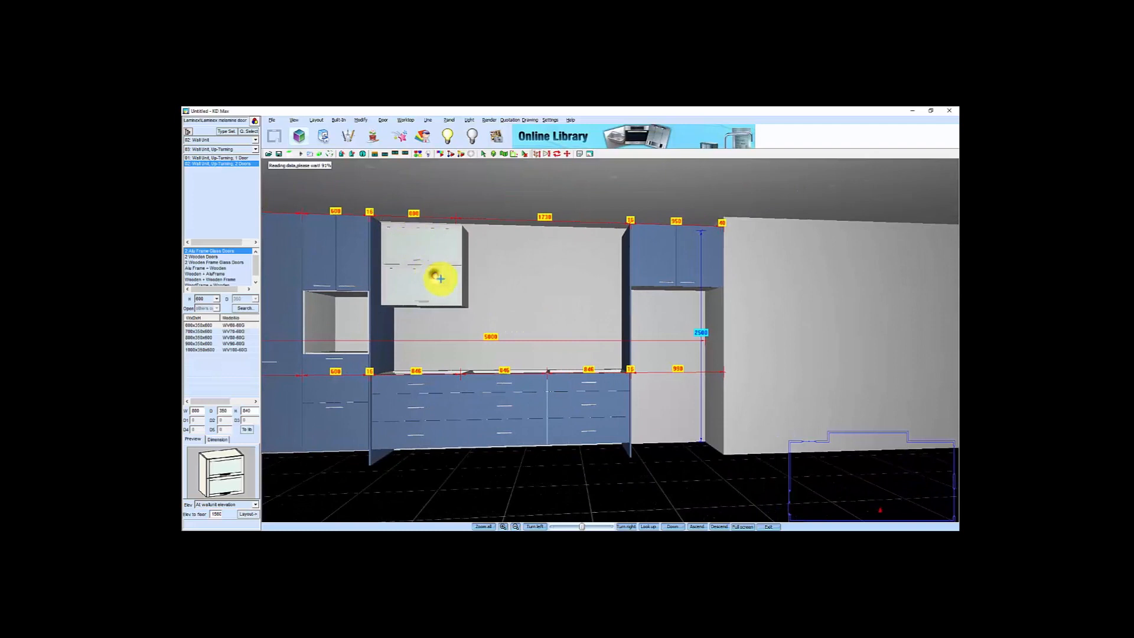
{"action": "right_click", "coordinate": [440, 279]}
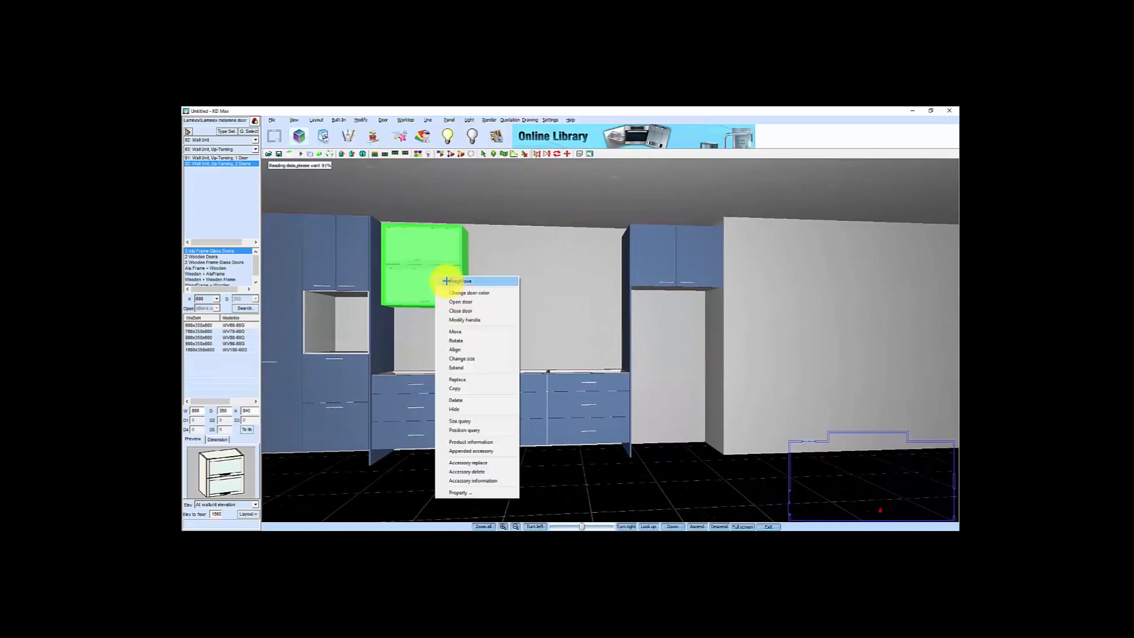
{"action": "left_click", "coordinate": [459, 390]}
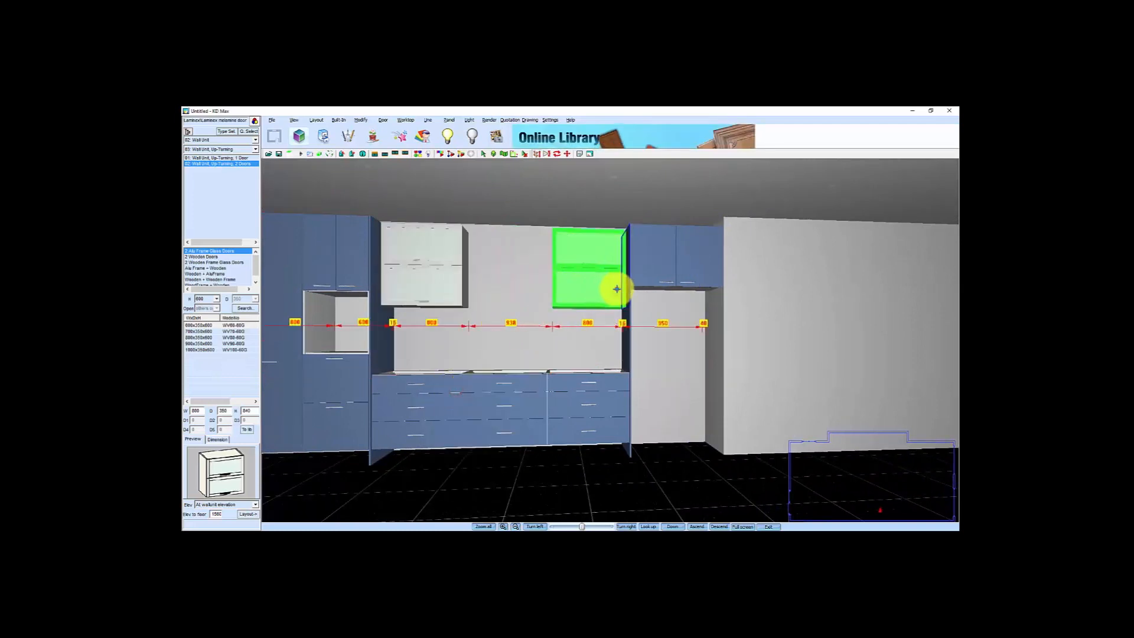
{"action": "left_click", "coordinate": [614, 288]}
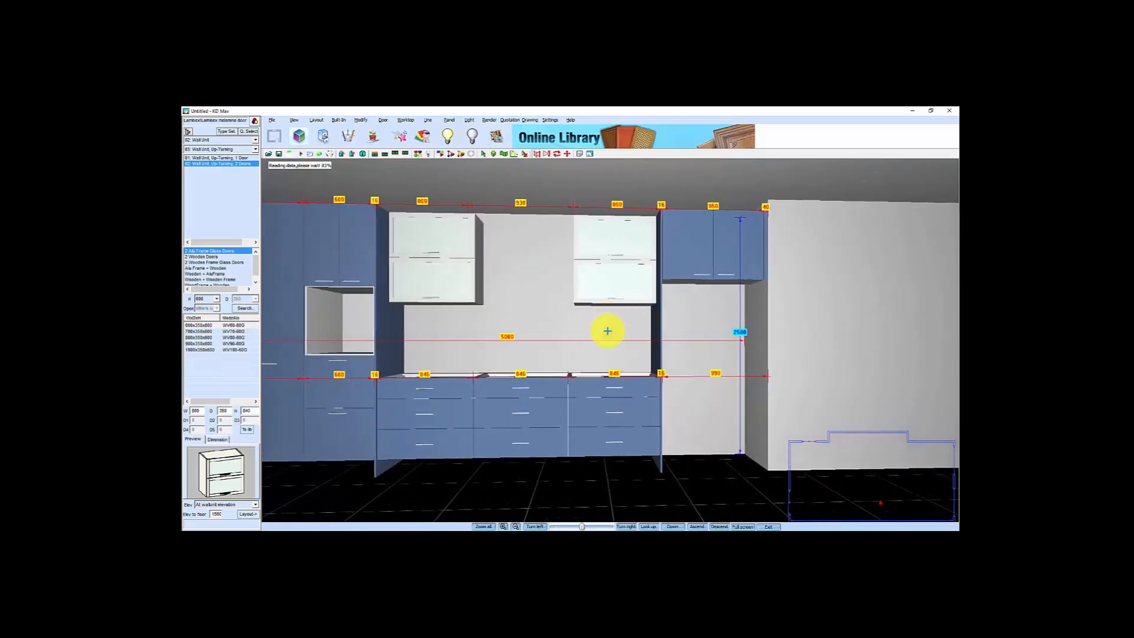
Place a wall end panel, 16 wide and 840 high, against the open left side of the copied glass-door wall unit
{"action": "left_click", "coordinate": [228, 132]}
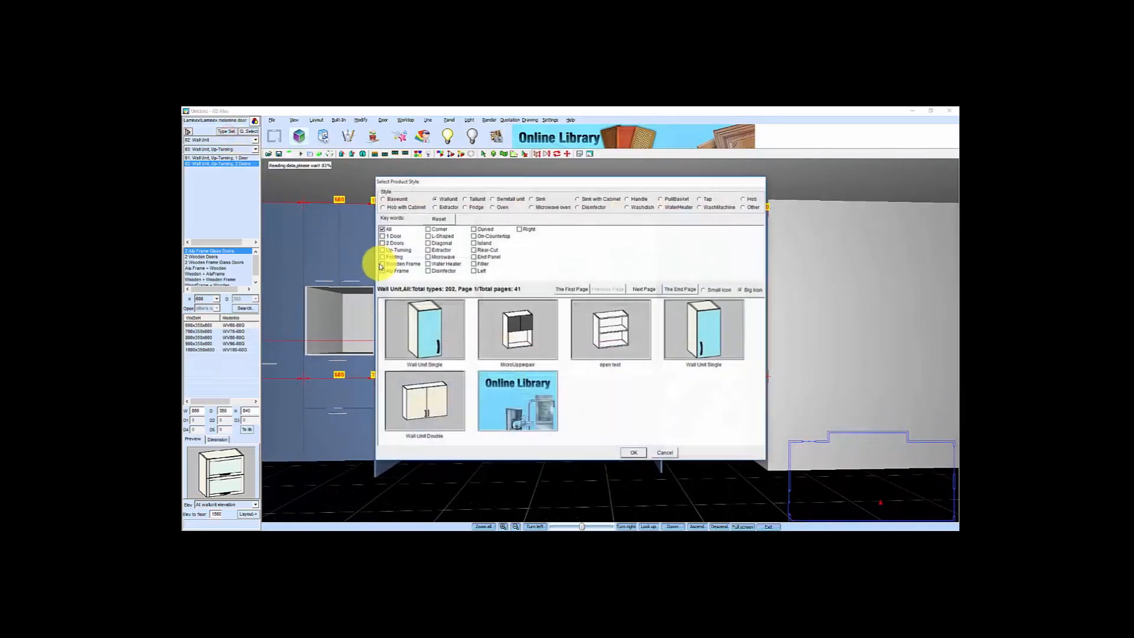
{"action": "left_click", "coordinate": [474, 258]}
{"action": "left_click", "coordinate": [425, 325]}
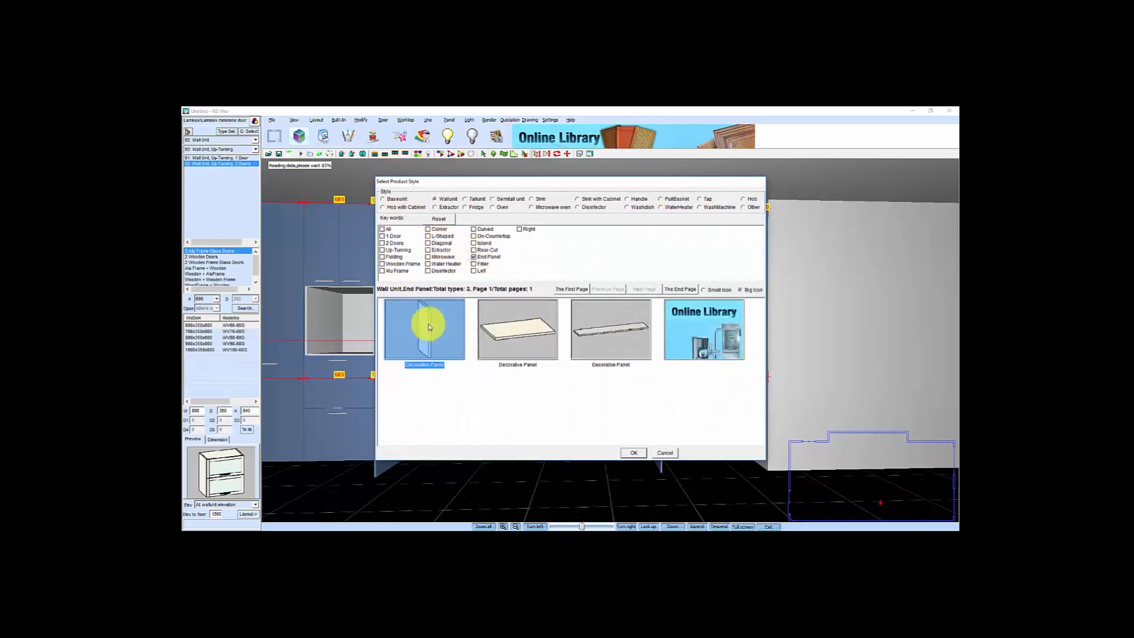
{"action": "left_click", "coordinate": [635, 453]}
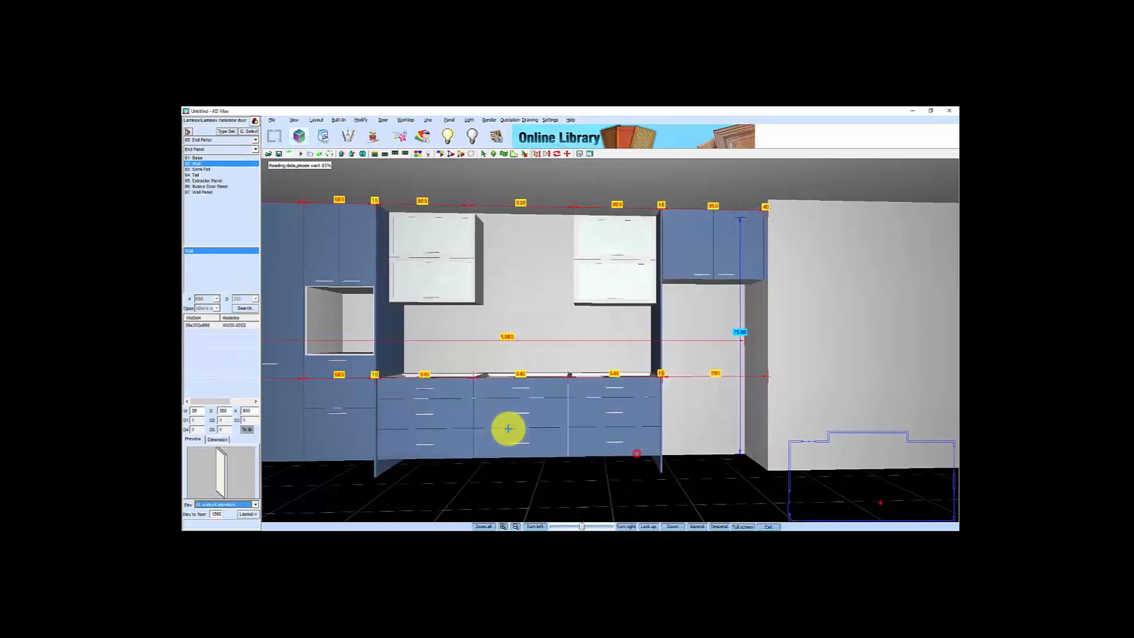
{"action": "double_click", "coordinate": [201, 412]}
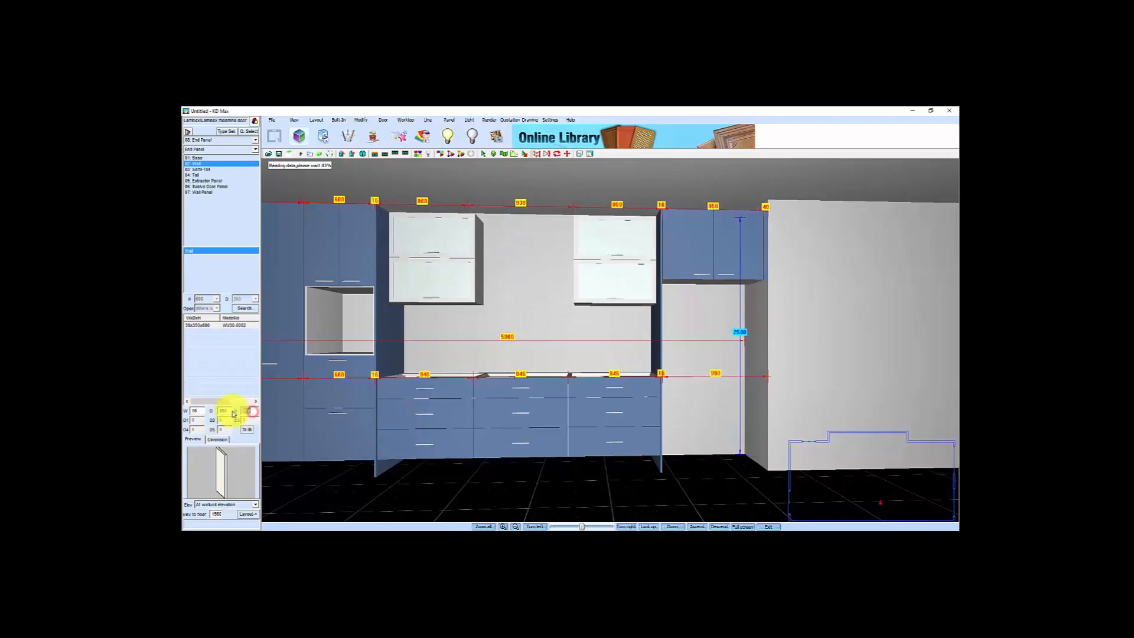
{"action": "type", "text": "840"}
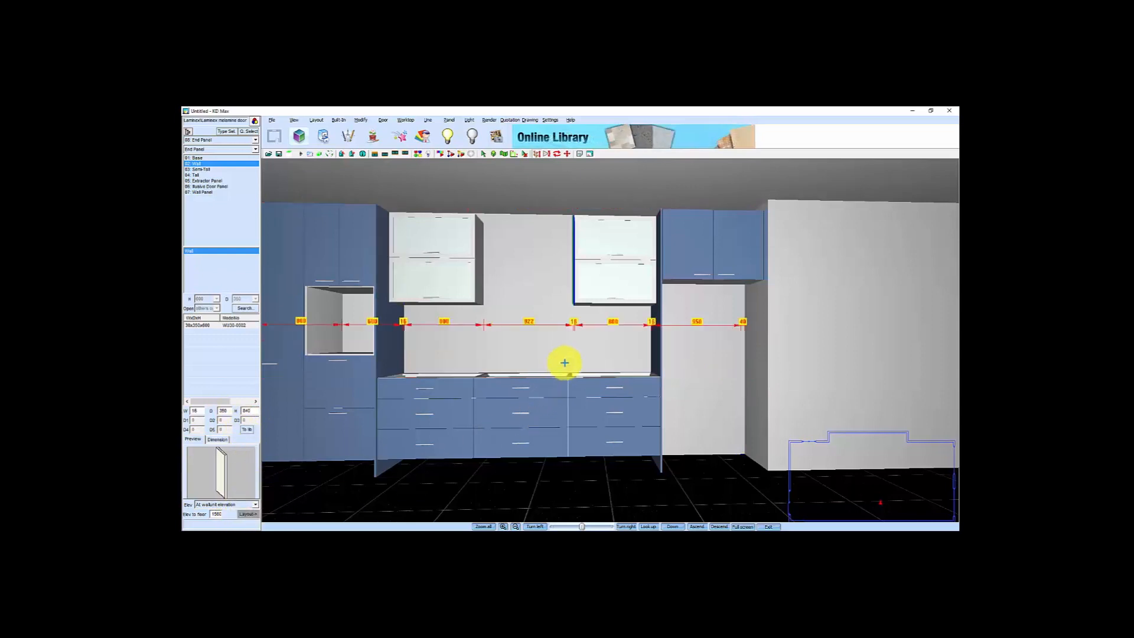
{"action": "left_click", "coordinate": [577, 288]}
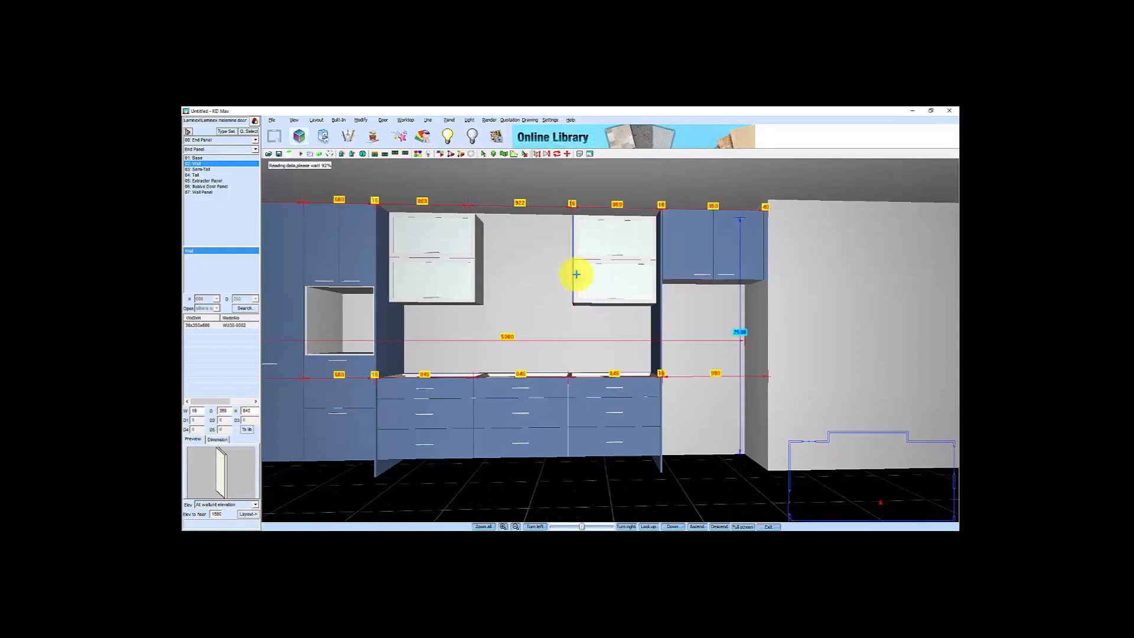
Copy the wall end panel onto the open right side of the glass-door wall unit beside the oven tower
{"action": "right_click", "coordinate": [573, 268]}
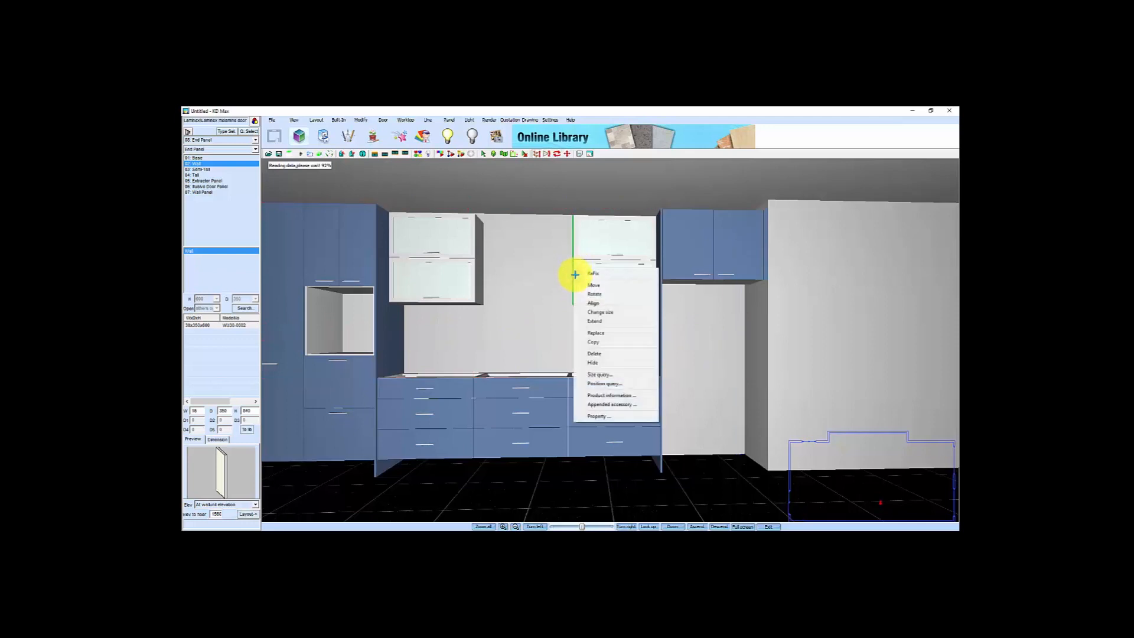
{"action": "left_click", "coordinate": [594, 340]}
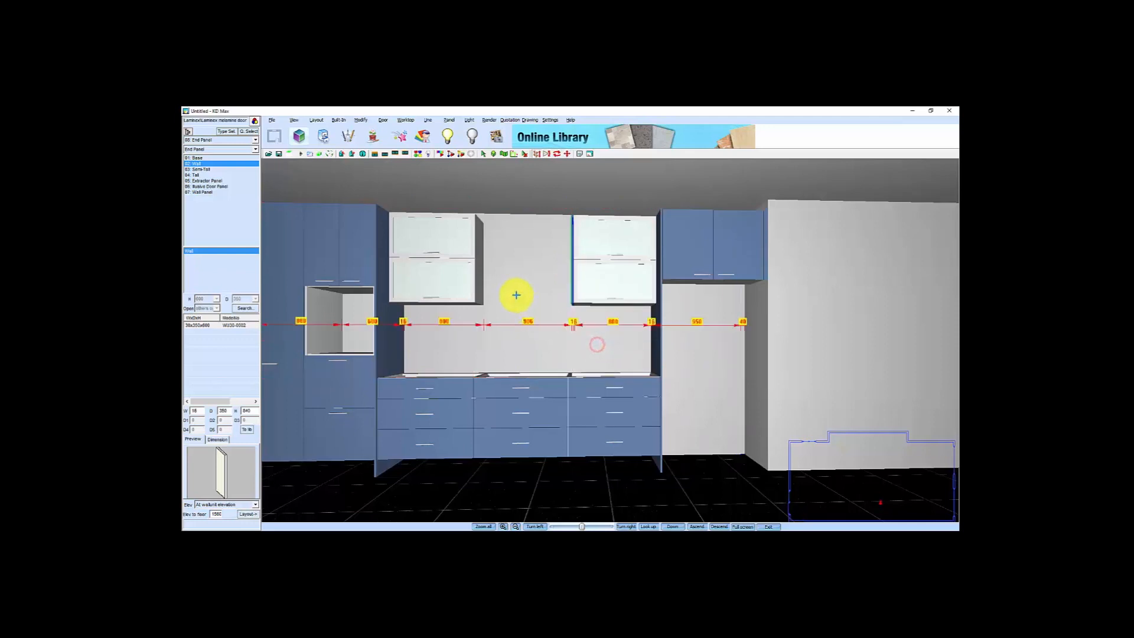
{"action": "left_click", "coordinate": [496, 268]}
{"action": "left_click_drag", "start_coordinate": [537, 281], "coordinate": [526, 308]}
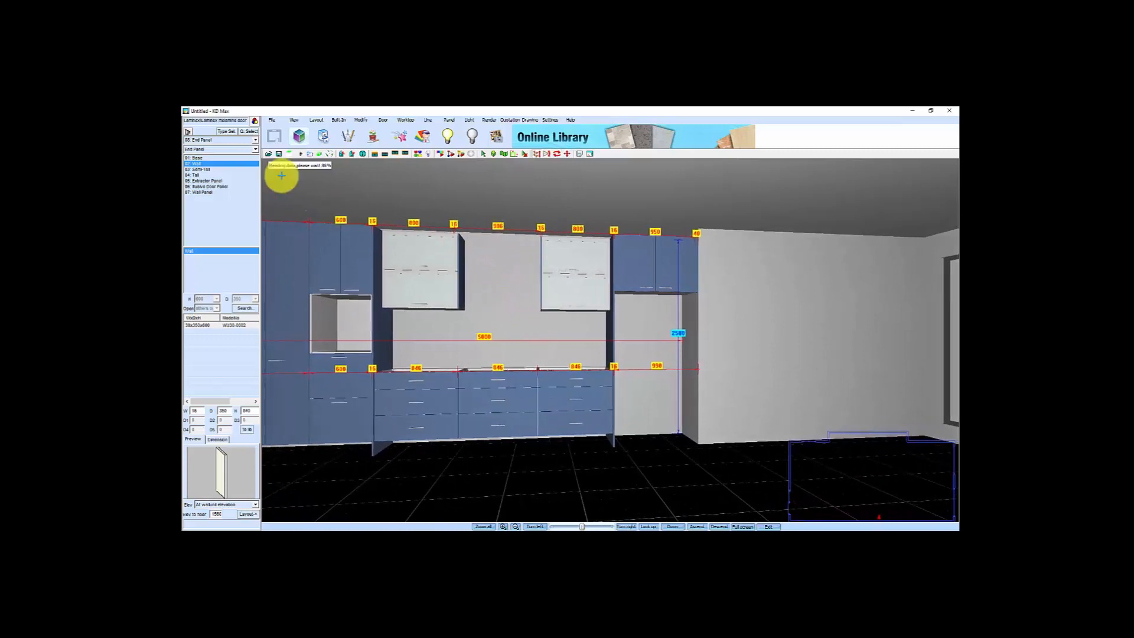
Choose a Fotile chimney extractor from the extractor catalogue and place it at wall unit elevation between the two glass-door wall units
{"action": "left_click", "coordinate": [225, 133]}
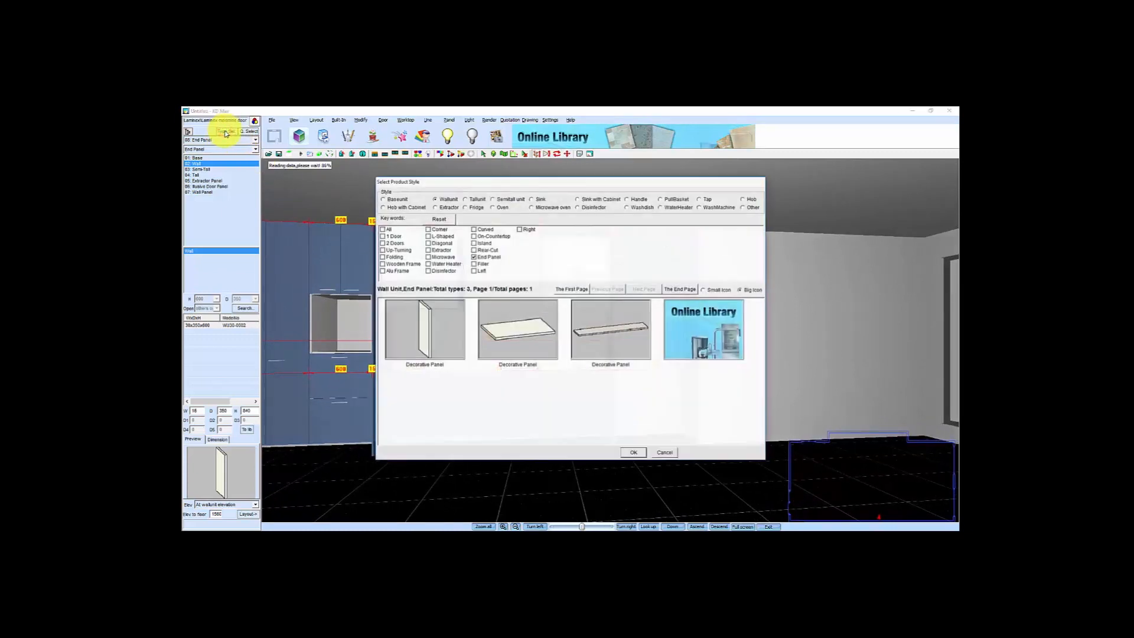
{"action": "left_click", "coordinate": [435, 208]}
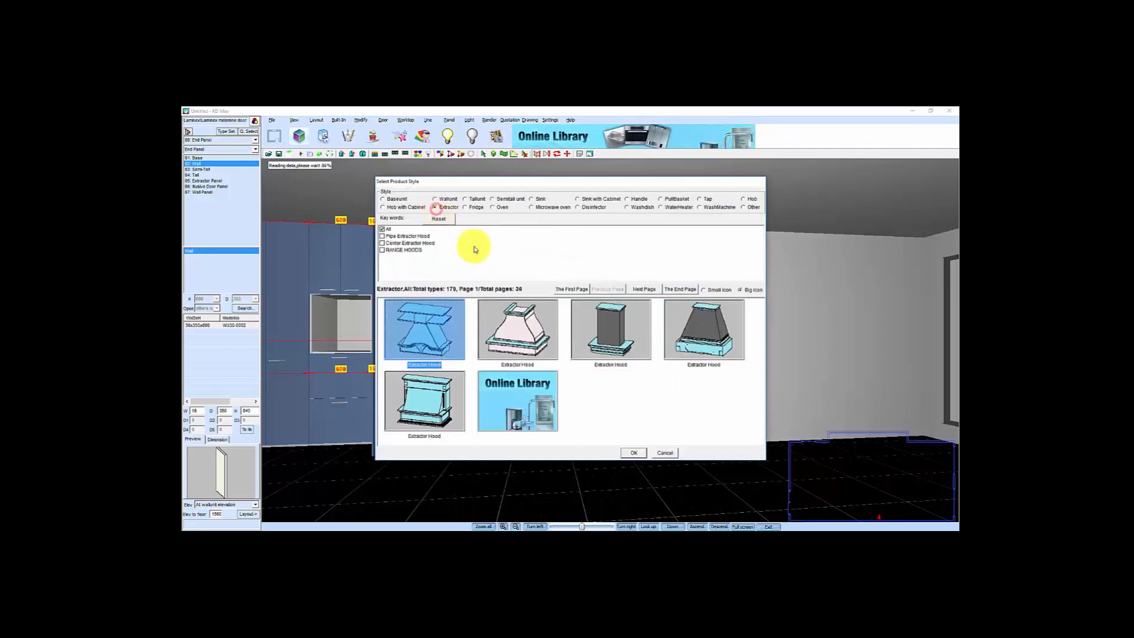
{"action": "left_click", "coordinate": [644, 289]}
{"action": "left_click", "coordinate": [644, 289]}
{"action": "left_click", "coordinate": [645, 290]}
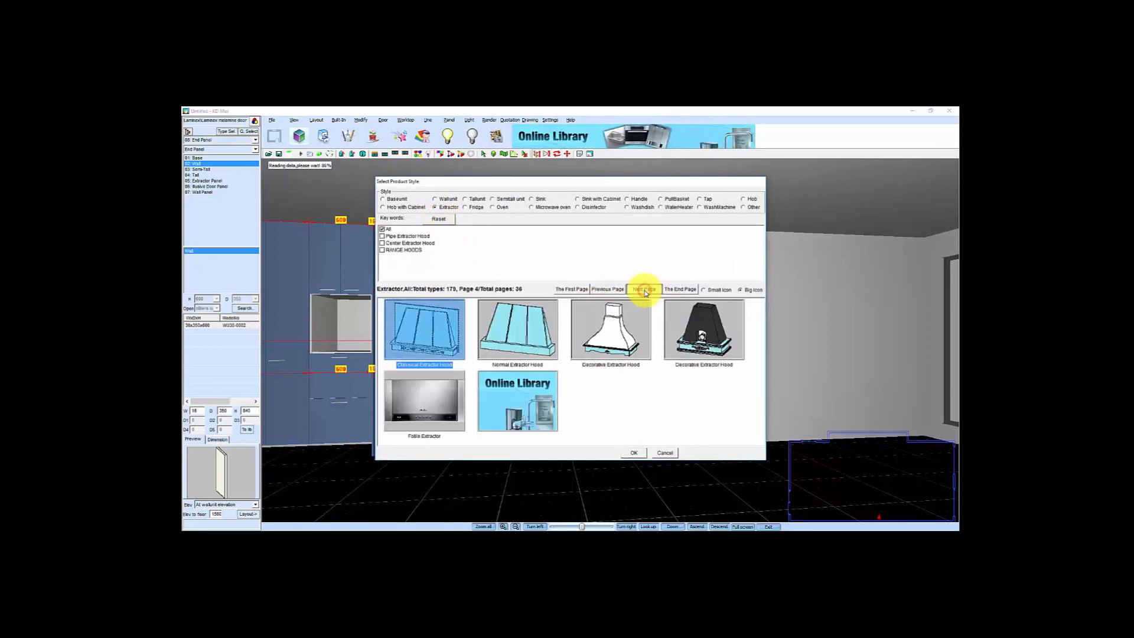
{"action": "left_click", "coordinate": [645, 291]}
{"action": "left_click", "coordinate": [645, 290]}
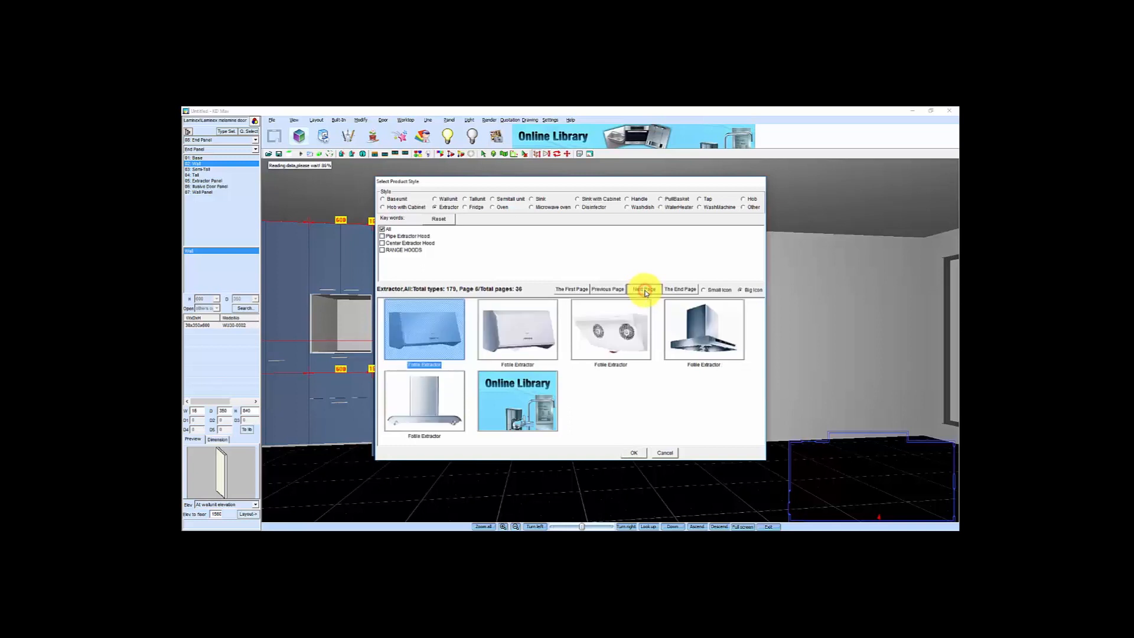
{"action": "left_click", "coordinate": [646, 291]}
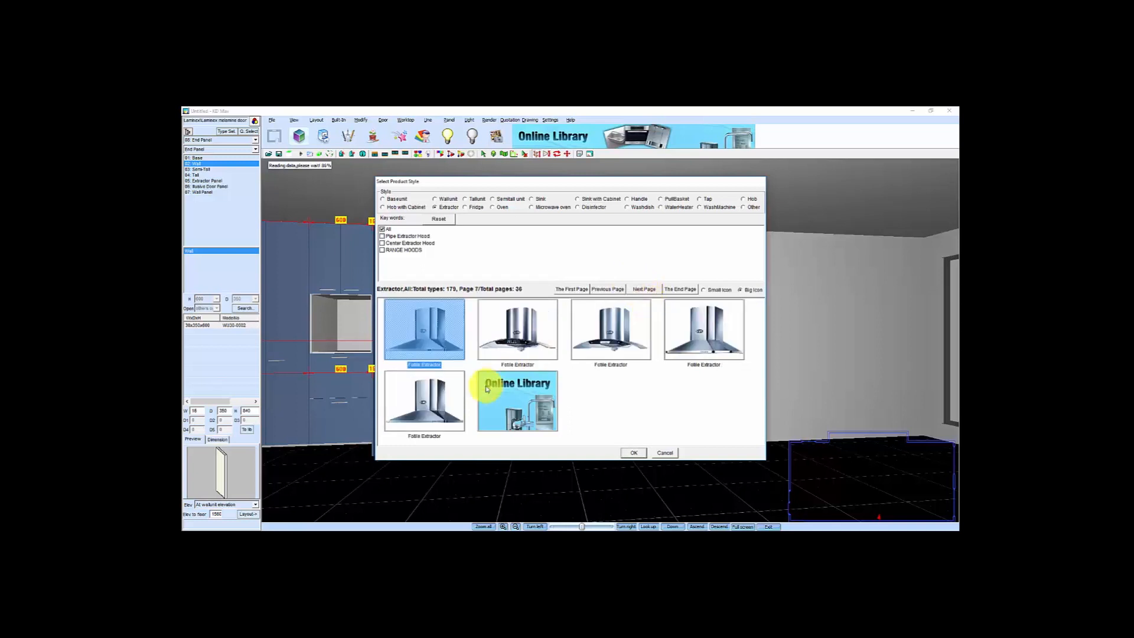
{"action": "left_click", "coordinate": [437, 338]}
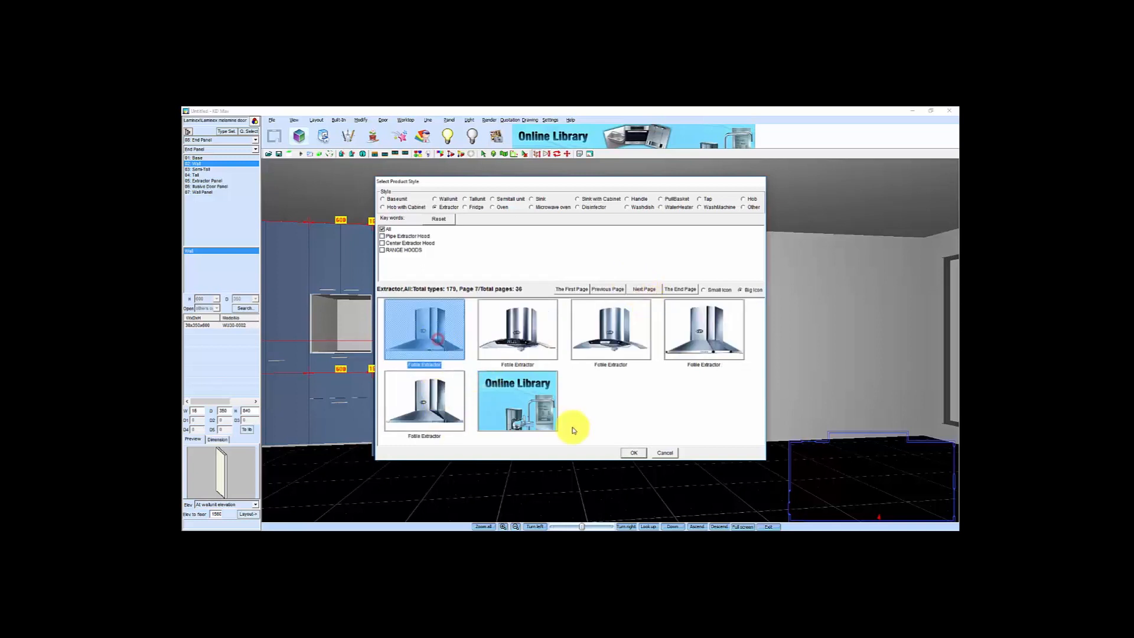
{"action": "left_click", "coordinate": [633, 452]}
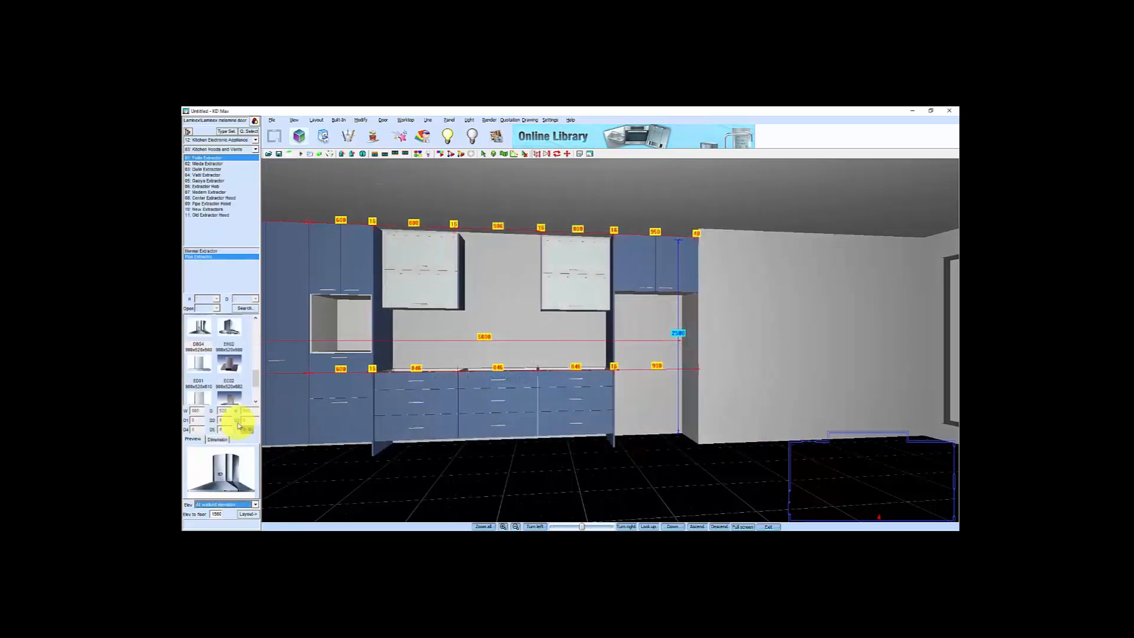
{"action": "left_click", "coordinate": [246, 515]}
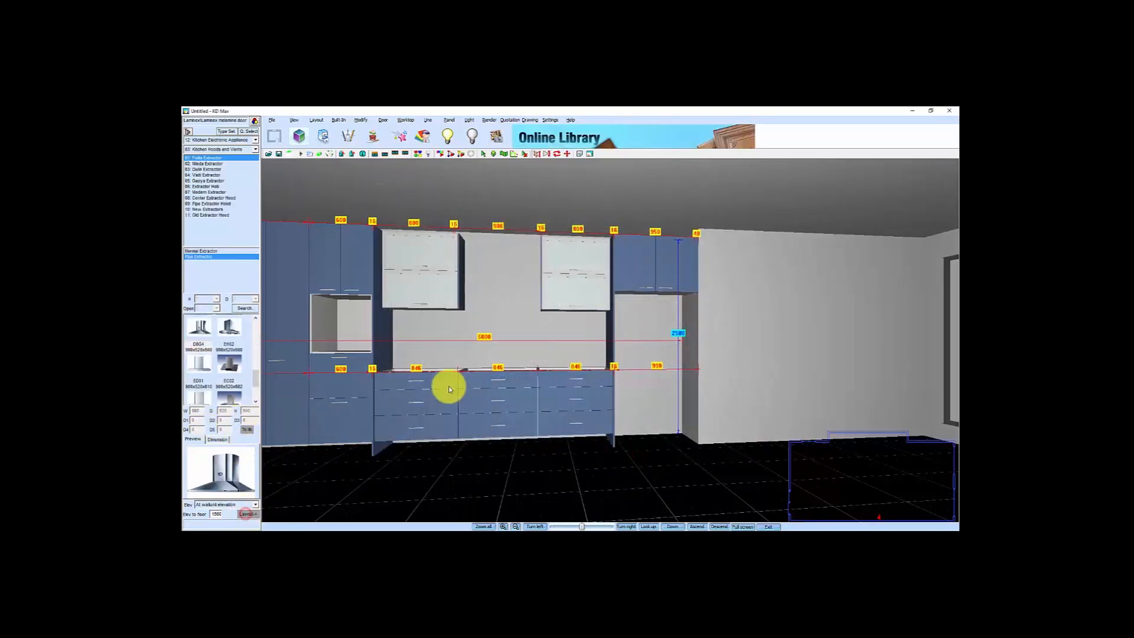
{"action": "left_click", "coordinate": [513, 296]}
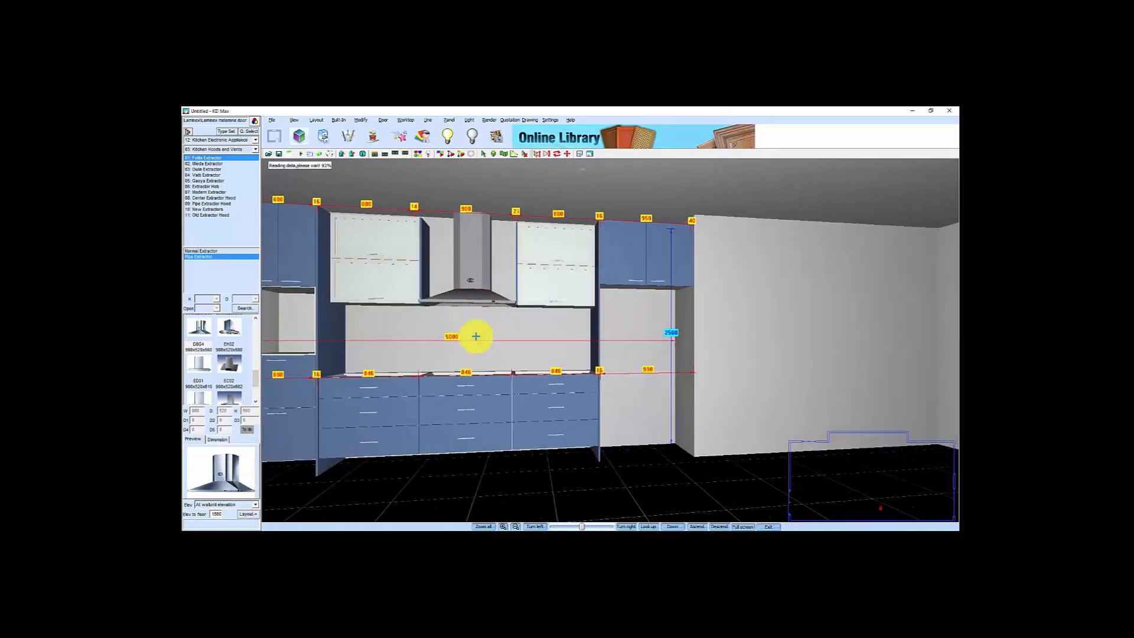
Start a ceiling filler on selected units and pick the side filler, tall units, end panels and wall units along the whole wall
{"action": "scroll", "coordinate": [475, 324], "scroll_direction": "down", "scroll_amount": 3}
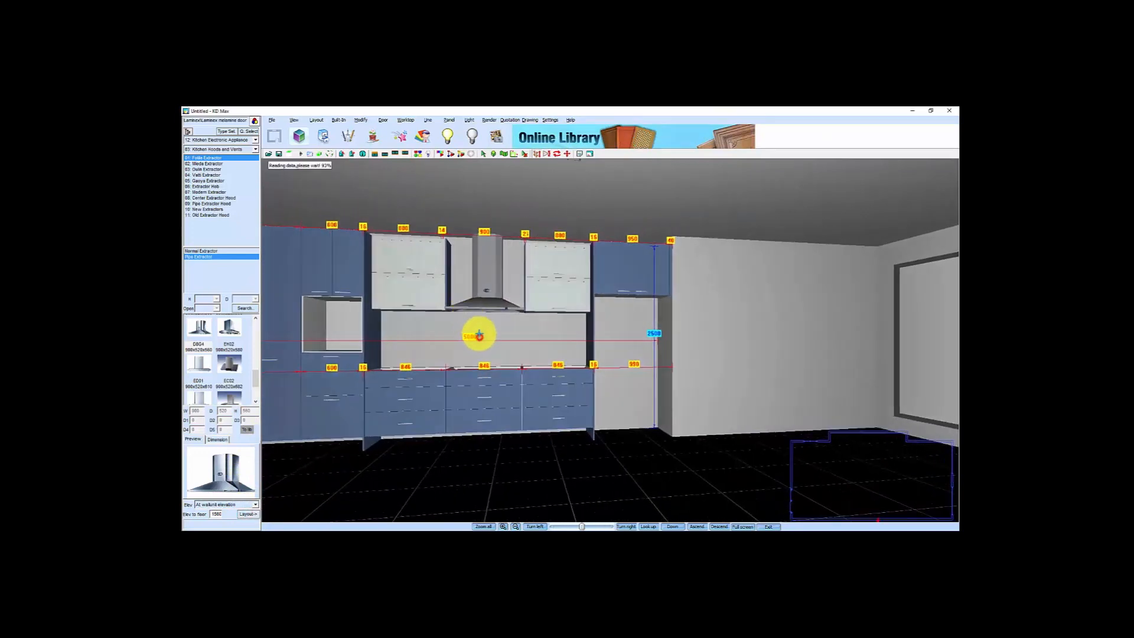
{"action": "scroll", "coordinate": [479, 333], "scroll_direction": "down", "scroll_amount": 2}
{"action": "left_click_drag", "start_coordinate": [457, 340], "coordinate": [529, 352]}
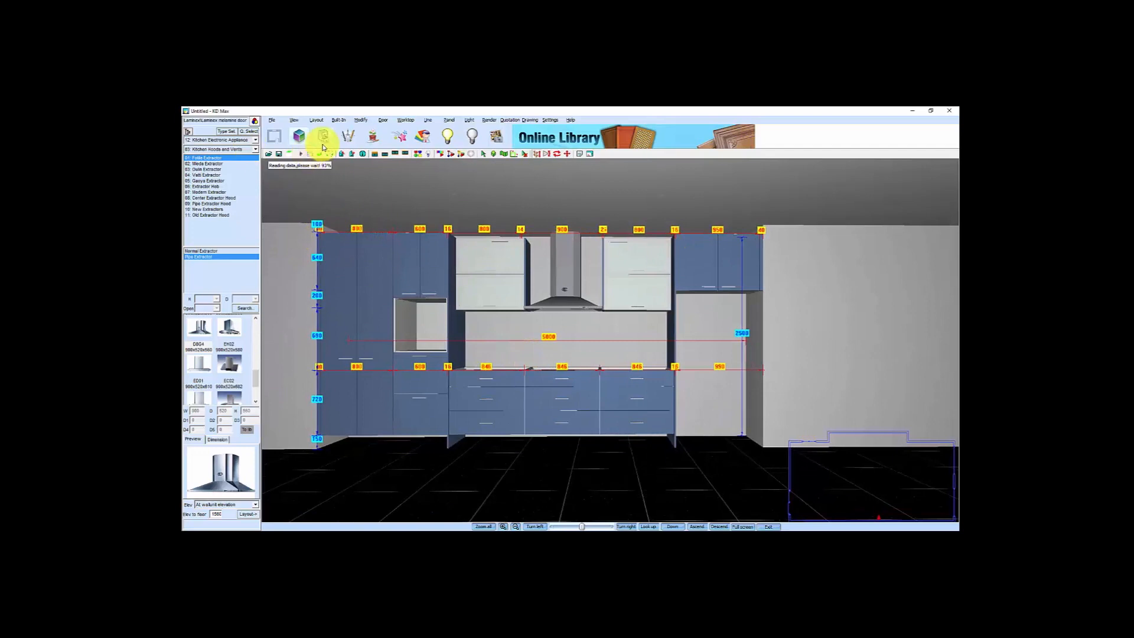
{"action": "left_click", "coordinate": [431, 120]}
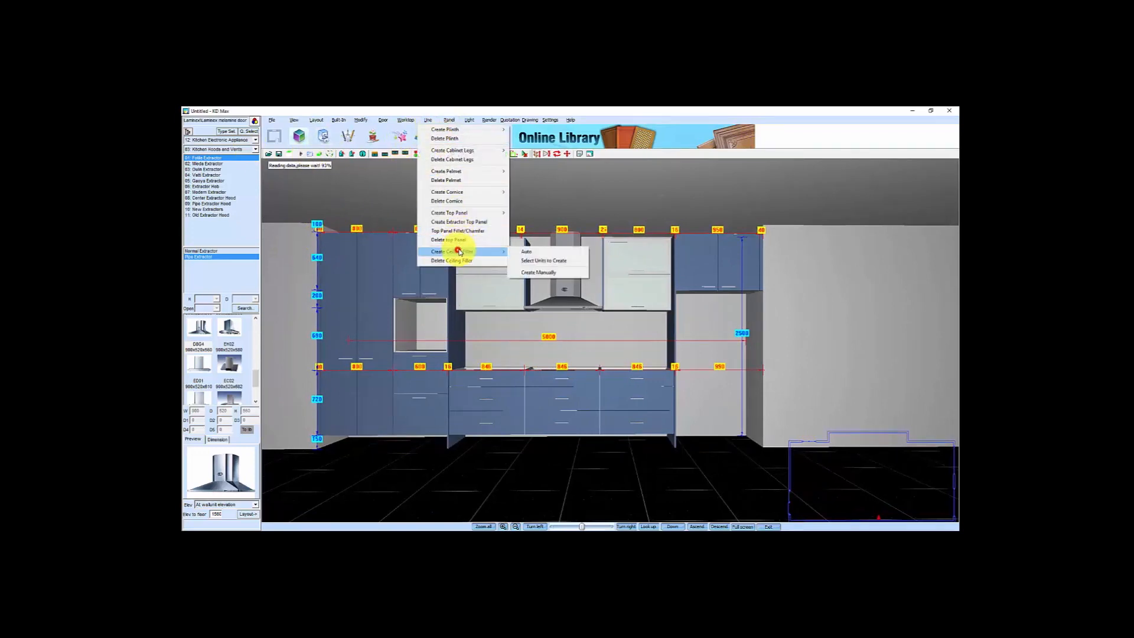
{"action": "mouse_move", "coordinate": [505, 254]}
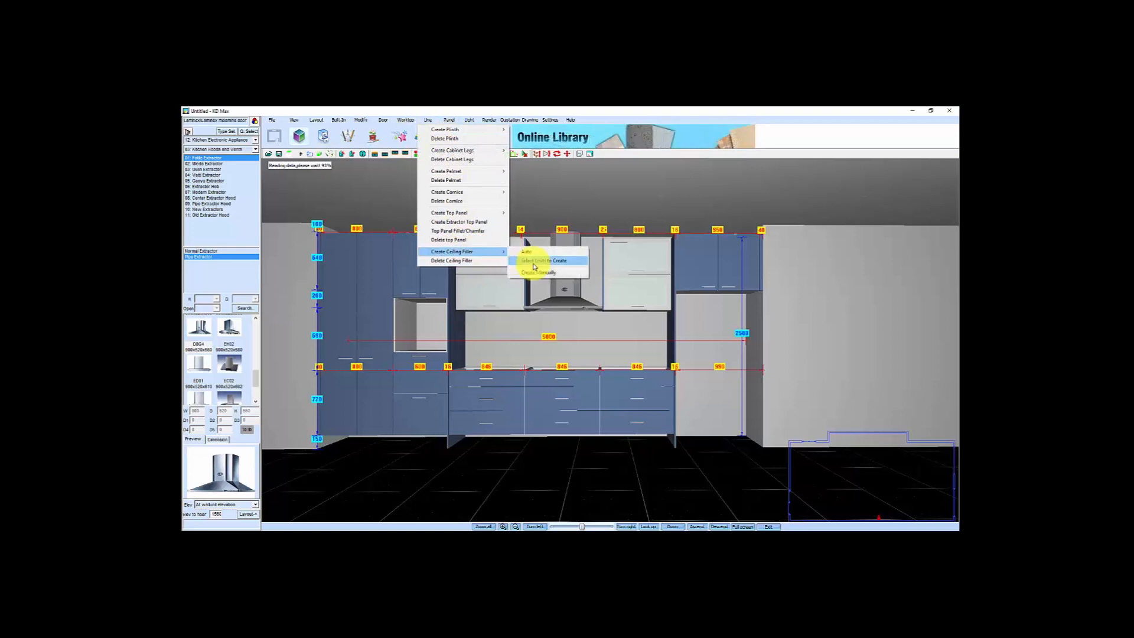
{"action": "left_click", "coordinate": [544, 254]}
{"action": "left_click", "coordinate": [319, 275]}
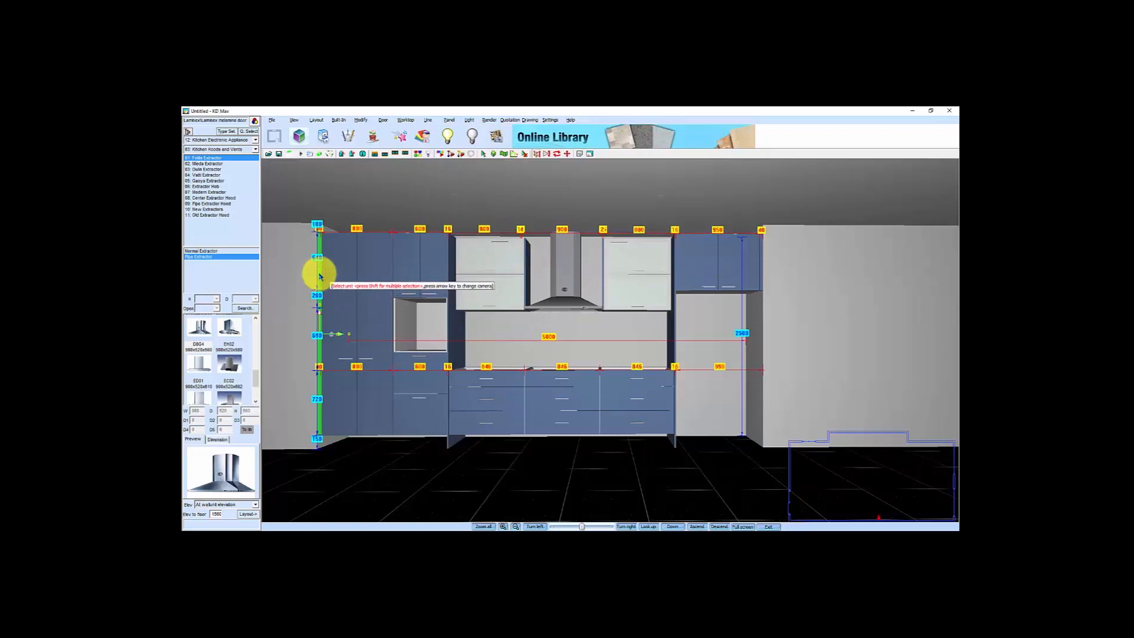
{"action": "left_click", "coordinate": [347, 276]}
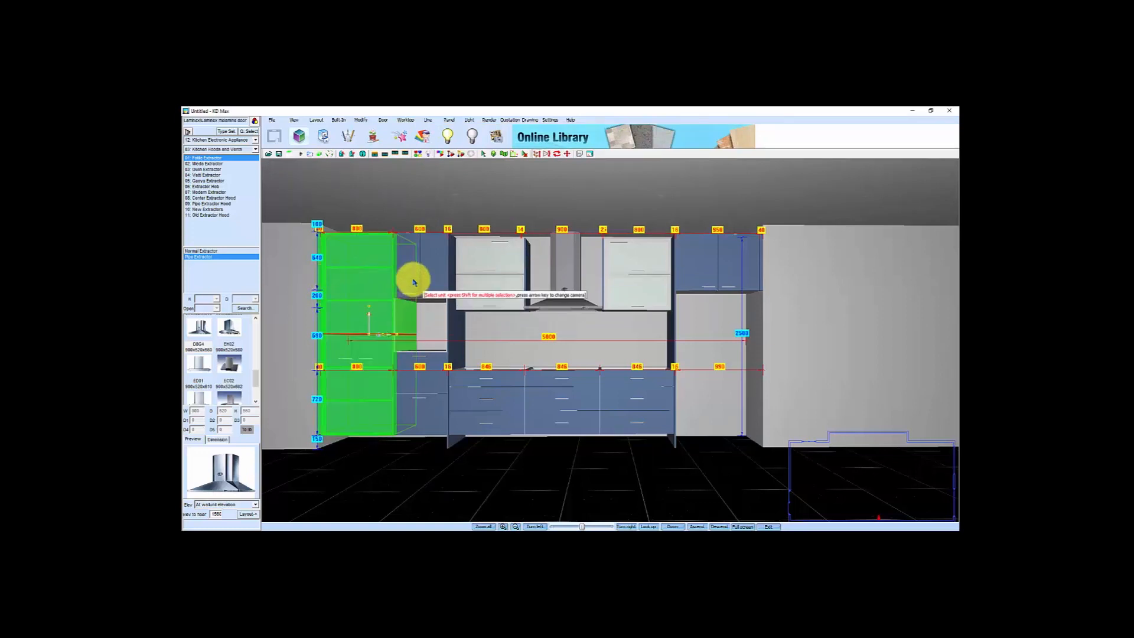
{"action": "left_click", "coordinate": [415, 273], "text": "shift"}
{"action": "left_click", "coordinate": [453, 323], "text": "shift"}
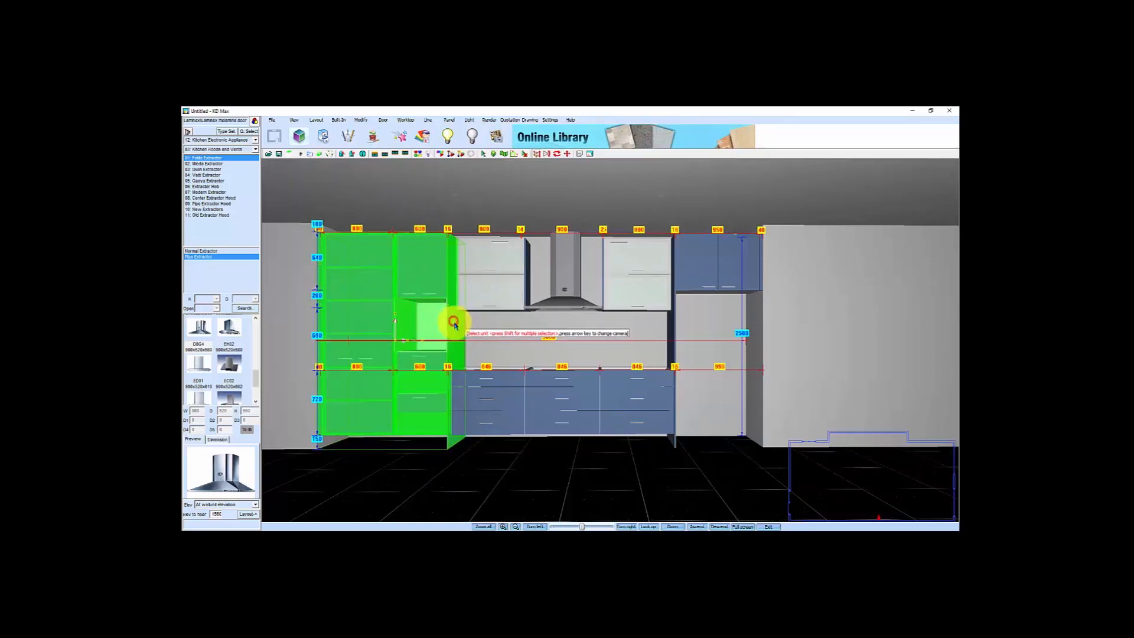
{"action": "left_click", "coordinate": [496, 294], "text": "shift"}
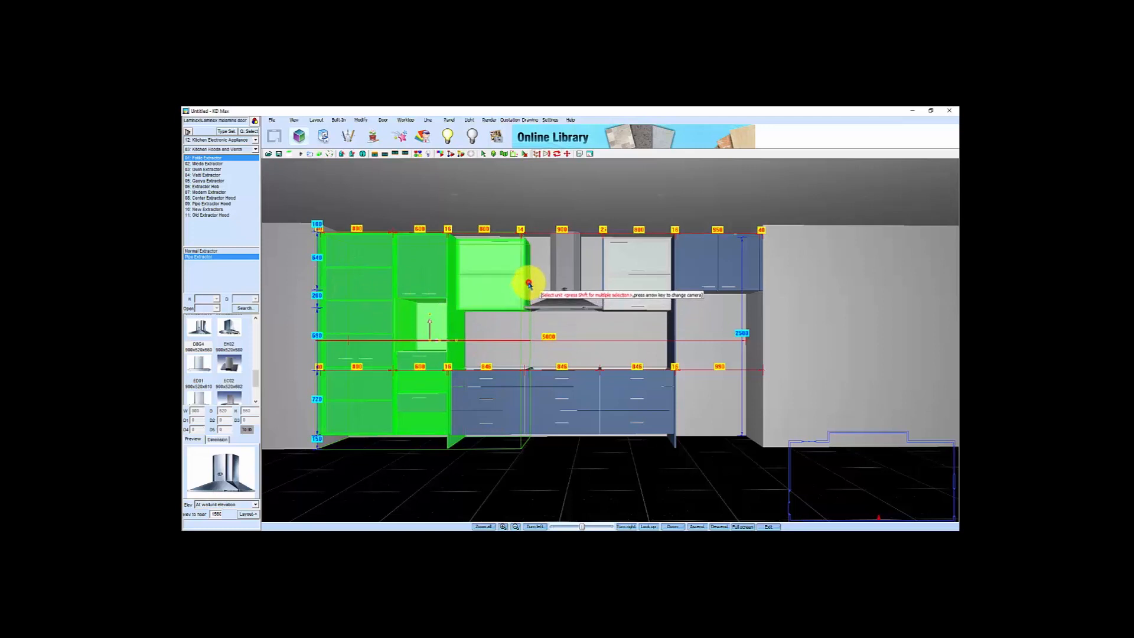
{"action": "left_click", "coordinate": [602, 278], "text": "shift"}
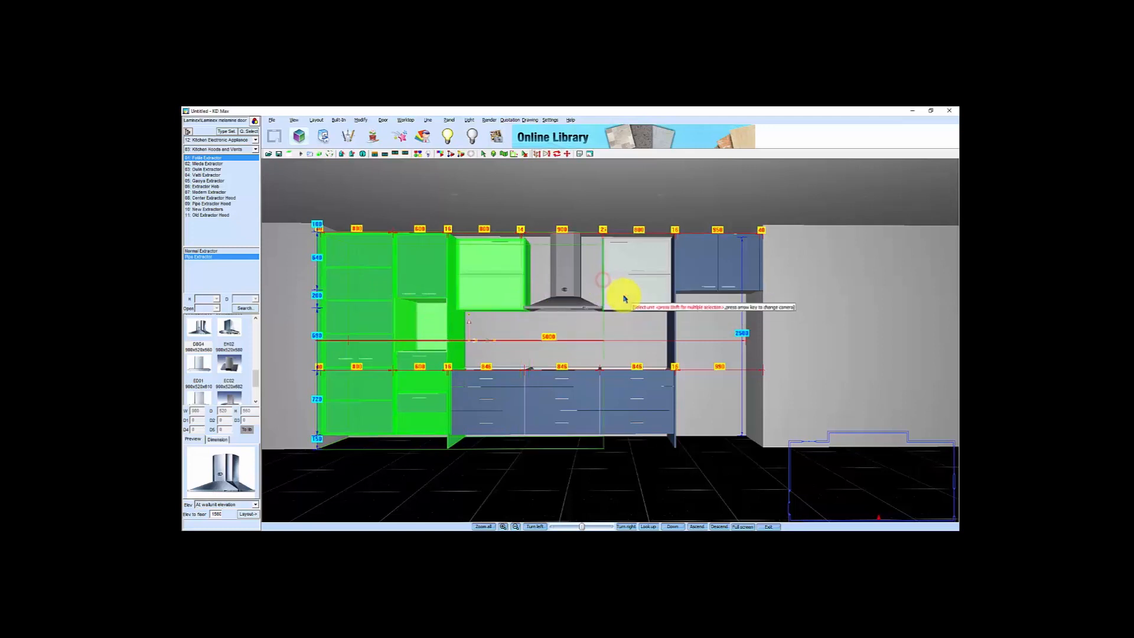
{"action": "left_click", "coordinate": [643, 278], "text": "shift"}
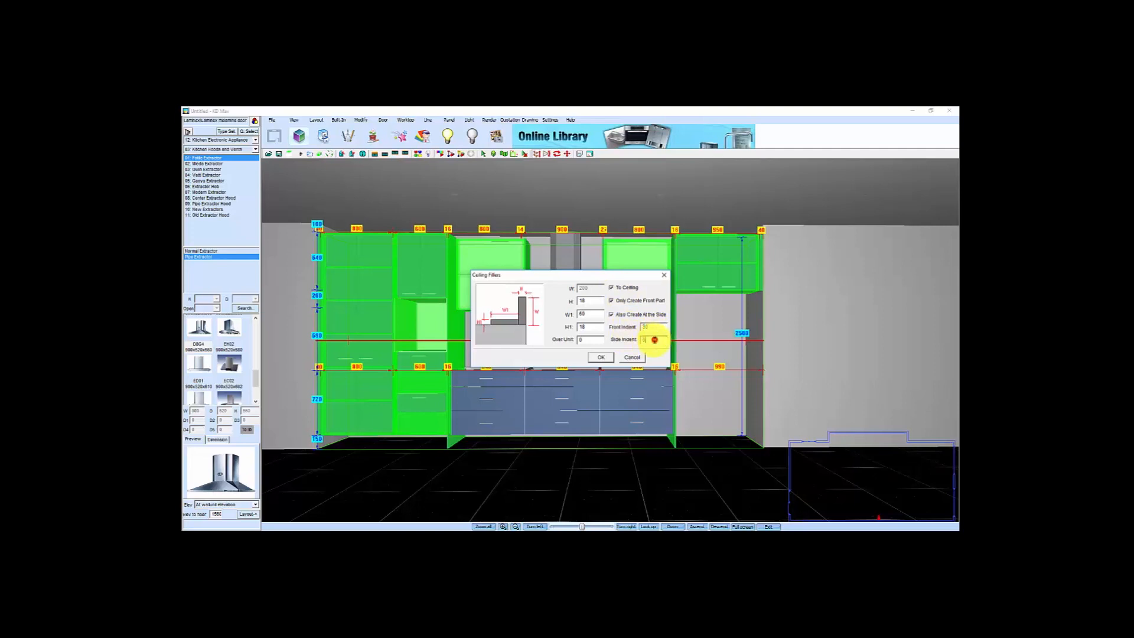
Create the ceiling filler up to the ceiling, front part only and also at the sides, with a 30 front indent and a side indent
{"action": "type", "text": "0"}
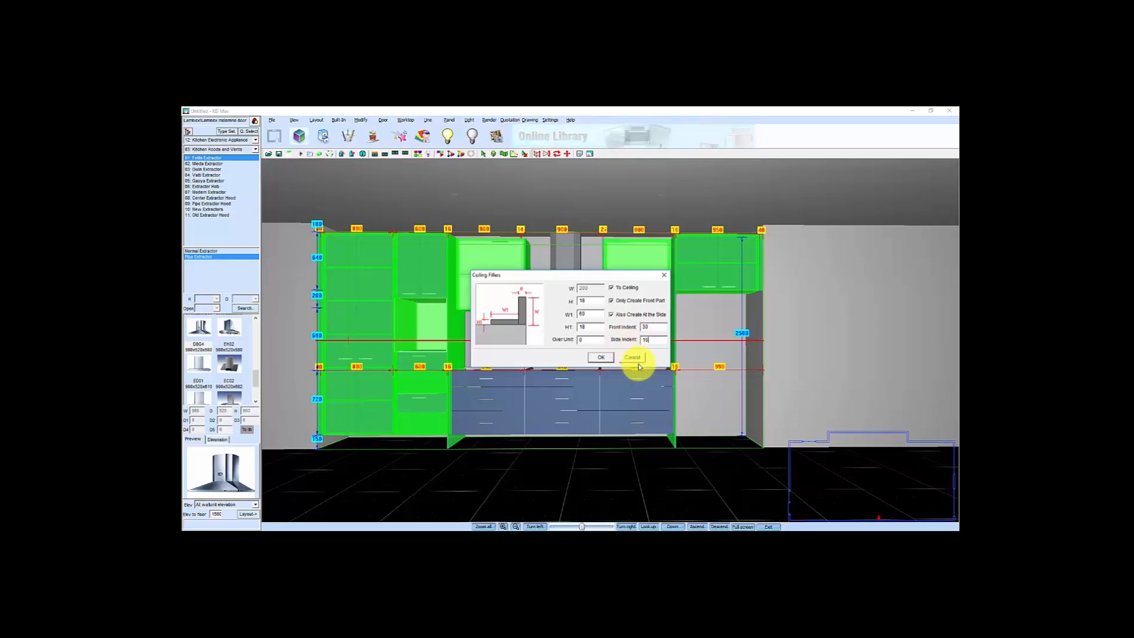
{"action": "left_click", "coordinate": [603, 358]}
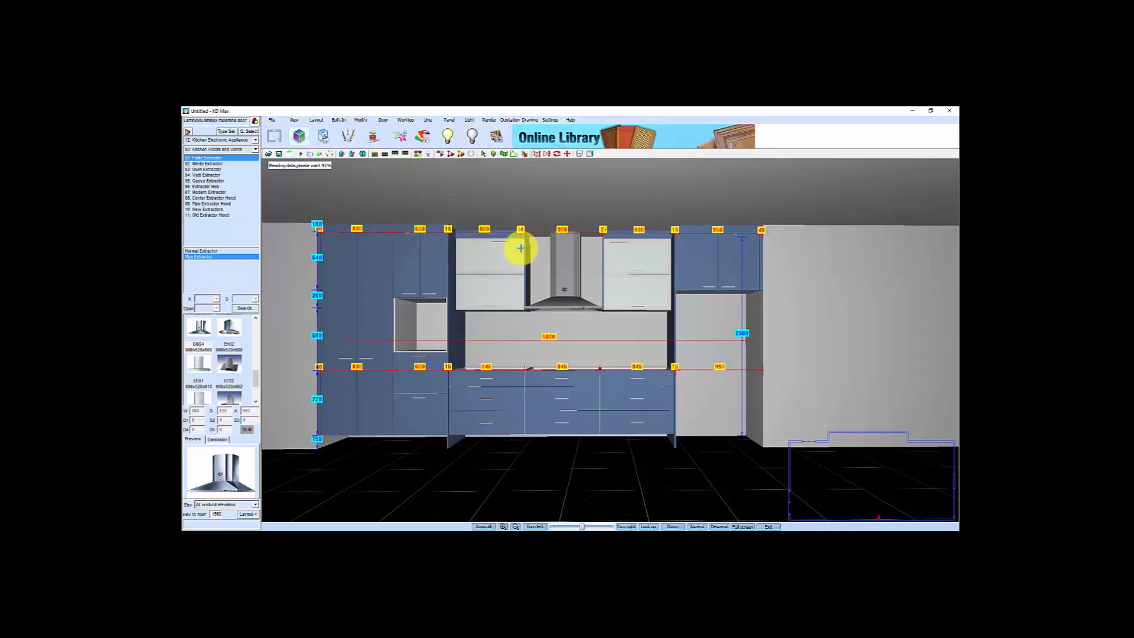
{"action": "scroll", "coordinate": [512, 331], "scroll_direction": "down", "scroll_amount": 3}
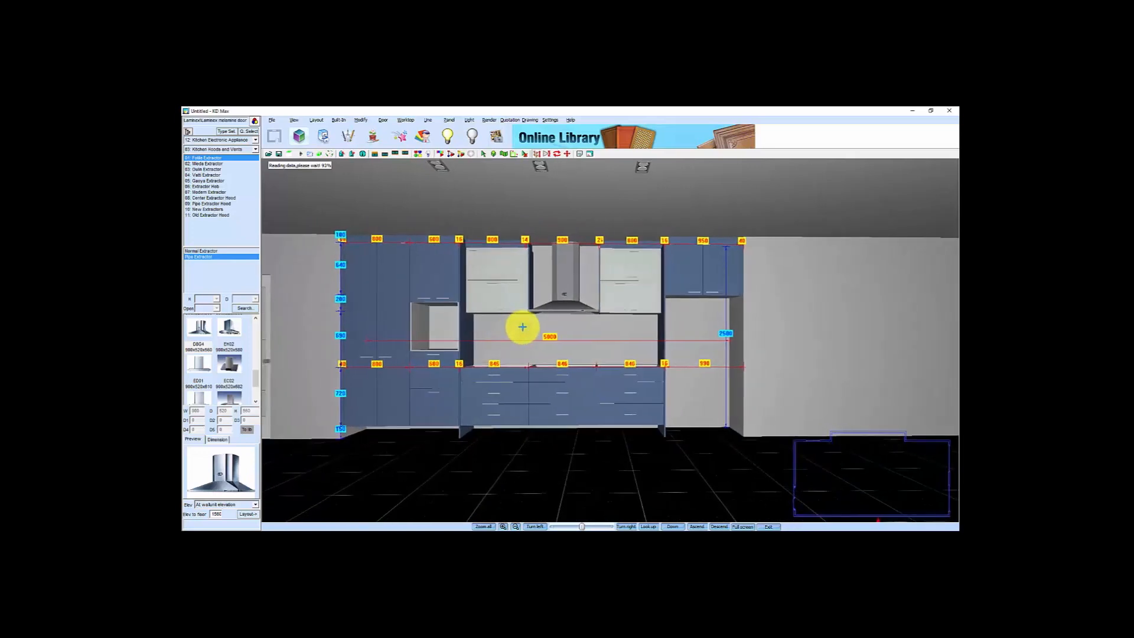
{"action": "scroll", "coordinate": [539, 342], "scroll_direction": "down", "scroll_amount": 1}
{"action": "scroll", "coordinate": [539, 344], "scroll_direction": "up", "scroll_amount": 1}
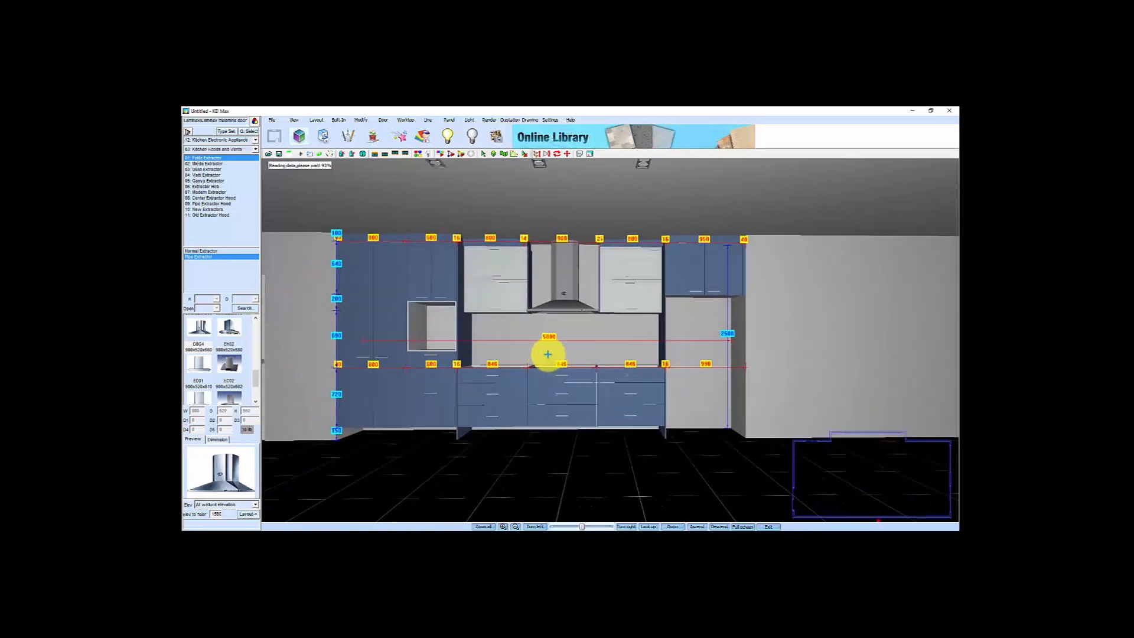
{"action": "left_click_drag", "start_coordinate": [547, 354], "coordinate": [540, 350]}
{"action": "scroll", "coordinate": [540, 352], "scroll_direction": "down", "scroll_amount": 4}
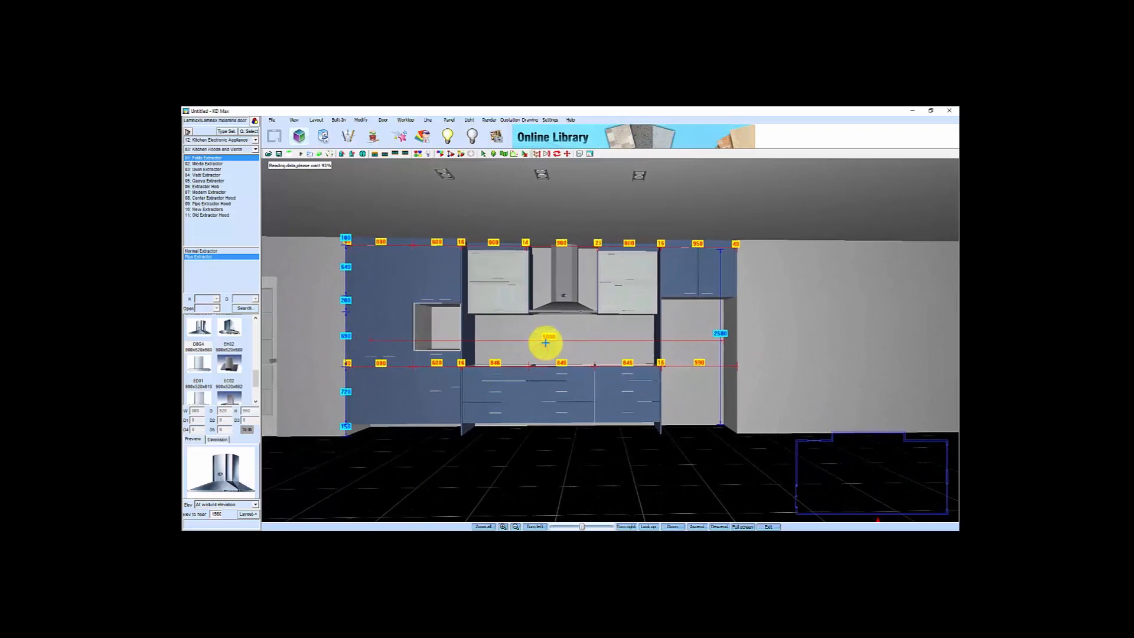
{"action": "scroll", "coordinate": [540, 336], "scroll_direction": "down", "scroll_amount": 3}
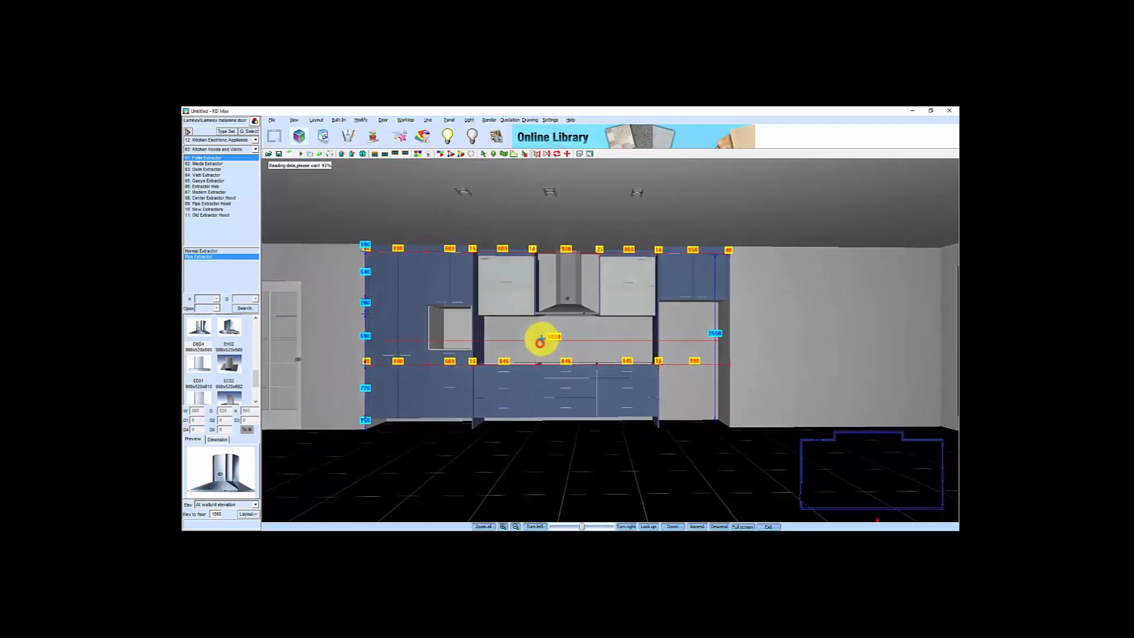
{"action": "scroll", "coordinate": [537, 348], "scroll_direction": "down", "scroll_amount": 3}
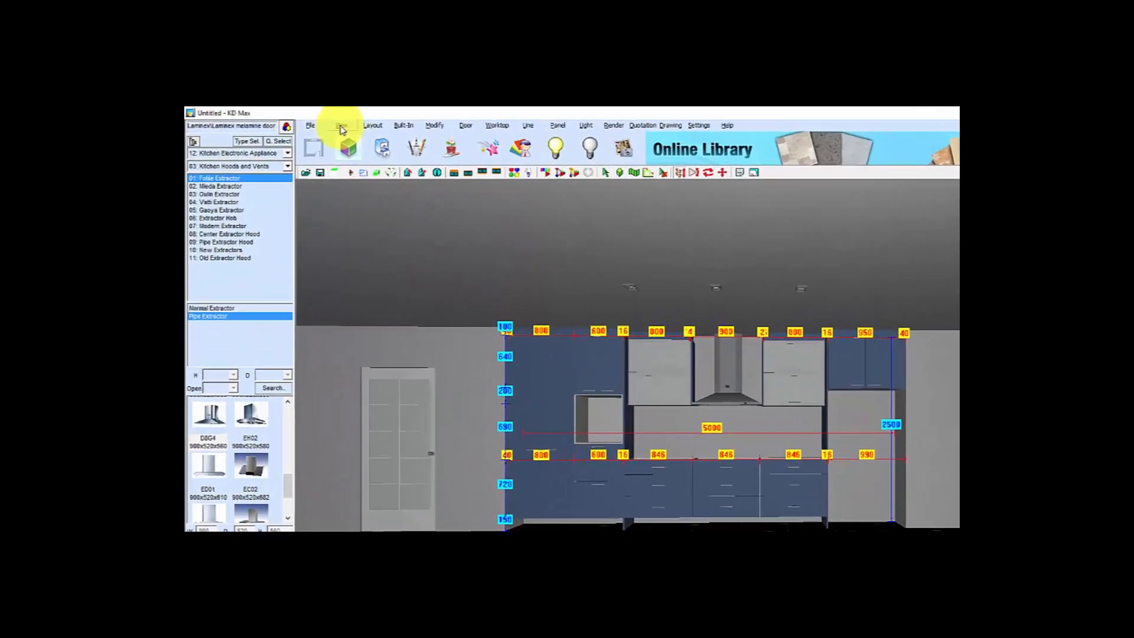
Switch to the top view and choose the base unit with three equal drawers from the product styles
{"action": "left_click", "coordinate": [341, 130]}
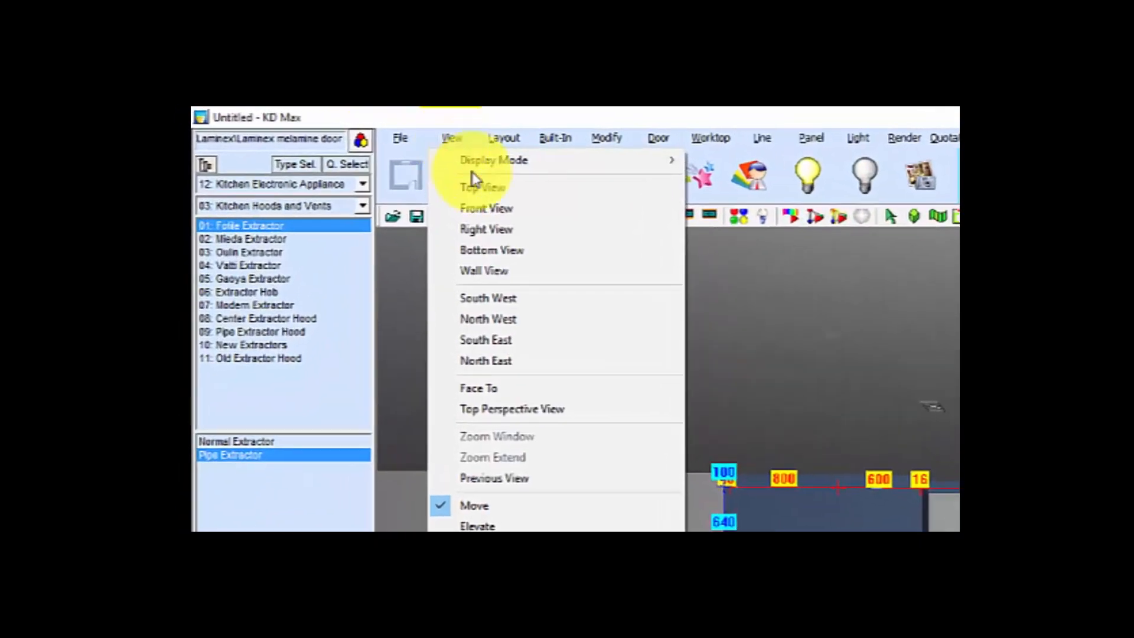
{"action": "left_click", "coordinate": [365, 156]}
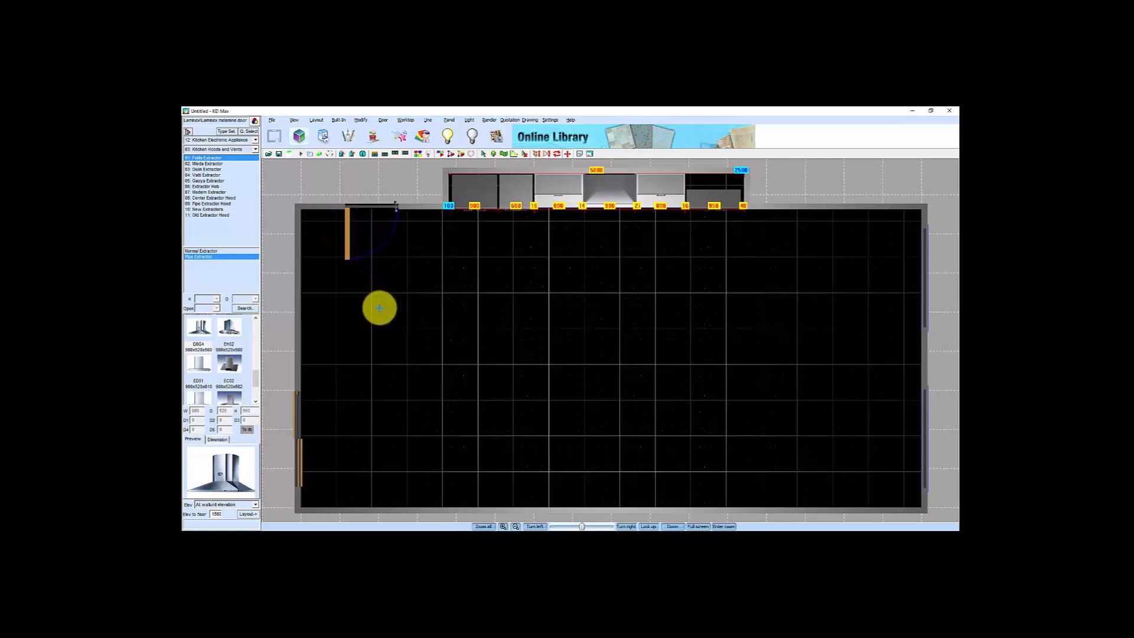
{"action": "left_click", "coordinate": [226, 132]}
{"action": "left_click", "coordinate": [384, 202]}
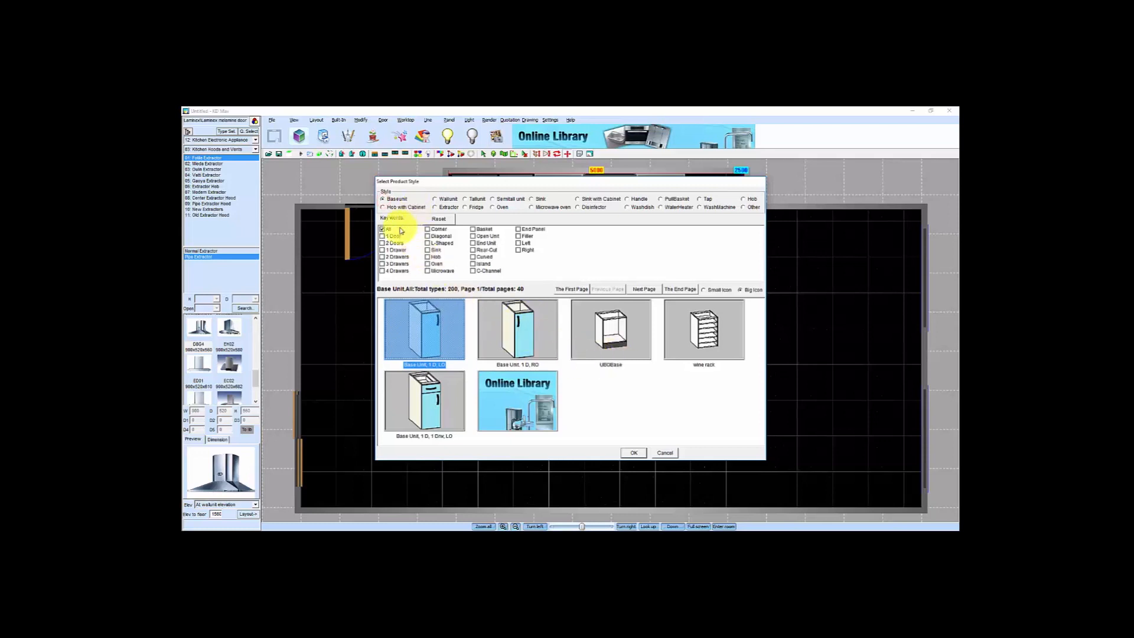
{"action": "left_click", "coordinate": [385, 264]}
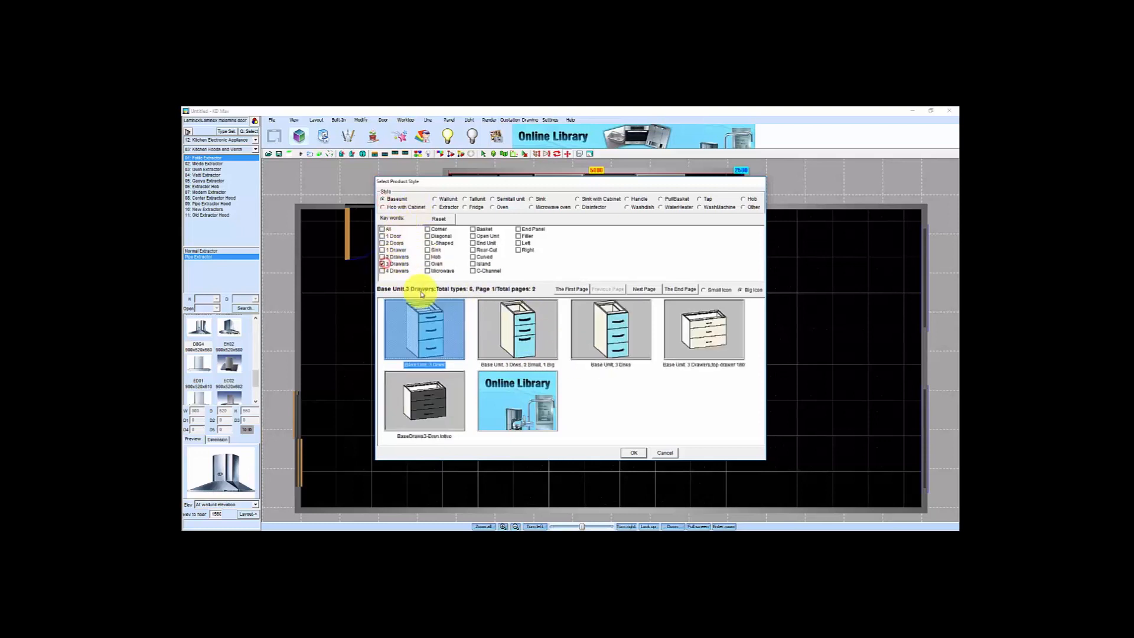
{"action": "left_click", "coordinate": [632, 402]}
{"action": "left_click", "coordinate": [614, 354]}
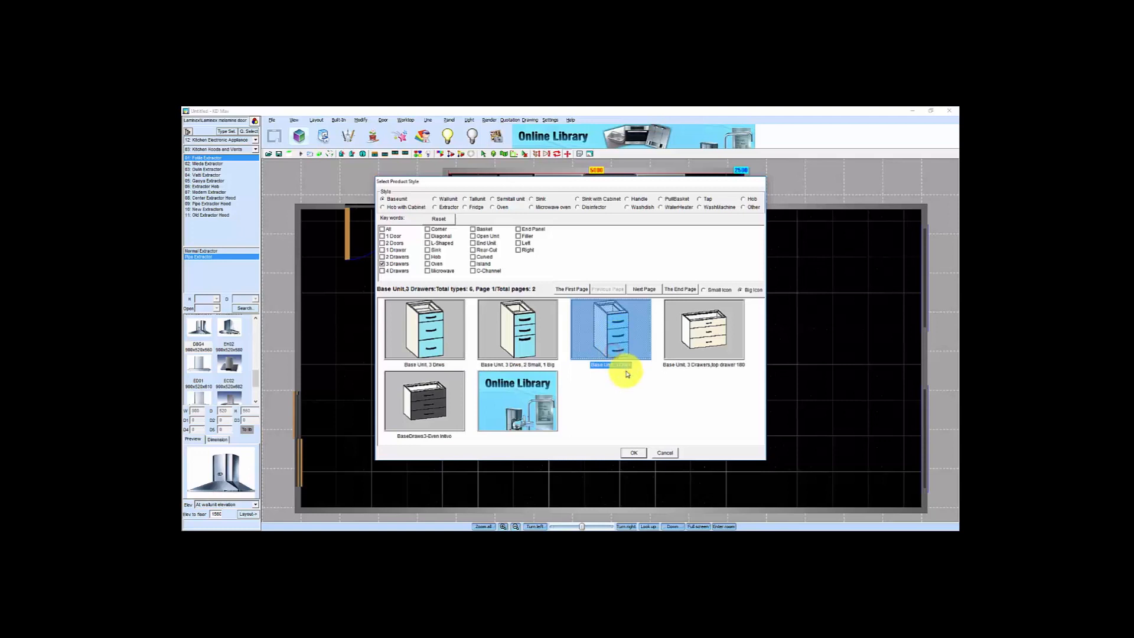
{"action": "left_click", "coordinate": [635, 453]}
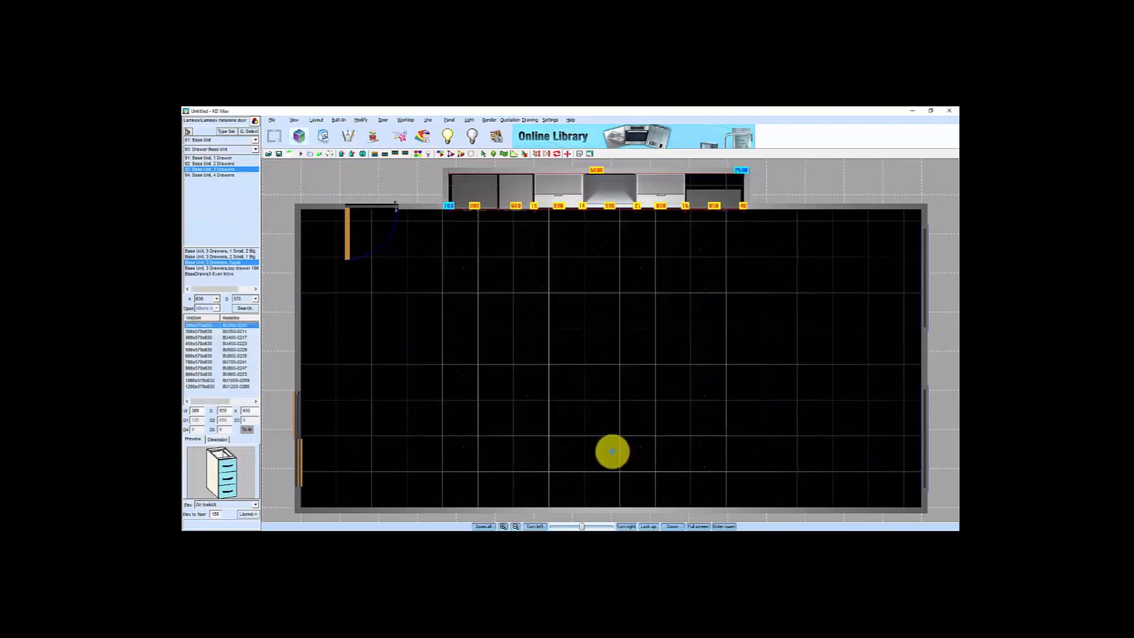
Place the three-drawer base unit, 800 wide and 720 high, on the open floor opposite the fridge opening, rotated to face the cabinet wall
{"action": "left_click", "coordinate": [197, 410]}
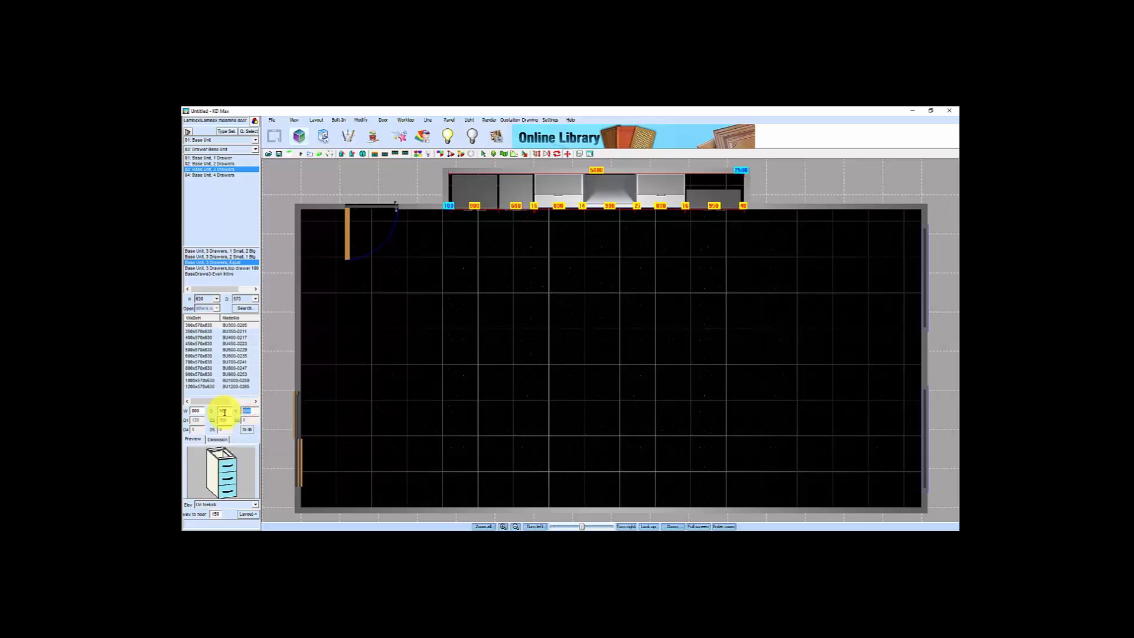
{"action": "left_click", "coordinate": [247, 515]}
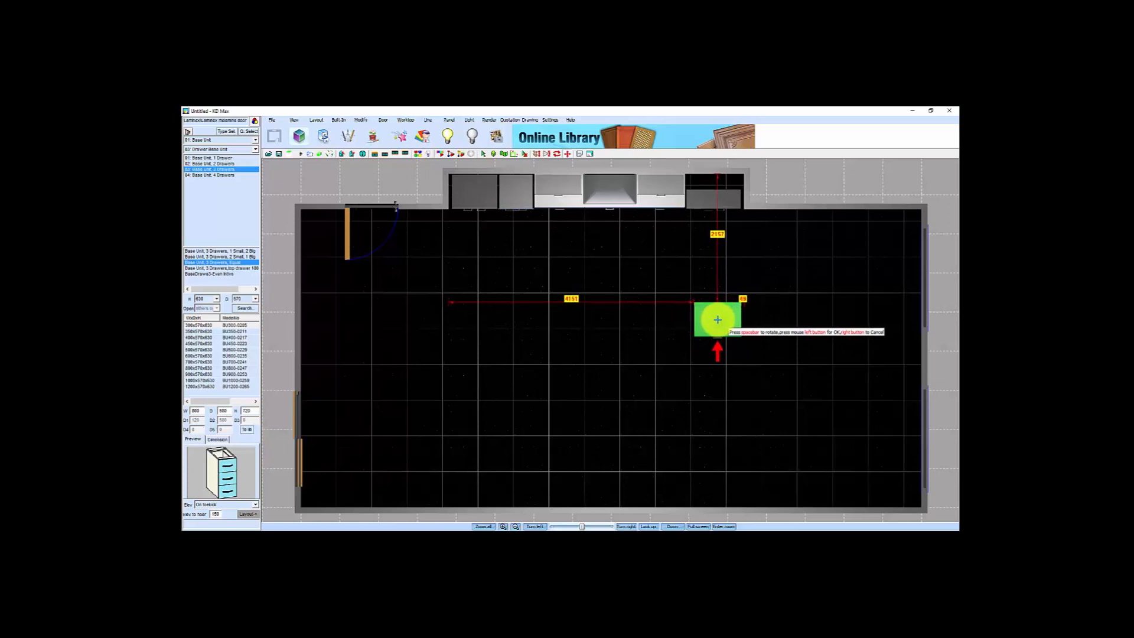
{"action": "key", "text": "space"}
{"action": "key", "text": "space"}
{"action": "key", "text": "space"}
{"action": "key", "text": "space"}
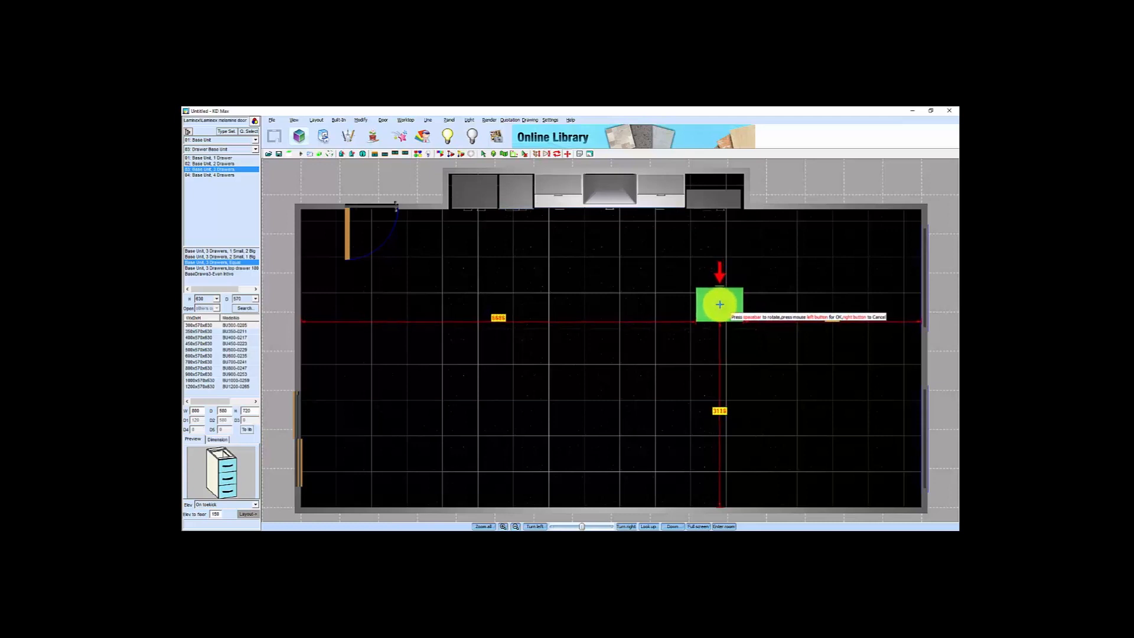
{"action": "left_click", "coordinate": [717, 305]}
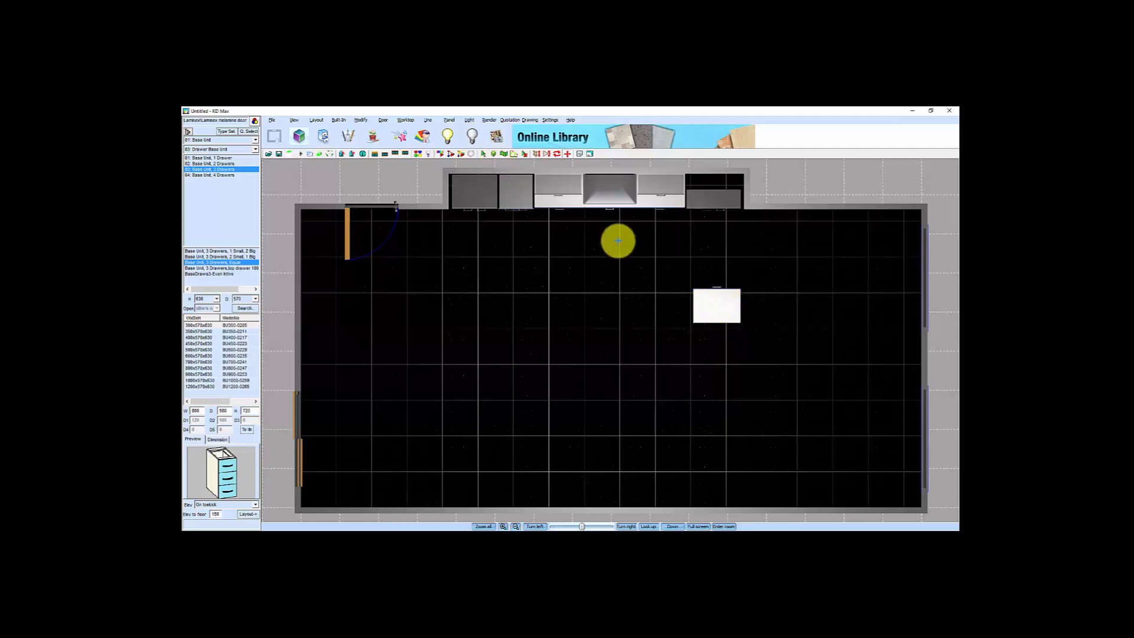
Query the island base unit's distance to the back wall and move the unit 200 in towards it
{"action": "right_click", "coordinate": [722, 303]}
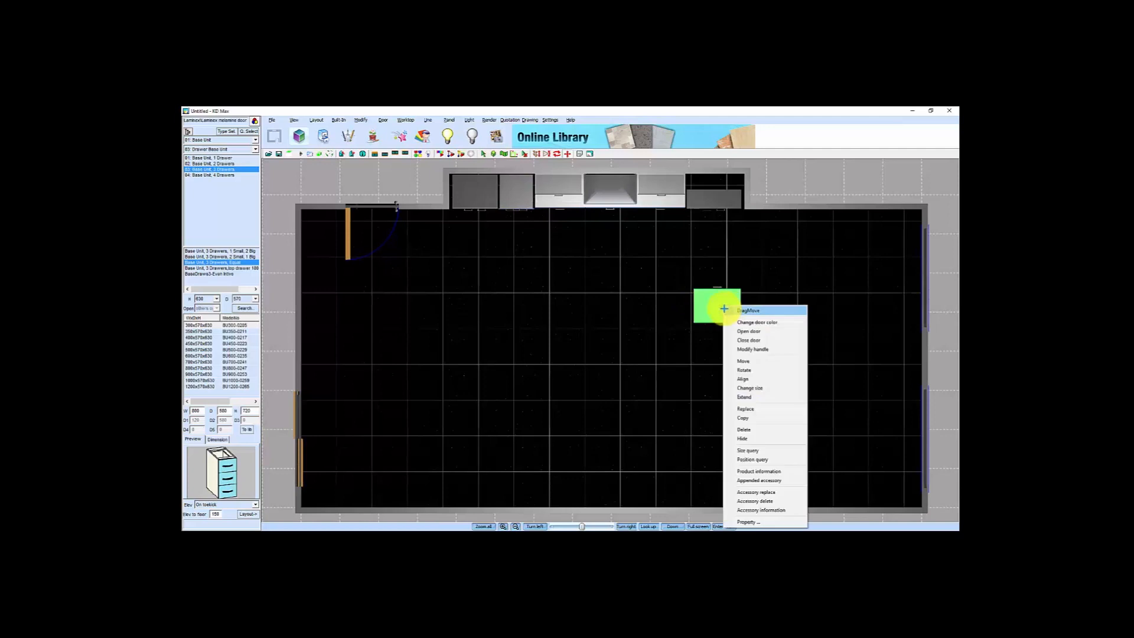
{"action": "left_click", "coordinate": [756, 458]}
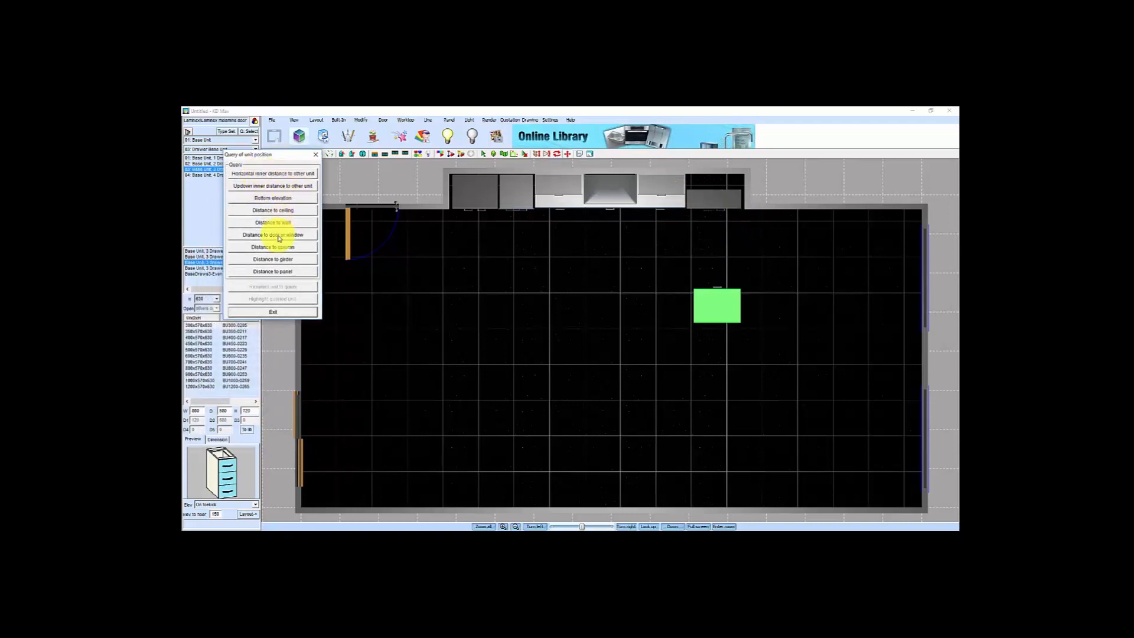
{"action": "left_click", "coordinate": [279, 224]}
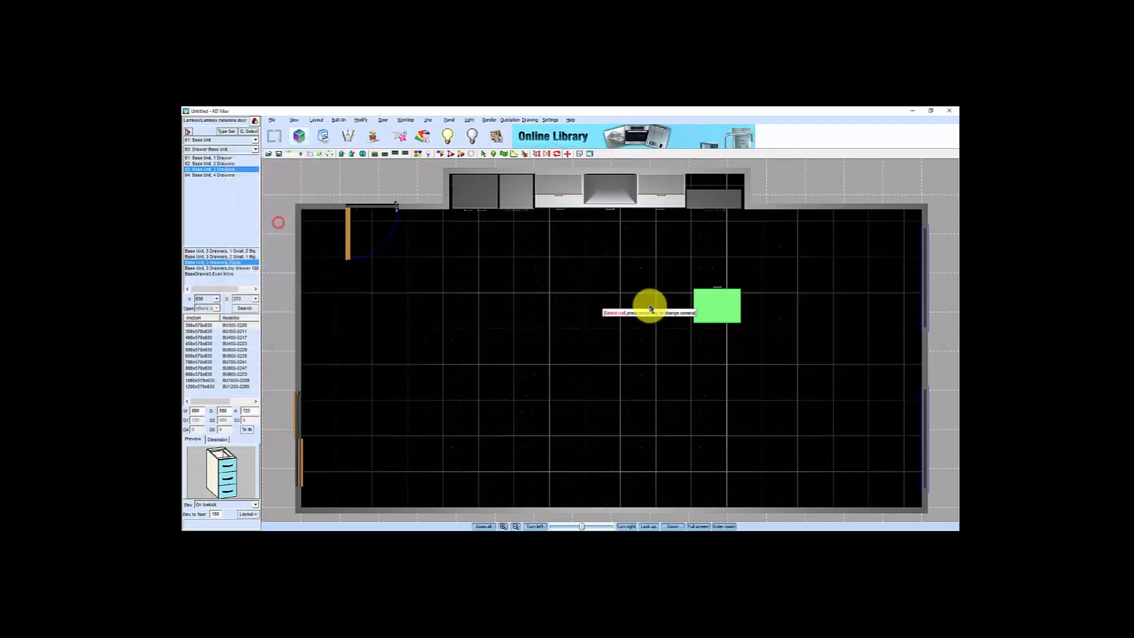
{"action": "left_click", "coordinate": [766, 208]}
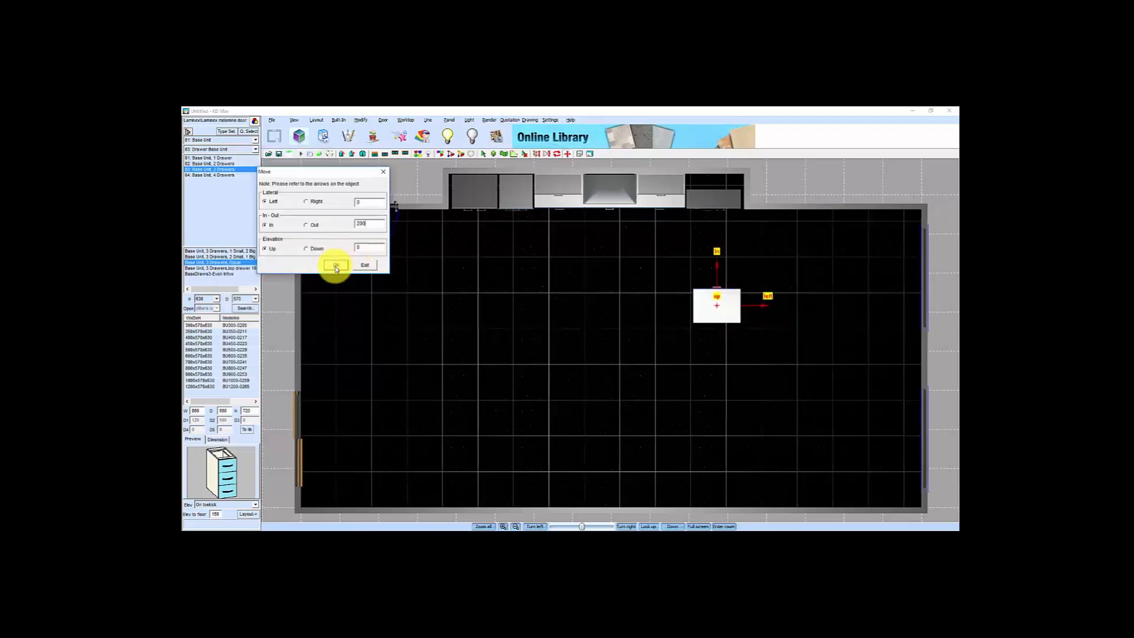
{"action": "left_click", "coordinate": [335, 265]}
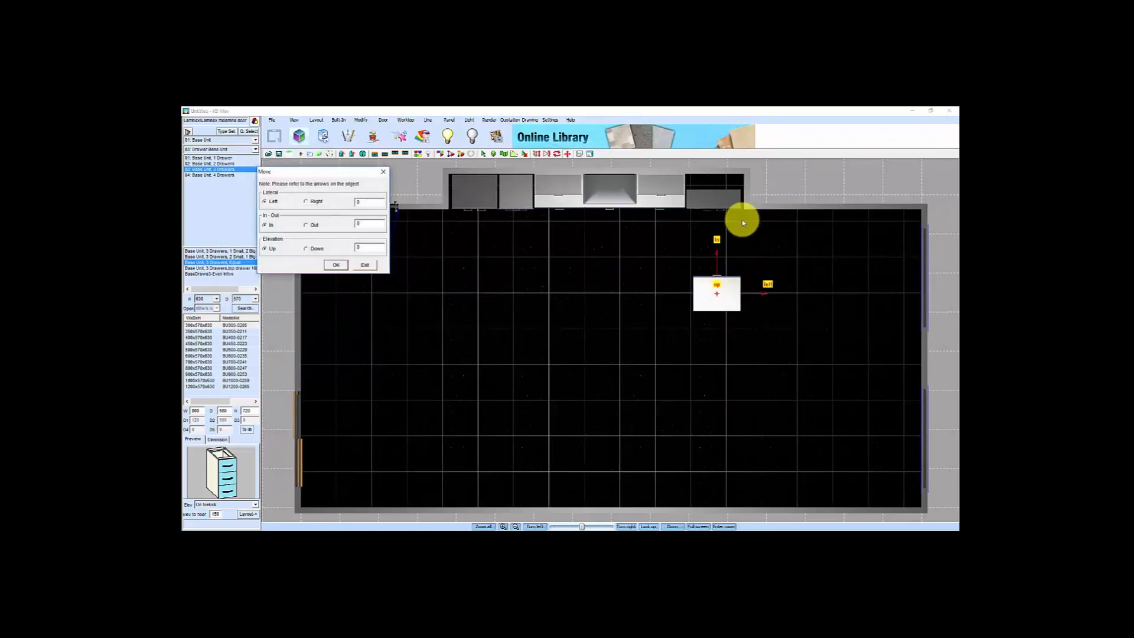
{"action": "left_click", "coordinate": [365, 265]}
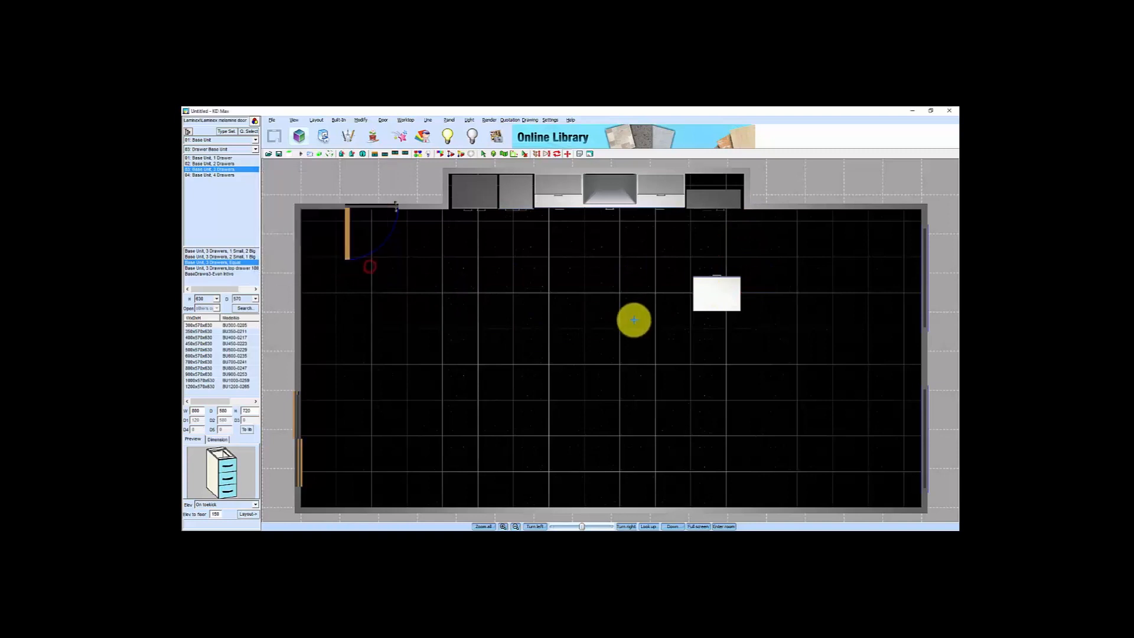
Query the moved island base unit's distance to the back wall again and close the position query
{"action": "right_click", "coordinate": [733, 287]}
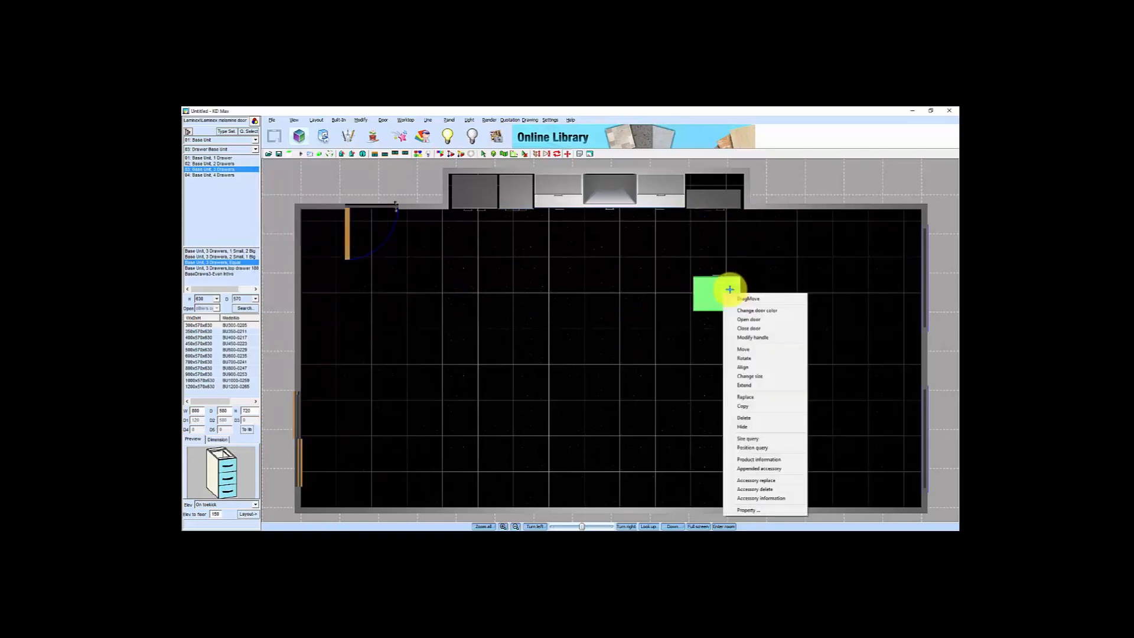
{"action": "left_click", "coordinate": [758, 447]}
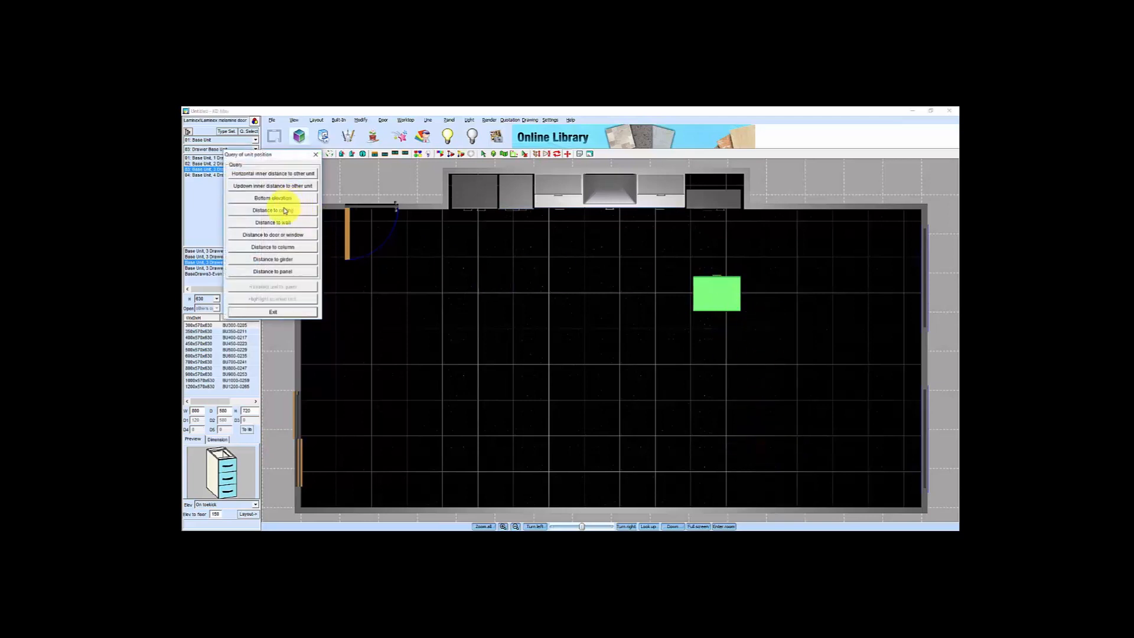
{"action": "left_click", "coordinate": [278, 222]}
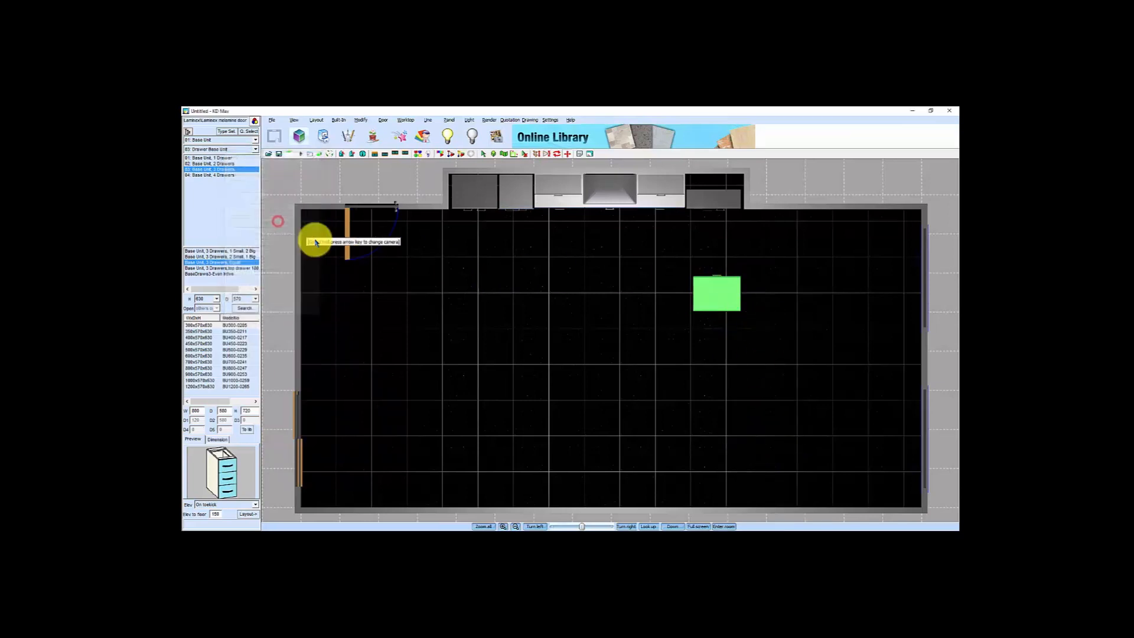
{"action": "left_click", "coordinate": [775, 209]}
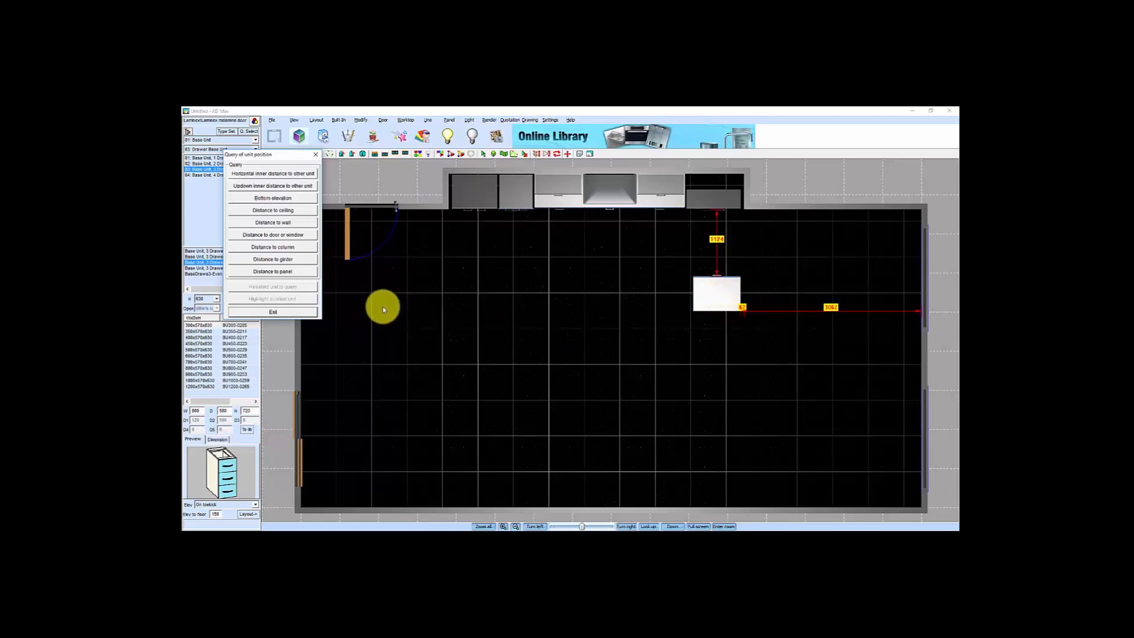
{"action": "left_click", "coordinate": [272, 312]}
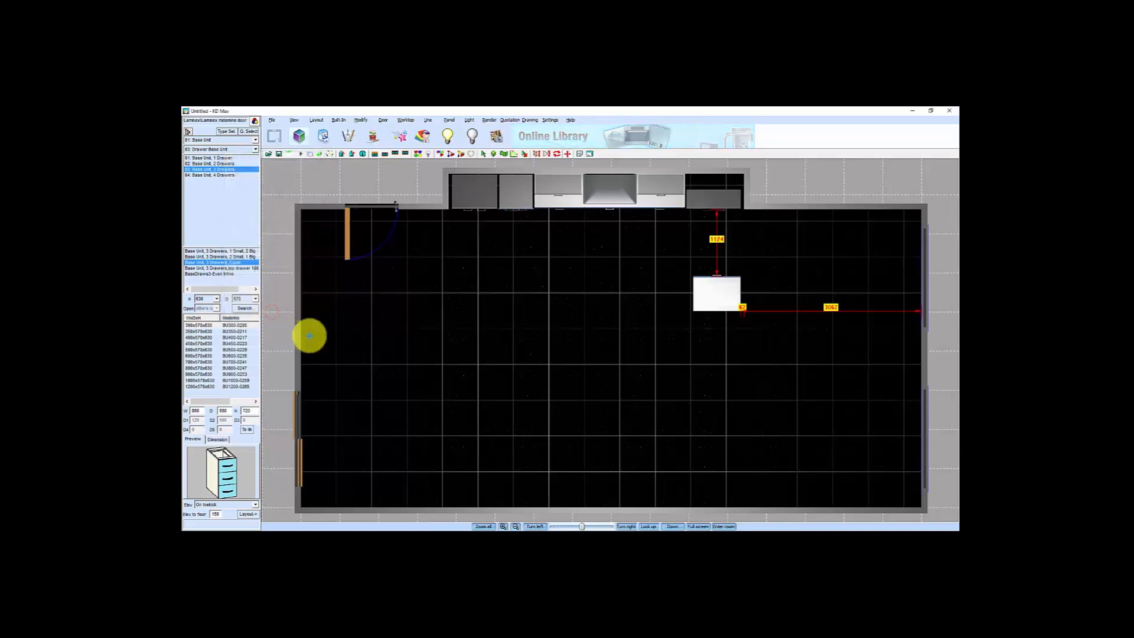
Return to the perspective room view and examine the island base unit's position in front of the cabinet wall
{"action": "left_click", "coordinate": [616, 334]}
{"action": "mouse_move", "coordinate": [605, 342]}
{"action": "left_mouse_down"}
{"action": "mouse_move", "coordinate": [590, 317]}
{"action": "mouse_move", "coordinate": [577, 311]}
{"action": "mouse_move", "coordinate": [577, 323]}
{"action": "left_mouse_up"}
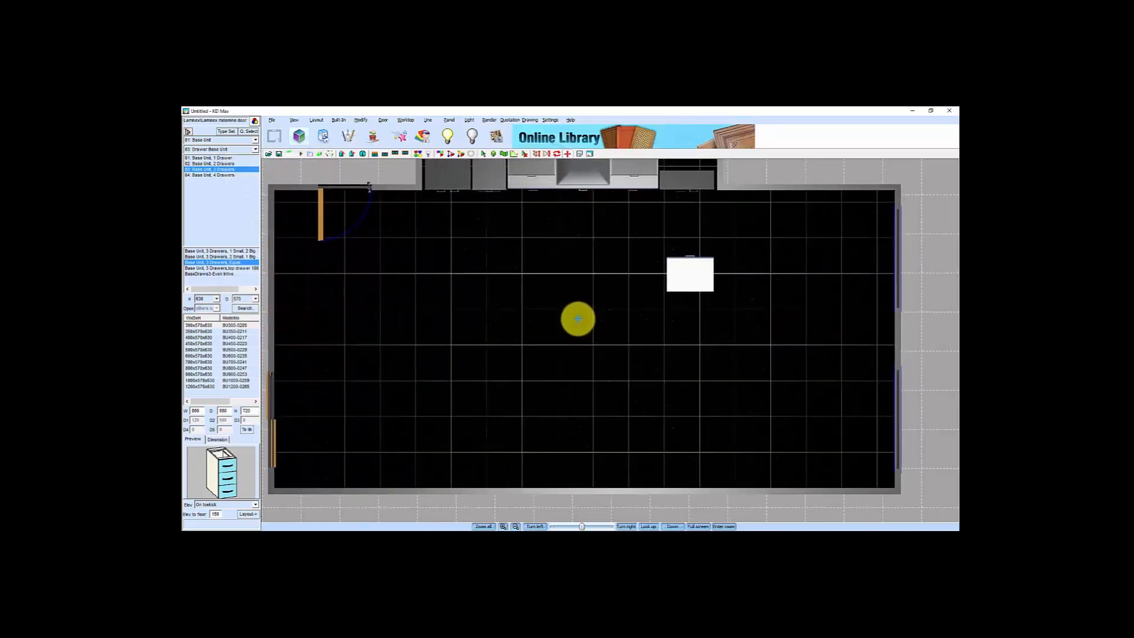
{"action": "left_click", "coordinate": [330, 155]}
{"action": "left_click", "coordinate": [553, 349]}
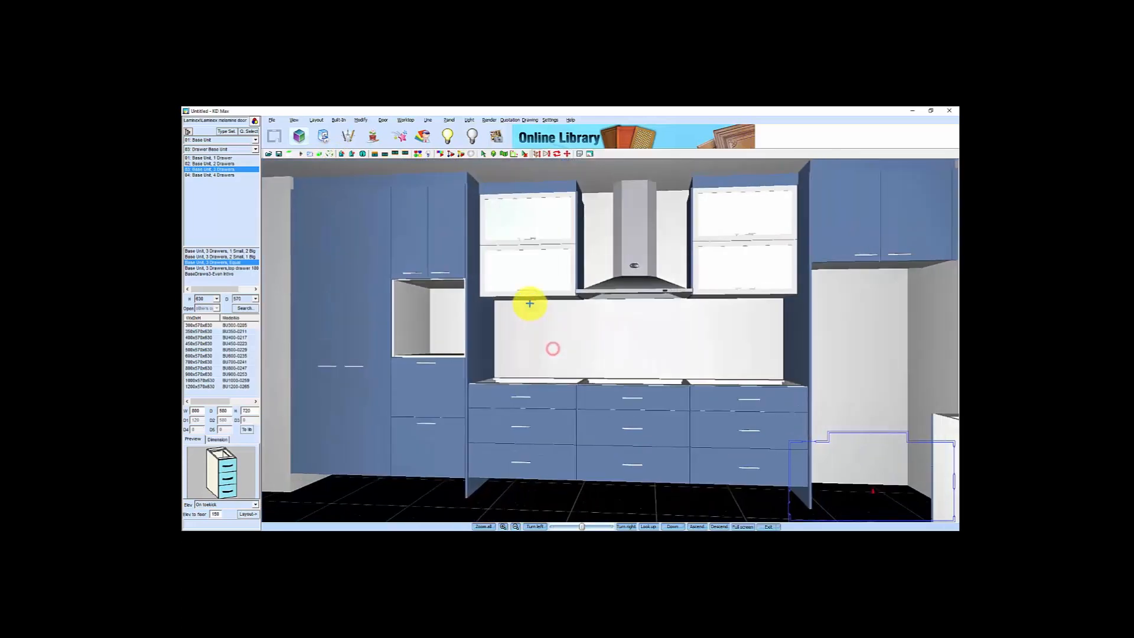
{"action": "scroll", "coordinate": [530, 303], "scroll_direction": "down", "scroll_amount": 5}
{"action": "left_click_drag", "start_coordinate": [506, 267], "coordinate": [433, 230]}
{"action": "scroll", "coordinate": [433, 221], "scroll_direction": "down", "scroll_amount": 2}
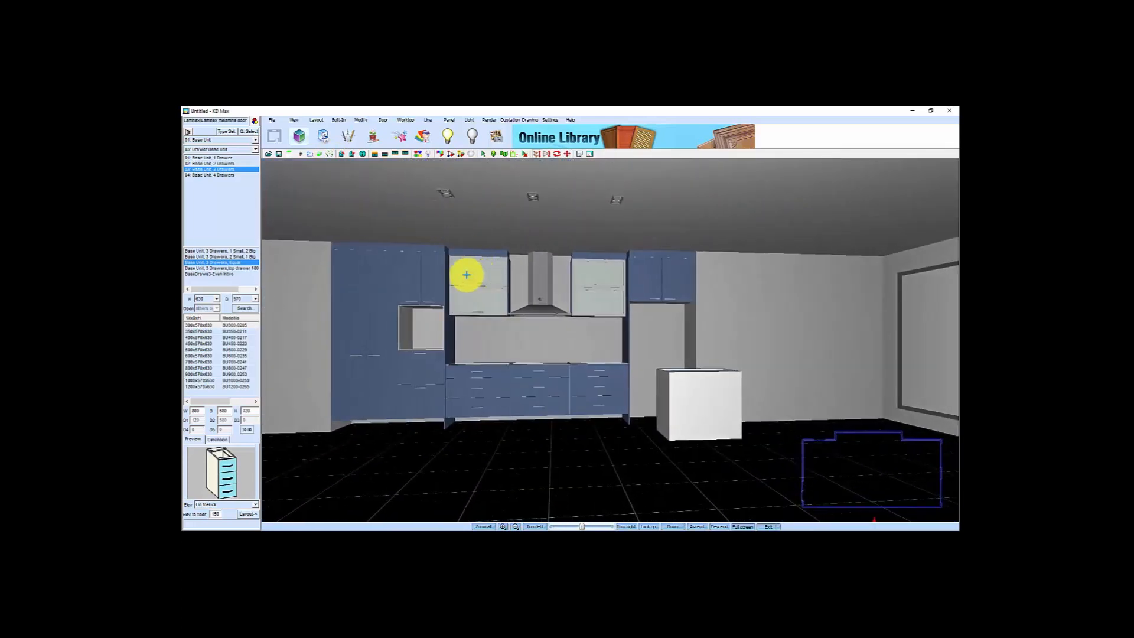
{"action": "scroll", "coordinate": [548, 365], "scroll_direction": "down", "scroll_amount": 2}
{"action": "left_click_drag", "start_coordinate": [550, 368], "coordinate": [570, 384]}
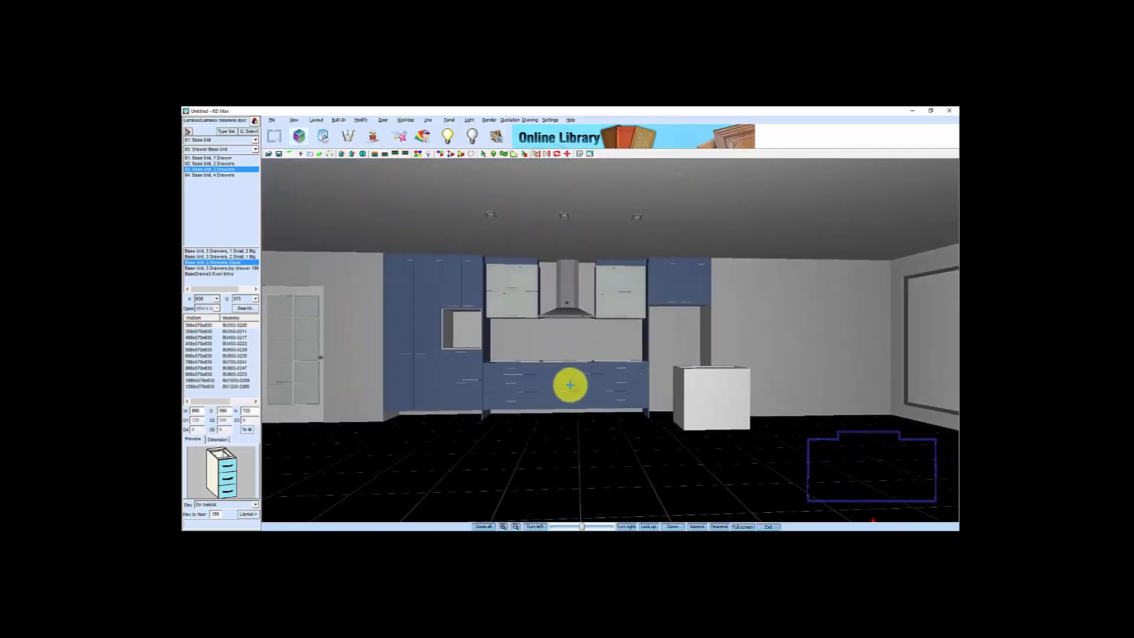
{"action": "scroll", "coordinate": [577, 405], "scroll_direction": "up", "scroll_amount": 3}
{"action": "left_click", "coordinate": [564, 404]}
{"action": "scroll", "coordinate": [567, 396], "scroll_direction": "down", "scroll_amount": 1}
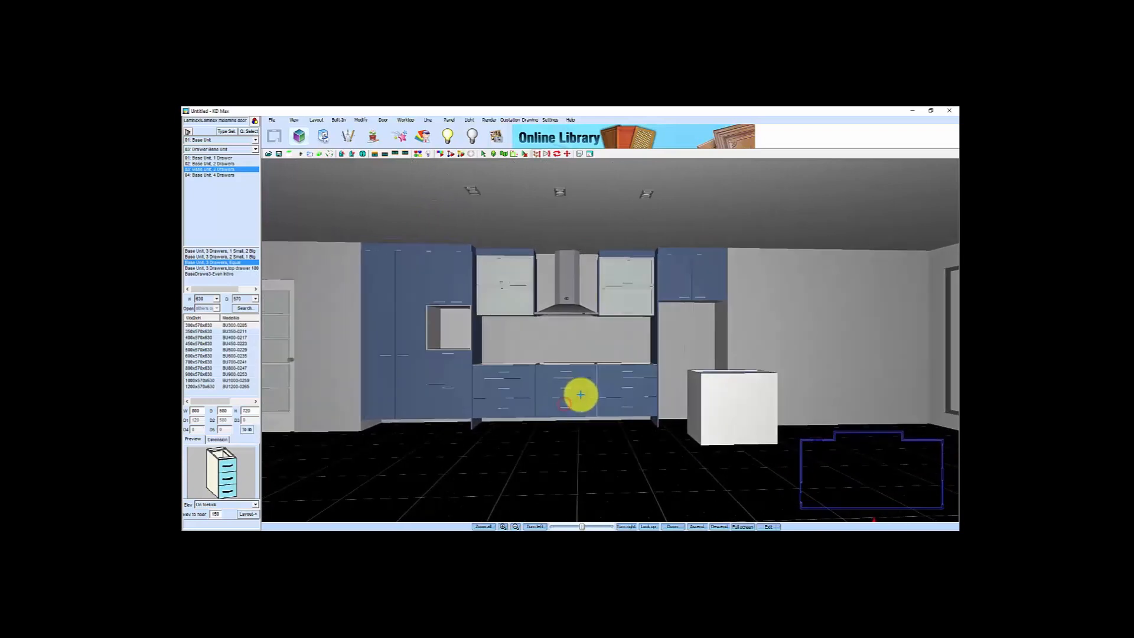
Choose the base end panel, 16 wide and 720 high, and place it against the left side of the island base unit
{"action": "left_click", "coordinate": [227, 132]}
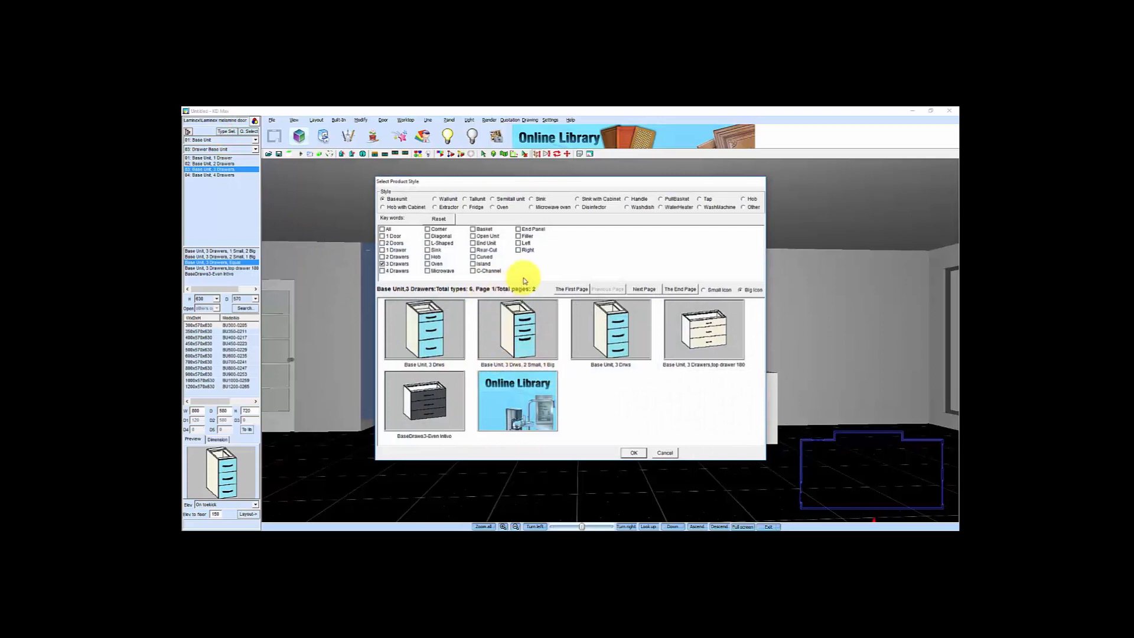
{"action": "left_click", "coordinate": [518, 230]}
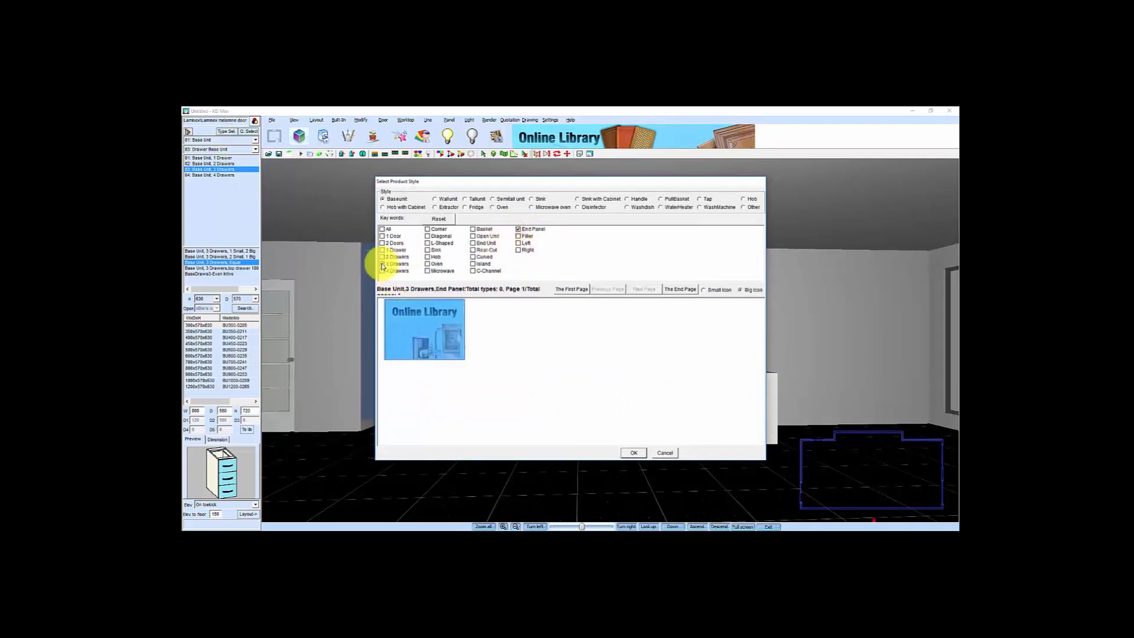
{"action": "left_click", "coordinate": [382, 264]}
{"action": "left_click", "coordinate": [643, 454]}
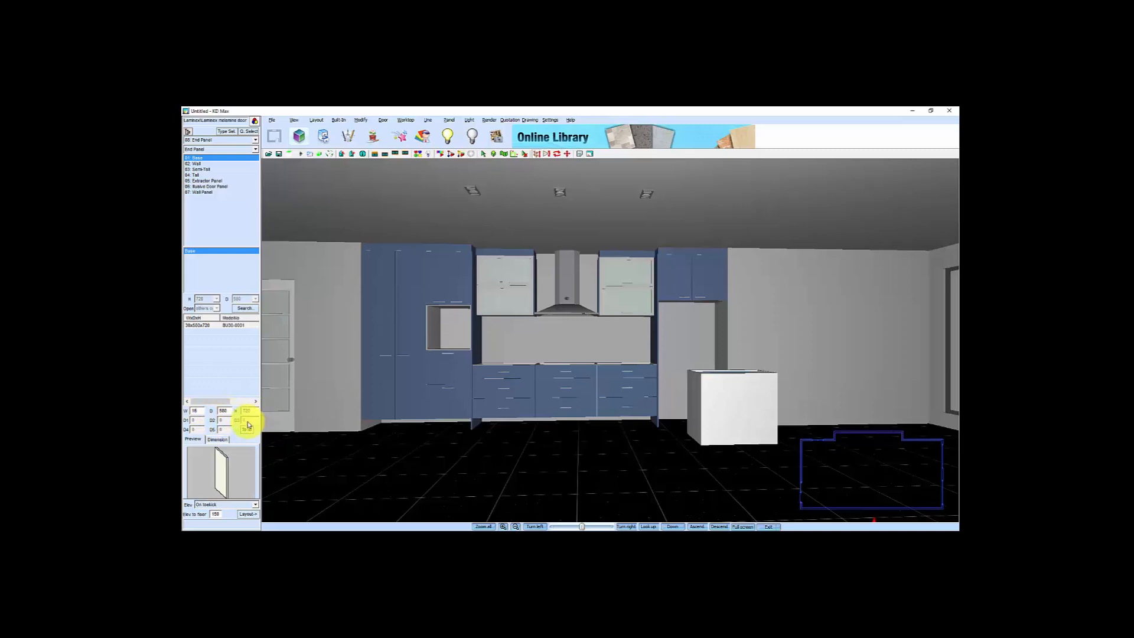
{"action": "left_click", "coordinate": [251, 515]}
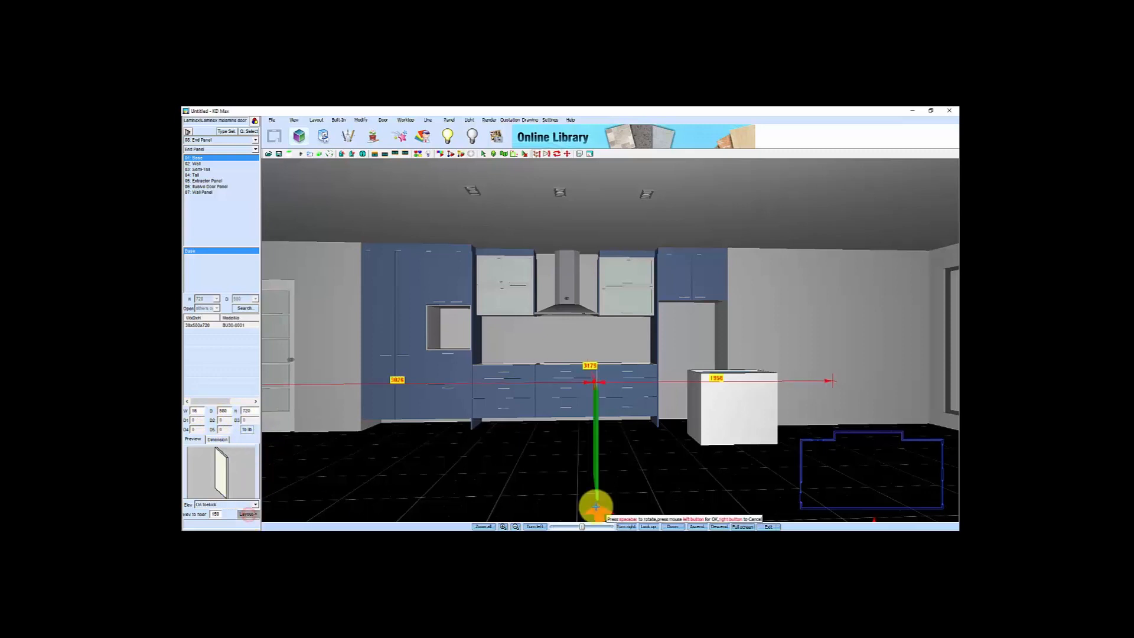
{"action": "left_click", "coordinate": [696, 430]}
{"action": "scroll", "coordinate": [696, 430], "scroll_direction": "up", "scroll_amount": 3}
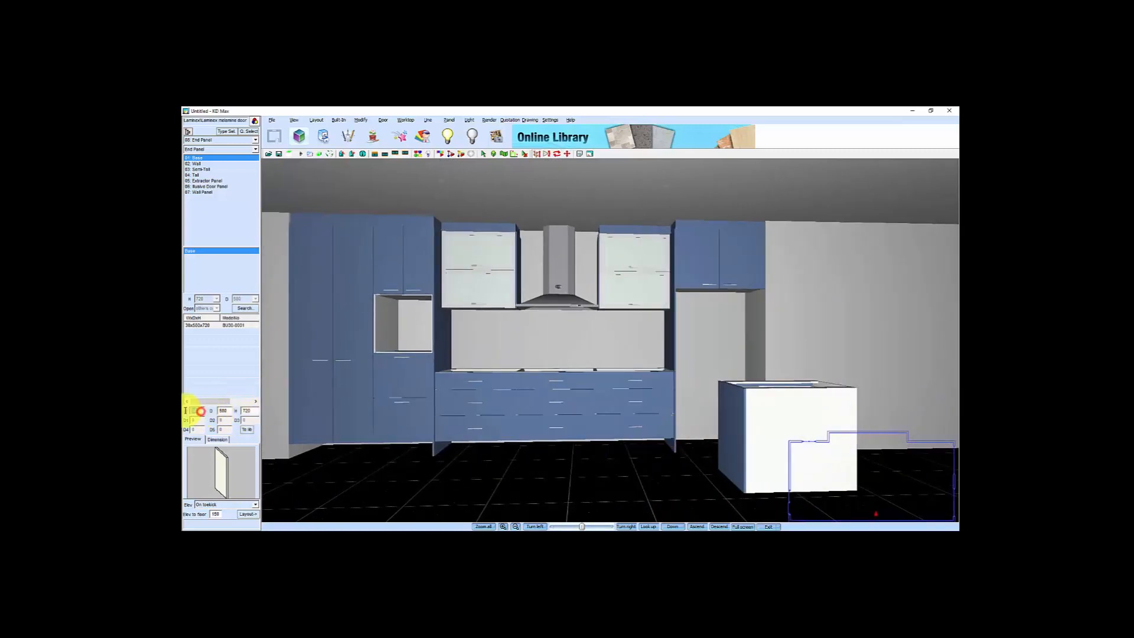
Place a horizontal end panel 610 wide and 20 high at 850 above the floor, against the left side of the island's end panel
{"action": "left_click", "coordinate": [252, 411]}
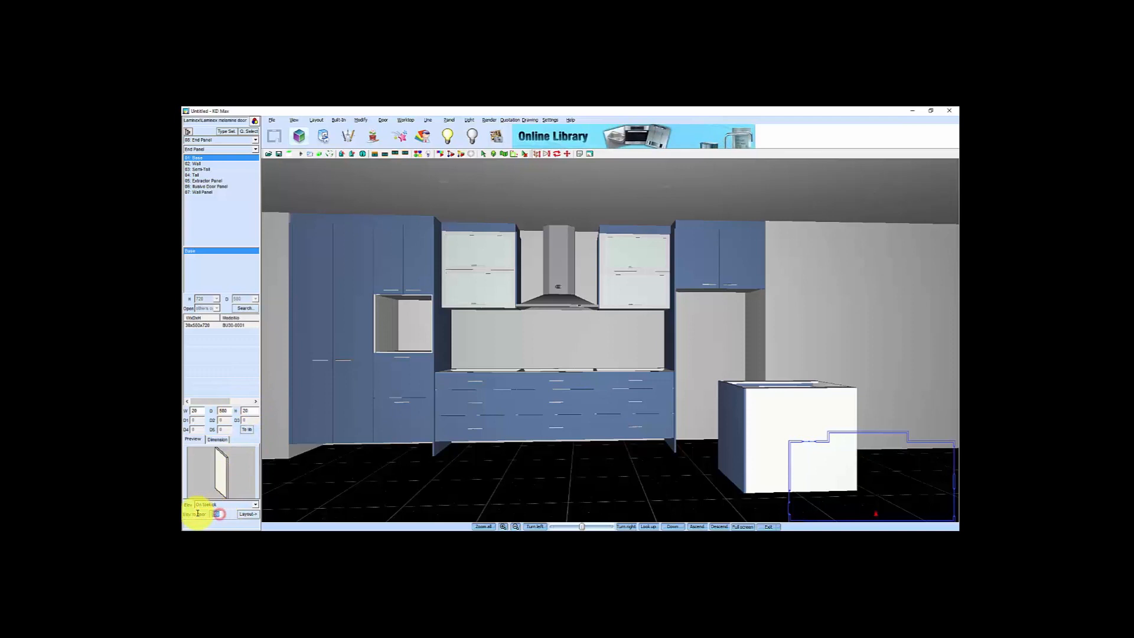
{"action": "left_click", "coordinate": [247, 515]}
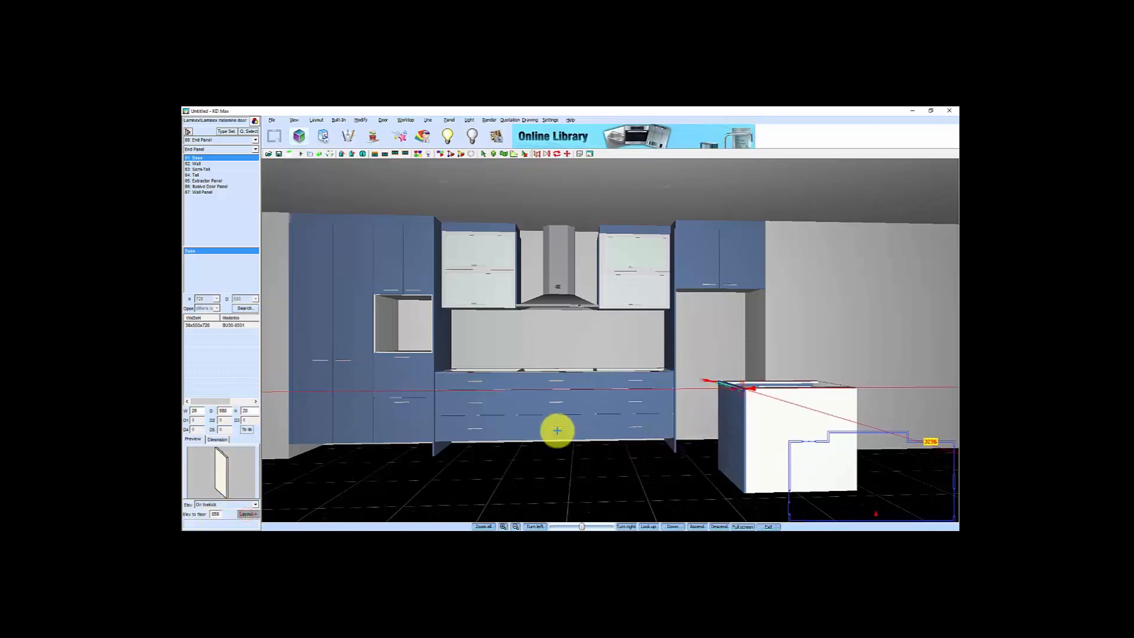
{"action": "left_click", "coordinate": [263, 475]}
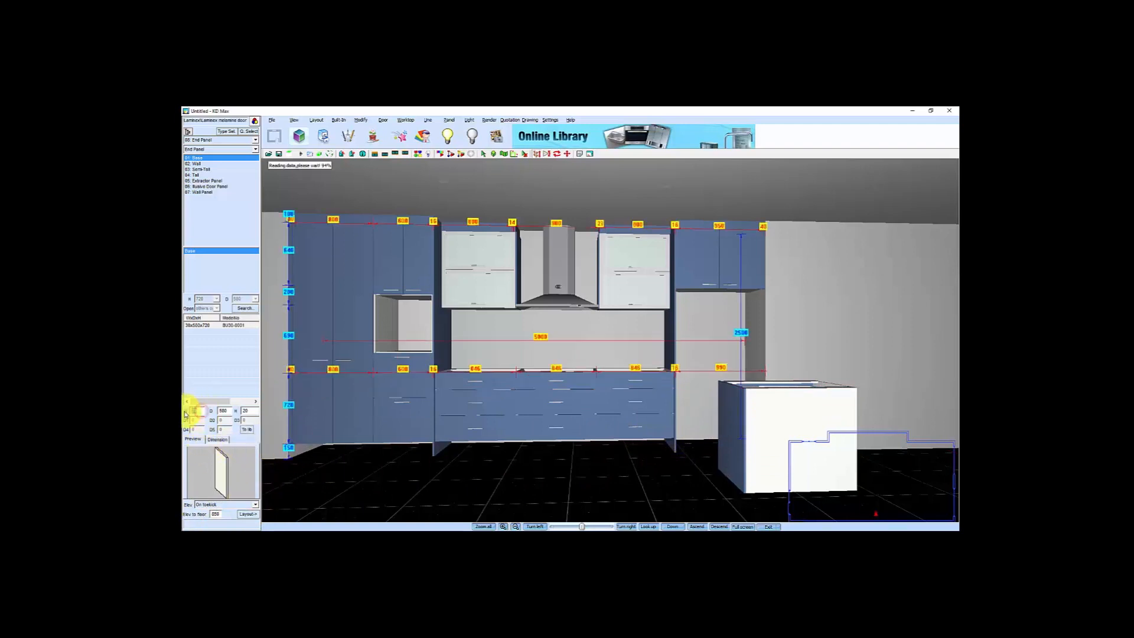
{"action": "left_click", "coordinate": [247, 514]}
{"action": "left_click", "coordinate": [742, 398]}
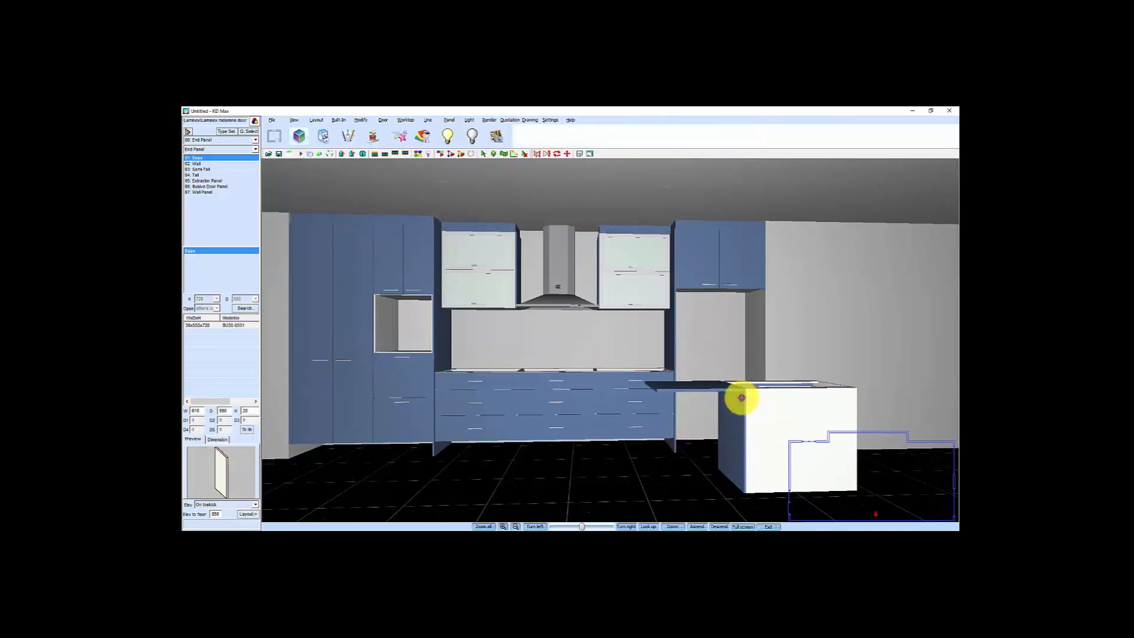
Copy the island's vertical end panel to the free left end of the horizontal panel
{"action": "left_click_drag", "start_coordinate": [710, 423], "coordinate": [718, 401]}
{"action": "right_click", "coordinate": [703, 417]}
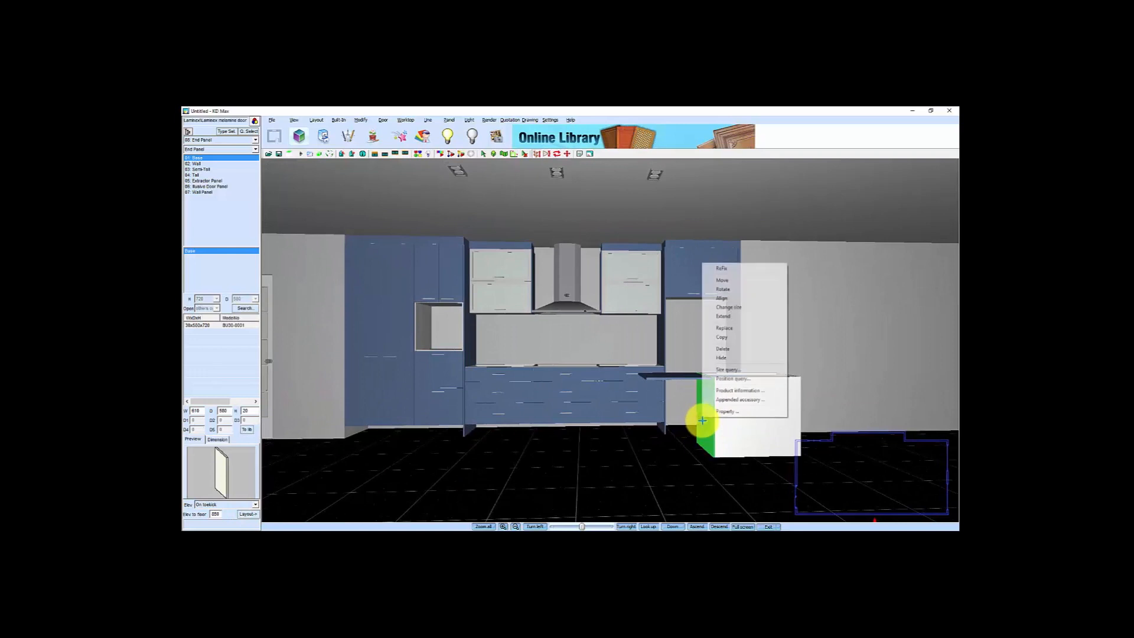
{"action": "left_click", "coordinate": [724, 337]}
{"action": "left_click", "coordinate": [645, 378]}
{"action": "scroll", "coordinate": [655, 414], "scroll_direction": "up", "scroll_amount": 2}
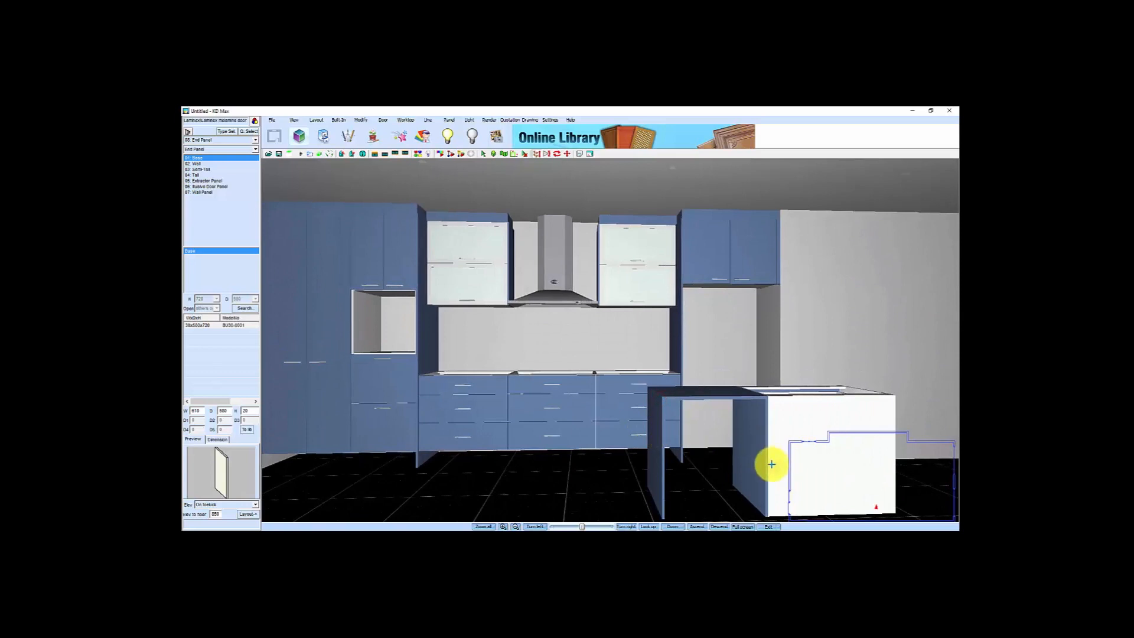
Choose the two-door base unit (Base Unit, 2 Ds) by filtering the base units for 2 Doors instead of End Panel
{"action": "scroll", "coordinate": [679, 469], "scroll_direction": "down", "scroll_amount": 4}
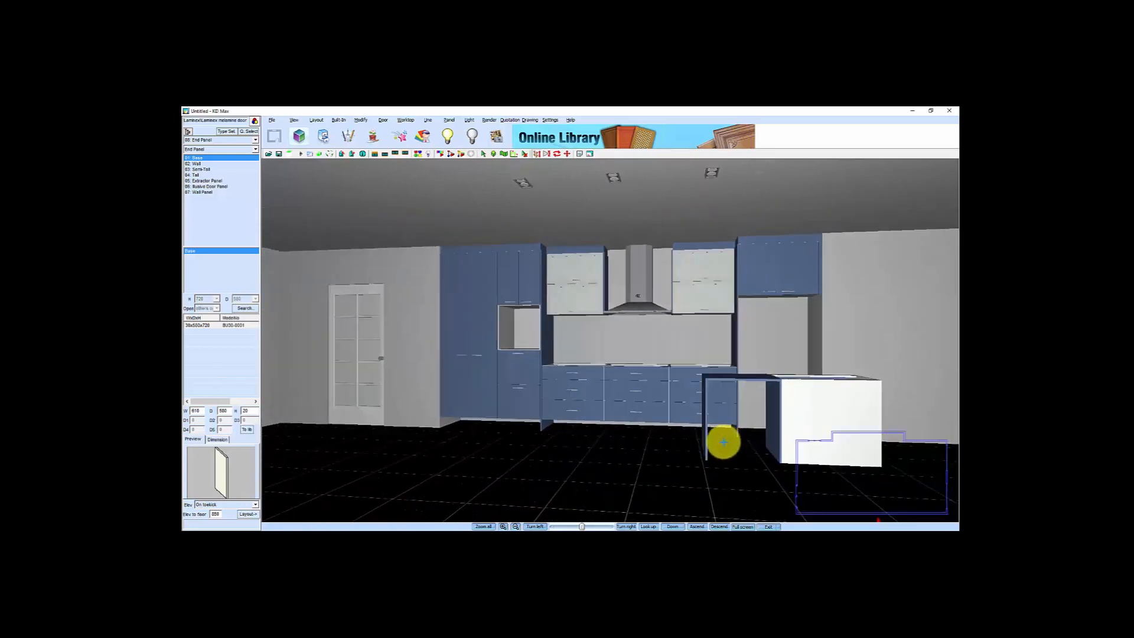
{"action": "left_click", "coordinate": [226, 133]}
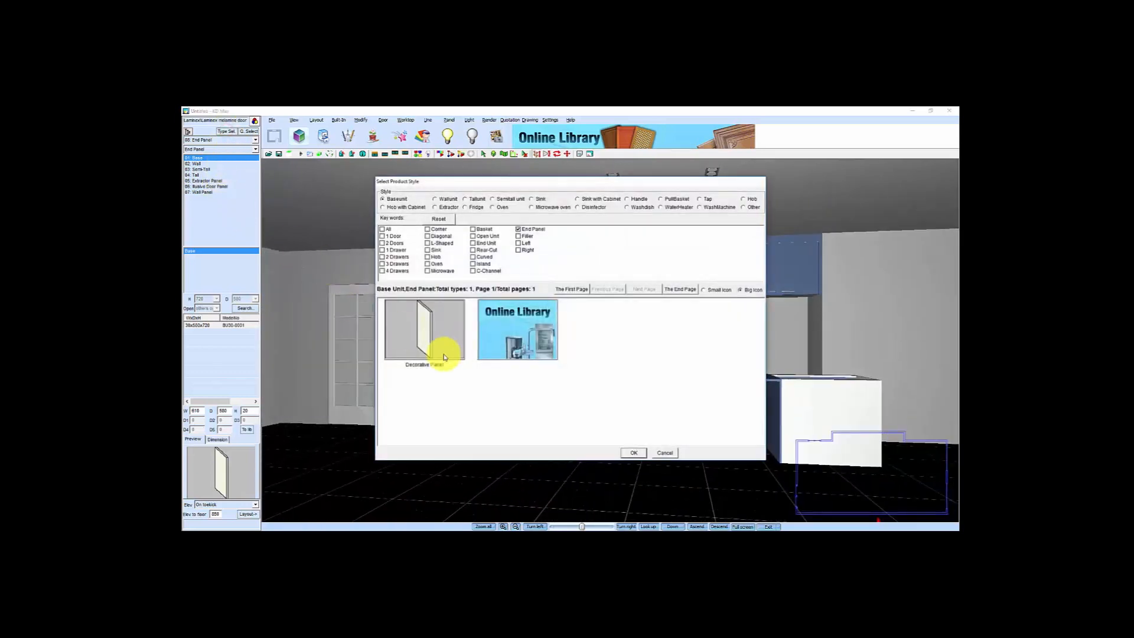
{"action": "left_click", "coordinate": [382, 243]}
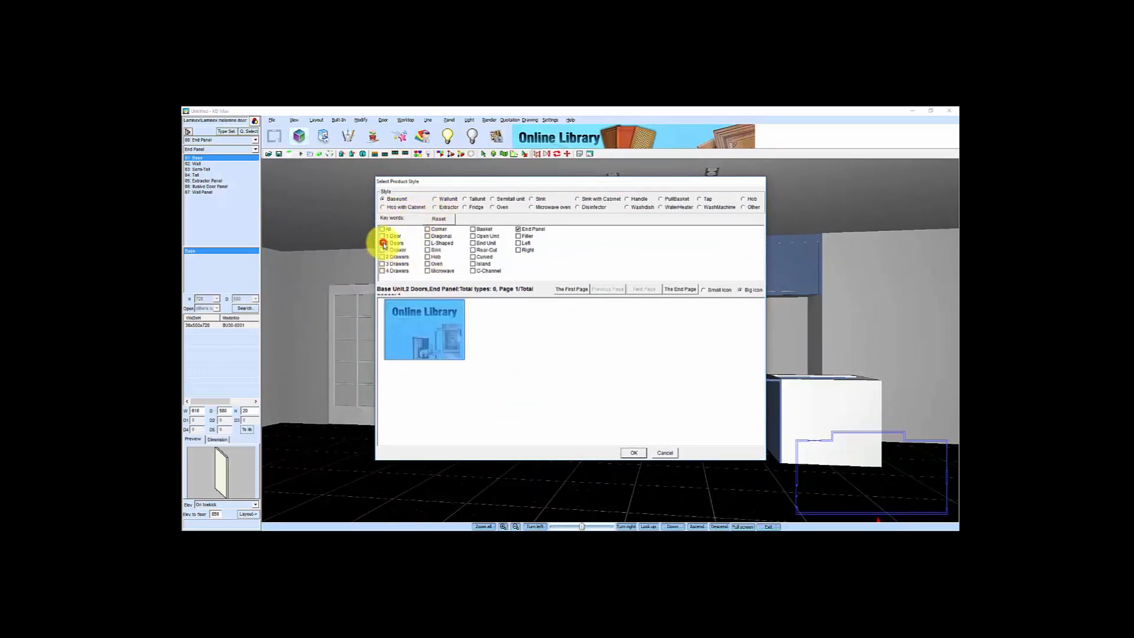
{"action": "left_click", "coordinate": [519, 229]}
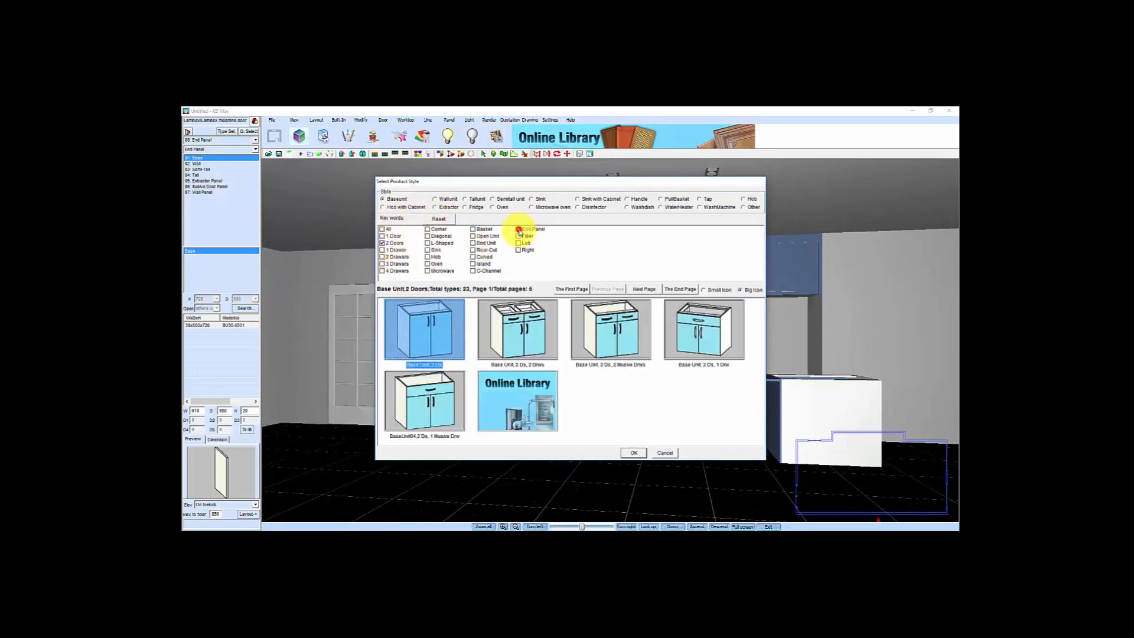
{"action": "left_click", "coordinate": [425, 335]}
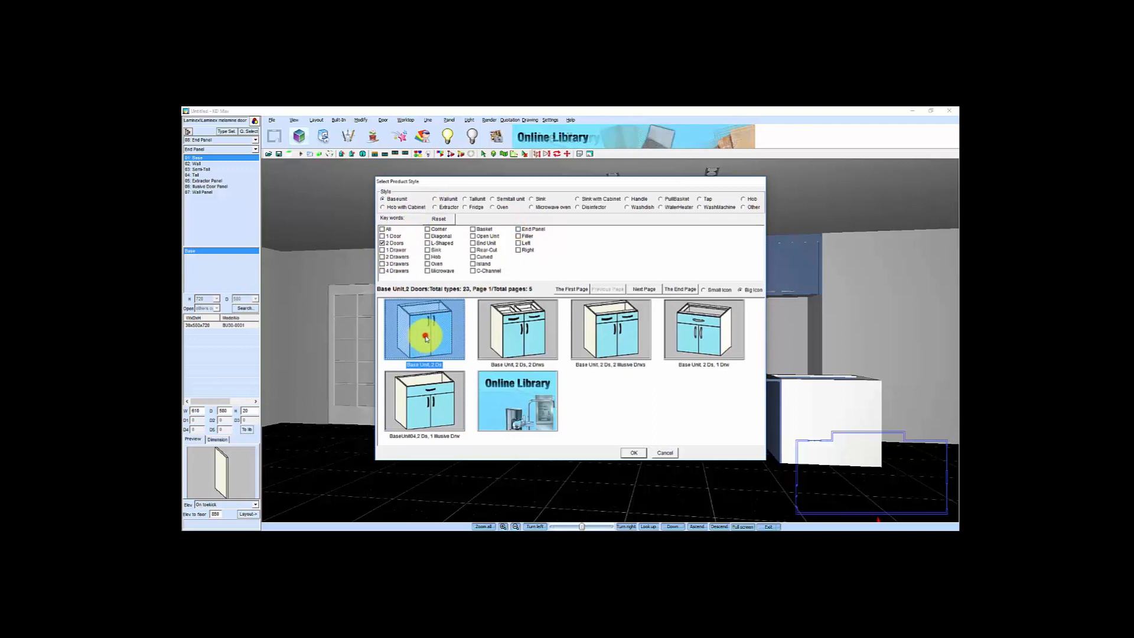
{"action": "left_click", "coordinate": [634, 453]}
Set the two-door base unit's width to 800 and place it against the left side of the copied end panel
{"action": "double_click", "coordinate": [201, 411]}
{"action": "type", "text": "880"}
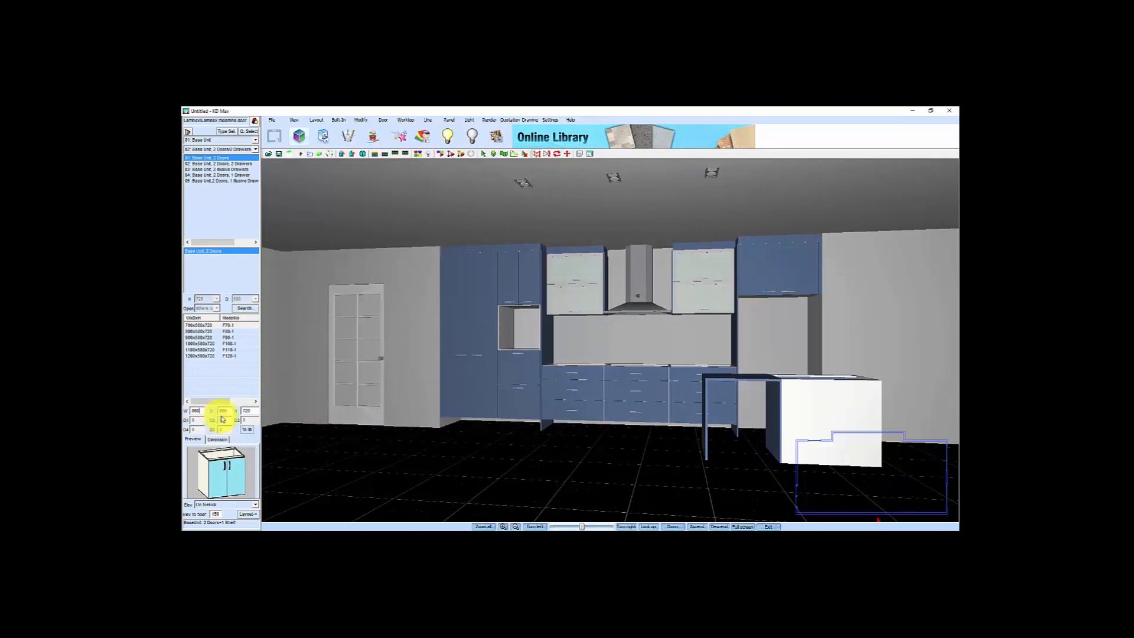
{"action": "left_click", "coordinate": [248, 514]}
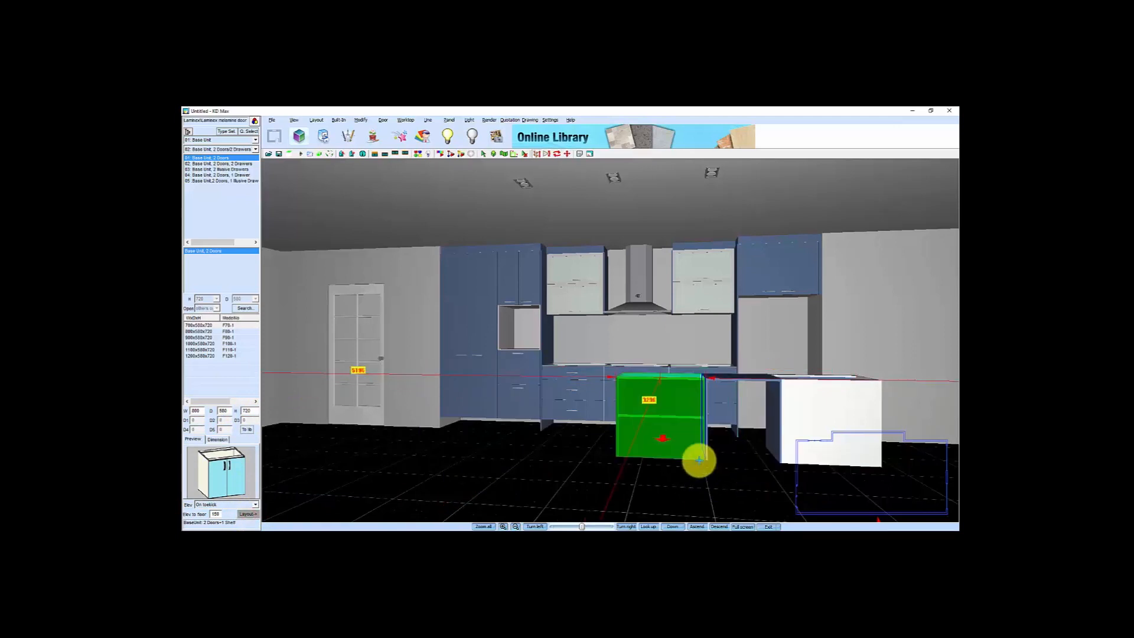
{"action": "left_click", "coordinate": [699, 458]}
Try to copy the right island base unit to the left side of the newly placed two-door unit
{"action": "left_click_drag", "start_coordinate": [661, 425], "coordinate": [573, 433]}
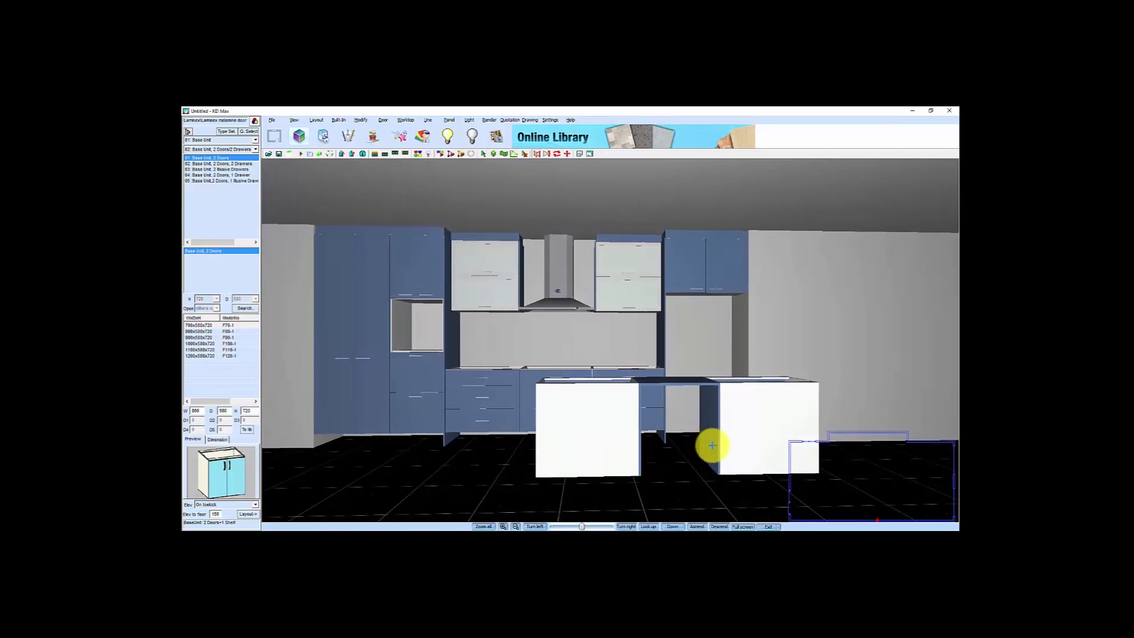
{"action": "right_click", "coordinate": [756, 419]}
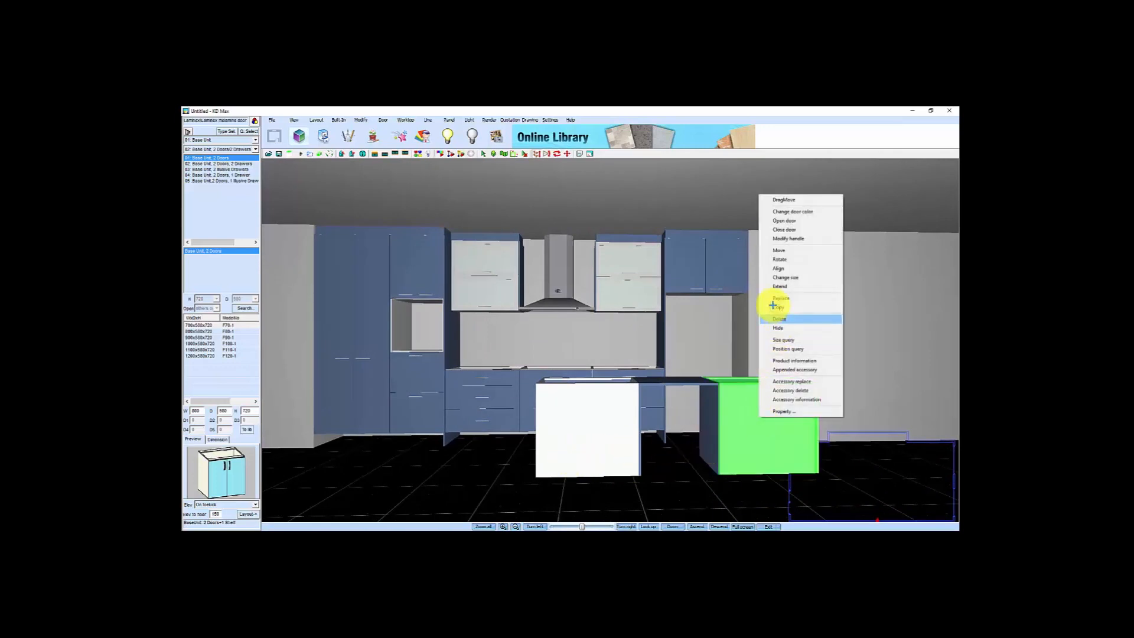
{"action": "left_click", "coordinate": [775, 307]}
{"action": "left_click", "coordinate": [532, 442]}
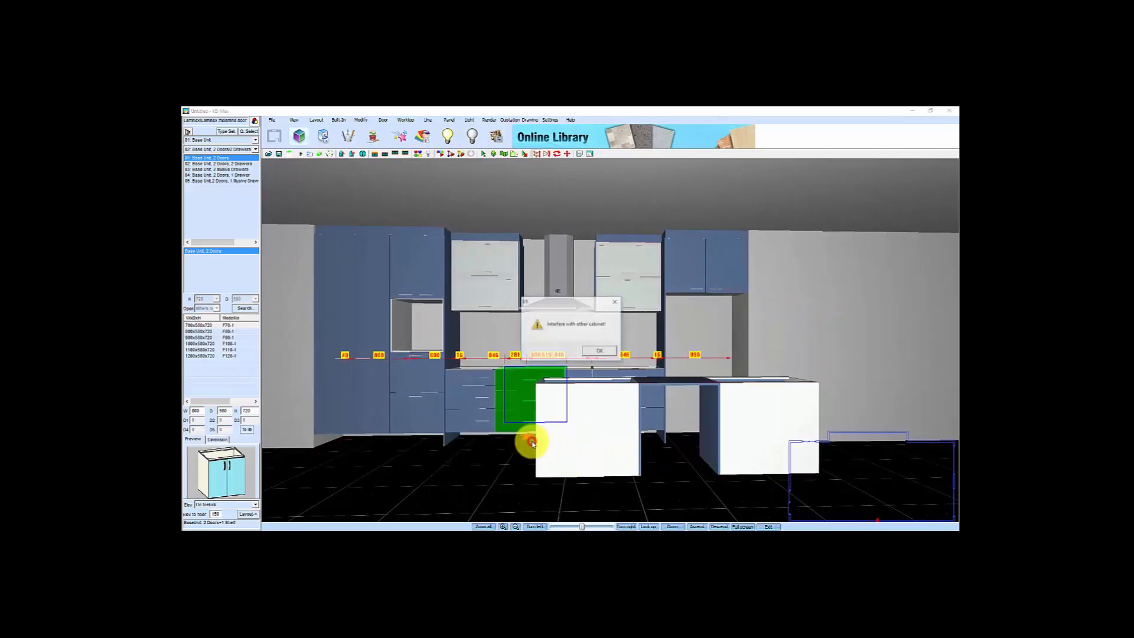
{"action": "left_click", "coordinate": [600, 352]}
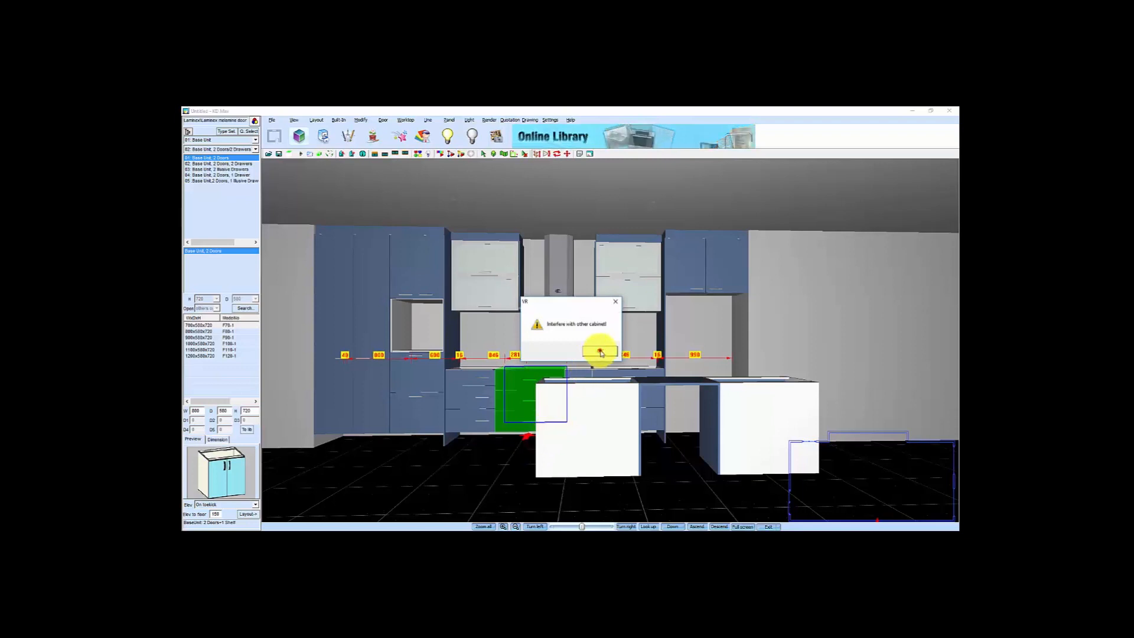
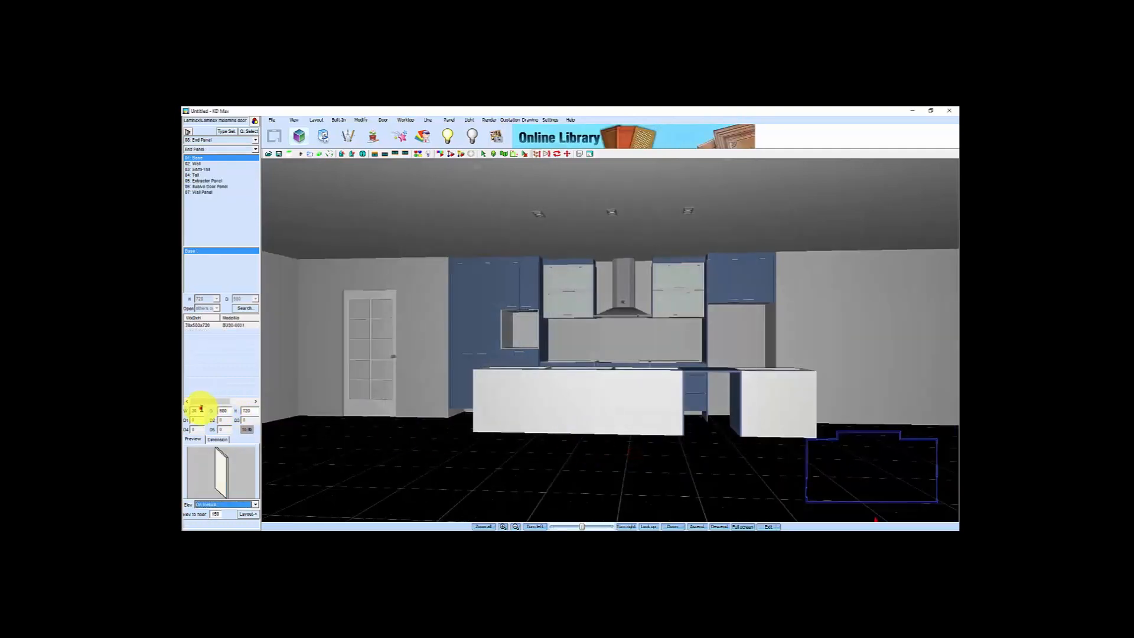
Place a base end panel 1921 wide, 16 deep and 870 high on the floor, beside the left end of the island units
{"action": "left_click", "coordinate": [198, 410]}
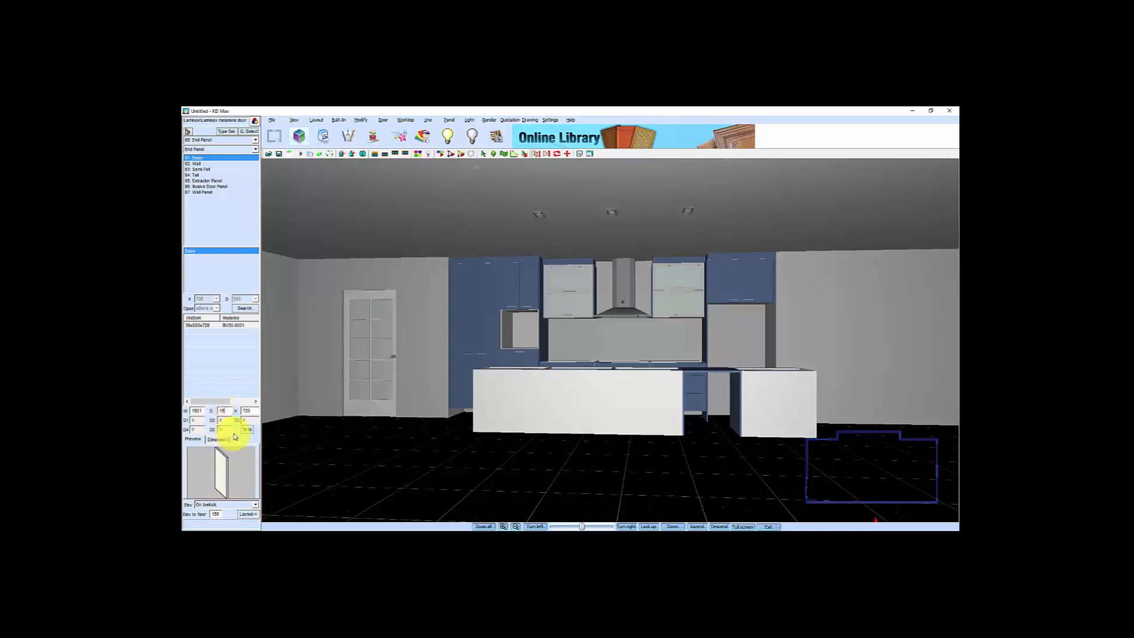
{"action": "type", "text": "870"}
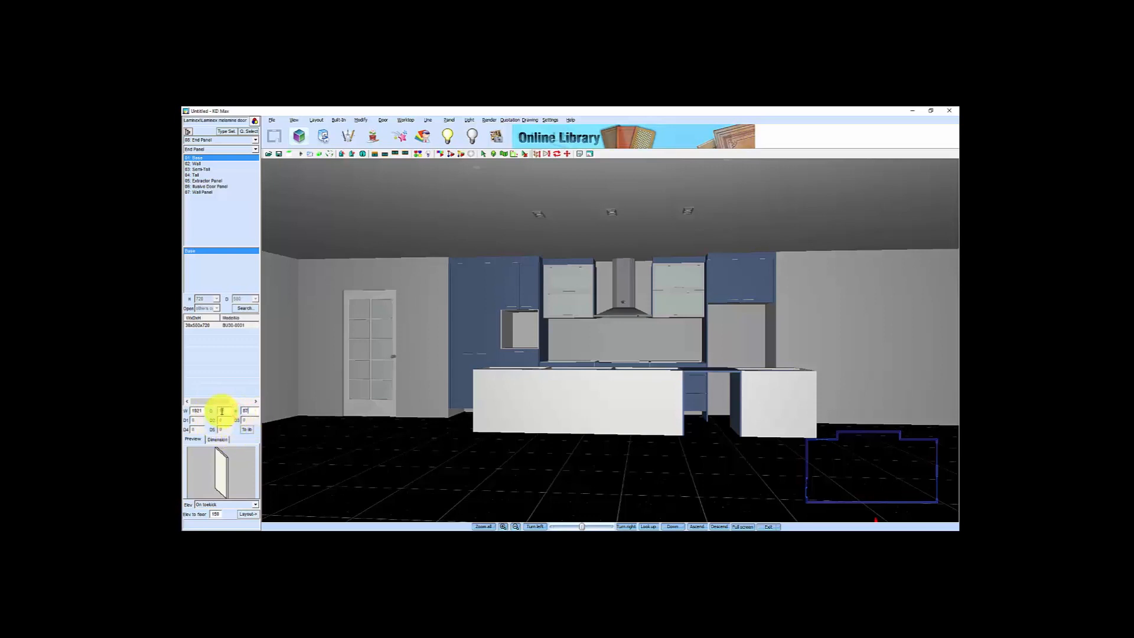
{"action": "left_click", "coordinate": [254, 505]}
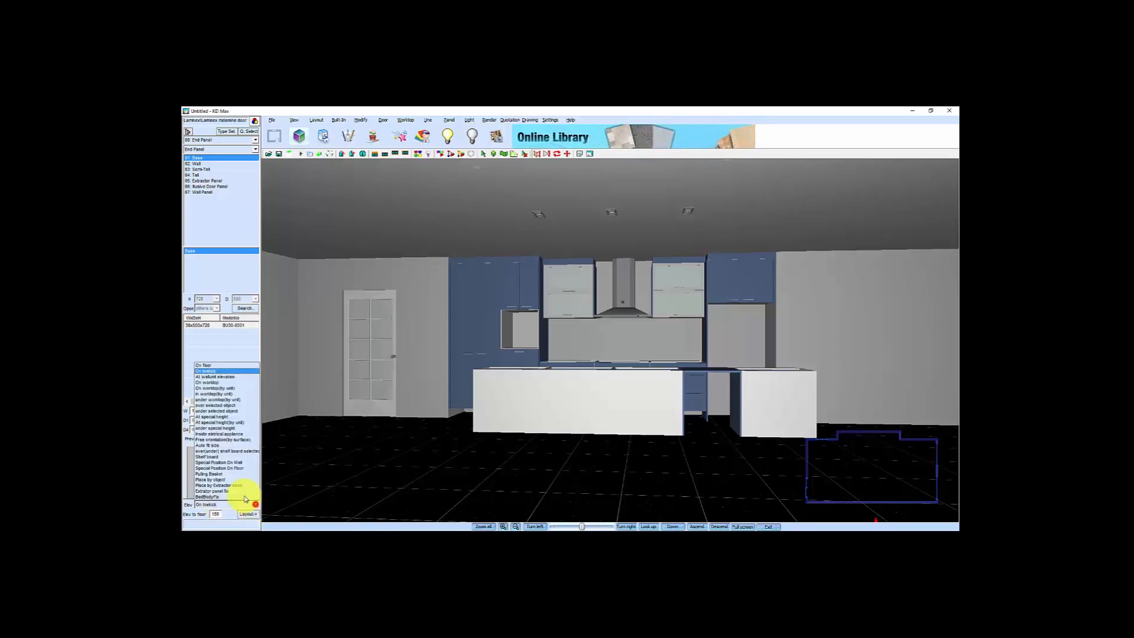
{"action": "left_click", "coordinate": [203, 366]}
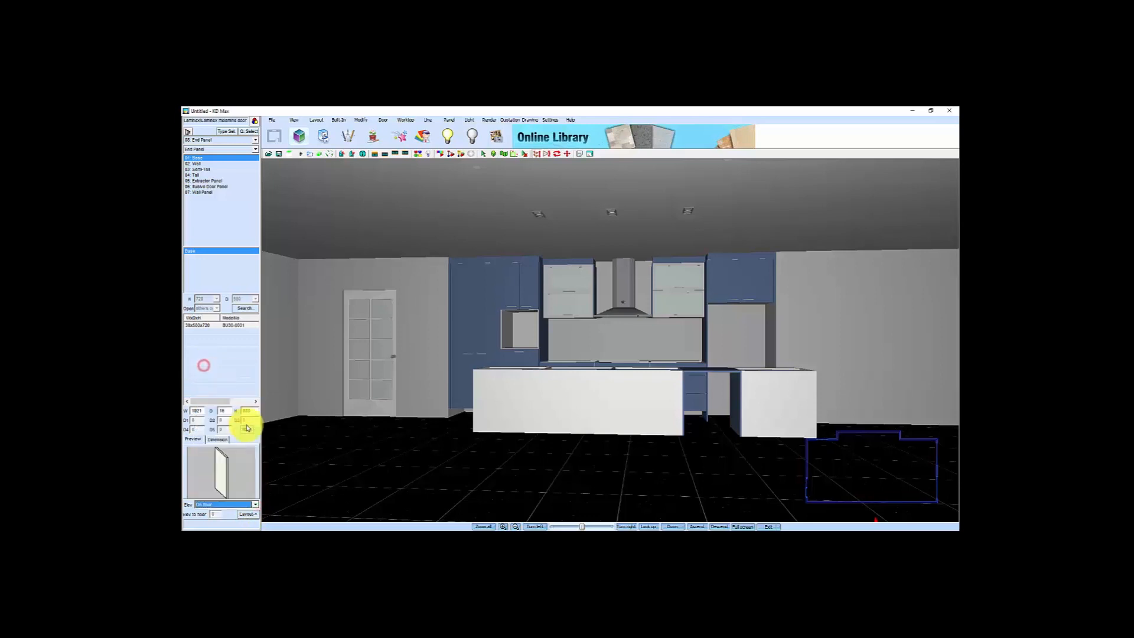
{"action": "left_click", "coordinate": [248, 514]}
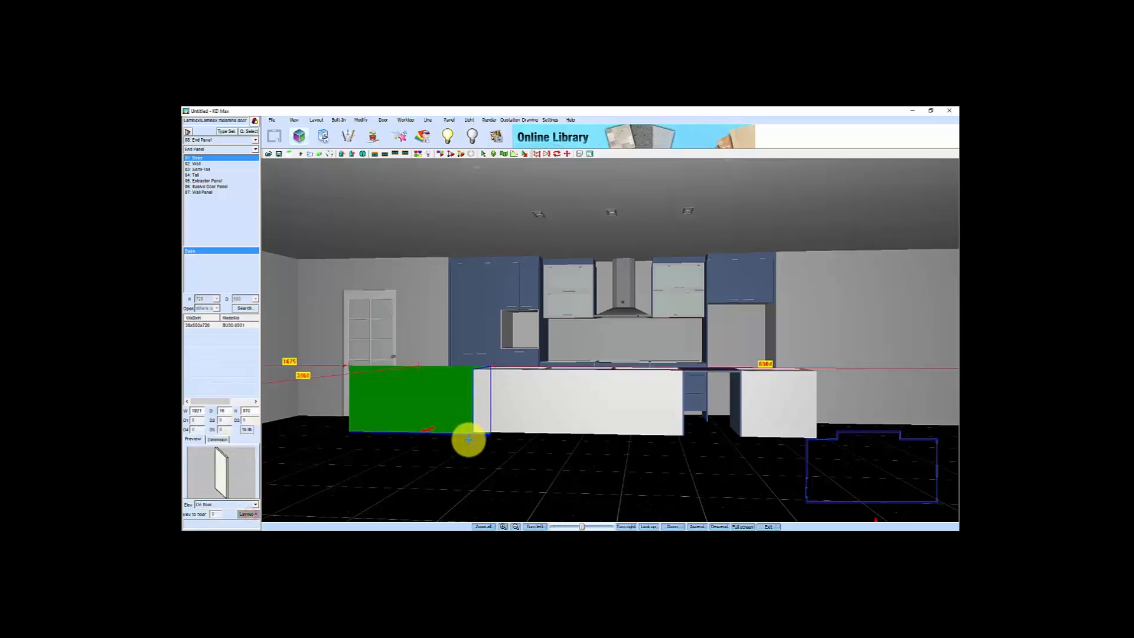
{"action": "left_click", "coordinate": [468, 443]}
Move the long panel 1921 laterally and 16 out so it covers the left part of the island's white back face
{"action": "left_click_drag", "start_coordinate": [417, 429], "coordinate": [452, 412]}
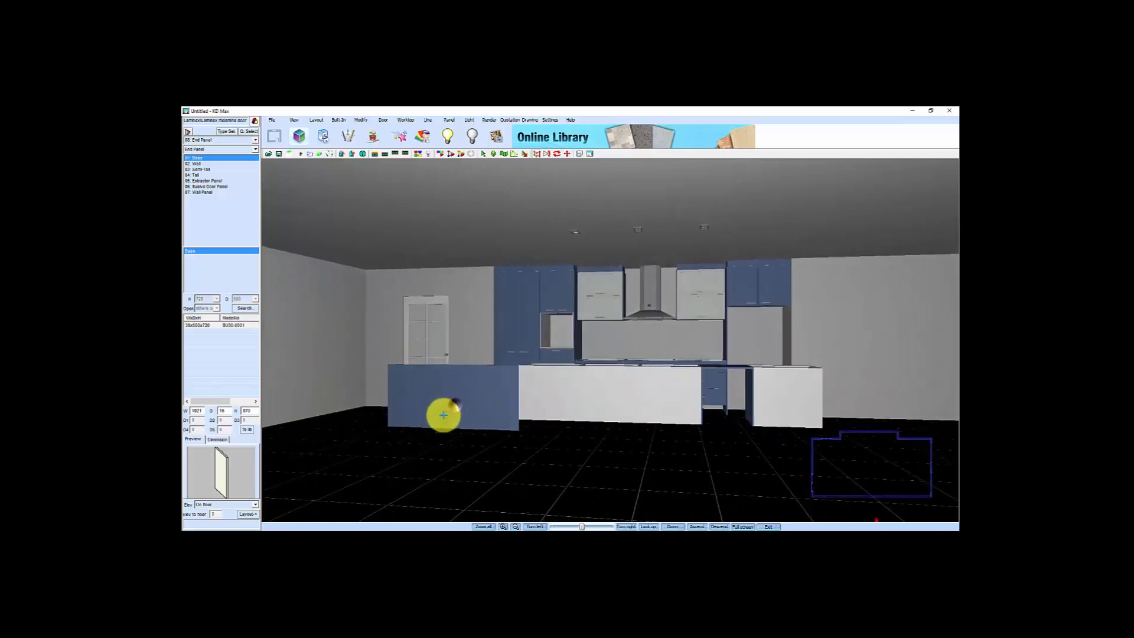
{"action": "right_click", "coordinate": [450, 403]}
{"action": "left_click", "coordinate": [475, 267]}
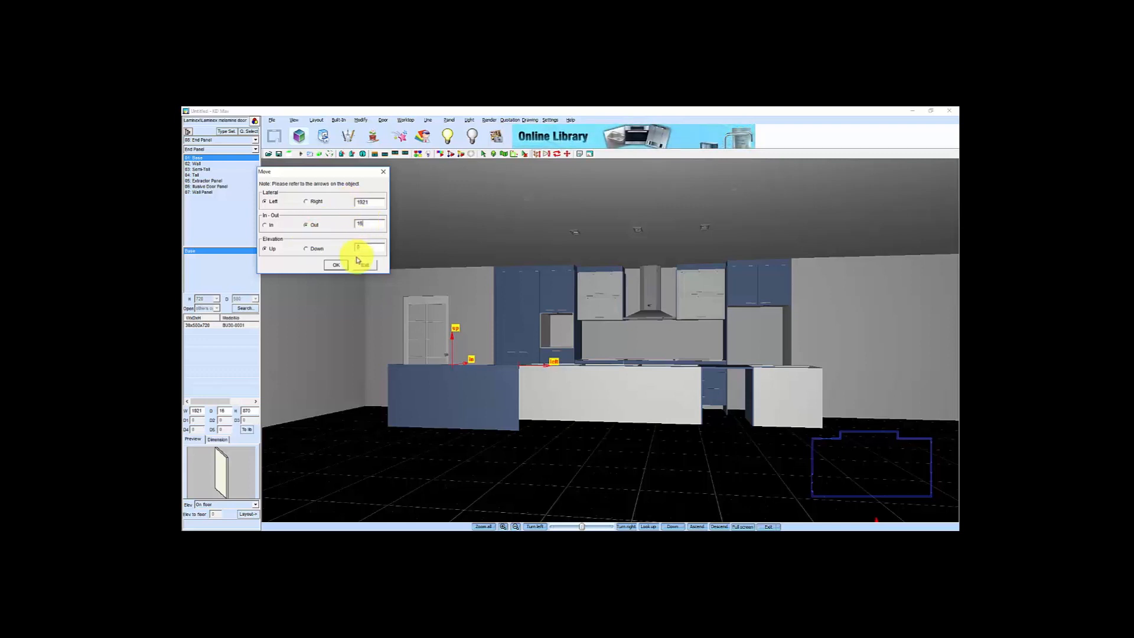
{"action": "left_click", "coordinate": [334, 265]}
{"action": "left_click", "coordinate": [365, 265]}
Copy the long panel to its right side to cover the rest of the island's back face
{"action": "left_click_drag", "start_coordinate": [601, 389], "coordinate": [516, 347]}
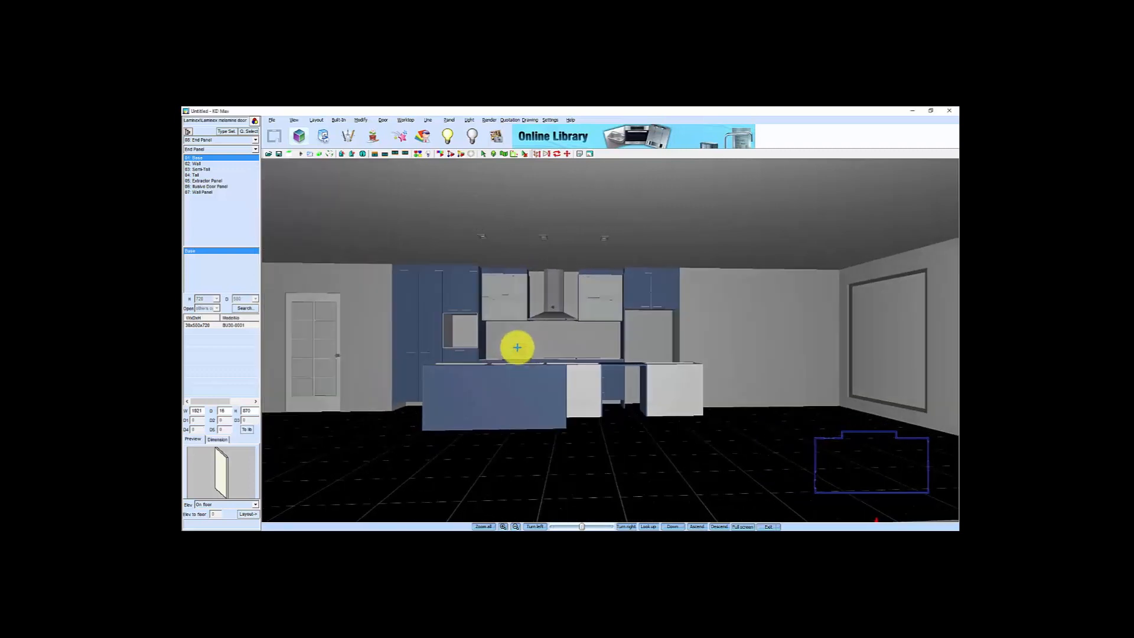
{"action": "right_click", "coordinate": [515, 398]}
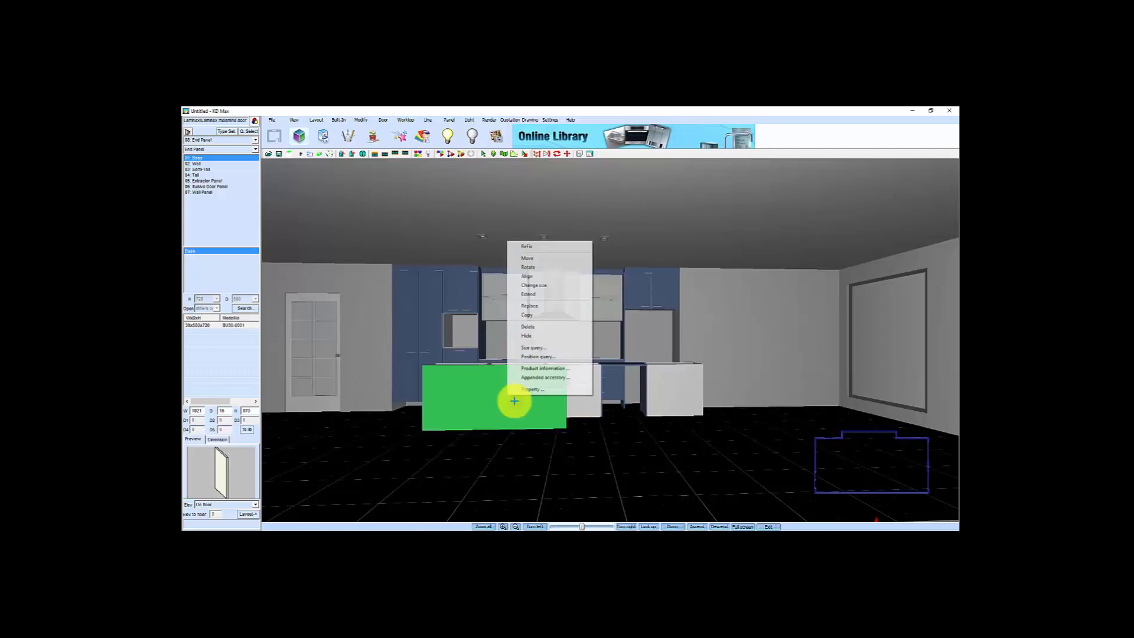
{"action": "left_click", "coordinate": [519, 323]}
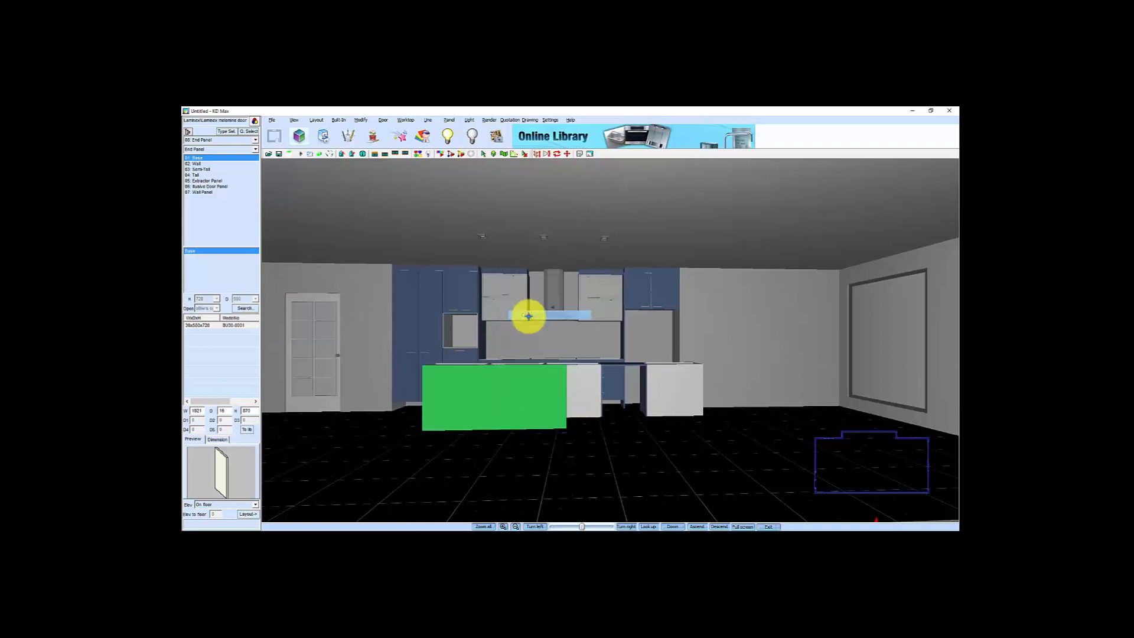
{"action": "left_click", "coordinate": [577, 413]}
{"action": "scroll", "coordinate": [584, 422], "scroll_direction": "up", "scroll_amount": 2}
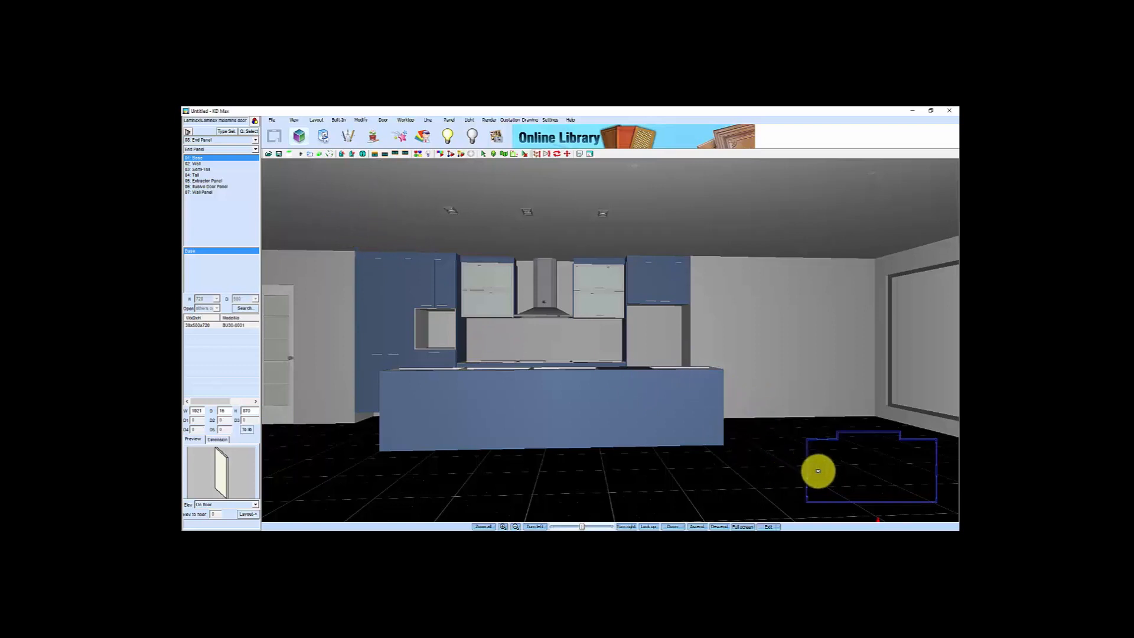
Automatically create the worktops over the wall-run base units and the island
{"action": "left_click_drag", "start_coordinate": [885, 466], "coordinate": [673, 421]}
{"action": "left_click", "coordinate": [631, 465]}
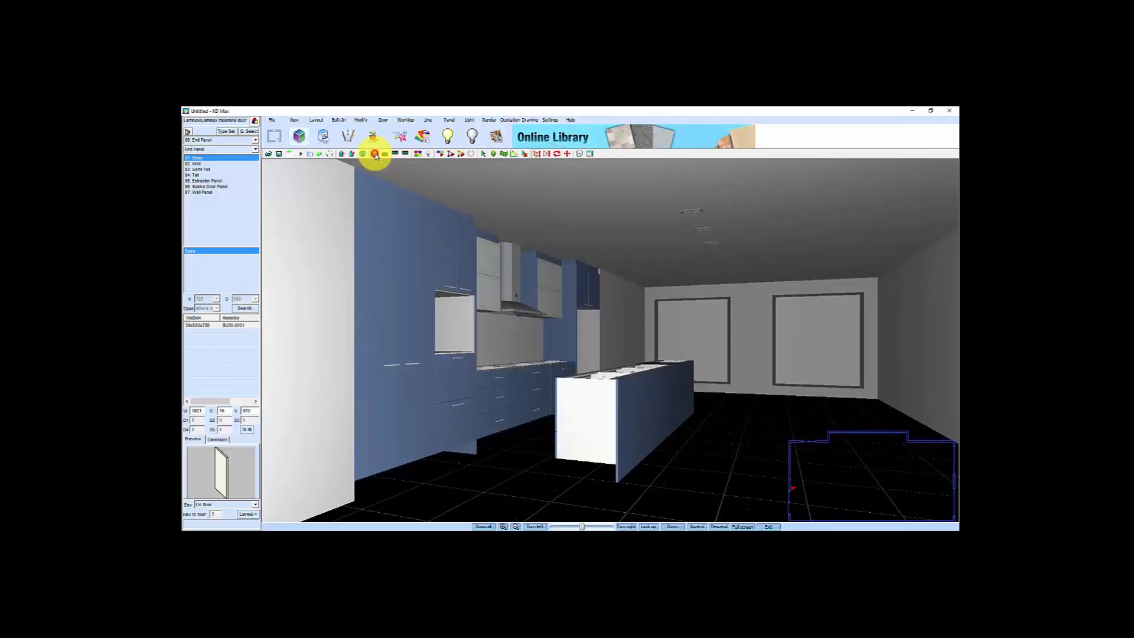
{"action": "left_click", "coordinate": [375, 155]}
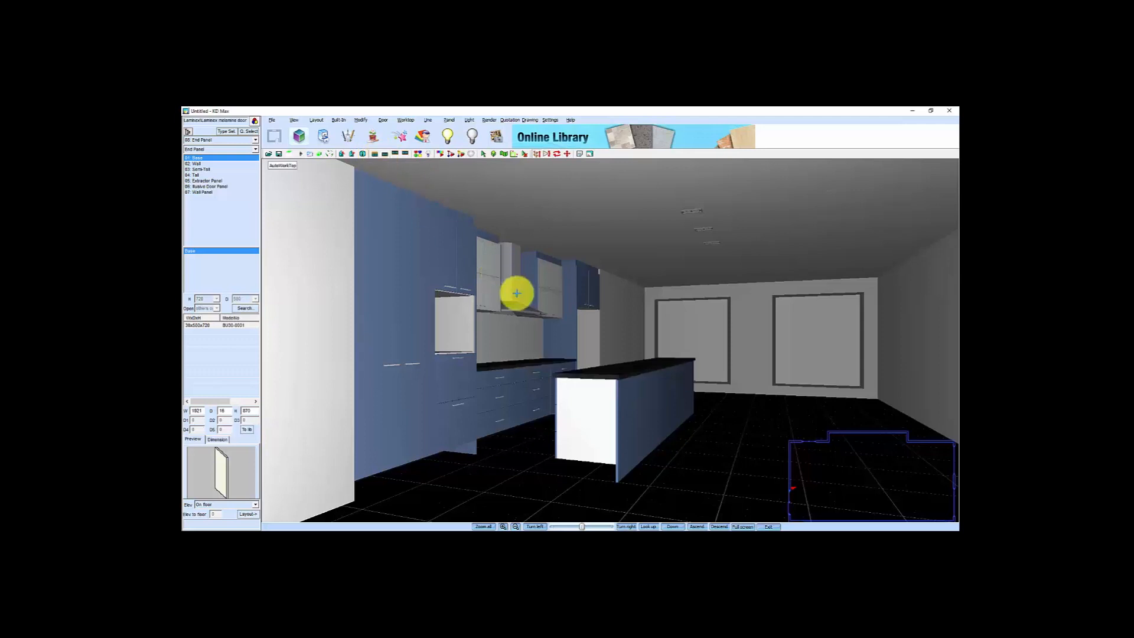
Edit the island worktop, moving its back long side outward to overhang the blue back panels, and accept the worktop size
{"action": "scroll", "coordinate": [541, 406], "scroll_direction": "up", "scroll_amount": 4}
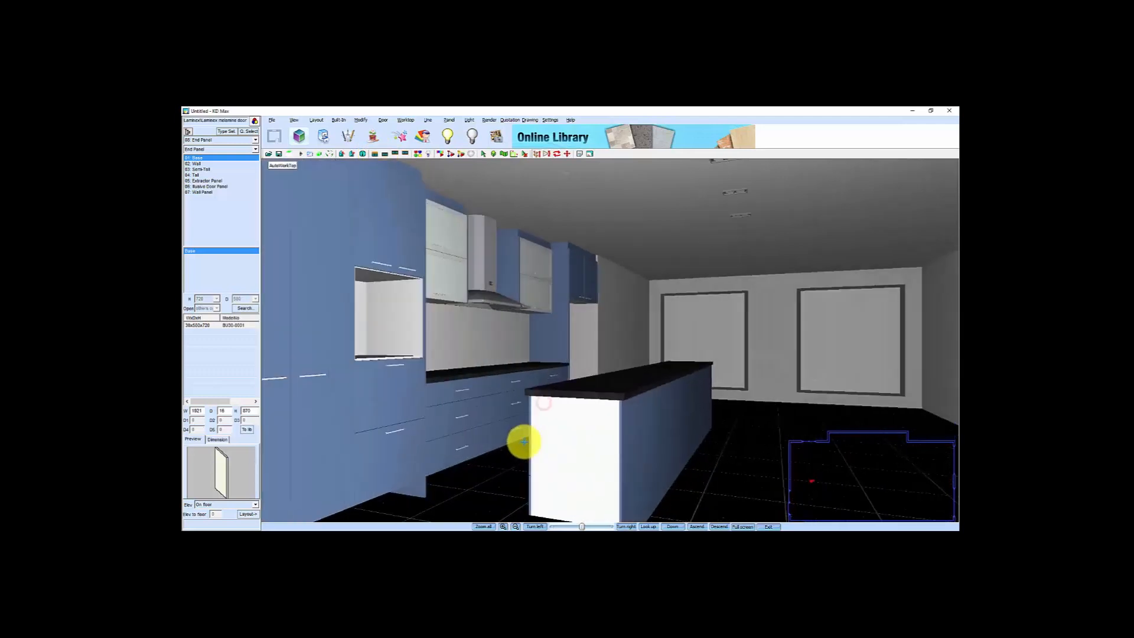
{"action": "scroll", "coordinate": [520, 446], "scroll_direction": "down", "scroll_amount": 3}
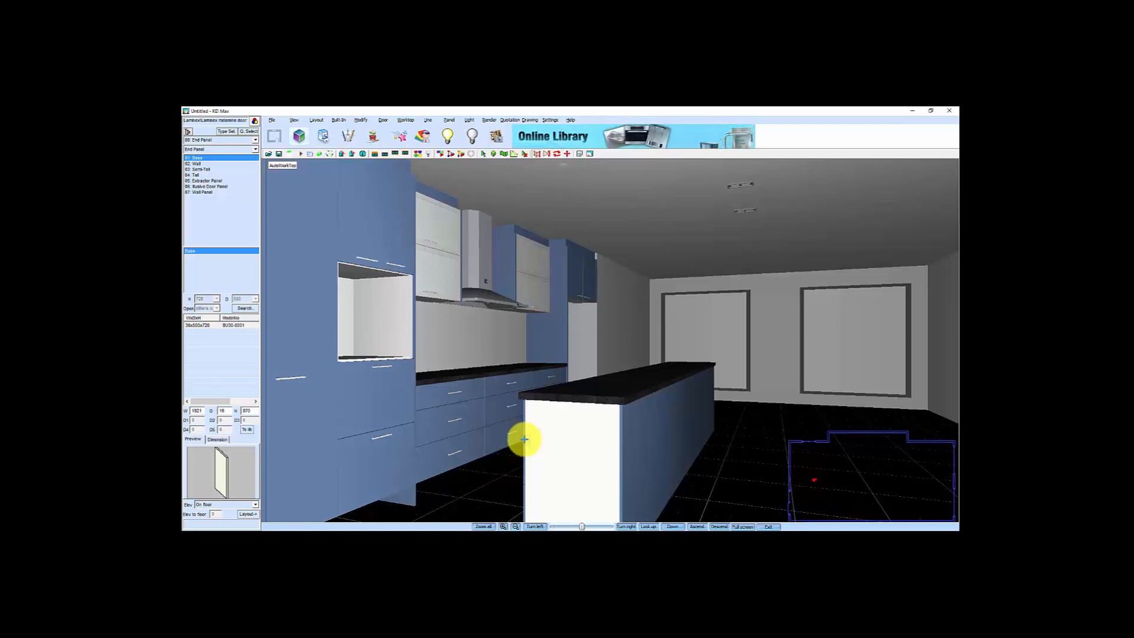
{"action": "left_click_drag", "start_coordinate": [593, 436], "coordinate": [540, 399]}
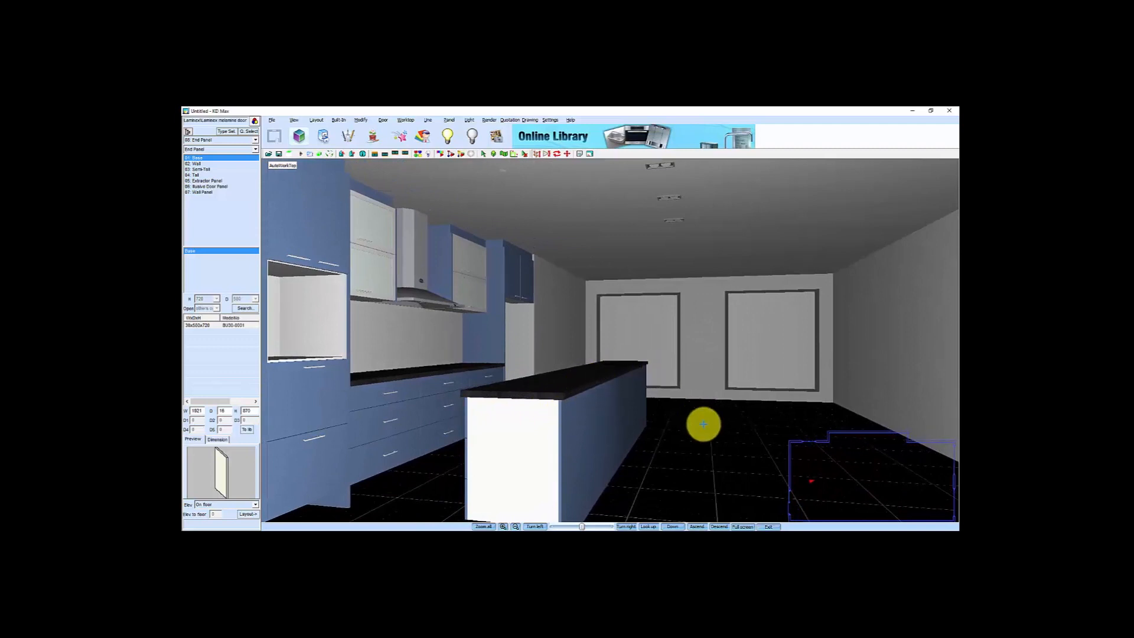
{"action": "left_click", "coordinate": [405, 120]}
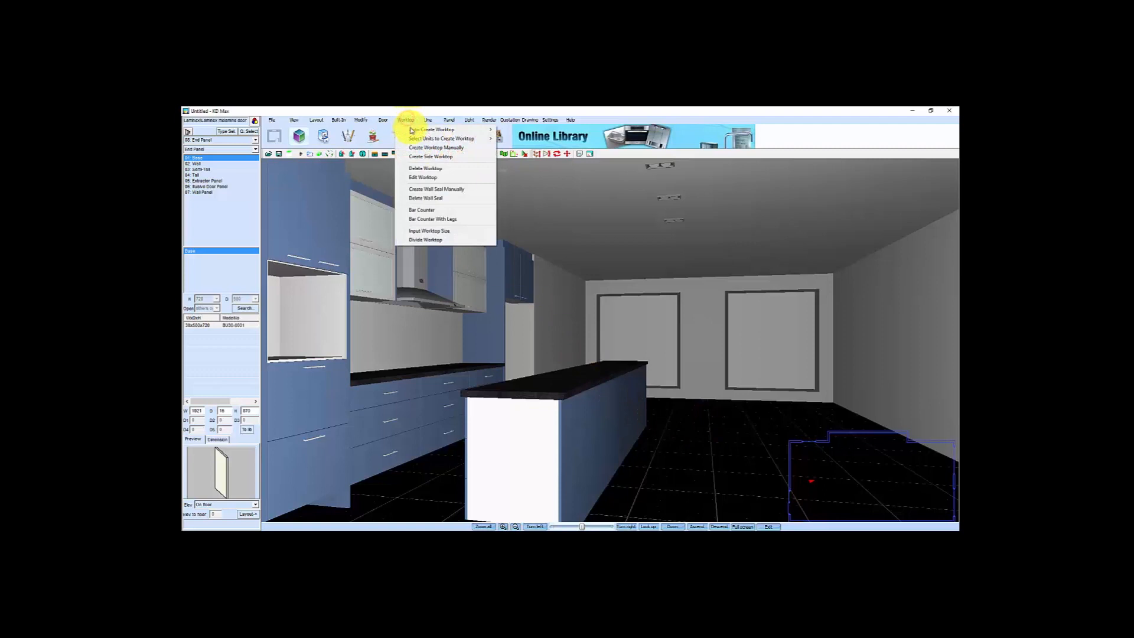
{"action": "left_click", "coordinate": [423, 177]}
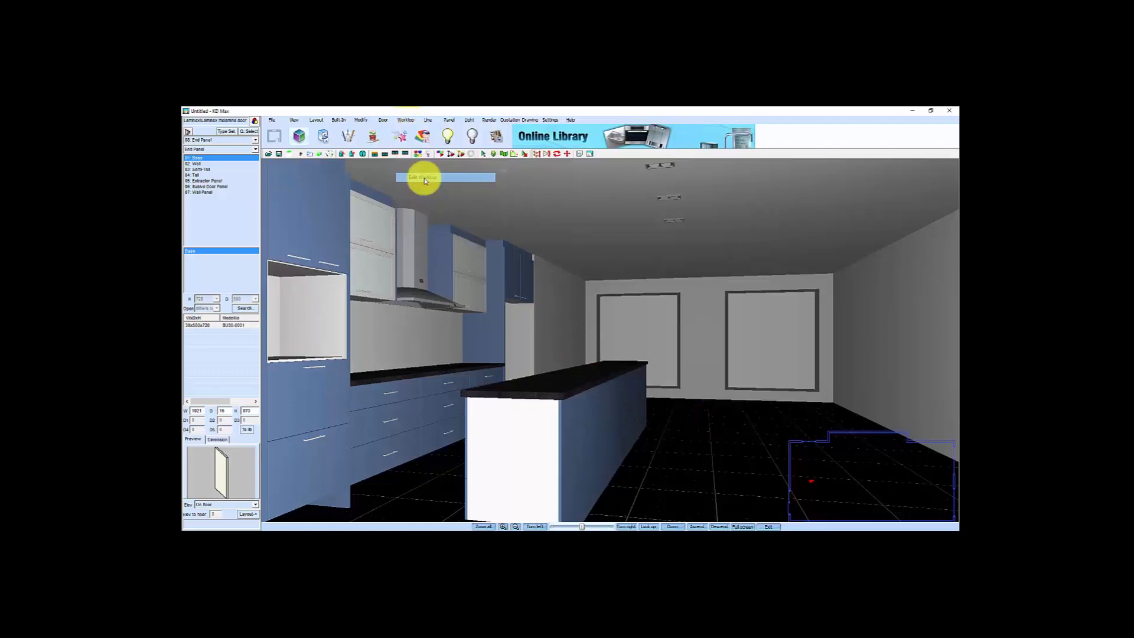
{"action": "left_click", "coordinate": [600, 378]}
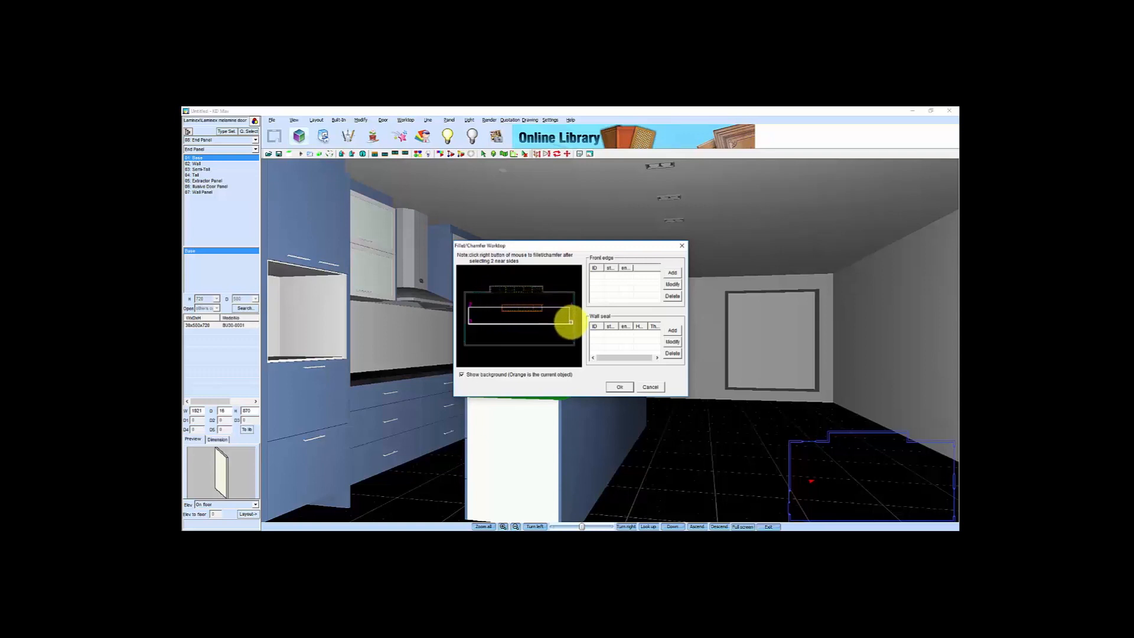
{"action": "right_click", "coordinate": [529, 326]}
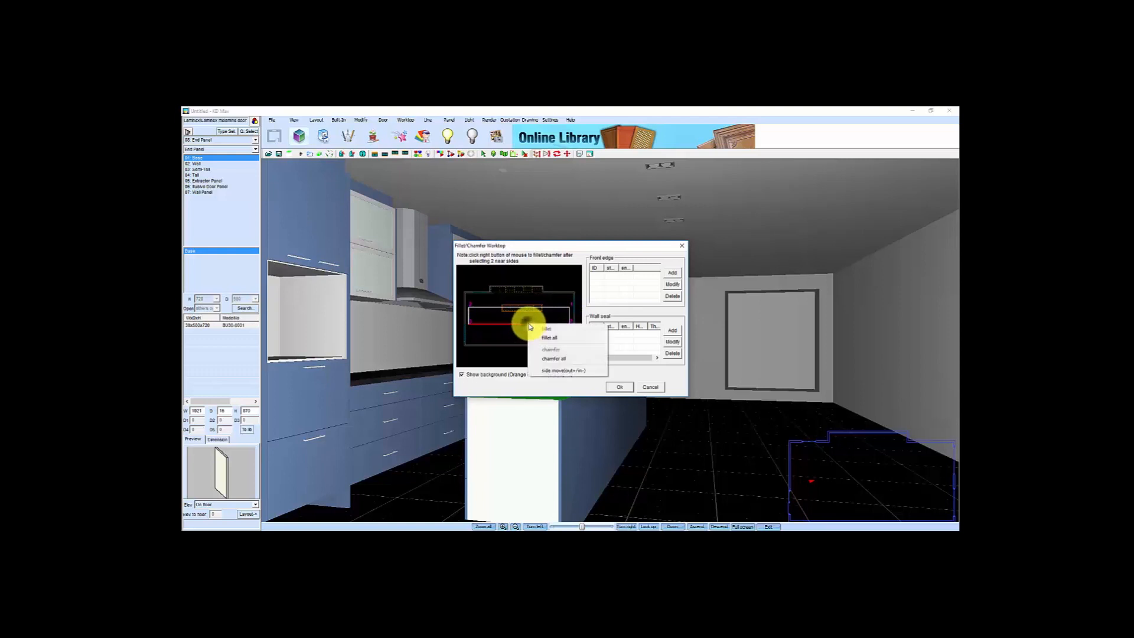
{"action": "left_click", "coordinate": [552, 370]}
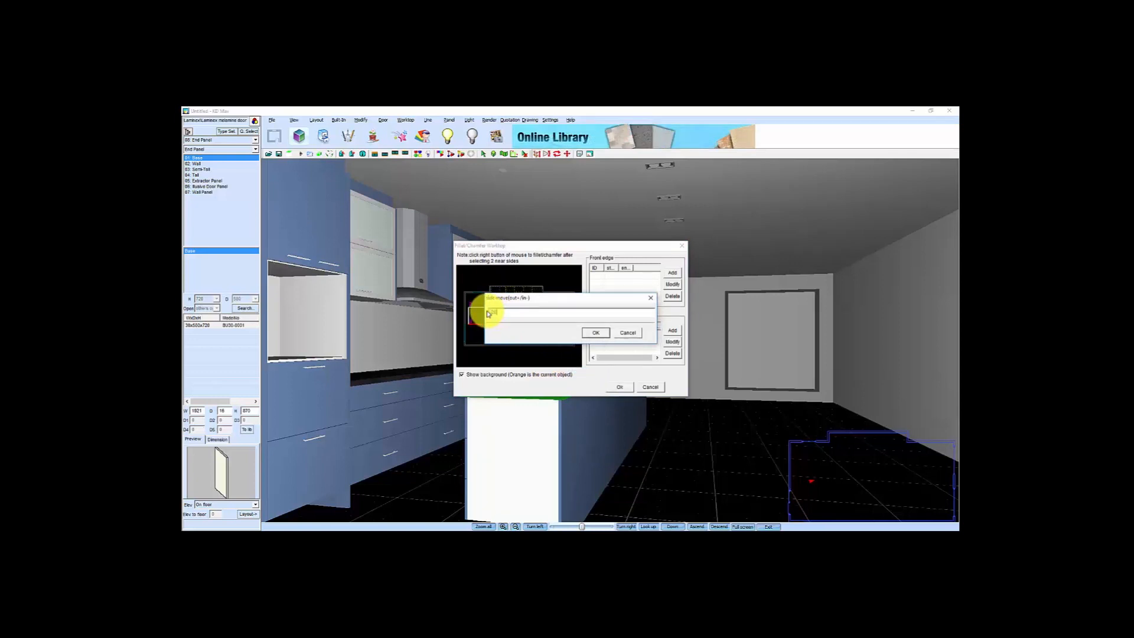
{"action": "left_click", "coordinate": [594, 332]}
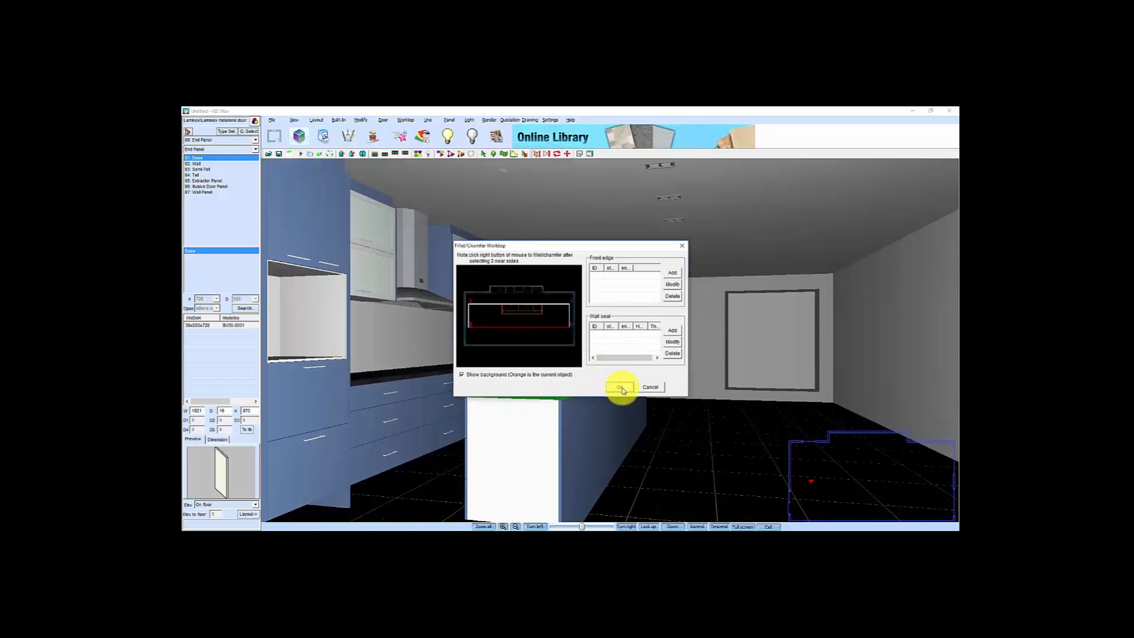
{"action": "left_click", "coordinate": [621, 387]}
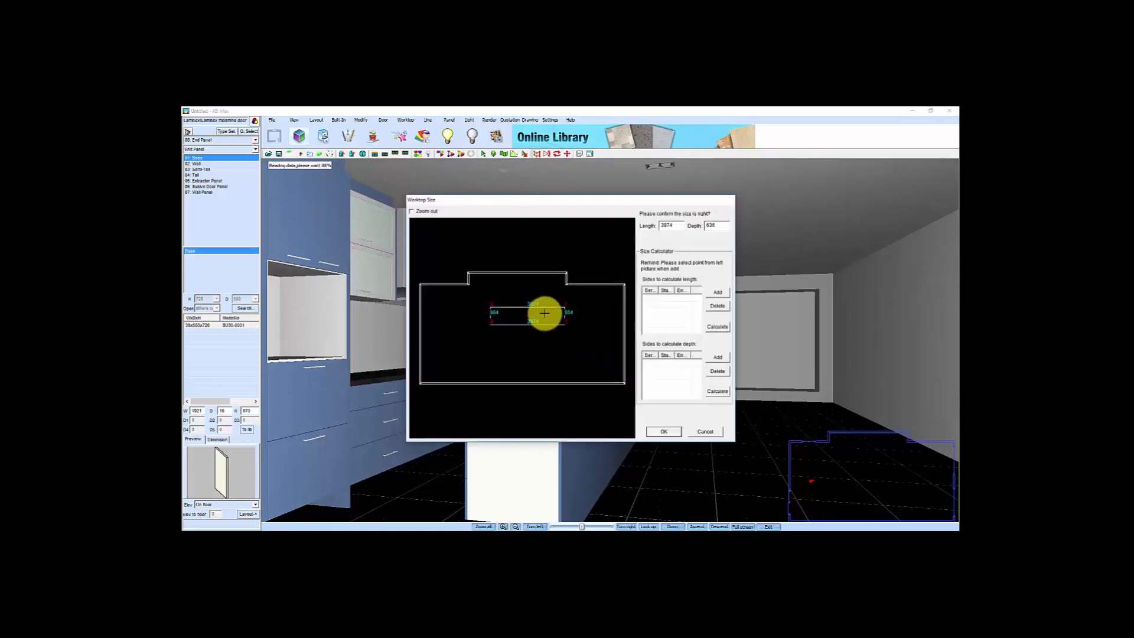
{"action": "left_click", "coordinate": [664, 431]}
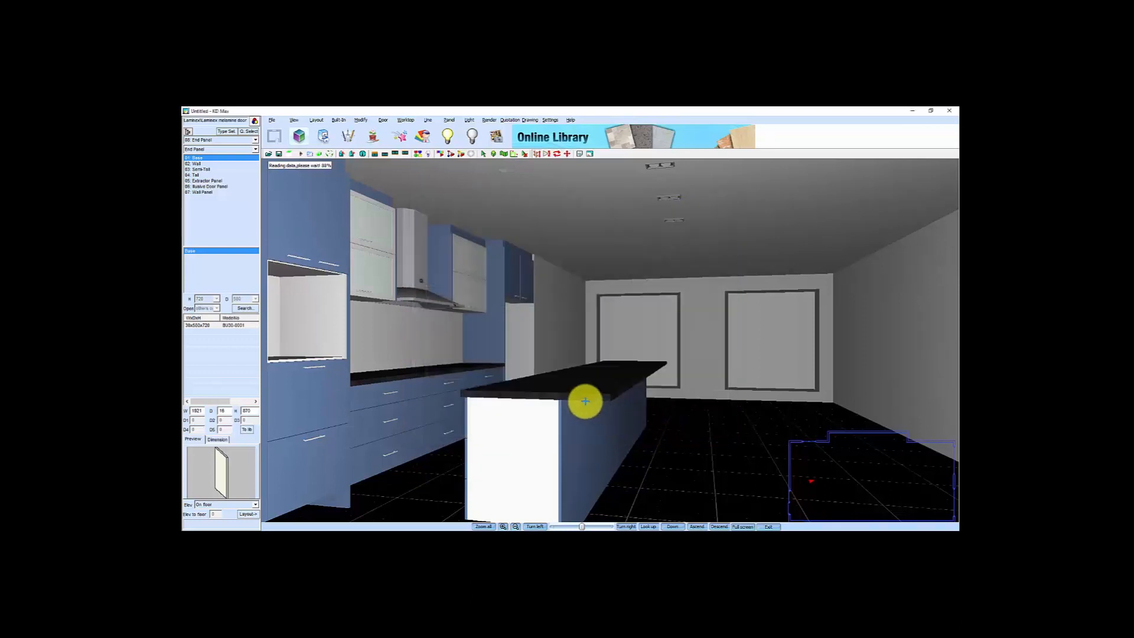
Create a Style4 side worktop down to the floor on the island end nearest the tall oven housing, thickness 40 and width 24
{"action": "scroll", "coordinate": [588, 426], "scroll_direction": "down", "scroll_amount": 2}
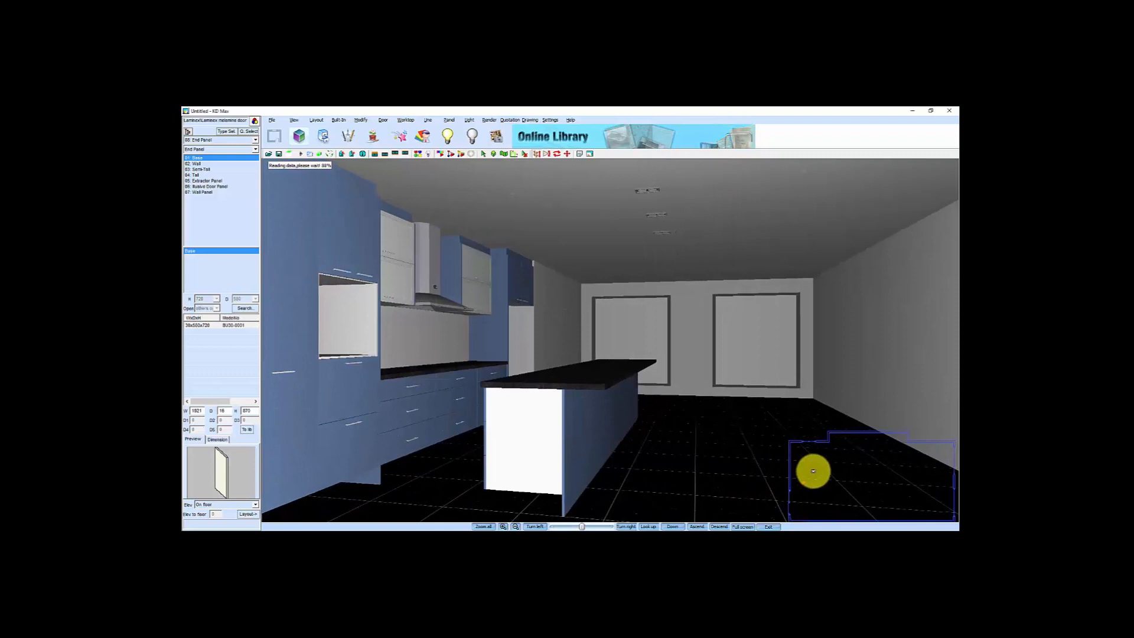
{"action": "left_click", "coordinate": [841, 474]}
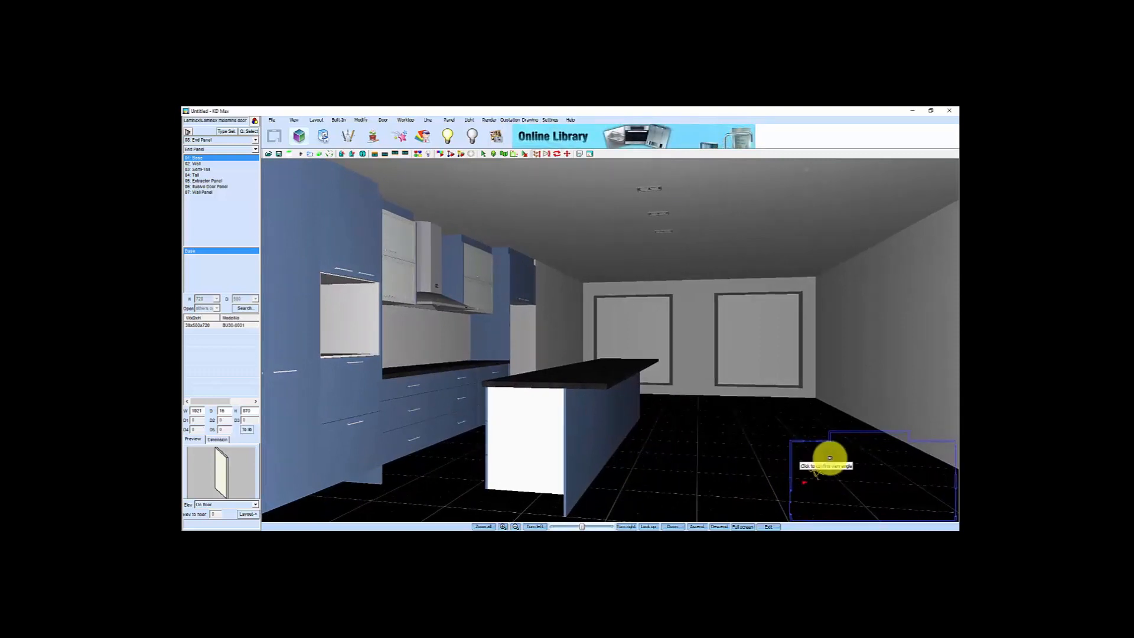
{"action": "left_click", "coordinate": [849, 463]}
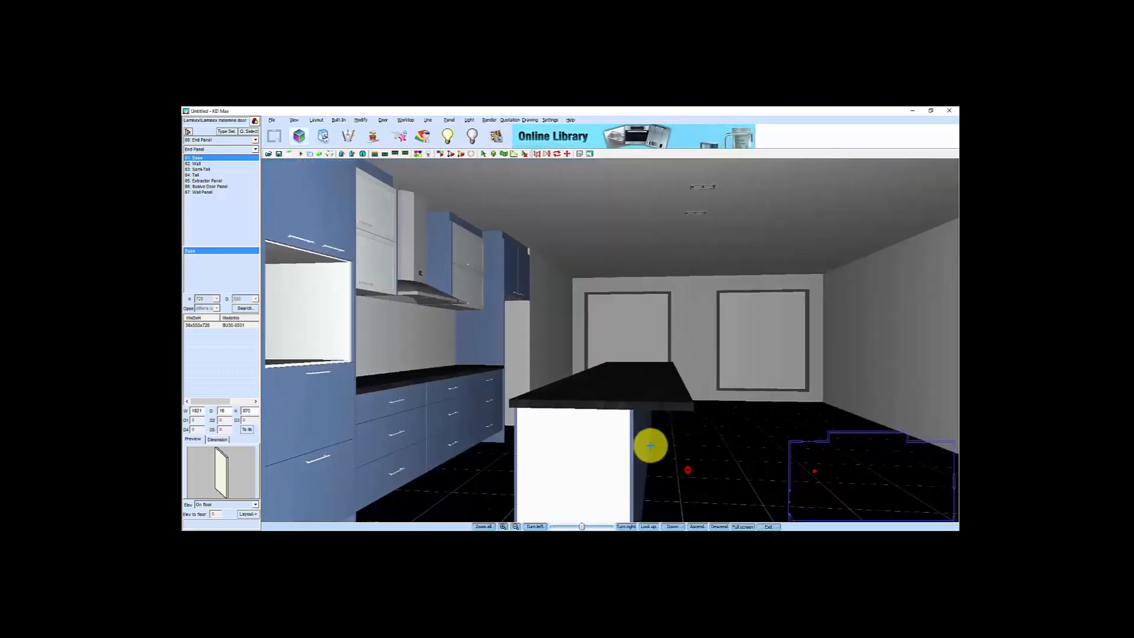
{"action": "scroll", "coordinate": [627, 423], "scroll_direction": "down", "scroll_amount": 3}
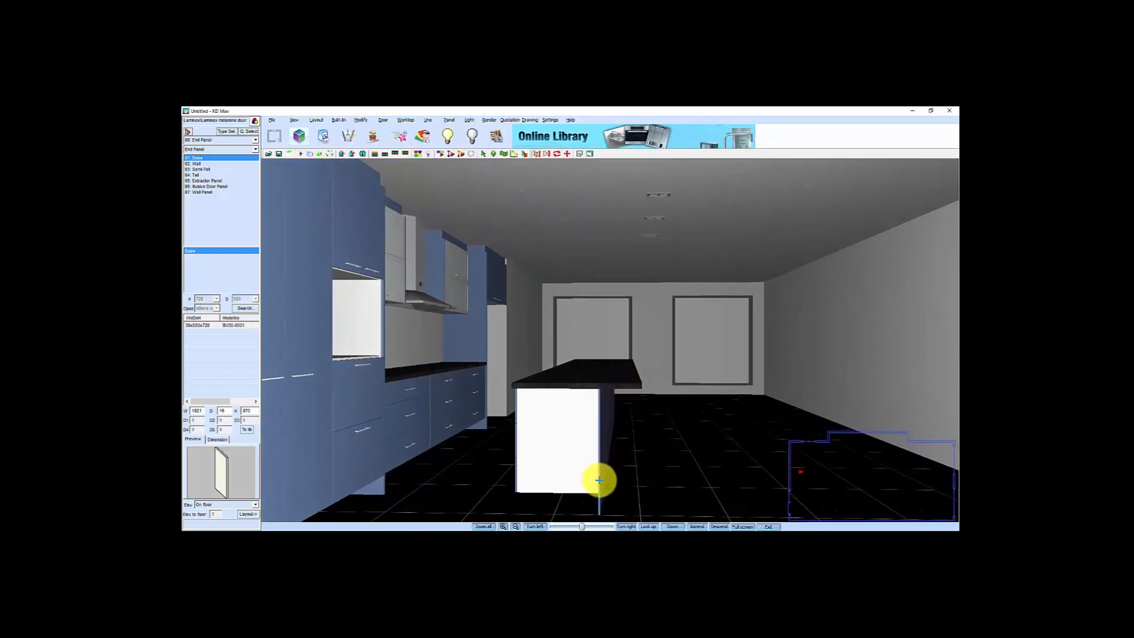
{"action": "scroll", "coordinate": [574, 463], "scroll_direction": "down", "scroll_amount": 2}
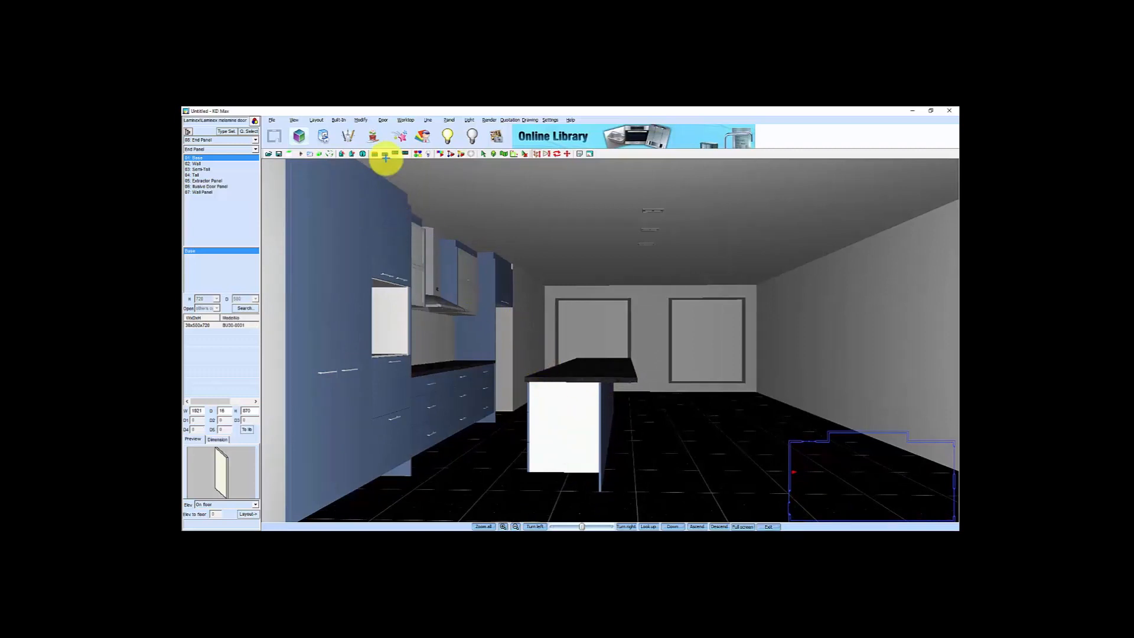
{"action": "left_click", "coordinate": [406, 121]}
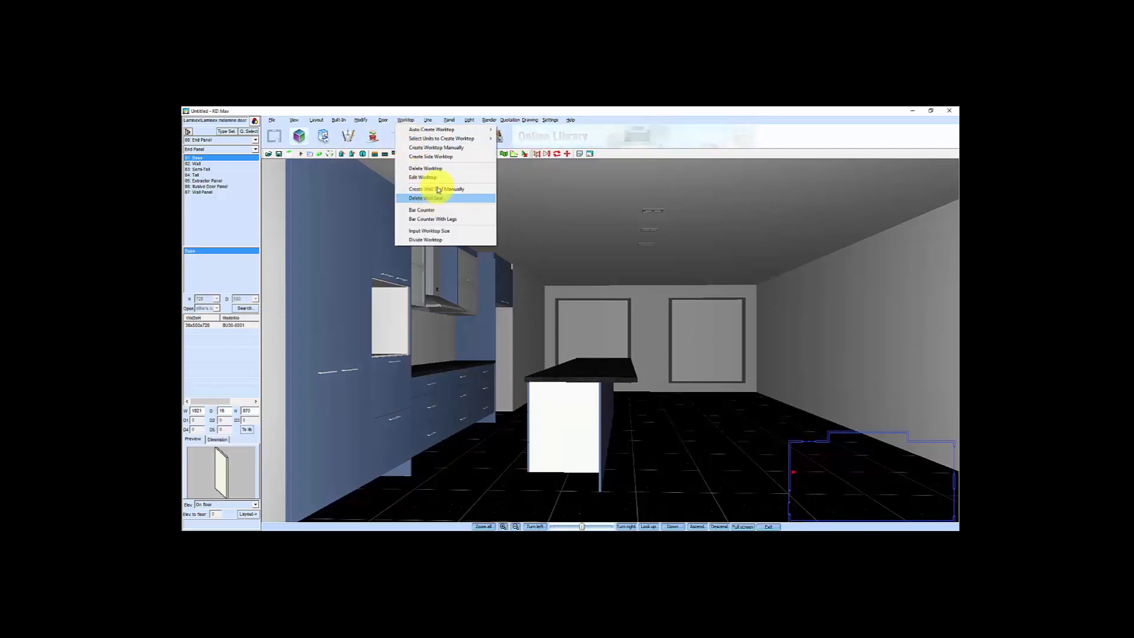
{"action": "left_click", "coordinate": [432, 158]}
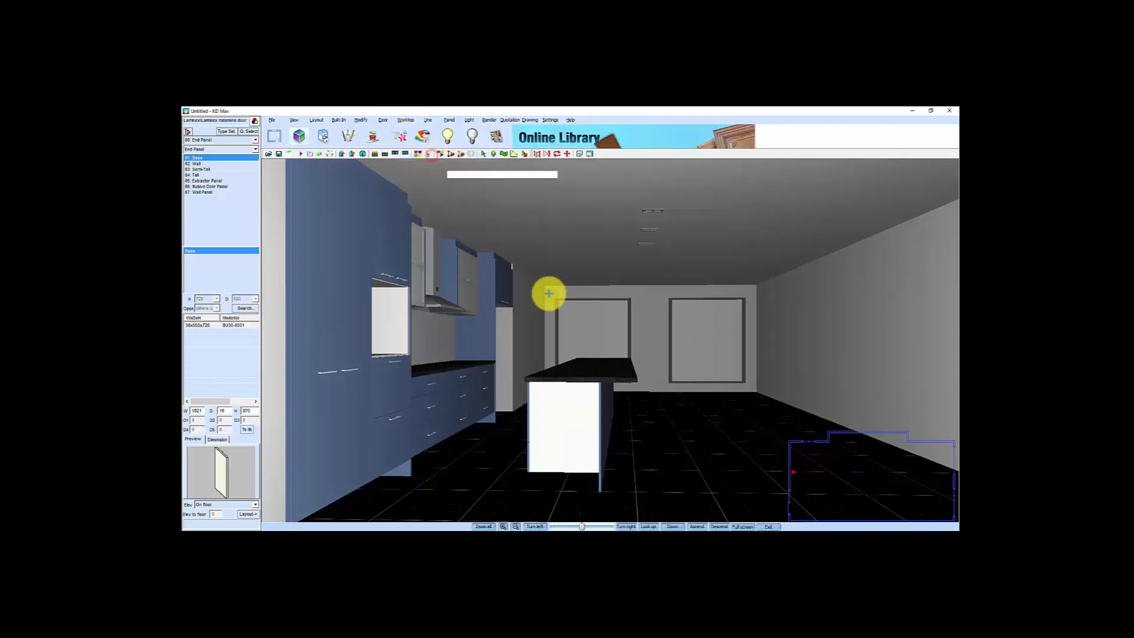
{"action": "left_click", "coordinate": [583, 378]}
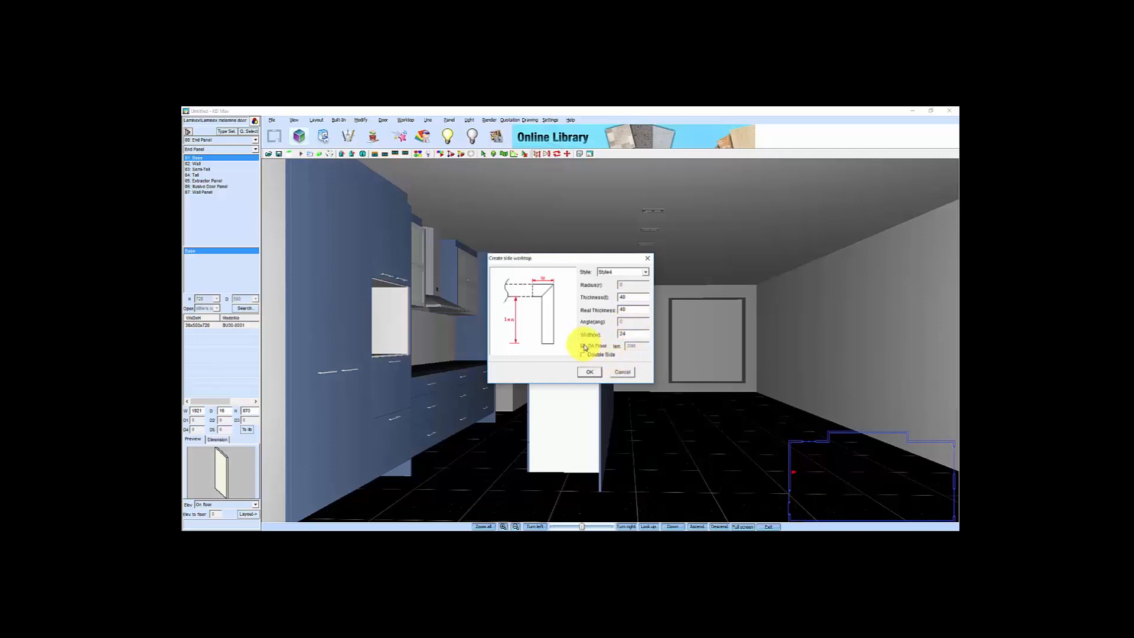
{"action": "left_click", "coordinate": [589, 372]}
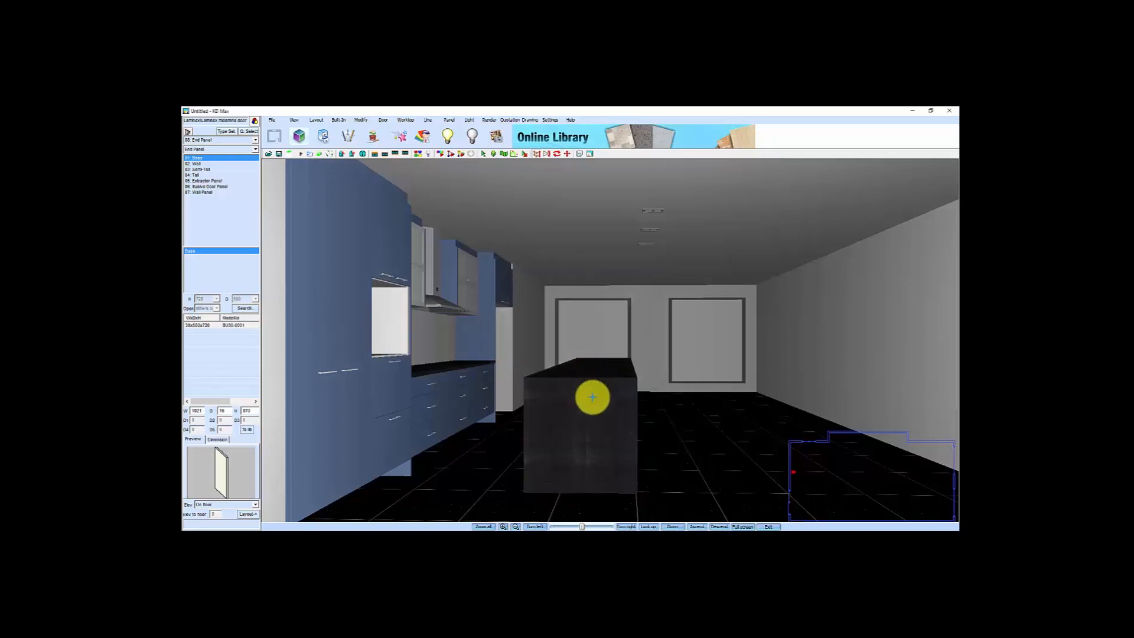
Fit the texture map on the island's new side worktop with East orientation and a 1 by 1 repeat
{"action": "scroll", "coordinate": [601, 410], "scroll_direction": "up", "scroll_amount": 3}
{"action": "scroll", "coordinate": [602, 418], "scroll_direction": "up", "scroll_amount": 2}
{"action": "scroll", "coordinate": [602, 413], "scroll_direction": "down", "scroll_amount": 3}
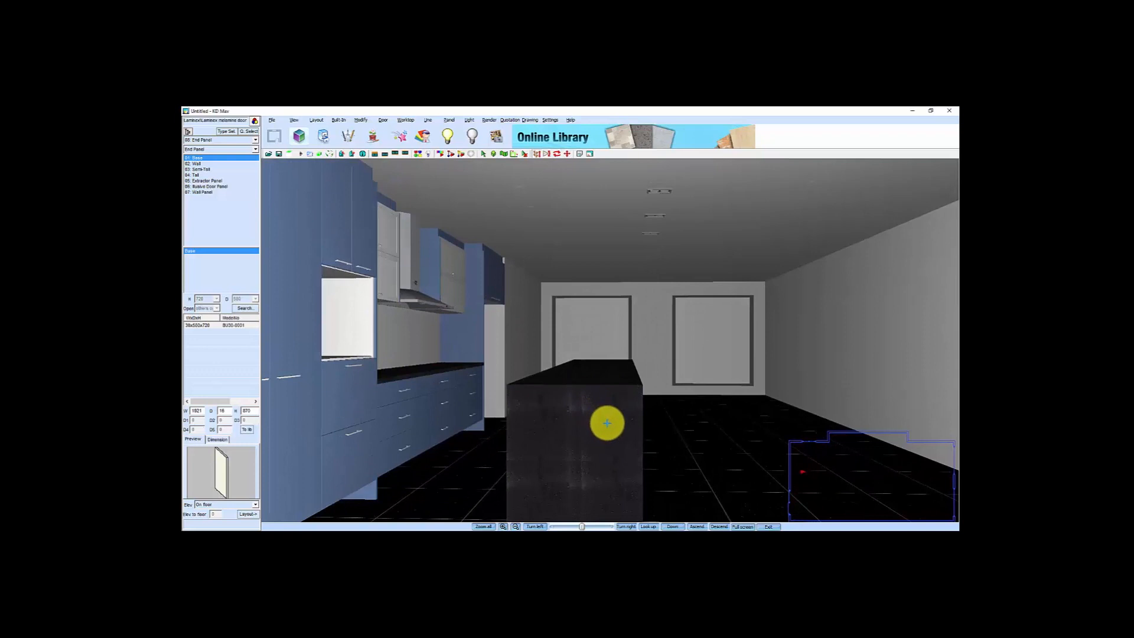
{"action": "scroll", "coordinate": [581, 440], "scroll_direction": "down", "scroll_amount": 1}
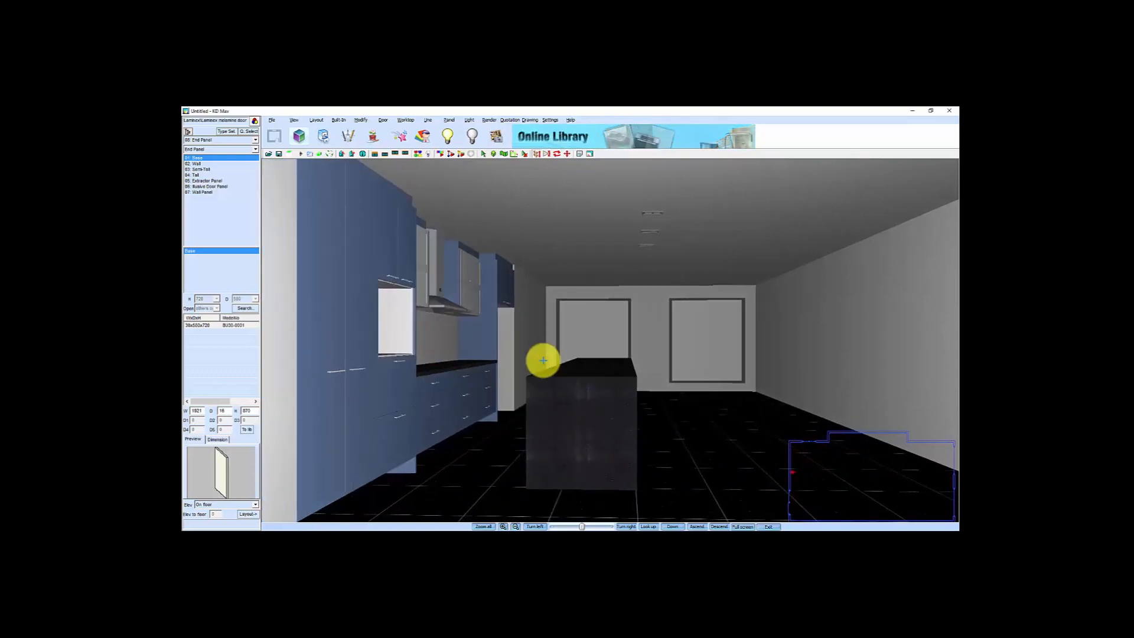
{"action": "left_click", "coordinate": [490, 120]}
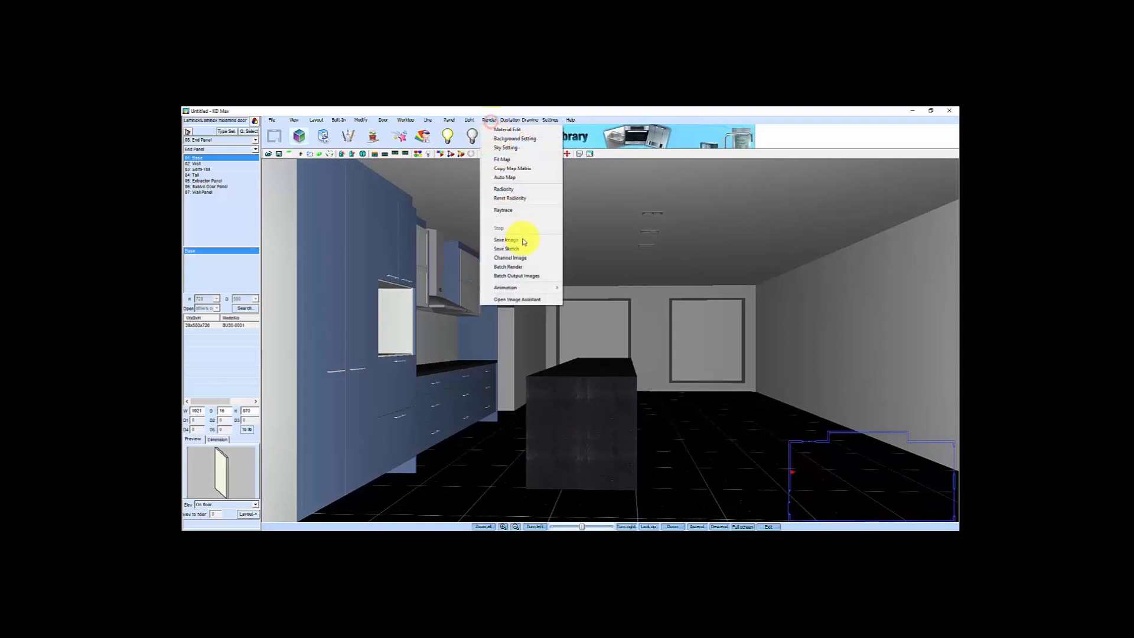
{"action": "left_click", "coordinate": [511, 169]}
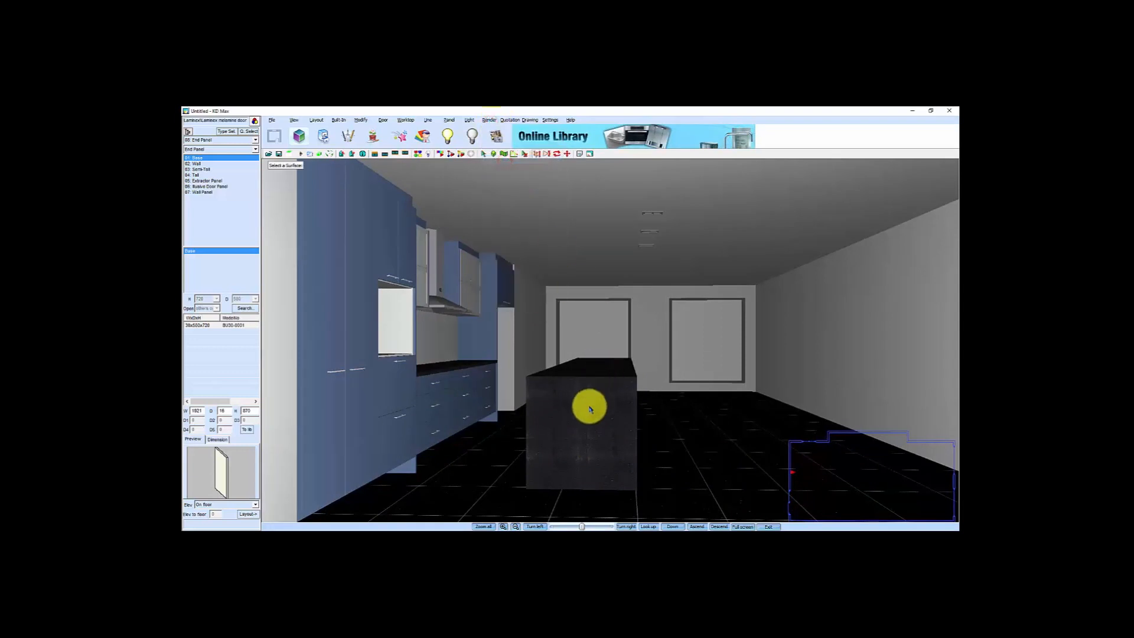
{"action": "left_click", "coordinate": [584, 426]}
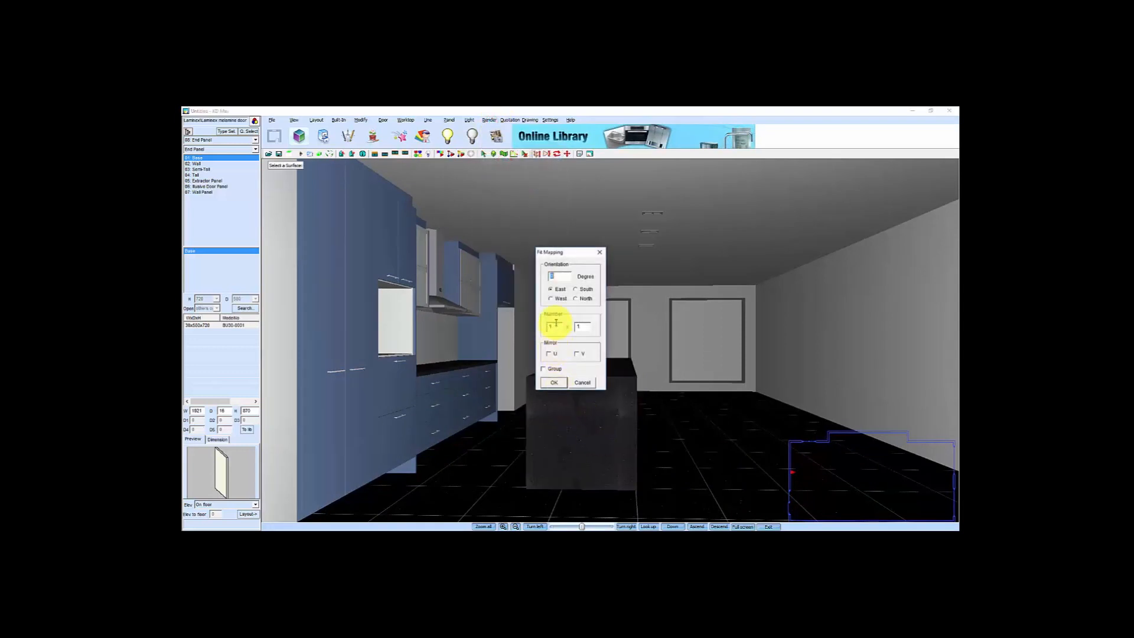
{"action": "left_click", "coordinate": [551, 383]}
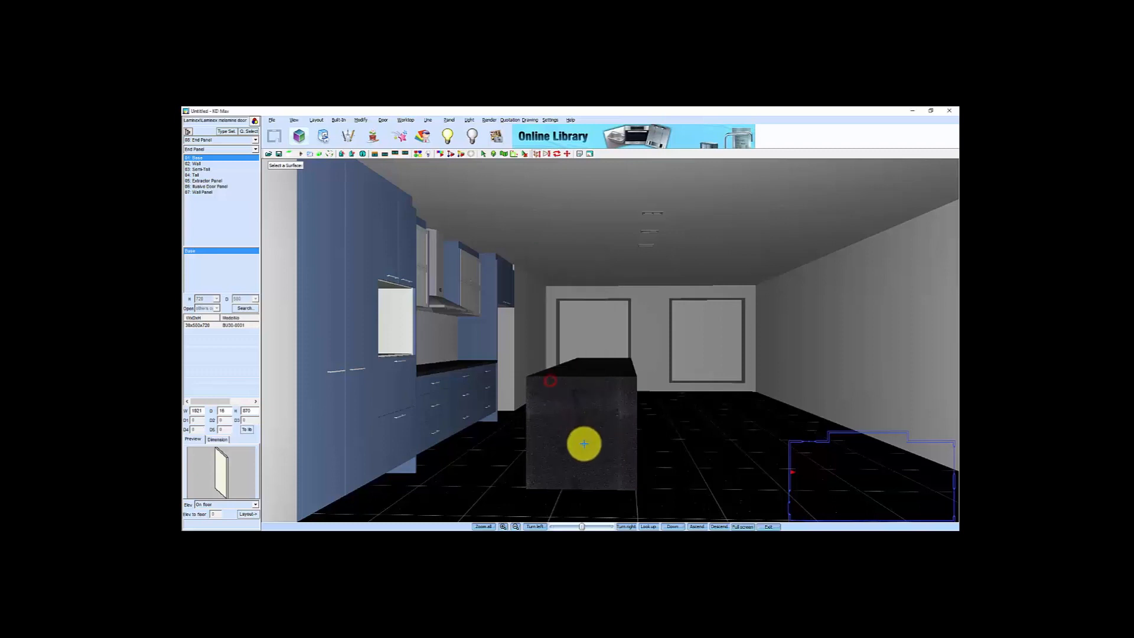
{"action": "left_click", "coordinate": [585, 442]}
{"action": "scroll", "coordinate": [570, 419], "scroll_direction": "down", "scroll_amount": 3}
{"action": "scroll", "coordinate": [572, 426], "scroll_direction": "up", "scroll_amount": 2}
{"action": "left_click", "coordinate": [573, 406]}
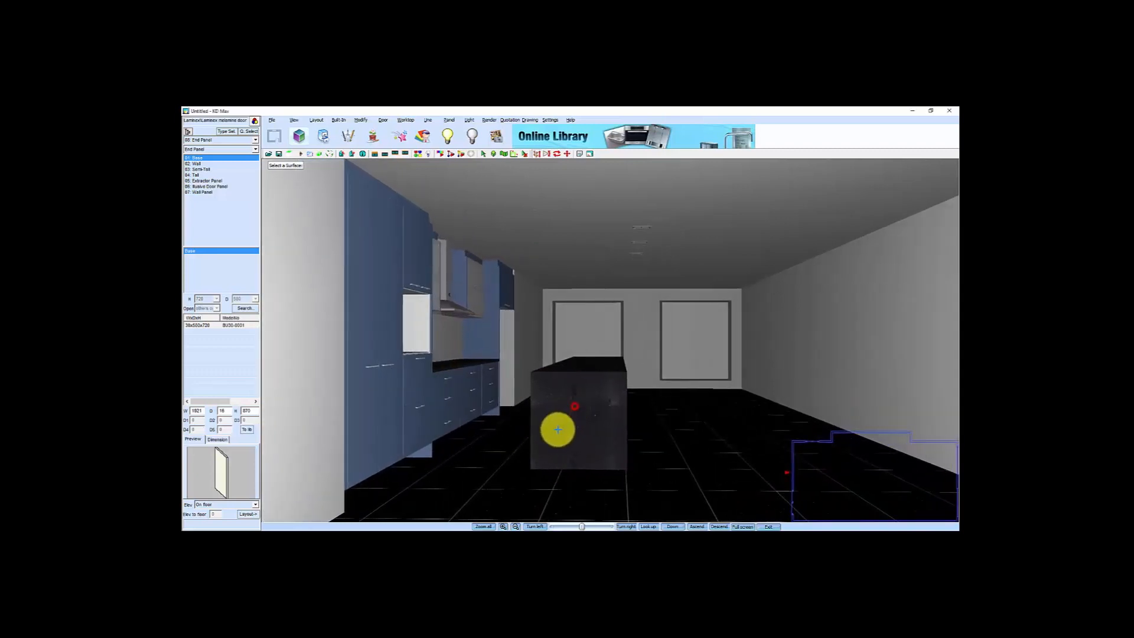
{"action": "scroll", "coordinate": [557, 434], "scroll_direction": "up", "scroll_amount": 3}
{"action": "scroll", "coordinate": [550, 434], "scroll_direction": "down", "scroll_amount": 2}
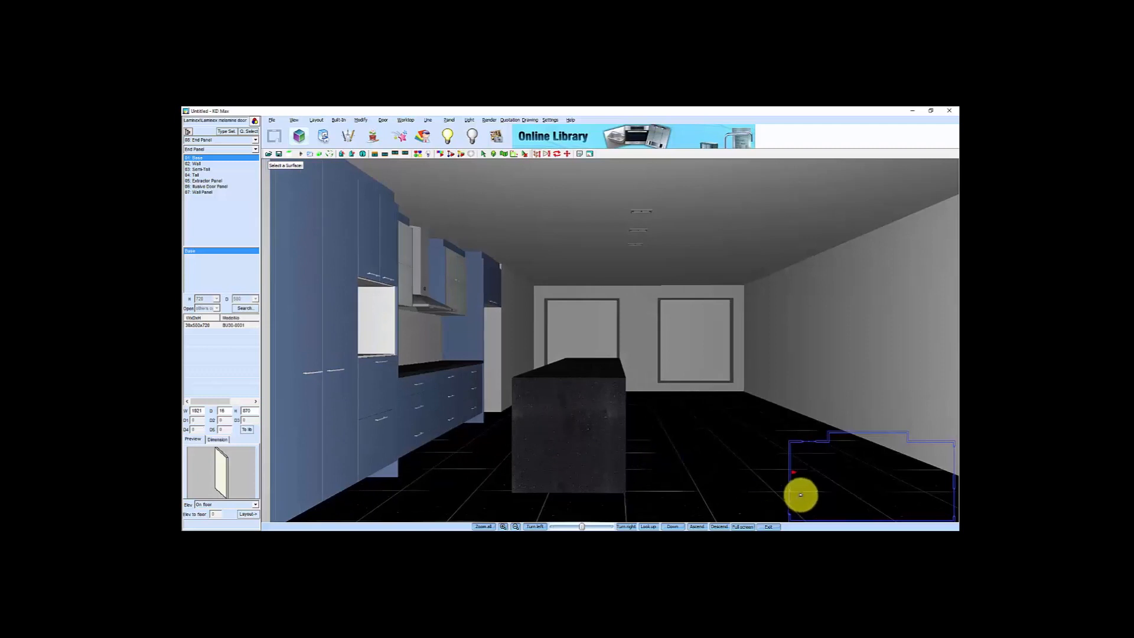
Create a matching Style4 side worktop down to the floor on the opposite end of the island, width 24
{"action": "left_click", "coordinate": [943, 472]}
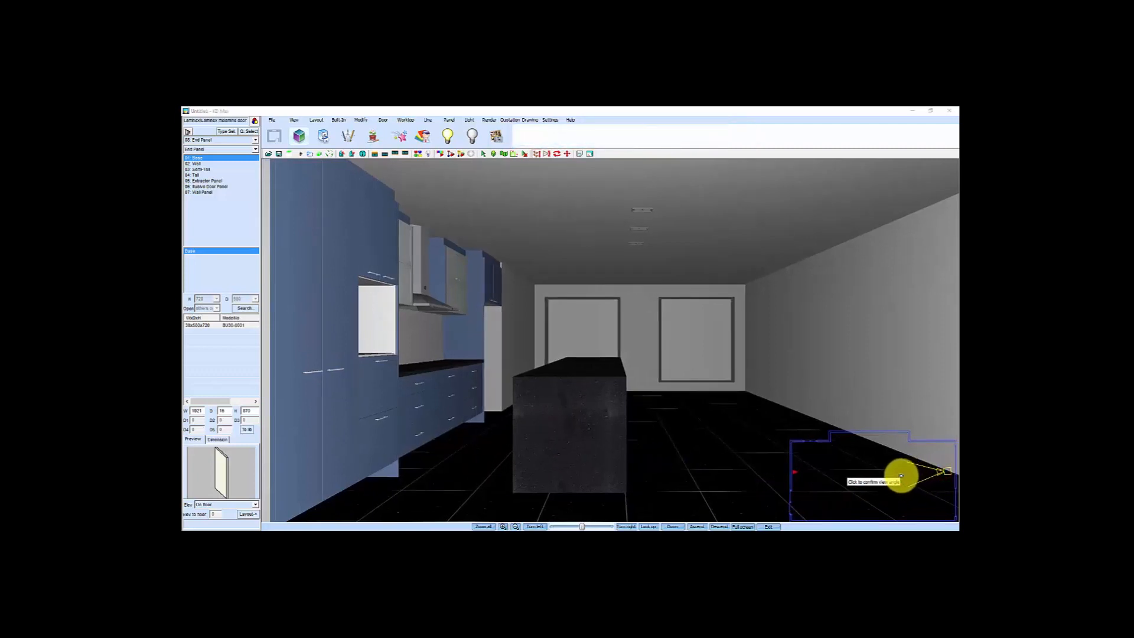
{"action": "left_click", "coordinate": [899, 473]}
{"action": "left_click_drag", "start_coordinate": [716, 448], "coordinate": [663, 407]}
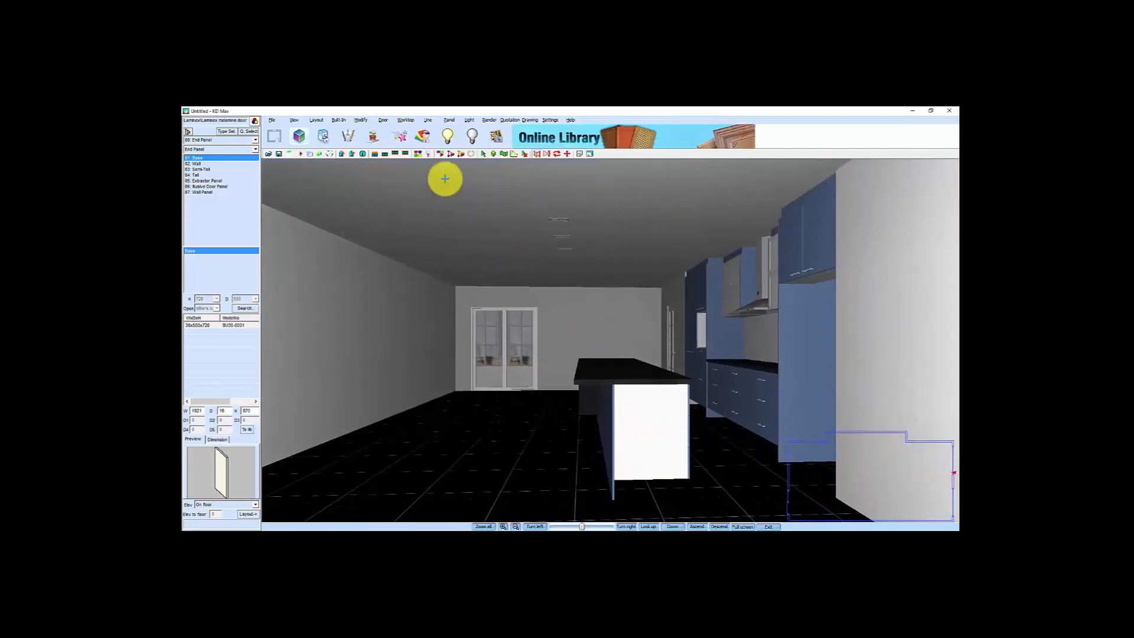
{"action": "left_click", "coordinate": [406, 120]}
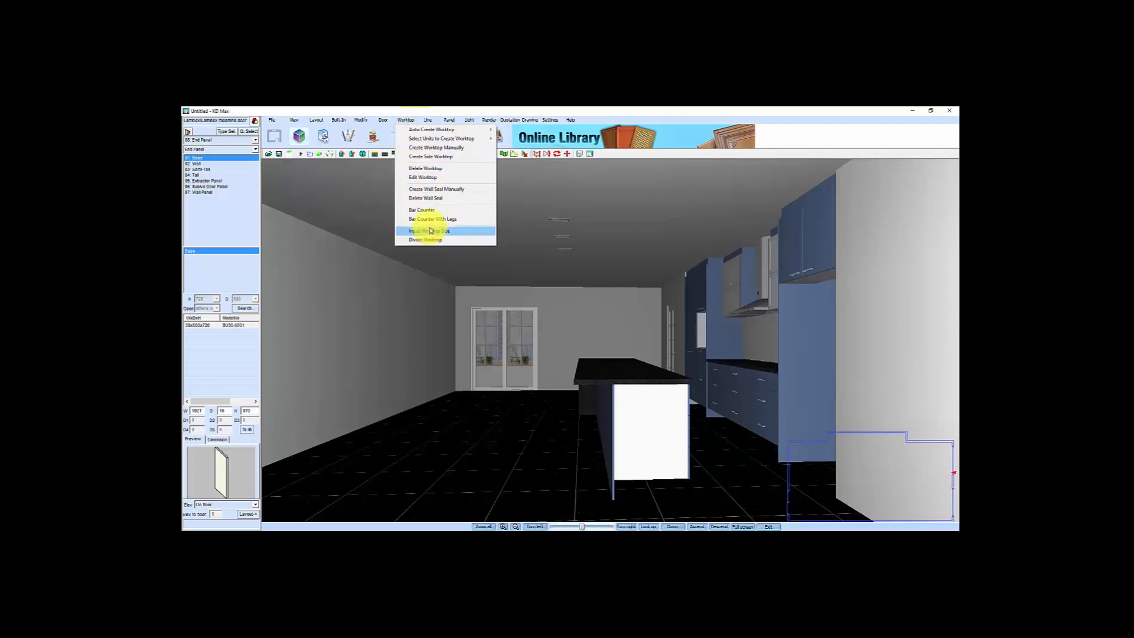
{"action": "left_click", "coordinate": [431, 156]}
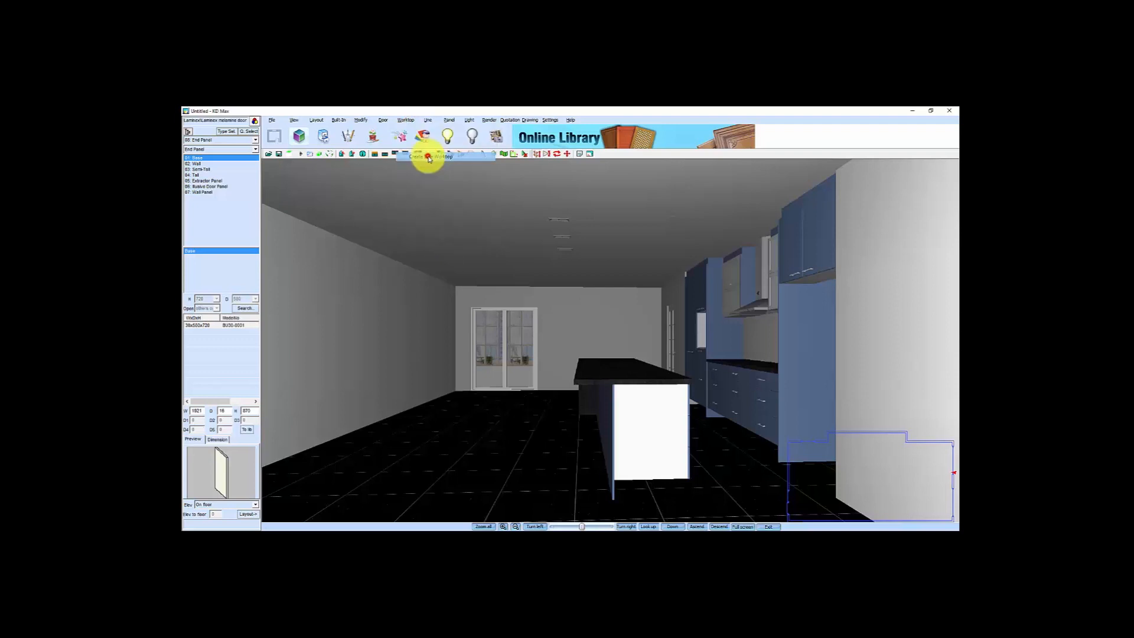
{"action": "left_click", "coordinate": [632, 375]}
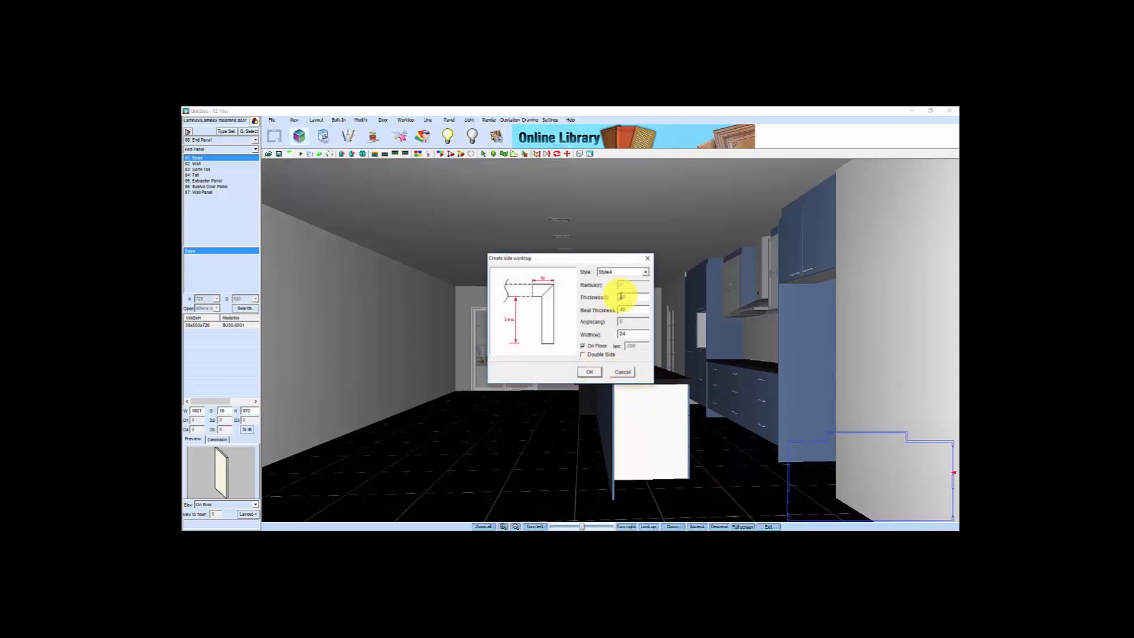
{"action": "left_click", "coordinate": [594, 373]}
{"action": "mouse_move", "coordinate": [624, 440]}
{"action": "left_mouse_down"}
{"action": "mouse_move", "coordinate": [604, 424]}
{"action": "mouse_move", "coordinate": [625, 447]}
{"action": "left_mouse_up"}
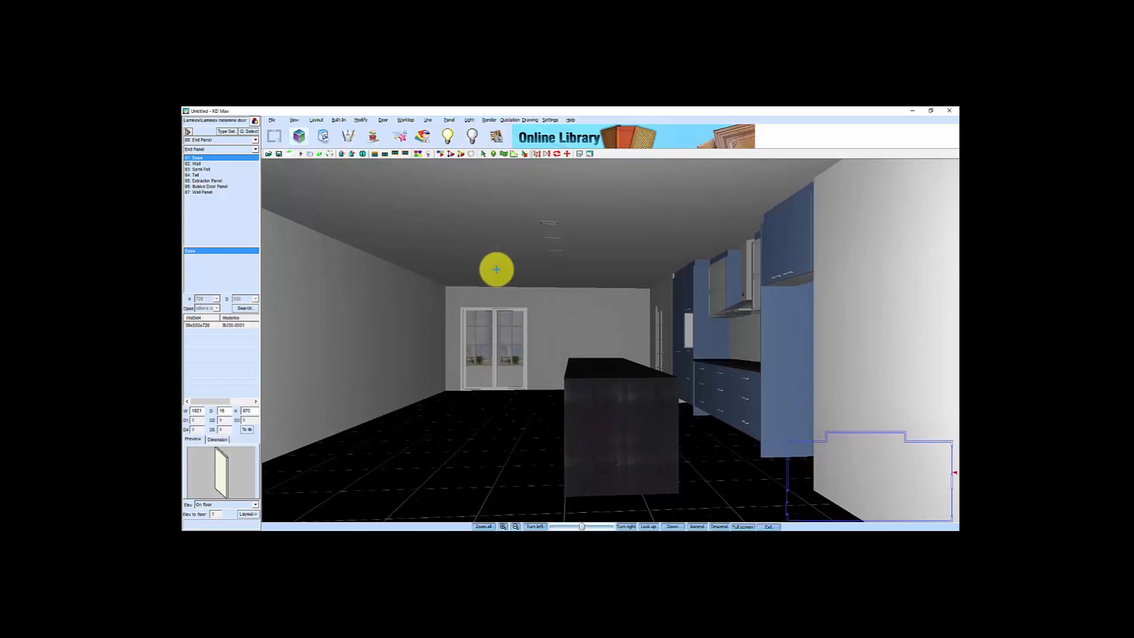
Fit the texture map on the island's second side worktop with 270-degree orientation and a 1 by 1 repeat
{"action": "left_click", "coordinate": [489, 120]}
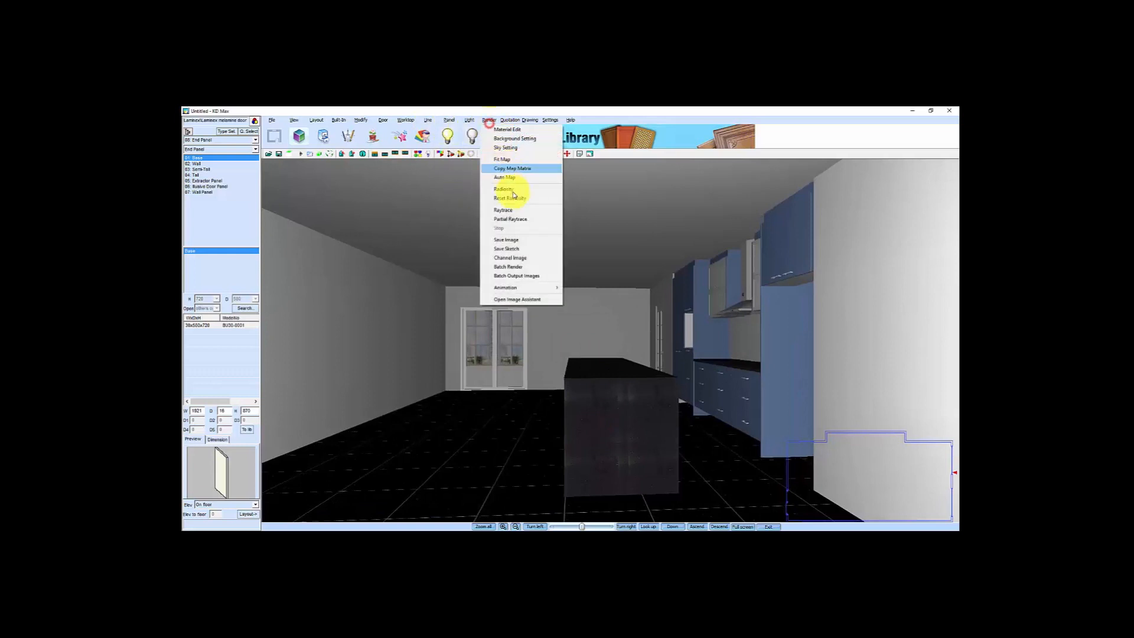
{"action": "left_click", "coordinate": [505, 159]}
{"action": "left_click", "coordinate": [627, 434]}
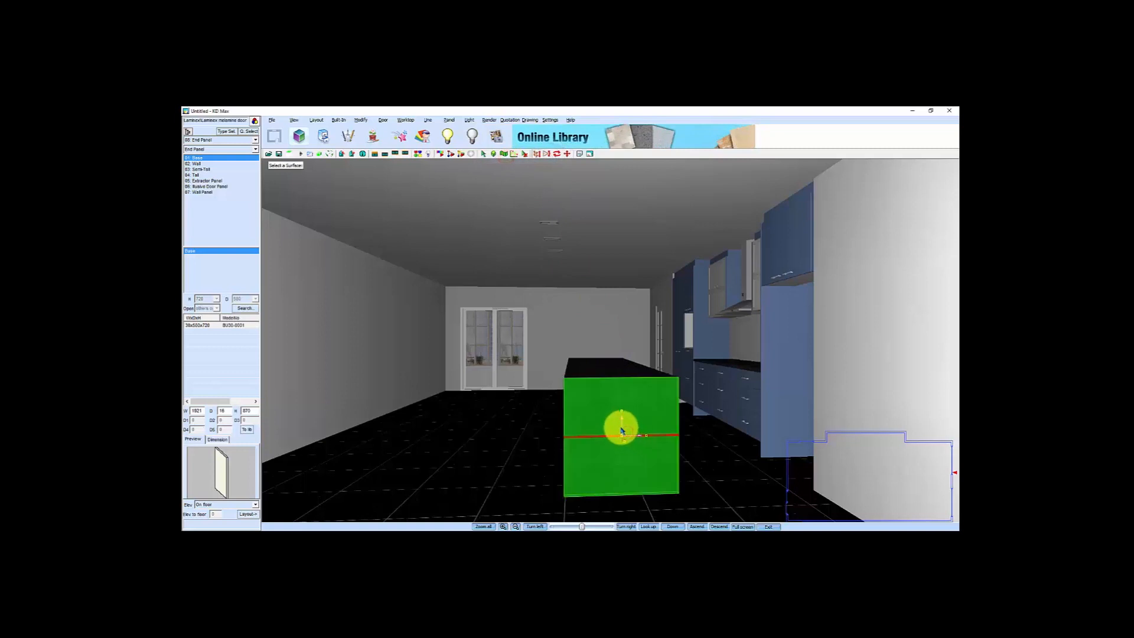
{"action": "left_click", "coordinate": [622, 431]}
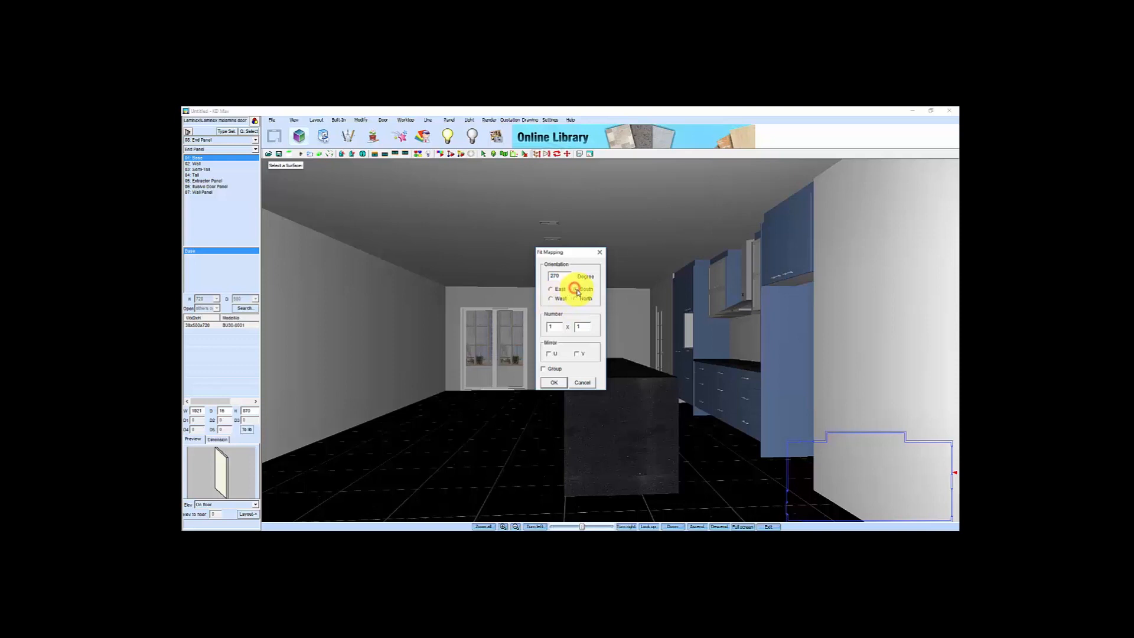
{"action": "left_click", "coordinate": [554, 384]}
{"action": "scroll", "coordinate": [620, 431], "scroll_direction": "up", "scroll_amount": 3}
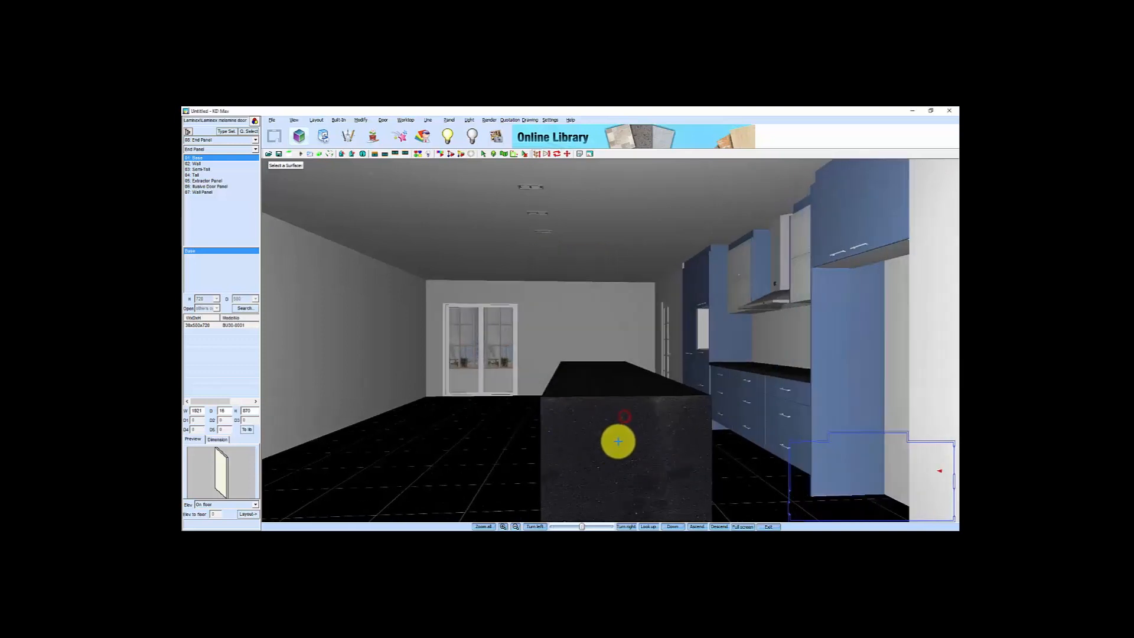
Generate plinths automatically under the kitchen's floor-standing units
{"action": "left_click", "coordinate": [821, 492]}
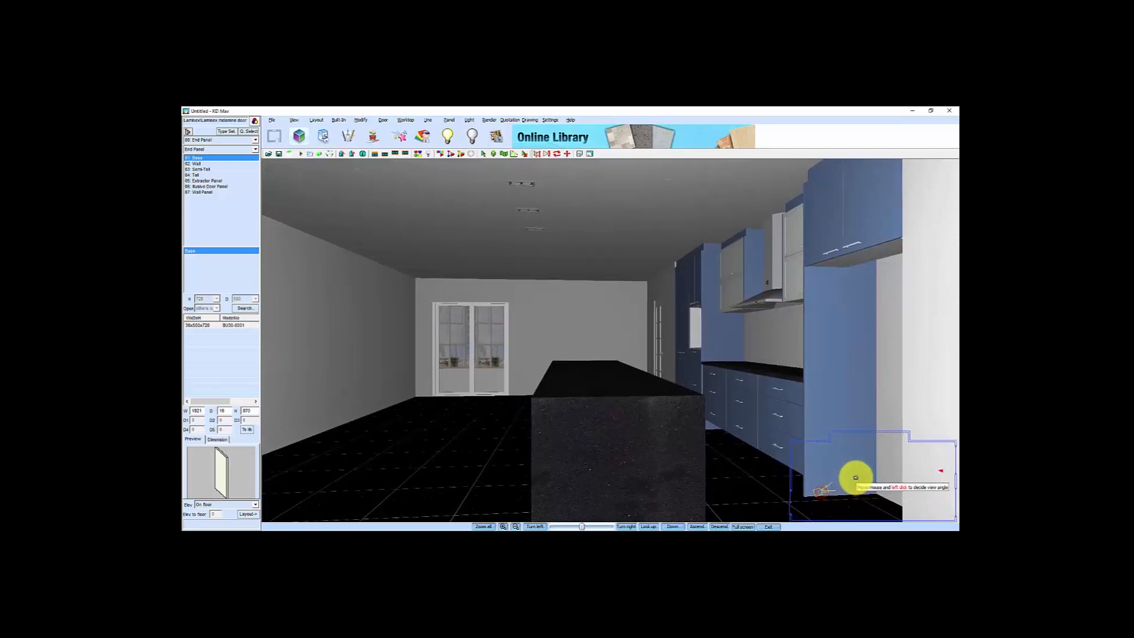
{"action": "left_click", "coordinate": [870, 473]}
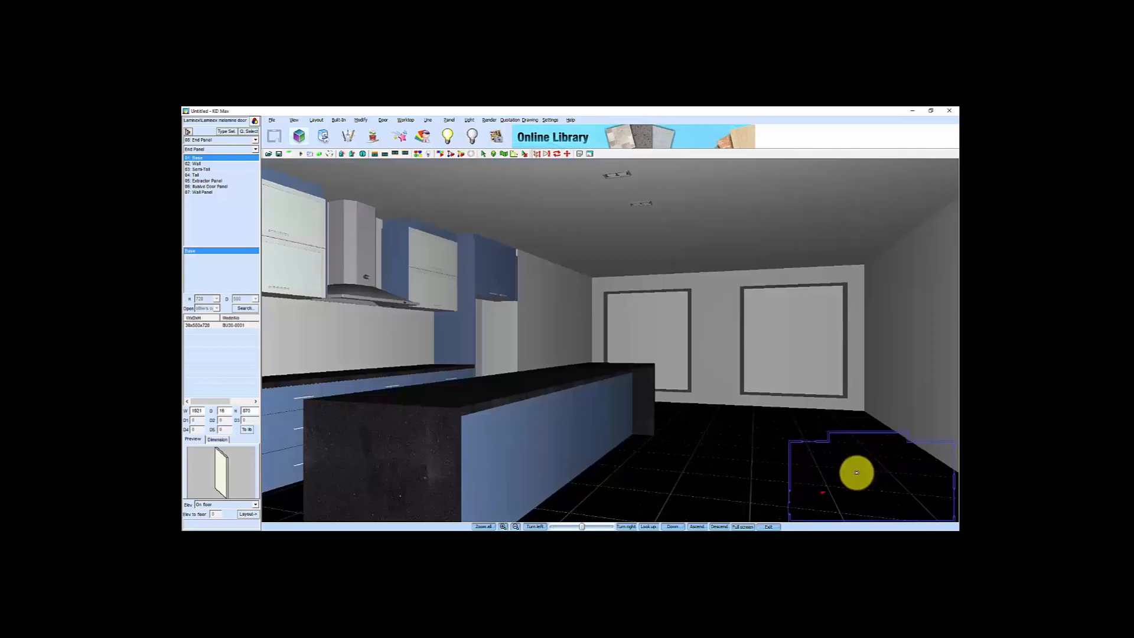
{"action": "left_click_drag", "start_coordinate": [671, 433], "coordinate": [780, 359]}
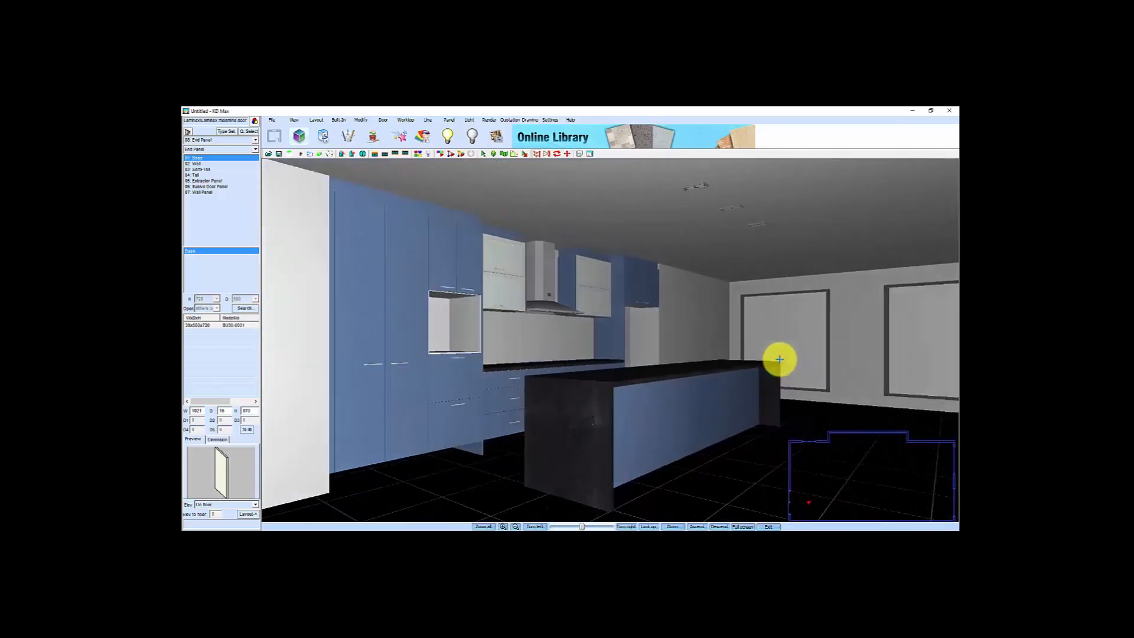
{"action": "scroll", "coordinate": [660, 405], "scroll_direction": "down", "scroll_amount": 2}
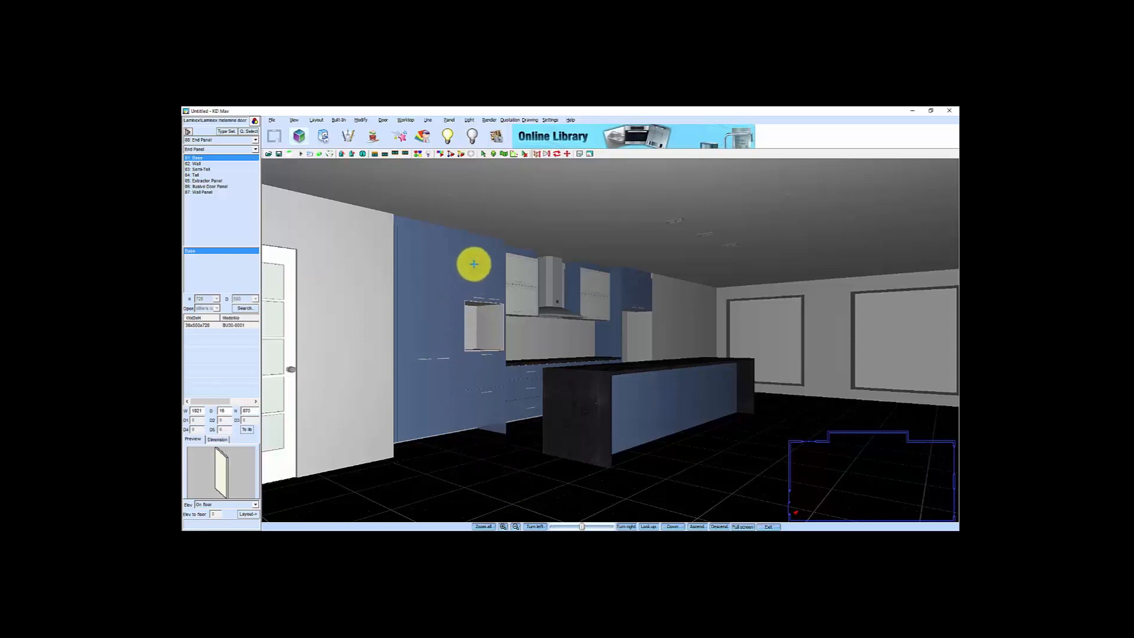
{"action": "left_click", "coordinate": [383, 155]}
{"action": "left_click_drag", "start_coordinate": [489, 424], "coordinate": [578, 449]}
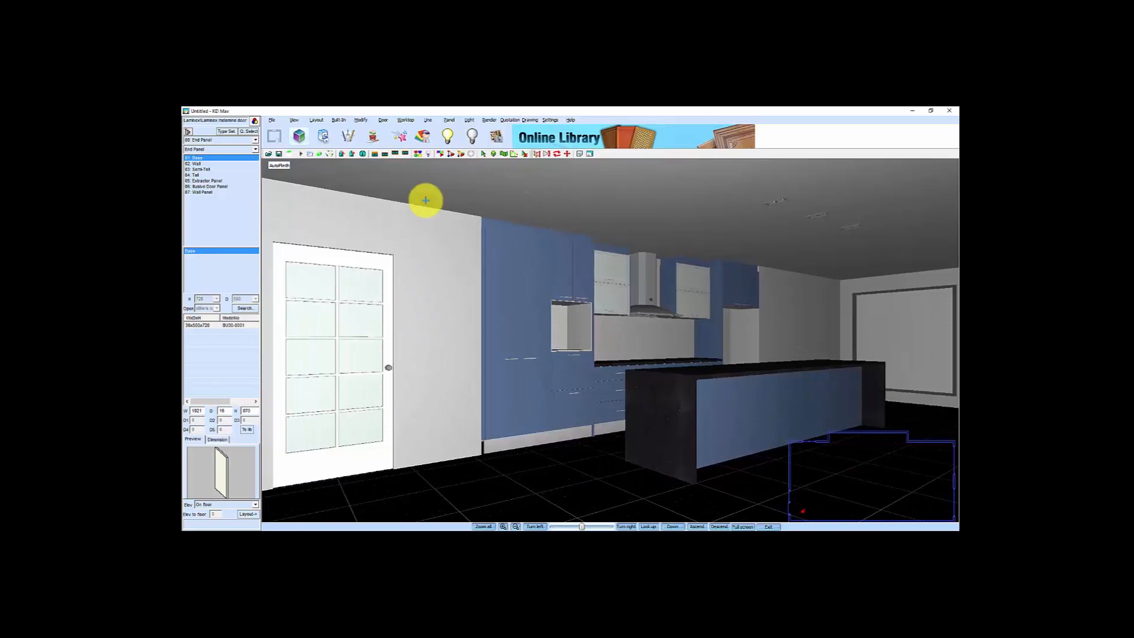
Create a plinth for the selected narrow panel at the door end of the tall units
{"action": "left_click", "coordinate": [427, 123]}
{"action": "mouse_move", "coordinate": [456, 131]}
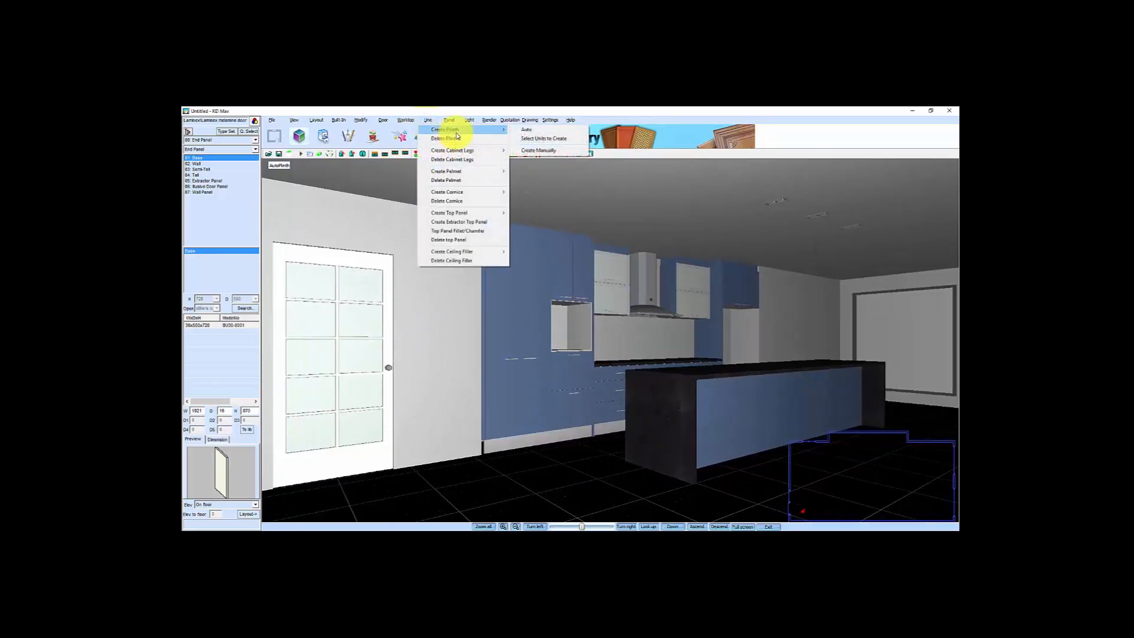
{"action": "left_click", "coordinate": [541, 139]}
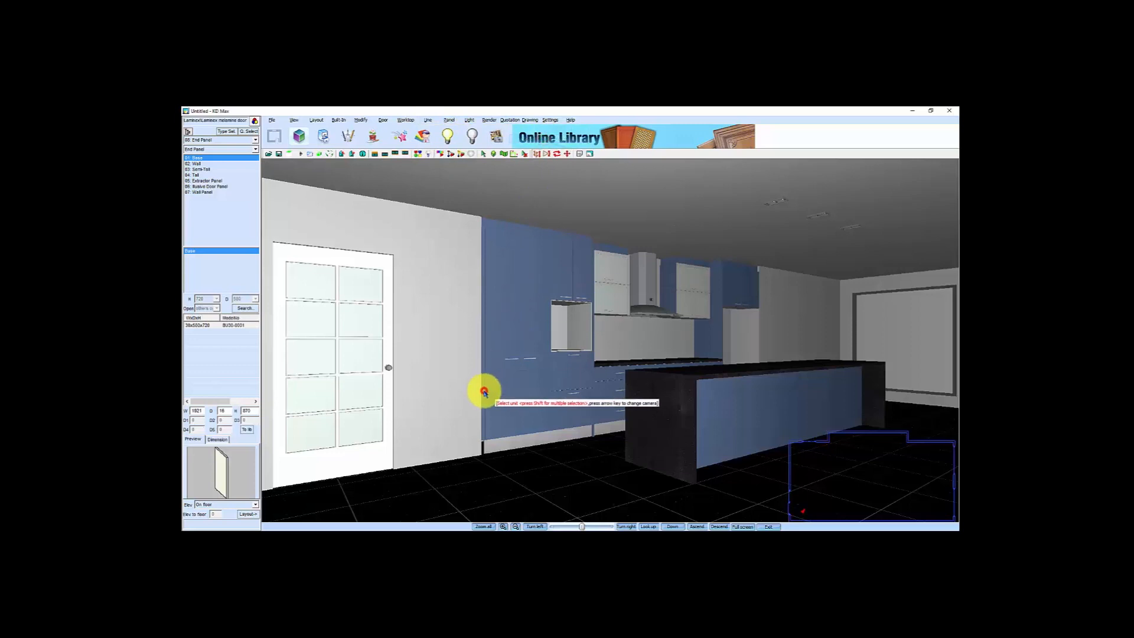
{"action": "left_click_drag", "start_coordinate": [541, 420], "coordinate": [570, 489]}
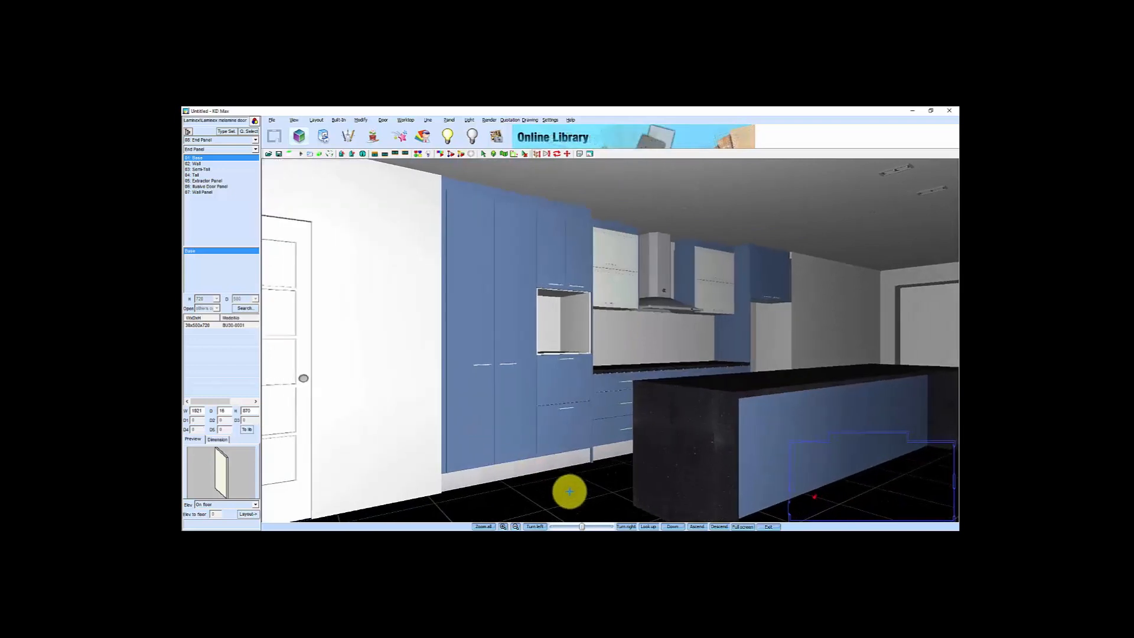
Examine the plinths along the tall units, base run and island from both sides of the island
{"action": "left_click_drag", "start_coordinate": [812, 465], "coordinate": [847, 460]}
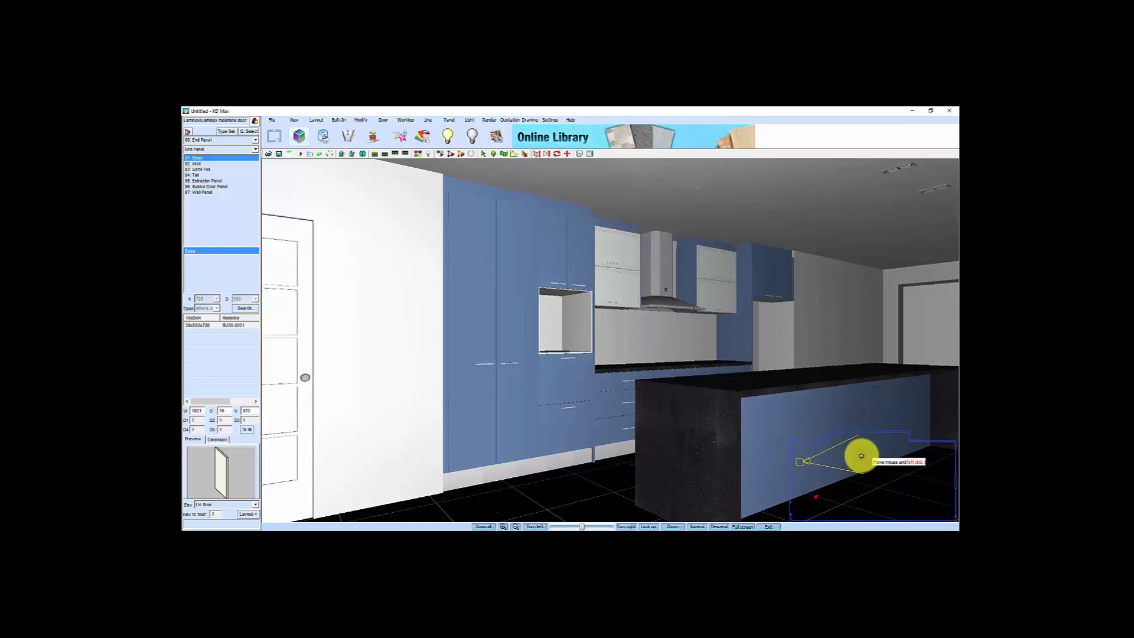
{"action": "left_click", "coordinate": [860, 457]}
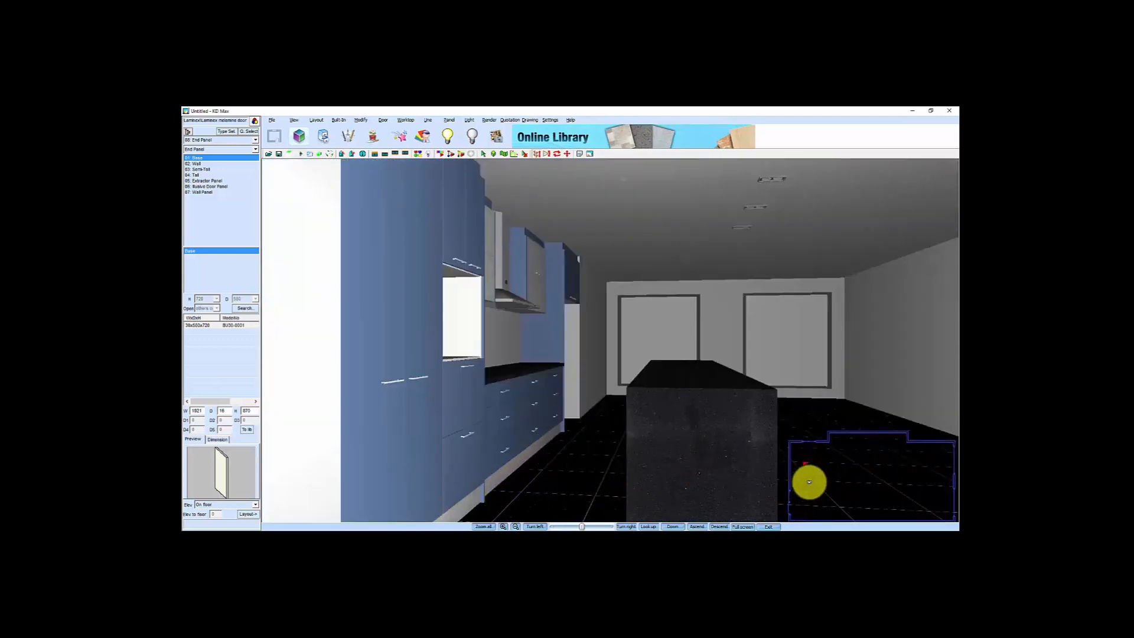
{"action": "left_click", "coordinate": [826, 452]}
{"action": "left_click", "coordinate": [860, 465]}
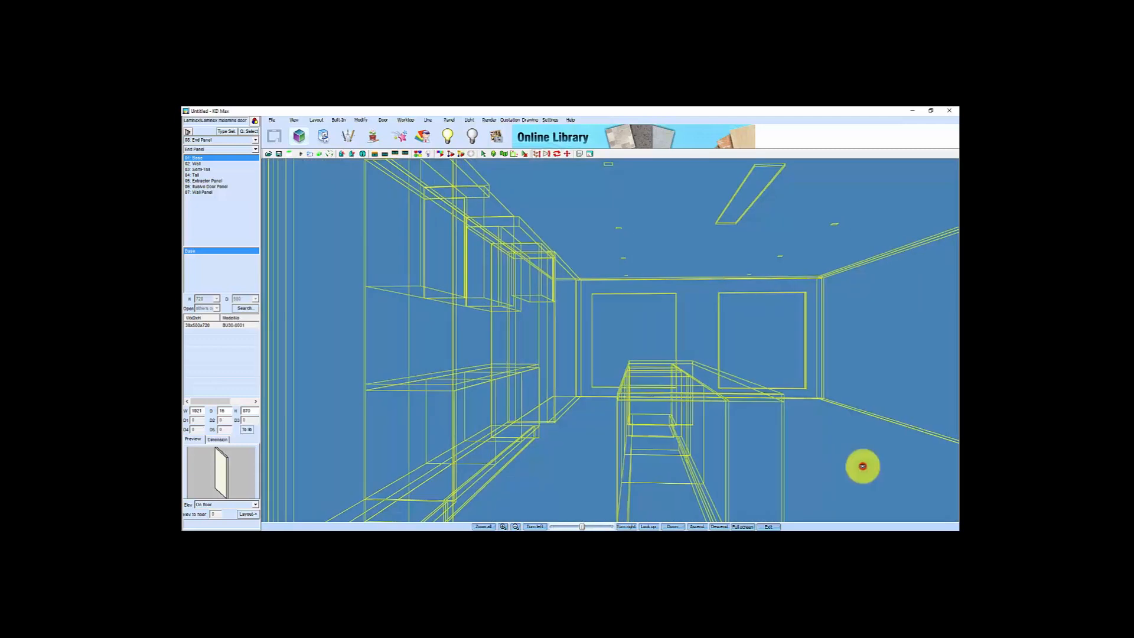
{"action": "mouse_move", "coordinate": [562, 490]}
{"action": "left_mouse_down"}
{"action": "mouse_move", "coordinate": [573, 440]}
{"action": "mouse_move", "coordinate": [575, 468]}
{"action": "left_mouse_up"}
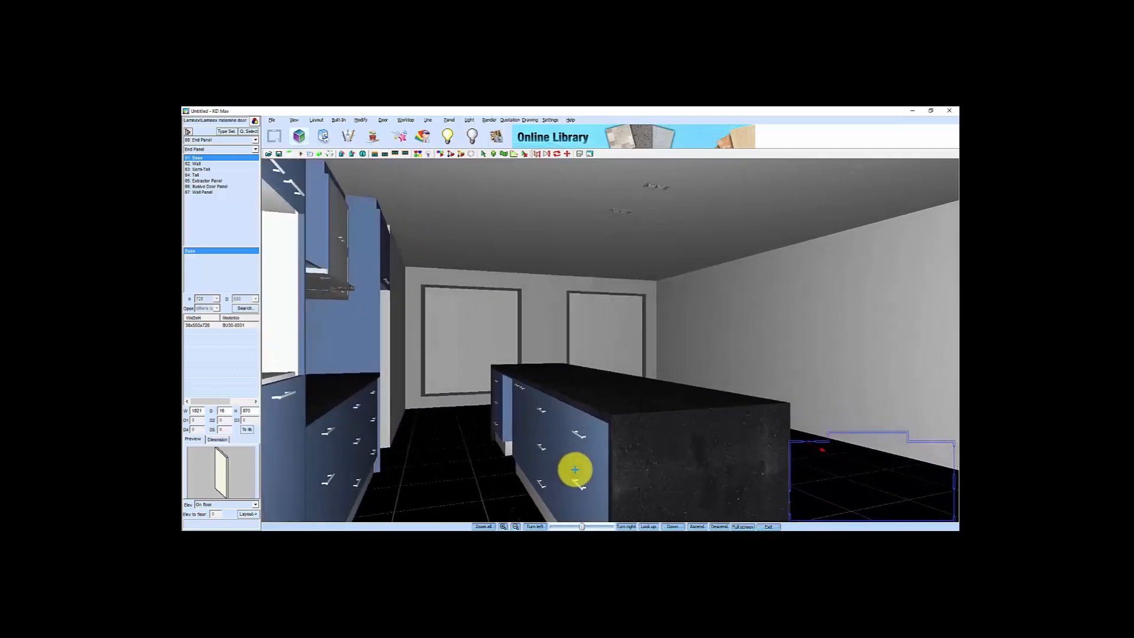
{"action": "left_click", "coordinate": [839, 501]}
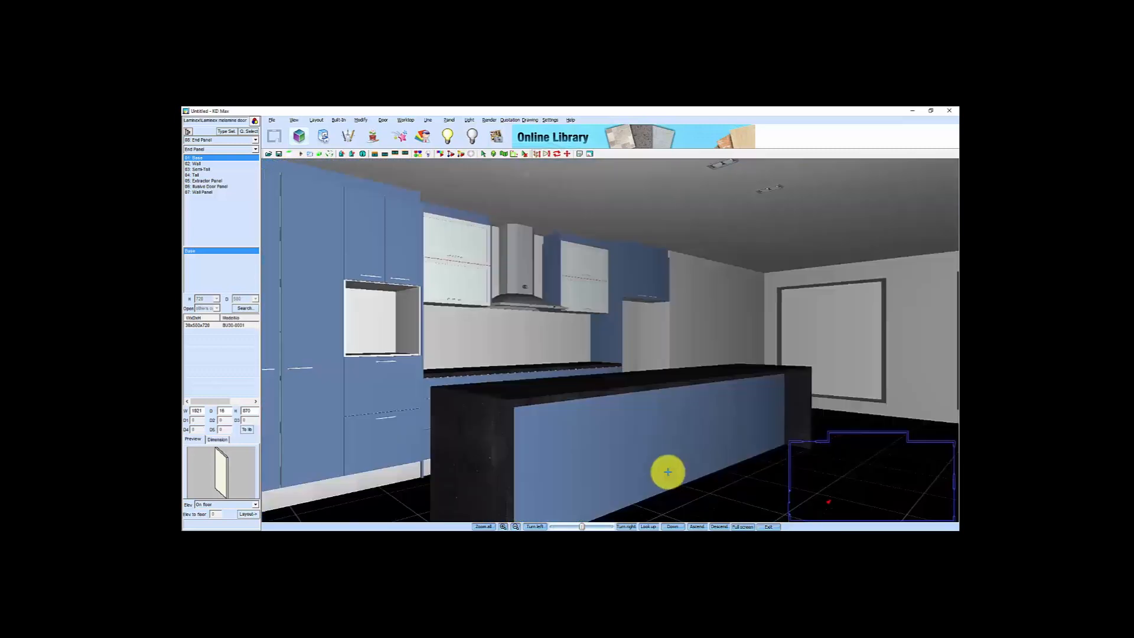
Place the third listed Miele Oven in the open niche of the tall oven housing, using Auto fit size
{"action": "mouse_move", "coordinate": [668, 472]}
{"action": "left_mouse_down"}
{"action": "mouse_move", "coordinate": [719, 446]}
{"action": "mouse_move", "coordinate": [761, 458]}
{"action": "mouse_move", "coordinate": [740, 479]}
{"action": "left_mouse_up"}
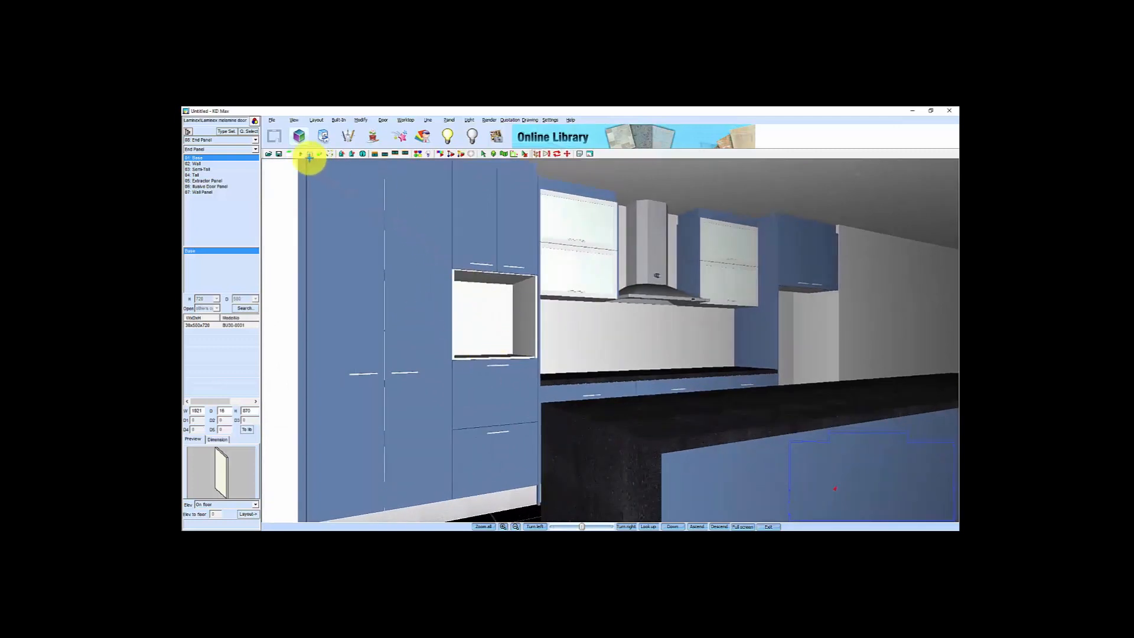
{"action": "left_click", "coordinate": [228, 133]}
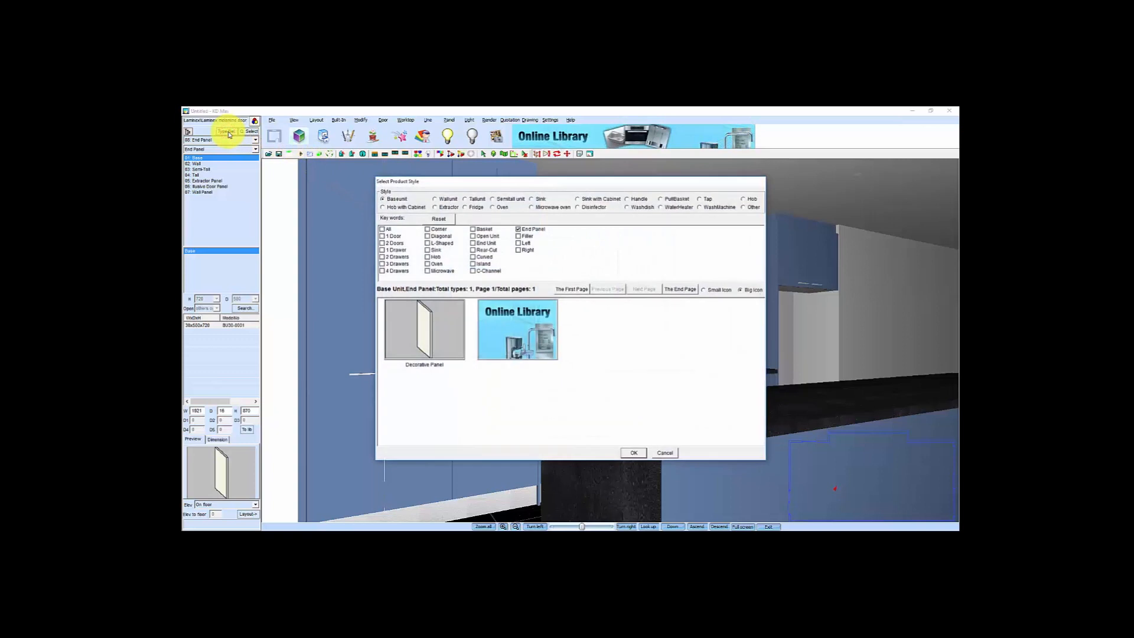
{"action": "left_click", "coordinate": [493, 208]}
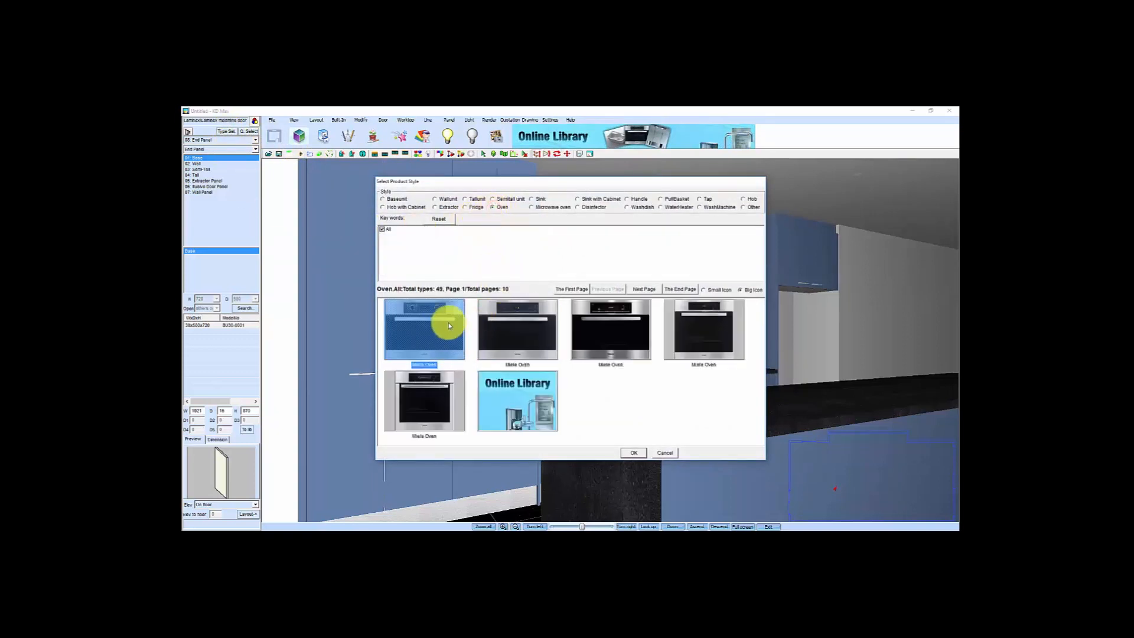
{"action": "left_click", "coordinate": [596, 332]}
{"action": "left_click", "coordinate": [633, 453]}
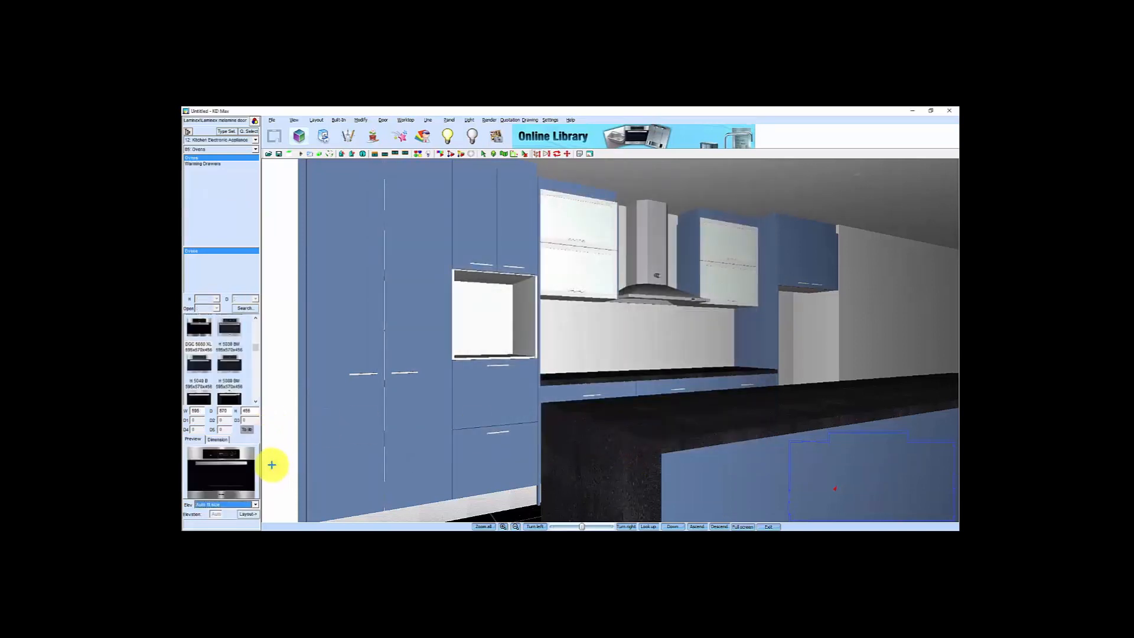
{"action": "left_click", "coordinate": [246, 517]}
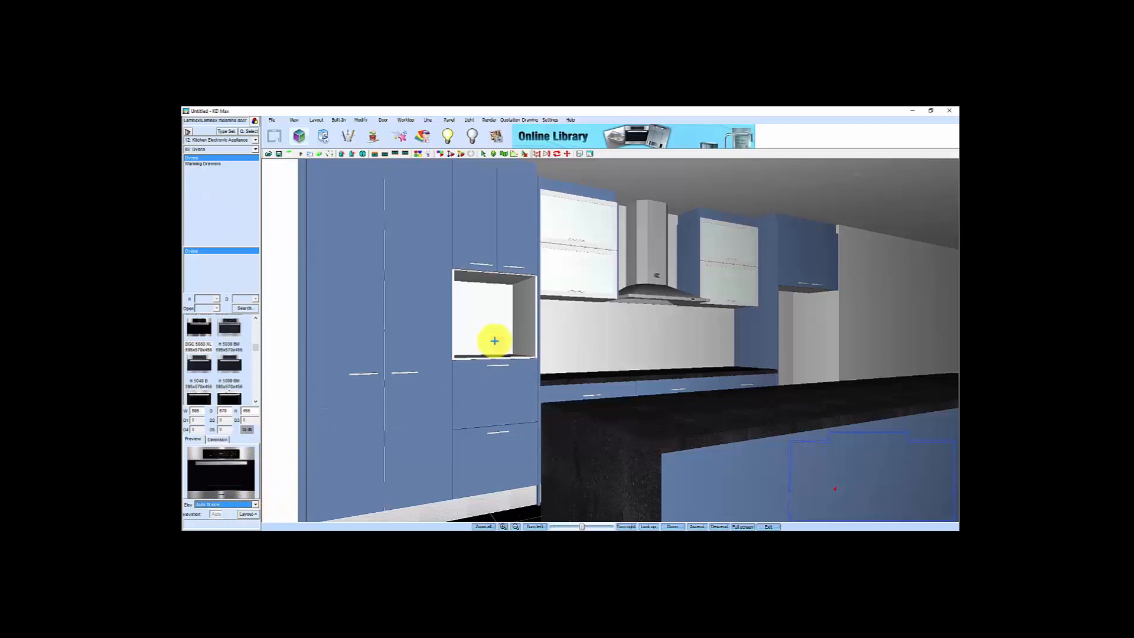
{"action": "left_click", "coordinate": [248, 514]}
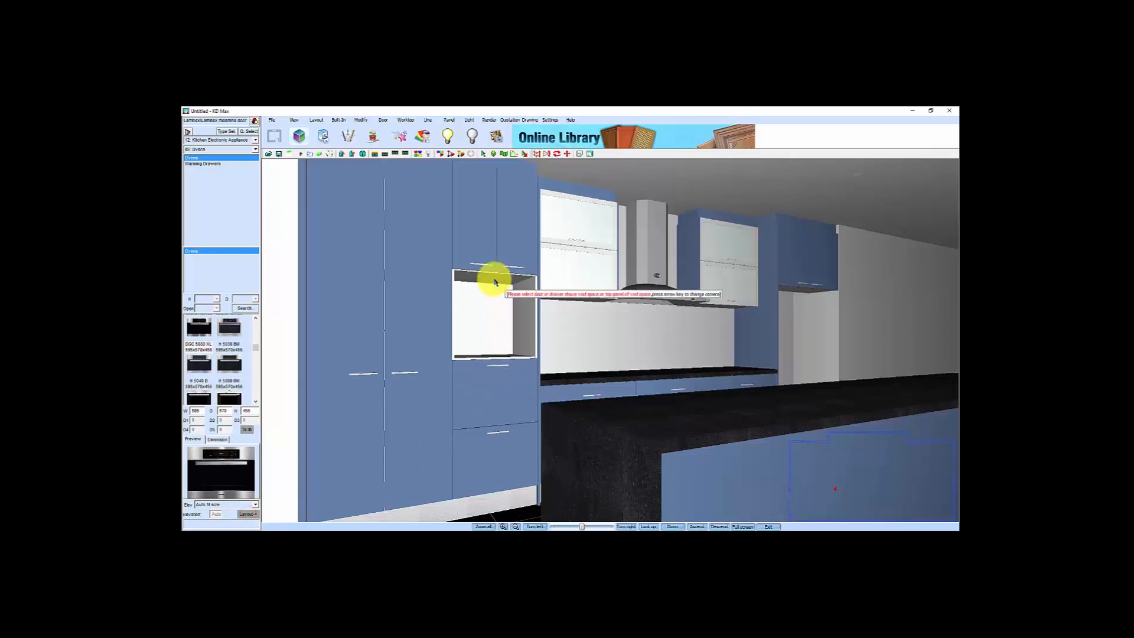
{"action": "left_click", "coordinate": [499, 377]}
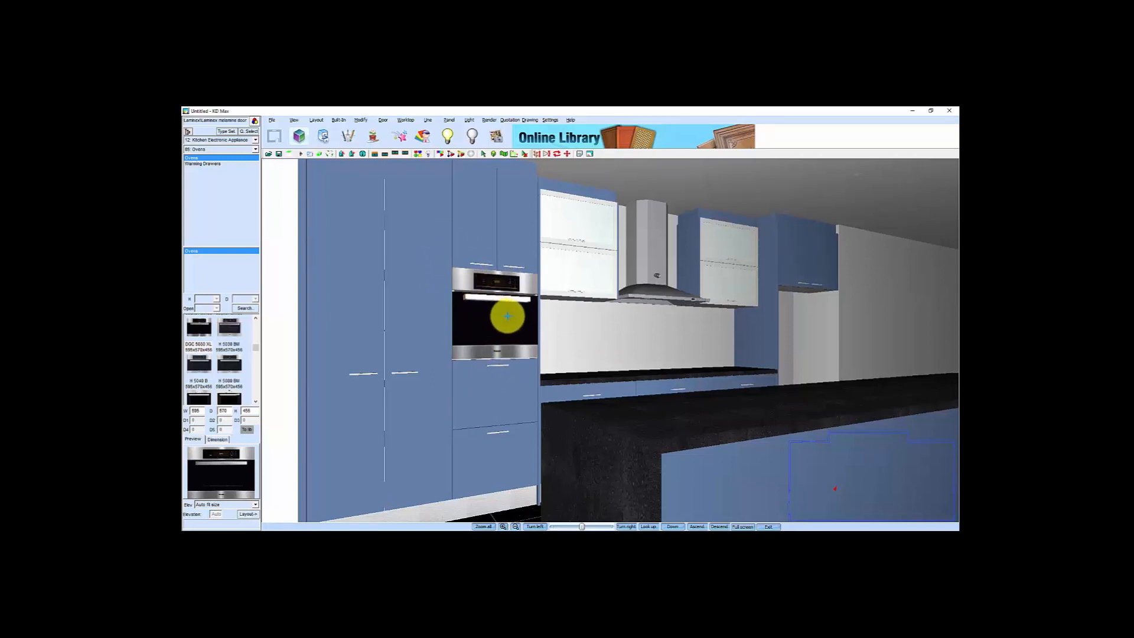
{"action": "left_click", "coordinate": [486, 376]}
List the Hob products, try the Electric Cooktop keyword, and return the filter to All
{"action": "scroll", "coordinate": [477, 363], "scroll_direction": "down", "scroll_amount": 1}
{"action": "left_click_drag", "start_coordinate": [477, 363], "coordinate": [440, 397]}
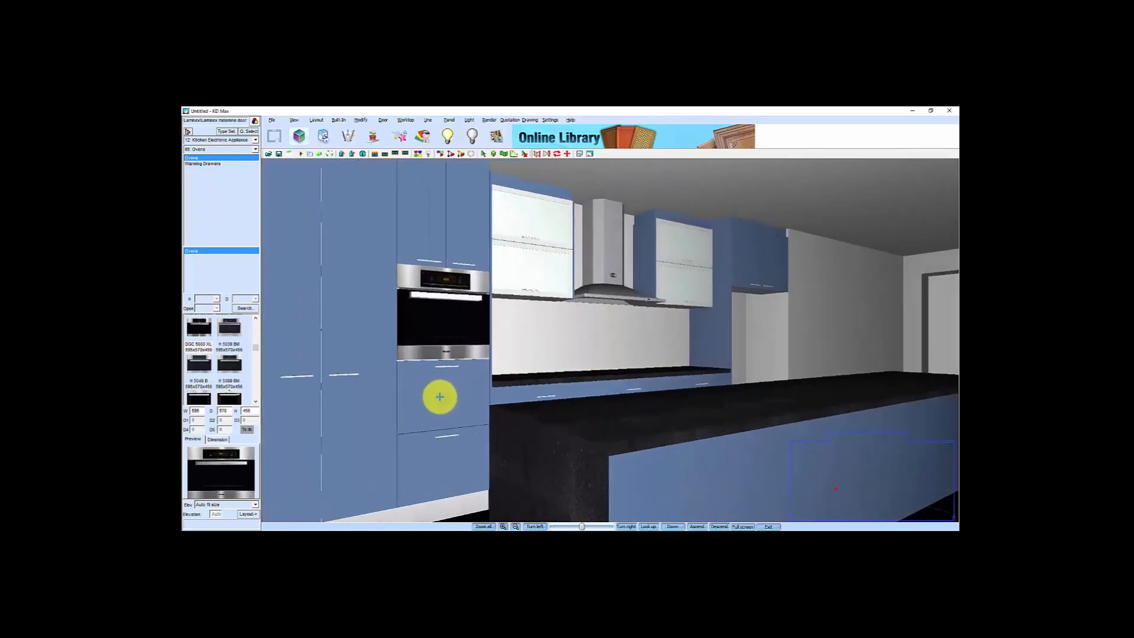
{"action": "left_click_drag", "start_coordinate": [604, 382], "coordinate": [565, 429]}
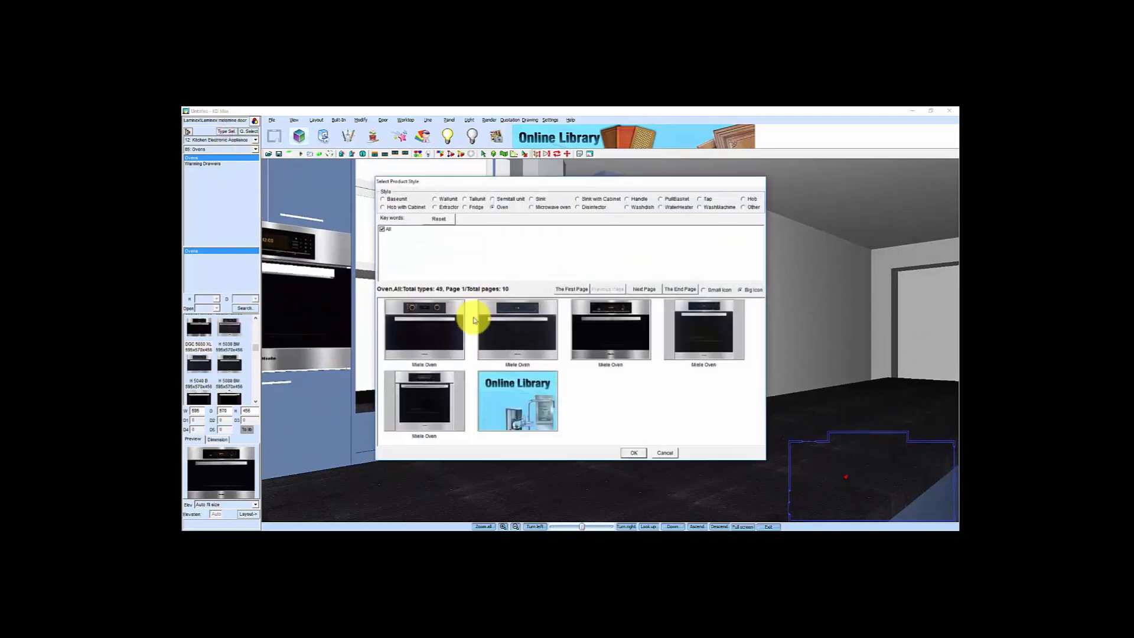
{"action": "left_click", "coordinate": [743, 199]}
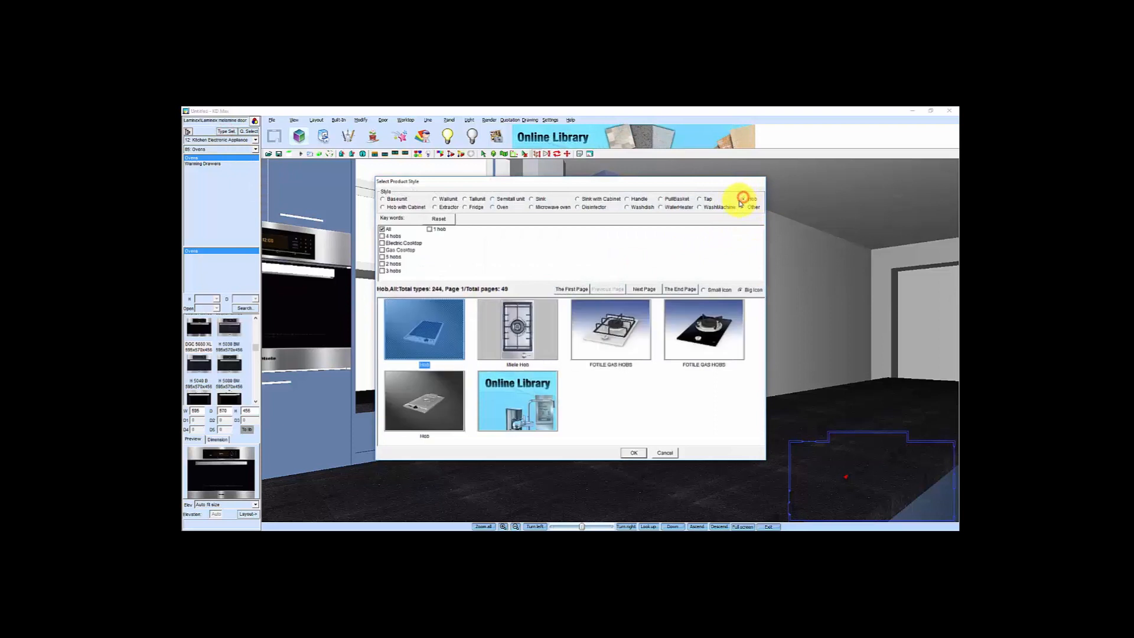
{"action": "left_click", "coordinate": [383, 243]}
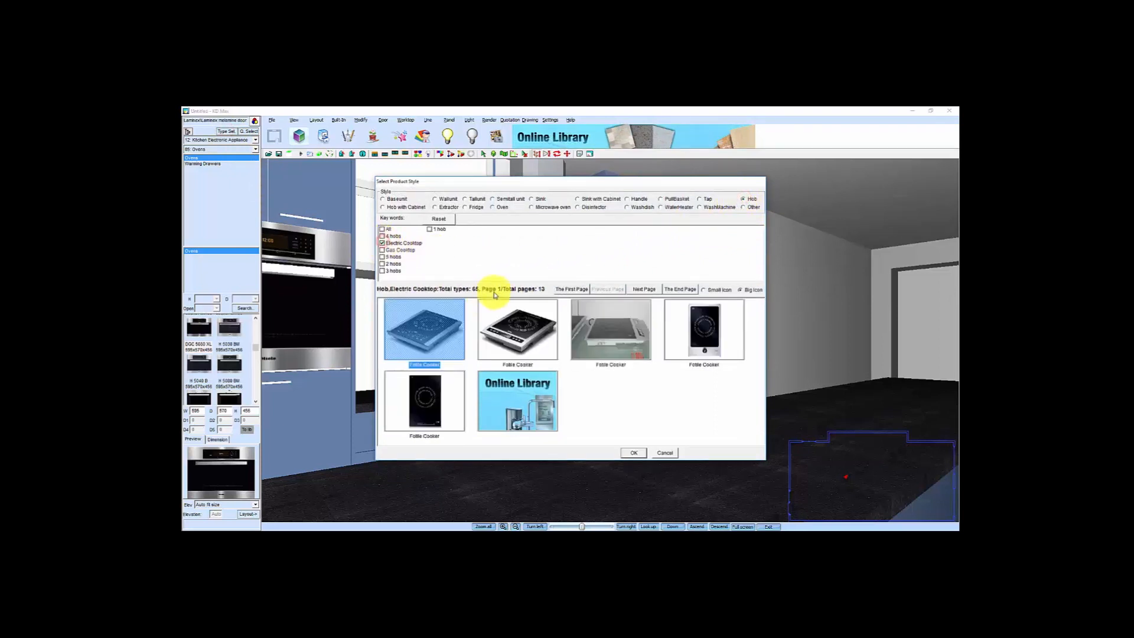
{"action": "left_click", "coordinate": [383, 243]}
{"action": "left_click", "coordinate": [382, 228]}
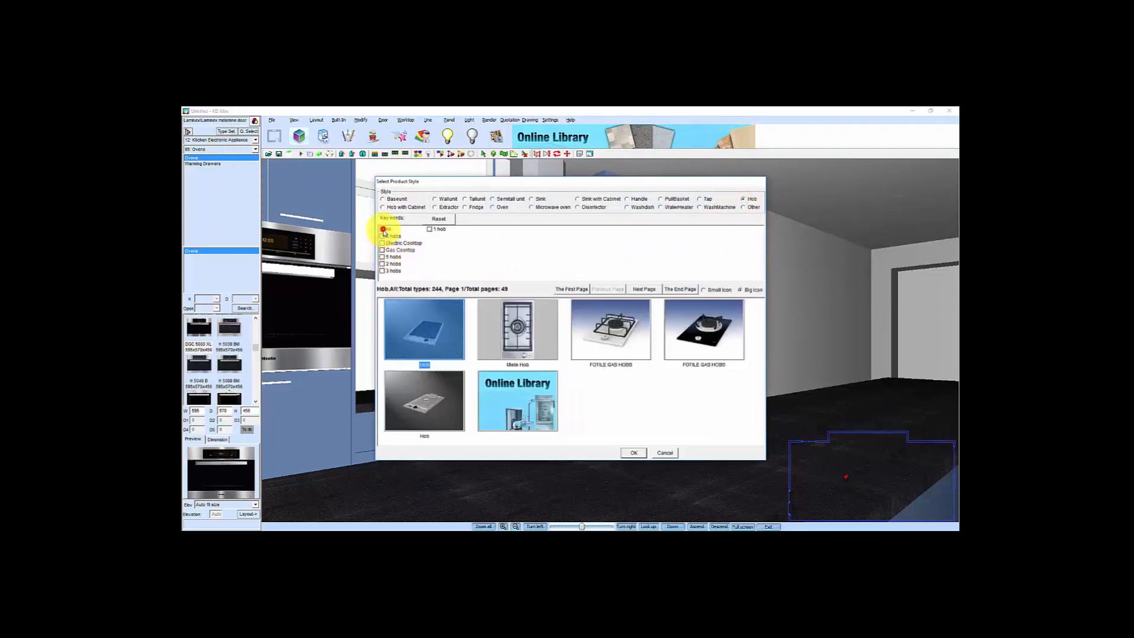
Page forward through the full hob catalogue to page 22 to look for a suitable cooktop
{"action": "left_click", "coordinate": [646, 290]}
{"action": "left_click", "coordinate": [645, 290]}
{"action": "left_click", "coordinate": [645, 289]}
{"action": "left_click", "coordinate": [646, 289]}
{"action": "left_click", "coordinate": [646, 290]}
{"action": "left_click", "coordinate": [646, 289]}
{"action": "left_click", "coordinate": [646, 289]}
{"action": "left_click", "coordinate": [646, 290]}
{"action": "left_click", "coordinate": [646, 290]}
{"action": "left_click", "coordinate": [647, 290]}
{"action": "left_click", "coordinate": [647, 290]}
{"action": "left_click", "coordinate": [648, 289]}
{"action": "left_click", "coordinate": [648, 289]}
{"action": "left_click", "coordinate": [649, 289]}
{"action": "left_click", "coordinate": [648, 290]}
{"action": "left_click", "coordinate": [649, 290]}
{"action": "left_click", "coordinate": [648, 290]}
{"action": "left_click", "coordinate": [649, 289]}
{"action": "left_click", "coordinate": [649, 290]}
{"action": "left_click", "coordinate": [649, 289]}
{"action": "left_click", "coordinate": [649, 289]}
{"action": "left_click", "coordinate": [649, 290]}
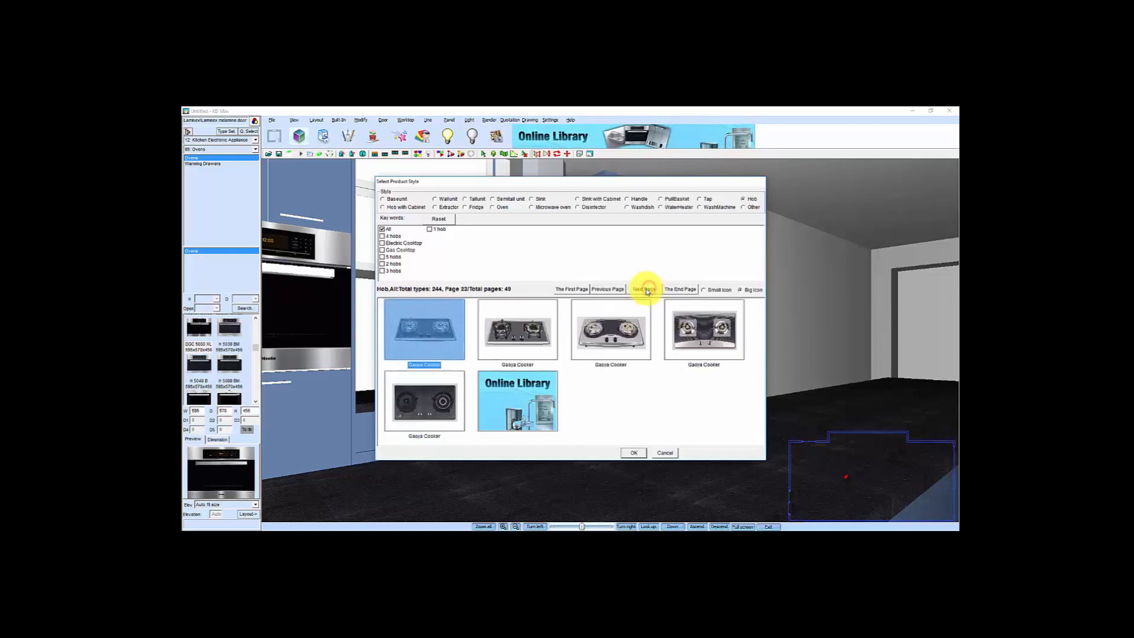
Filter the hob styles to 5 hobs and choose the plain Hob model as the product to place
{"action": "left_click", "coordinate": [382, 257]}
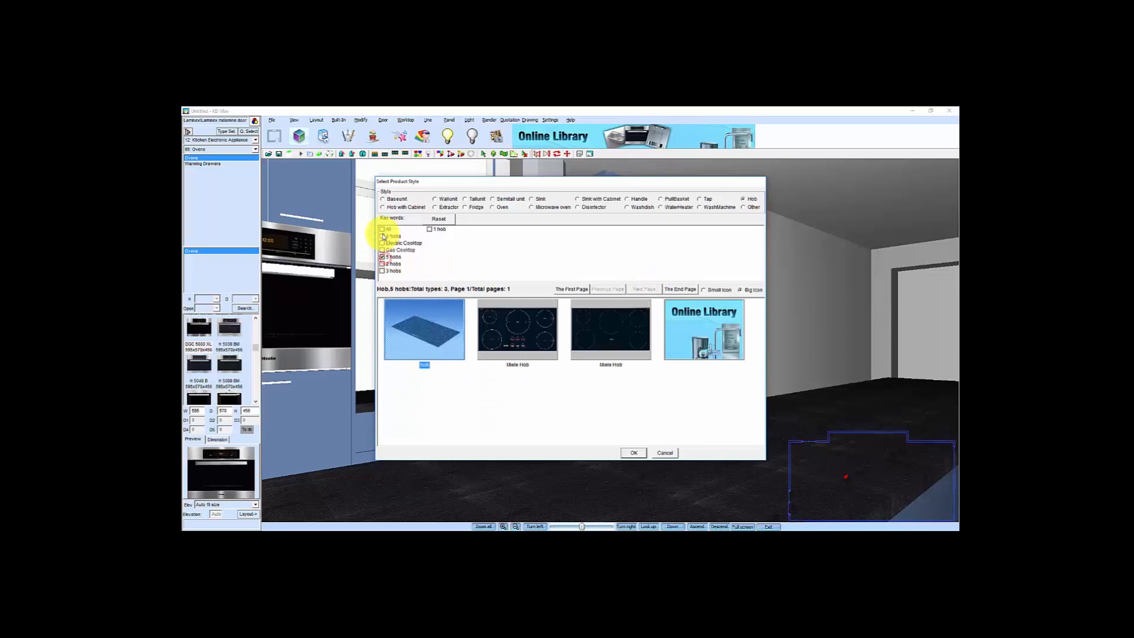
{"action": "left_click", "coordinate": [382, 229]}
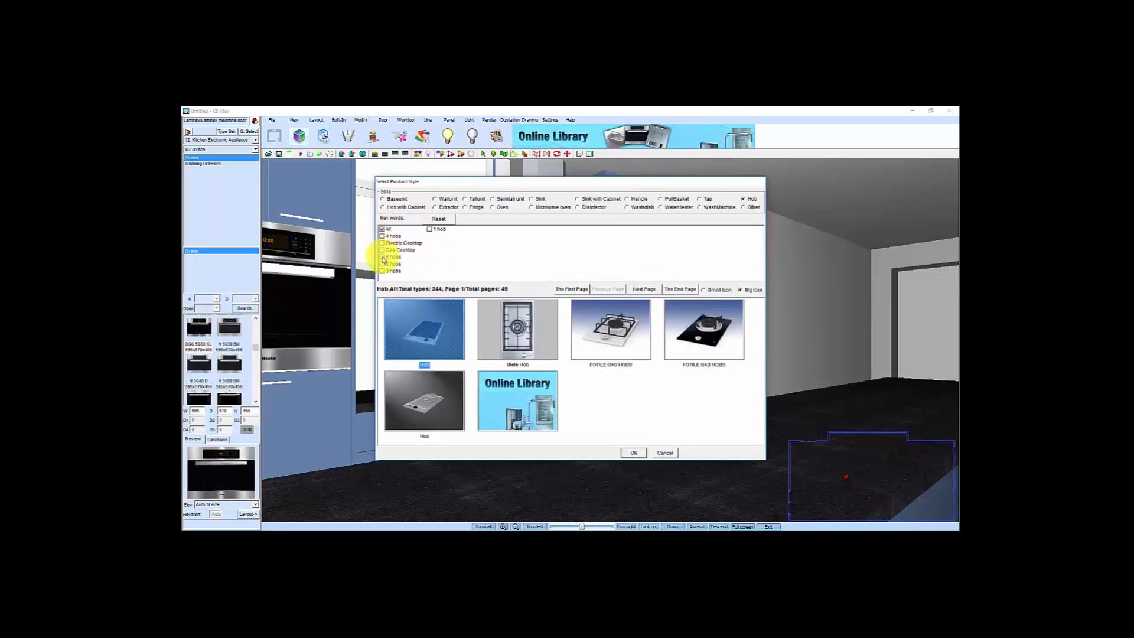
{"action": "left_click", "coordinate": [383, 257]}
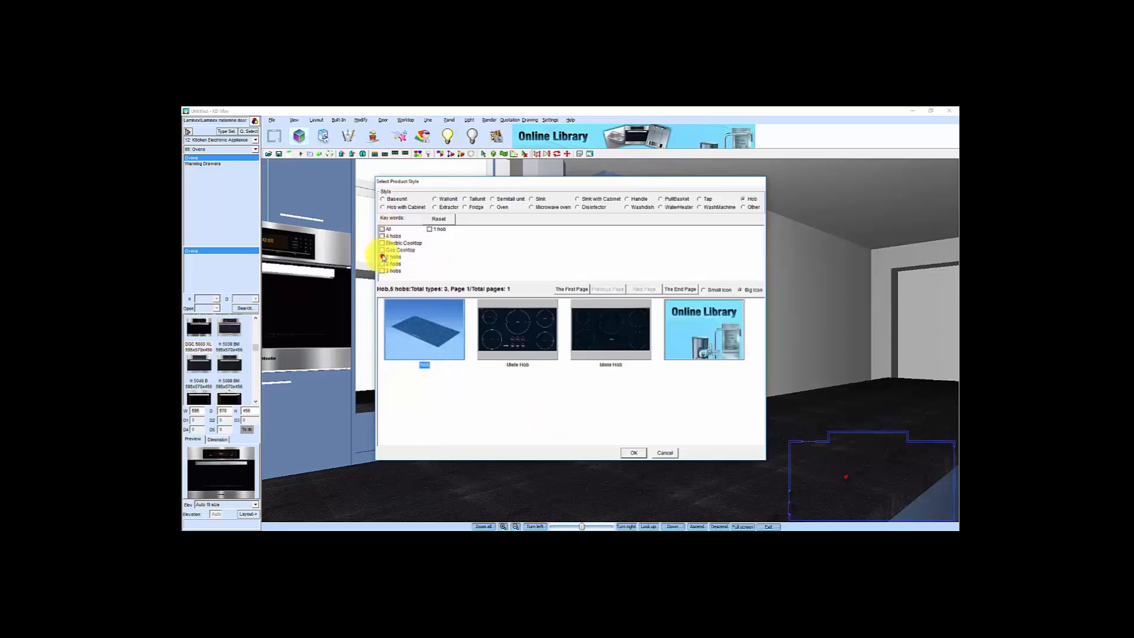
{"action": "left_click", "coordinate": [539, 339]}
{"action": "left_click", "coordinate": [435, 326]}
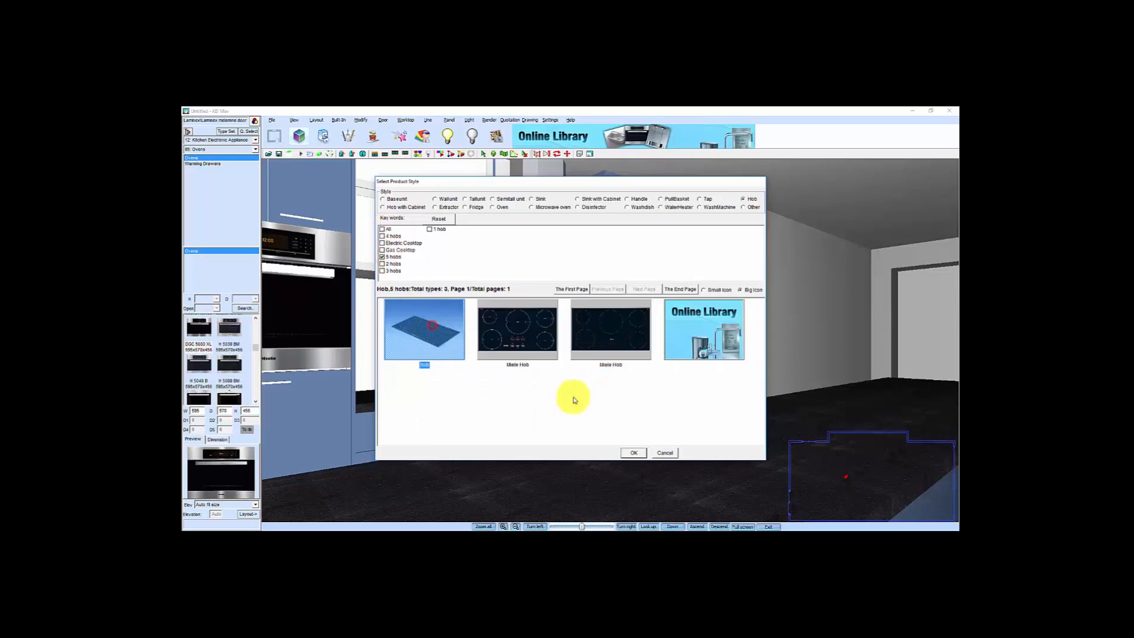
{"action": "left_click", "coordinate": [633, 453]}
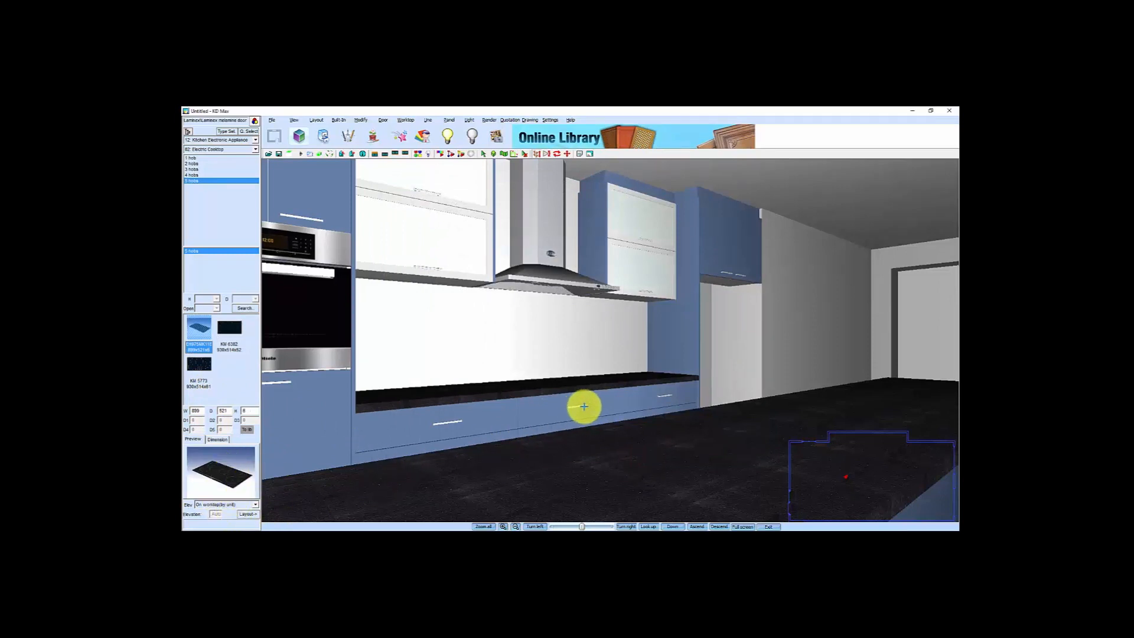
Place the hob on the middle drawer unit below the extractor, centred left-right and front-back
{"action": "left_click", "coordinate": [249, 514]}
{"action": "left_click", "coordinate": [548, 407]}
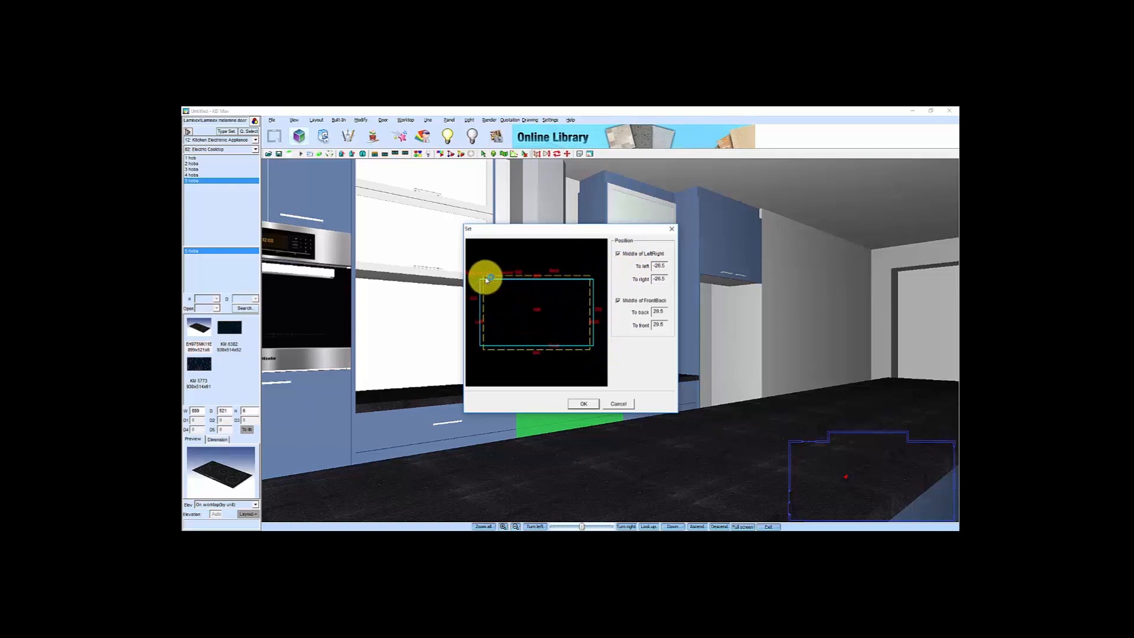
{"action": "left_click", "coordinate": [583, 405]}
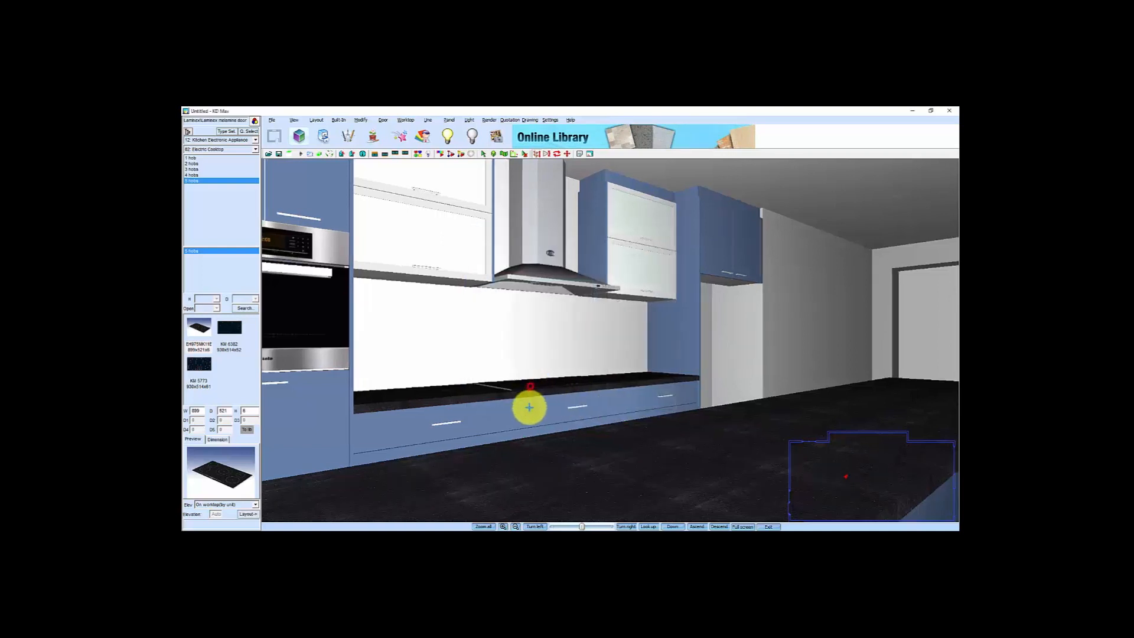
Align the hob to the extractor hood in the left-right direction, matching the middle of both objects
{"action": "scroll", "coordinate": [528, 407], "scroll_direction": "up", "scroll_amount": 3}
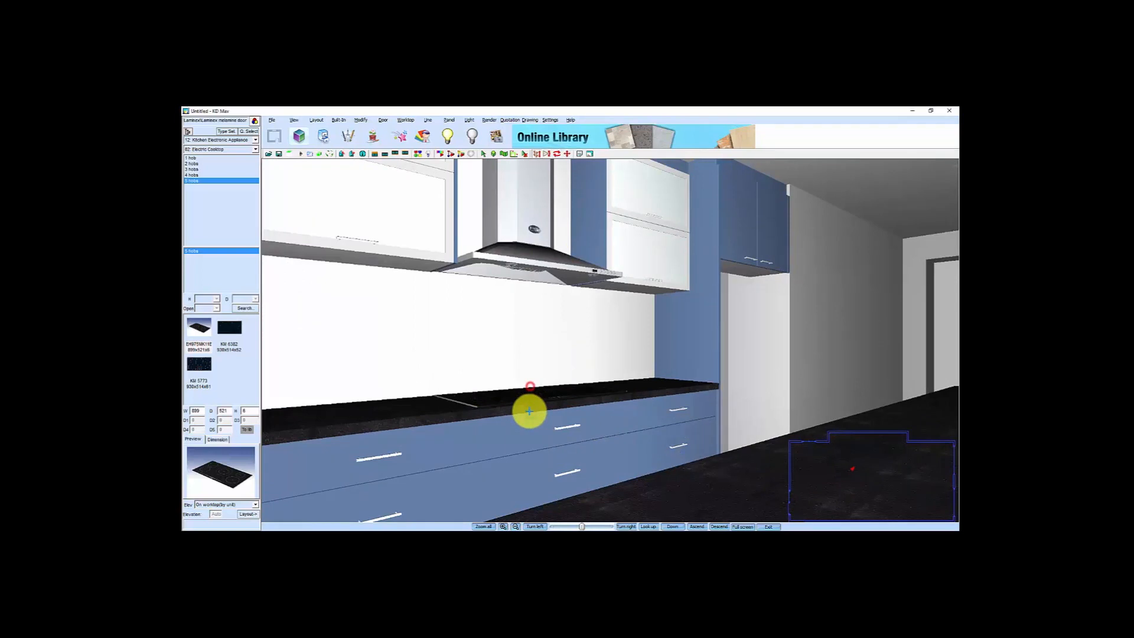
{"action": "left_click_drag", "start_coordinate": [529, 411], "coordinate": [692, 439]}
{"action": "scroll", "coordinate": [655, 429], "scroll_direction": "down", "scroll_amount": 3}
{"action": "scroll", "coordinate": [617, 394], "scroll_direction": "up", "scroll_amount": 2}
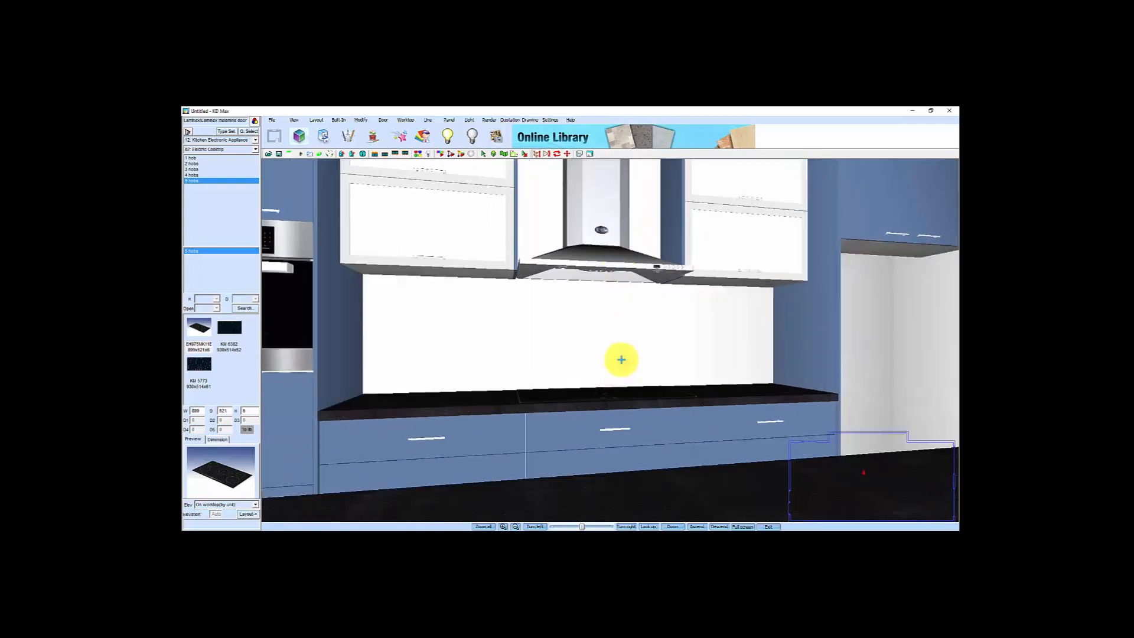
{"action": "left_click", "coordinate": [608, 394]}
{"action": "right_click", "coordinate": [608, 394]}
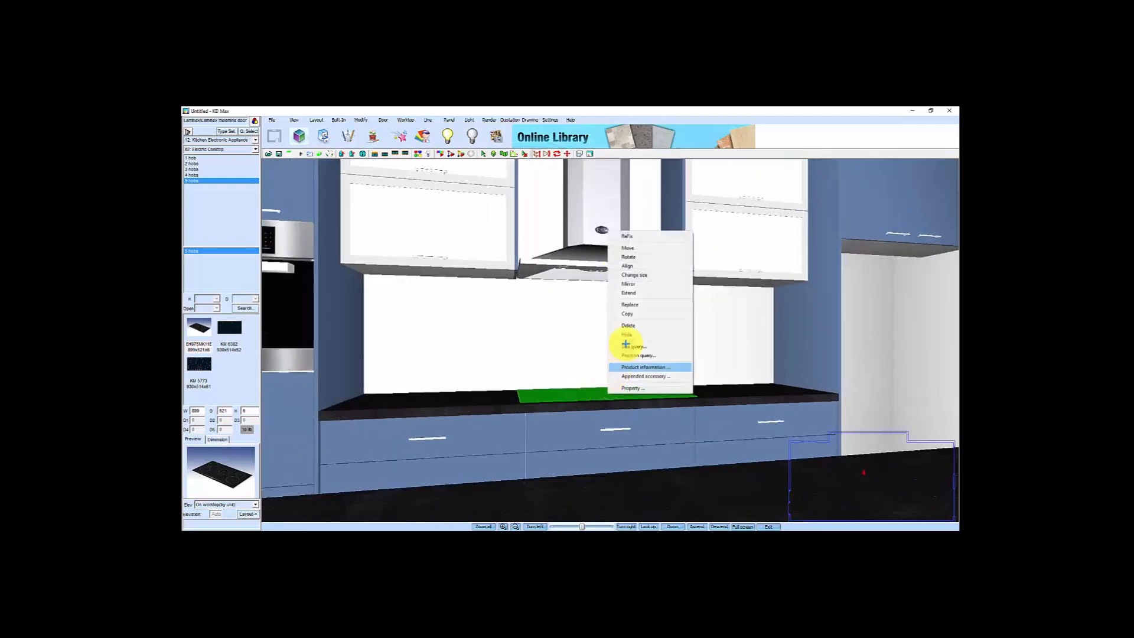
{"action": "left_click", "coordinate": [631, 267]}
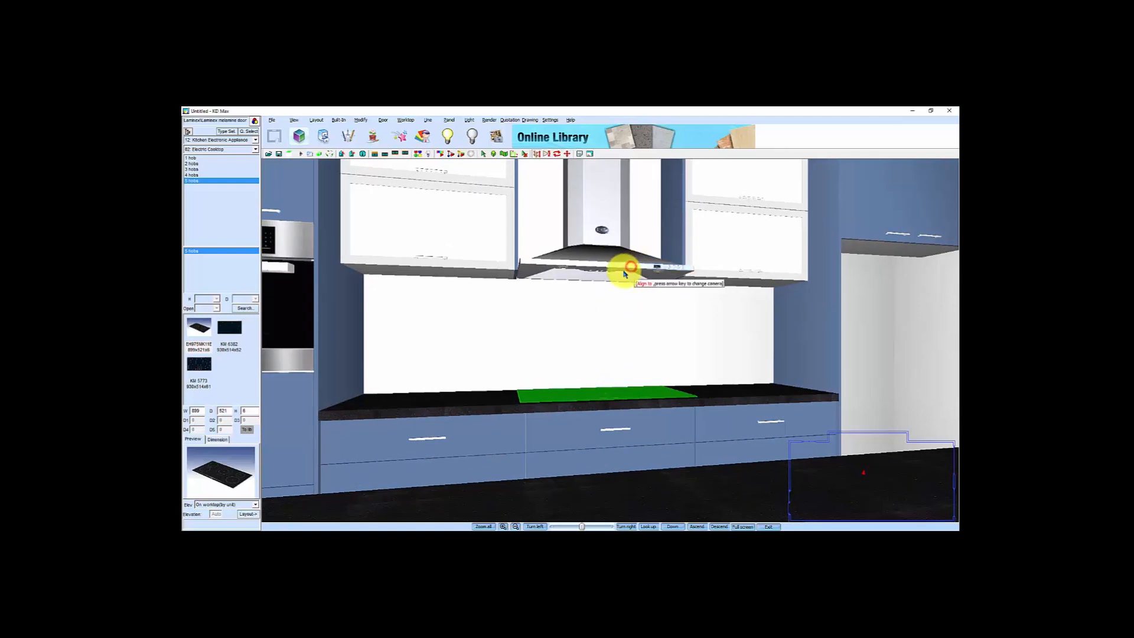
{"action": "left_click", "coordinate": [599, 248]}
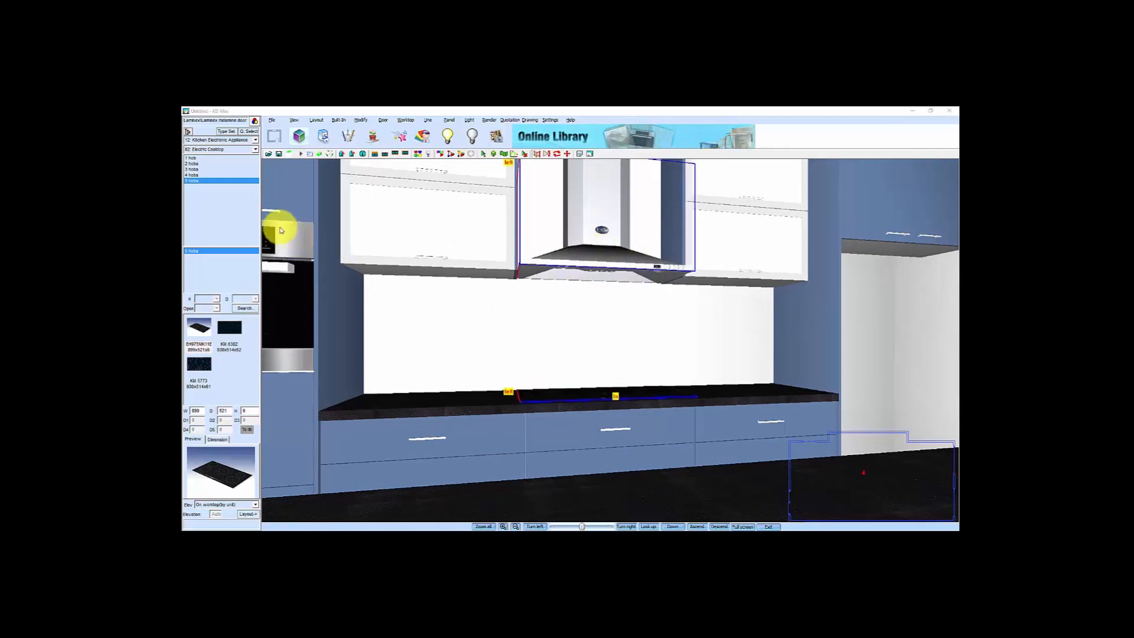
{"action": "left_click_drag", "start_coordinate": [197, 222], "coordinate": [333, 161]}
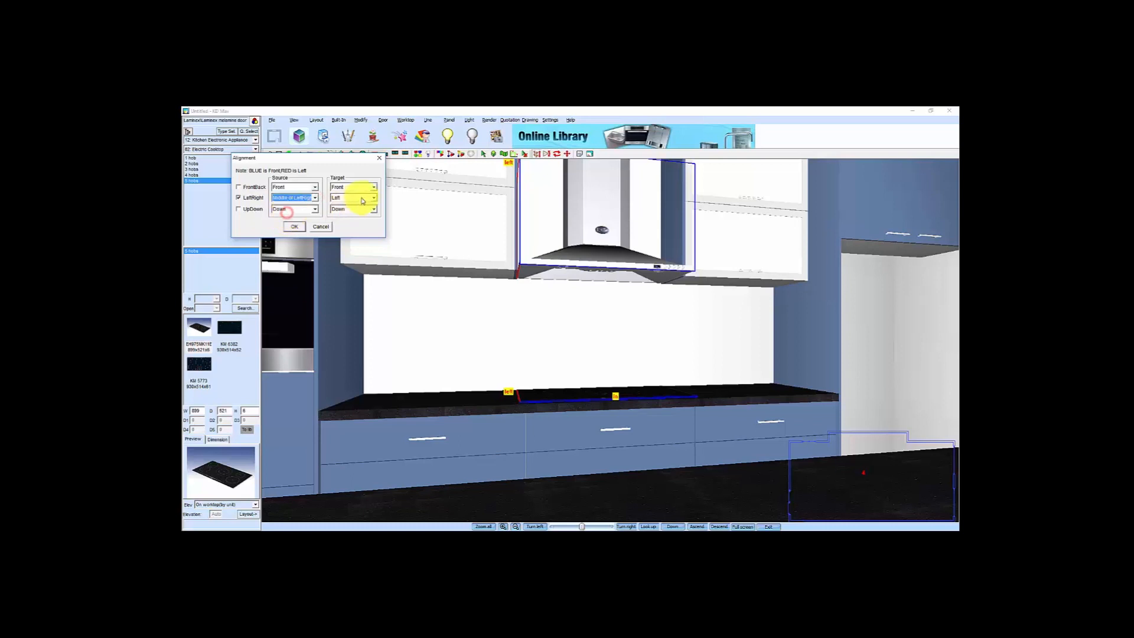
{"action": "left_click", "coordinate": [342, 212]}
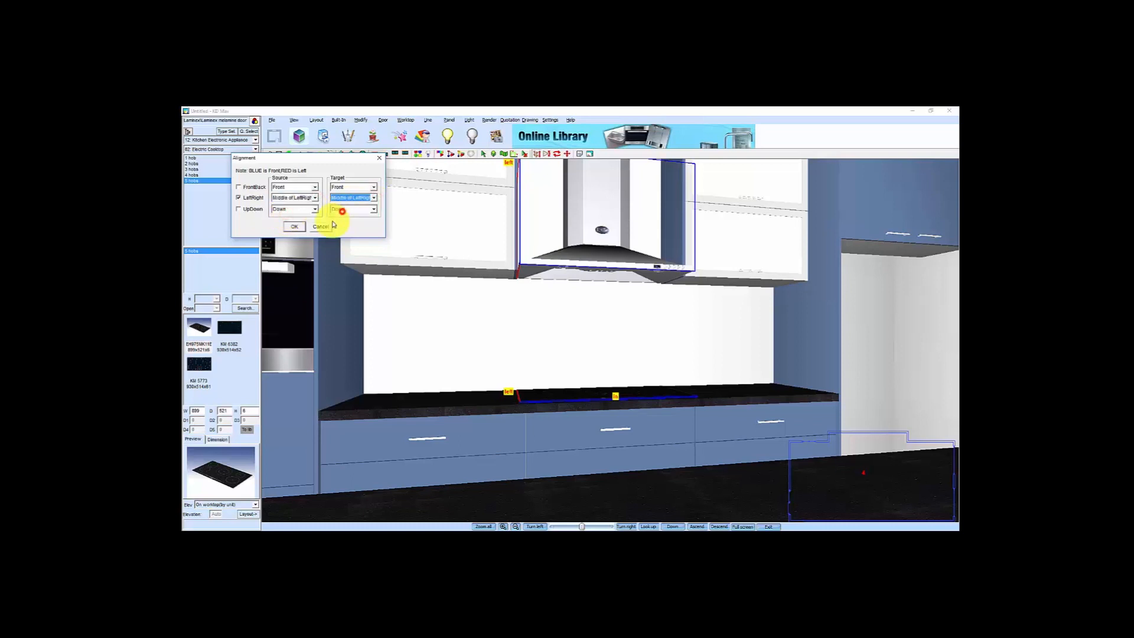
{"action": "left_click", "coordinate": [294, 227]}
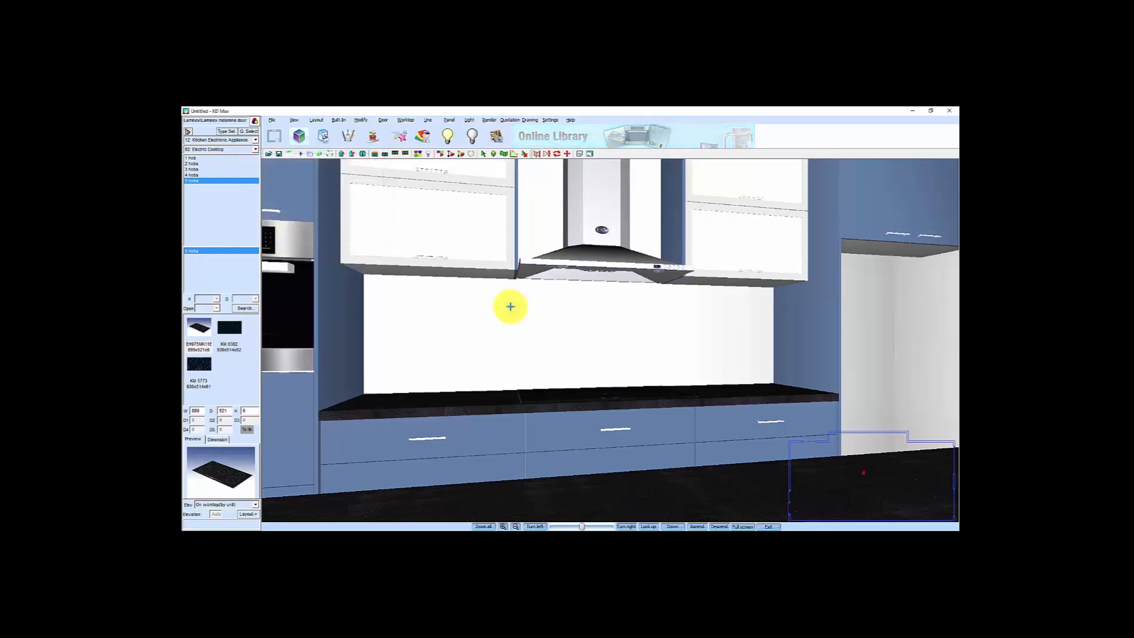
Filter the sink styles to Double Bowl and choose the rectangular REGINOX ELITE INTEGRATED SINKS model for the island
{"action": "left_click", "coordinate": [590, 317]}
{"action": "scroll", "coordinate": [615, 263], "scroll_direction": "down", "scroll_amount": 4}
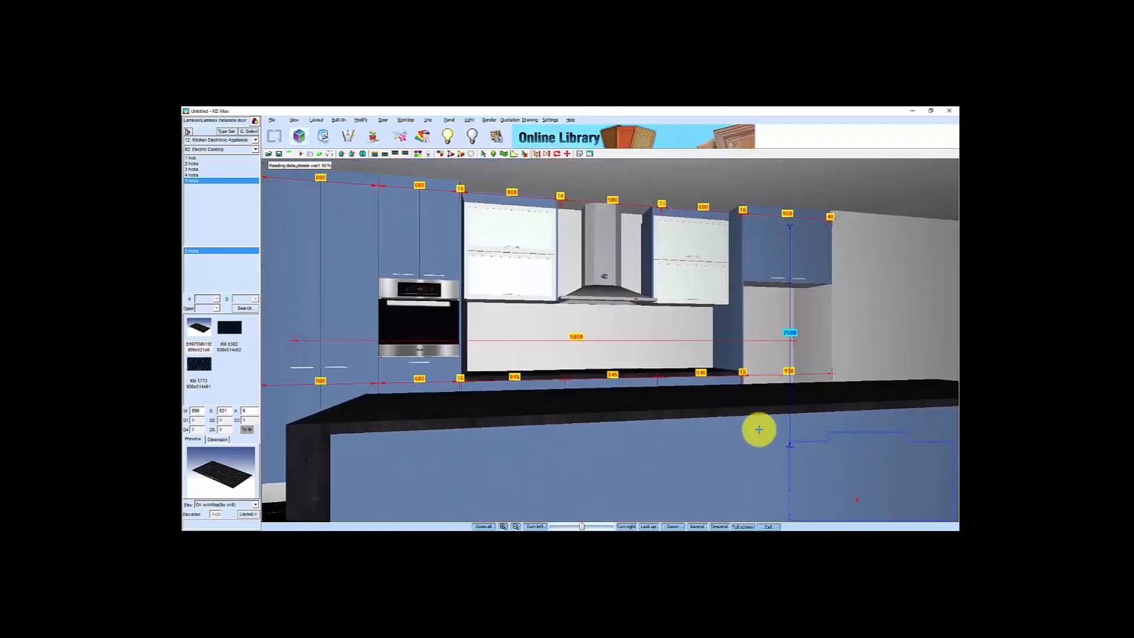
{"action": "left_click", "coordinate": [836, 453]}
{"action": "left_click_drag", "start_coordinate": [854, 463], "coordinate": [840, 463]}
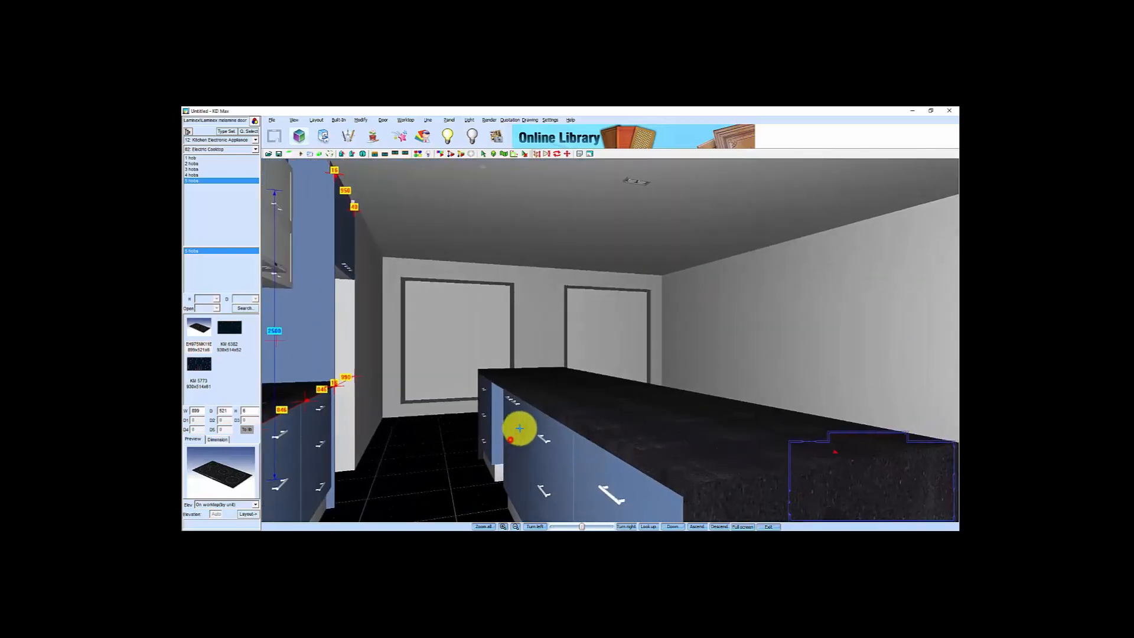
{"action": "scroll", "coordinate": [513, 432], "scroll_direction": "up", "scroll_amount": 1}
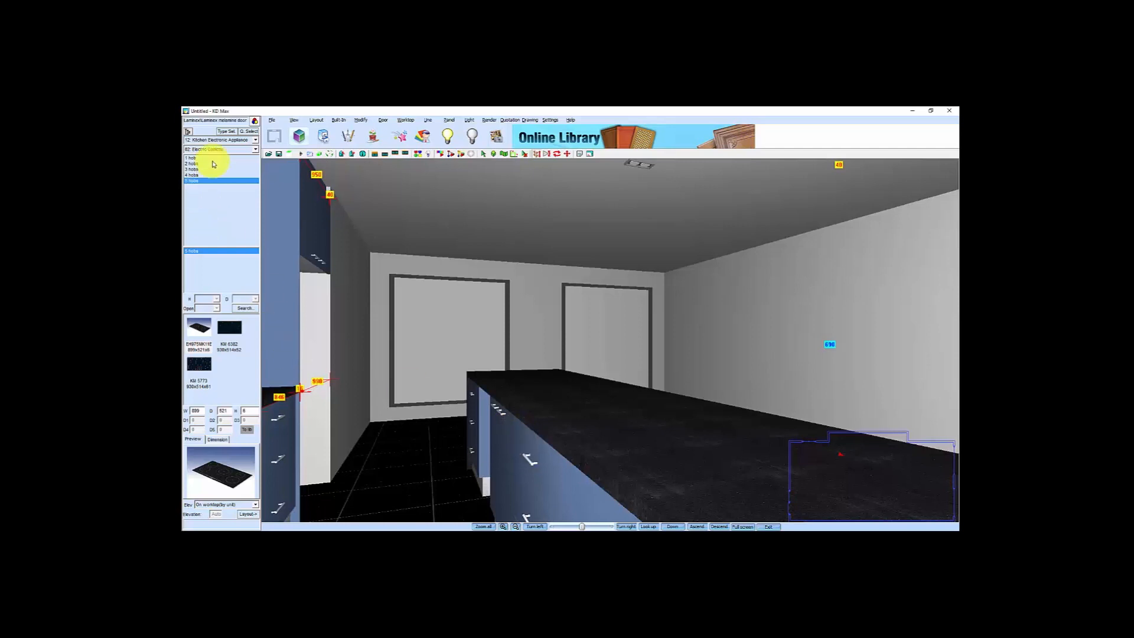
{"action": "left_click", "coordinate": [225, 132]}
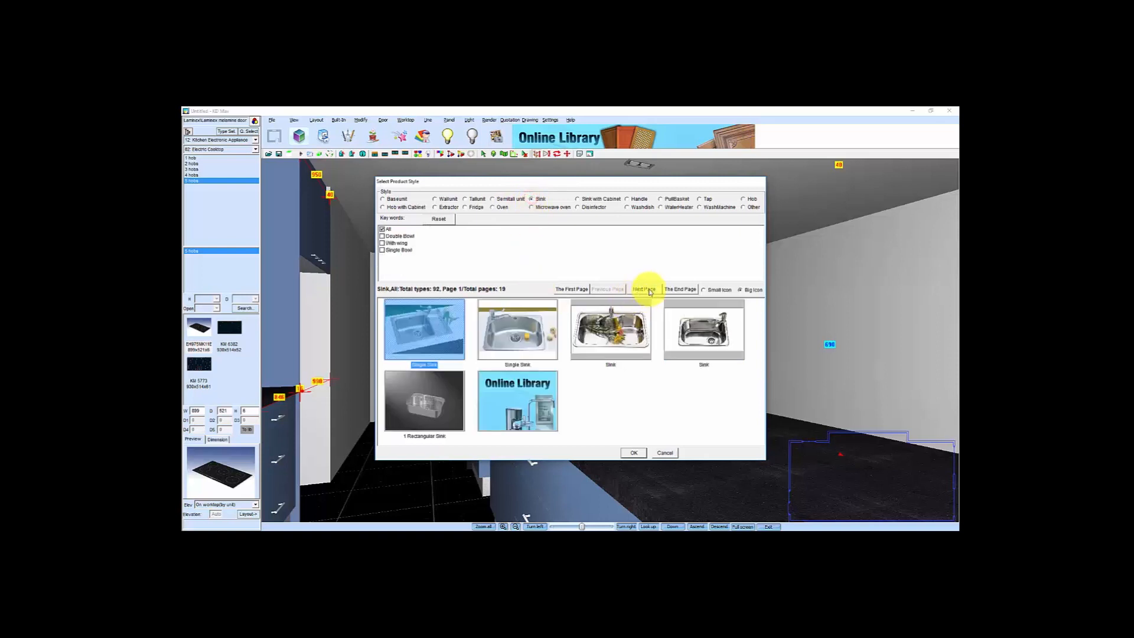
{"action": "left_click", "coordinate": [384, 235]}
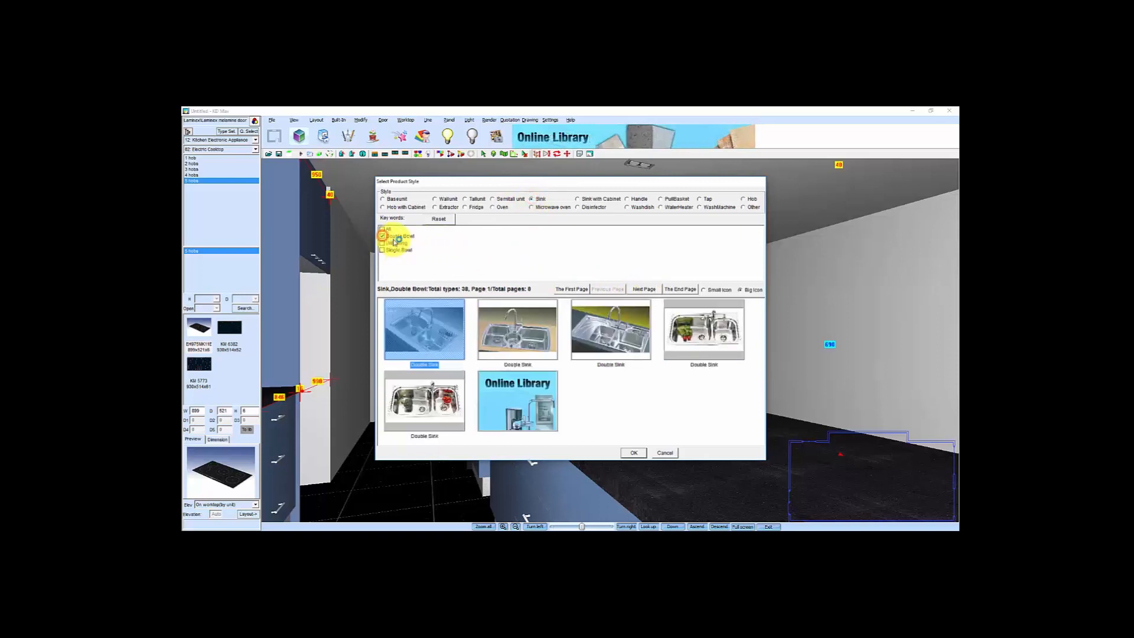
{"action": "left_click", "coordinate": [644, 290]}
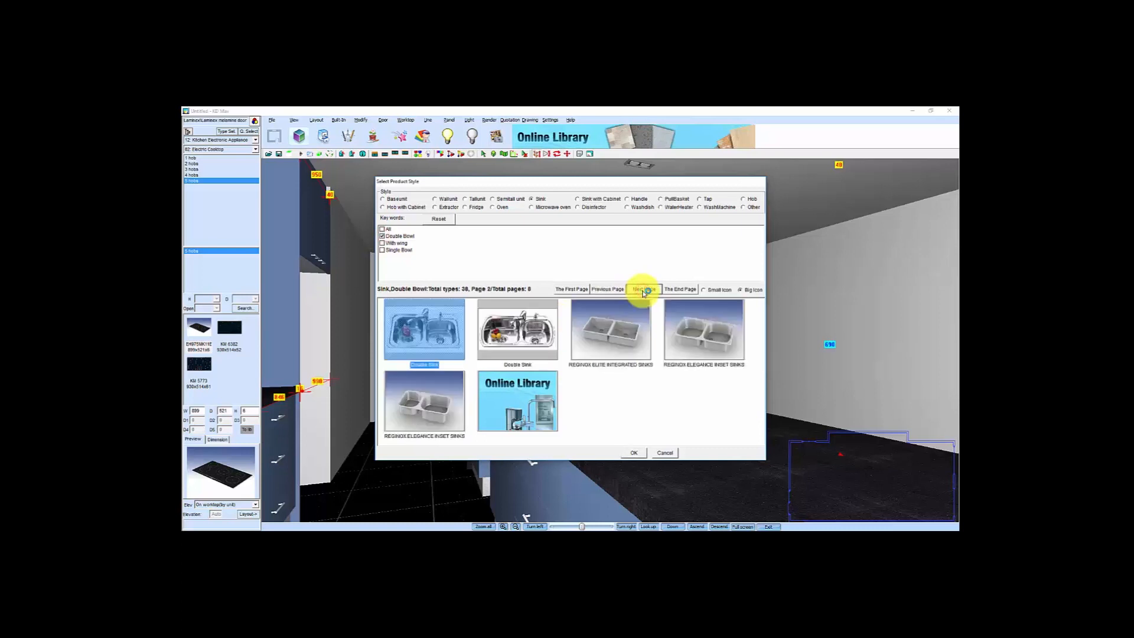
{"action": "left_click", "coordinate": [604, 338]}
{"action": "left_click", "coordinate": [634, 453]}
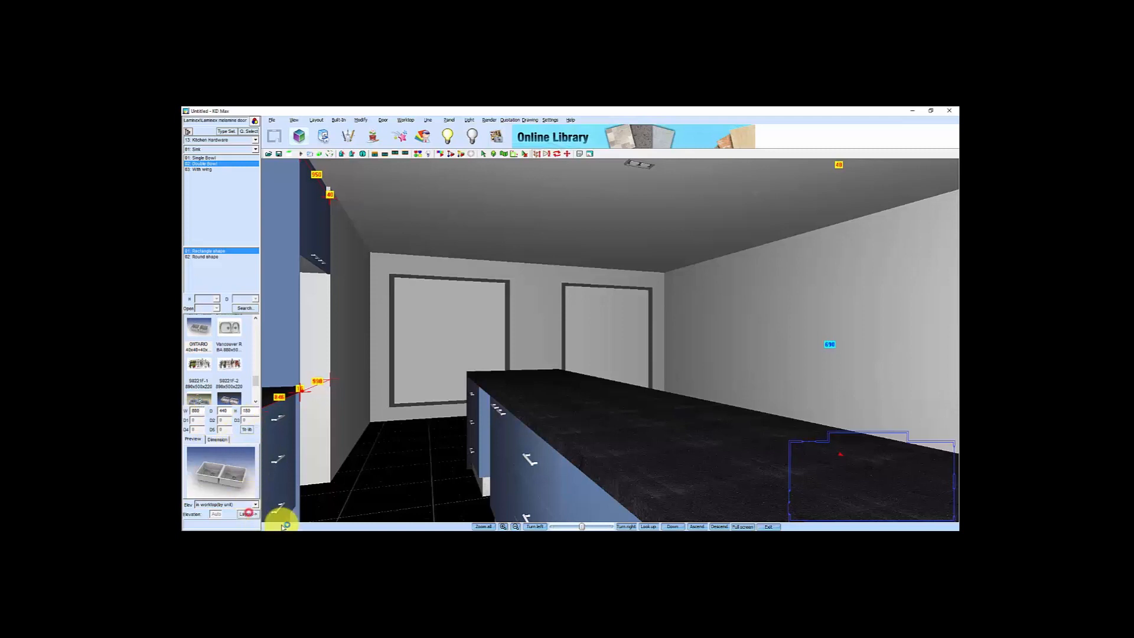
Place the double sink on the island's narrow-handled unit despite its size, centred both ways, with install mode Sink under worktop
{"action": "left_click", "coordinate": [501, 425]}
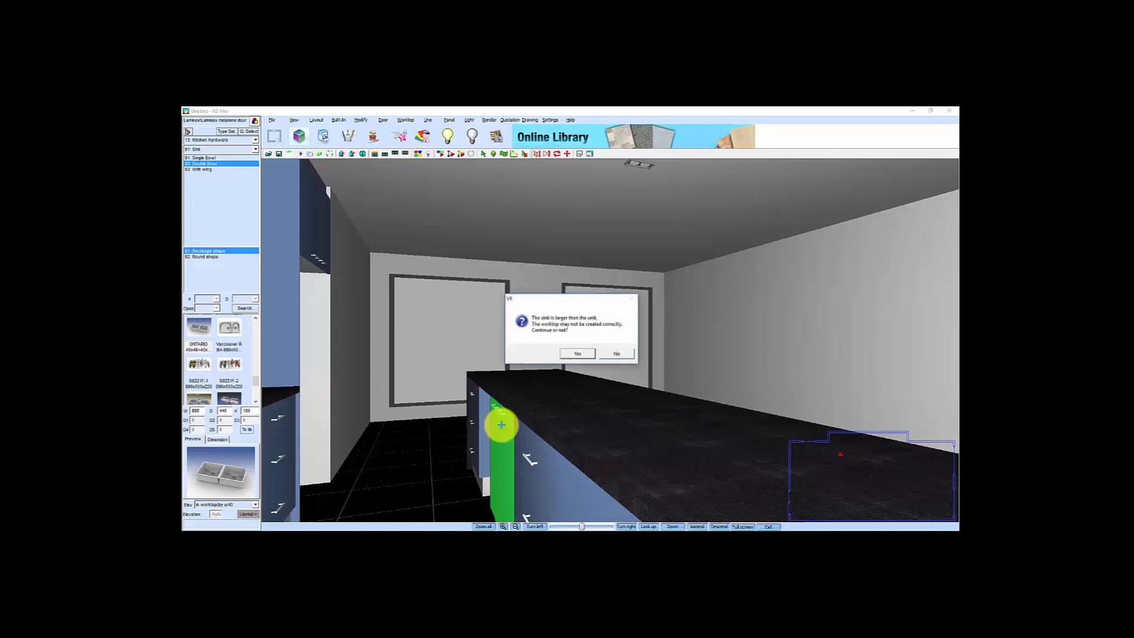
{"action": "left_click", "coordinate": [579, 354]}
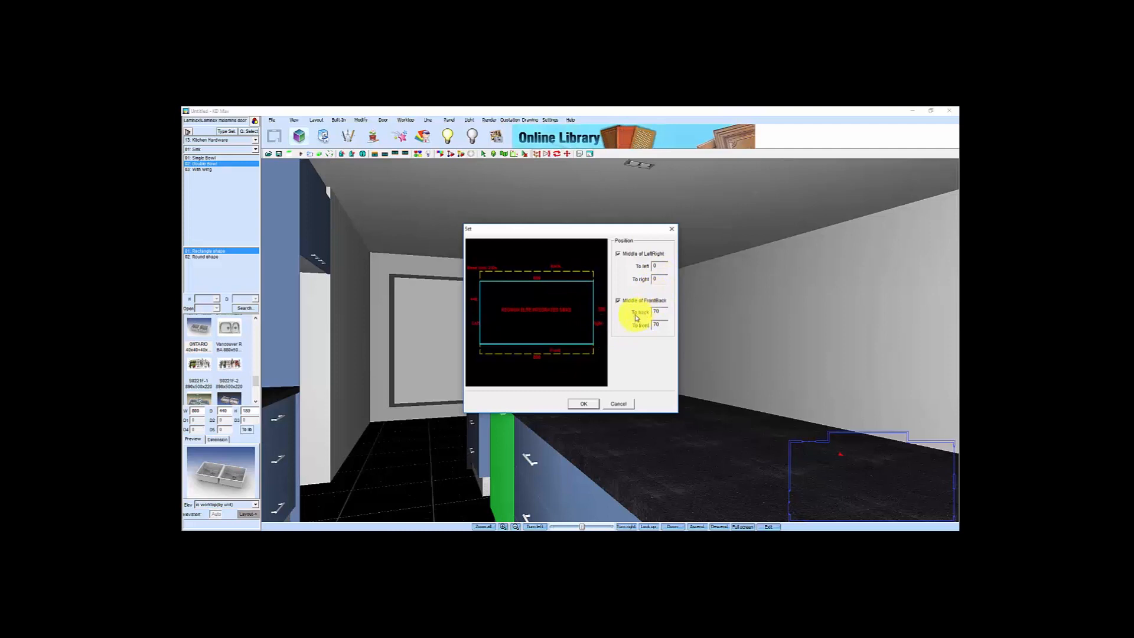
{"action": "left_click", "coordinate": [583, 404]}
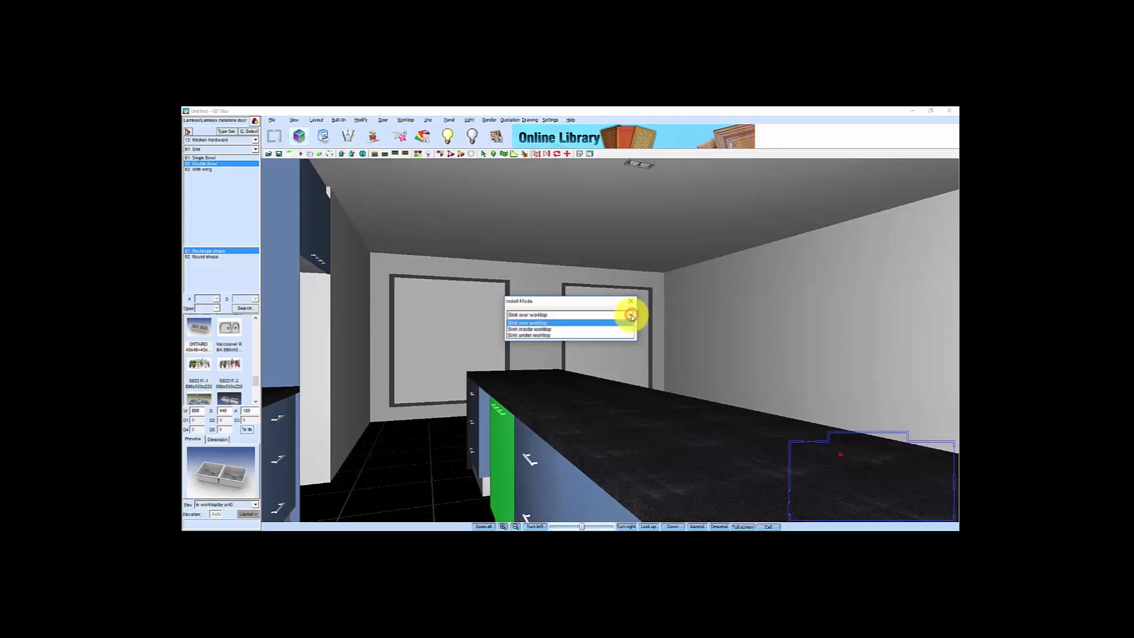
{"action": "left_click", "coordinate": [530, 335]}
{"action": "left_click", "coordinate": [584, 332]}
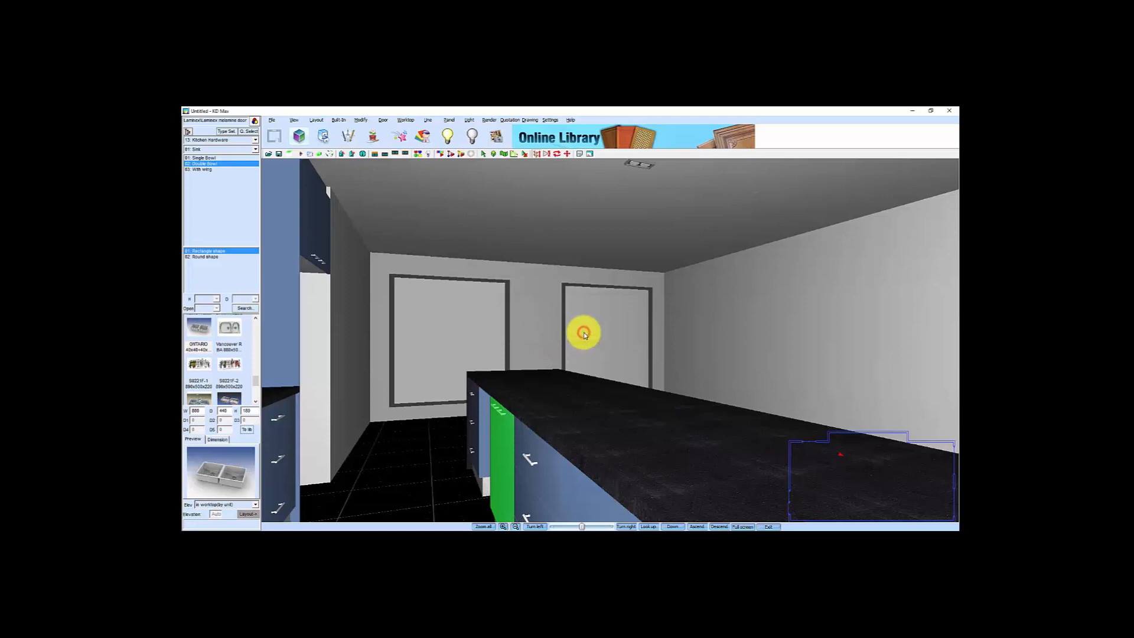
Move the island's double sink up by 20
{"action": "scroll", "coordinate": [549, 401], "scroll_direction": "up", "scroll_amount": 4}
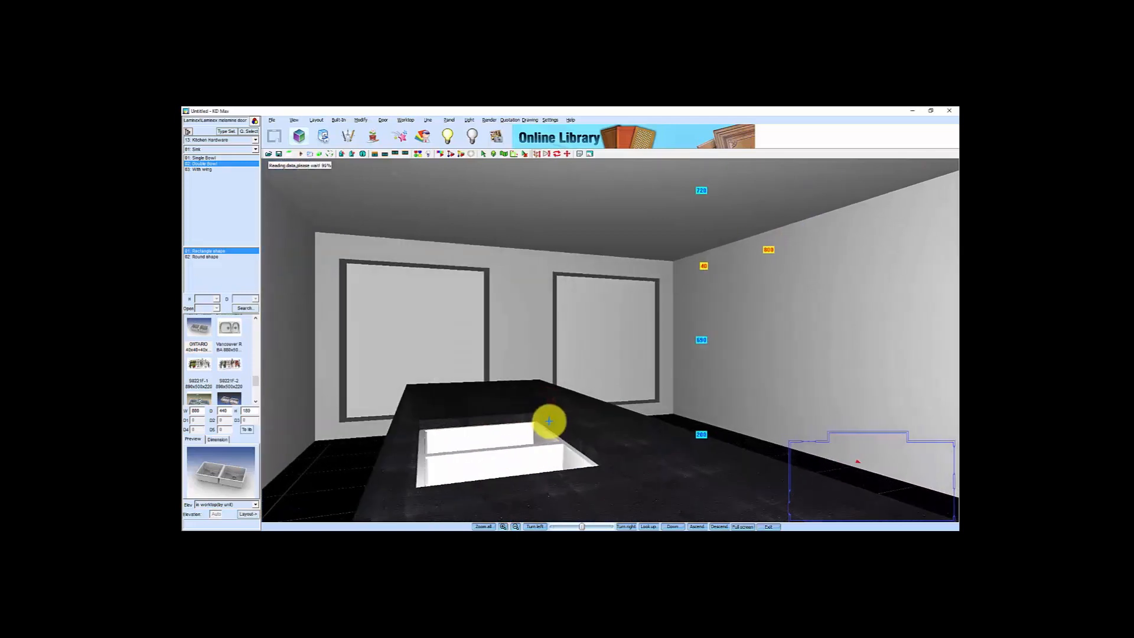
{"action": "scroll", "coordinate": [550, 421], "scroll_direction": "up", "scroll_amount": 2}
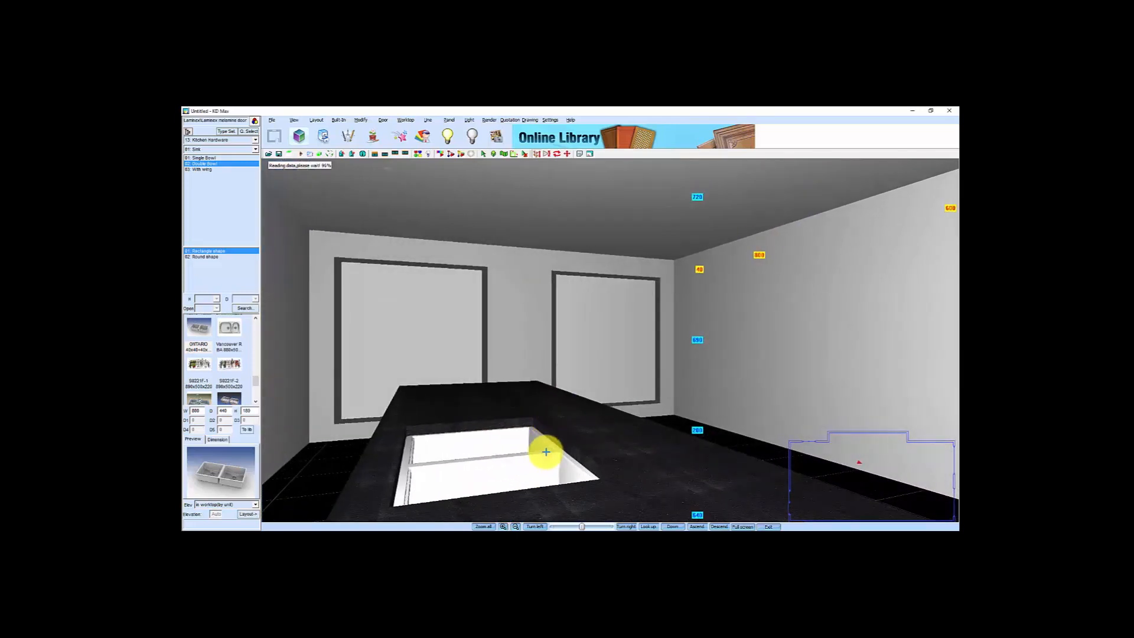
{"action": "right_click", "coordinate": [550, 445]}
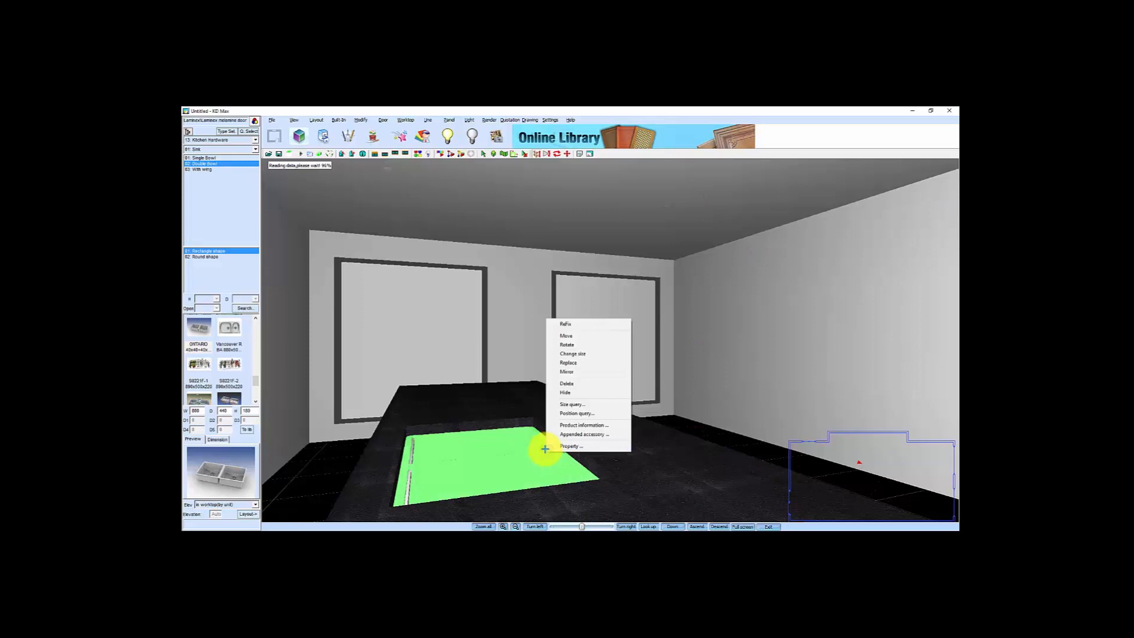
{"action": "left_click", "coordinate": [570, 335]}
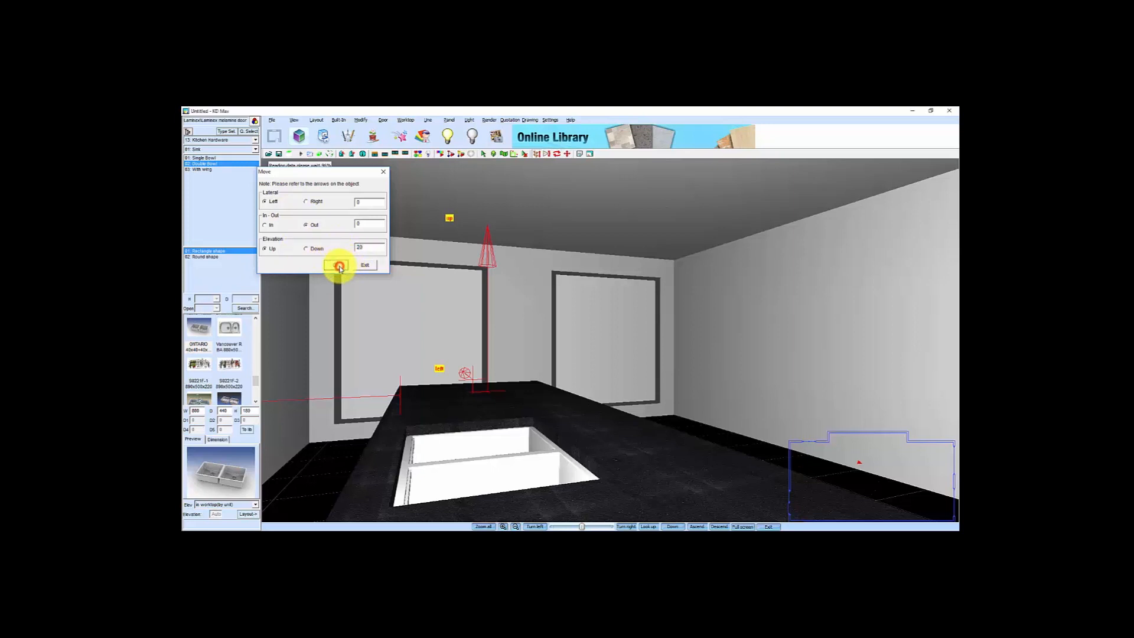
{"action": "left_click", "coordinate": [338, 266]}
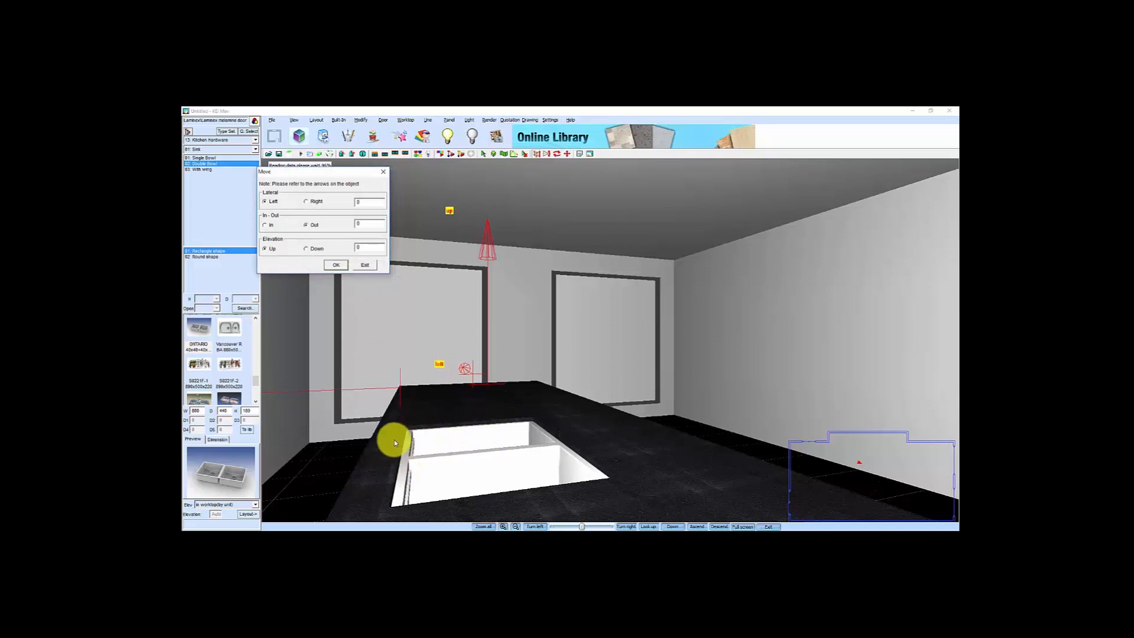
{"action": "left_click", "coordinate": [365, 265]}
{"action": "left_click_drag", "start_coordinate": [498, 436], "coordinate": [455, 420]}
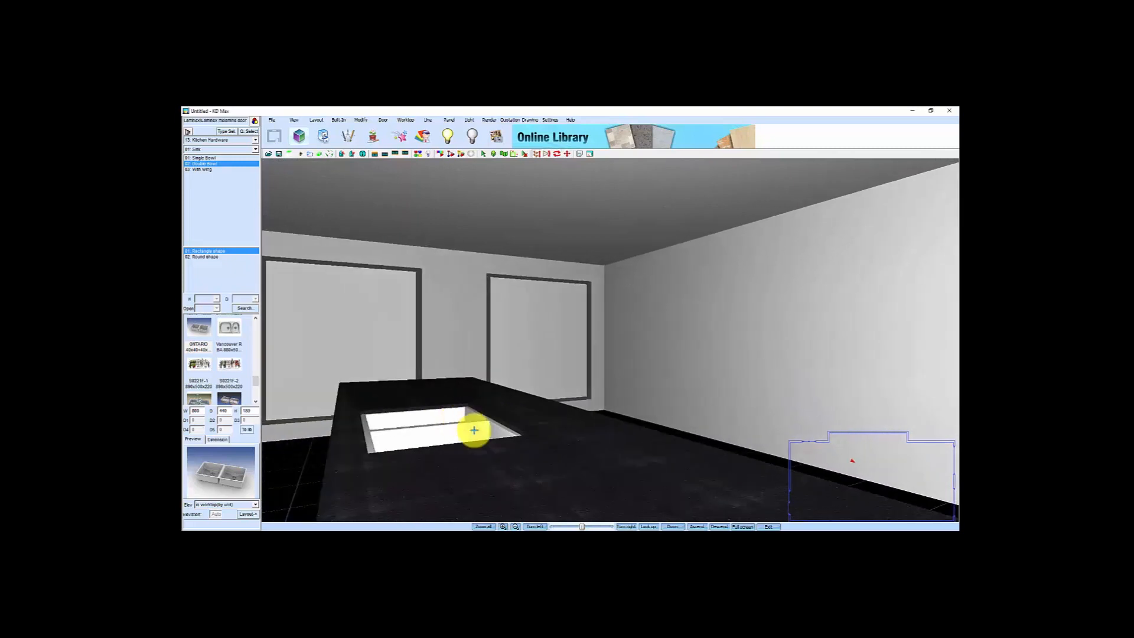
Choose the angular NOVA model from the REGINOX KITCHEN TAPS styles for the island sink
{"action": "left_click", "coordinate": [225, 131]}
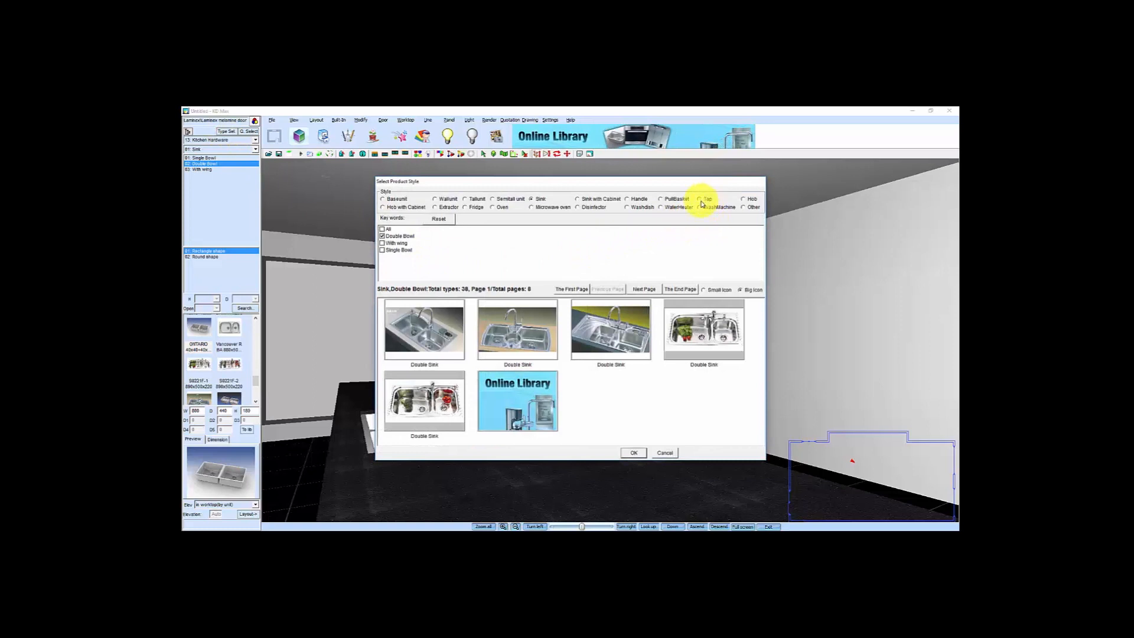
{"action": "left_click", "coordinate": [700, 199]}
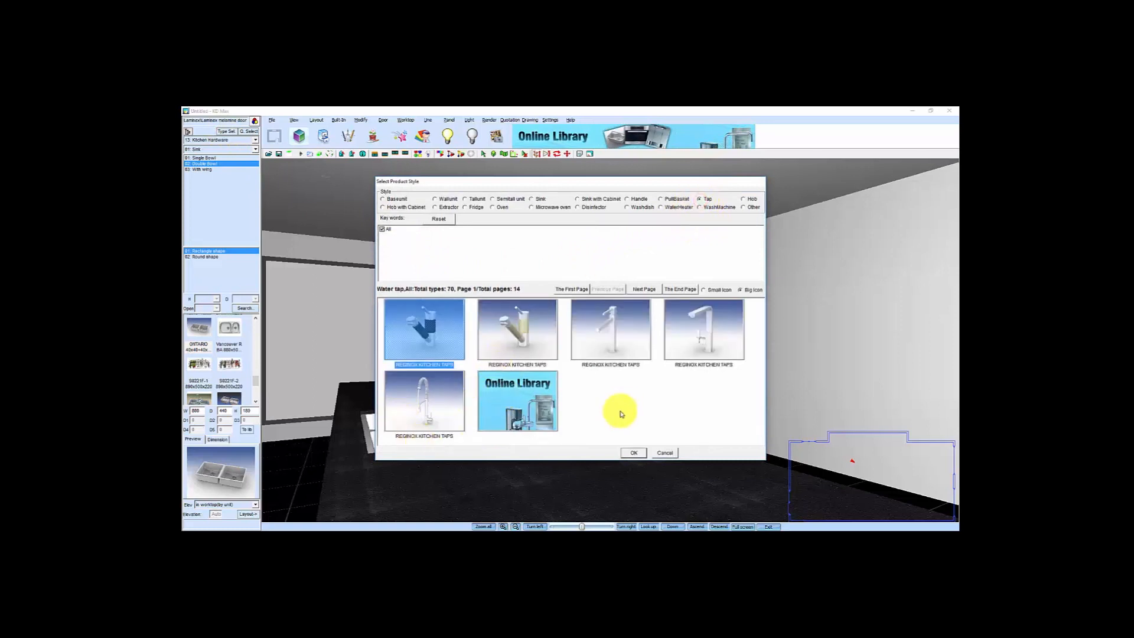
{"action": "left_click", "coordinate": [712, 334]}
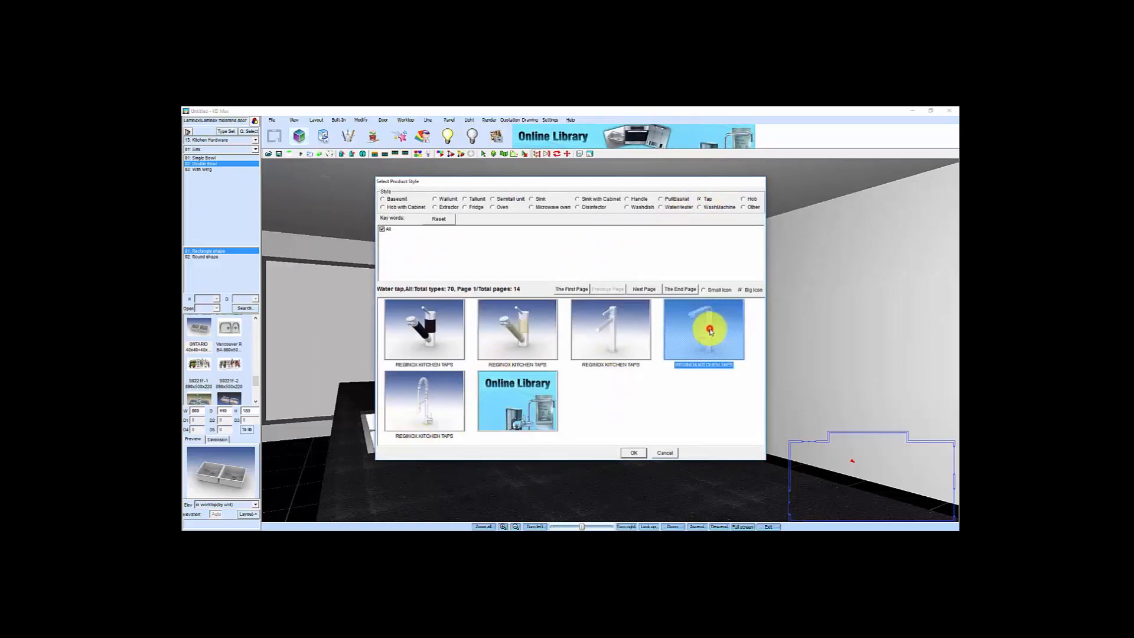
{"action": "left_click", "coordinate": [632, 452]}
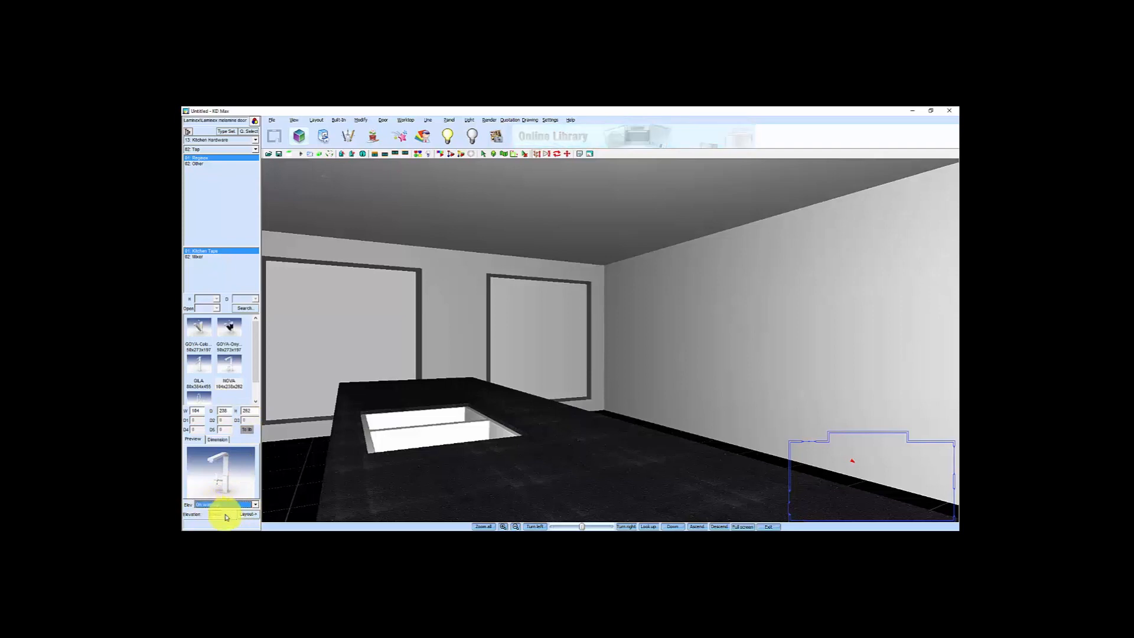
Place the tap on the worktop behind the island's double sink, rotated so the spout points over the bowls
{"action": "left_click", "coordinate": [248, 513]}
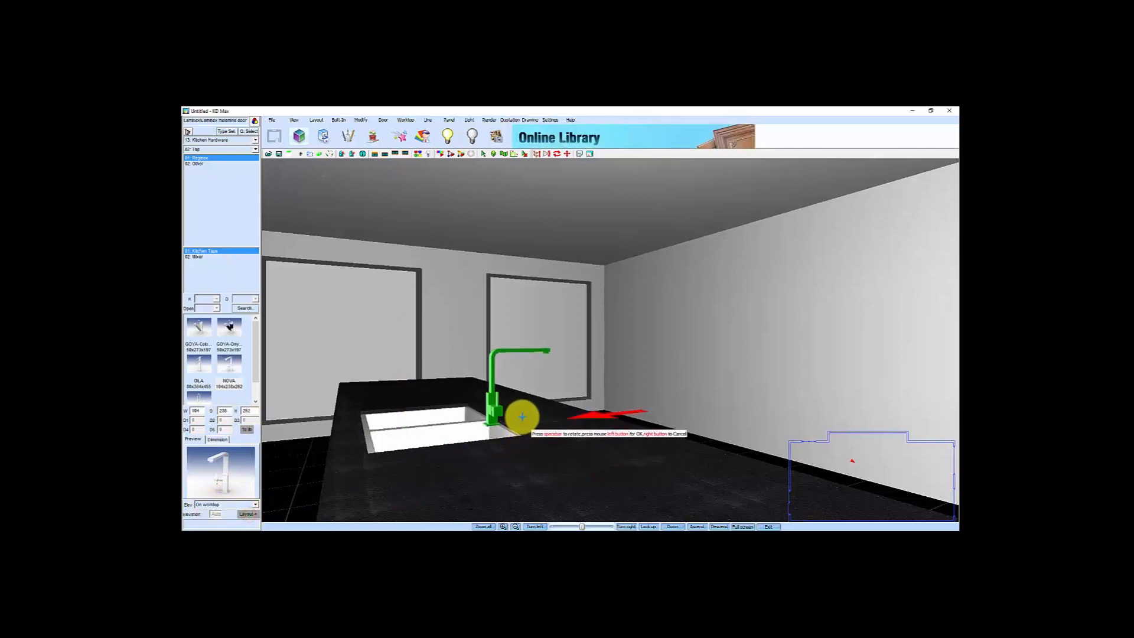
{"action": "key", "text": "space"}
{"action": "key", "text": "space"}
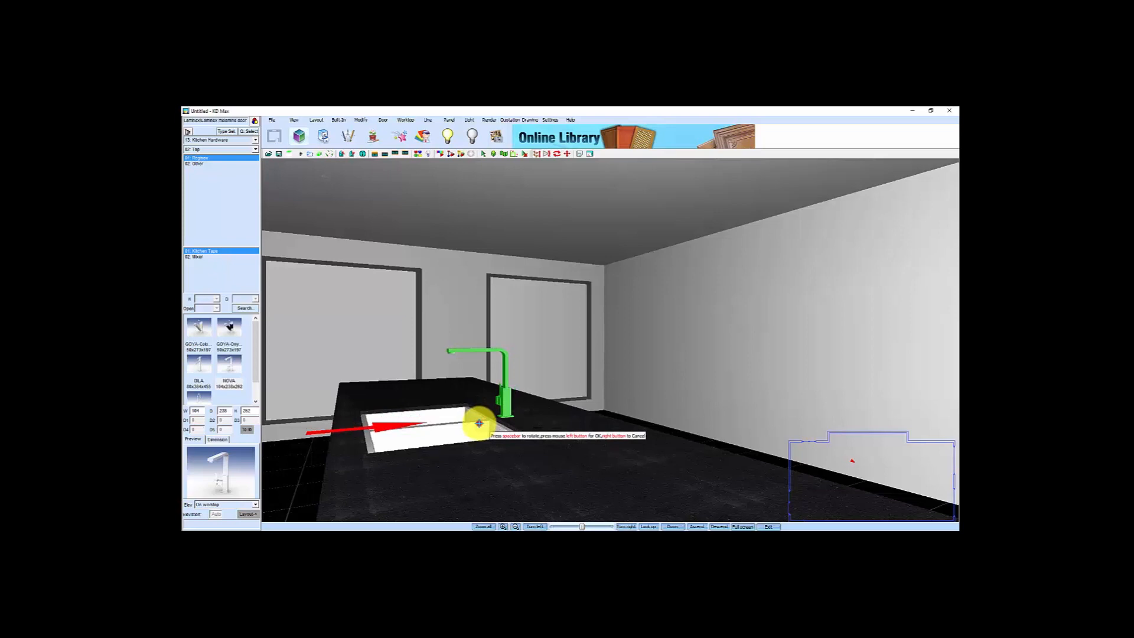
{"action": "left_click", "coordinate": [479, 423]}
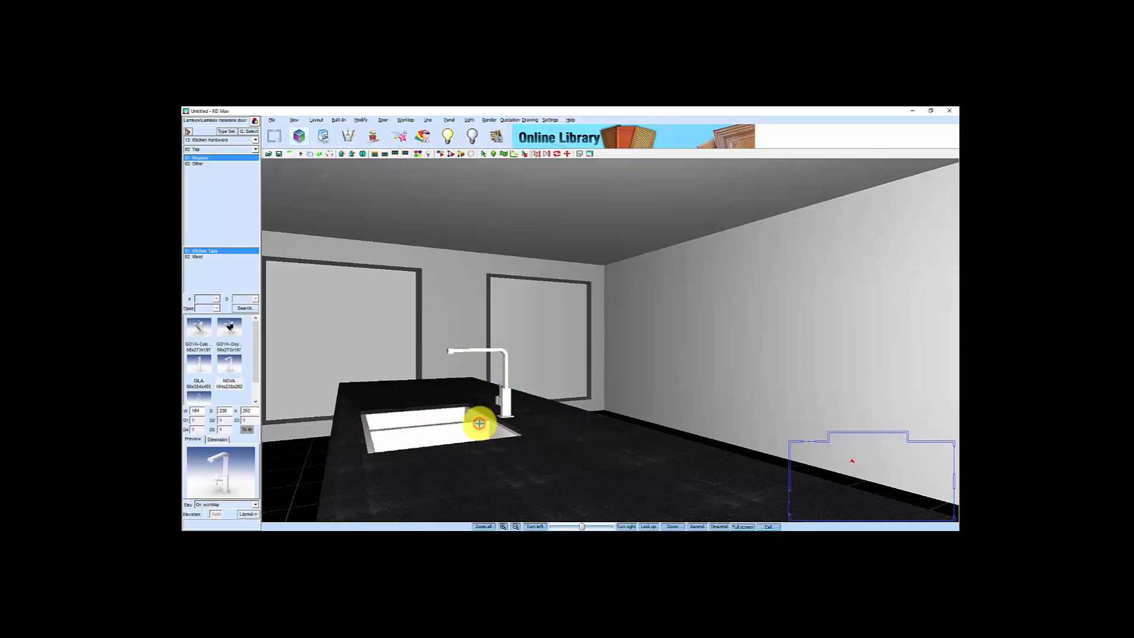
{"action": "scroll", "coordinate": [479, 423], "scroll_direction": "down", "scroll_amount": 3}
{"action": "scroll", "coordinate": [583, 438], "scroll_direction": "up", "scroll_amount": 3}
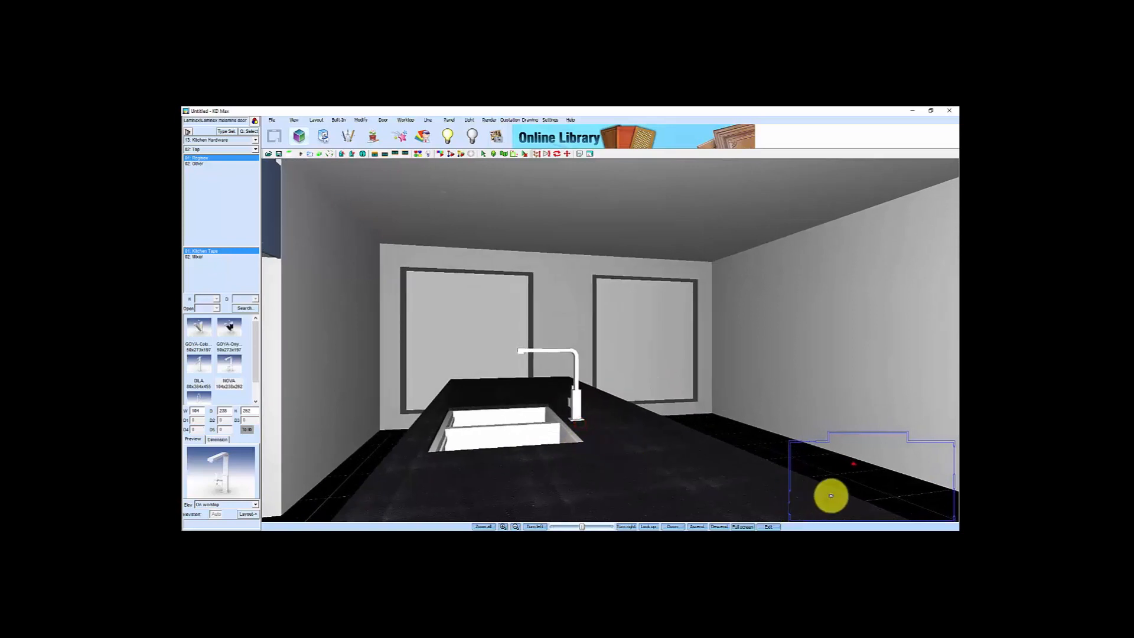
Choose the large Siemens fridge with two side-by-side doors from the fourth page of the fridge styles
{"action": "left_click", "coordinate": [916, 481]}
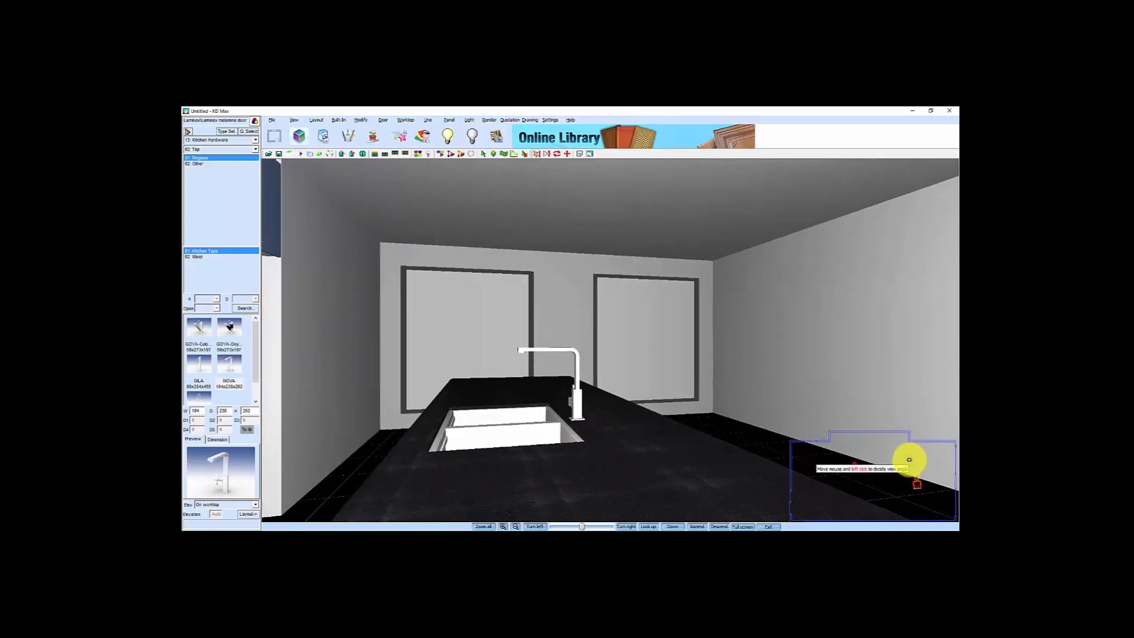
{"action": "left_click", "coordinate": [909, 459]}
{"action": "mouse_move", "coordinate": [573, 394]}
{"action": "left_mouse_down"}
{"action": "mouse_move", "coordinate": [564, 418]}
{"action": "mouse_move", "coordinate": [541, 392]}
{"action": "left_mouse_up"}
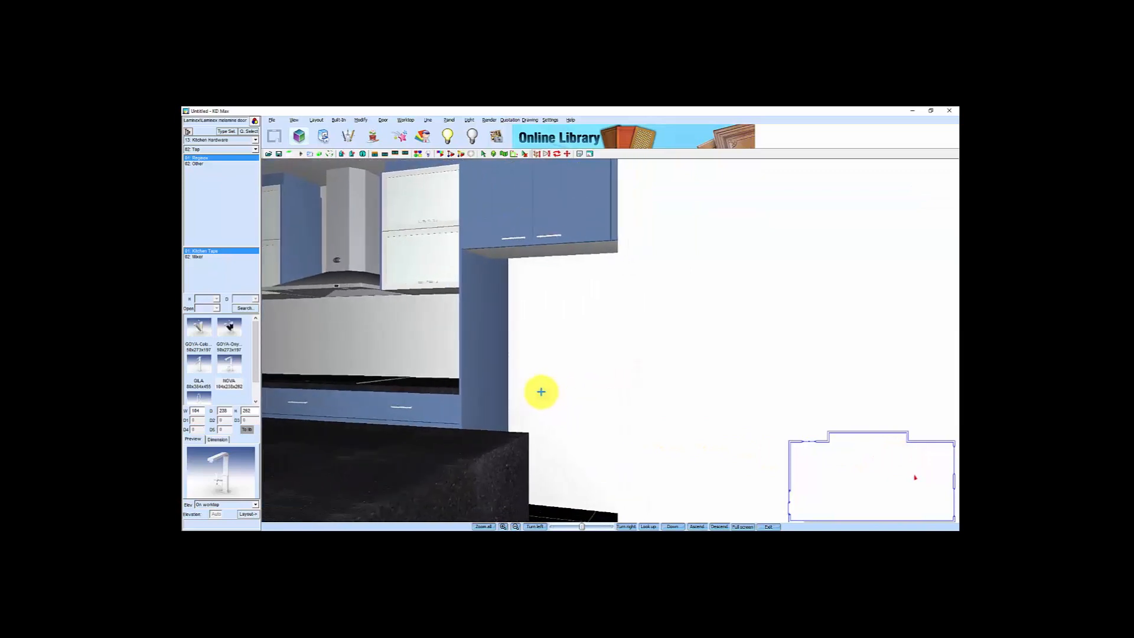
{"action": "left_click", "coordinate": [225, 131]}
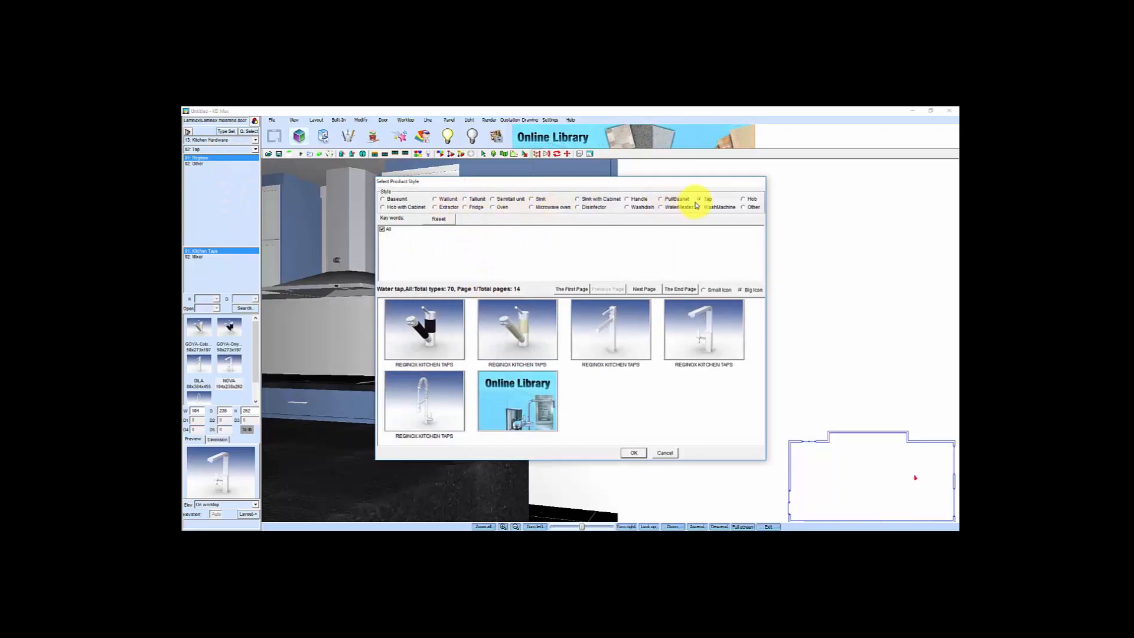
{"action": "left_click", "coordinate": [466, 209]}
{"action": "left_click", "coordinate": [646, 289]}
{"action": "left_click", "coordinate": [646, 289]}
{"action": "left_click", "coordinate": [646, 289]}
{"action": "left_click", "coordinate": [422, 331]}
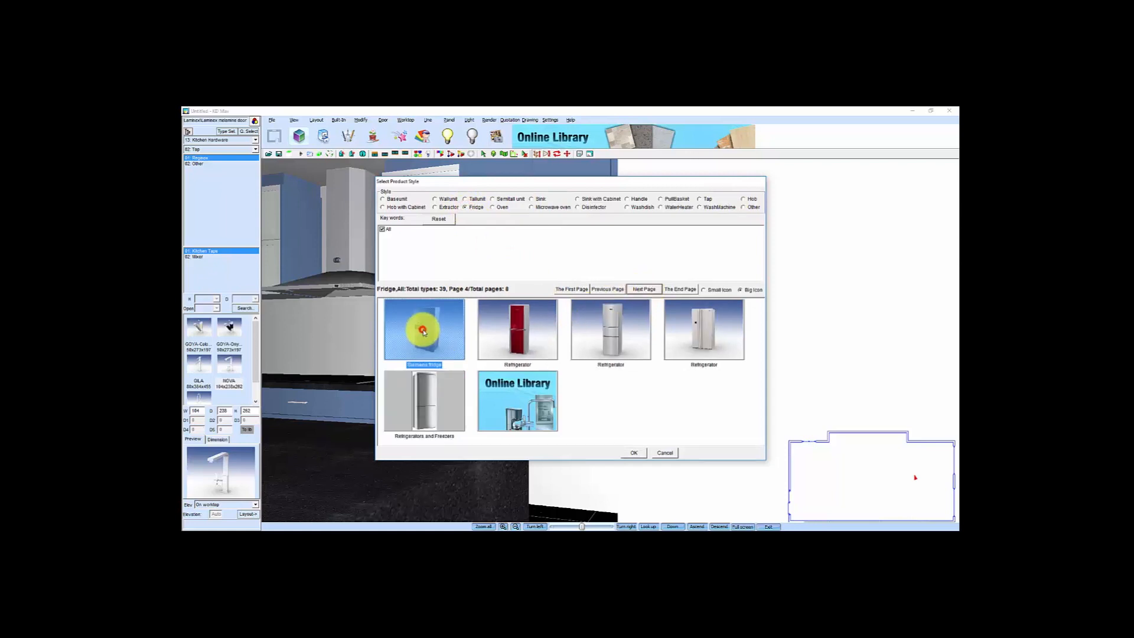
{"action": "left_click", "coordinate": [634, 452]}
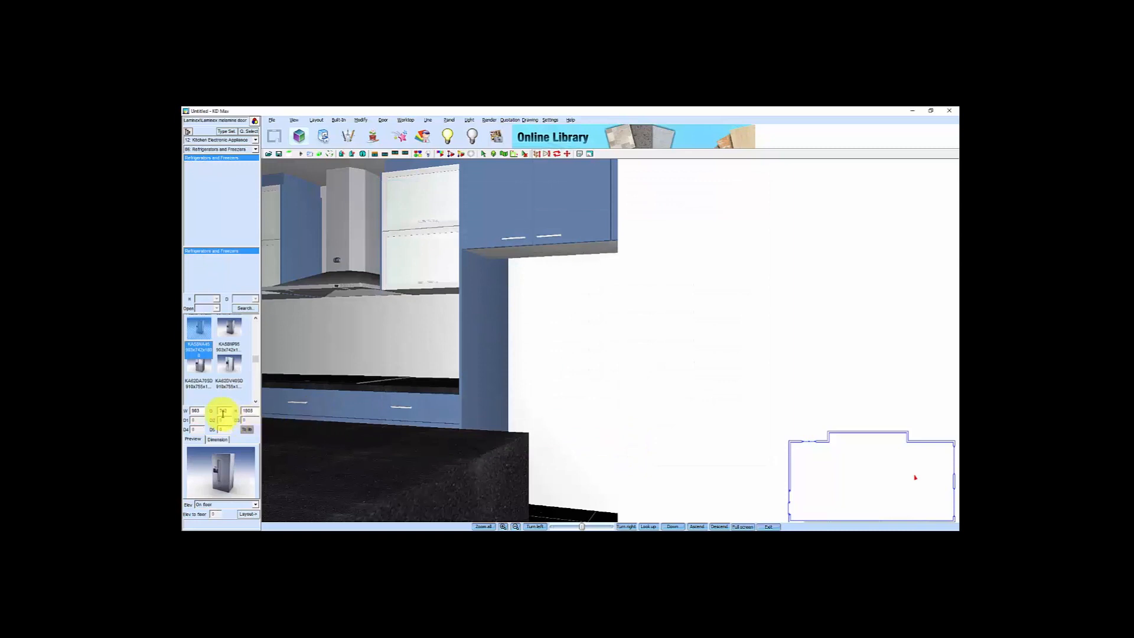
Set the fridge height to 1710 and place it on the floor in the gap under the double-door wall unit
{"action": "double_click", "coordinate": [254, 411]}
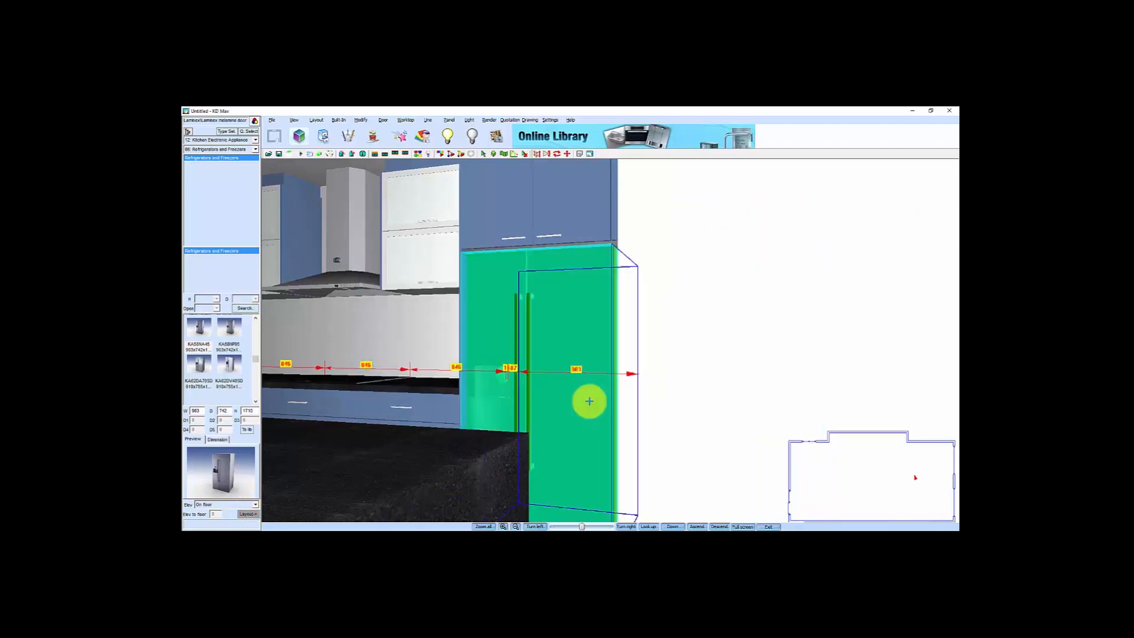
{"action": "left_click", "coordinate": [589, 402]}
{"action": "mouse_move", "coordinate": [575, 364]}
{"action": "left_mouse_down"}
{"action": "mouse_move", "coordinate": [575, 391]}
{"action": "mouse_move", "coordinate": [599, 392]}
{"action": "mouse_move", "coordinate": [605, 375]}
{"action": "mouse_move", "coordinate": [588, 371]}
{"action": "left_mouse_up"}
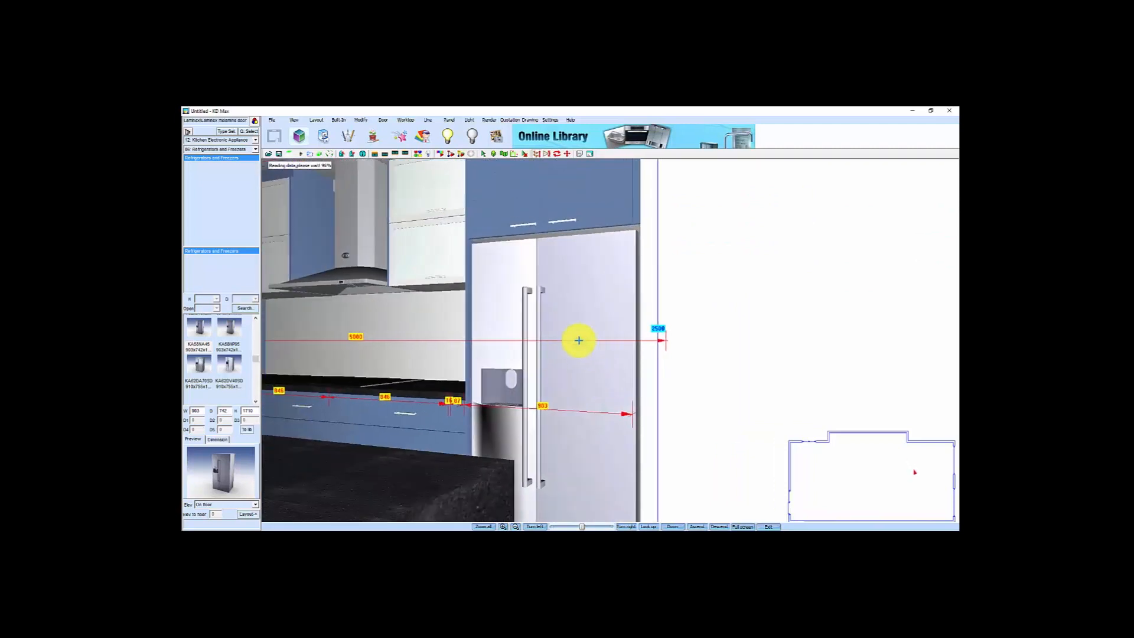
{"action": "left_click_drag", "start_coordinate": [586, 299], "coordinate": [549, 246]}
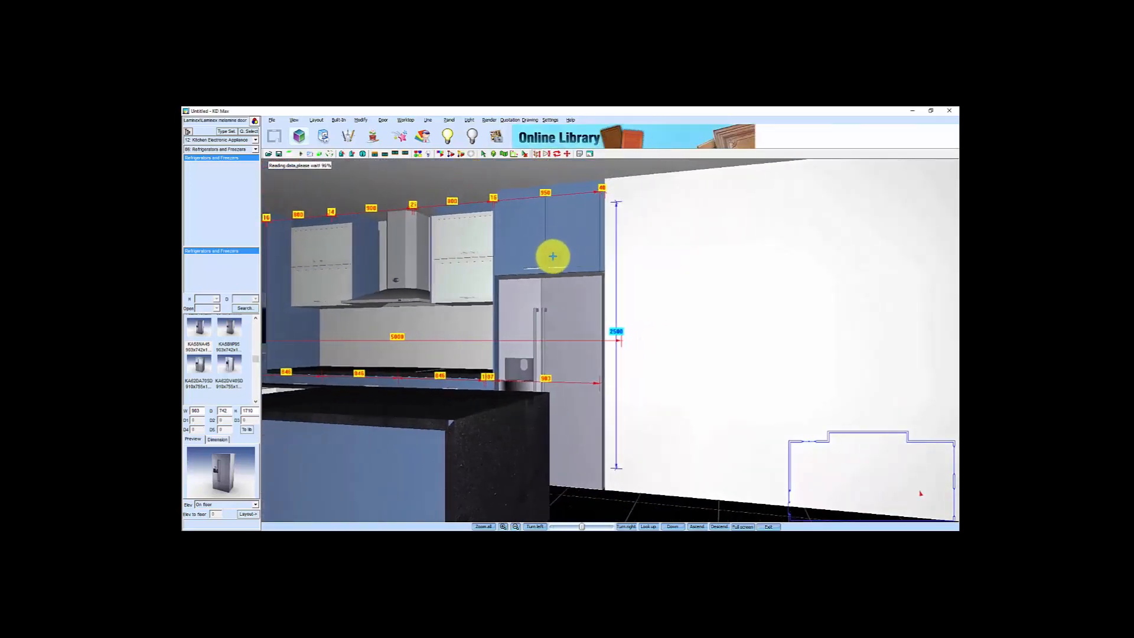
{"action": "left_click_drag", "start_coordinate": [551, 347], "coordinate": [600, 345]}
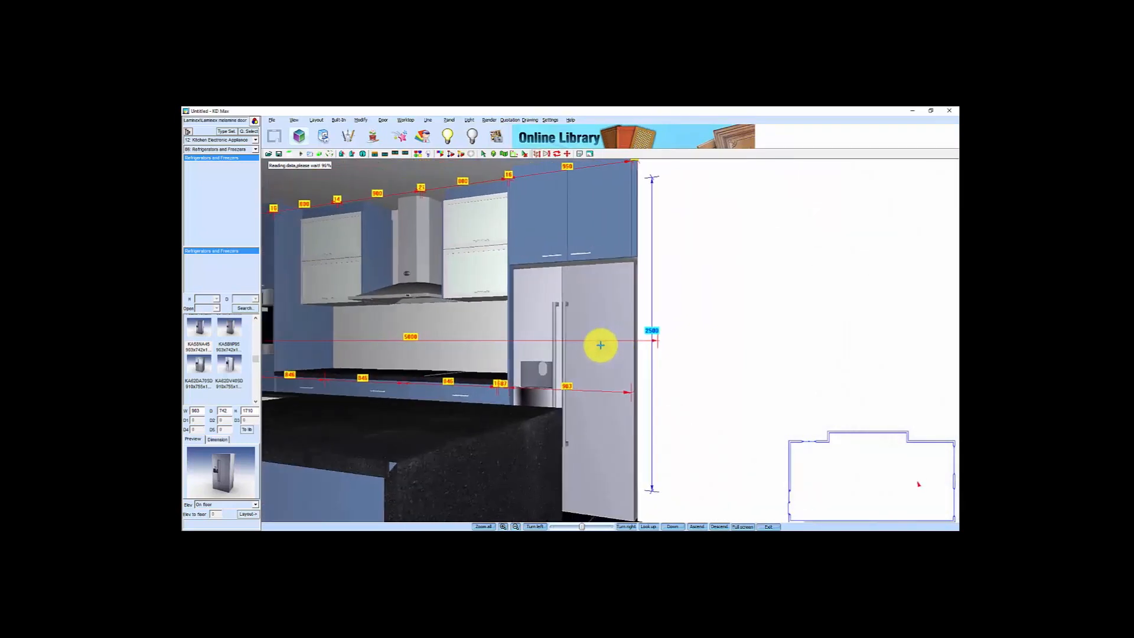
{"action": "scroll", "coordinate": [608, 358], "scroll_direction": "down", "scroll_amount": 4}
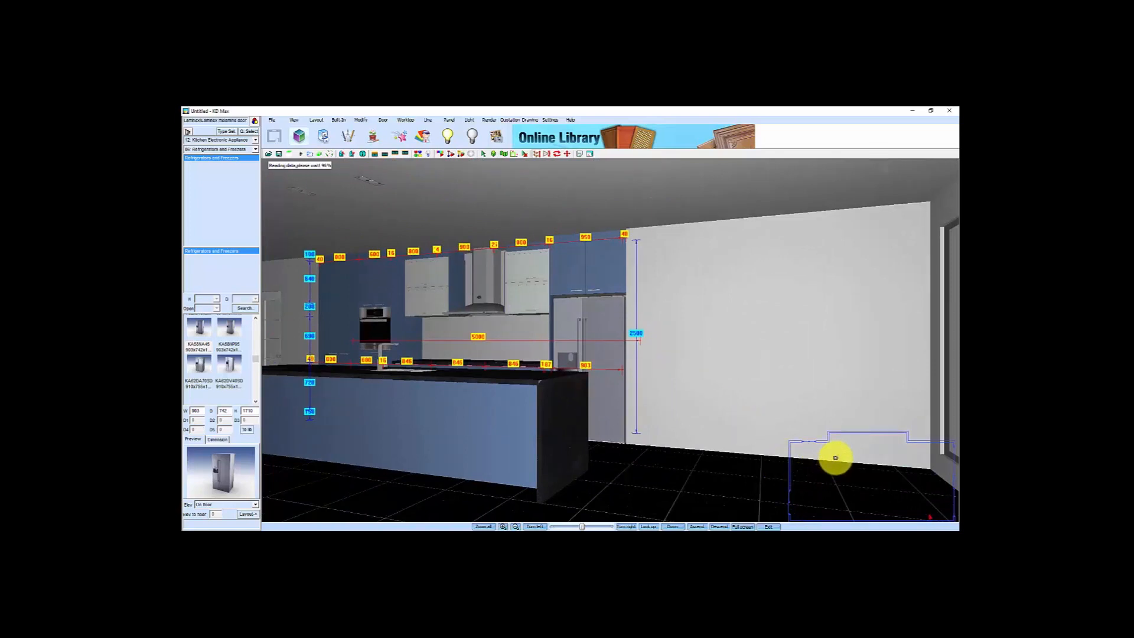
Choose the Siemens dishwasher with the dark control strip from the dishwasher styles for the island gap
{"action": "left_click", "coordinate": [904, 455]}
{"action": "left_click", "coordinate": [882, 467]}
{"action": "left_click_drag", "start_coordinate": [882, 467], "coordinate": [862, 475]}
{"action": "scroll", "coordinate": [699, 478], "scroll_direction": "down", "scroll_amount": 3}
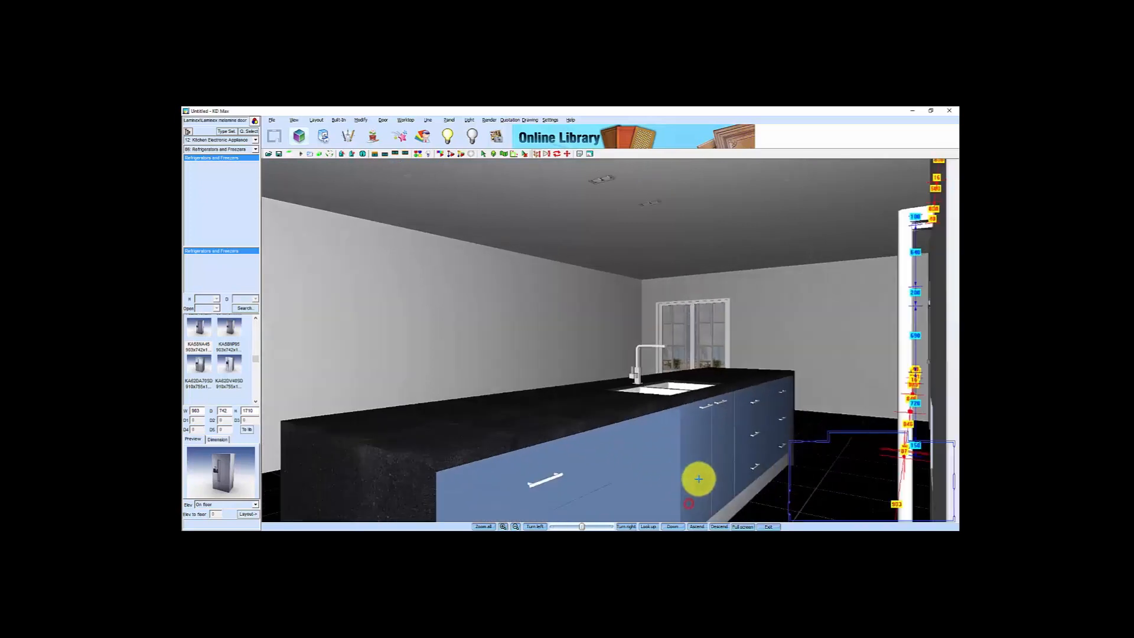
{"action": "scroll", "coordinate": [701, 471], "scroll_direction": "down", "scroll_amount": 2}
{"action": "left_click", "coordinate": [640, 453]}
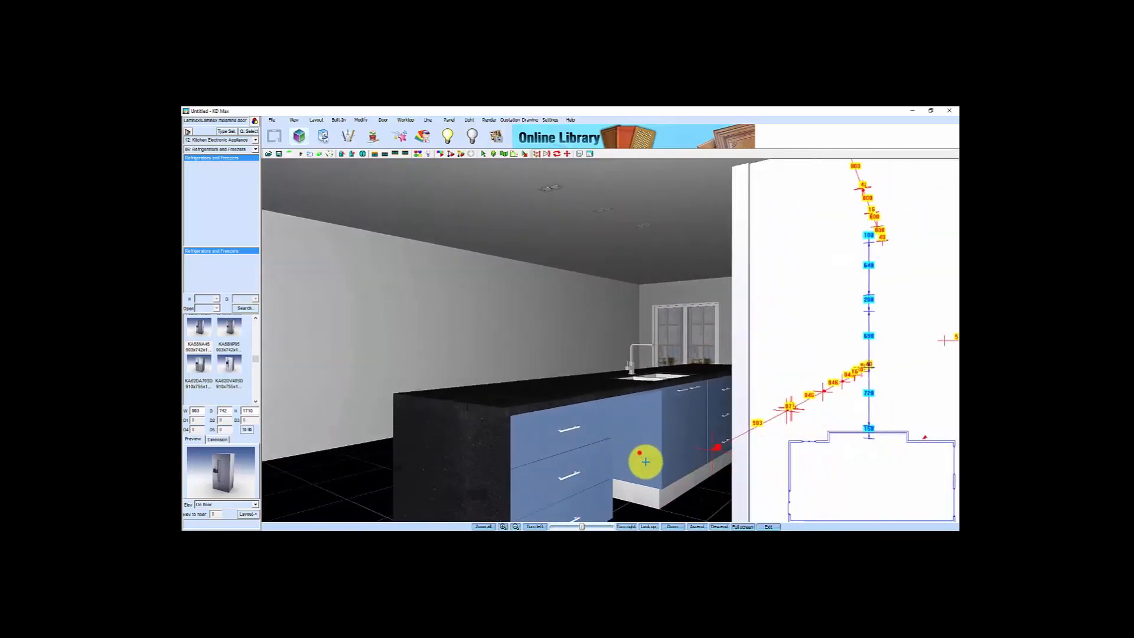
{"action": "scroll", "coordinate": [648, 463], "scroll_direction": "up", "scroll_amount": 3}
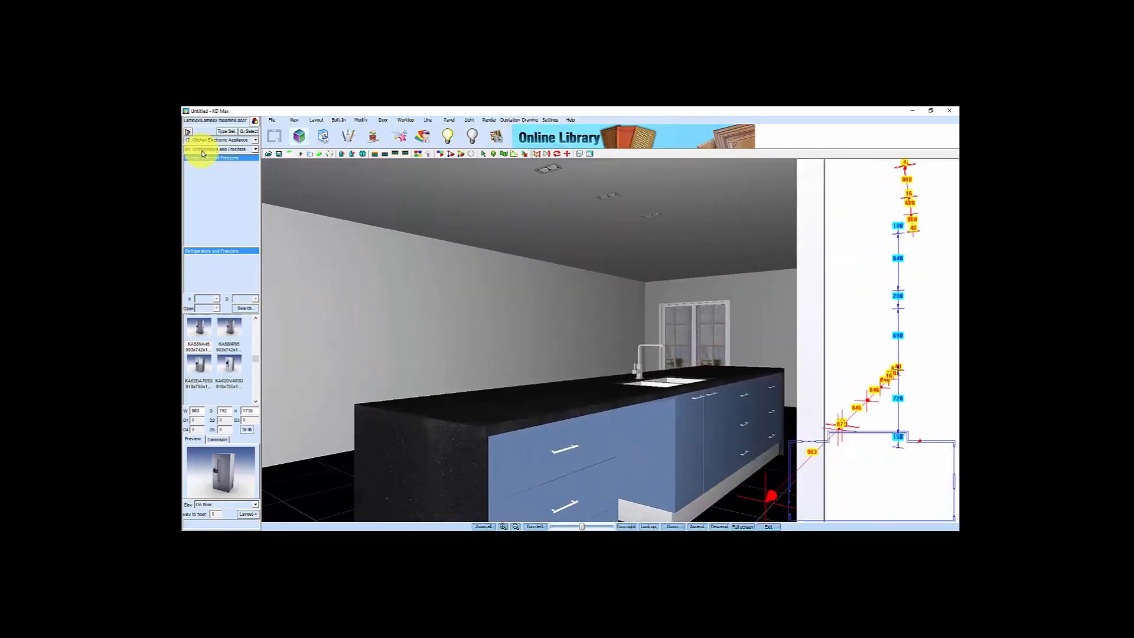
{"action": "left_click", "coordinate": [224, 135]}
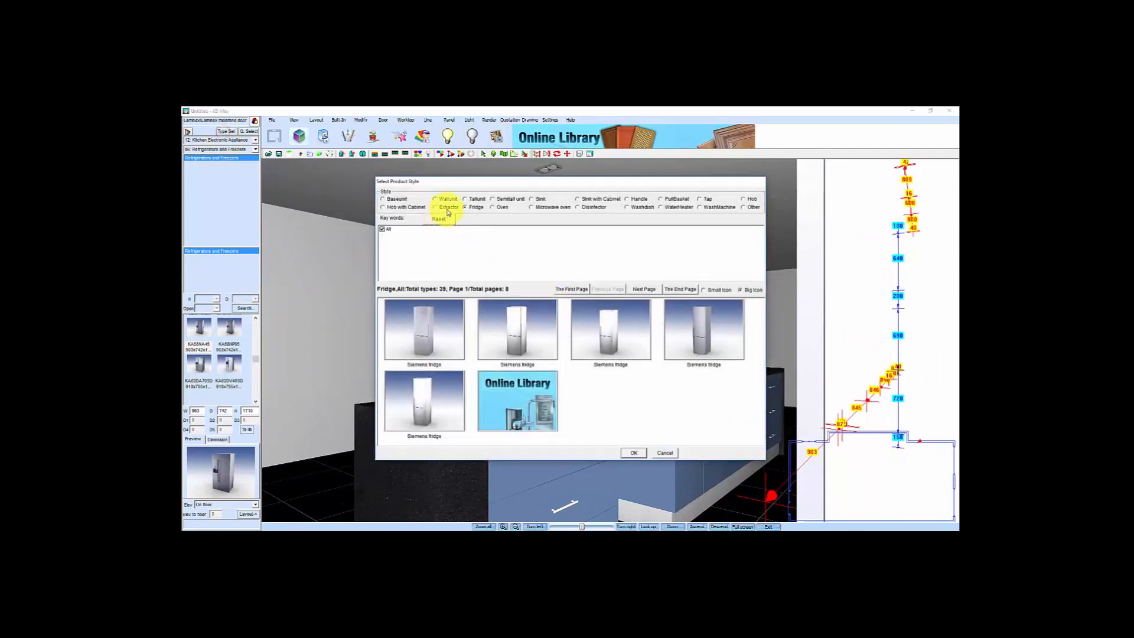
{"action": "left_click", "coordinate": [627, 207]}
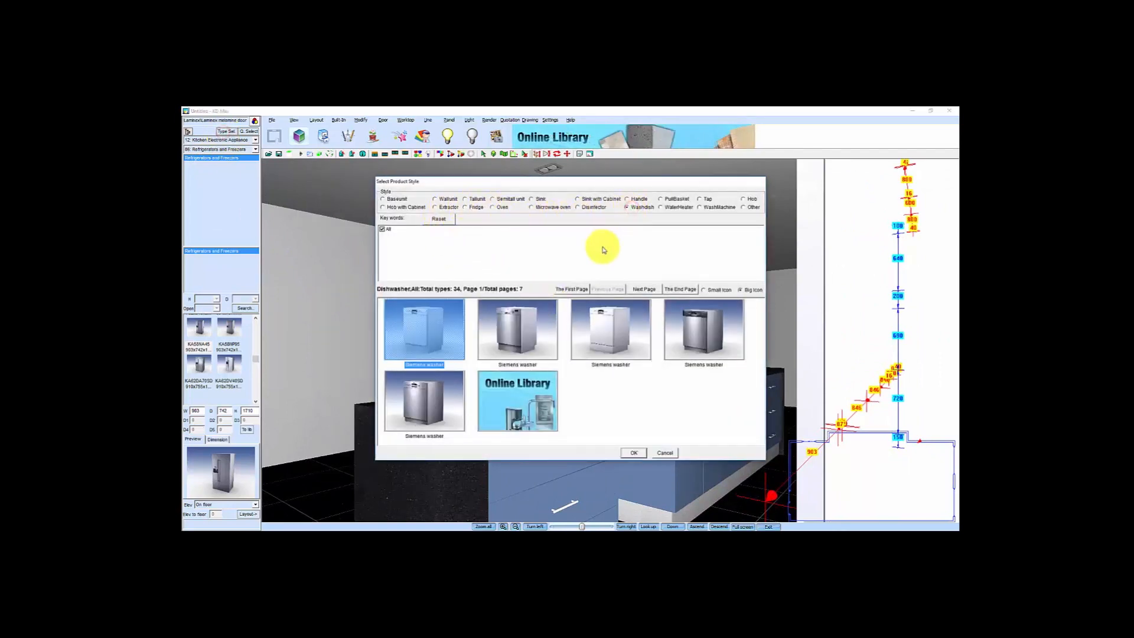
{"action": "left_click", "coordinate": [520, 334]}
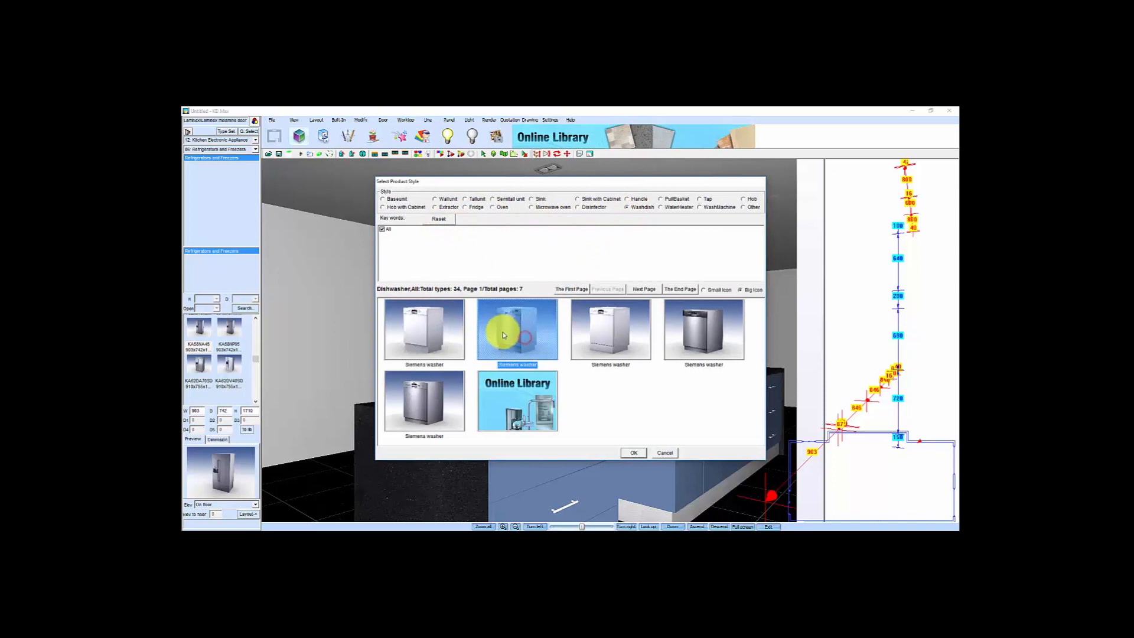
{"action": "left_click", "coordinate": [688, 334]}
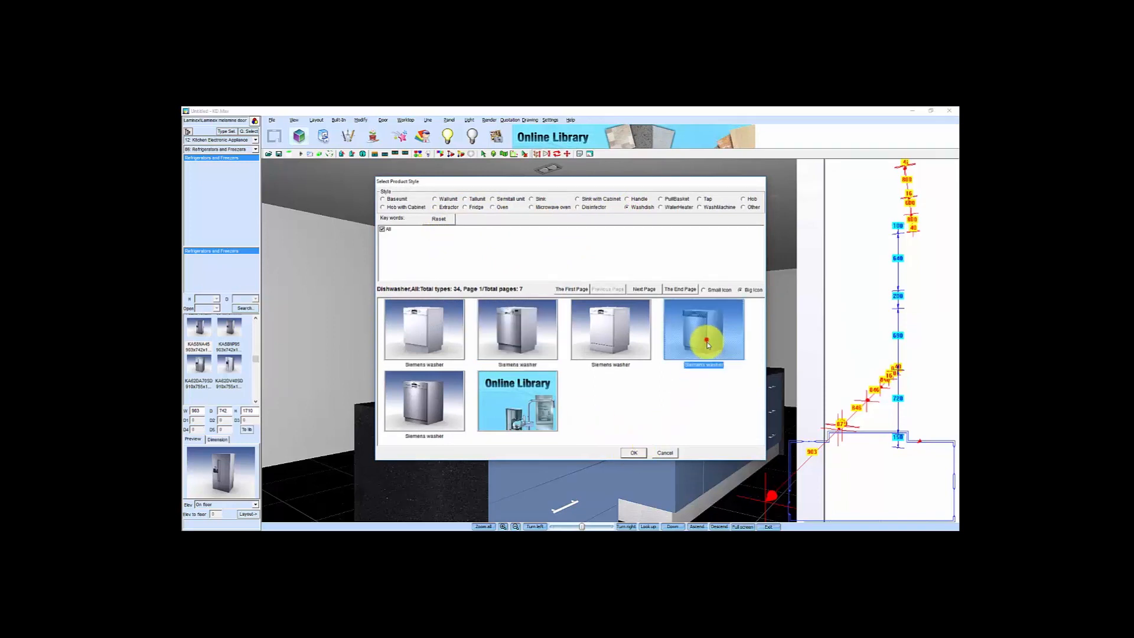
{"action": "left_click", "coordinate": [634, 452]}
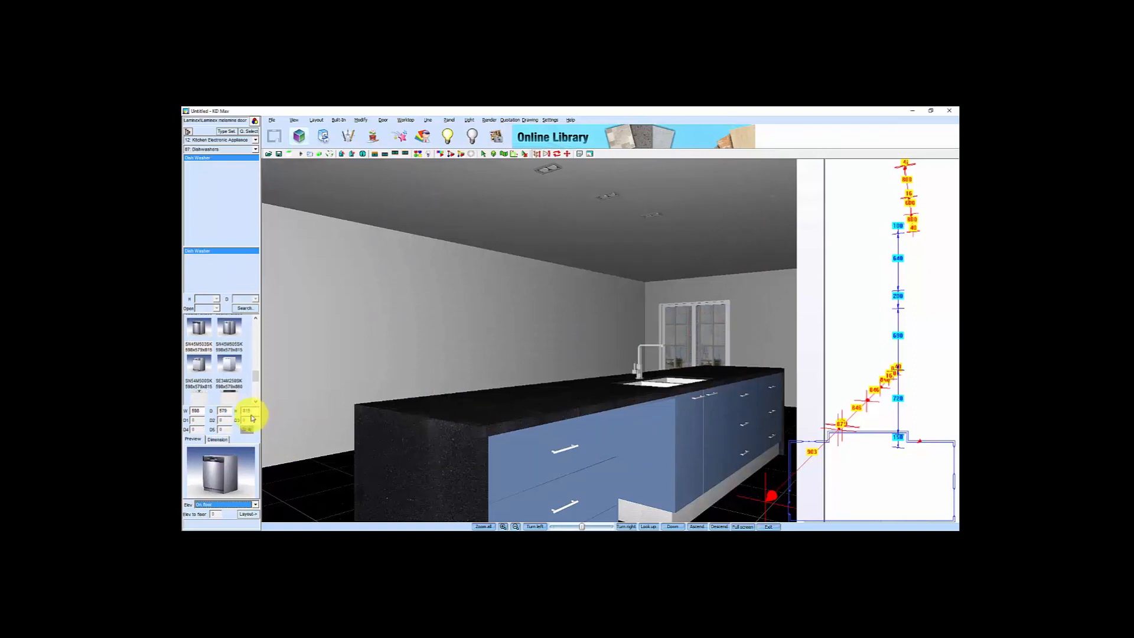
Place the dishwasher on the floor in the island's gap beside the drawers, rotated to face outwards with the unit fronts
{"action": "left_click", "coordinate": [248, 515]}
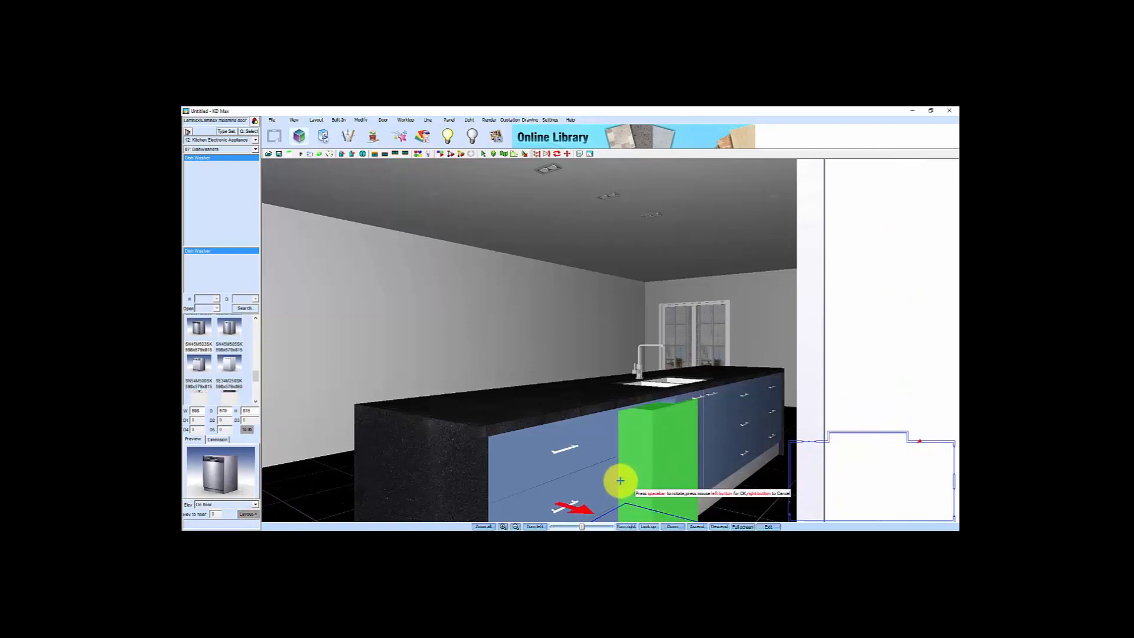
{"action": "key", "text": "space"}
{"action": "key", "text": "space"}
{"action": "key", "text": "space"}
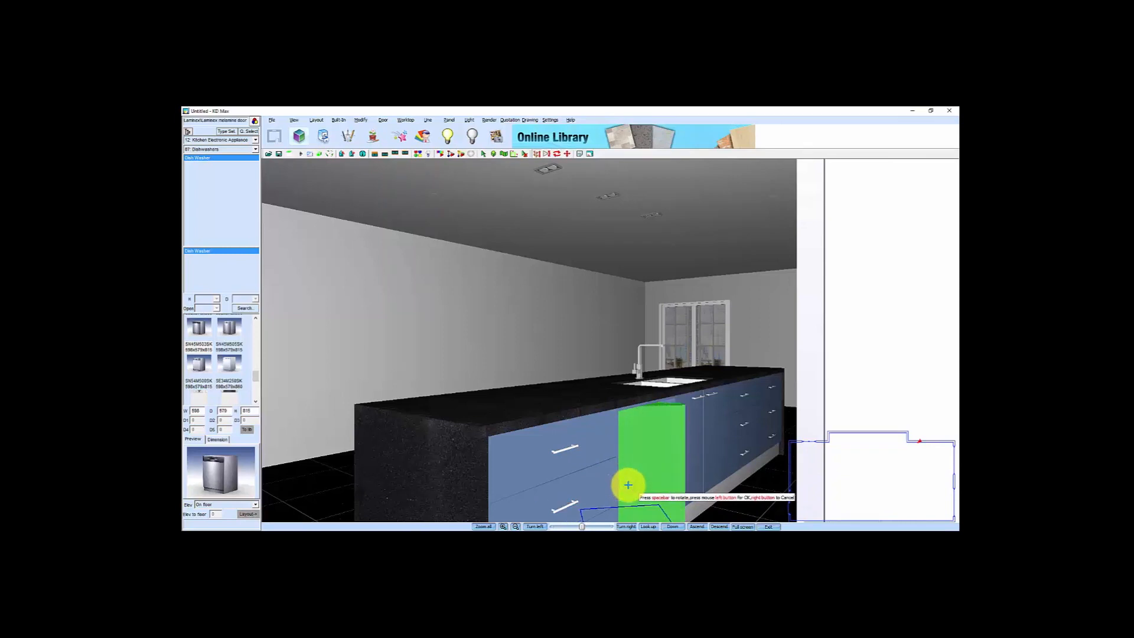
{"action": "key", "text": "space"}
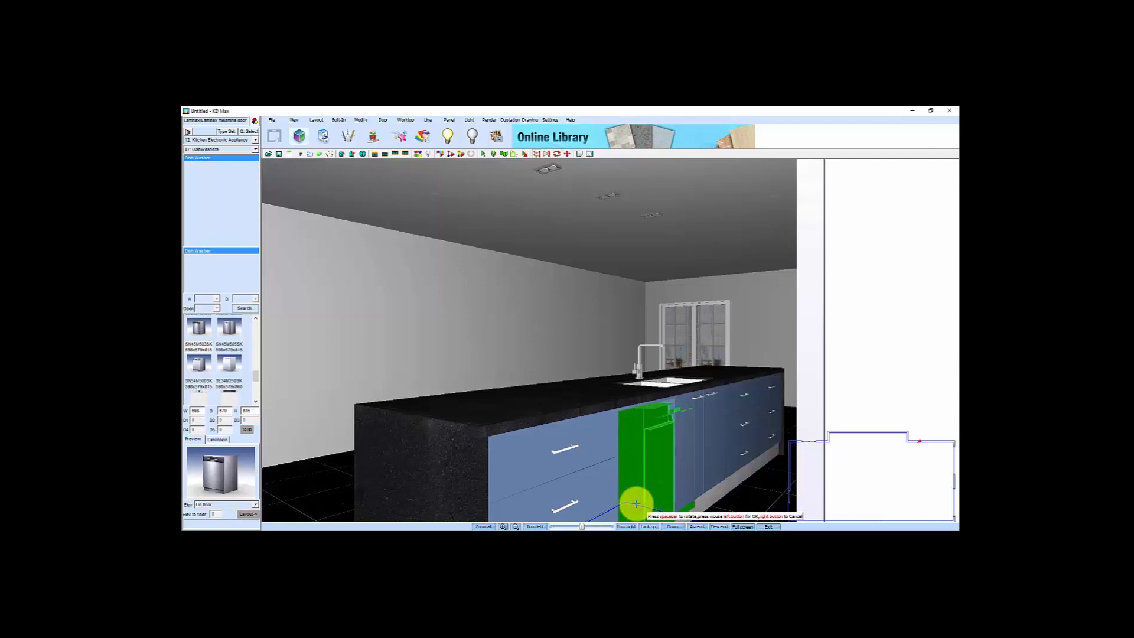
{"action": "left_click", "coordinate": [636, 502]}
{"action": "scroll", "coordinate": [638, 476], "scroll_direction": "down", "scroll_amount": 2}
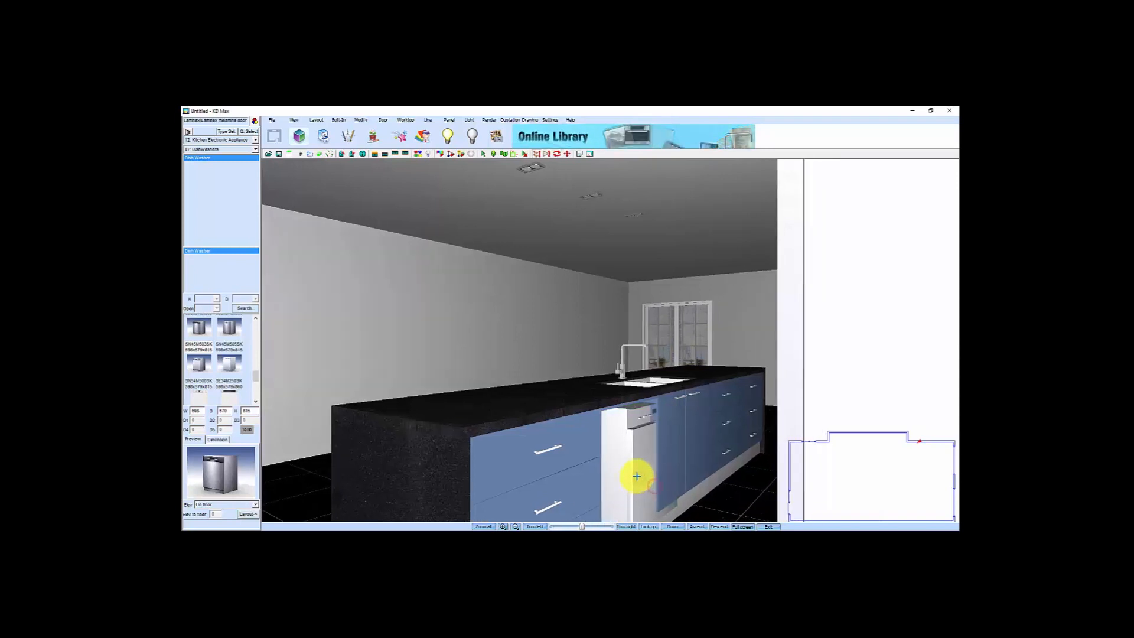
Align the dishwasher in the island gap front to front, with Middle of LeftRight as both source and target
{"action": "right_click", "coordinate": [635, 447]}
{"action": "left_click", "coordinate": [657, 315]}
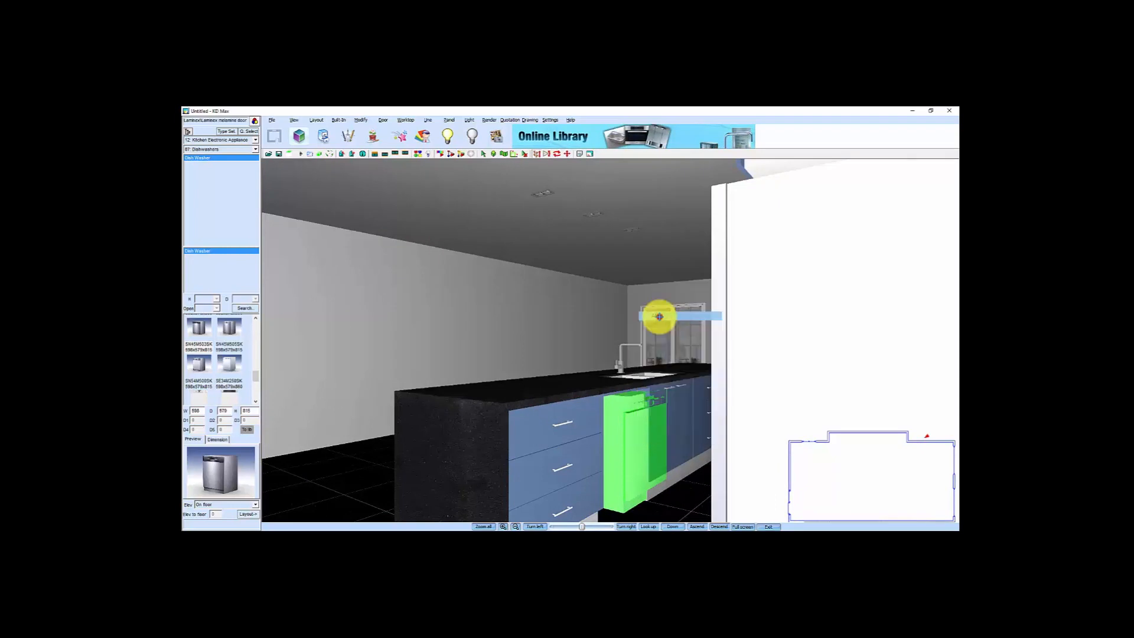
{"action": "left_click", "coordinate": [622, 394]}
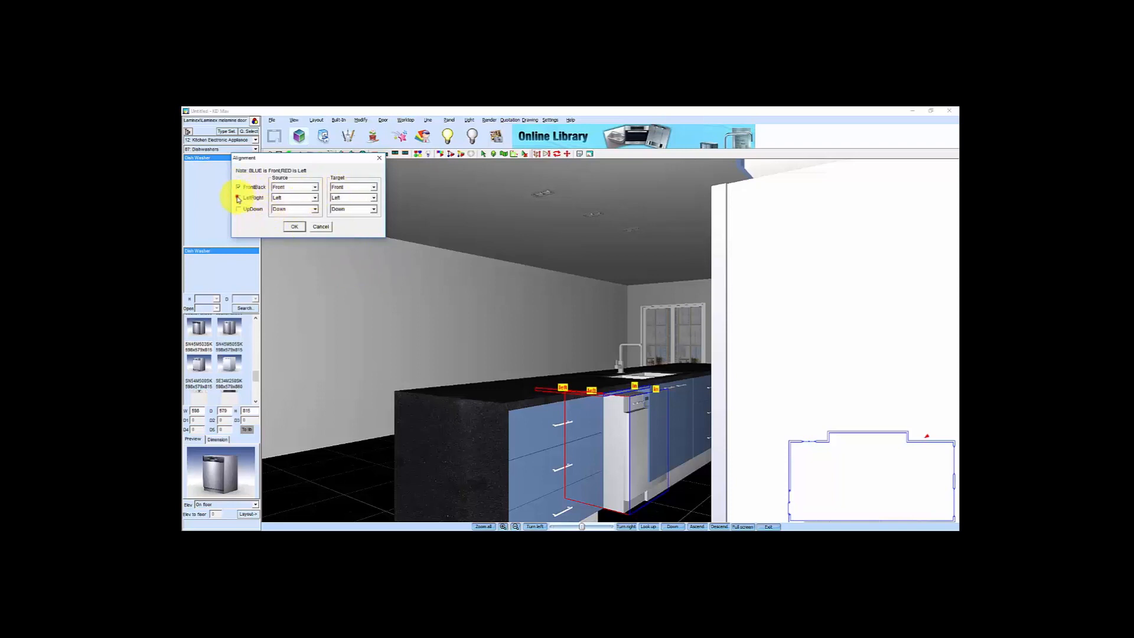
{"action": "left_click", "coordinate": [314, 198]}
{"action": "left_click", "coordinate": [291, 215]}
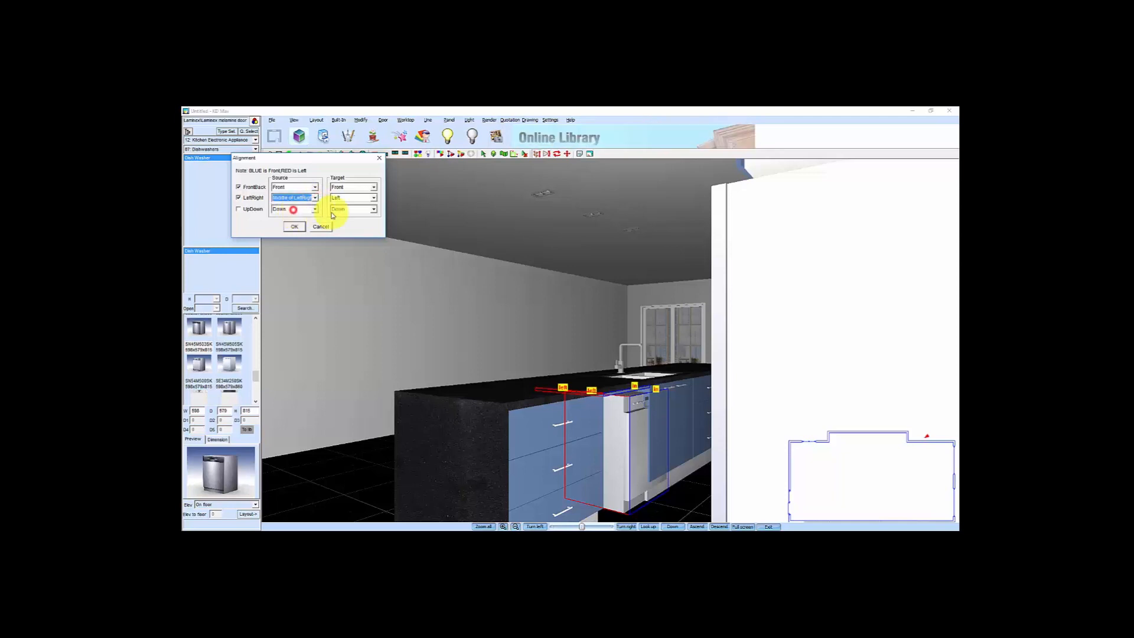
{"action": "left_click", "coordinate": [373, 198]}
{"action": "left_click", "coordinate": [353, 209]}
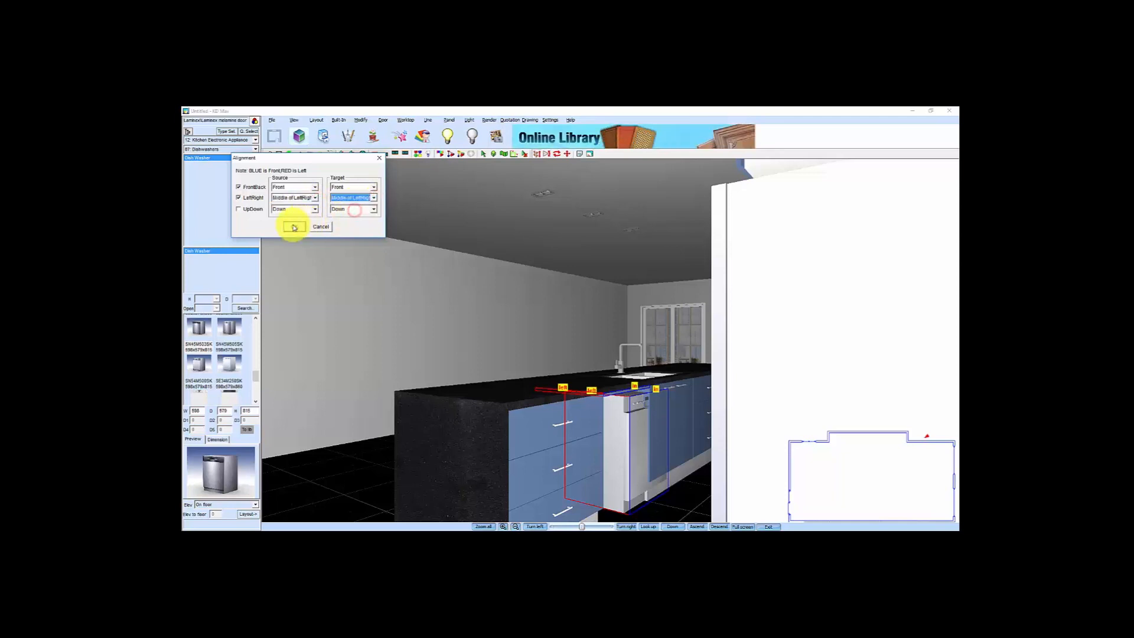
{"action": "left_click", "coordinate": [294, 226]}
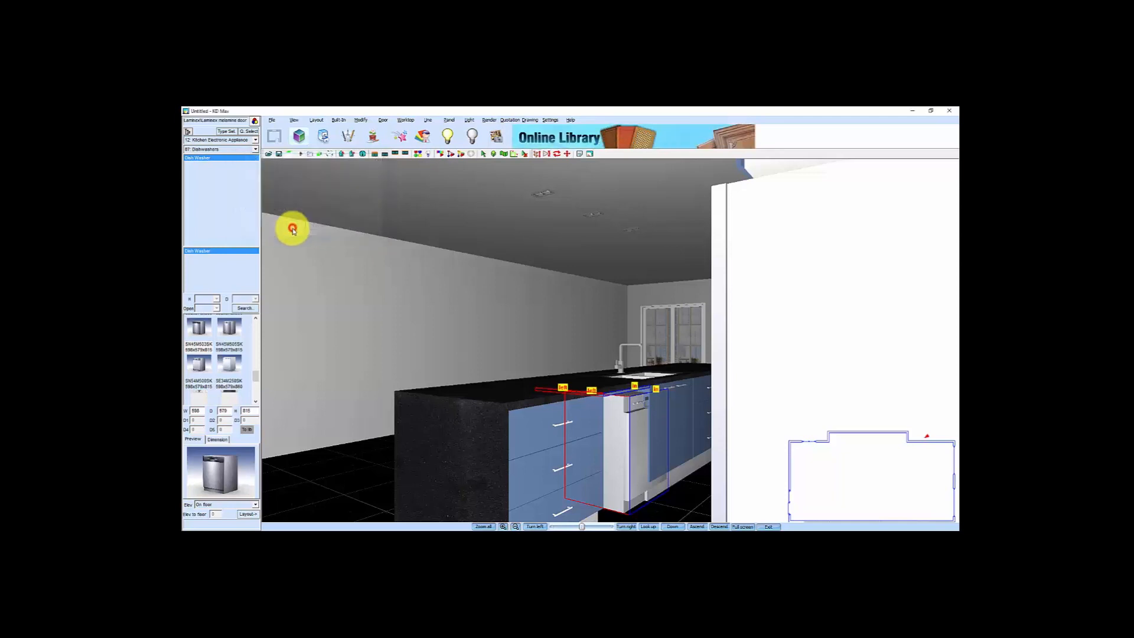
Change the height of the dishwasher in the island, keeping its bottom side fixed
{"action": "right_click", "coordinate": [632, 440]}
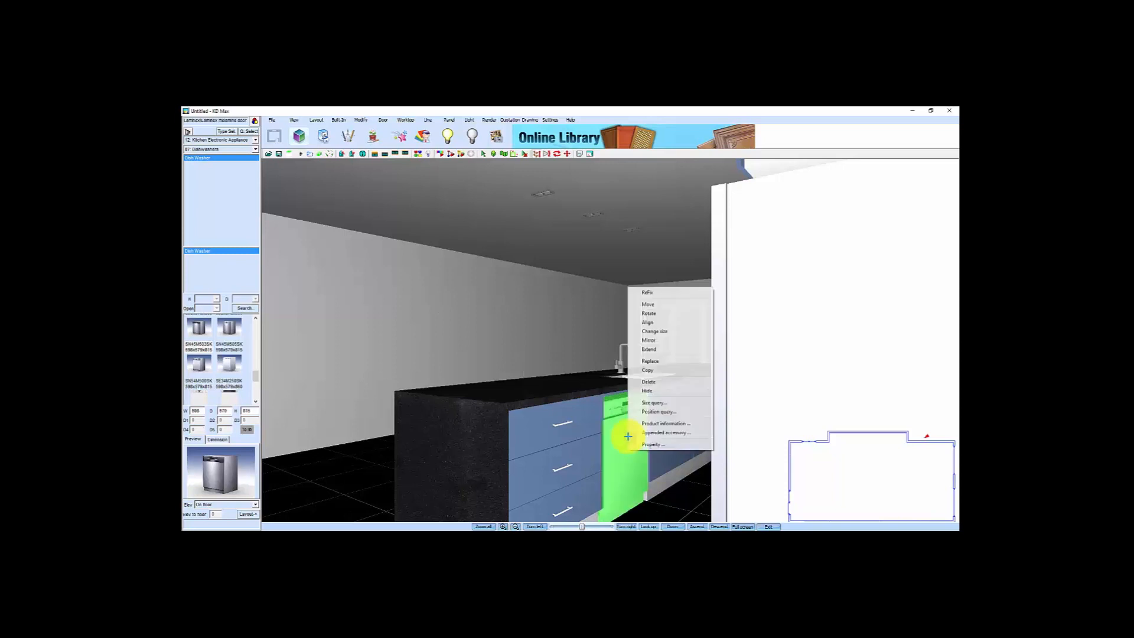
{"action": "left_click", "coordinate": [649, 337]}
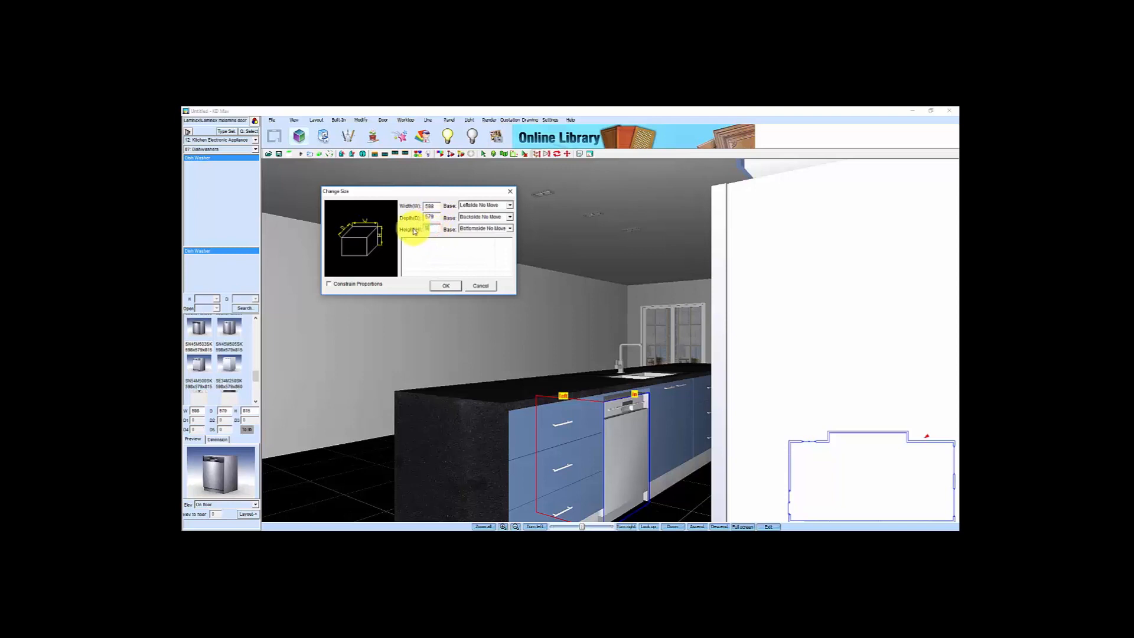
{"action": "left_click", "coordinate": [449, 285]}
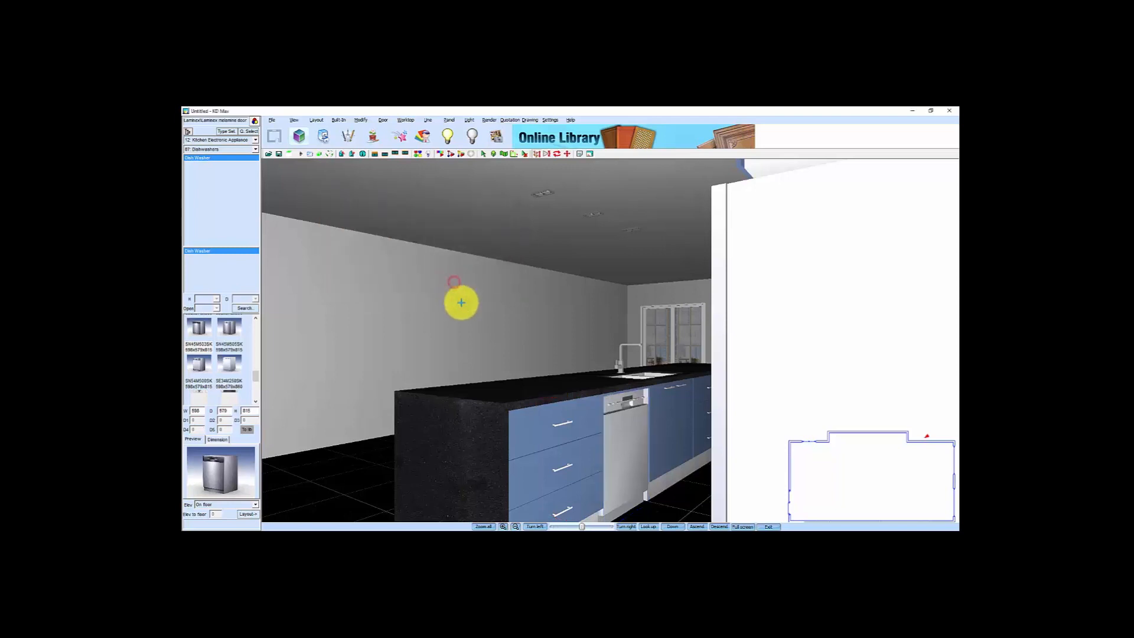
Examine the dishwasher in the island up close, and view the whole kitchen from the back of the island
{"action": "scroll", "coordinate": [631, 433], "scroll_direction": "down", "scroll_amount": 3}
{"action": "scroll", "coordinate": [629, 428], "scroll_direction": "up", "scroll_amount": 2}
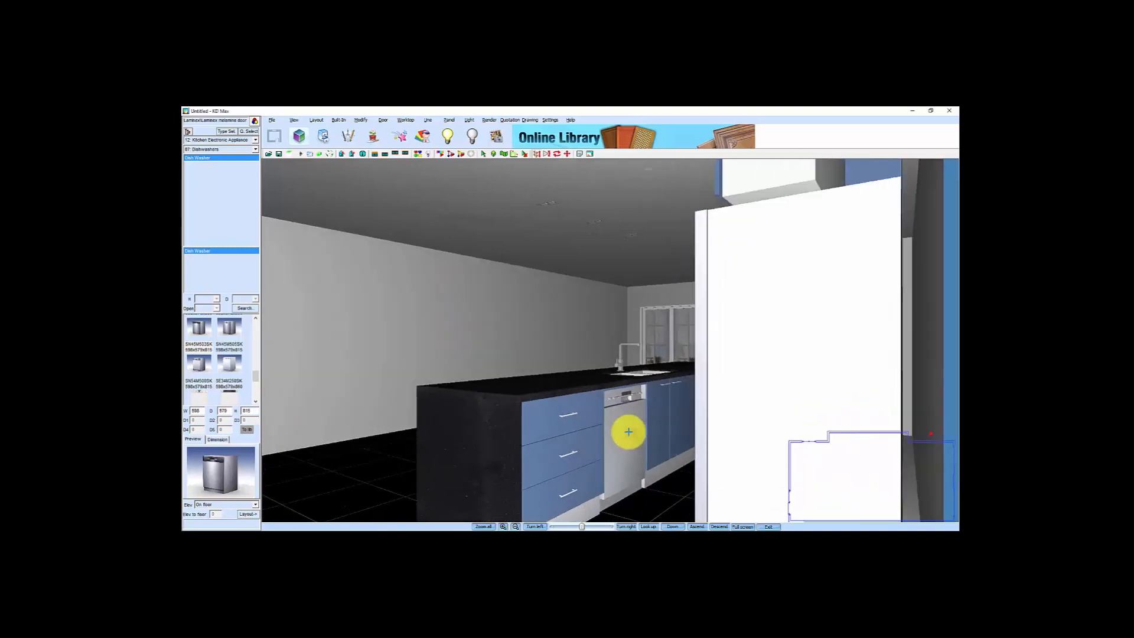
{"action": "scroll", "coordinate": [619, 461], "scroll_direction": "up", "scroll_amount": 4}
{"action": "left_click_drag", "start_coordinate": [638, 453], "coordinate": [696, 463]}
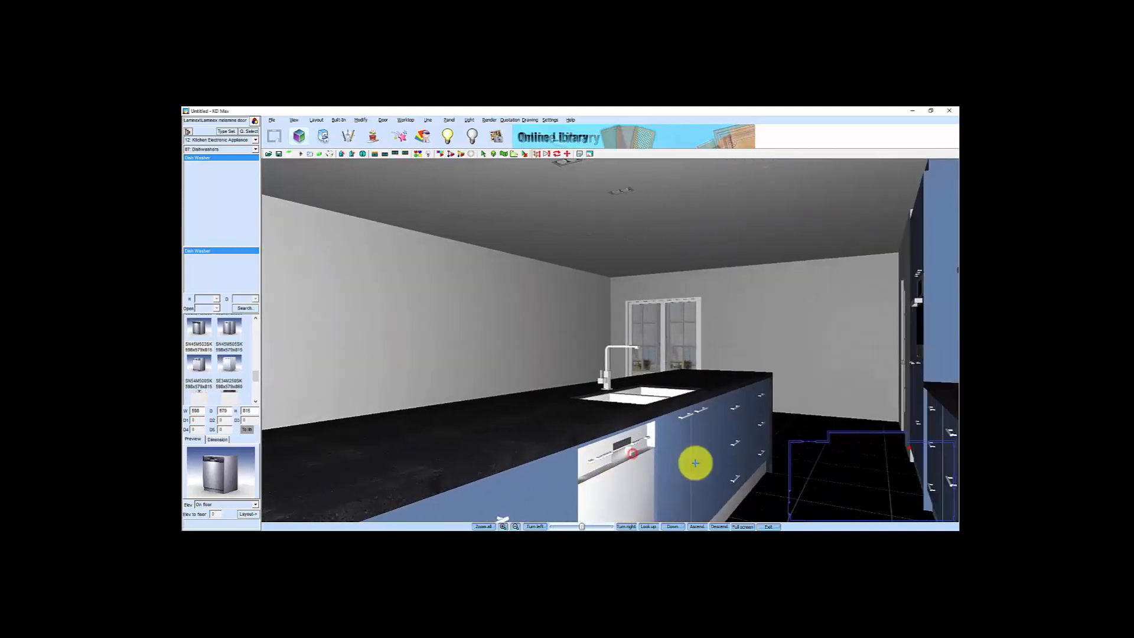
{"action": "left_click", "coordinate": [811, 486]}
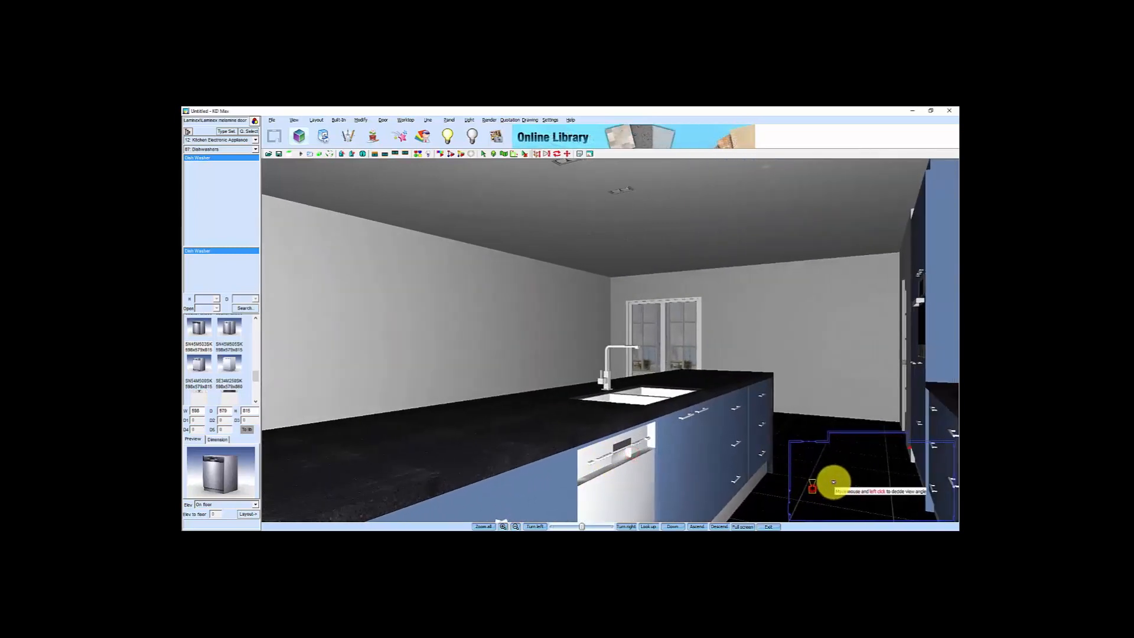
{"action": "left_click", "coordinate": [857, 464]}
{"action": "scroll", "coordinate": [692, 455], "scroll_direction": "down", "scroll_amount": 2}
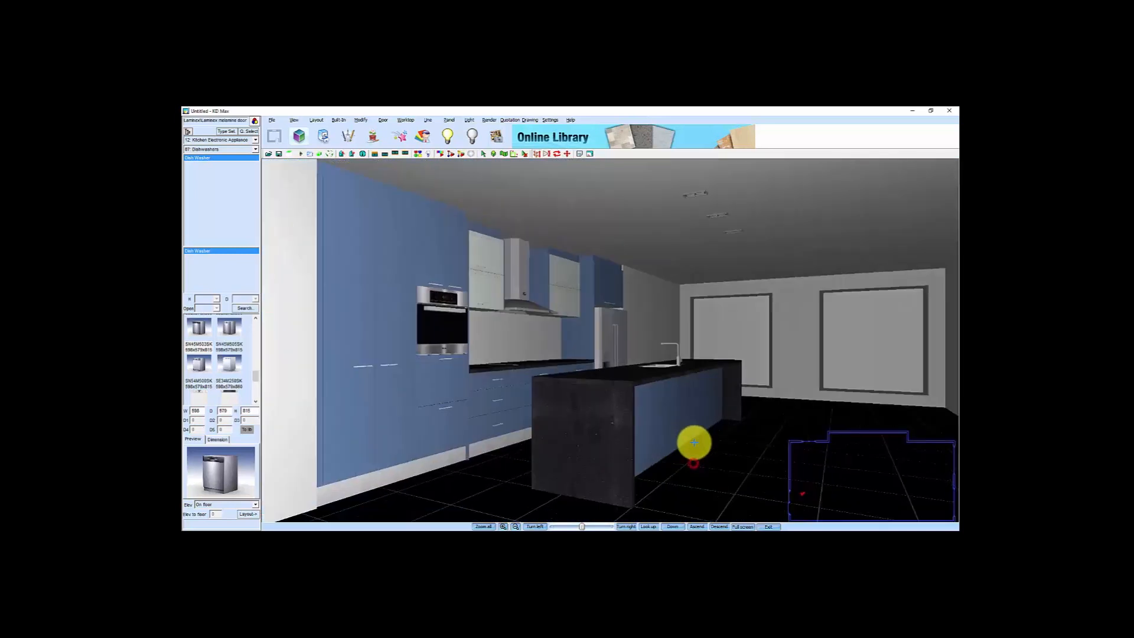
{"action": "scroll", "coordinate": [688, 432], "scroll_direction": "down", "scroll_amount": 4}
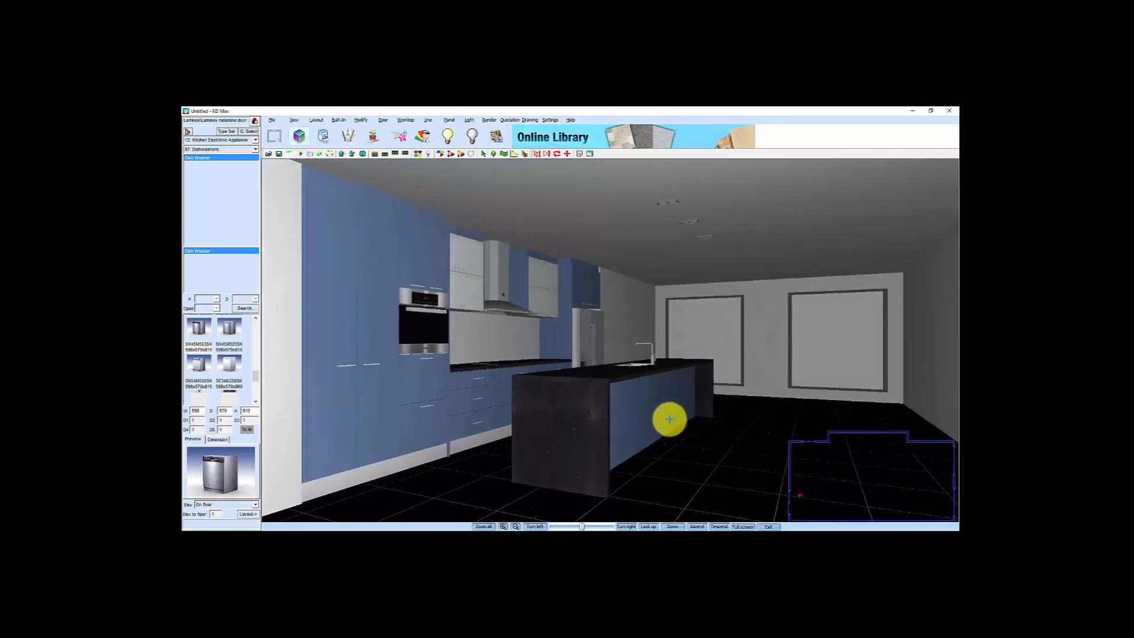
{"action": "scroll", "coordinate": [668, 408], "scroll_direction": "down", "scroll_amount": 2}
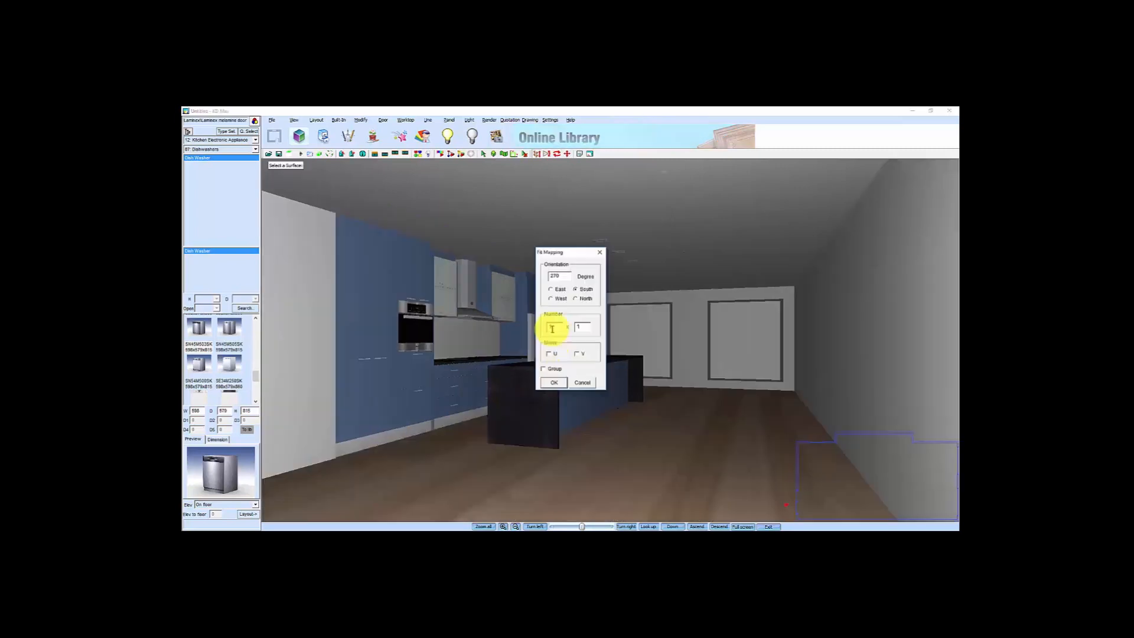
Set the first Number value of the wooden floor's Fit Mapping to 3, keeping the South orientation, and apply it
{"action": "double_click", "coordinate": [551, 327]}
{"action": "type", "text": "3"}
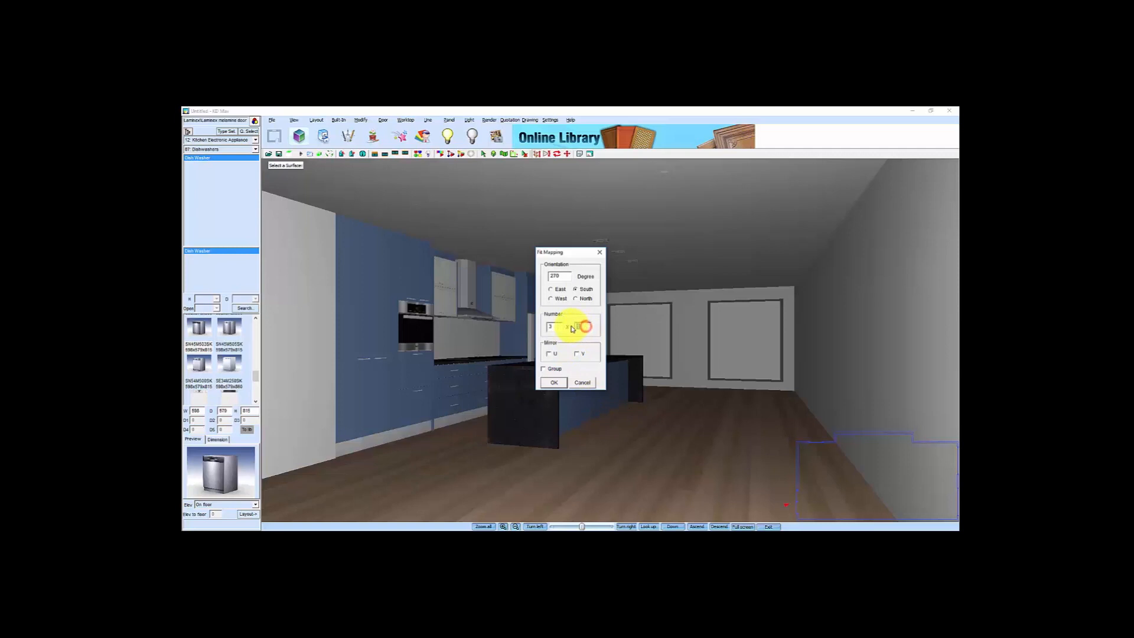
{"action": "left_click", "coordinate": [555, 383]}
{"action": "scroll", "coordinate": [623, 437], "scroll_direction": "down", "scroll_amount": 2}
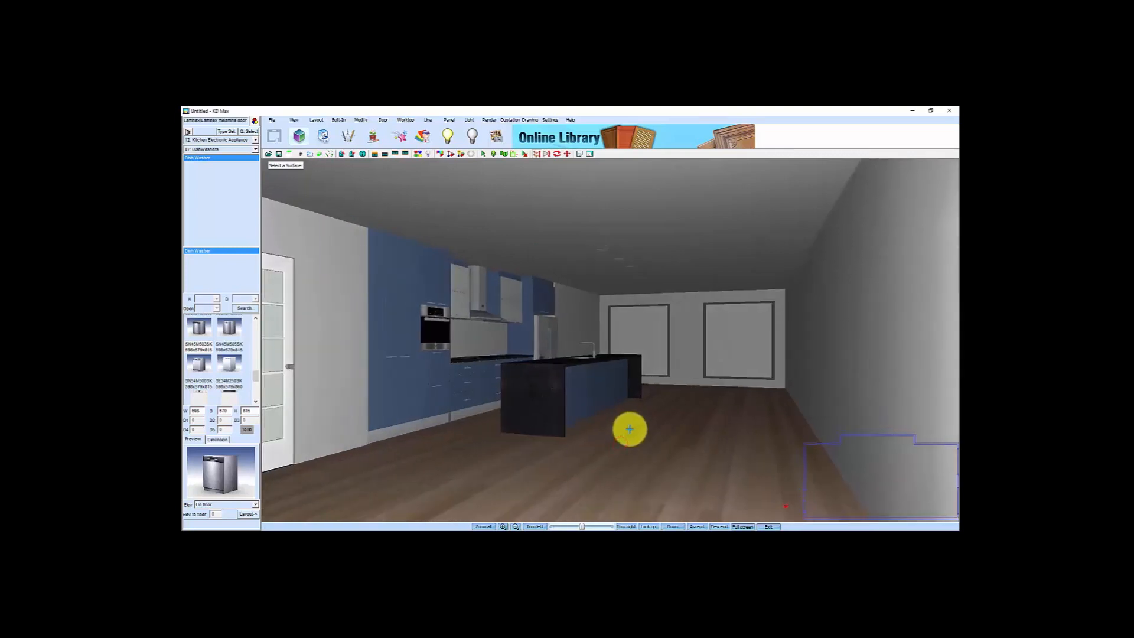
{"action": "left_click_drag", "start_coordinate": [630, 429], "coordinate": [637, 420]}
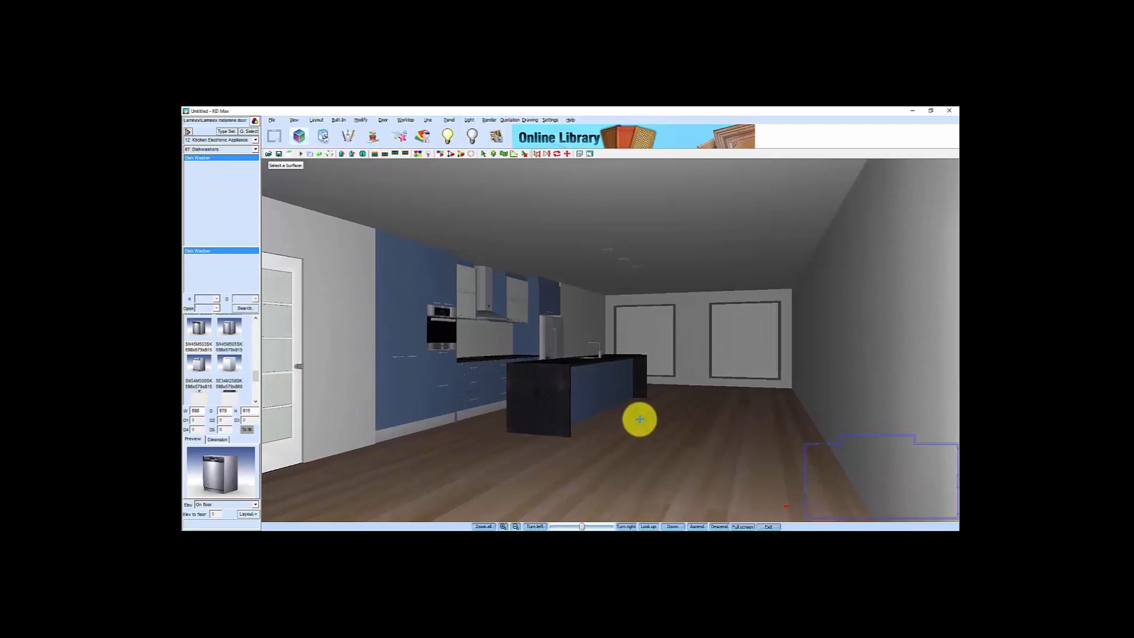
{"action": "scroll", "coordinate": [622, 440], "scroll_direction": "up", "scroll_amount": 2}
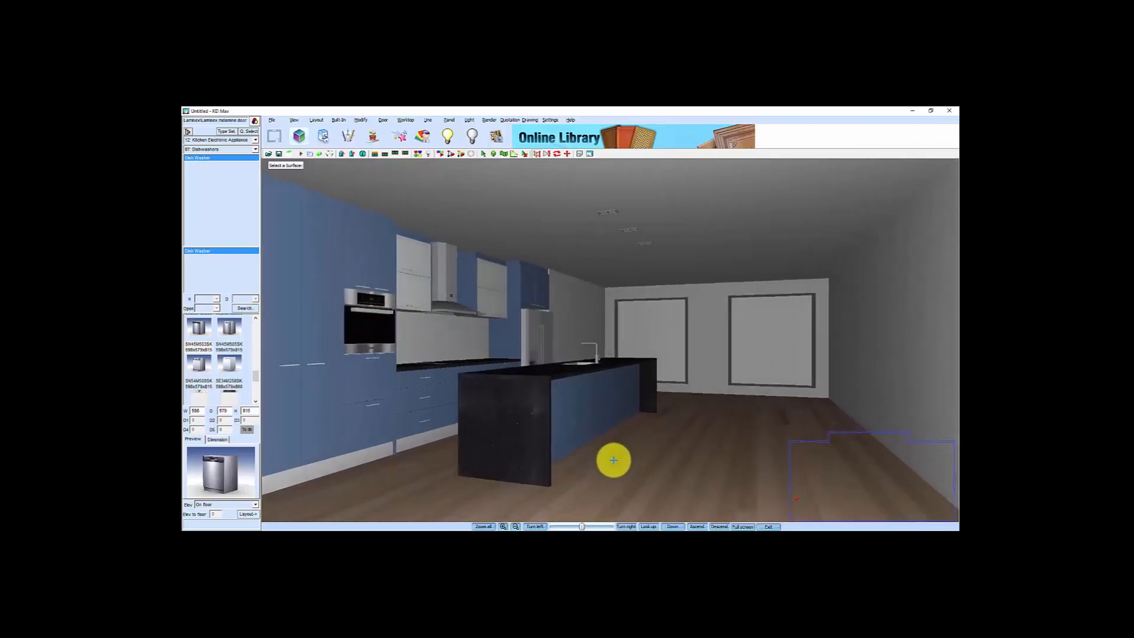
{"action": "scroll", "coordinate": [614, 460], "scroll_direction": "up", "scroll_amount": 1}
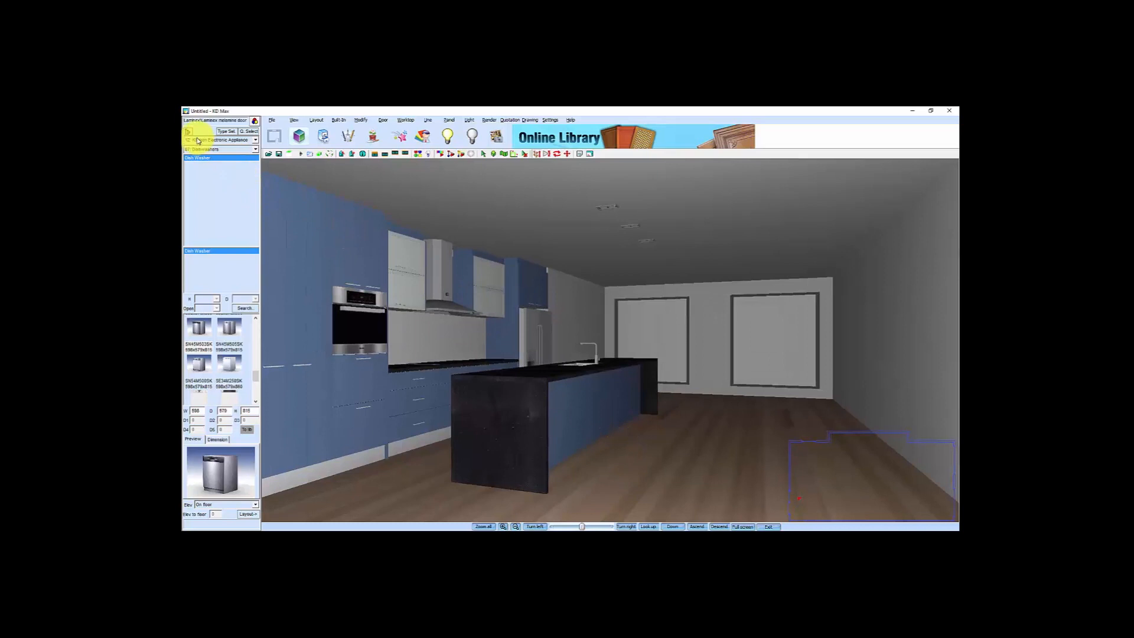
Filter the product styles to Dining Products within the Other category
{"action": "left_click", "coordinate": [226, 133]}
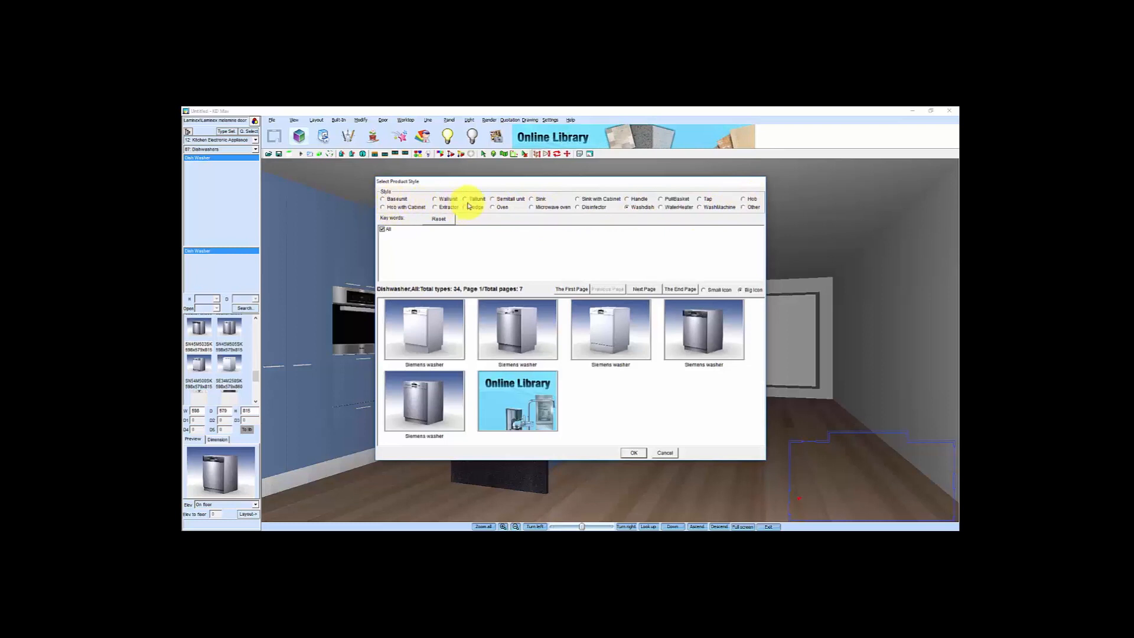
{"action": "left_click", "coordinate": [742, 208]}
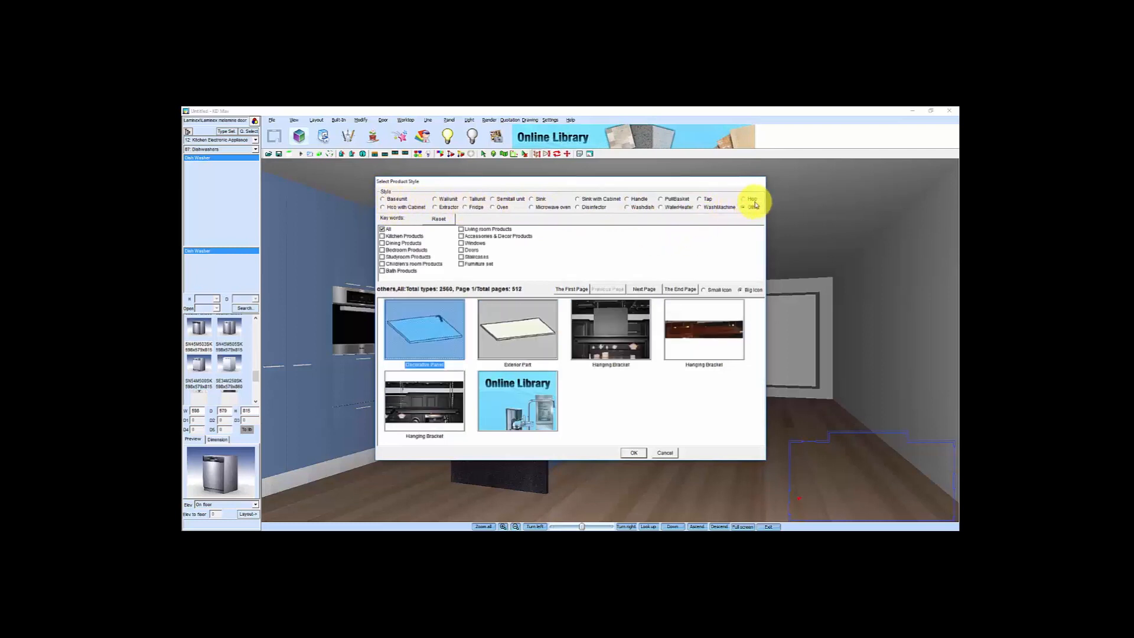
{"action": "left_click", "coordinate": [382, 243]}
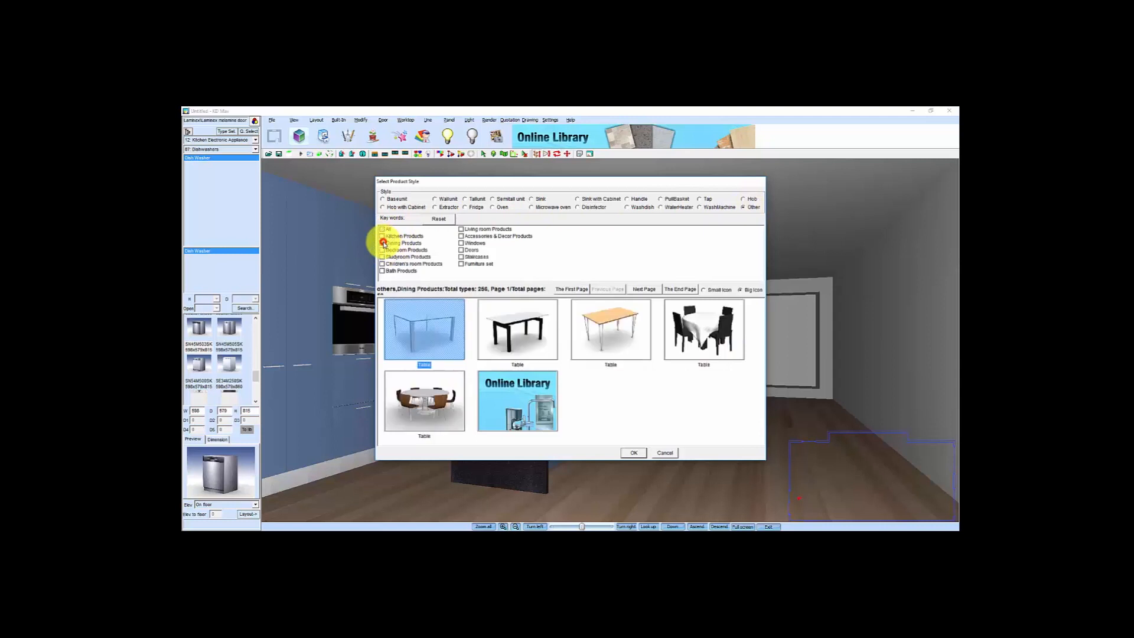
Choose the white low-backed bar stool with a chrome pedestal on page 38 of the dining products, and accept the autosave
{"action": "left_click", "coordinate": [649, 292]}
{"action": "left_click", "coordinate": [649, 292]}
{"action": "left_click", "coordinate": [649, 292]}
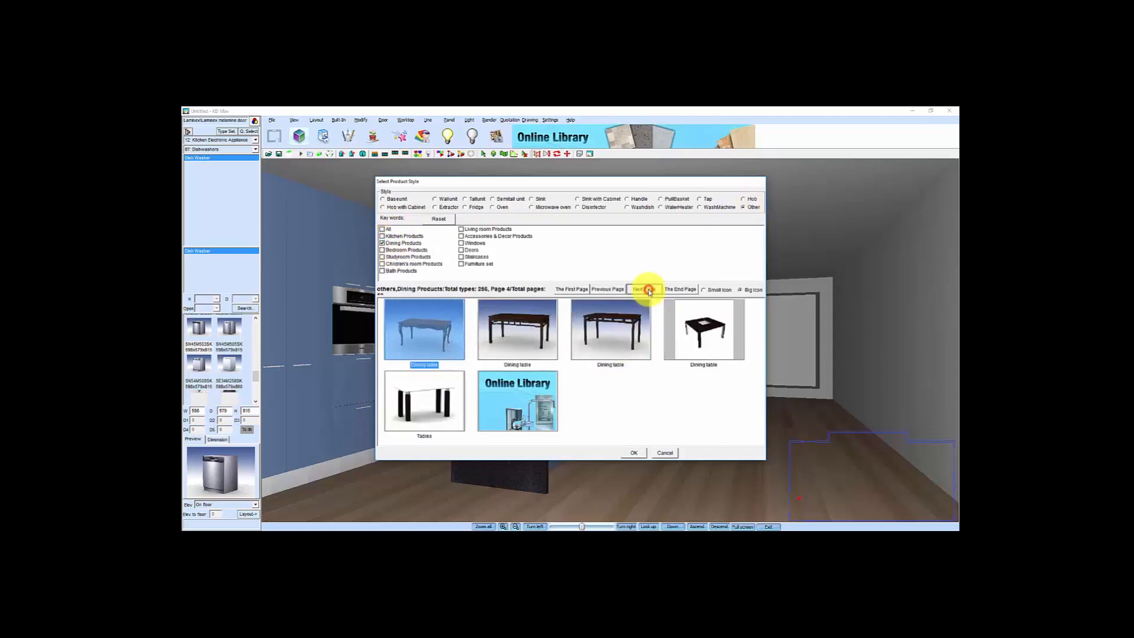
{"action": "left_click", "coordinate": [649, 292]}
{"action": "left_click", "coordinate": [649, 292]}
{"action": "left_click", "coordinate": [649, 291]}
{"action": "left_click", "coordinate": [649, 291]}
{"action": "left_click", "coordinate": [649, 291]}
{"action": "left_click", "coordinate": [650, 292]}
{"action": "left_click", "coordinate": [649, 292]}
{"action": "left_click", "coordinate": [649, 291]}
{"action": "left_click", "coordinate": [650, 292]}
{"action": "left_click", "coordinate": [649, 292]}
{"action": "left_click", "coordinate": [649, 291]}
{"action": "left_click", "coordinate": [649, 291]}
{"action": "left_click", "coordinate": [649, 291]}
{"action": "left_click", "coordinate": [649, 292]}
{"action": "left_click", "coordinate": [649, 292]}
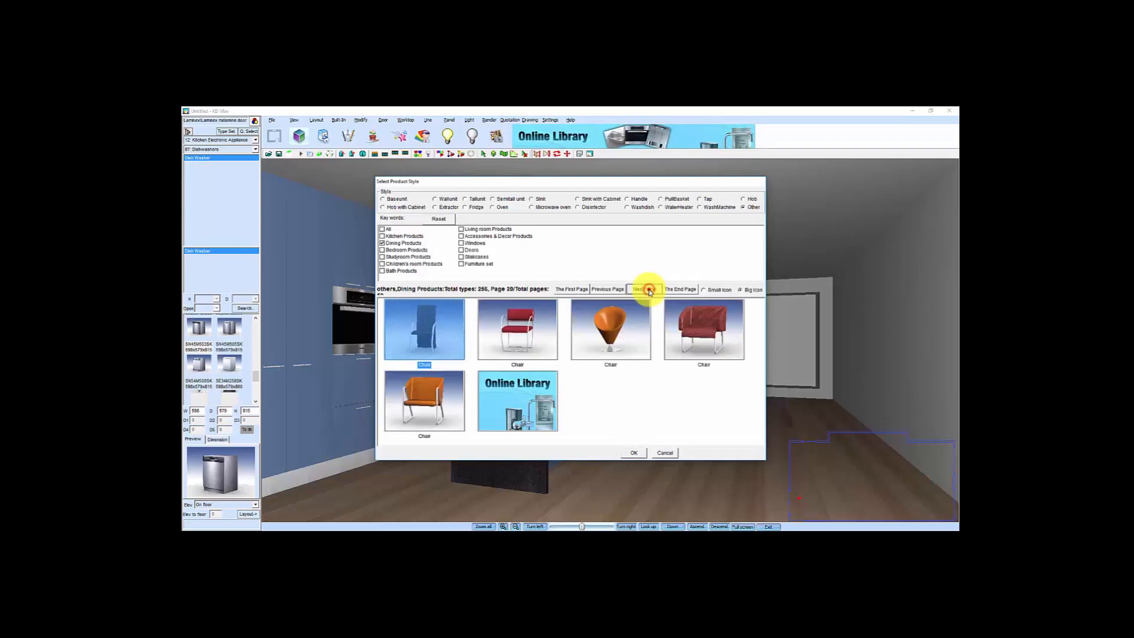
{"action": "left_click", "coordinate": [649, 292]}
{"action": "left_click", "coordinate": [650, 292]}
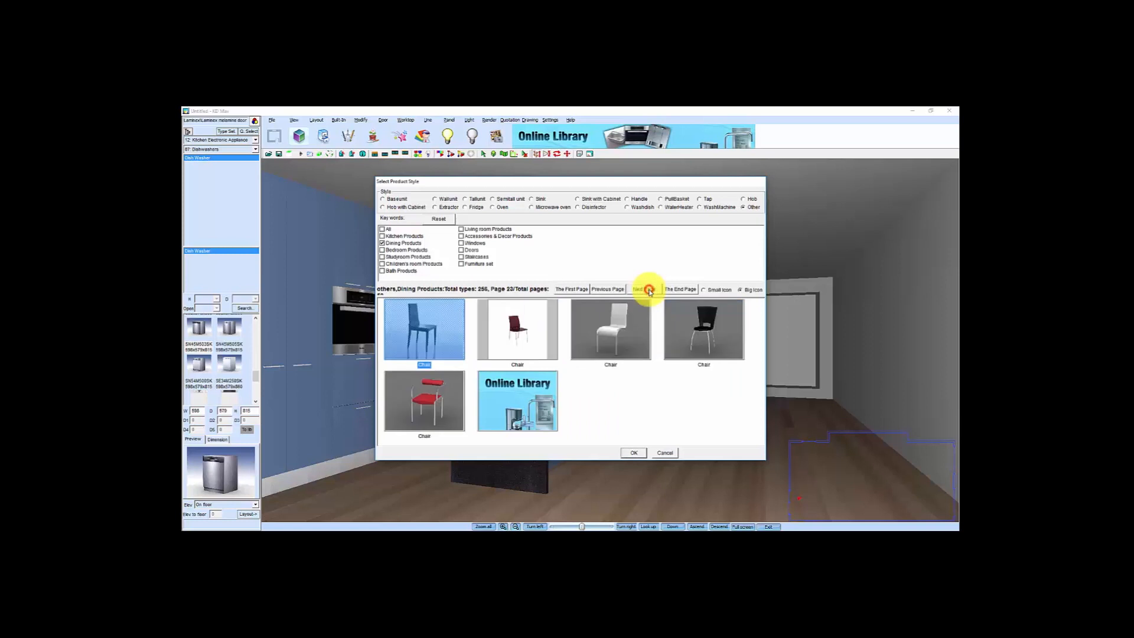
{"action": "left_click", "coordinate": [649, 292]}
{"action": "left_click", "coordinate": [649, 292]}
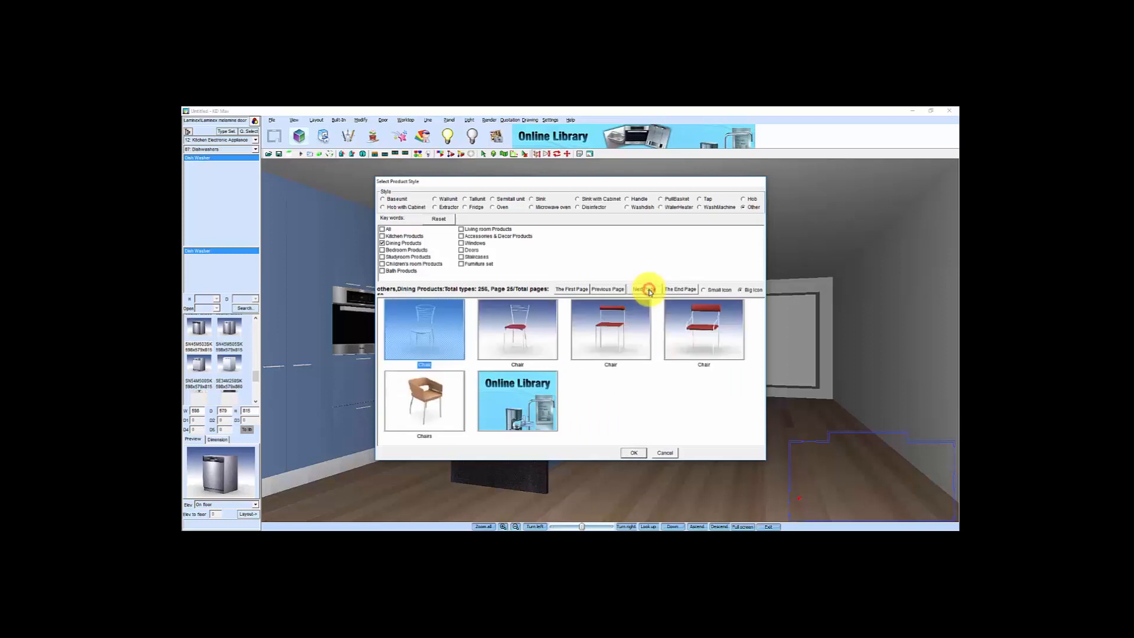
{"action": "left_click", "coordinate": [649, 292]}
{"action": "left_click", "coordinate": [649, 291]}
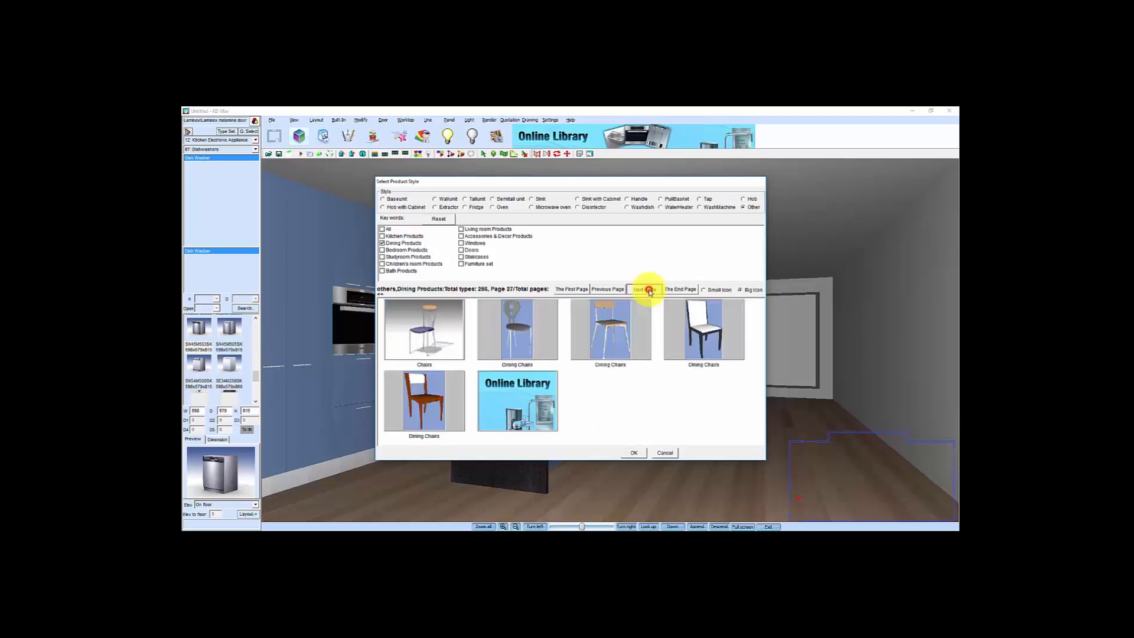
{"action": "left_click", "coordinate": [649, 292]}
{"action": "left_click", "coordinate": [649, 292]}
{"action": "left_click", "coordinate": [649, 292]}
{"action": "left_click", "coordinate": [649, 291]}
{"action": "left_click", "coordinate": [649, 292]}
{"action": "left_click", "coordinate": [649, 292]}
{"action": "left_click", "coordinate": [649, 292]}
{"action": "left_click", "coordinate": [649, 292]}
{"action": "left_click", "coordinate": [649, 291]}
{"action": "left_click", "coordinate": [649, 292]}
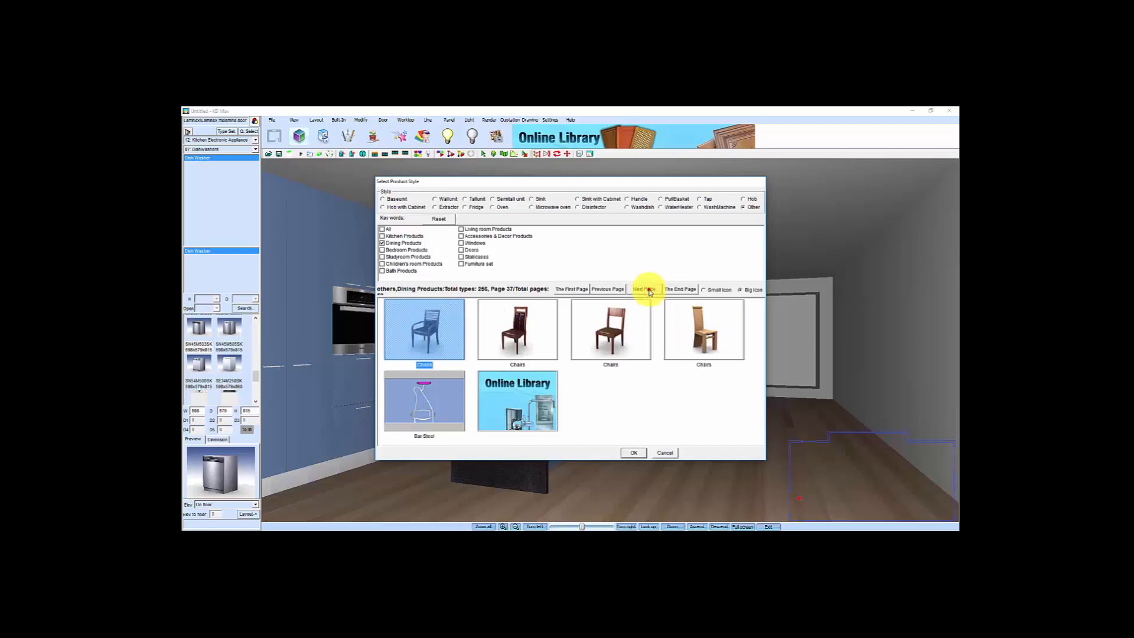
{"action": "left_click", "coordinate": [649, 291]}
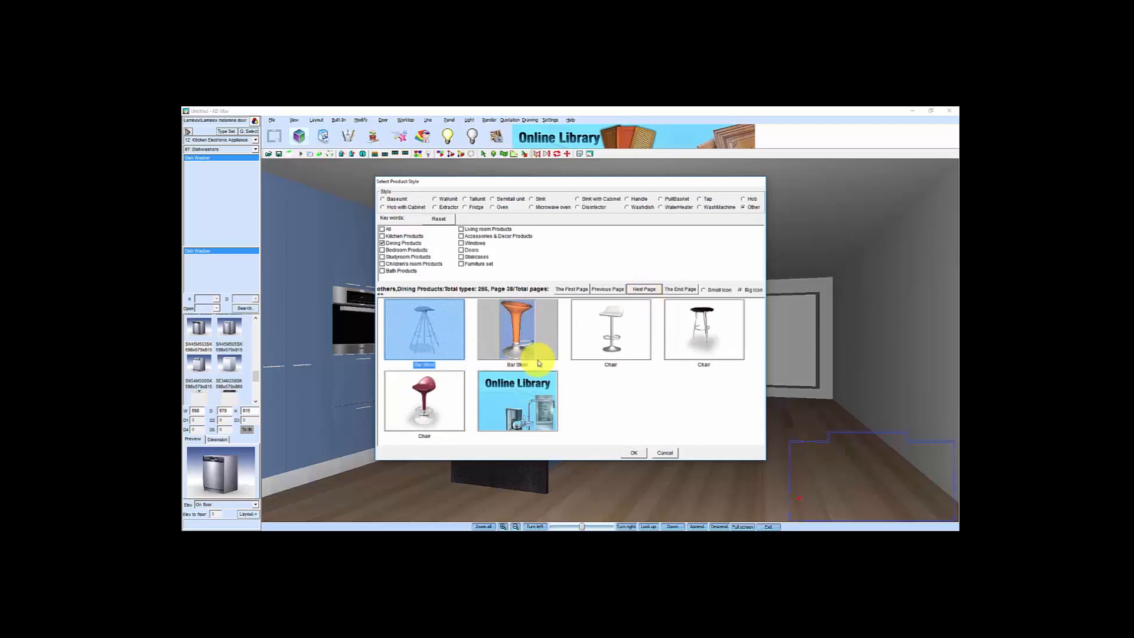
{"action": "left_click", "coordinate": [611, 333]}
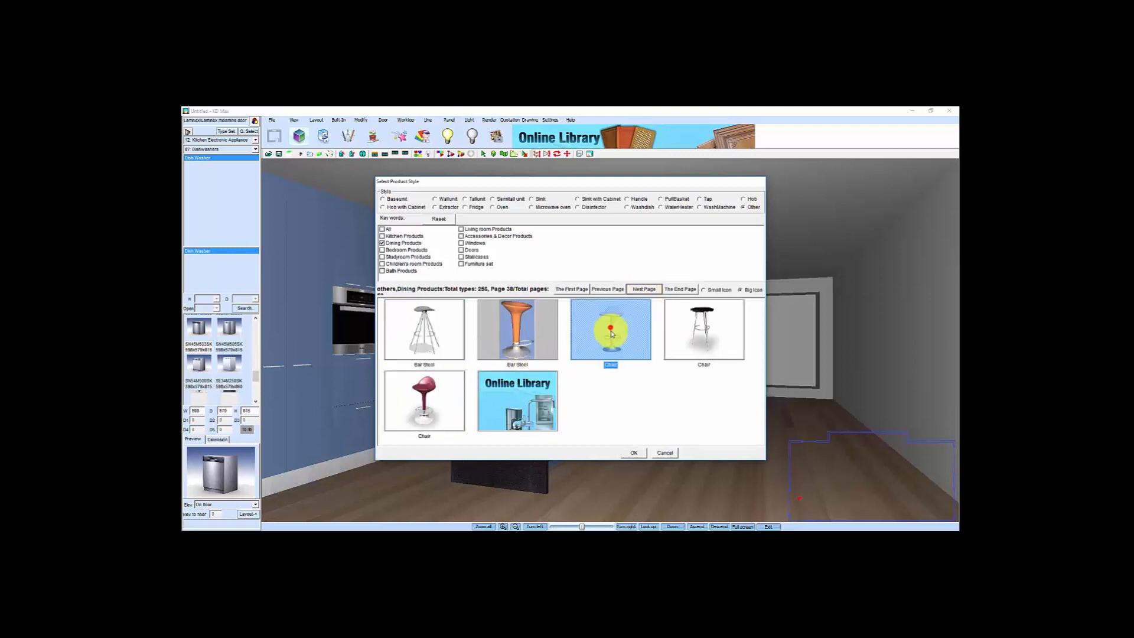
{"action": "left_click", "coordinate": [628, 453]}
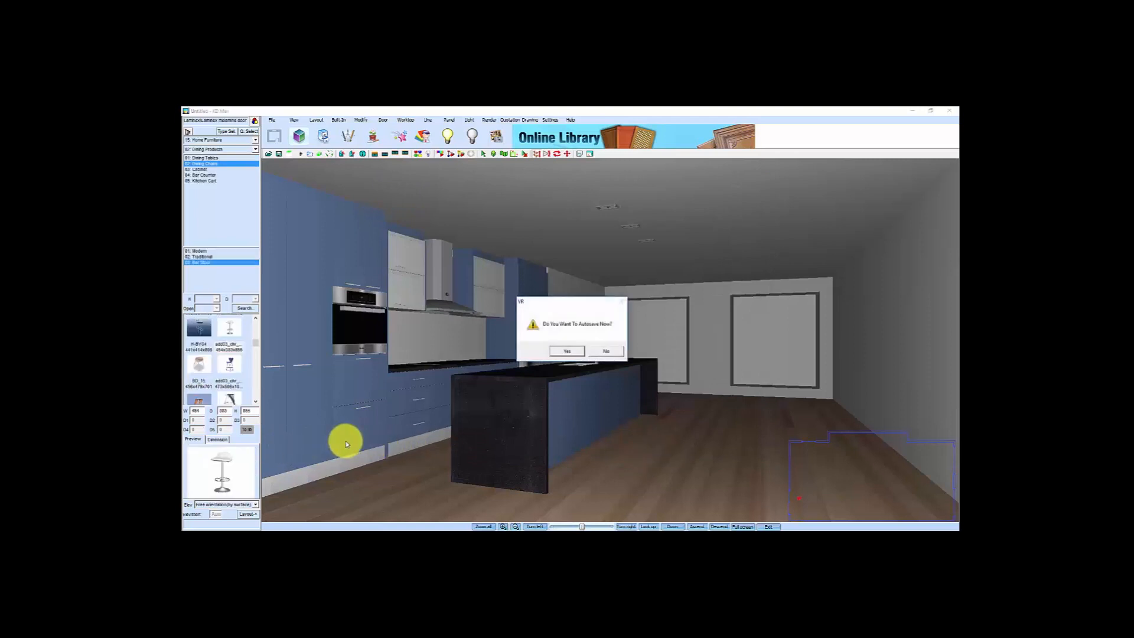
{"action": "left_click", "coordinate": [567, 352]}
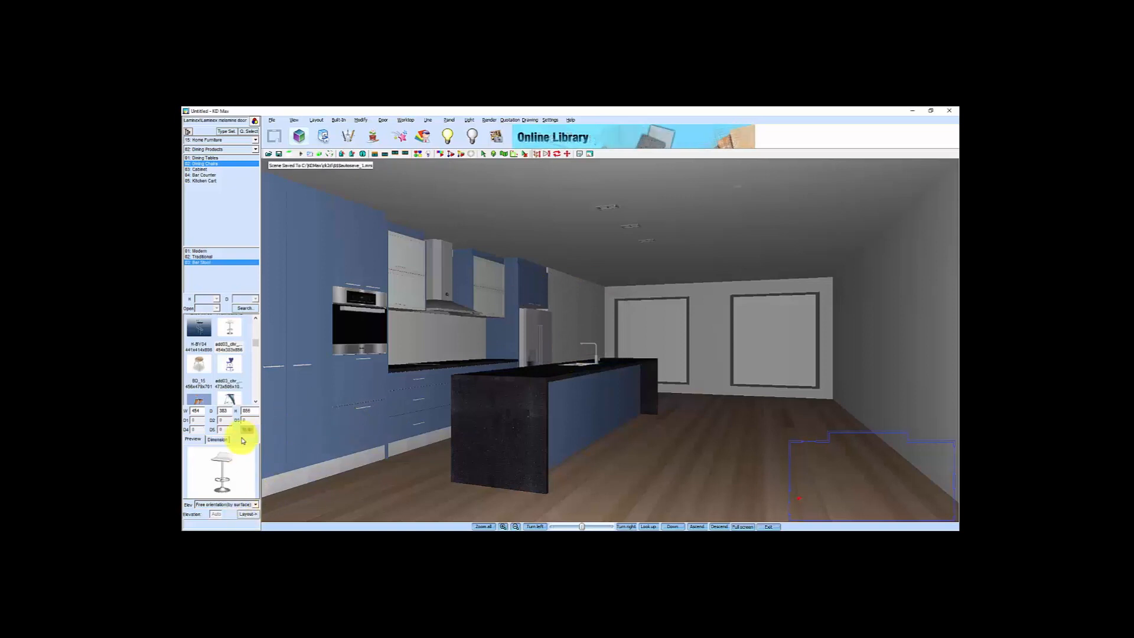
Place the first bar stool on the floor at the far end of the island's back, rotated to face the island
{"action": "left_click", "coordinate": [247, 514]}
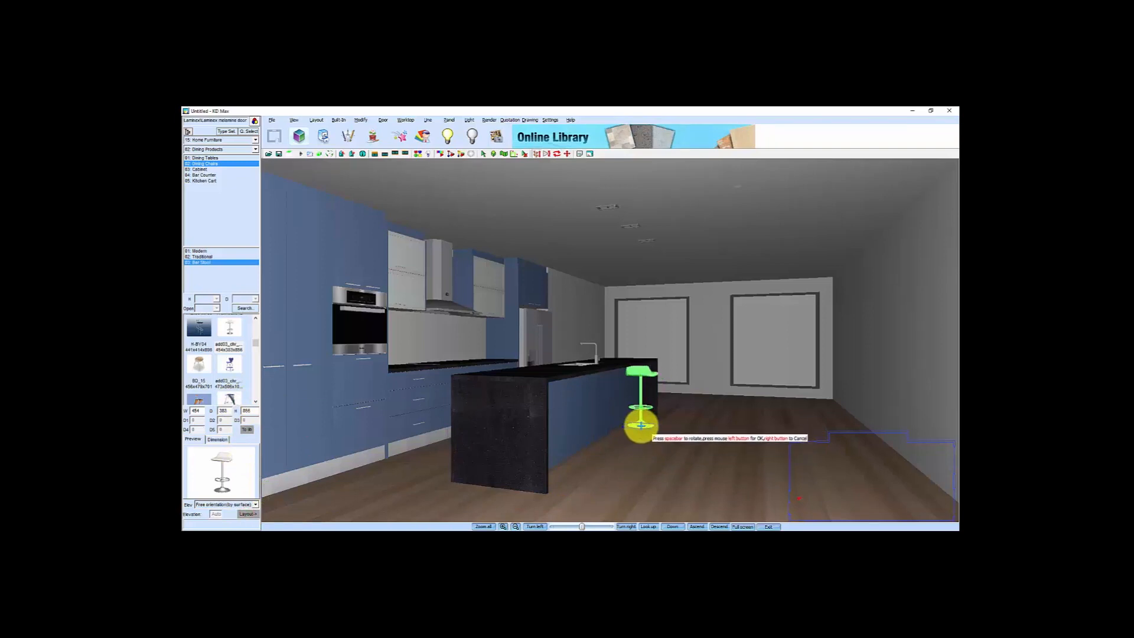
{"action": "key", "text": "space"}
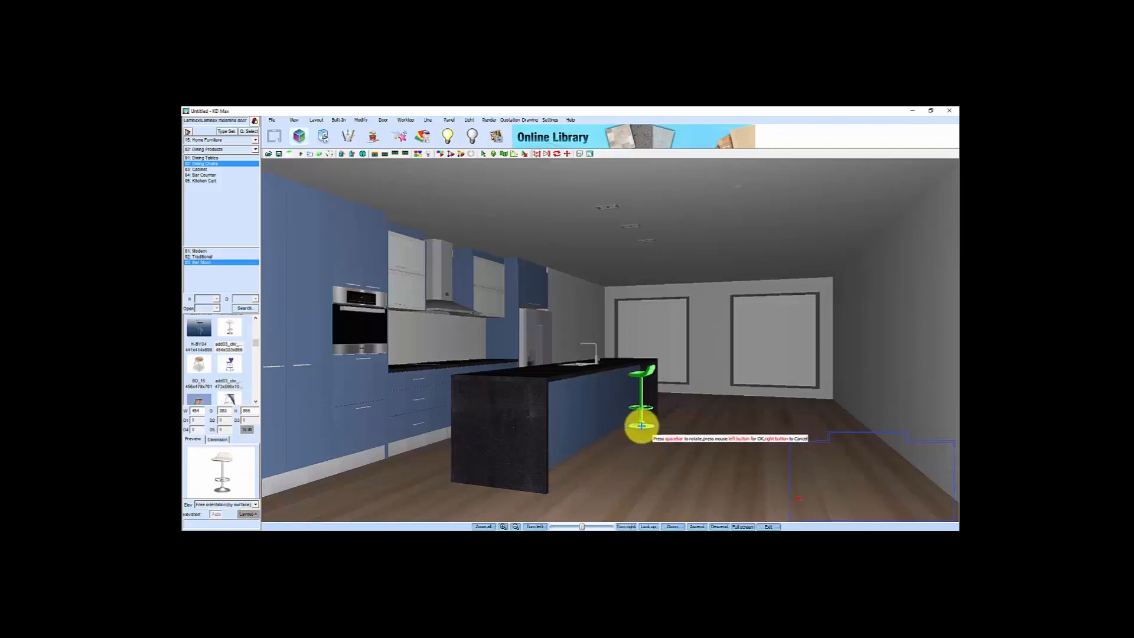
{"action": "key", "text": "space"}
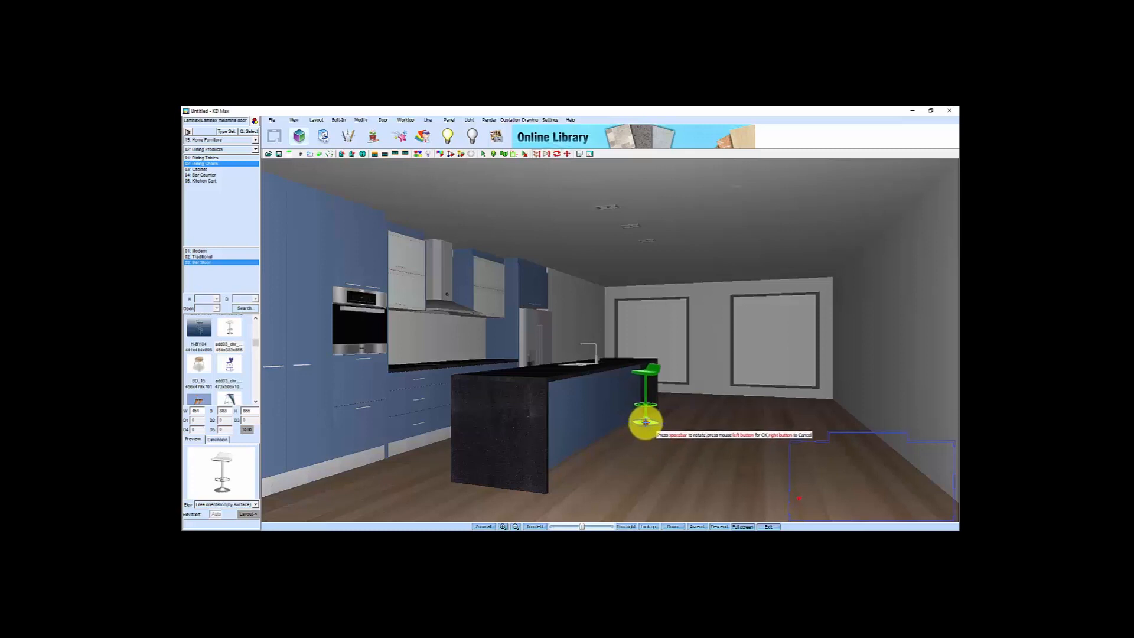
{"action": "left_click", "coordinate": [645, 422]}
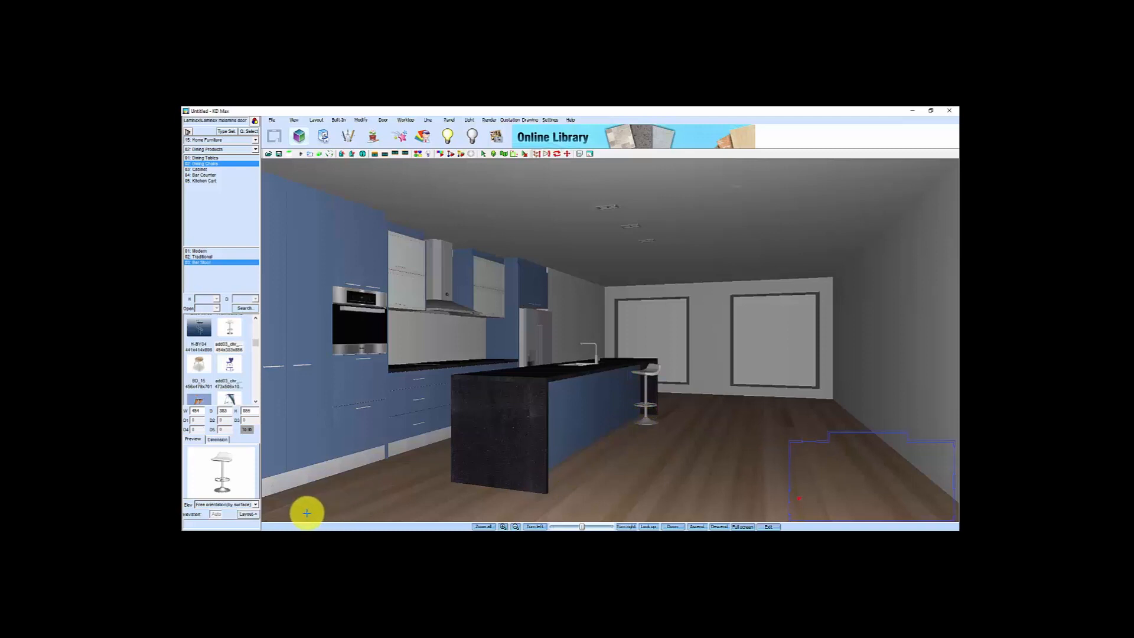
Place two more bar stools along the island's back, spaced towards its near end and rotated to face the island
{"action": "left_click", "coordinate": [244, 513]}
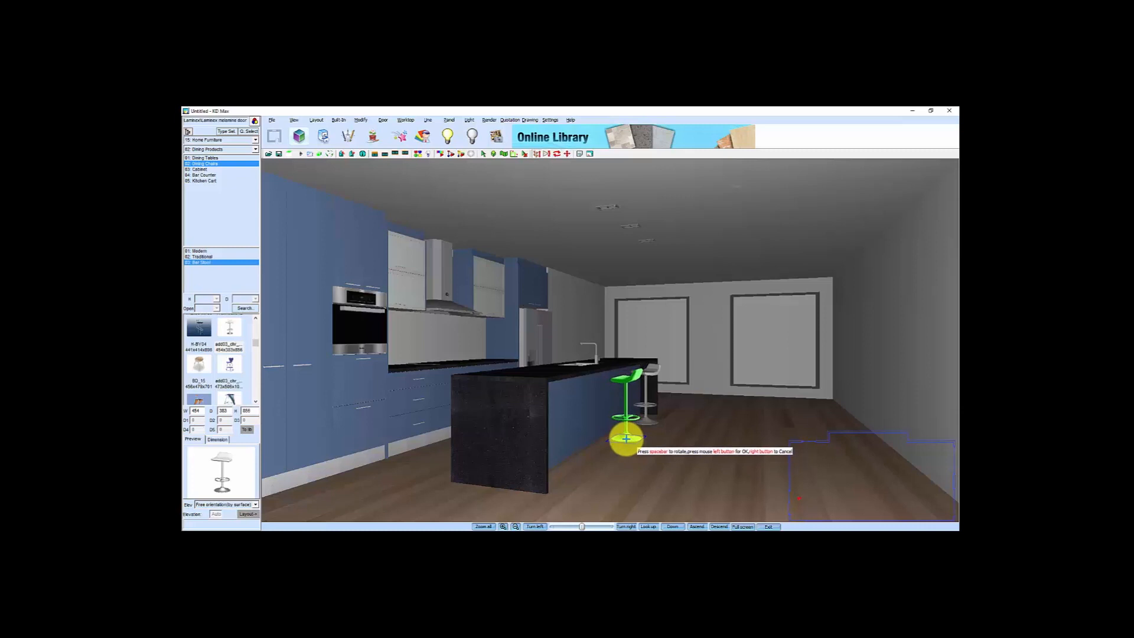
{"action": "left_click", "coordinate": [627, 439]}
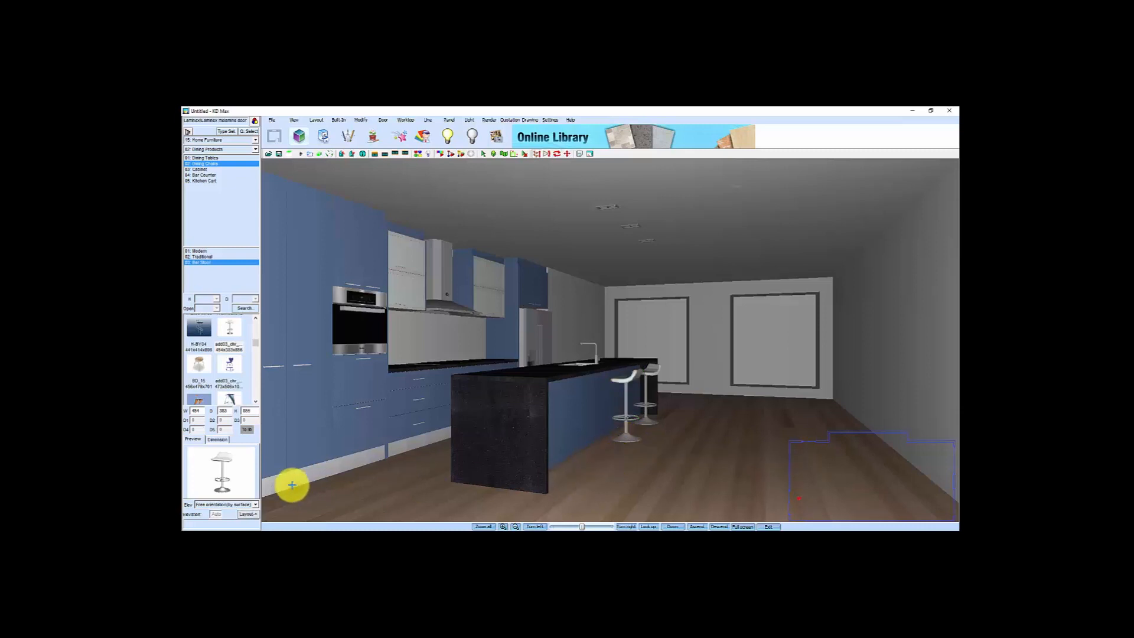
{"action": "left_click", "coordinate": [245, 514]}
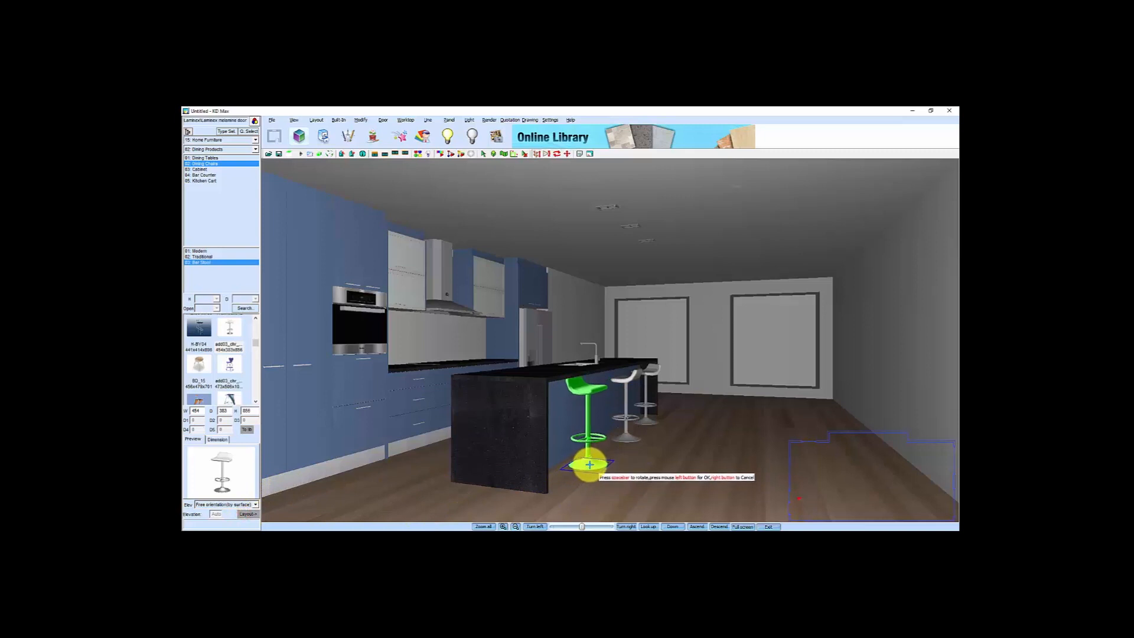
{"action": "key", "text": "space"}
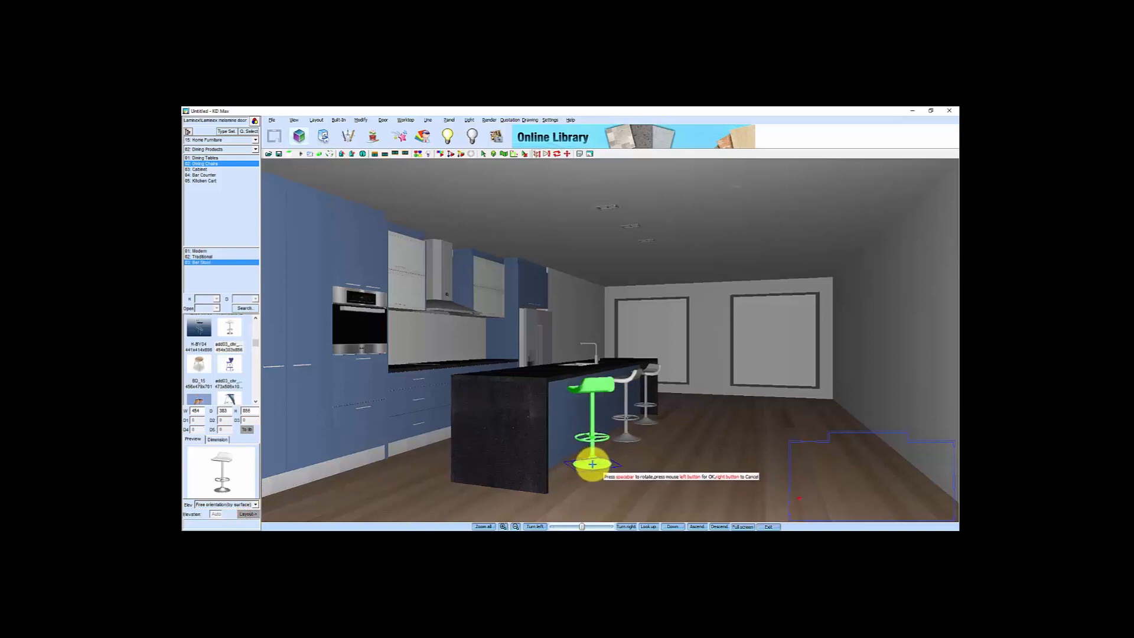
{"action": "key", "text": "space"}
{"action": "key", "text": "space"}
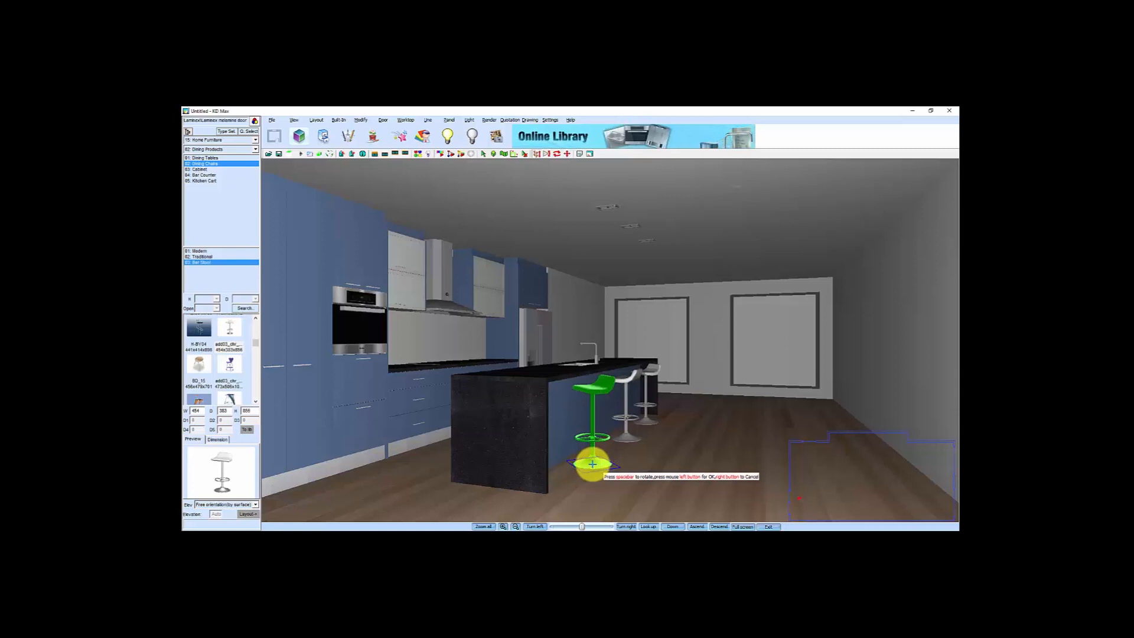
{"action": "left_click", "coordinate": [593, 465]}
Place the wooden knife block from the Kitchen Products on the worktop beside the oven tower
{"action": "left_click_drag", "start_coordinate": [644, 475], "coordinate": [600, 433]}
{"action": "left_click_drag", "start_coordinate": [586, 393], "coordinate": [593, 460]}
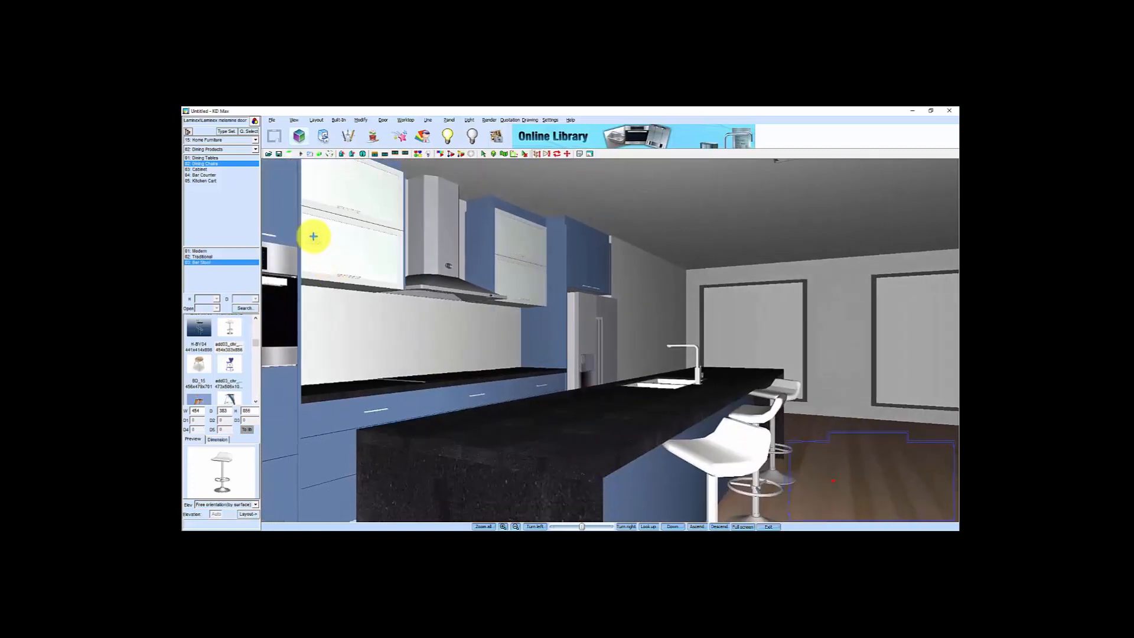
{"action": "left_click", "coordinate": [229, 132]}
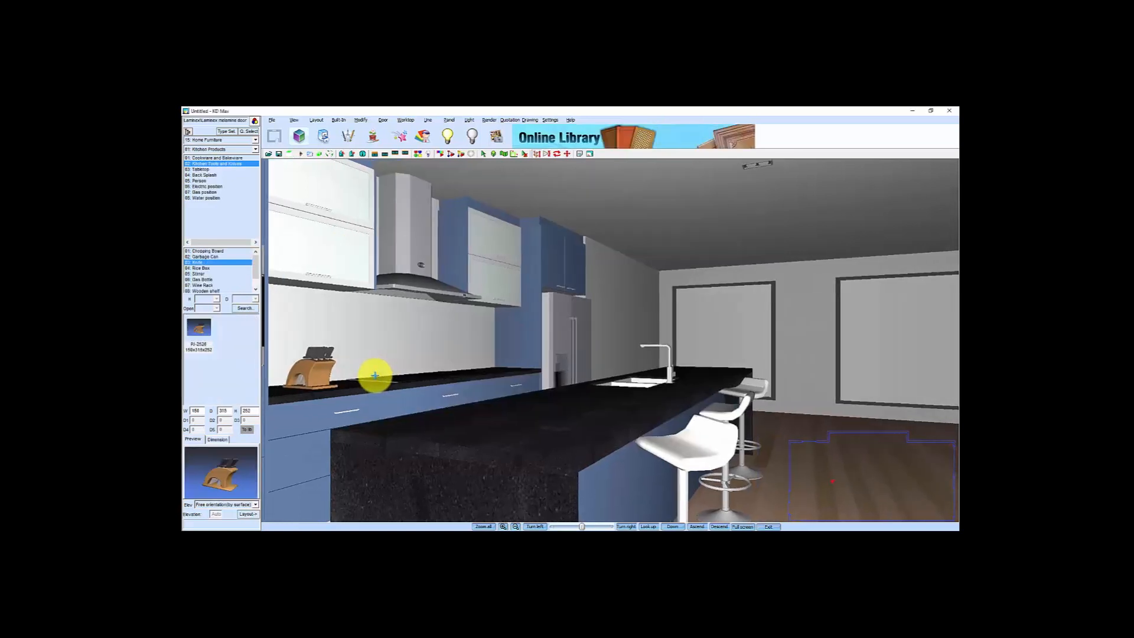
Choose the vertical Decorative Panel from the wall unit End Panel product styles
{"action": "left_click_drag", "start_coordinate": [374, 375], "coordinate": [454, 381]}
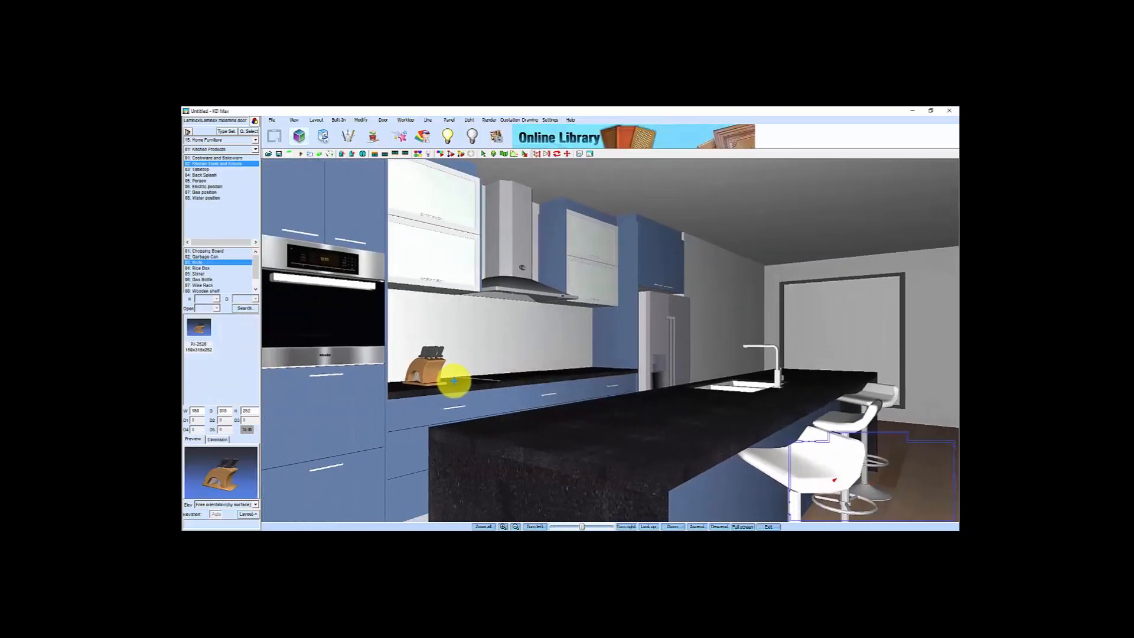
{"action": "scroll", "coordinate": [450, 375], "scroll_direction": "down", "scroll_amount": 1}
{"action": "scroll", "coordinate": [446, 378], "scroll_direction": "up", "scroll_amount": 1}
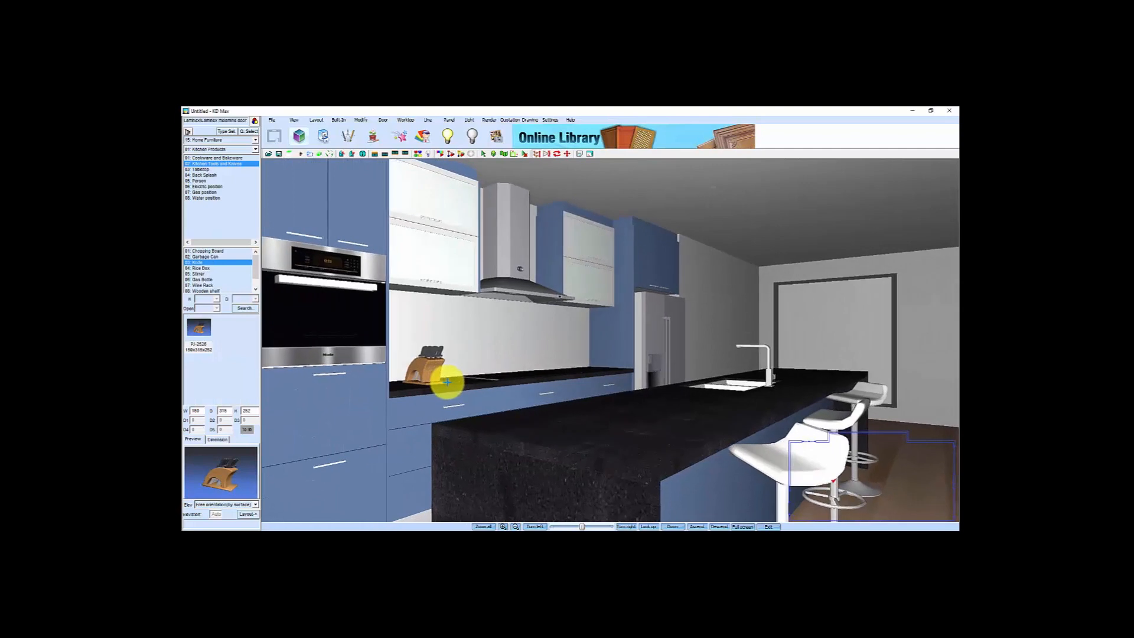
{"action": "left_click_drag", "start_coordinate": [487, 361], "coordinate": [539, 382]}
{"action": "scroll", "coordinate": [539, 383], "scroll_direction": "down", "scroll_amount": 1}
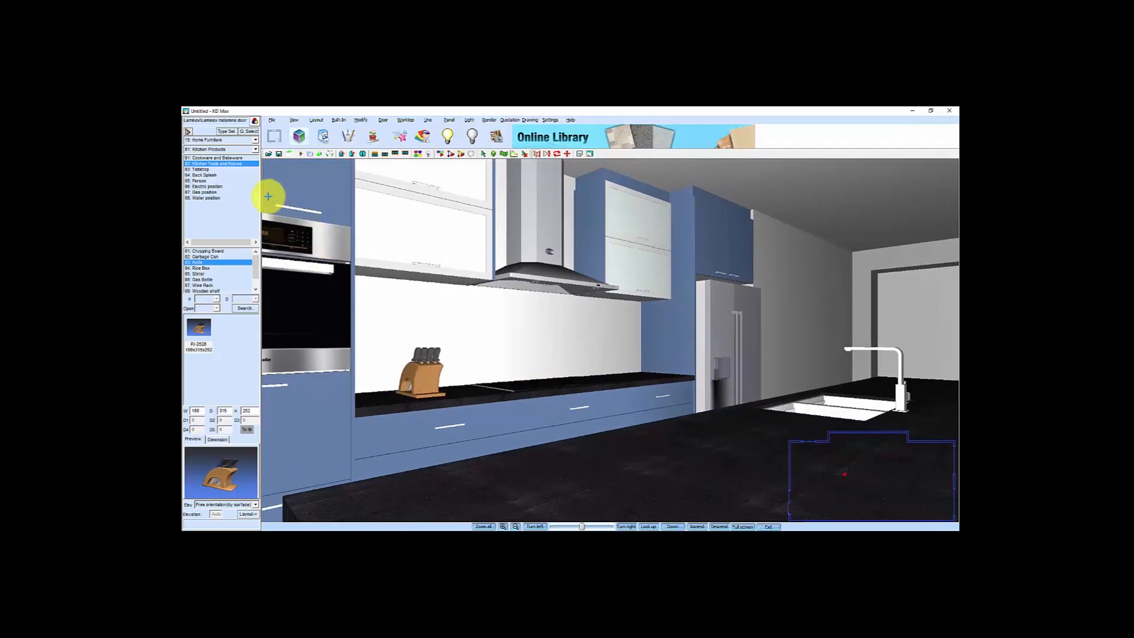
{"action": "left_click", "coordinate": [226, 133]}
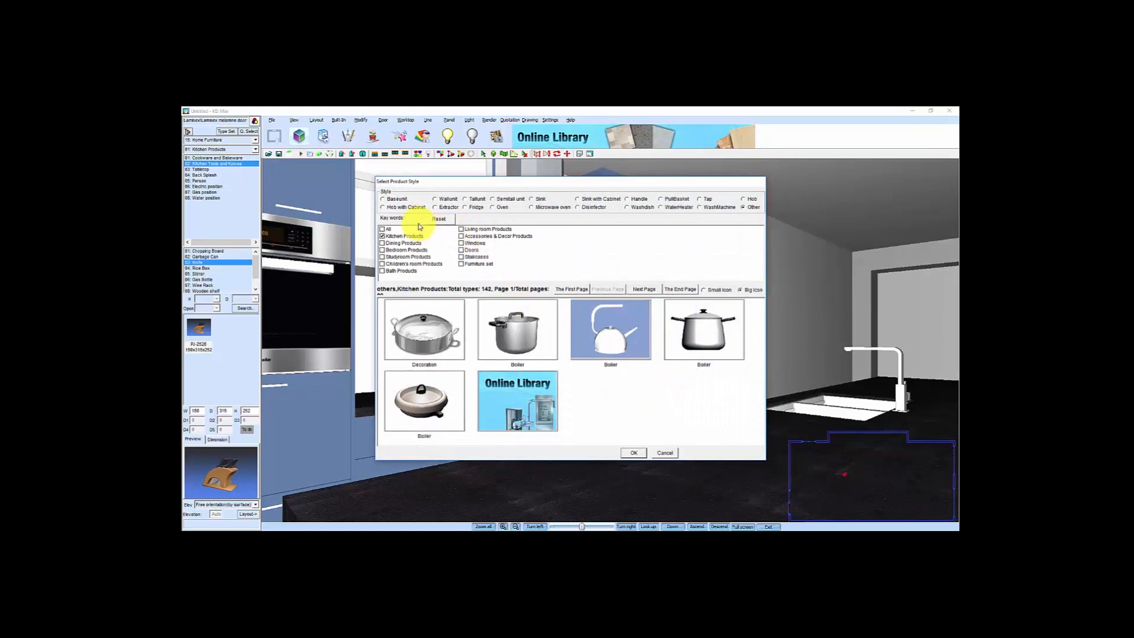
{"action": "left_click", "coordinate": [436, 199]}
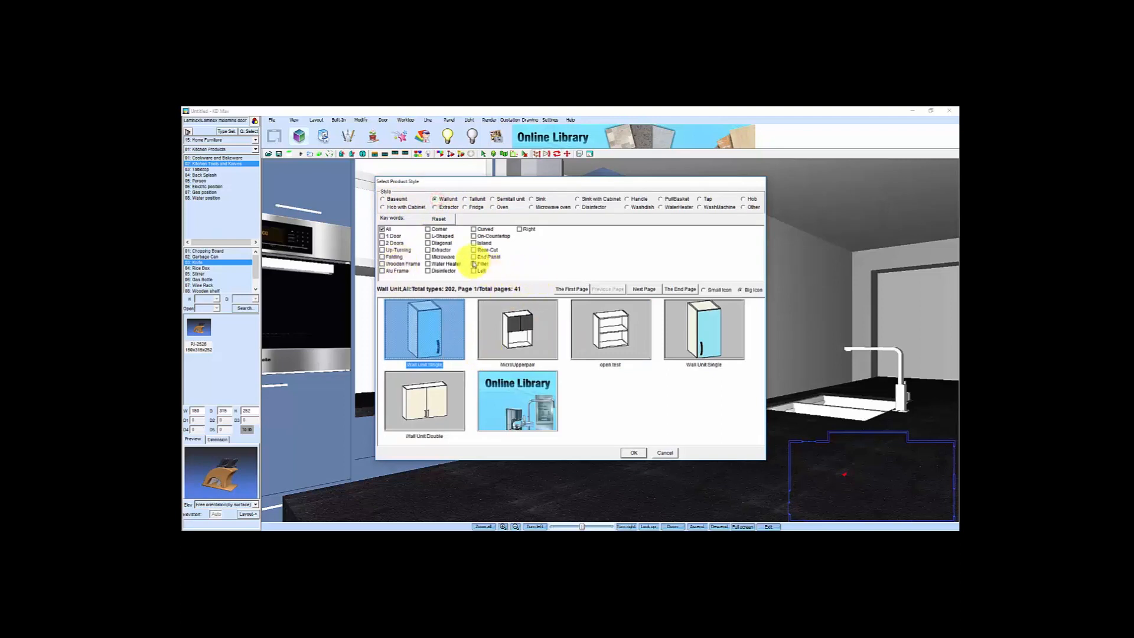
{"action": "left_click", "coordinate": [474, 257]}
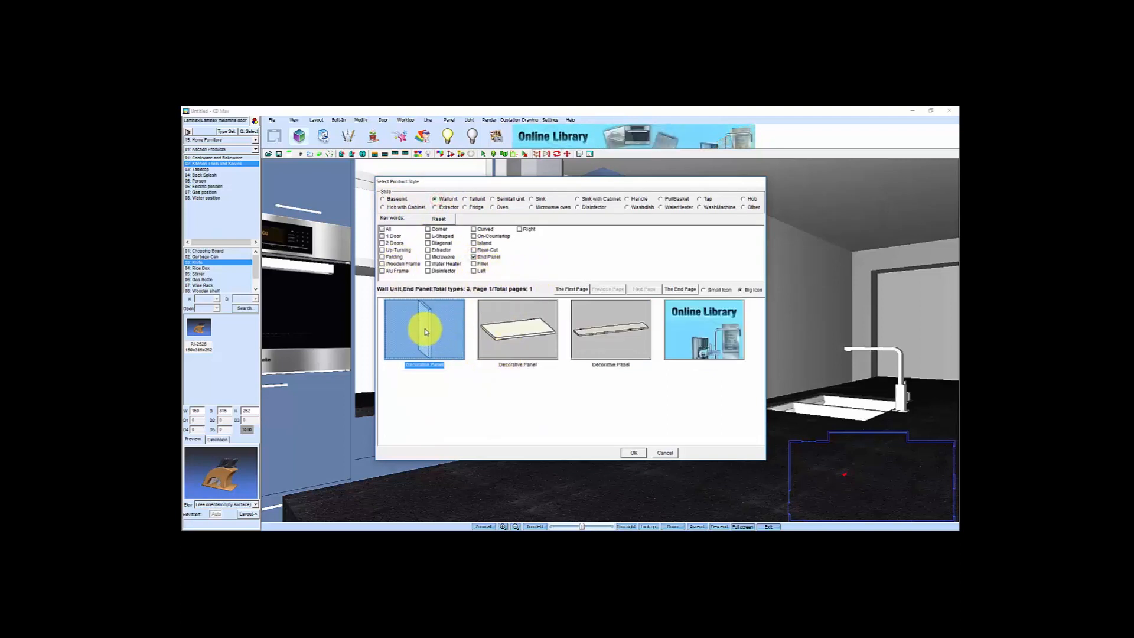
{"action": "left_click", "coordinate": [631, 453]}
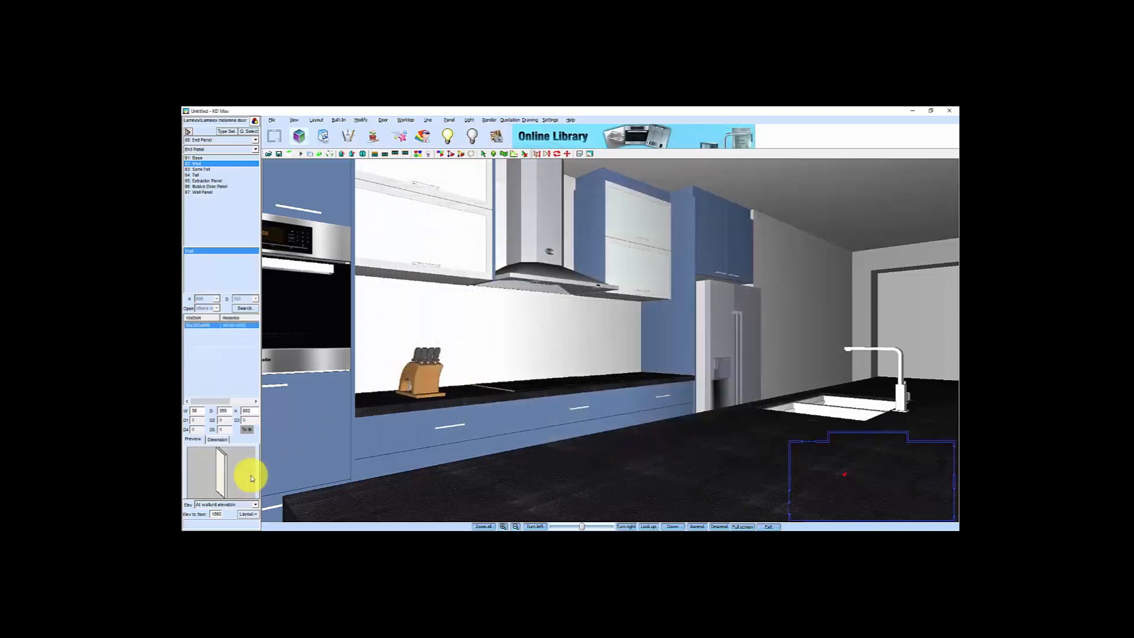
Size the panel 600 wide, 6 deep and 650 high, set its elevation to floor, and place it on the wall behind the worktop
{"action": "left_click", "coordinate": [200, 412]}
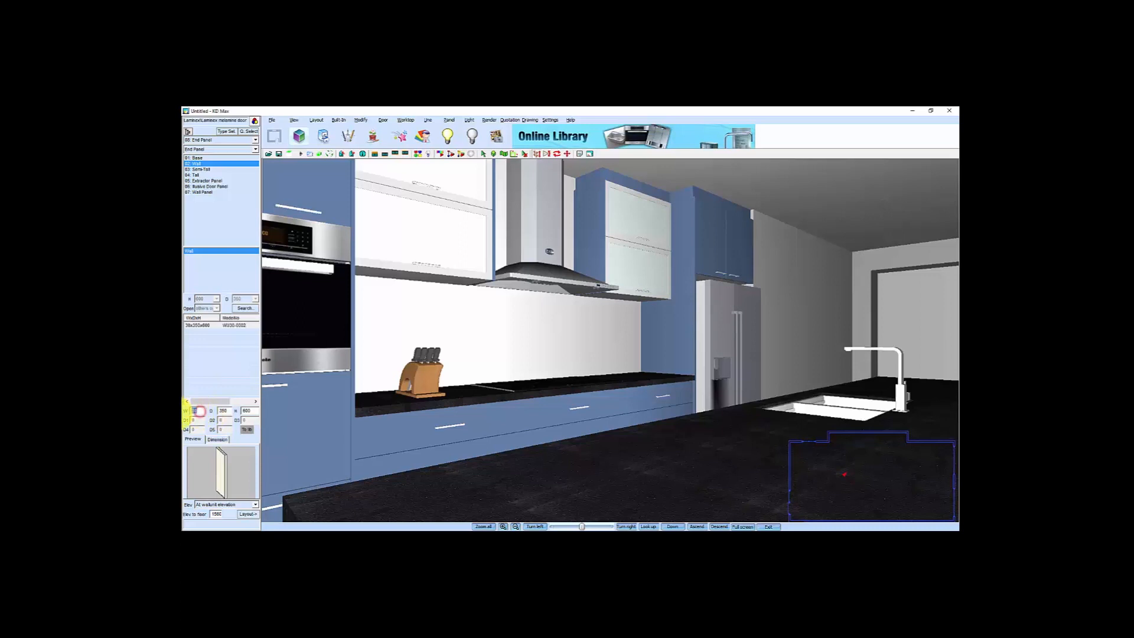
{"action": "left_click", "coordinate": [243, 411]}
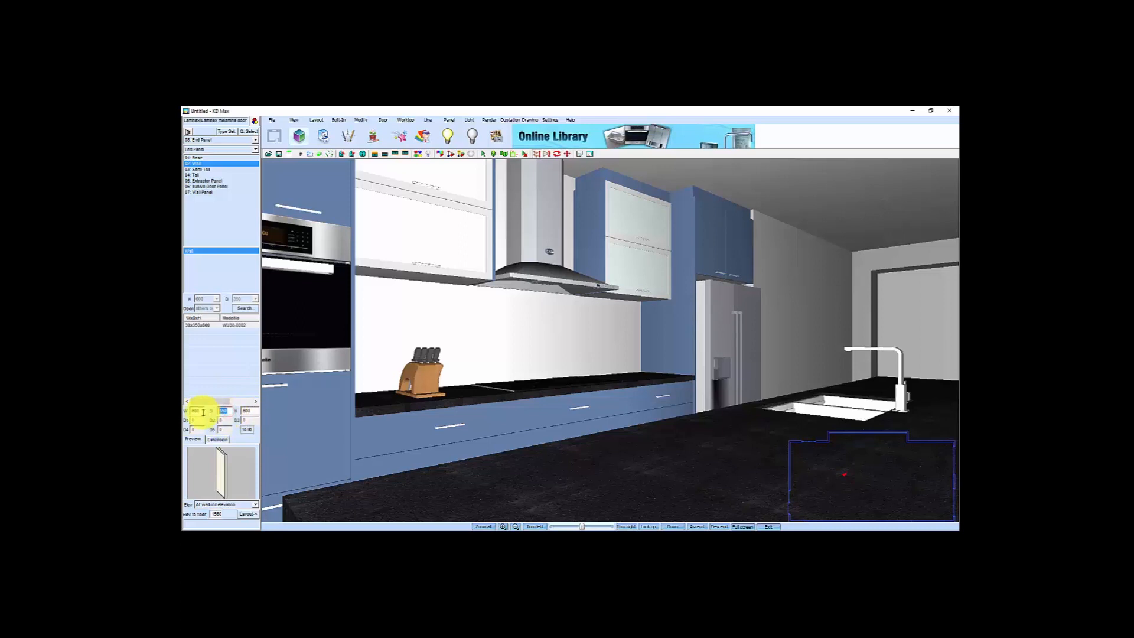
{"action": "double_click", "coordinate": [248, 411]}
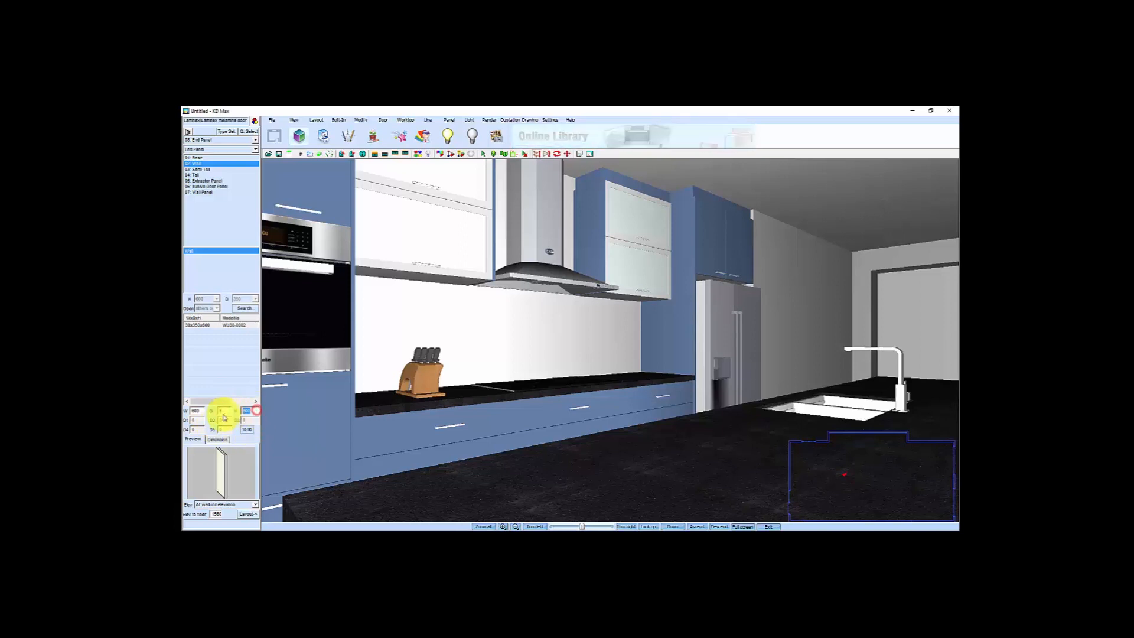
{"action": "type", "text": "650"}
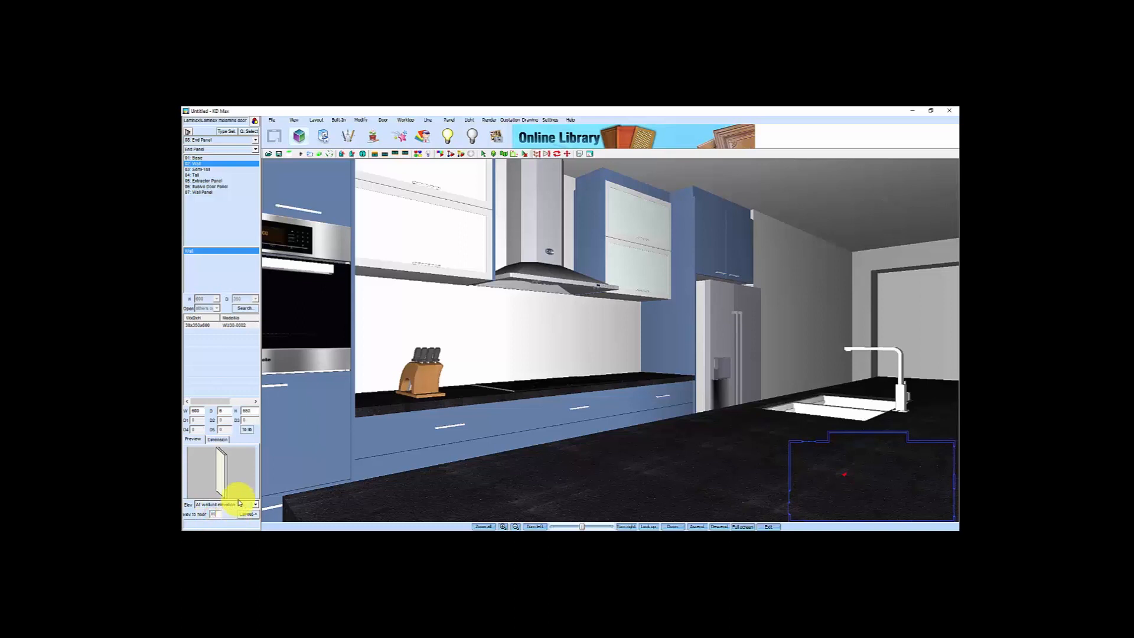
{"action": "type", "text": "110"}
{"action": "left_click", "coordinate": [248, 514]}
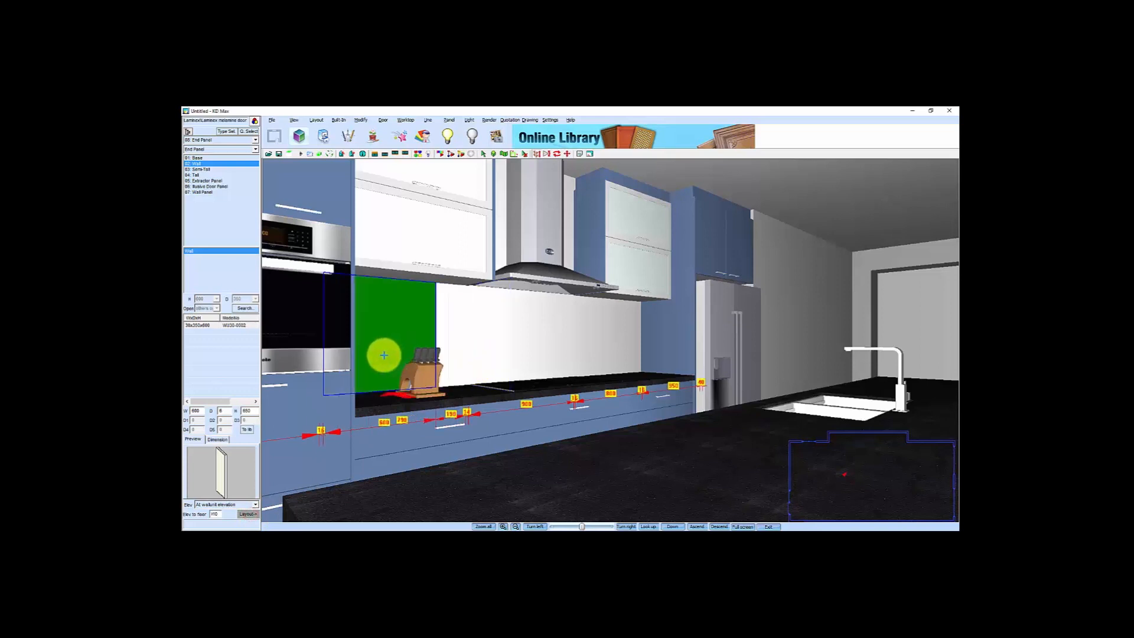
{"action": "left_click", "coordinate": [611, 343]}
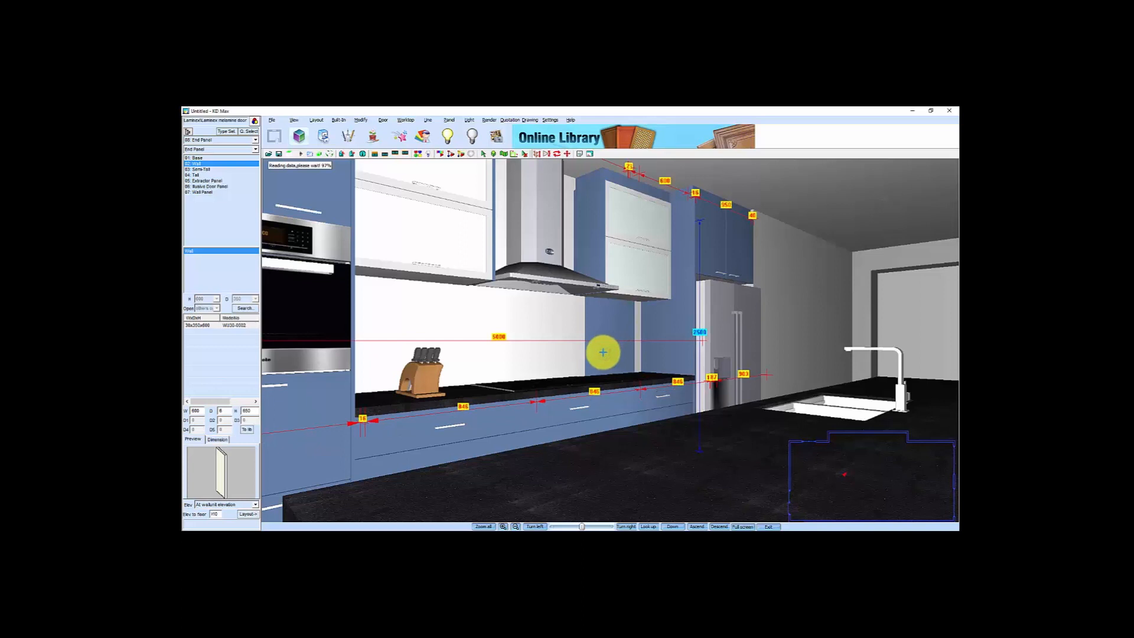
Extend the splashback panel to the tall end panel beside the fridge
{"action": "right_click", "coordinate": [603, 335]}
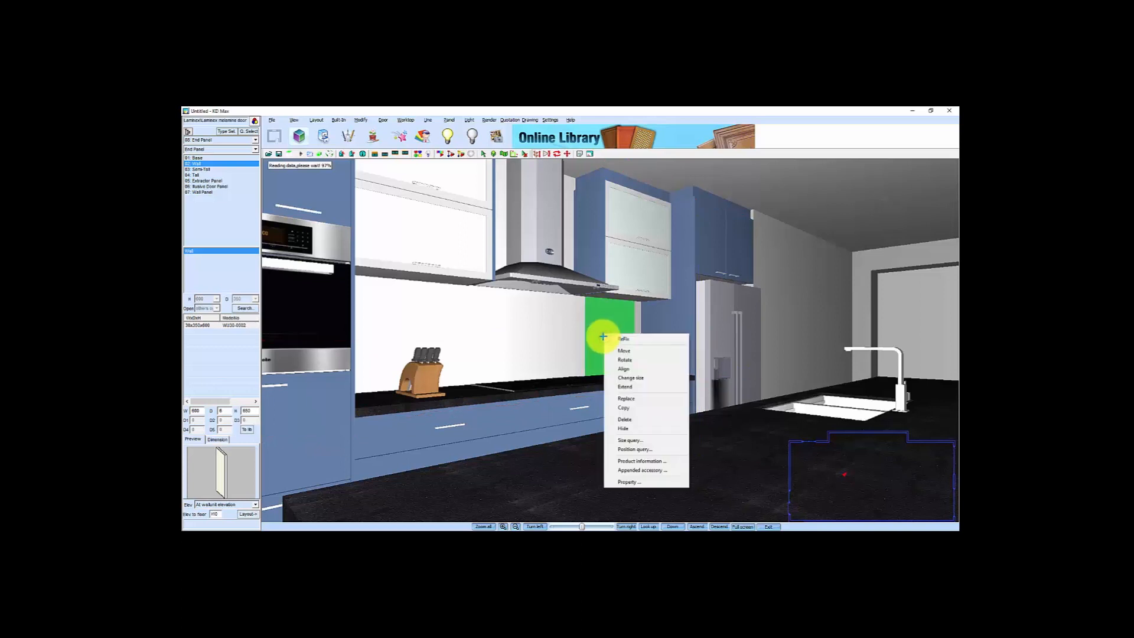
{"action": "left_click", "coordinate": [630, 387]}
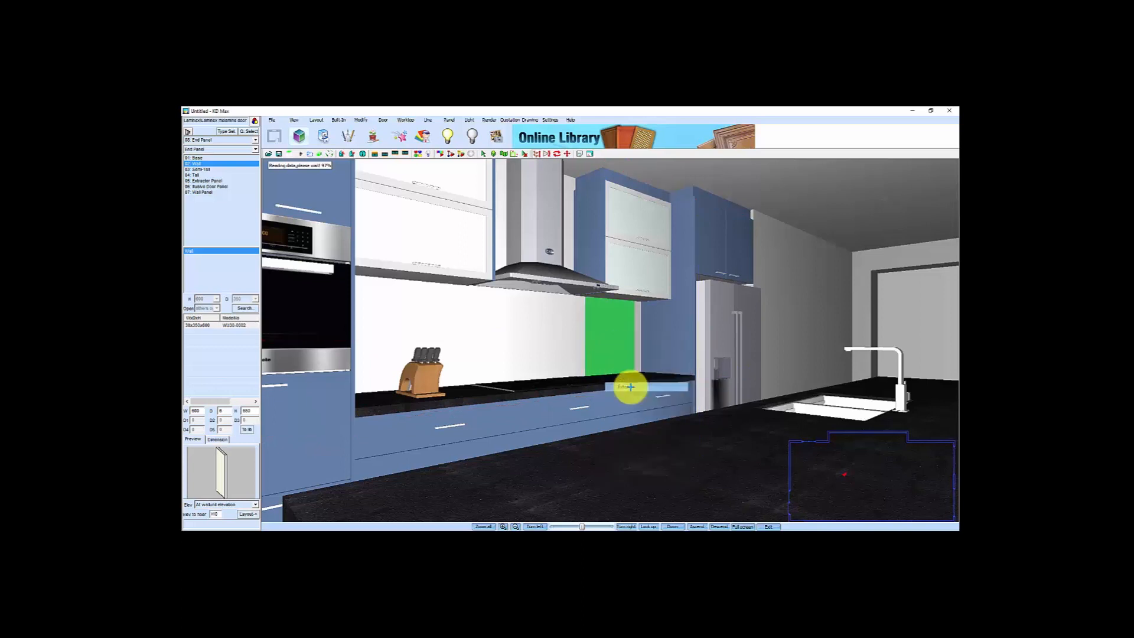
{"action": "left_click", "coordinate": [647, 336]}
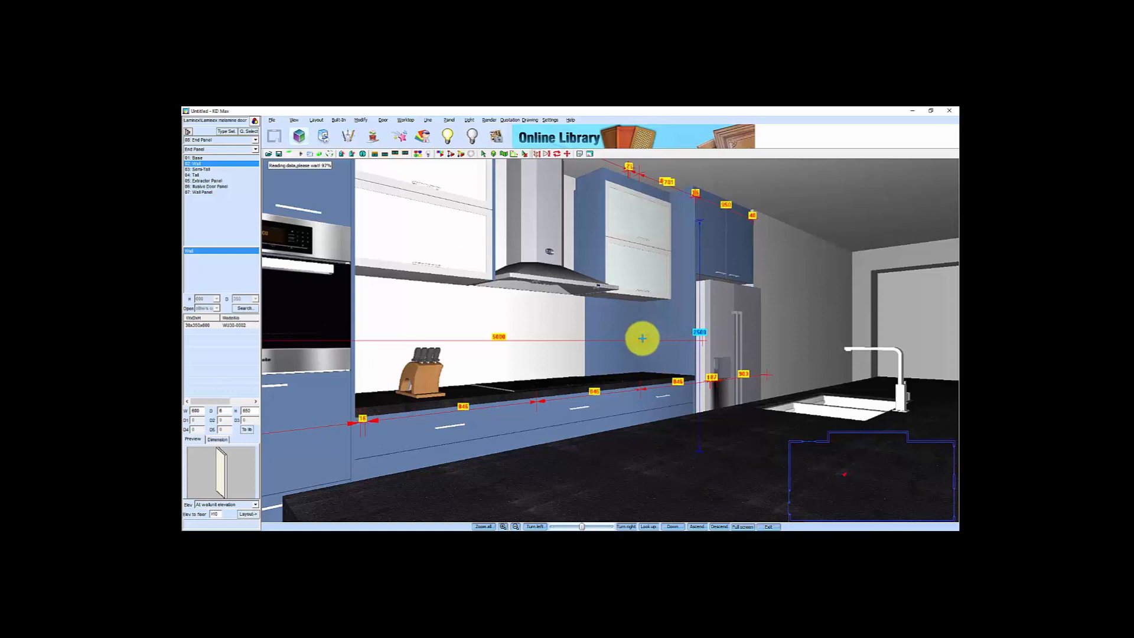
View the run from the opposite side and extend the splashback panel to the oven tower end
{"action": "right_click", "coordinate": [599, 324]}
{"action": "left_click", "coordinate": [896, 468]}
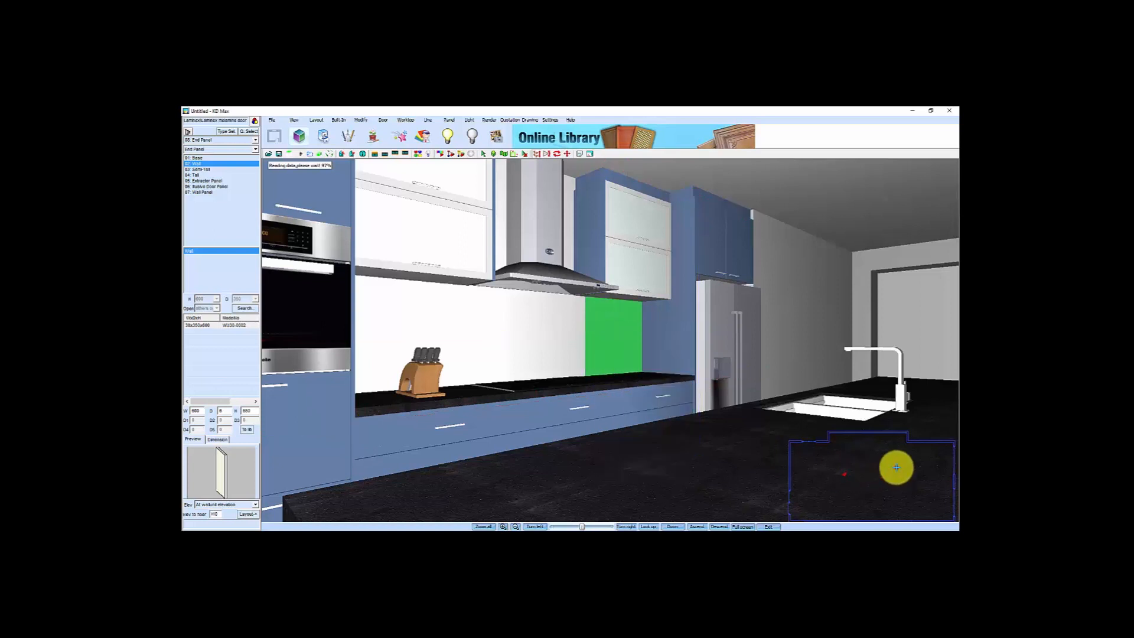
{"action": "left_click", "coordinate": [856, 455]}
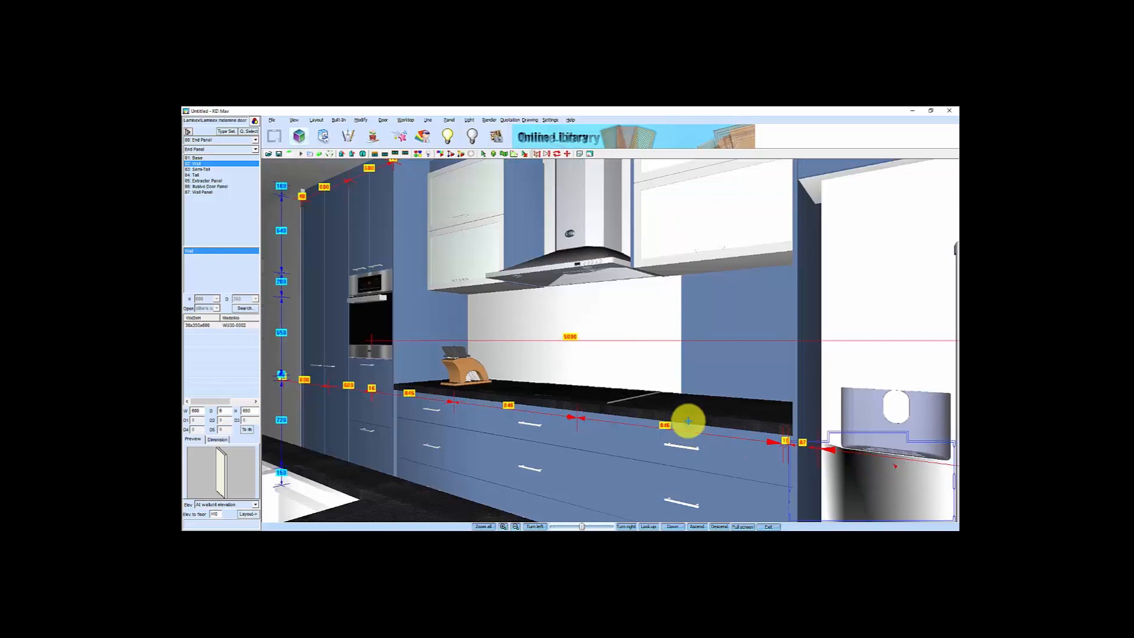
{"action": "right_click", "coordinate": [707, 330]}
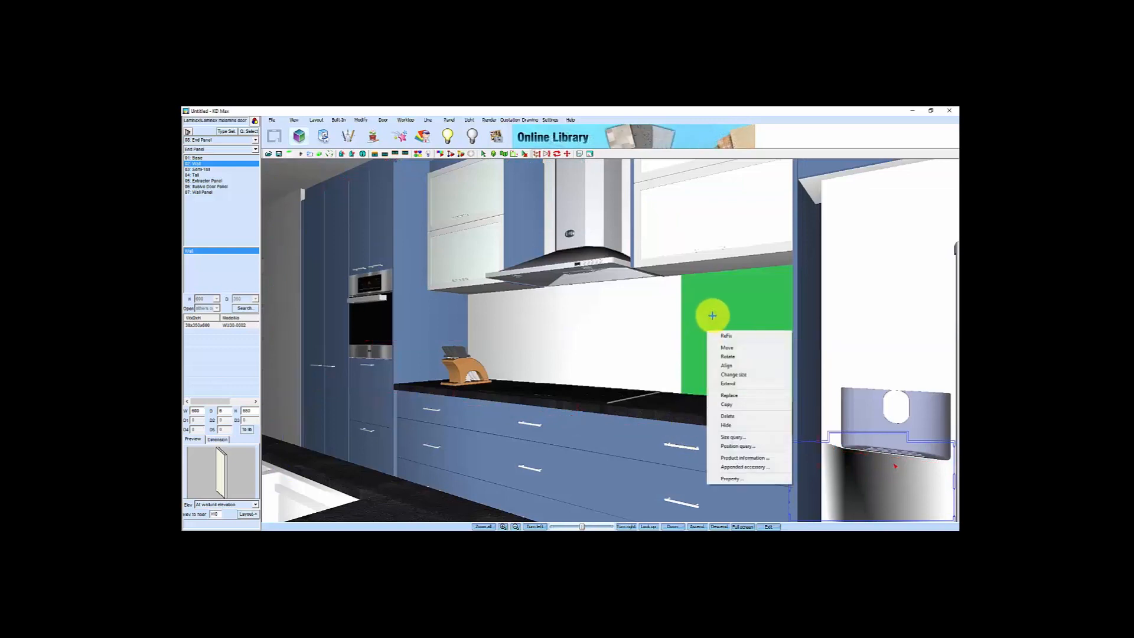
{"action": "left_click", "coordinate": [728, 384]}
{"action": "left_click", "coordinate": [457, 321]}
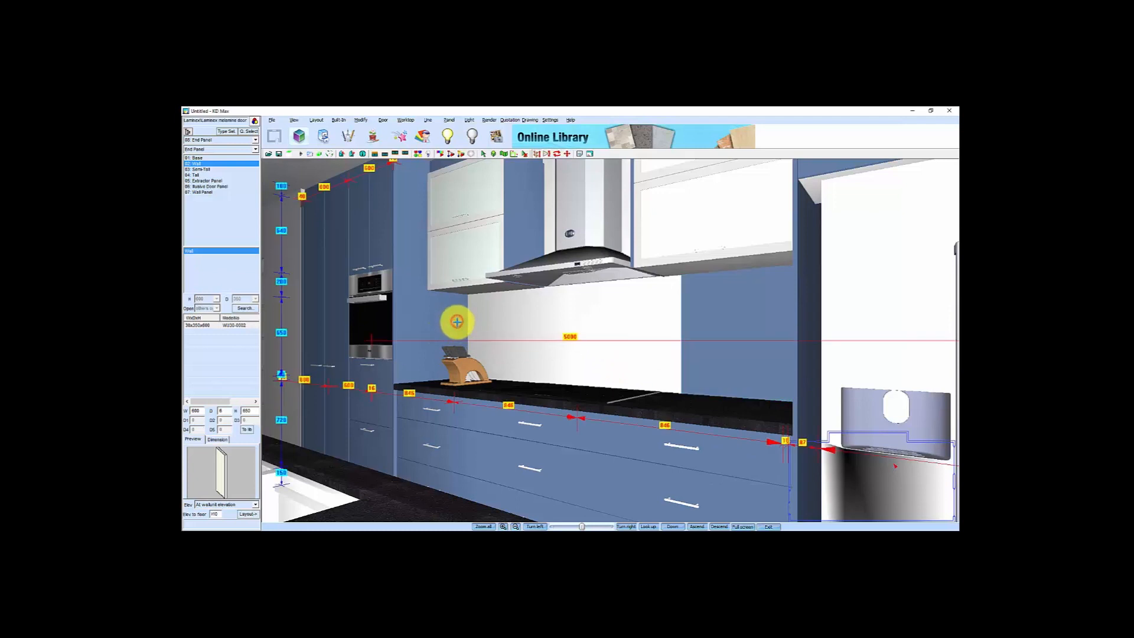
Open the Material Editor for the splashback panel and browse for a new texture mapping file
{"action": "left_click_drag", "start_coordinate": [664, 341], "coordinate": [608, 308]}
{"action": "scroll", "coordinate": [592, 306], "scroll_direction": "down", "scroll_amount": 1}
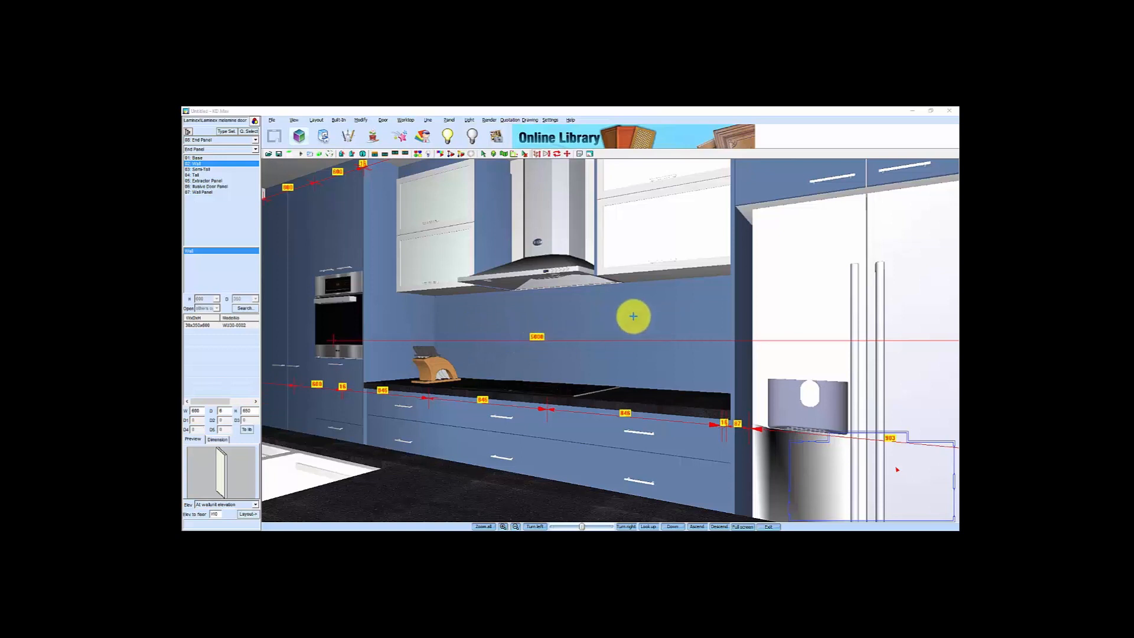
{"action": "left_click", "coordinate": [418, 154]}
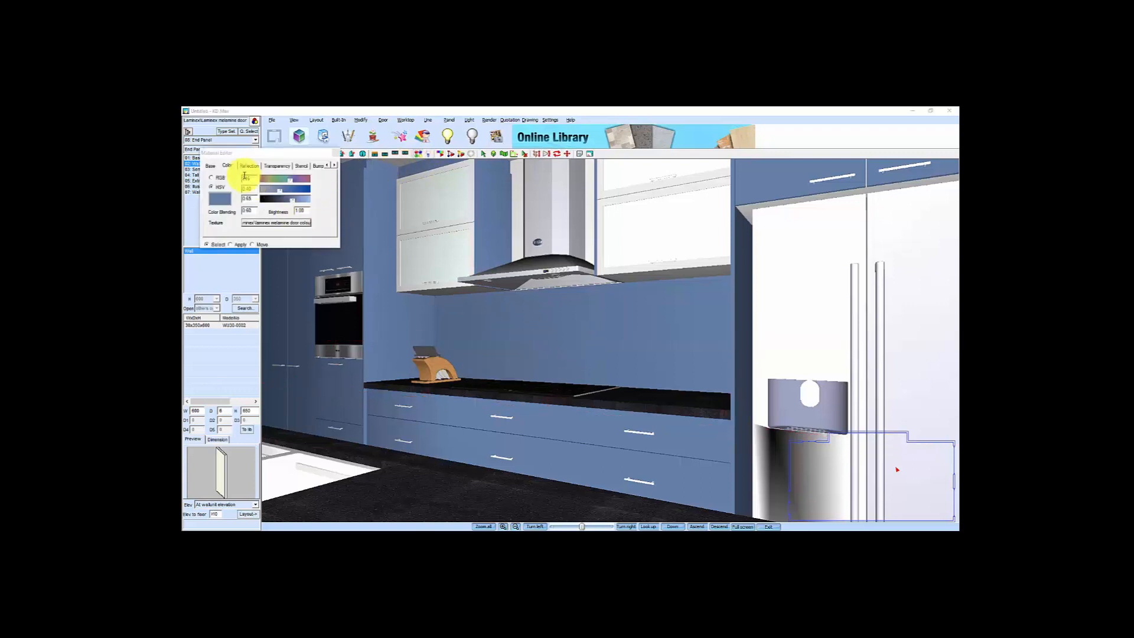
{"action": "left_click", "coordinate": [279, 225]}
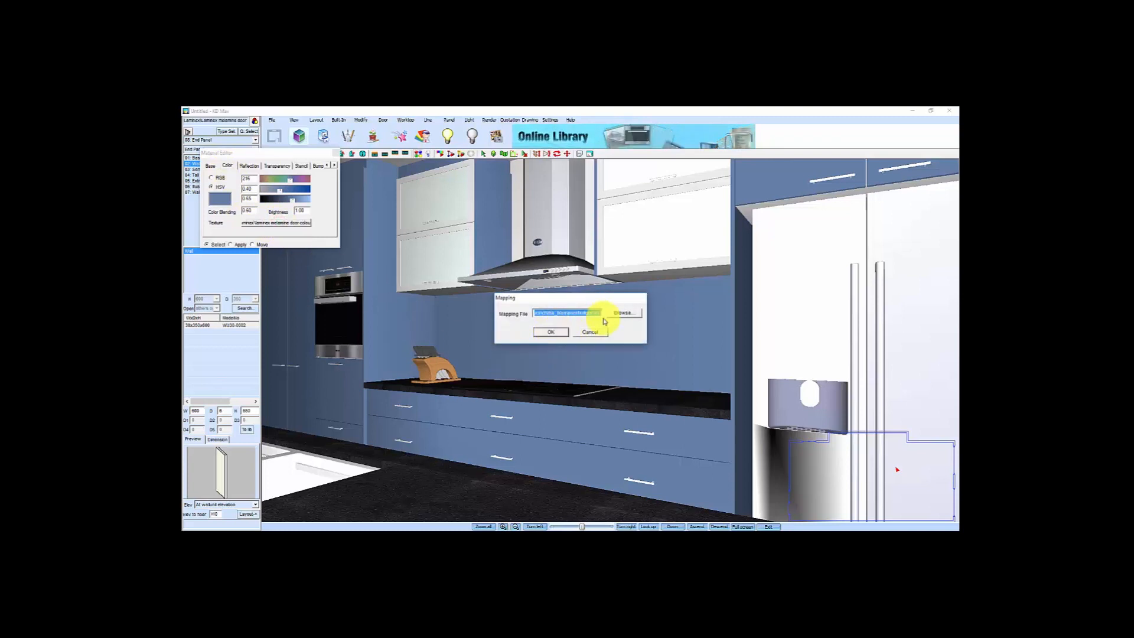
{"action": "left_click", "coordinate": [622, 313]}
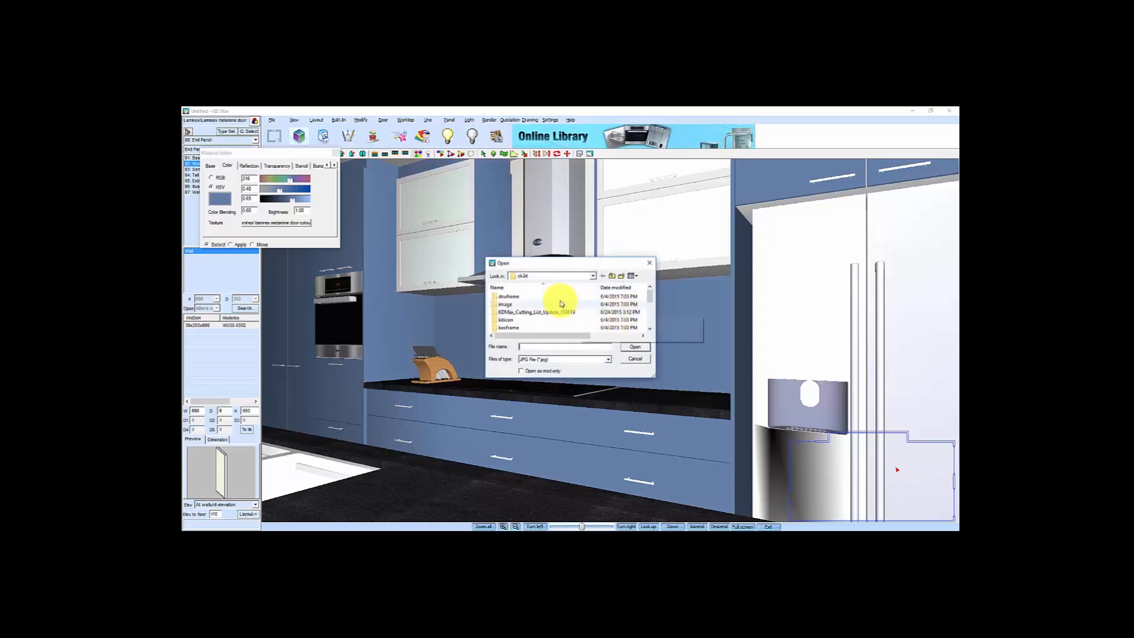
Load the yellow texture image from New folder (2) on the Desktop as the splashback's mapping file
{"action": "left_click", "coordinate": [611, 277]}
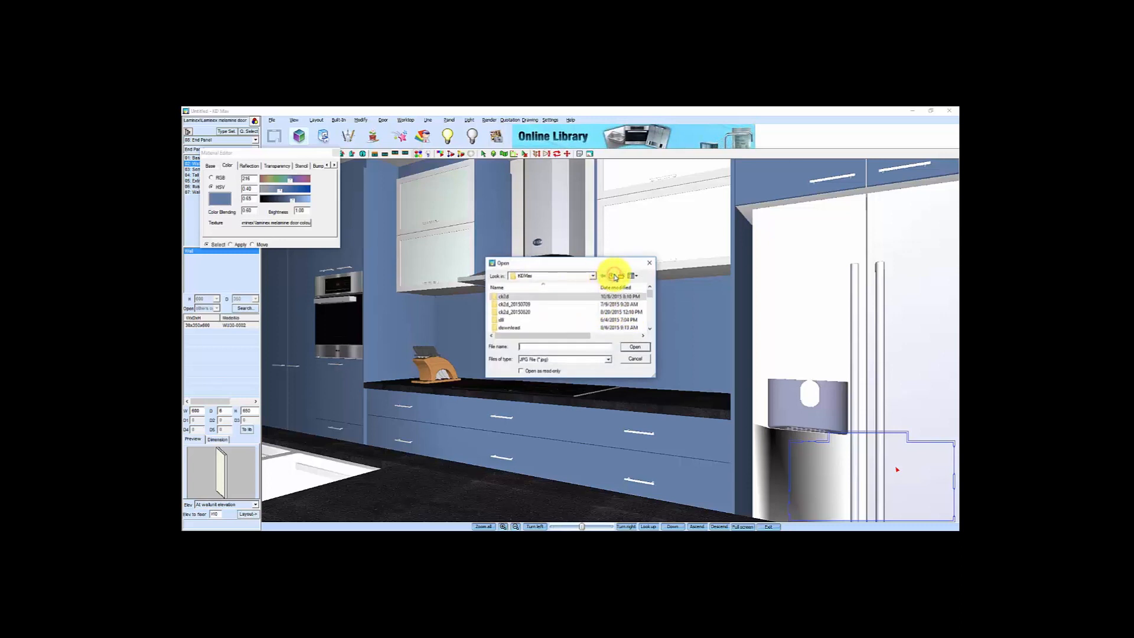
{"action": "left_click", "coordinate": [613, 275]}
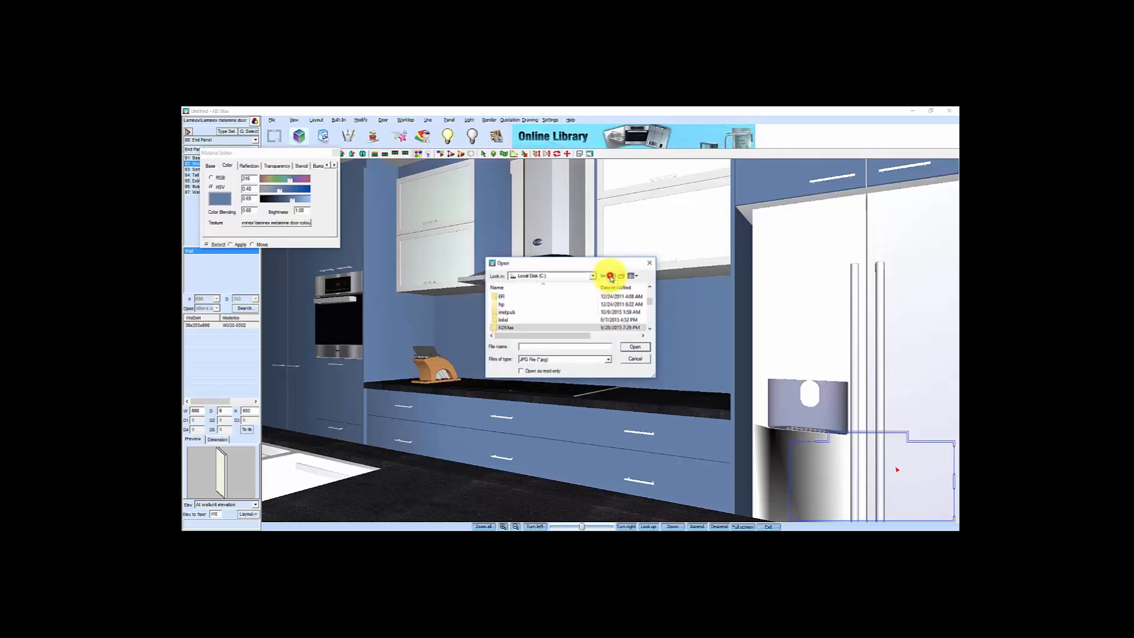
{"action": "left_click", "coordinate": [611, 276]}
{"action": "left_click", "coordinate": [611, 276]}
{"action": "left_click", "coordinate": [650, 336]}
{"action": "left_click", "coordinate": [650, 335]}
{"action": "left_click", "coordinate": [650, 336]}
{"action": "left_click", "coordinate": [650, 335]}
{"action": "left_click", "coordinate": [649, 336]}
{"action": "left_click", "coordinate": [650, 335]}
{"action": "left_click", "coordinate": [649, 336]}
{"action": "left_click", "coordinate": [649, 335]}
{"action": "left_click", "coordinate": [650, 335]}
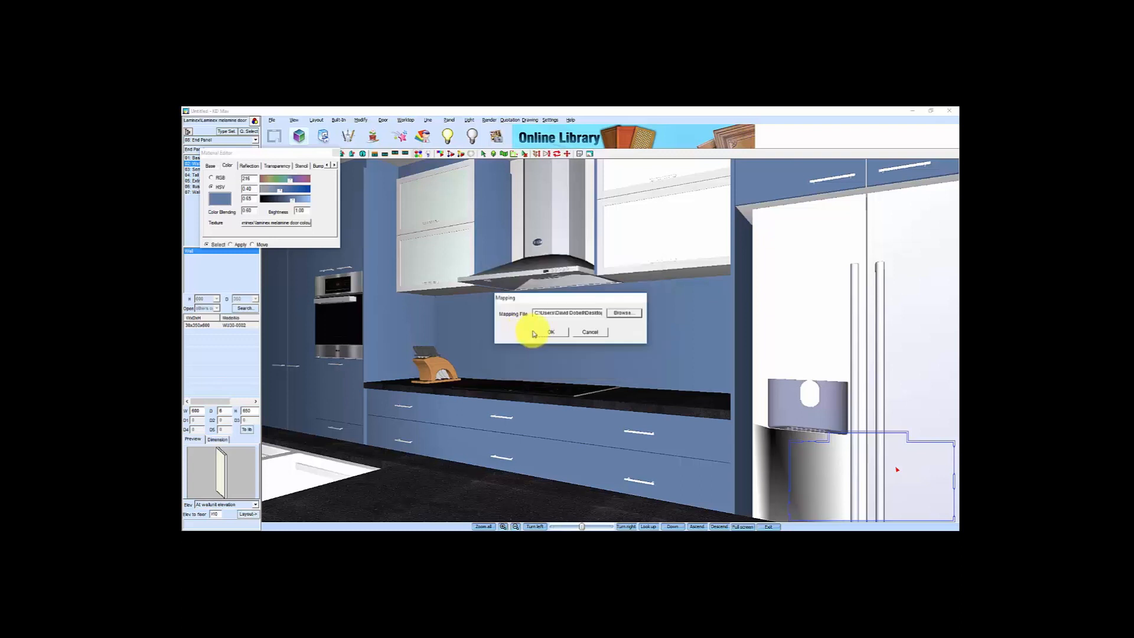
{"action": "left_click", "coordinate": [550, 332]}
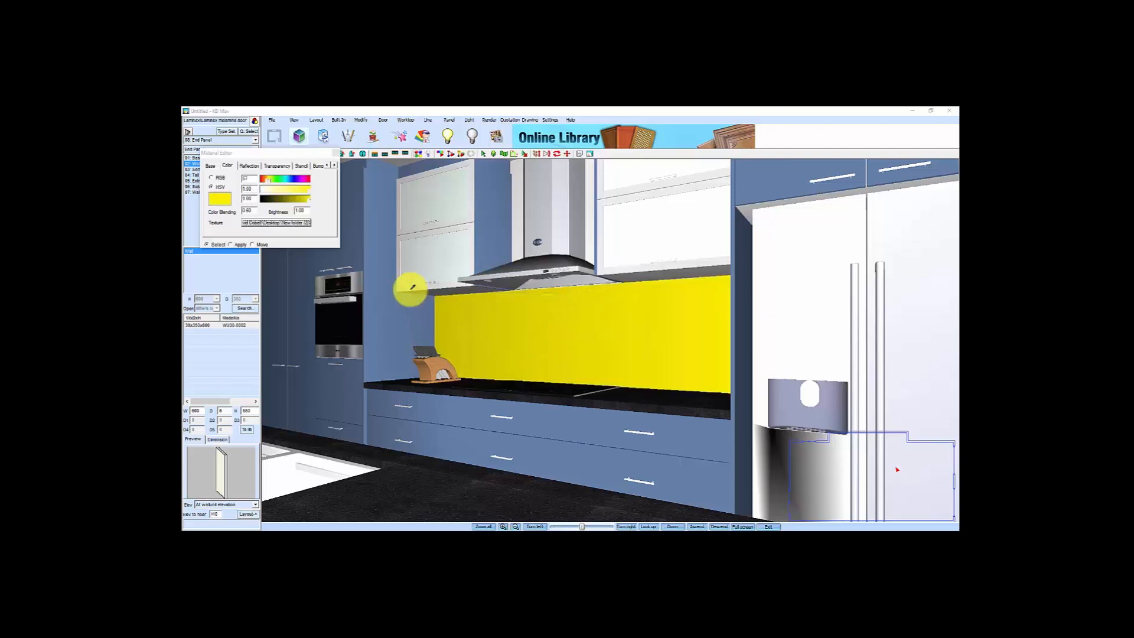
Close the Material Editor and examine the yellow splashback from both ends of the island
{"action": "left_click", "coordinate": [335, 150]}
{"action": "left_click", "coordinate": [519, 331]}
{"action": "scroll", "coordinate": [488, 285], "scroll_direction": "down", "scroll_amount": 4}
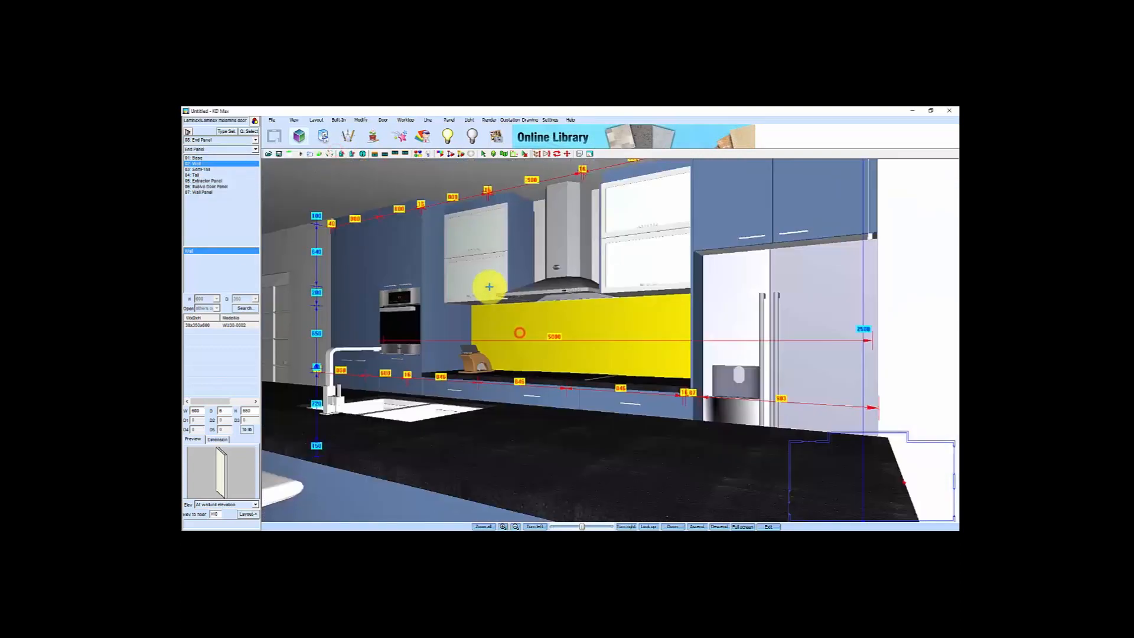
{"action": "scroll", "coordinate": [486, 291], "scroll_direction": "up", "scroll_amount": 4}
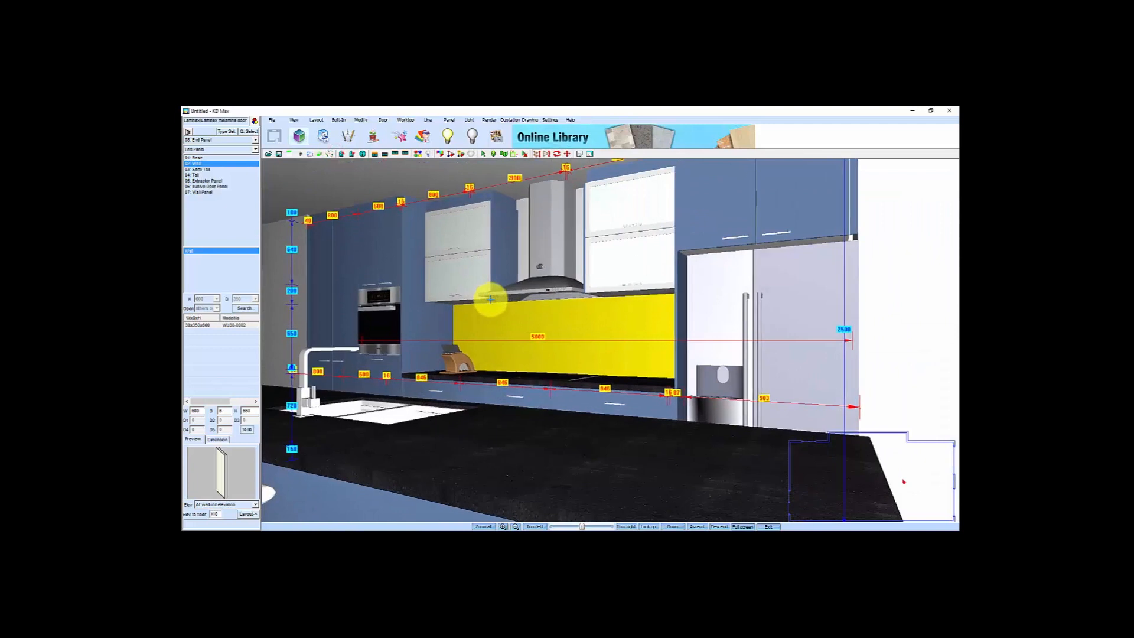
{"action": "scroll", "coordinate": [490, 299], "scroll_direction": "down", "scroll_amount": 1}
{"action": "mouse_move", "coordinate": [490, 299]}
{"action": "left_mouse_down"}
{"action": "mouse_move", "coordinate": [480, 298]}
{"action": "mouse_move", "coordinate": [533, 311]}
{"action": "mouse_move", "coordinate": [510, 310]}
{"action": "left_mouse_up"}
{"action": "scroll", "coordinate": [488, 310], "scroll_direction": "down", "scroll_amount": 2}
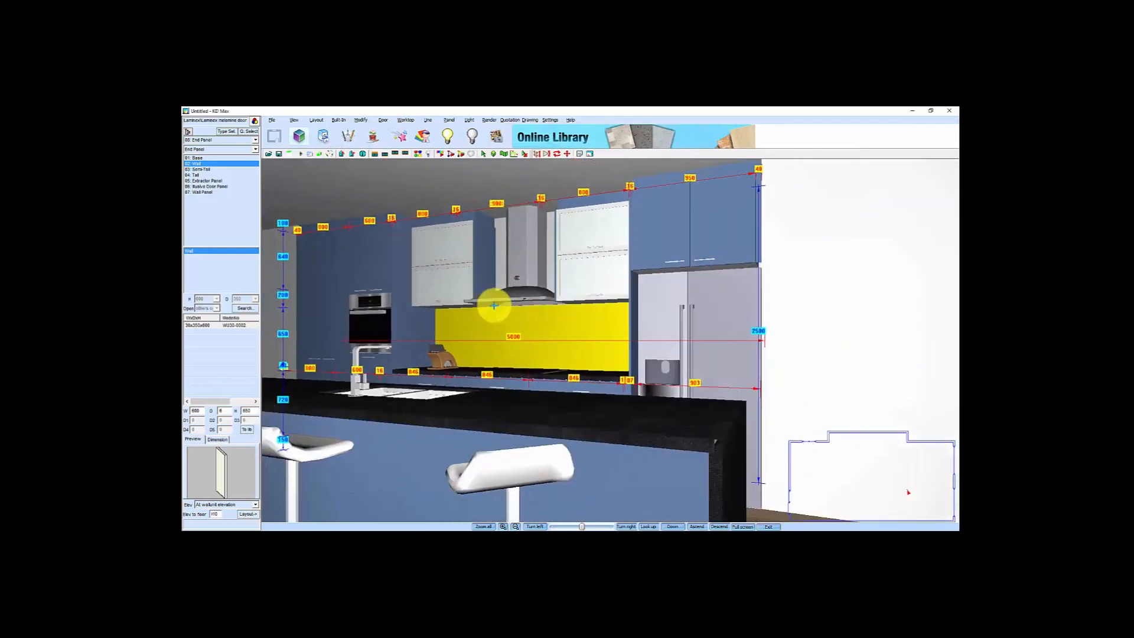
{"action": "scroll", "coordinate": [536, 311], "scroll_direction": "up", "scroll_amount": 3}
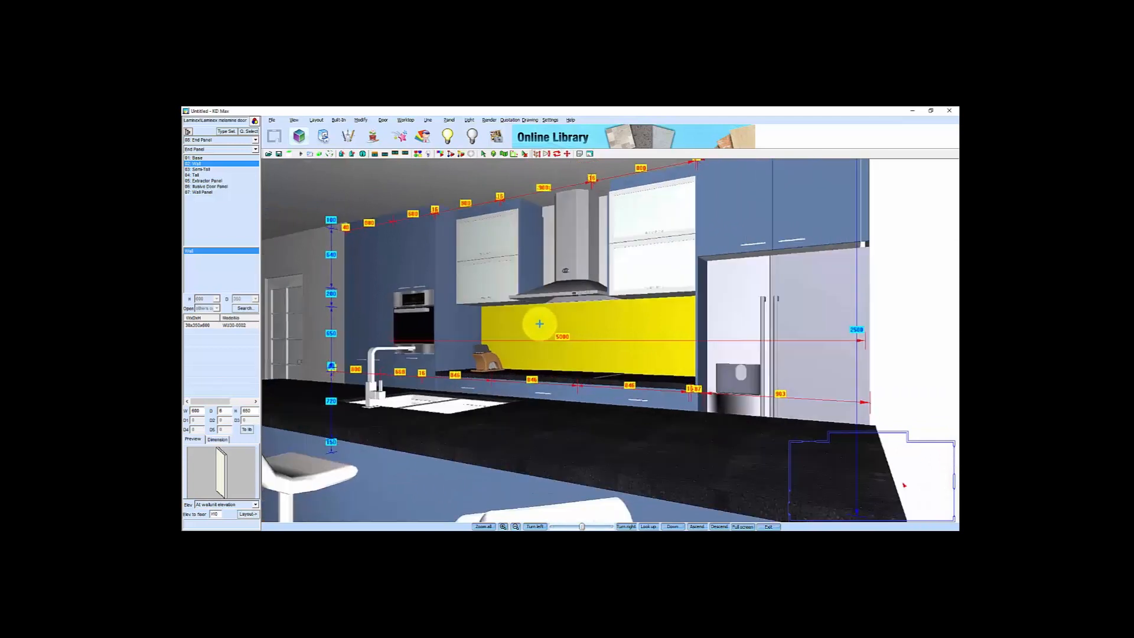
{"action": "scroll", "coordinate": [518, 348], "scroll_direction": "down", "scroll_amount": 2}
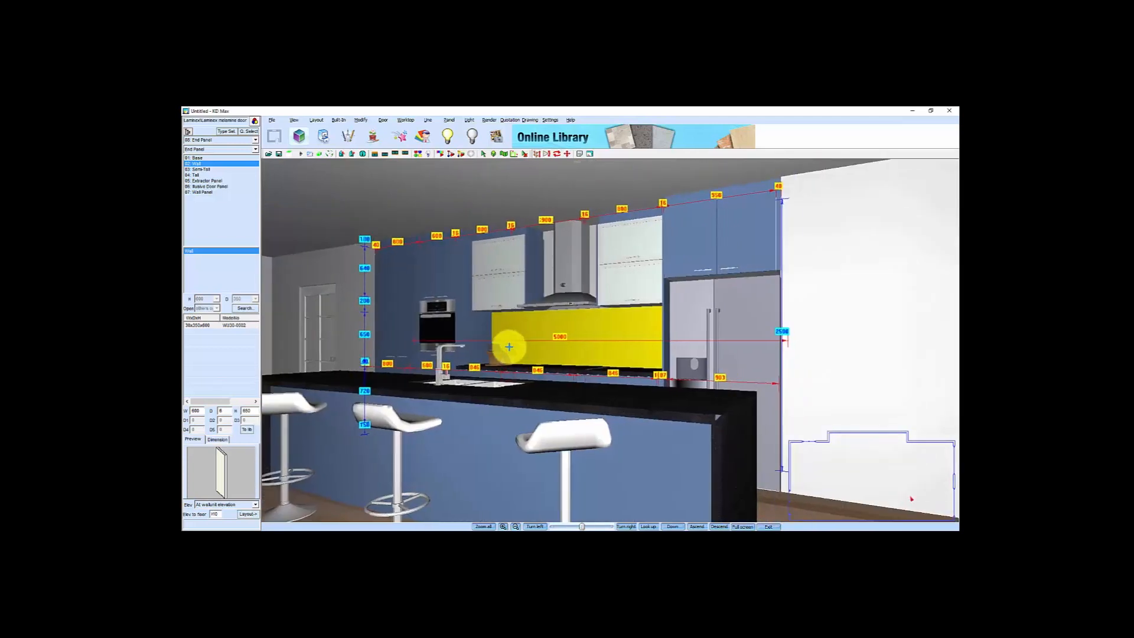
{"action": "left_click", "coordinate": [818, 497]}
{"action": "left_click", "coordinate": [840, 473]}
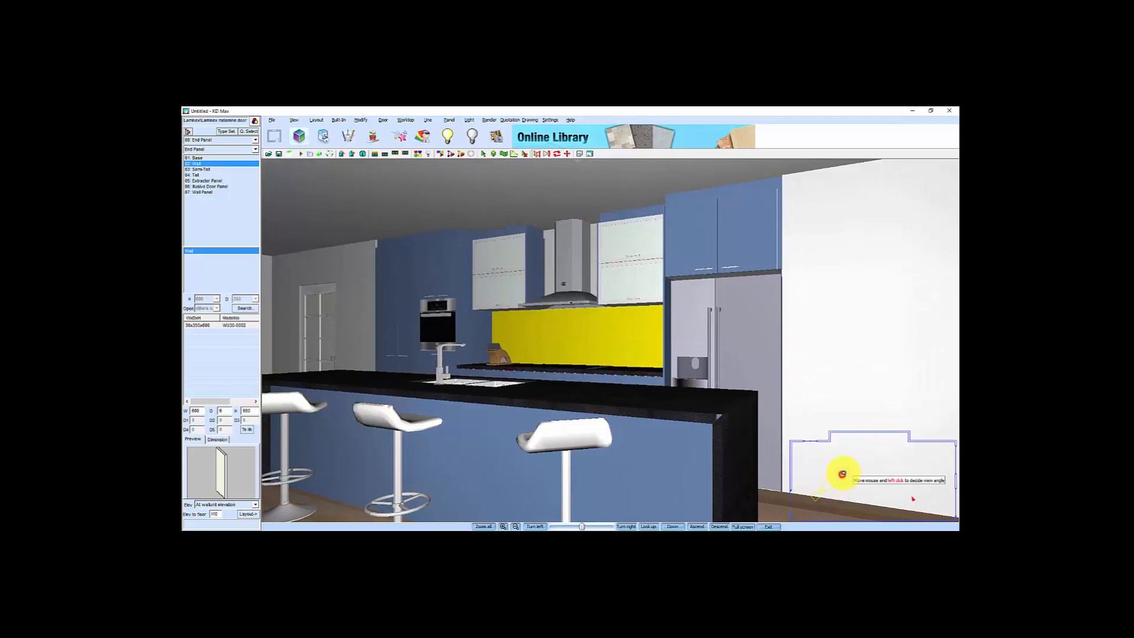
{"action": "scroll", "coordinate": [587, 400], "scroll_direction": "down", "scroll_amount": 2}
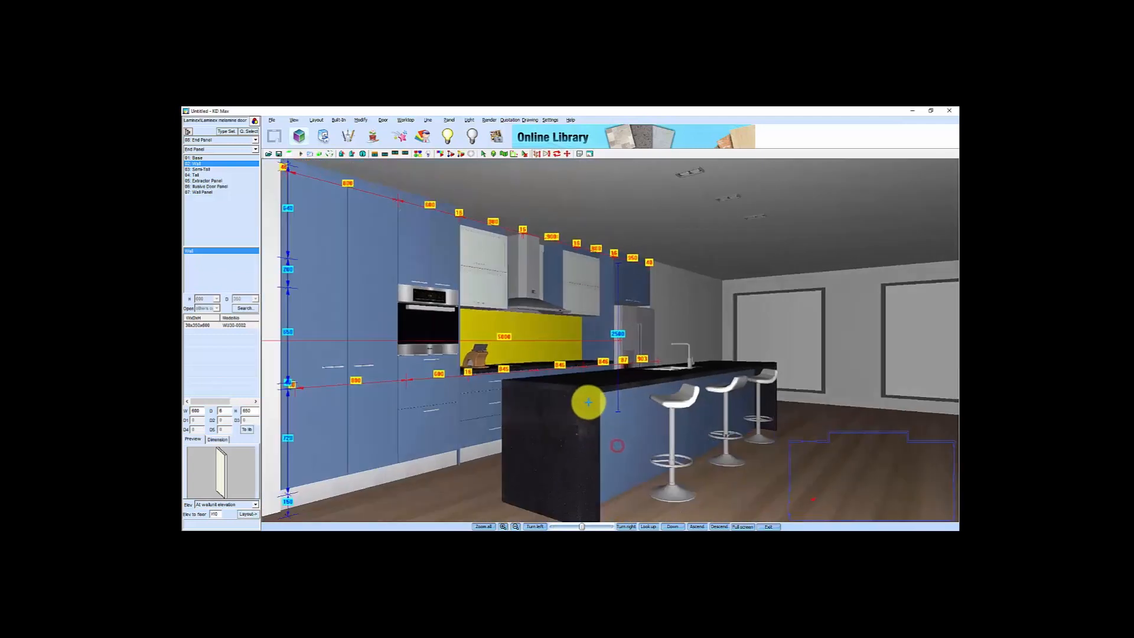
{"action": "scroll", "coordinate": [577, 418], "scroll_direction": "up", "scroll_amount": 2}
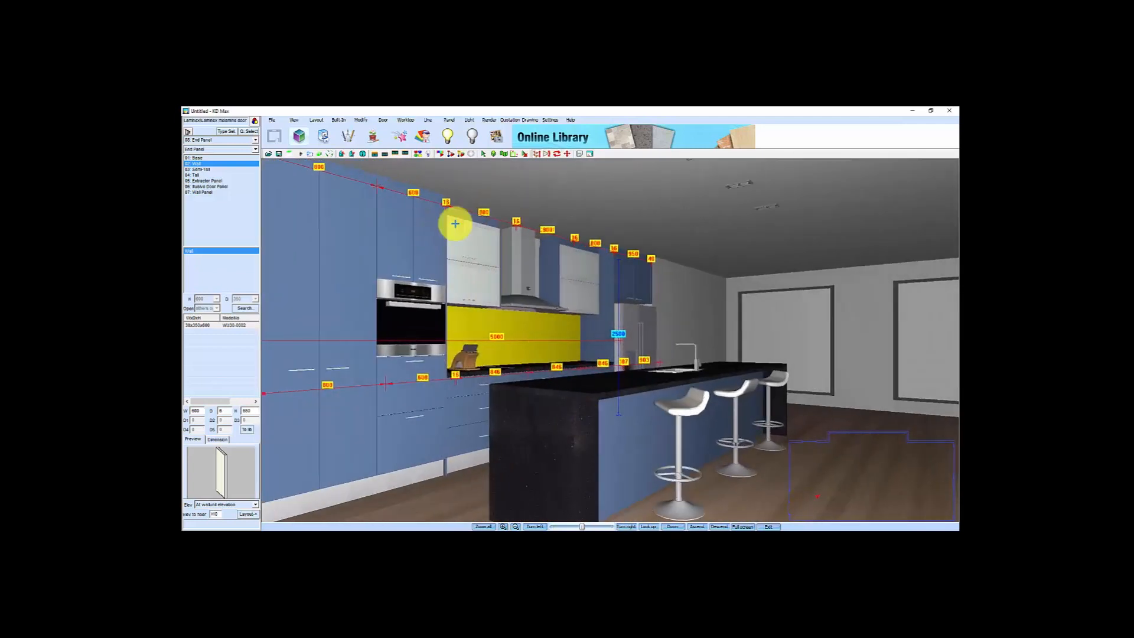
Open the product style library and filter the Other category to Accessories & Decor Products
{"action": "left_click", "coordinate": [709, 314]}
{"action": "scroll", "coordinate": [688, 351], "scroll_direction": "up", "scroll_amount": 1}
{"action": "scroll", "coordinate": [688, 351], "scroll_direction": "up", "scroll_amount": 5}
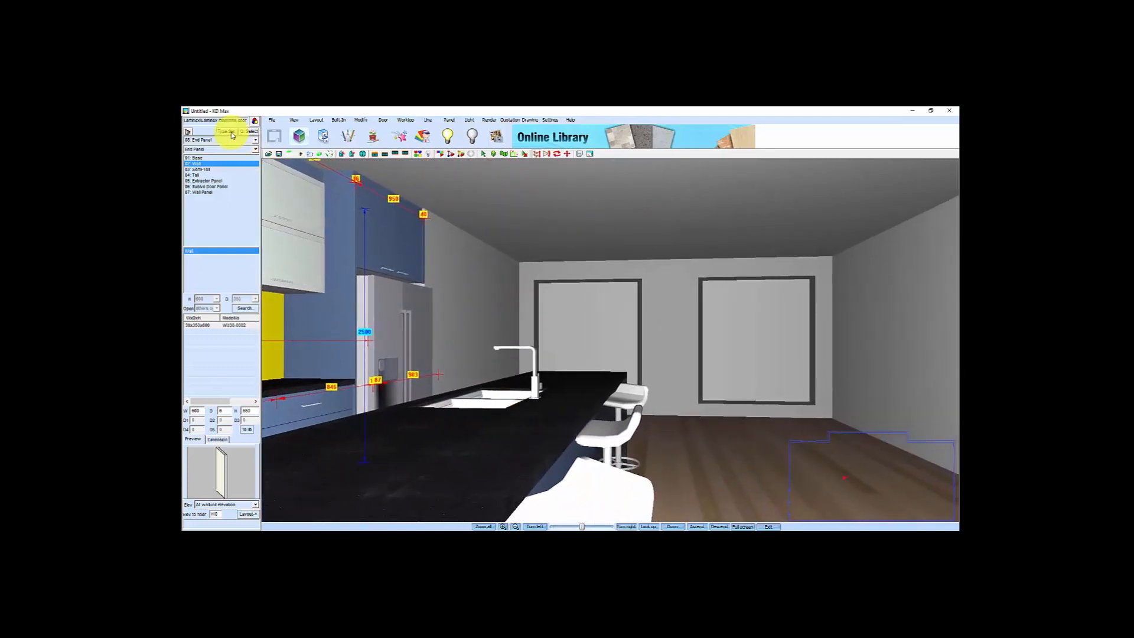
{"action": "left_click", "coordinate": [222, 134]}
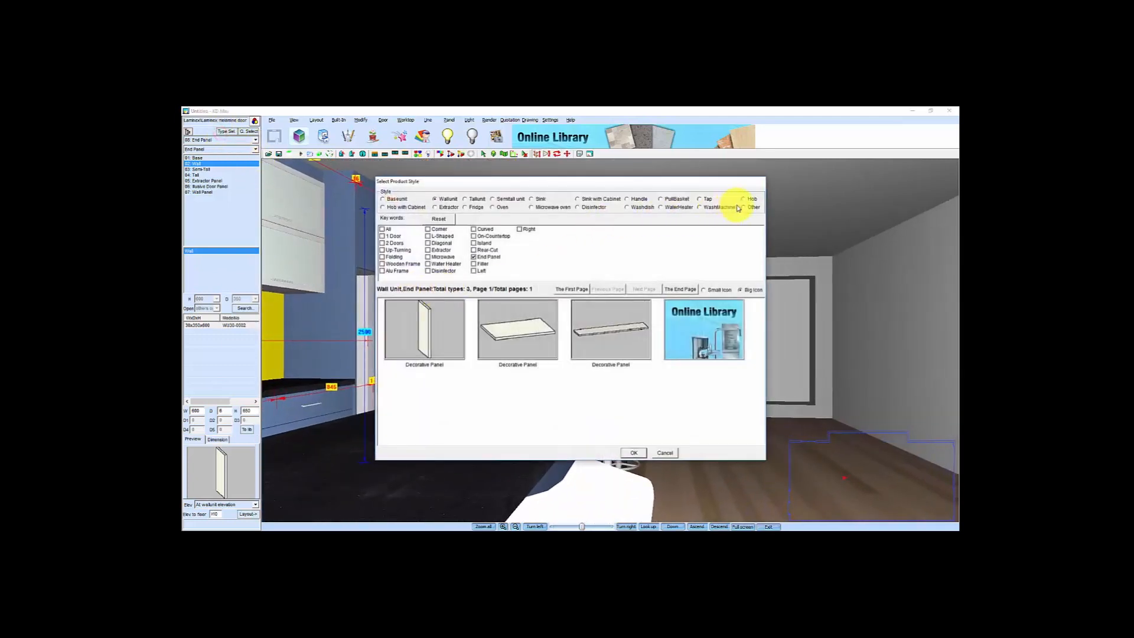
{"action": "left_click", "coordinate": [743, 208]}
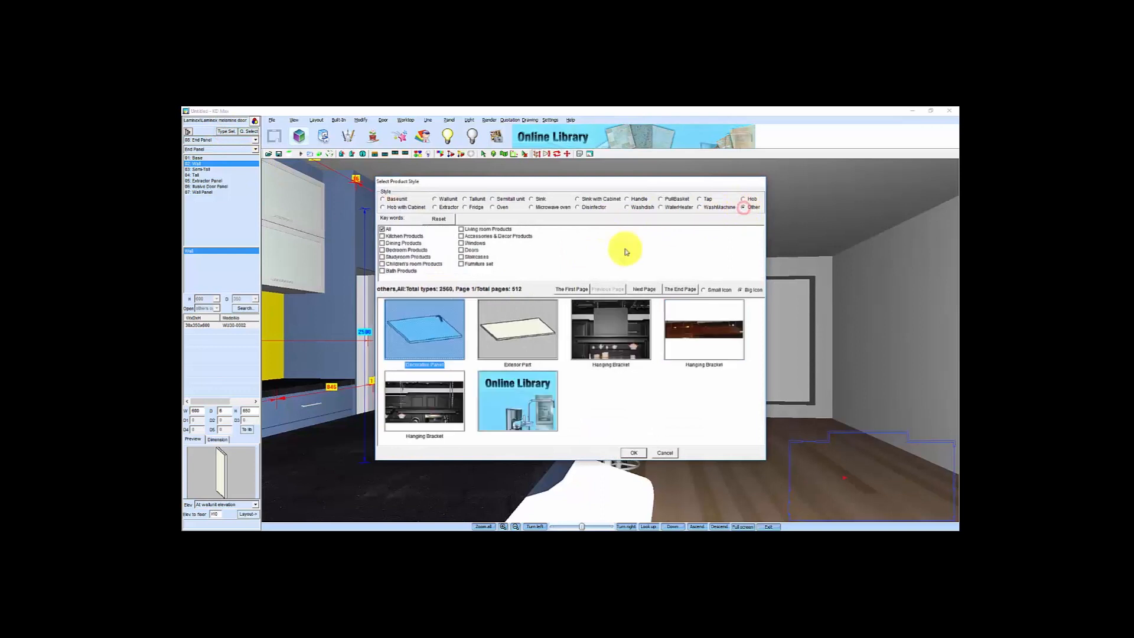
{"action": "left_click", "coordinate": [462, 236]}
Search the accessory catalogue, past the curtains, carpets and plants, for a bottle decoration suited to the worktop
{"action": "left_click", "coordinate": [647, 289]}
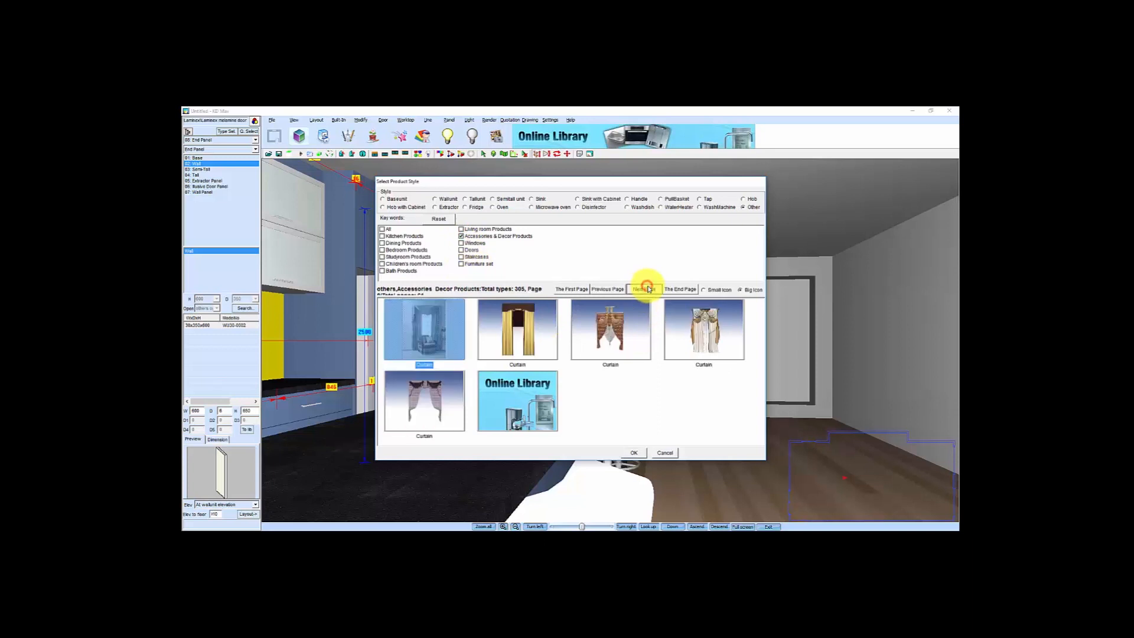
{"action": "left_click", "coordinate": [647, 289]}
{"action": "left_click", "coordinate": [647, 289]}
{"action": "left_click", "coordinate": [647, 288]}
{"action": "left_click", "coordinate": [647, 289]}
{"action": "left_click", "coordinate": [647, 289]}
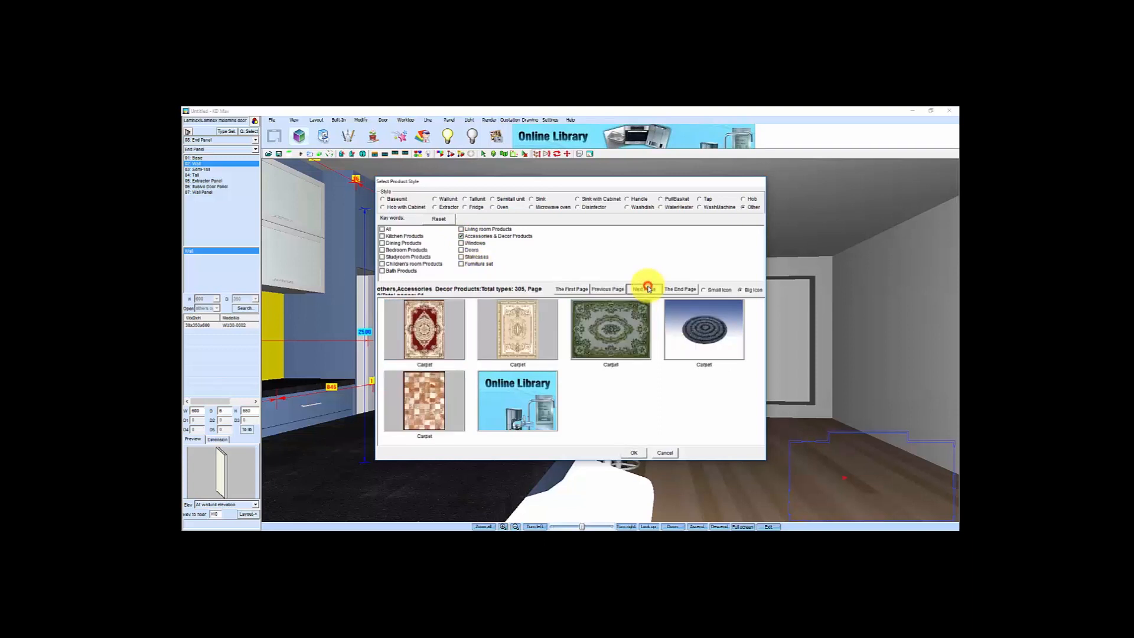
{"action": "left_click", "coordinate": [647, 289]}
{"action": "left_click", "coordinate": [648, 289]}
{"action": "left_click", "coordinate": [647, 289]}
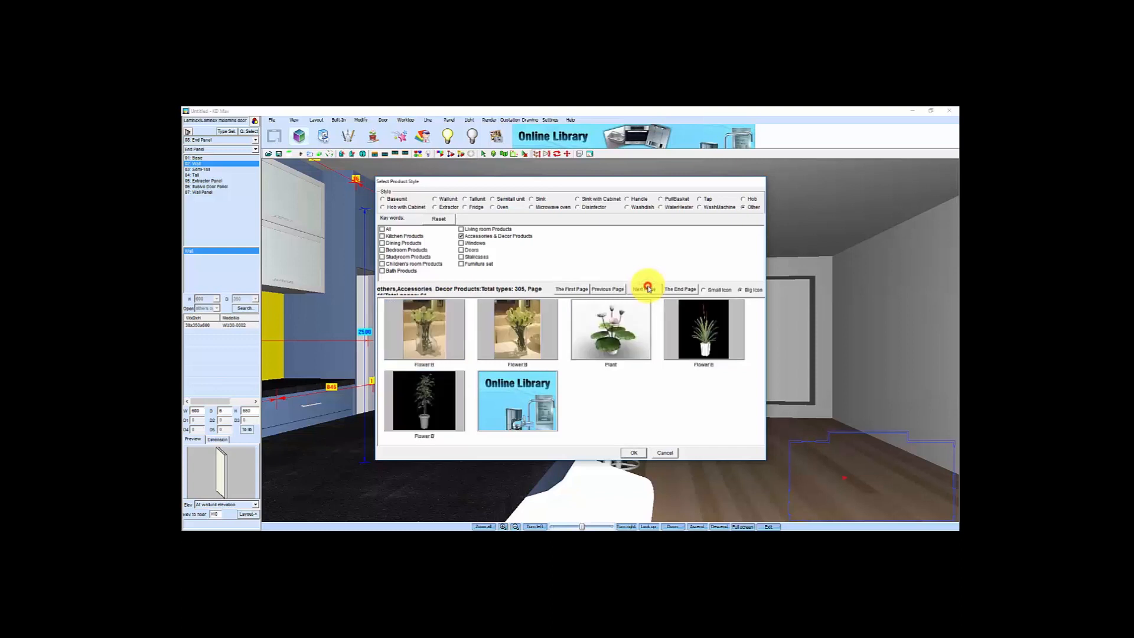
{"action": "left_click", "coordinate": [647, 289]}
{"action": "left_click", "coordinate": [648, 288]}
{"action": "left_click", "coordinate": [649, 289]}
{"action": "left_click", "coordinate": [650, 288]}
{"action": "left_click", "coordinate": [652, 289]}
{"action": "left_click", "coordinate": [652, 289]}
{"action": "left_click", "coordinate": [653, 290]}
{"action": "left_click", "coordinate": [654, 291]}
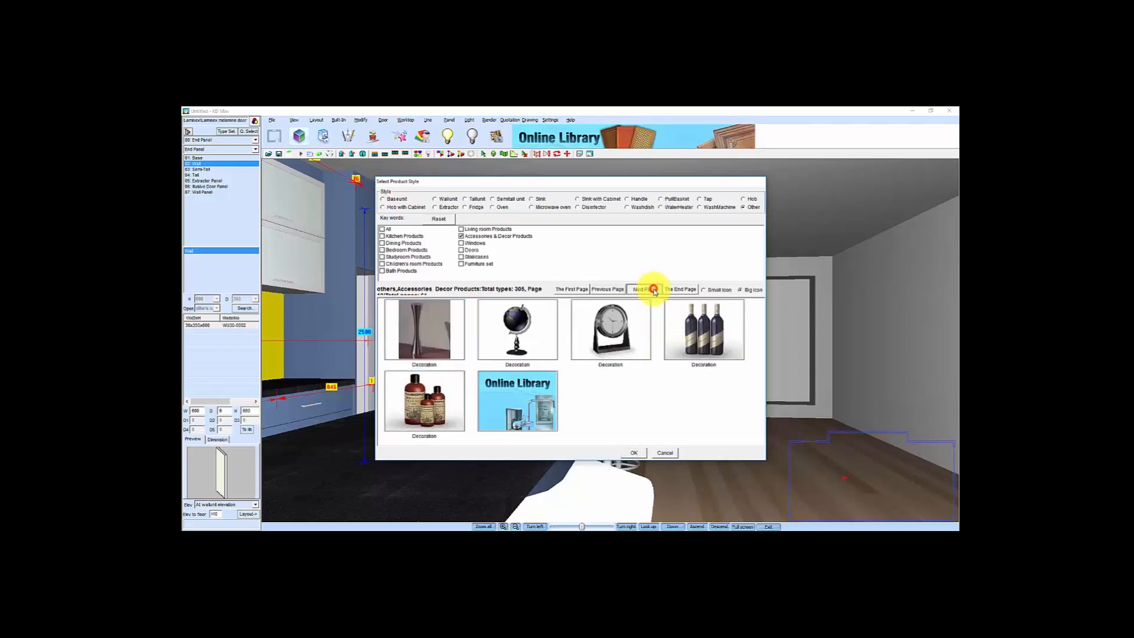
{"action": "left_click", "coordinate": [655, 290]}
{"action": "left_click", "coordinate": [655, 291]}
{"action": "left_click", "coordinate": [655, 291]}
{"action": "left_click", "coordinate": [655, 292]}
{"action": "left_click", "coordinate": [656, 293]}
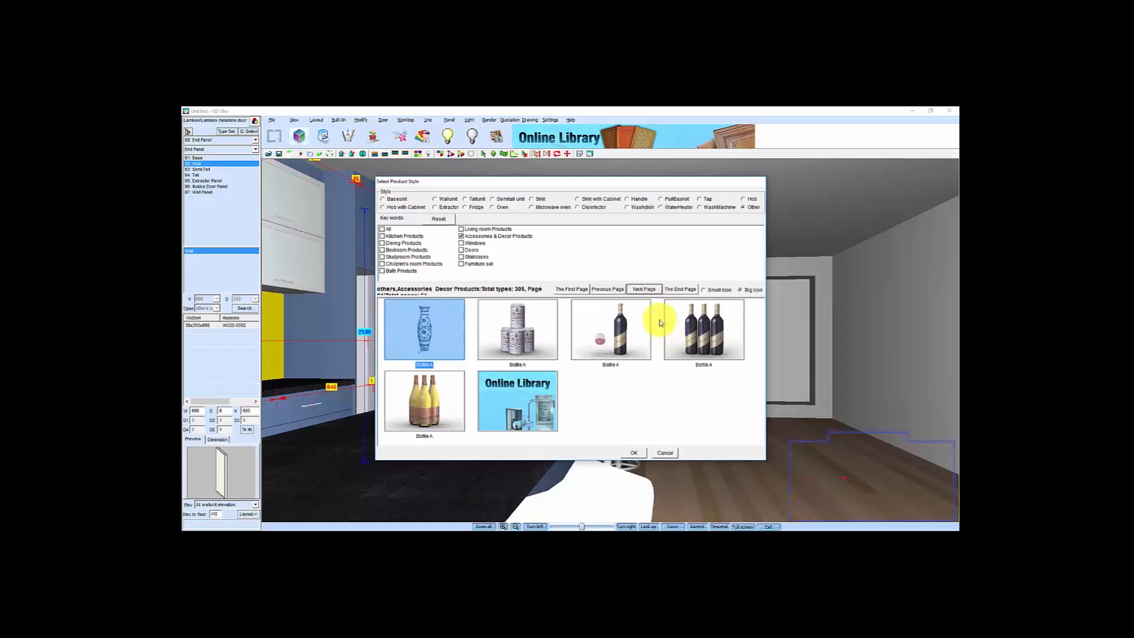
Choose the tray with a wine bottle and glasses and place it on the island worktop at the oven tower end
{"action": "left_click", "coordinate": [610, 294]}
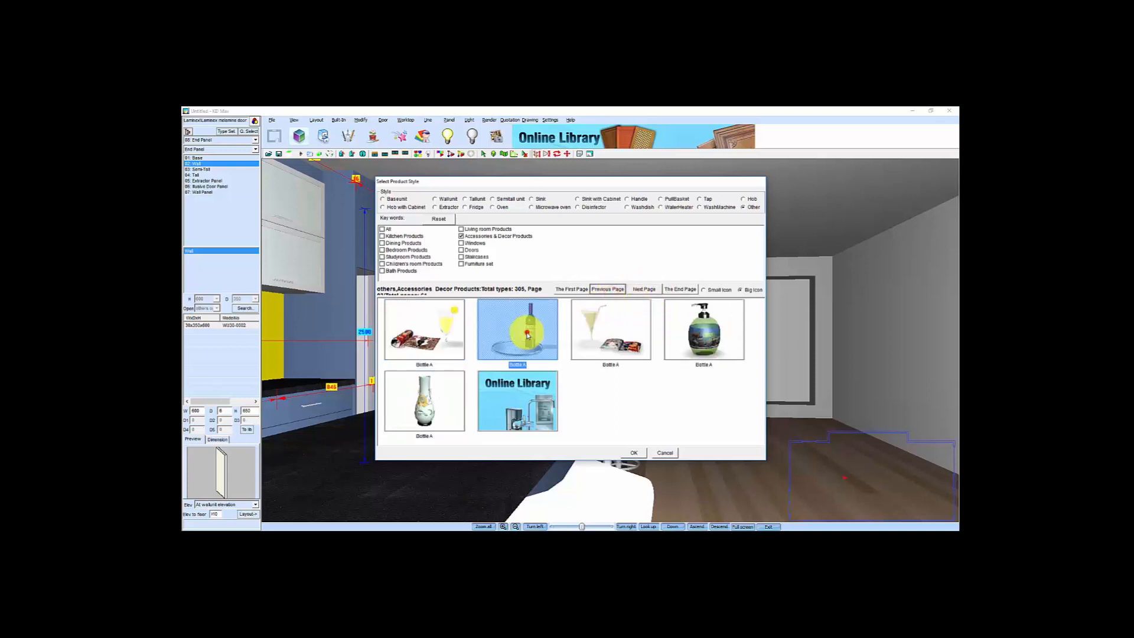
{"action": "left_click", "coordinate": [635, 453]}
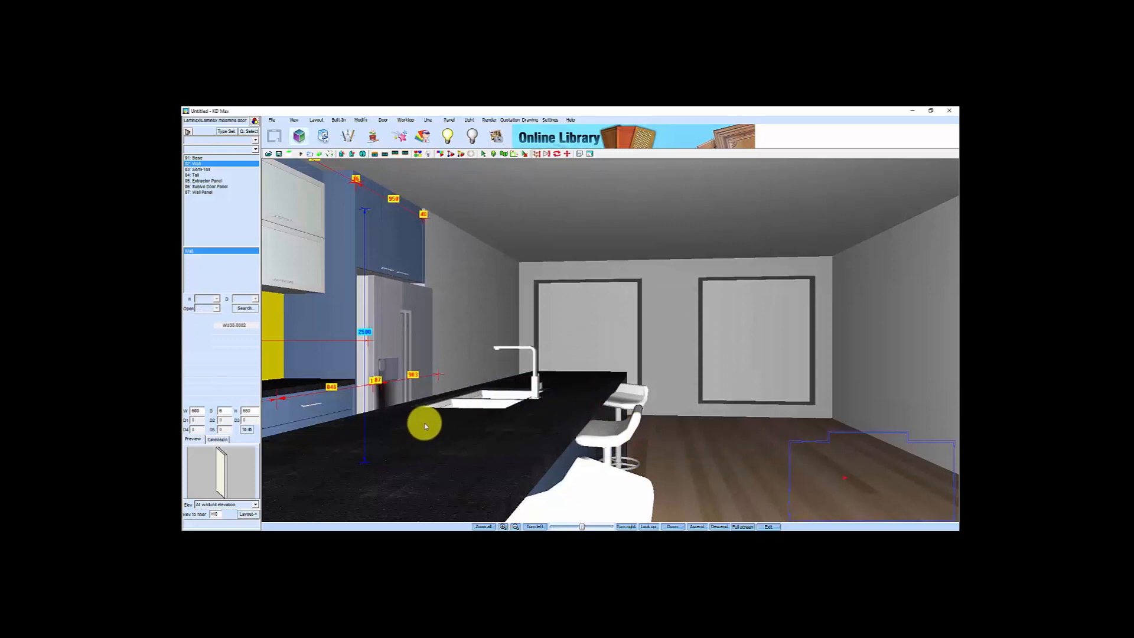
{"action": "left_click", "coordinate": [247, 514]}
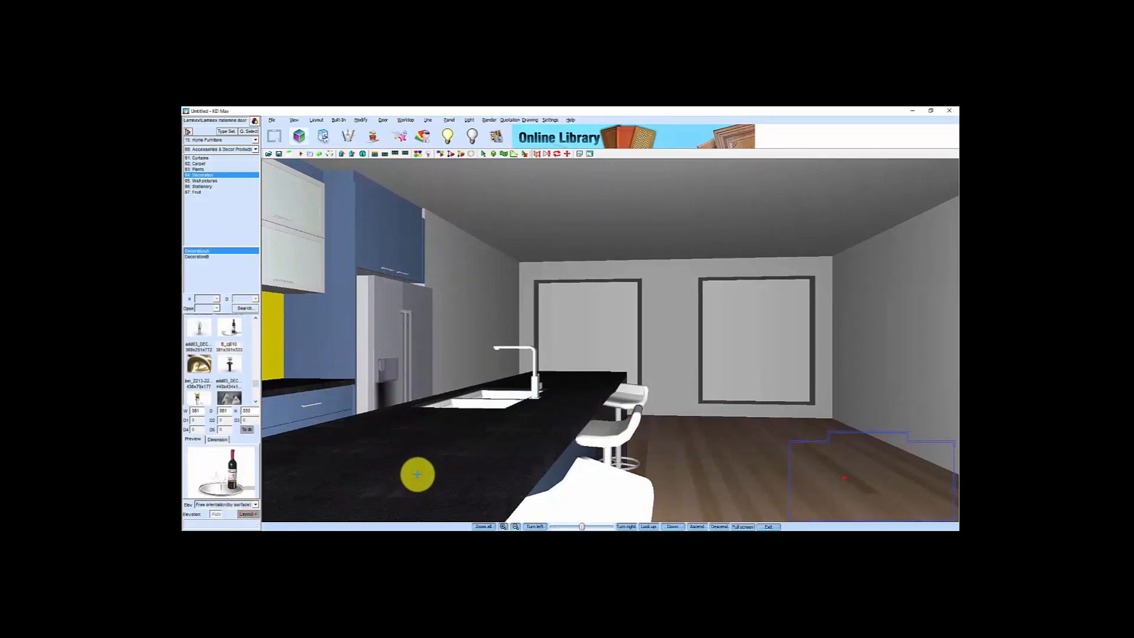
{"action": "left_click", "coordinate": [375, 464]}
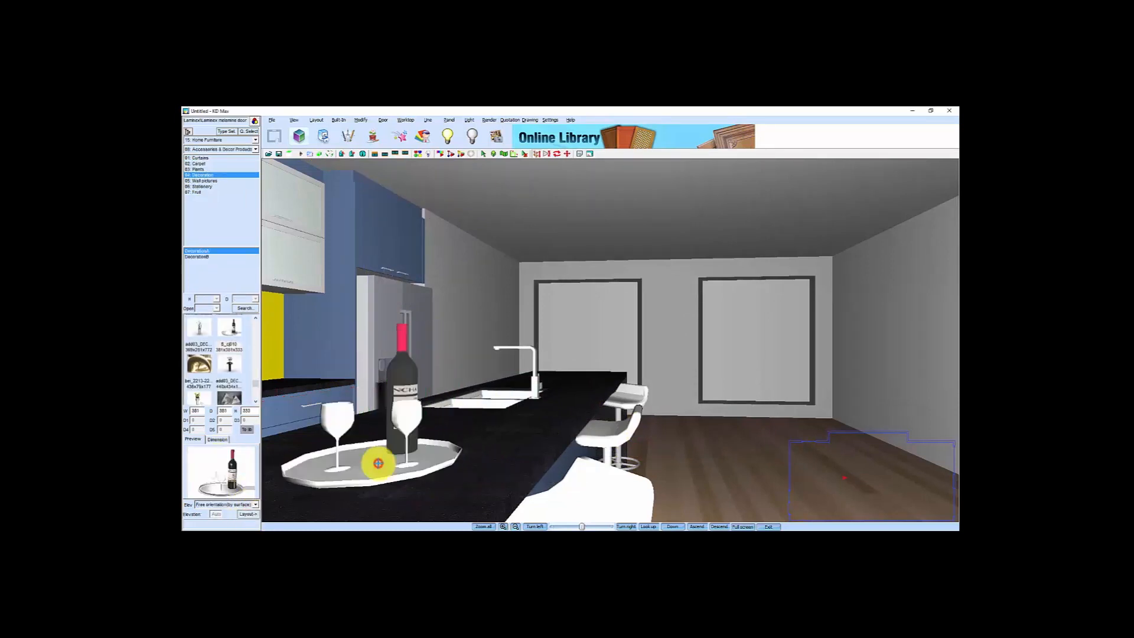
Choose the framed black-and-white picture from the wall pictures and place it on the wall beside the fridge
{"action": "scroll", "coordinate": [471, 462], "scroll_direction": "up", "scroll_amount": 2}
{"action": "left_click_drag", "start_coordinate": [471, 462], "coordinate": [504, 449]}
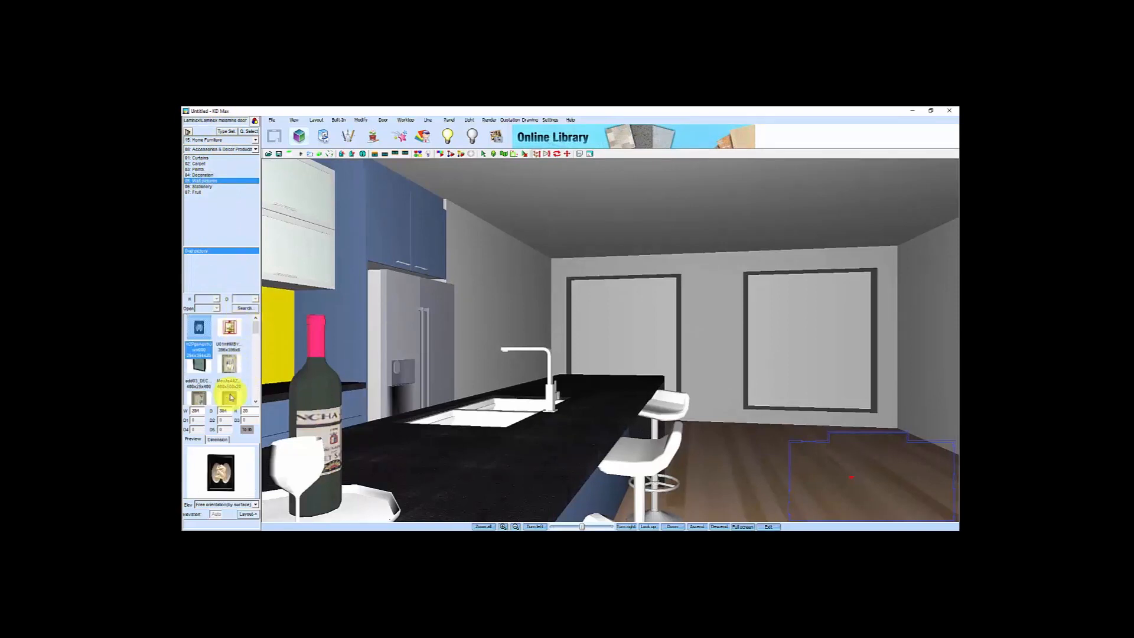
{"action": "left_click", "coordinate": [256, 402]}
{"action": "left_click", "coordinate": [256, 402]}
{"action": "left_click", "coordinate": [256, 401]}
{"action": "left_click", "coordinate": [256, 401]}
{"action": "left_click", "coordinate": [256, 401]}
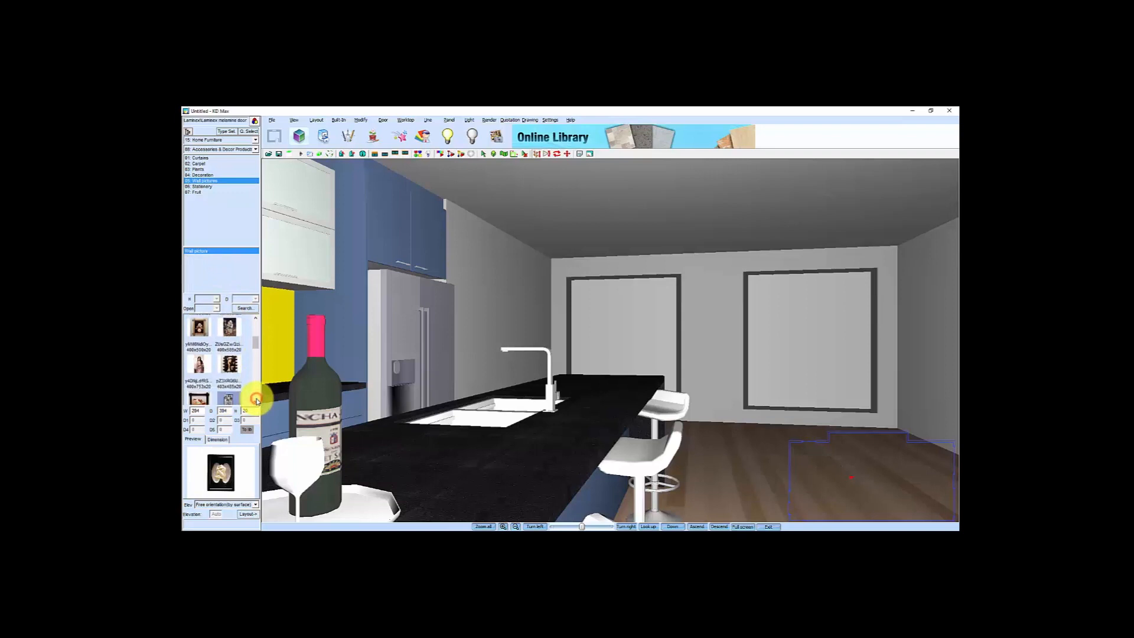
{"action": "left_click_drag", "start_coordinate": [256, 348], "coordinate": [267, 373]}
{"action": "left_click", "coordinate": [199, 346]}
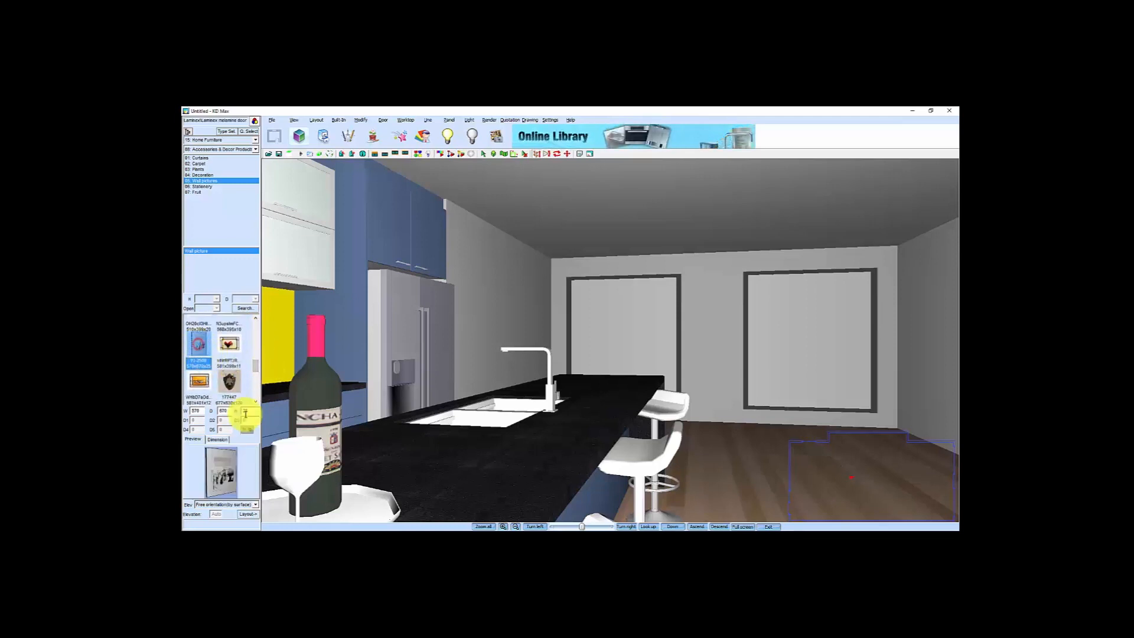
{"action": "left_click", "coordinate": [248, 515]}
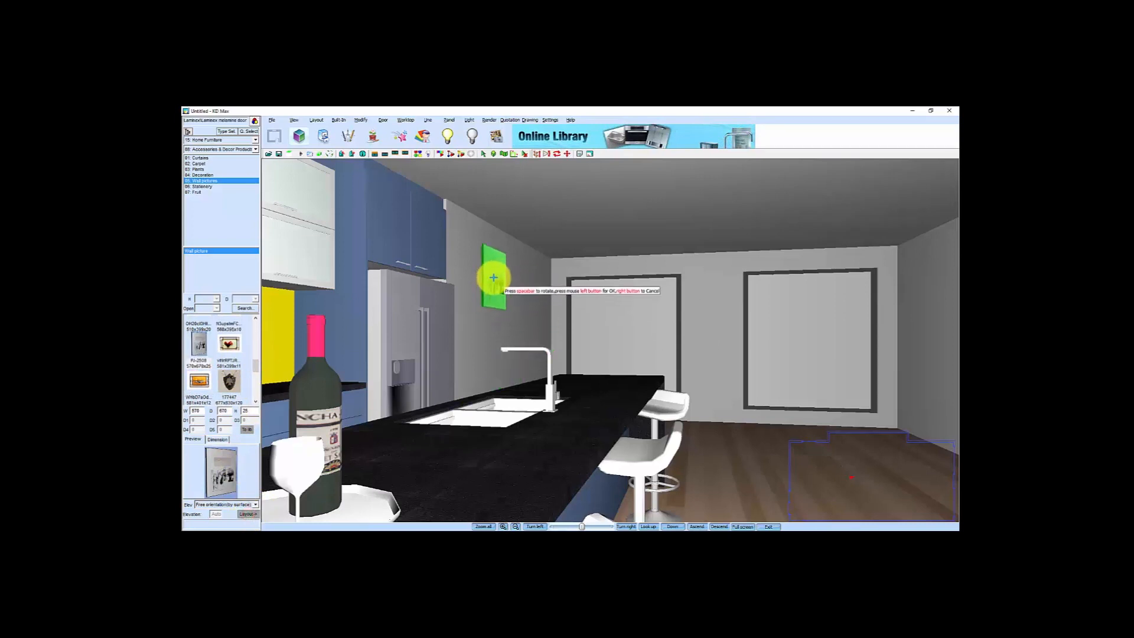
{"action": "left_click", "coordinate": [508, 313]}
Face the wall beside the fridge and move the framed picture to the middle of that wall
{"action": "scroll", "coordinate": [520, 330], "scroll_direction": "up", "scroll_amount": 3}
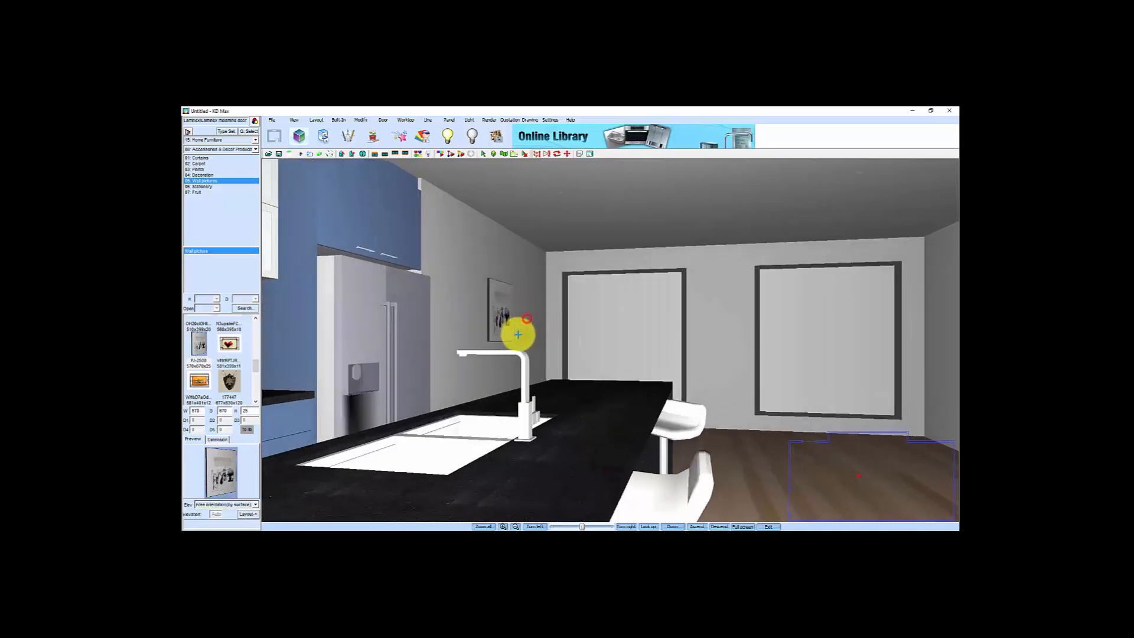
{"action": "left_click", "coordinate": [931, 469]}
{"action": "scroll", "coordinate": [547, 347], "scroll_direction": "down", "scroll_amount": 3}
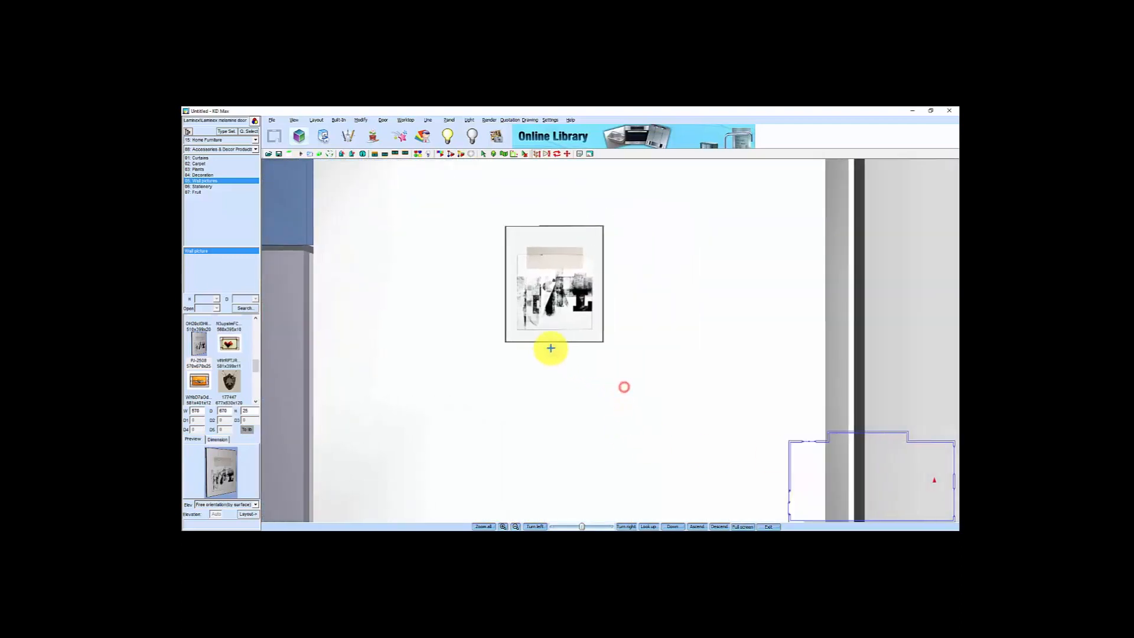
{"action": "left_click", "coordinate": [550, 302]}
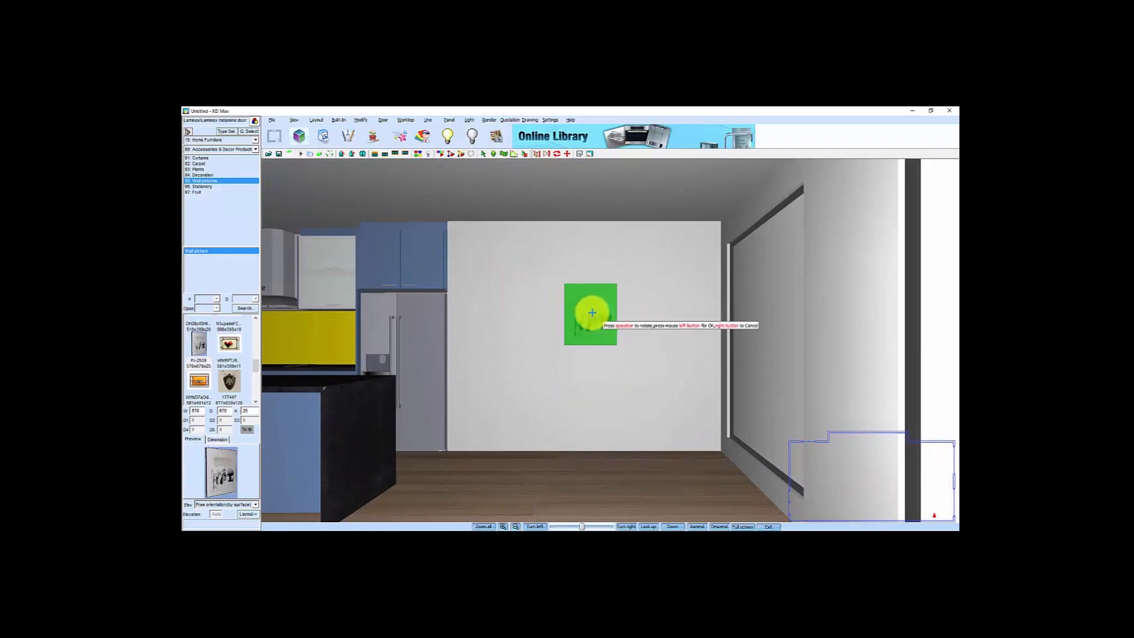
{"action": "left_click", "coordinate": [584, 311]}
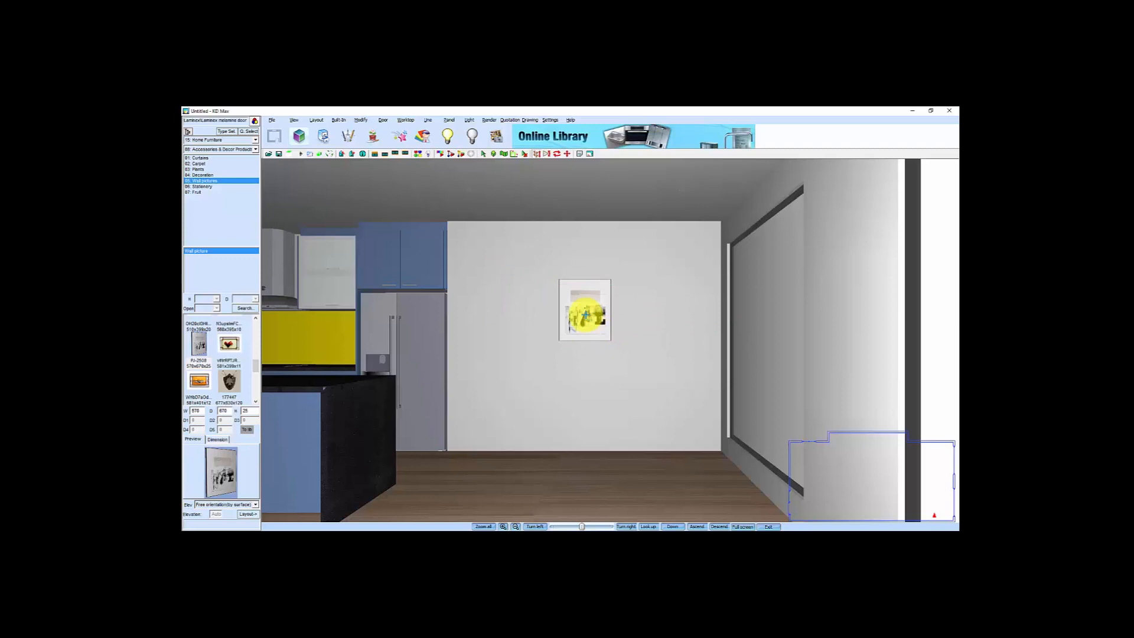
Change the size of the framed wall picture, setting its width to 700
{"action": "right_click", "coordinate": [585, 316]}
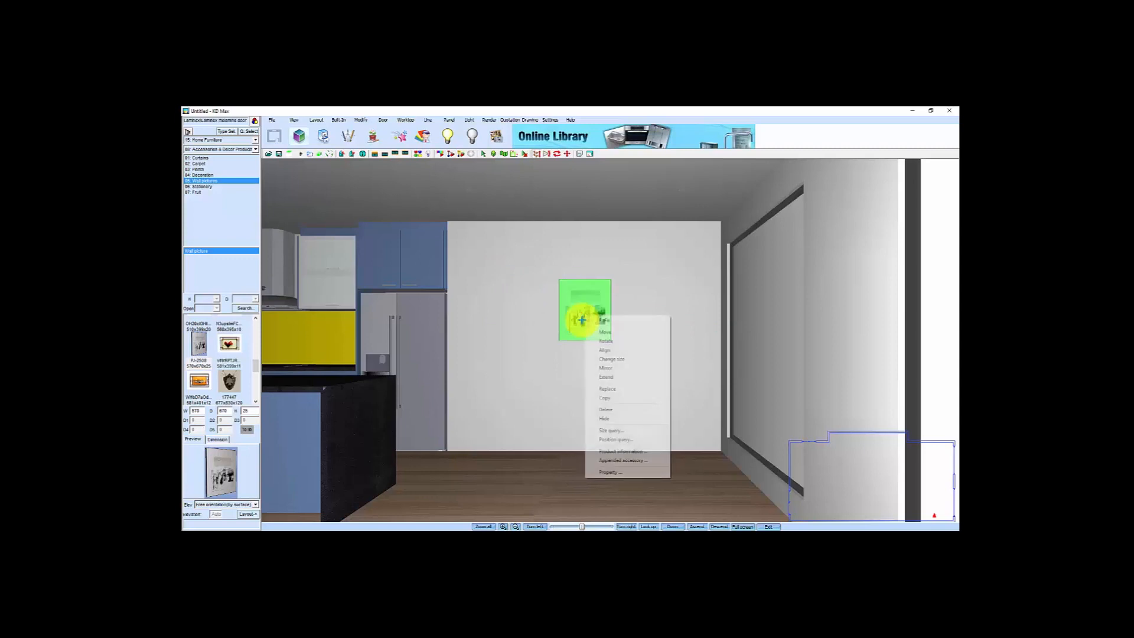
{"action": "left_click", "coordinate": [610, 361]}
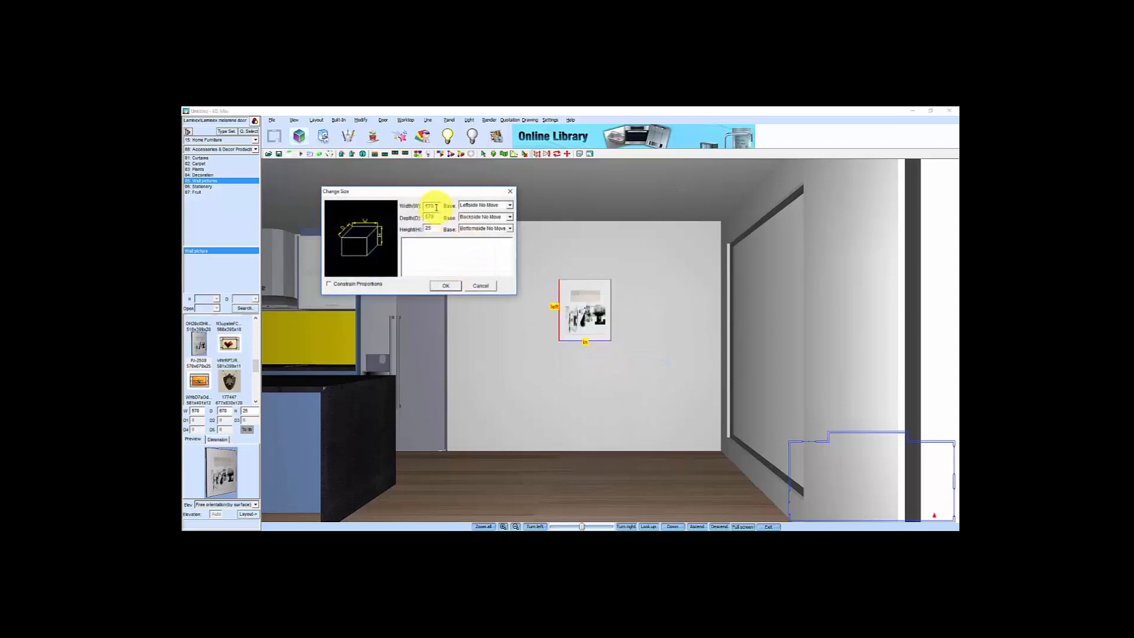
{"action": "left_click_drag", "start_coordinate": [435, 207], "coordinate": [402, 206]}
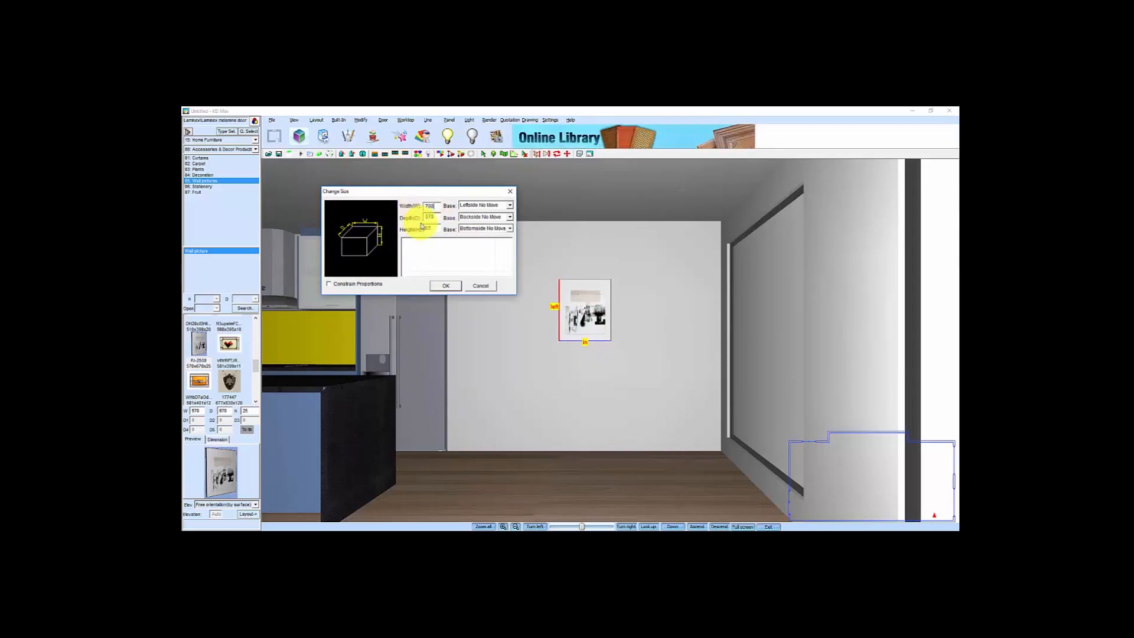
{"action": "left_click", "coordinate": [445, 287]}
{"action": "left_click", "coordinate": [586, 319]}
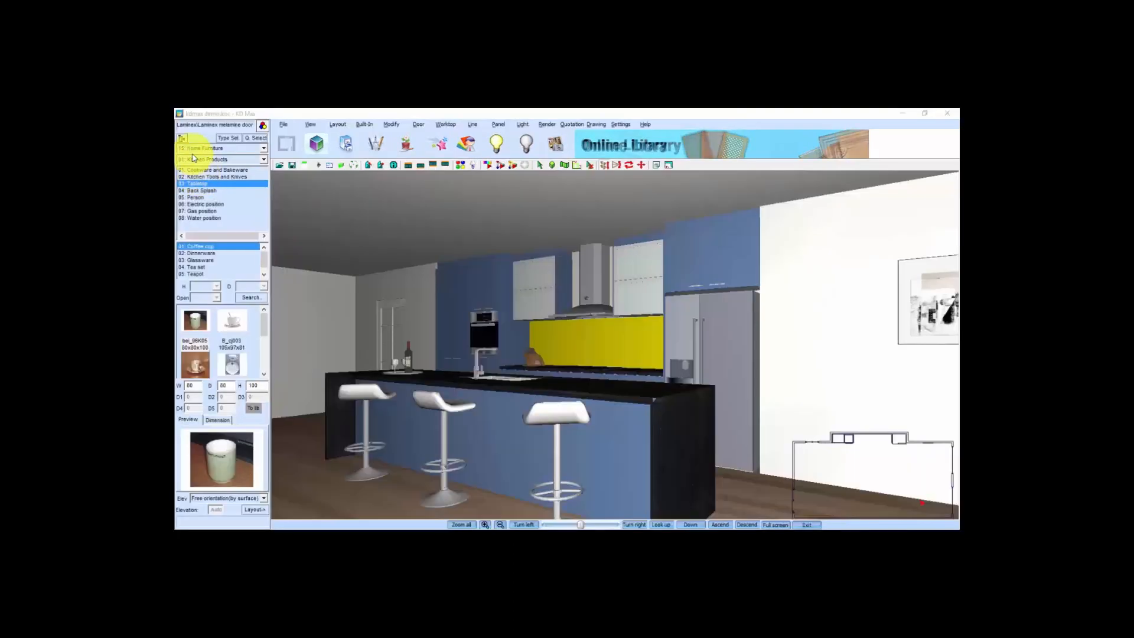
Choose the wire dish rack filled with plates from the kitchen products in the product library
{"action": "left_click", "coordinate": [230, 139]}
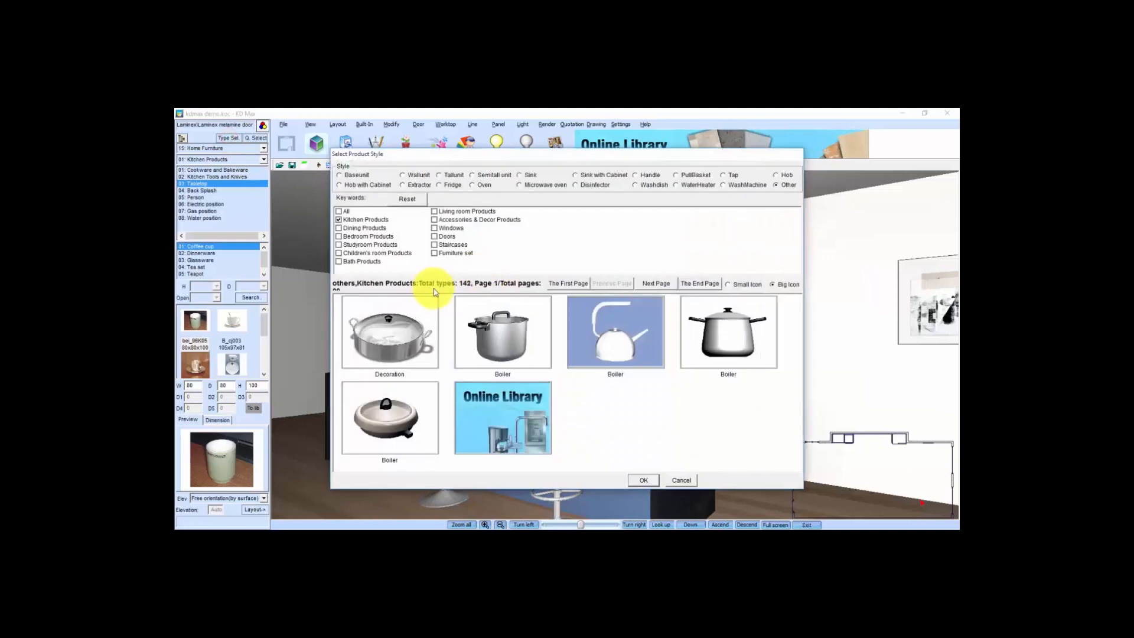
{"action": "left_click", "coordinate": [652, 285]}
{"action": "left_click", "coordinate": [652, 285]}
{"action": "left_click", "coordinate": [653, 285]}
{"action": "left_click", "coordinate": [652, 285]}
{"action": "left_click", "coordinate": [652, 285]}
{"action": "left_click", "coordinate": [652, 285]}
{"action": "left_click", "coordinate": [652, 285]}
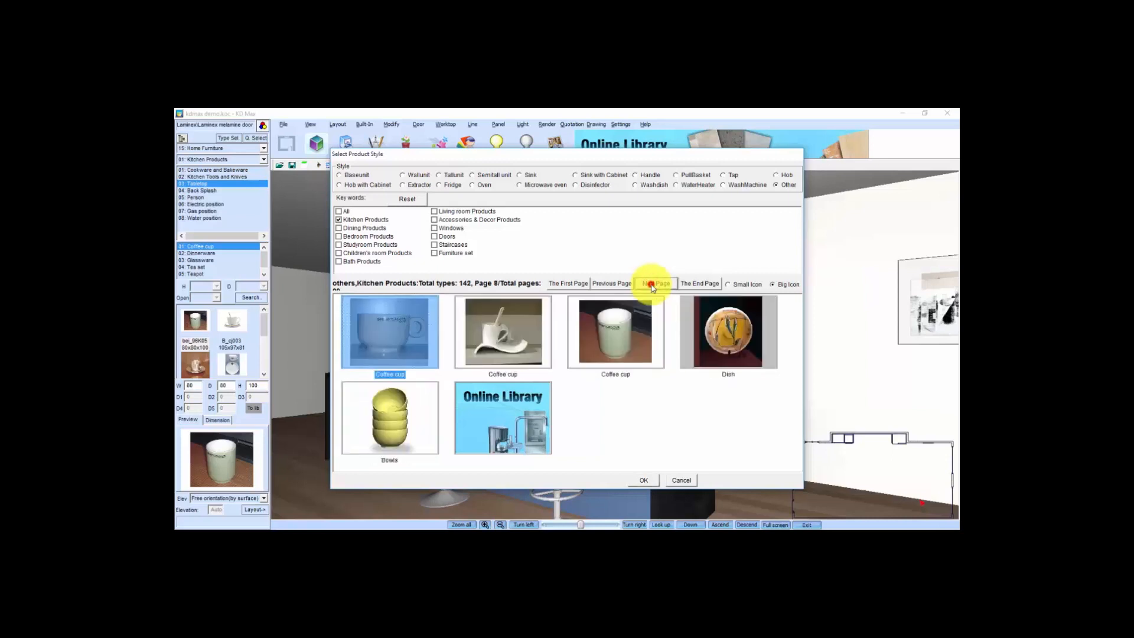
{"action": "left_click", "coordinate": [652, 285]}
{"action": "left_click", "coordinate": [652, 285]}
{"action": "left_click", "coordinate": [652, 285]}
{"action": "left_click", "coordinate": [652, 284]}
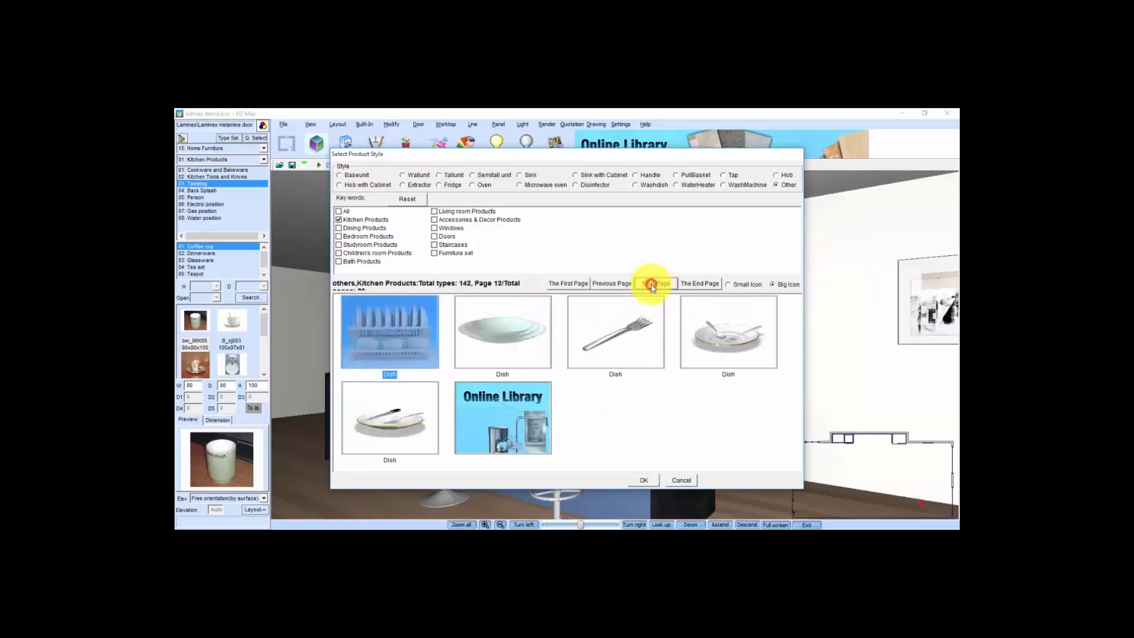
{"action": "left_click", "coordinate": [611, 284]}
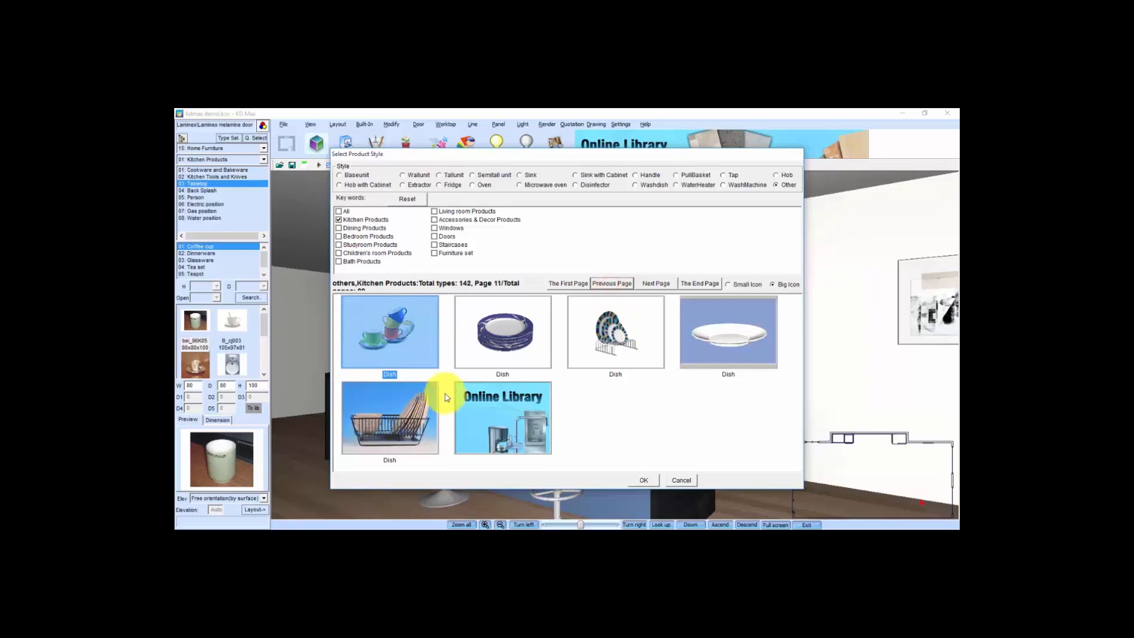
{"action": "left_click", "coordinate": [386, 432]}
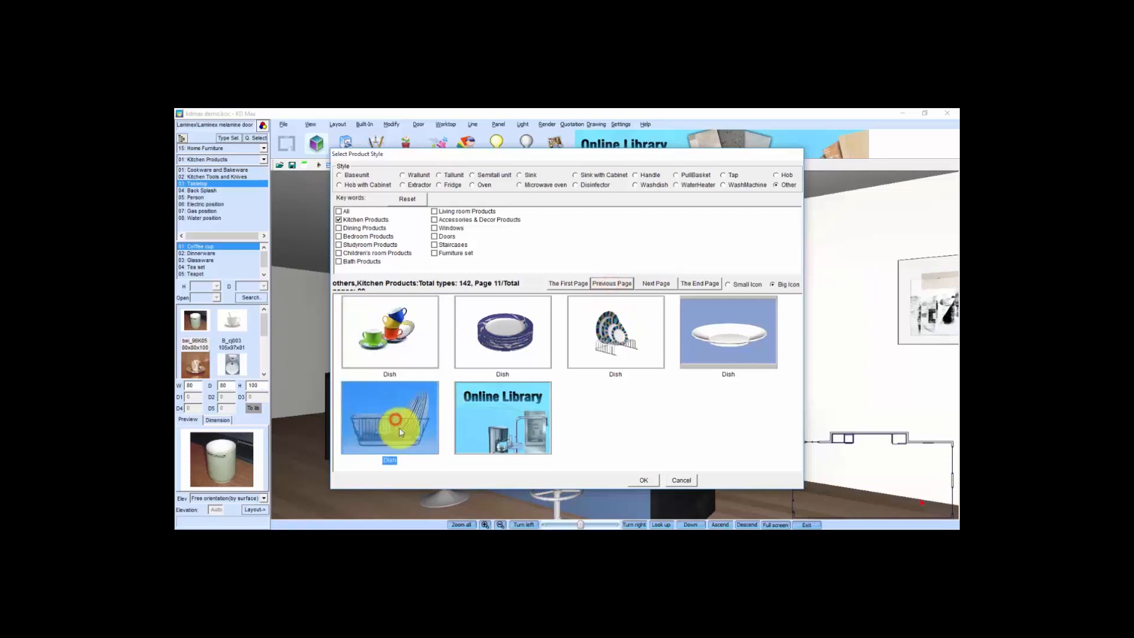
{"action": "left_click", "coordinate": [643, 480]}
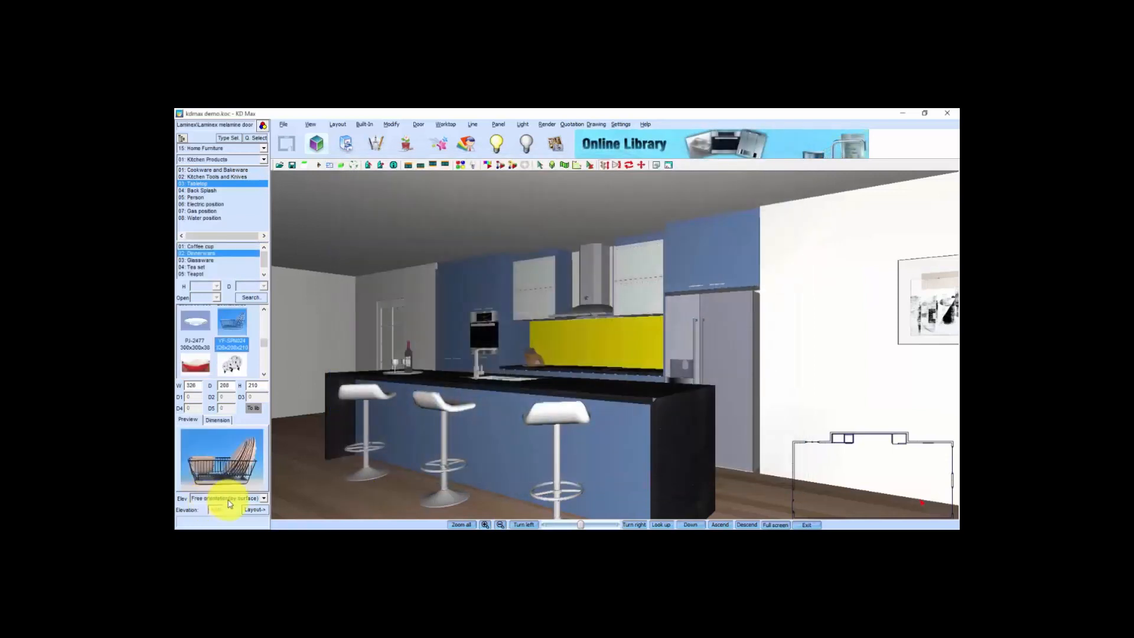
Place the dish rack on the island worktop beside the sink, on the fridge side
{"action": "left_click", "coordinate": [251, 509]}
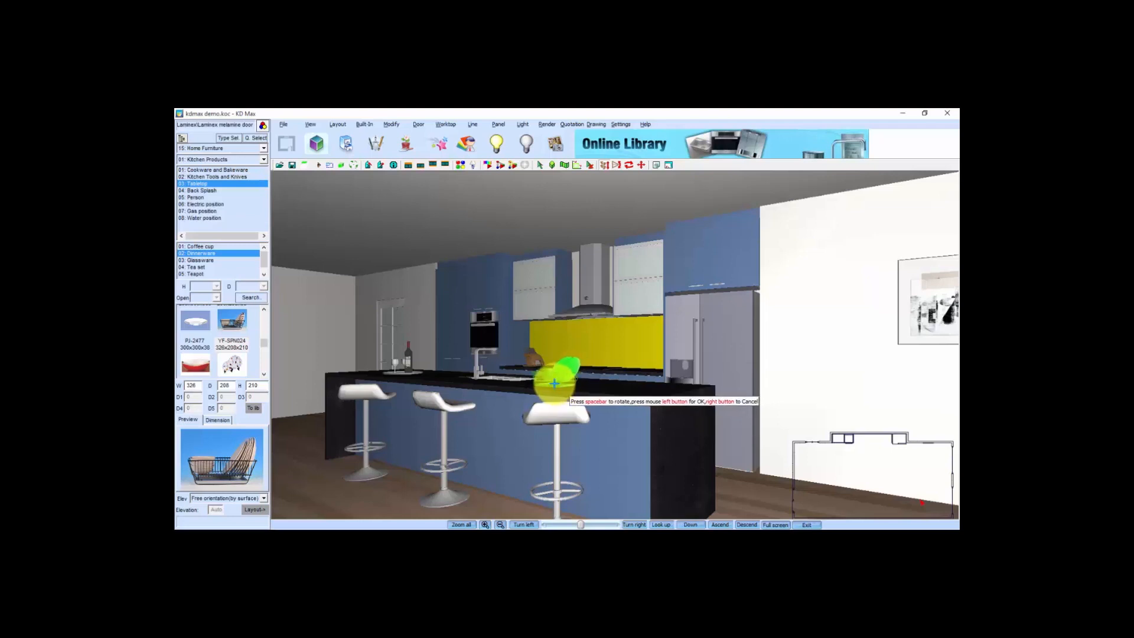
{"action": "left_click", "coordinate": [554, 385]}
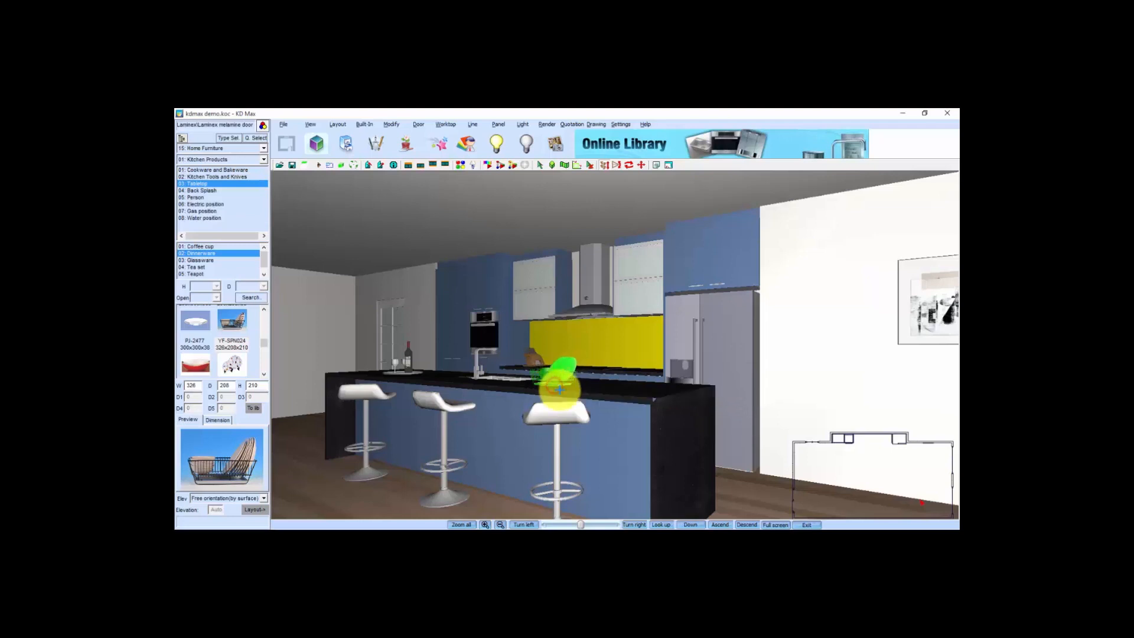
{"action": "scroll", "coordinate": [554, 423], "scroll_direction": "up", "scroll_amount": 2}
{"action": "left_click_drag", "start_coordinate": [554, 422], "coordinate": [450, 466]}
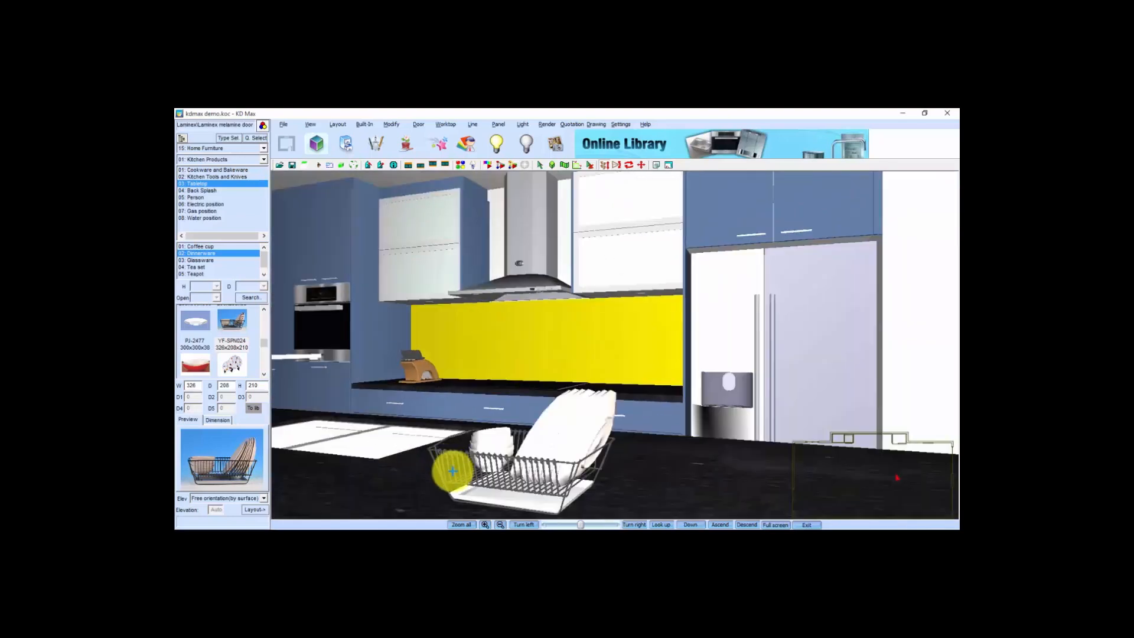
Choose the tea set with cups hung on a stand and place it on the back worktop beside the fridge
{"action": "left_click", "coordinate": [229, 139]}
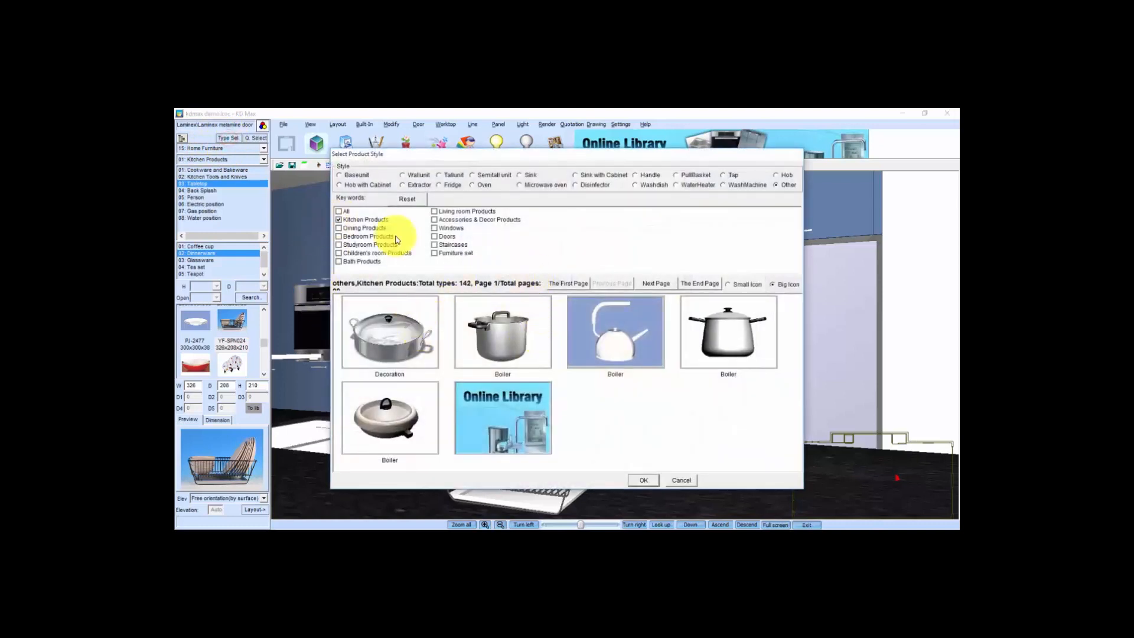
{"action": "left_click", "coordinate": [655, 284]}
{"action": "left_click", "coordinate": [656, 286]}
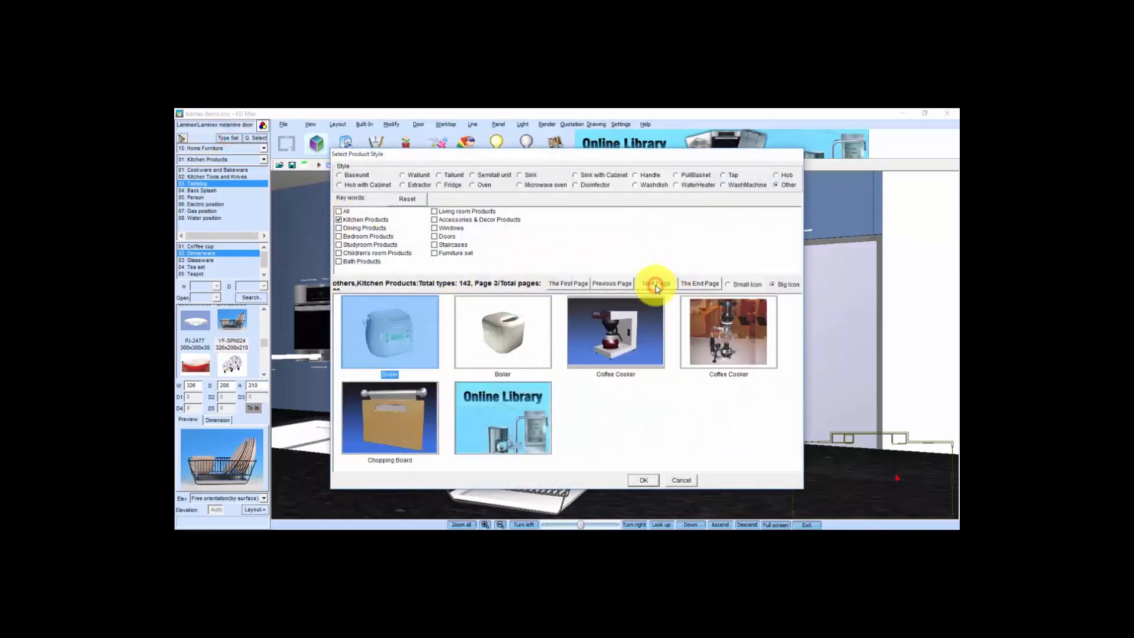
{"action": "left_click", "coordinate": [656, 284]}
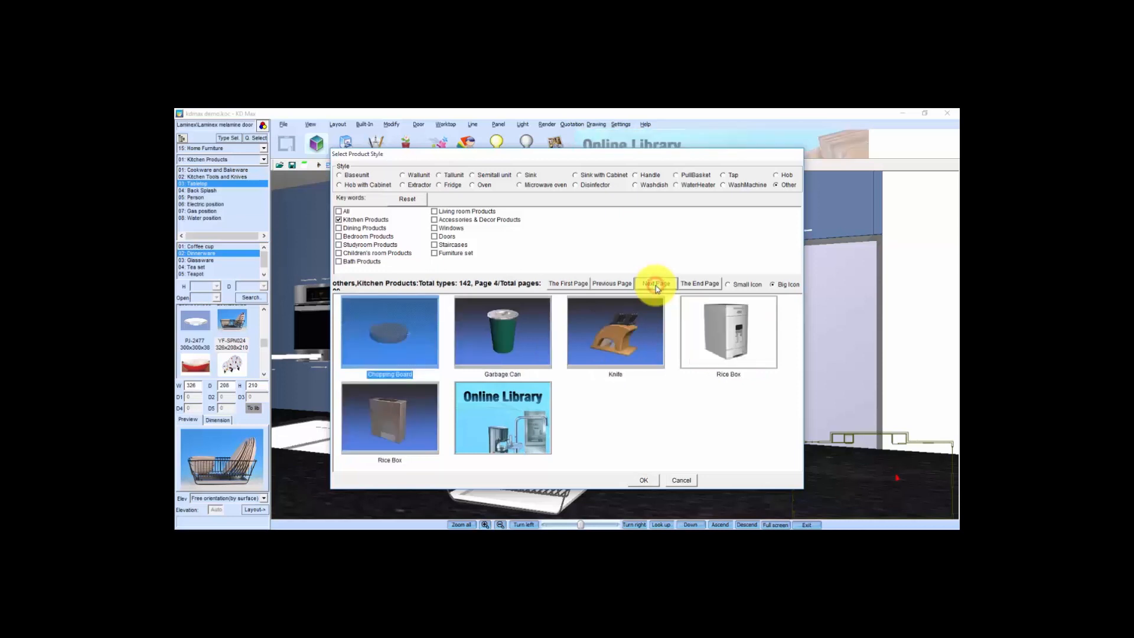
{"action": "left_click", "coordinate": [656, 285]}
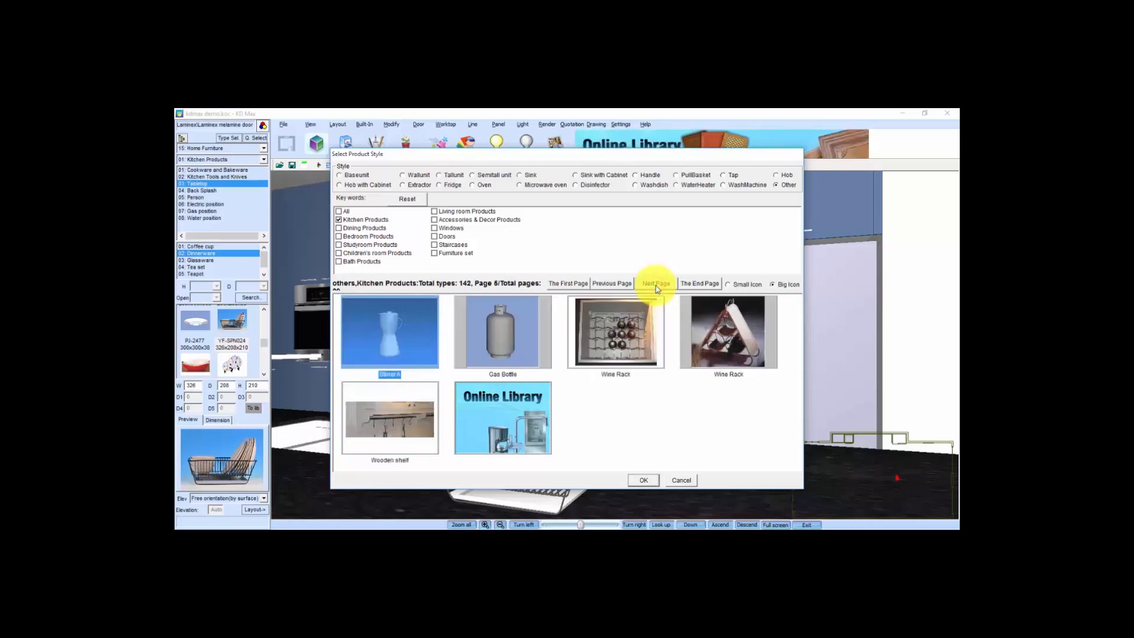
{"action": "left_click", "coordinate": [656, 285]}
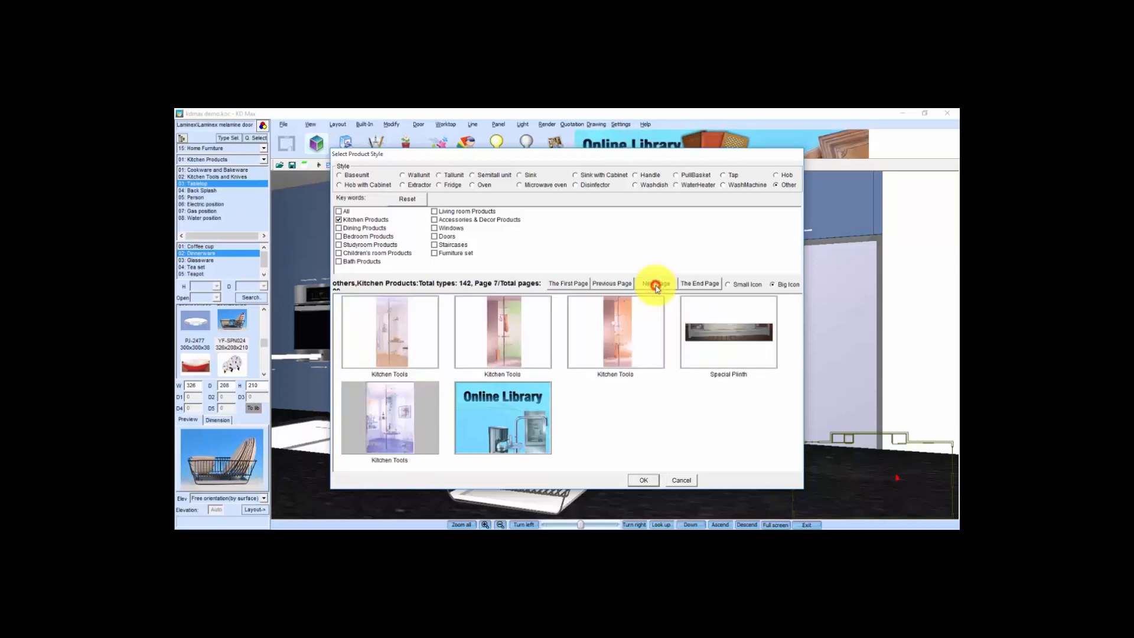
{"action": "left_click", "coordinate": [657, 284]}
{"action": "left_click", "coordinate": [656, 284]}
{"action": "left_click", "coordinate": [656, 284]}
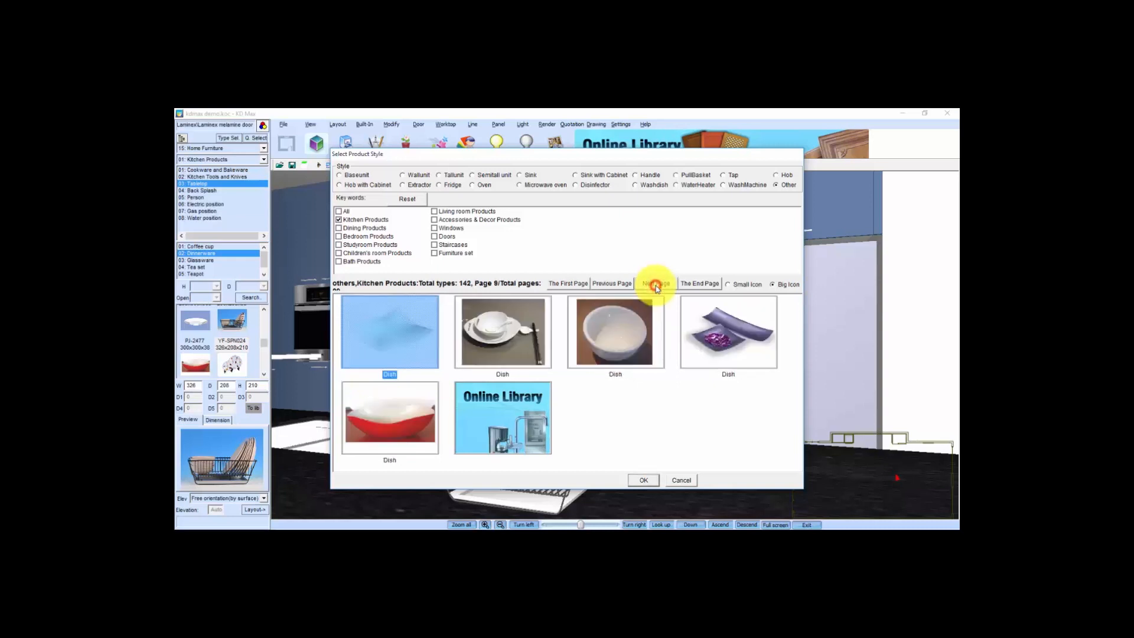
{"action": "left_click", "coordinate": [657, 284]}
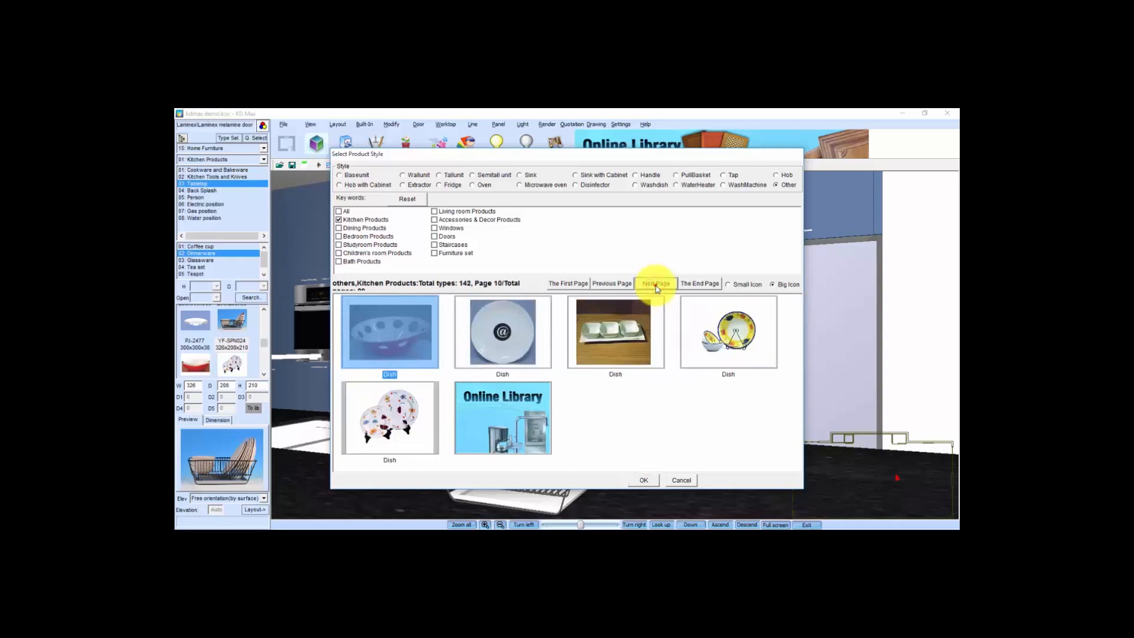
{"action": "left_click", "coordinate": [656, 285]}
{"action": "left_click", "coordinate": [656, 284]}
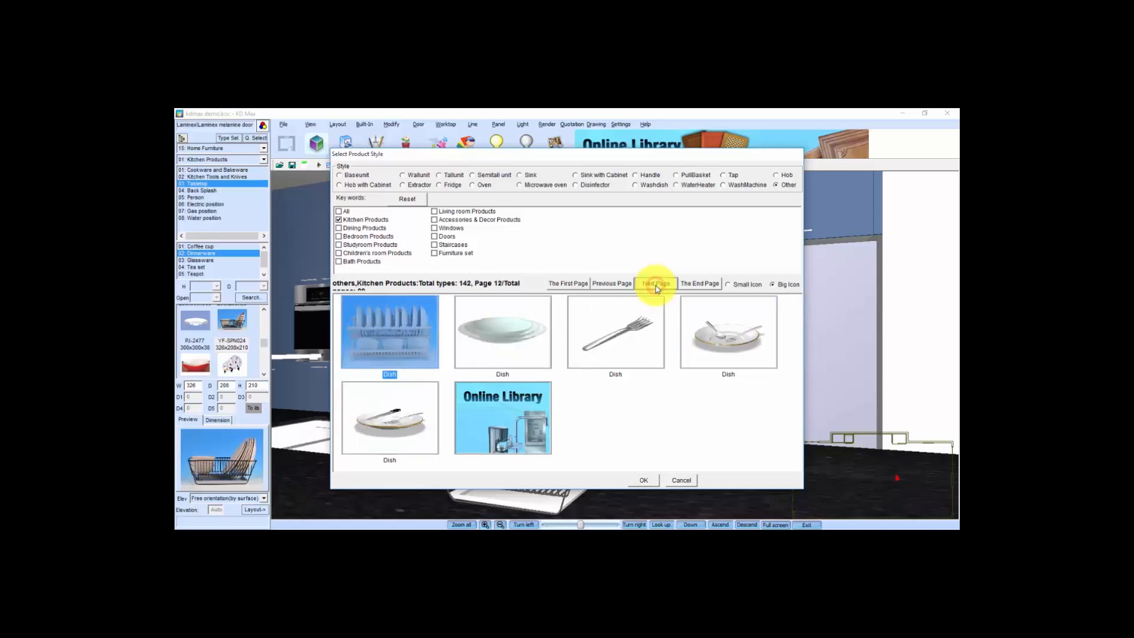
{"action": "left_click", "coordinate": [656, 284]}
{"action": "left_click", "coordinate": [656, 284]}
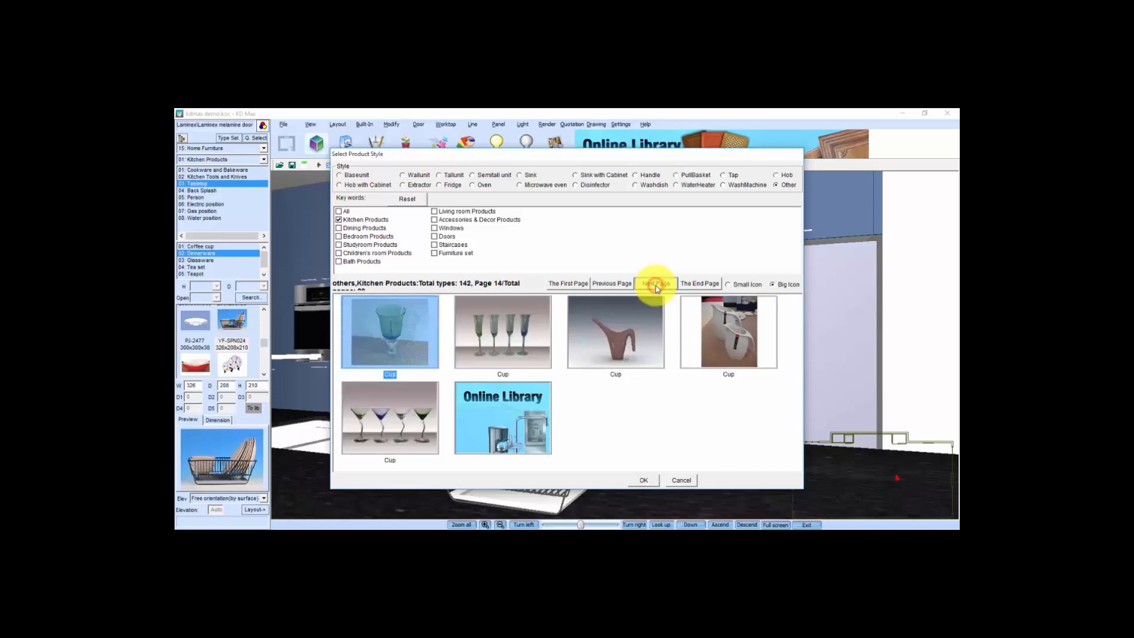
{"action": "left_click", "coordinate": [656, 285]}
{"action": "left_click", "coordinate": [656, 284]}
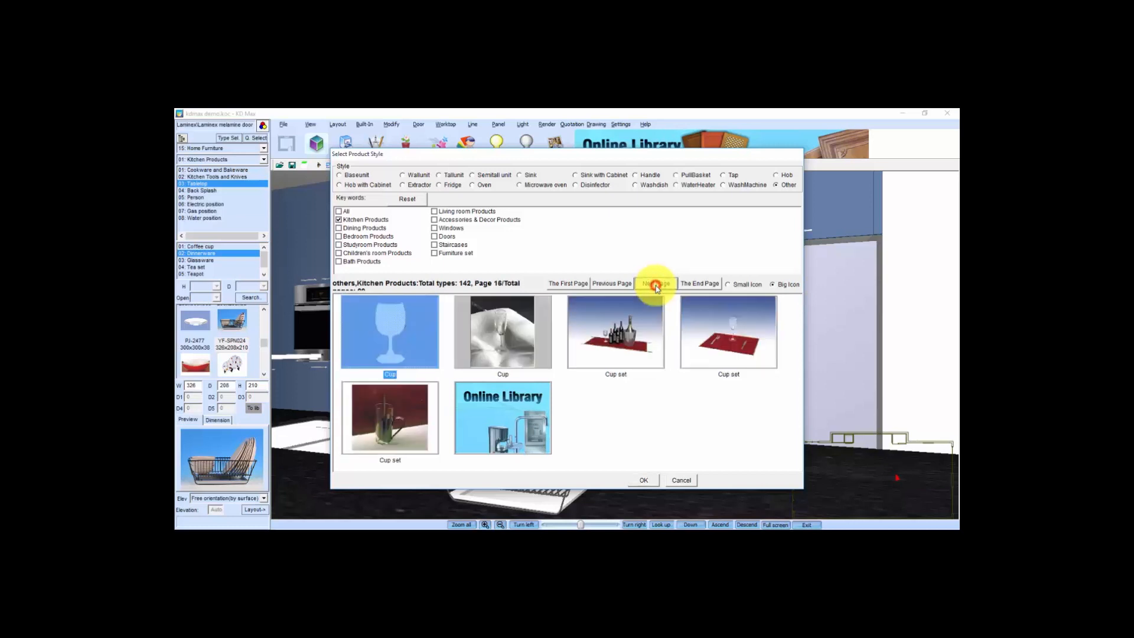
{"action": "left_click", "coordinate": [656, 284]}
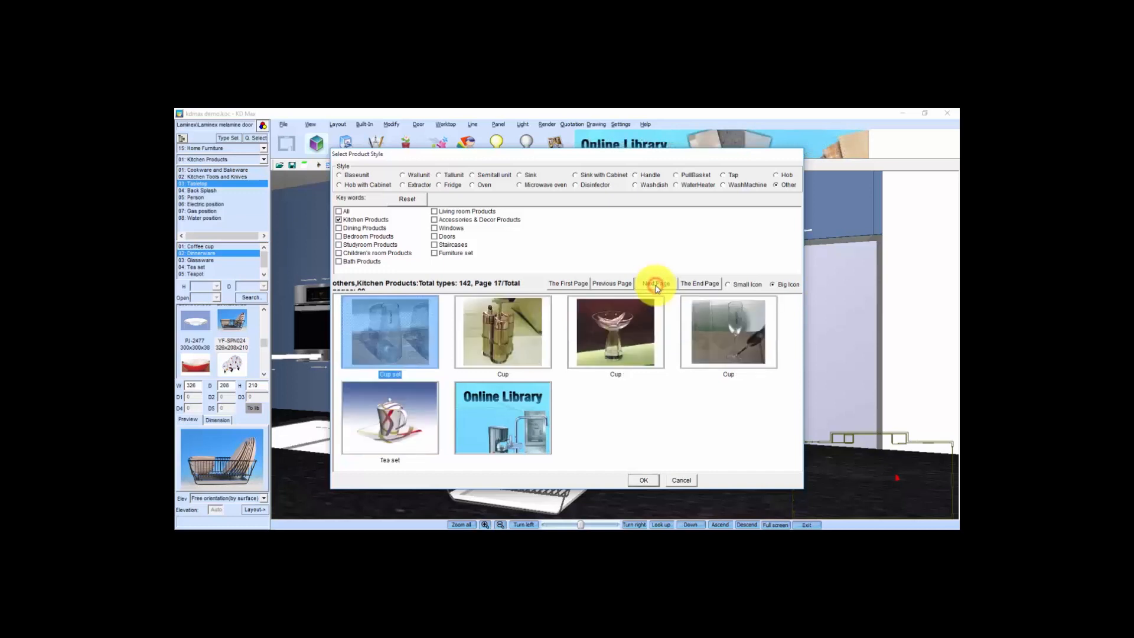
{"action": "left_click", "coordinate": [657, 284]}
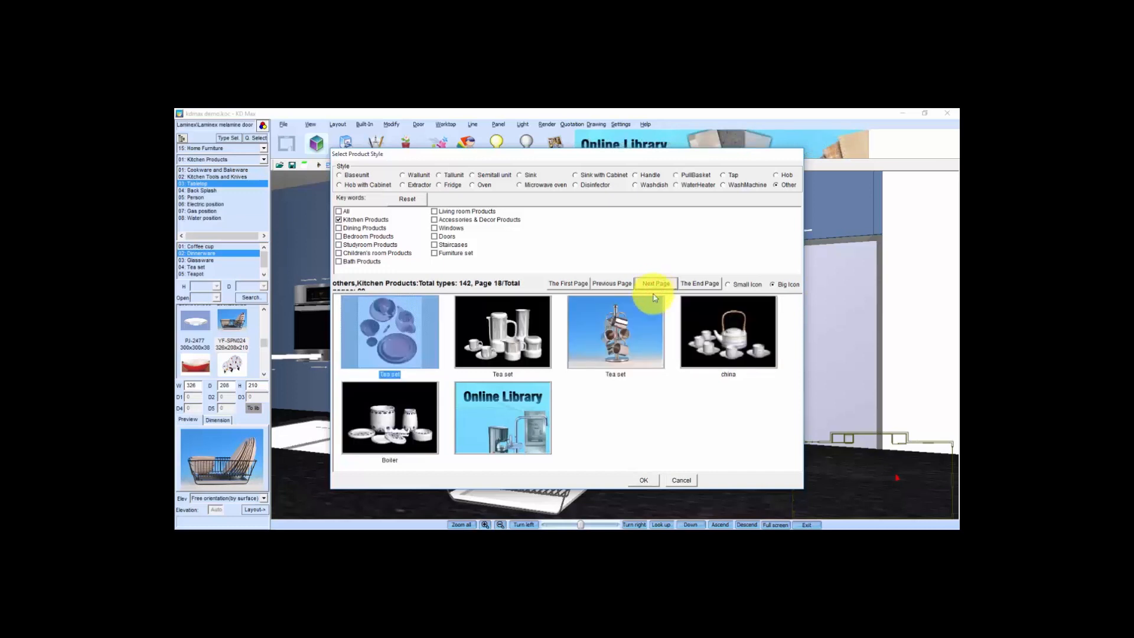
{"action": "left_click", "coordinate": [614, 339]}
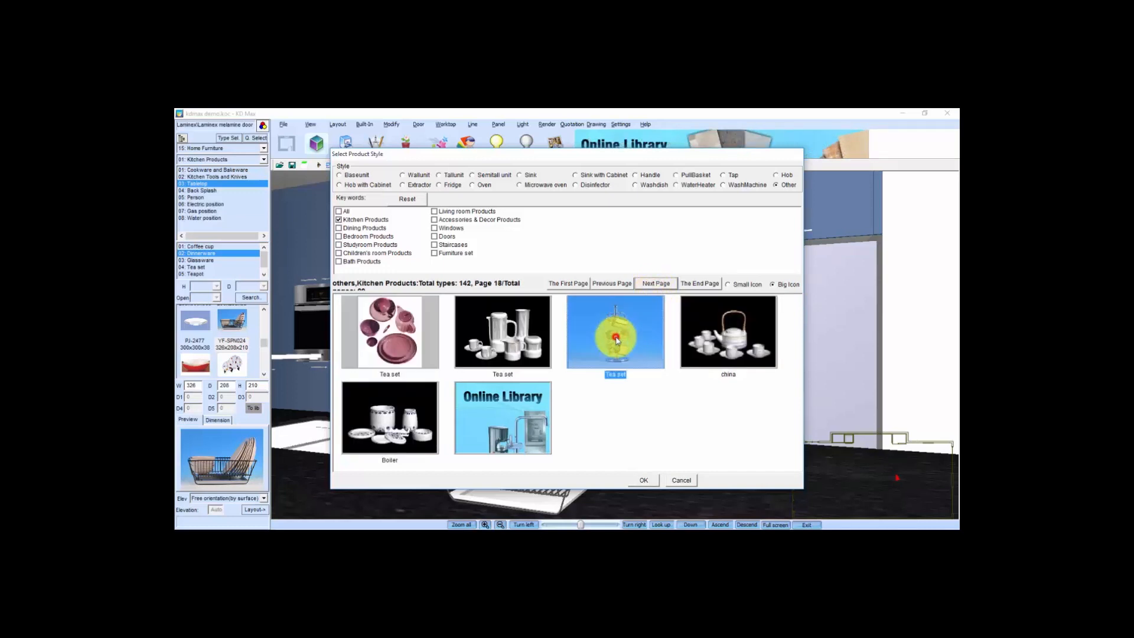
{"action": "left_click", "coordinate": [646, 479]}
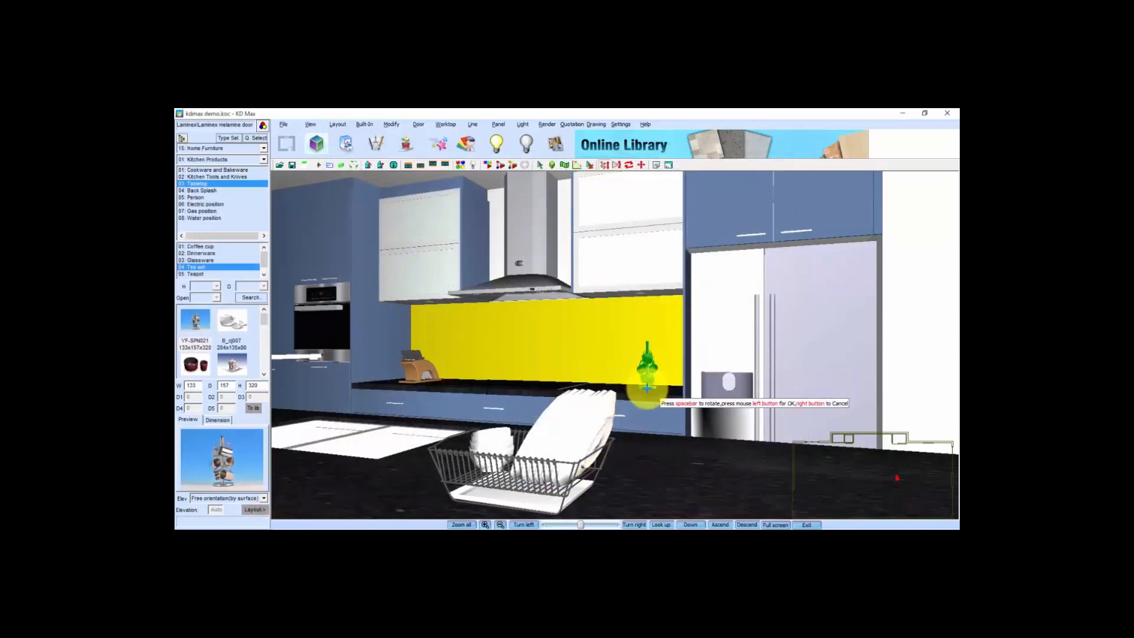
{"action": "left_click", "coordinate": [647, 388]}
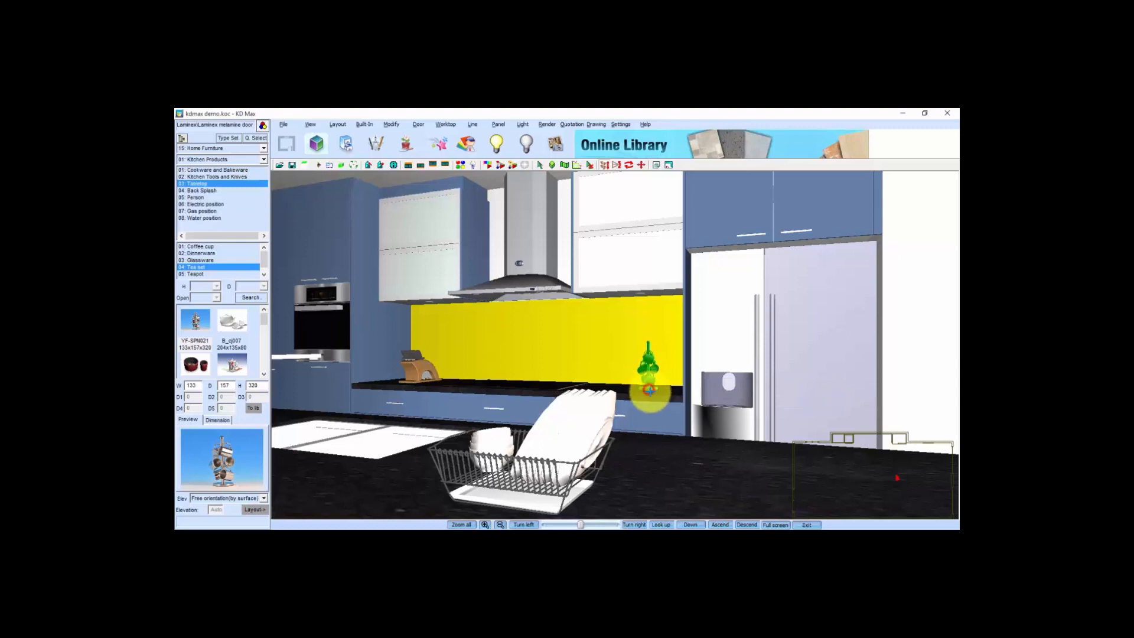
Face the empty floor area by the glazed doors and filter the product library to Dining Products instead of Kitchen Products
{"action": "scroll", "coordinate": [643, 402], "scroll_direction": "down", "scroll_amount": 2}
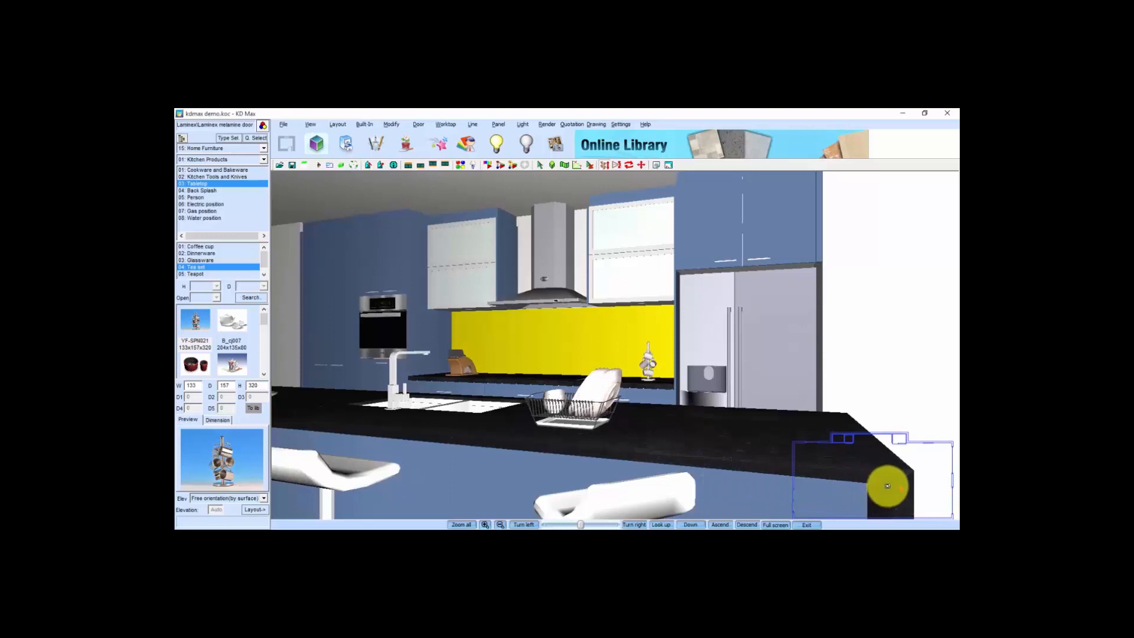
{"action": "left_click_drag", "start_coordinate": [901, 496], "coordinate": [861, 488]}
{"action": "scroll", "coordinate": [691, 451], "scroll_direction": "up", "scroll_amount": 4}
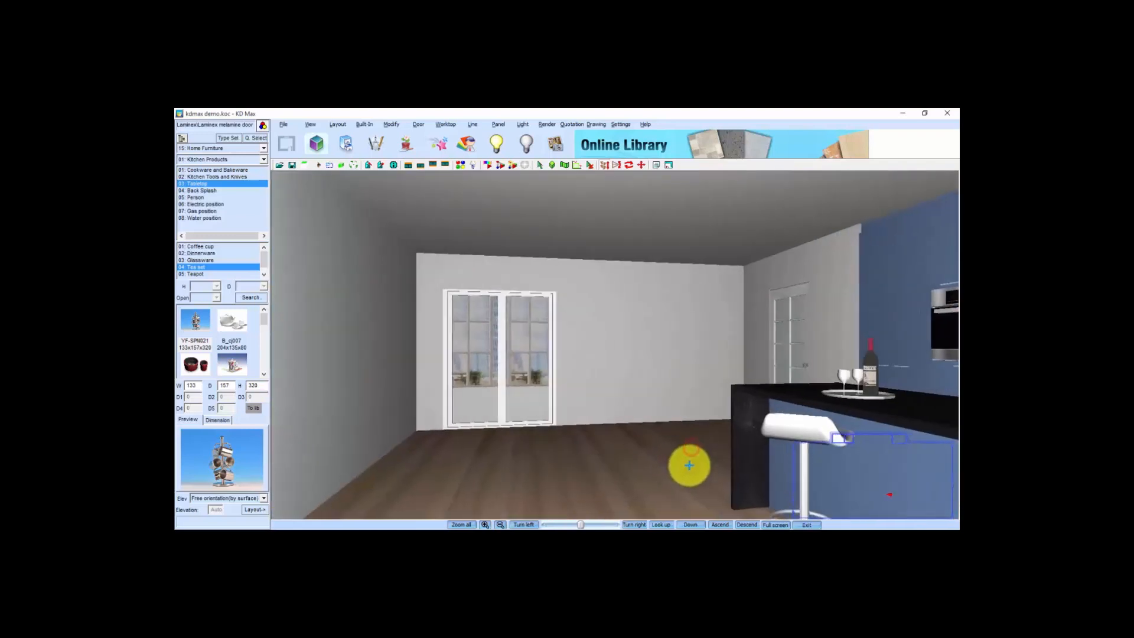
{"action": "scroll", "coordinate": [688, 476], "scroll_direction": "down", "scroll_amount": 3}
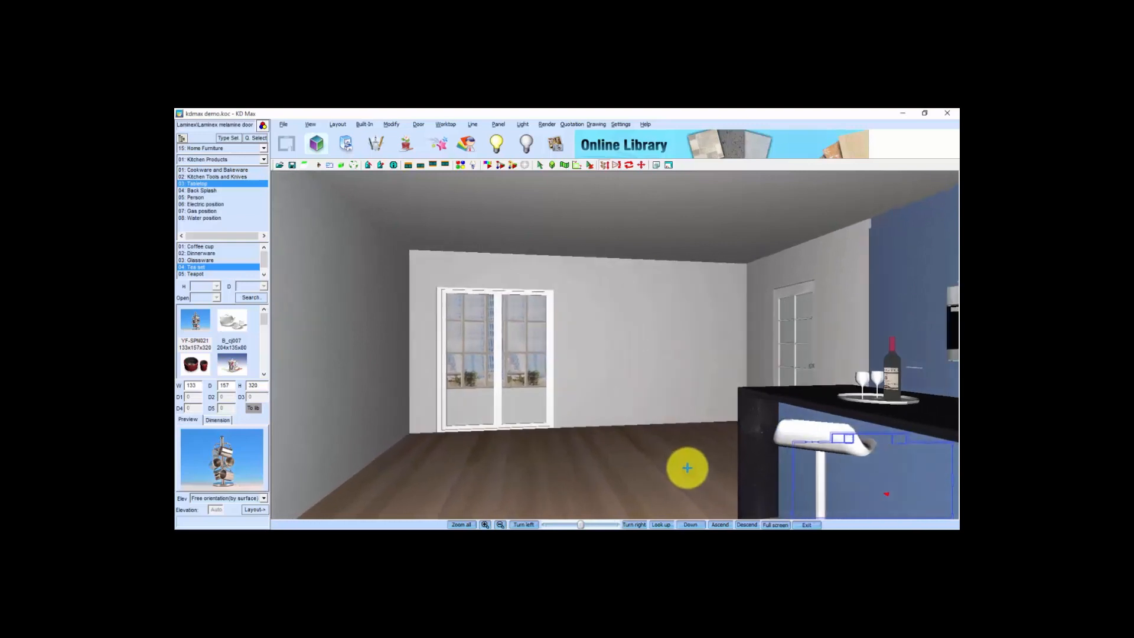
{"action": "left_click", "coordinate": [224, 140]}
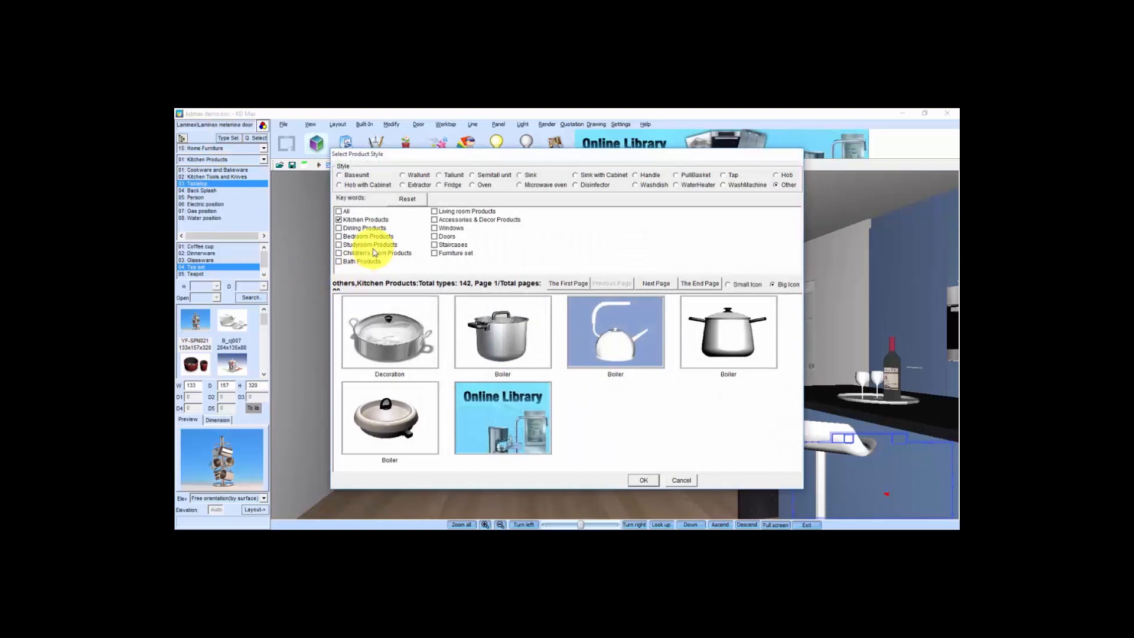
{"action": "left_click", "coordinate": [339, 228]}
{"action": "left_click", "coordinate": [339, 220]}
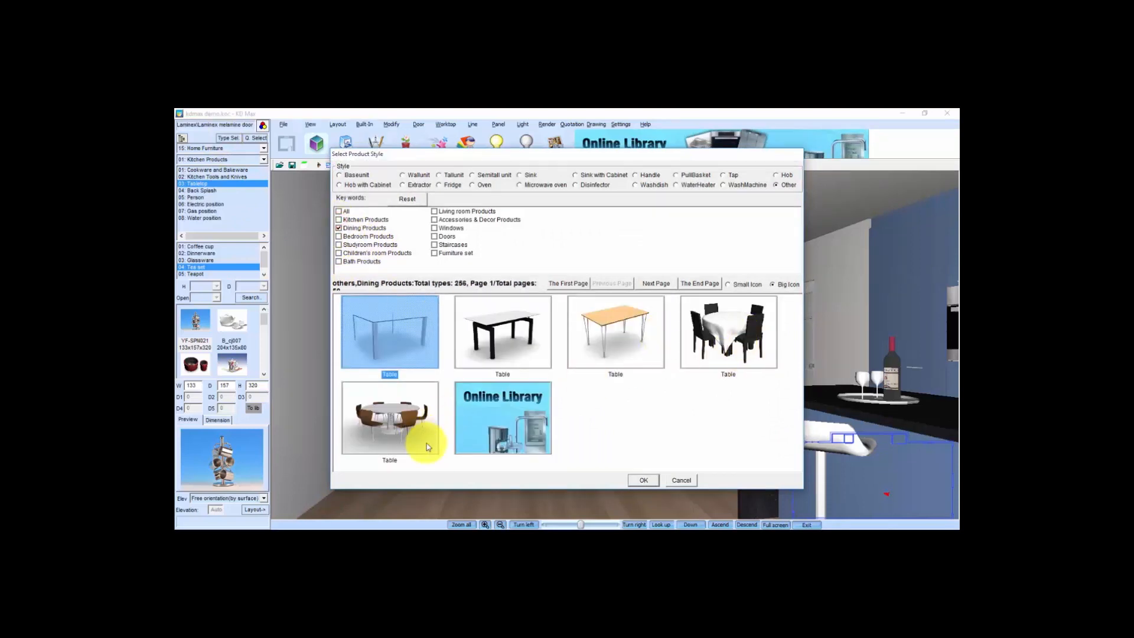
Browse the pages of dining products to compare the available tables and chairs
{"action": "left_click", "coordinate": [657, 284]}
{"action": "left_click", "coordinate": [658, 283]}
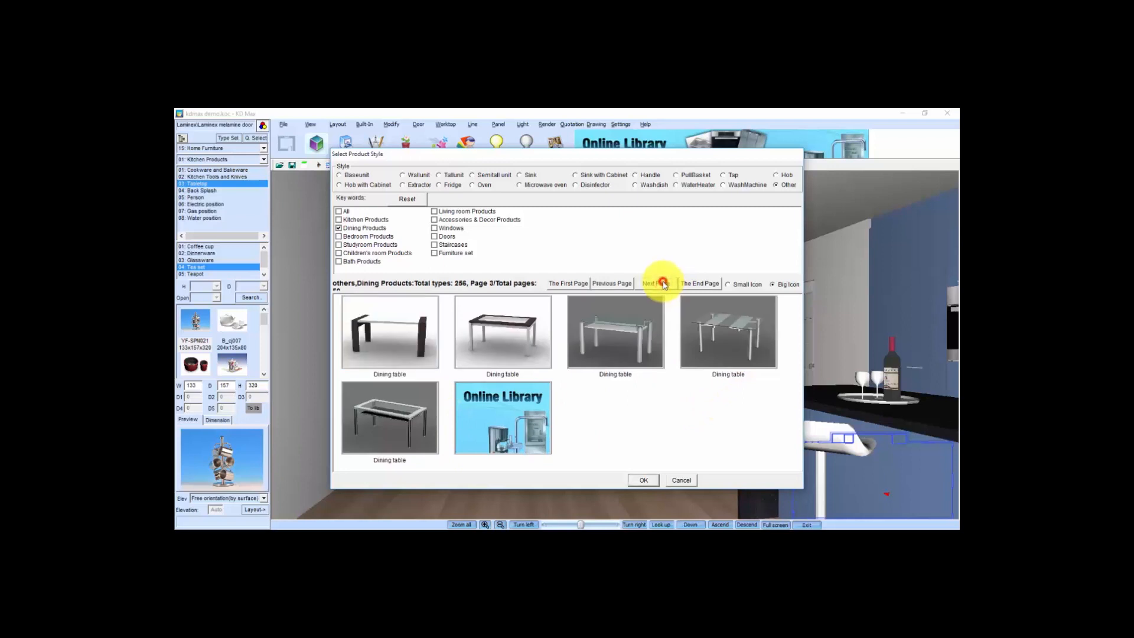
{"action": "left_click", "coordinate": [662, 284]}
{"action": "left_click", "coordinate": [662, 284]}
{"action": "left_click", "coordinate": [663, 284]}
{"action": "left_click", "coordinate": [663, 284]}
{"action": "left_click", "coordinate": [663, 284]}
{"action": "left_click", "coordinate": [663, 284]}
{"action": "left_click", "coordinate": [663, 284]}
{"action": "left_click", "coordinate": [663, 284]}
{"action": "left_click", "coordinate": [613, 284]}
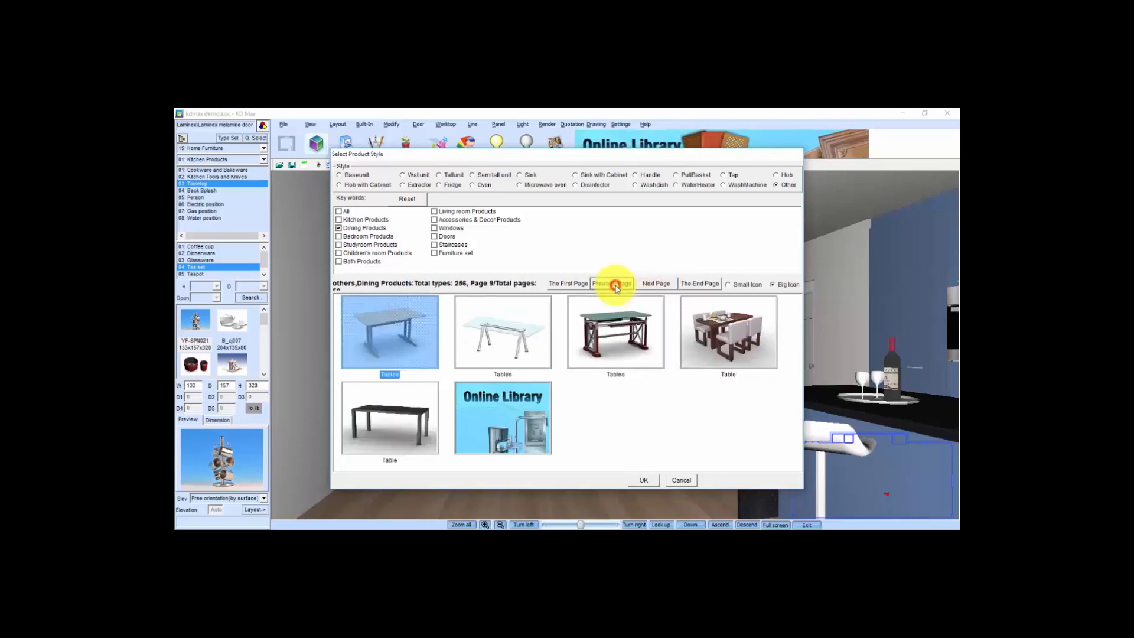
{"action": "left_click", "coordinate": [658, 284]}
{"action": "left_click", "coordinate": [661, 284]}
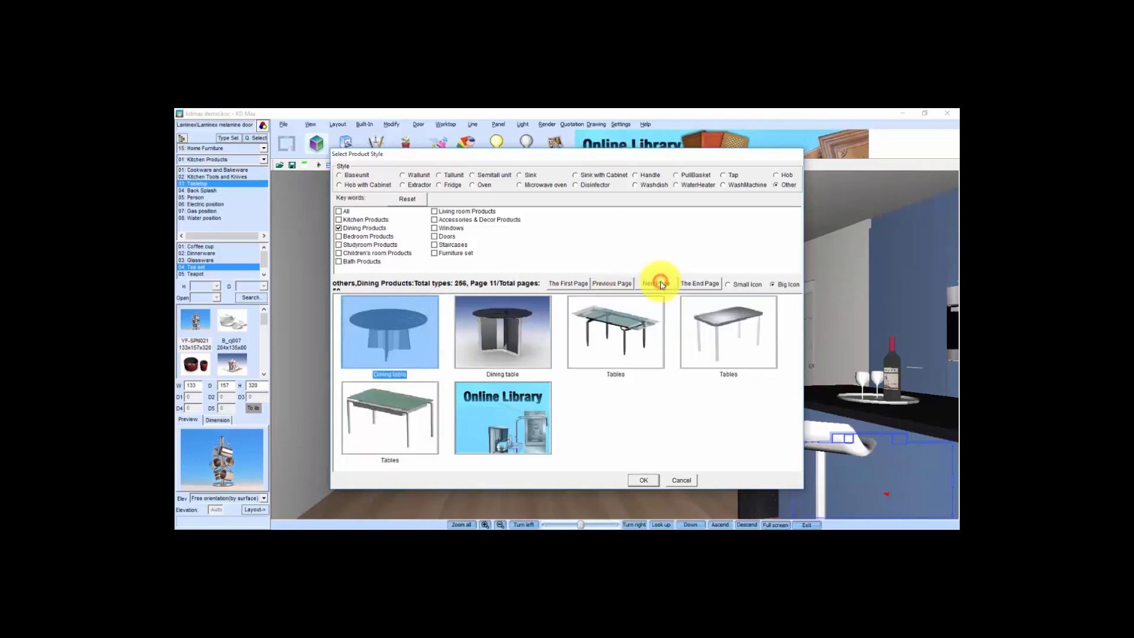
{"action": "left_click", "coordinate": [661, 285]}
{"action": "left_click", "coordinate": [661, 285]}
{"action": "left_click", "coordinate": [662, 286]}
{"action": "left_click", "coordinate": [662, 285]}
{"action": "left_click", "coordinate": [662, 286]}
{"action": "left_click", "coordinate": [661, 285]}
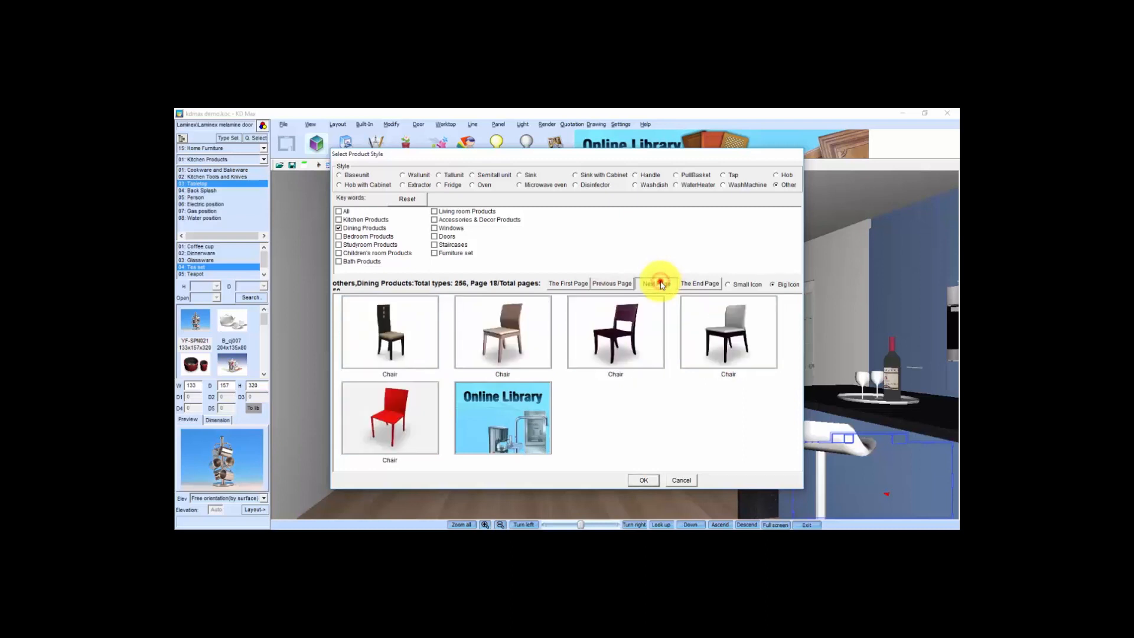
Return to the start of the dining products and choose the cloth-covered table with black chairs
{"action": "left_click", "coordinate": [564, 286]}
{"action": "left_click", "coordinate": [718, 337]}
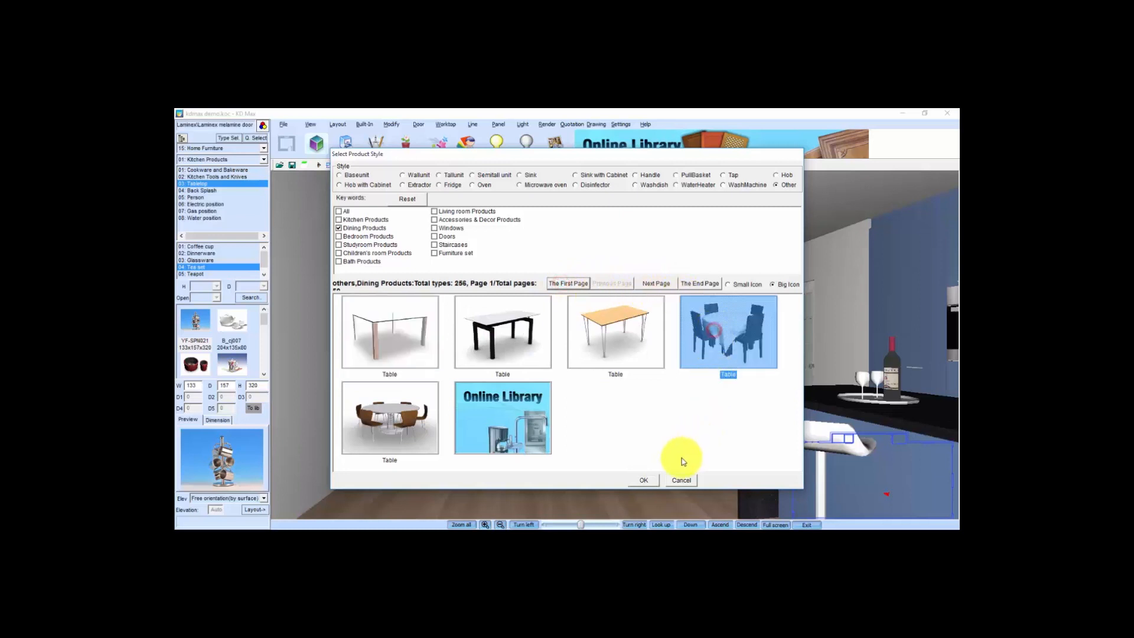
{"action": "left_click", "coordinate": [644, 481]}
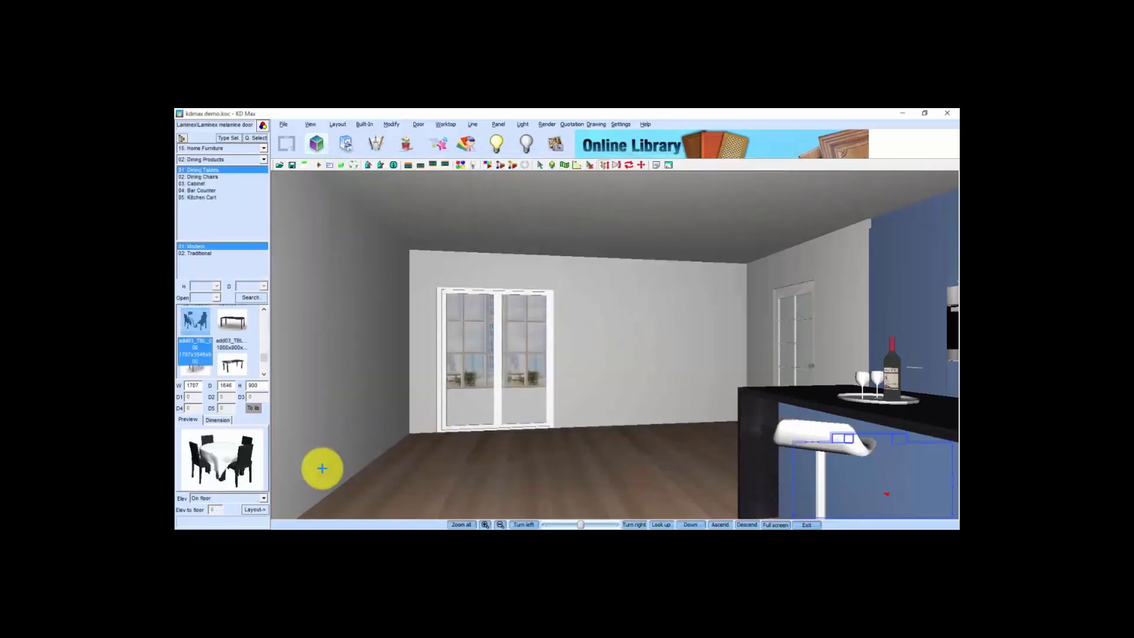
Place the cloth-covered dining table set on the floor in front of the glazed doors
{"action": "left_click", "coordinate": [255, 511]}
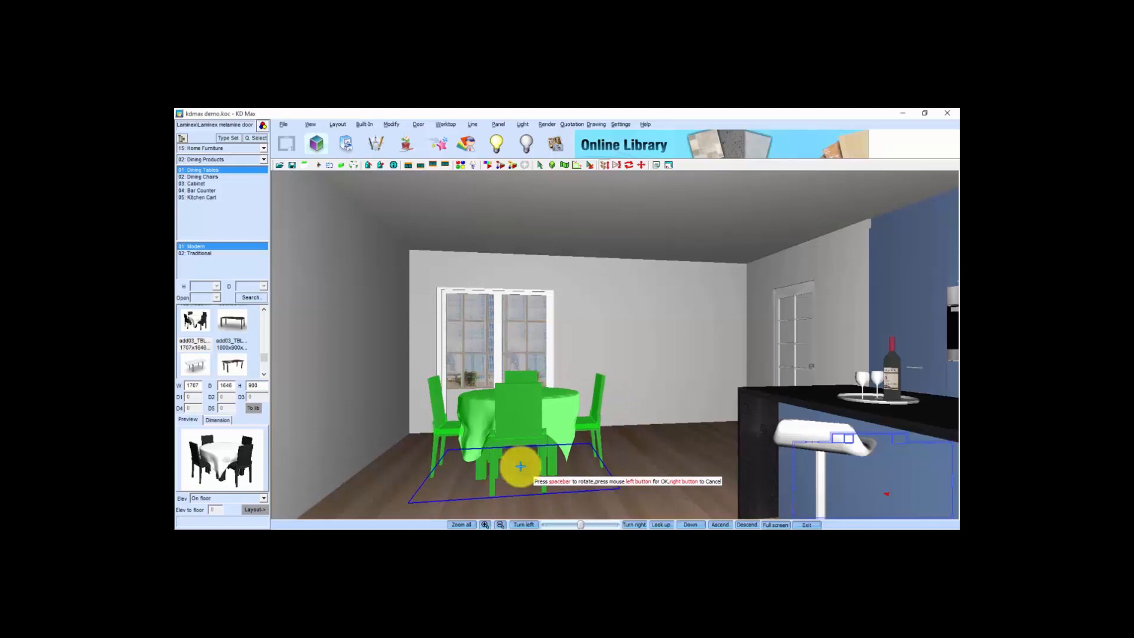
{"action": "left_click", "coordinate": [520, 466]}
Frame the kitchen and island with its three stools, and start the lighting calculation for the scene
{"action": "left_click_drag", "start_coordinate": [566, 456], "coordinate": [489, 388]}
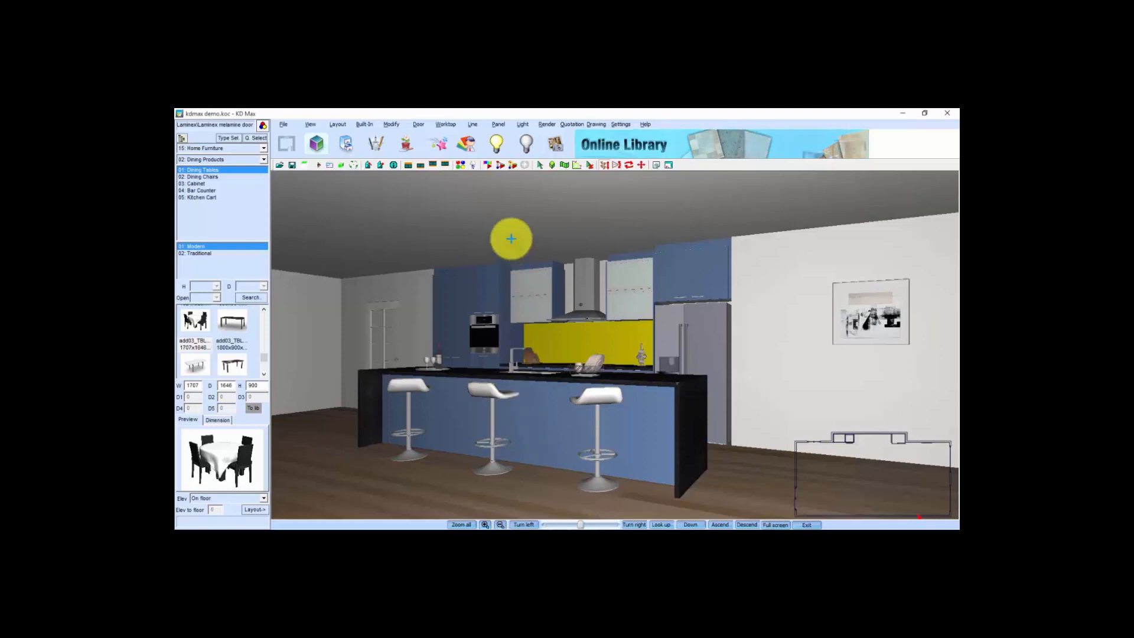
{"action": "left_click", "coordinate": [496, 144]}
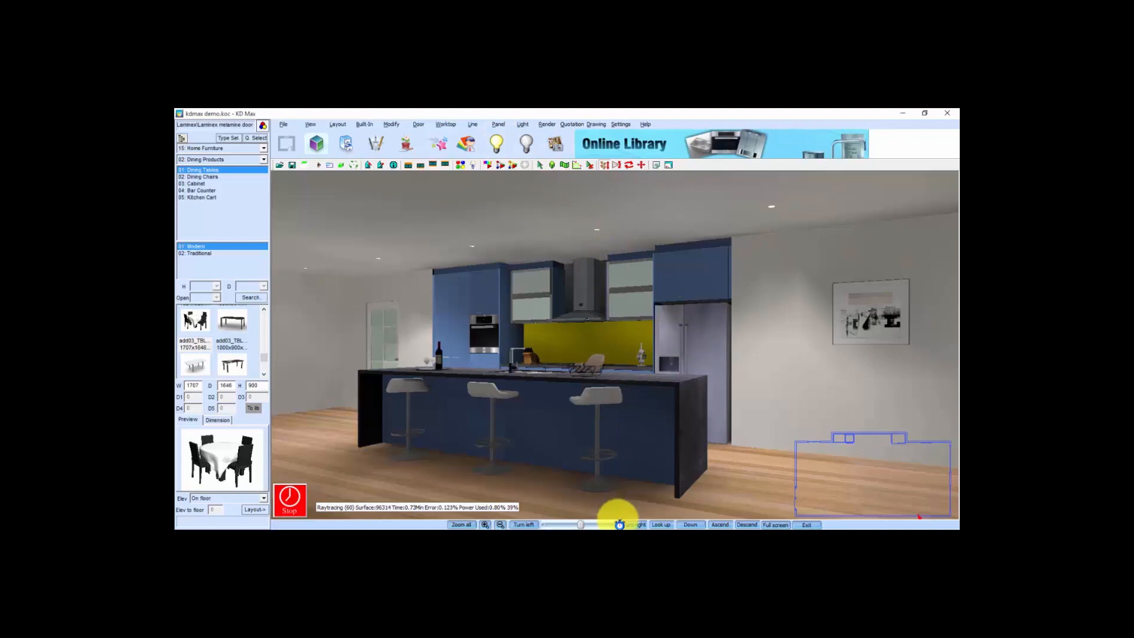
{"action": "mouse_move", "coordinate": [650, 529]}
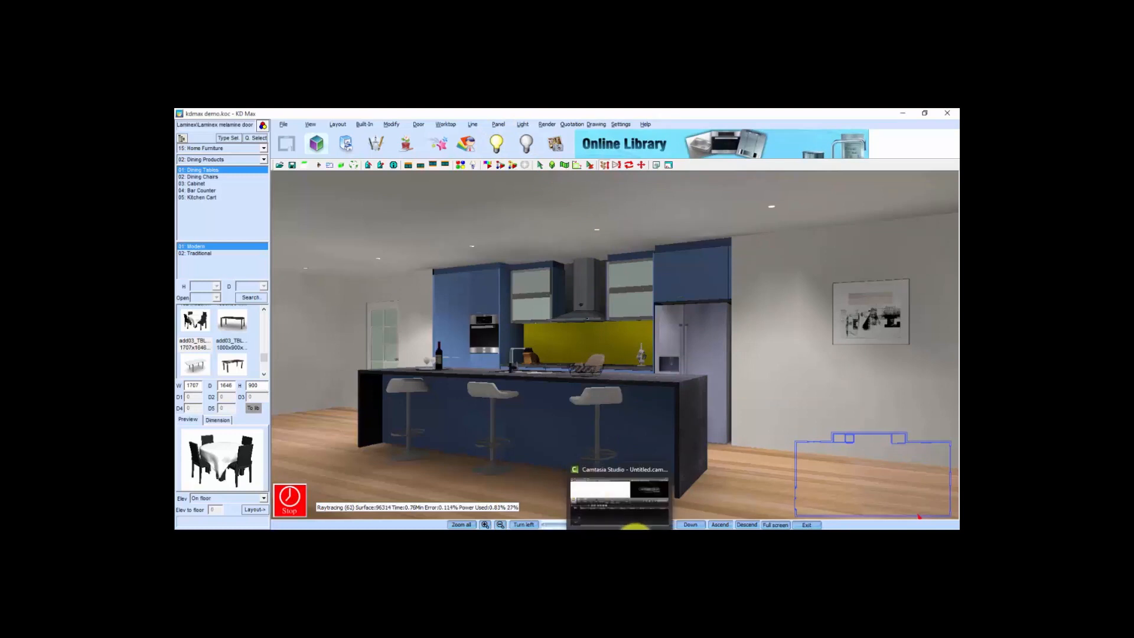
{"action": "left_click", "coordinate": [650, 514]}
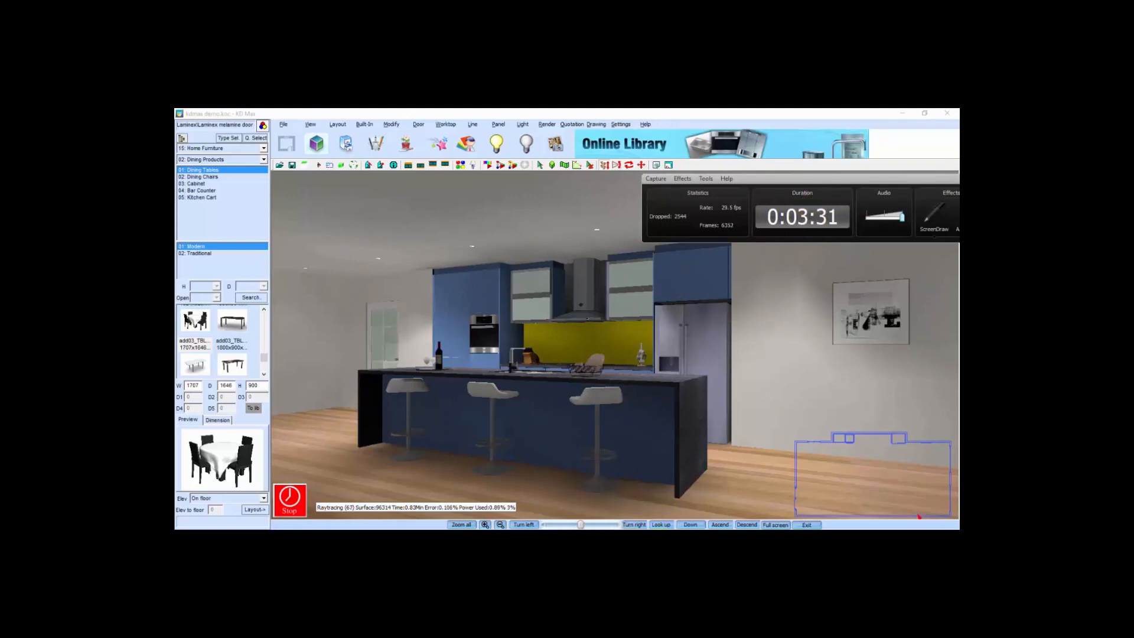
{"action": "left_click", "coordinate": [635, 524]}
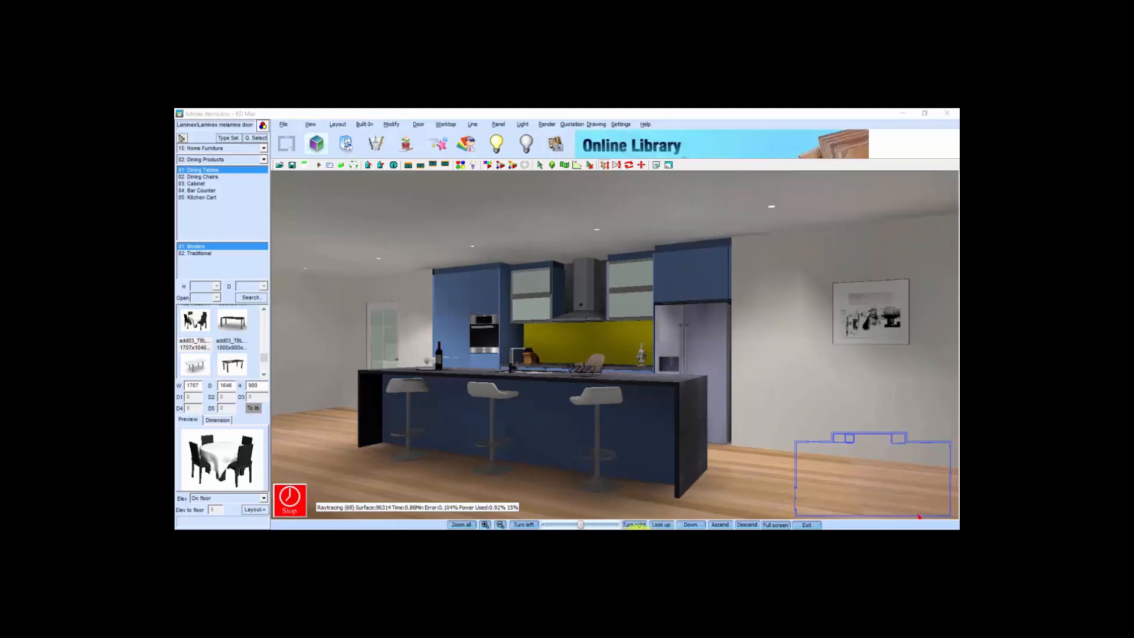
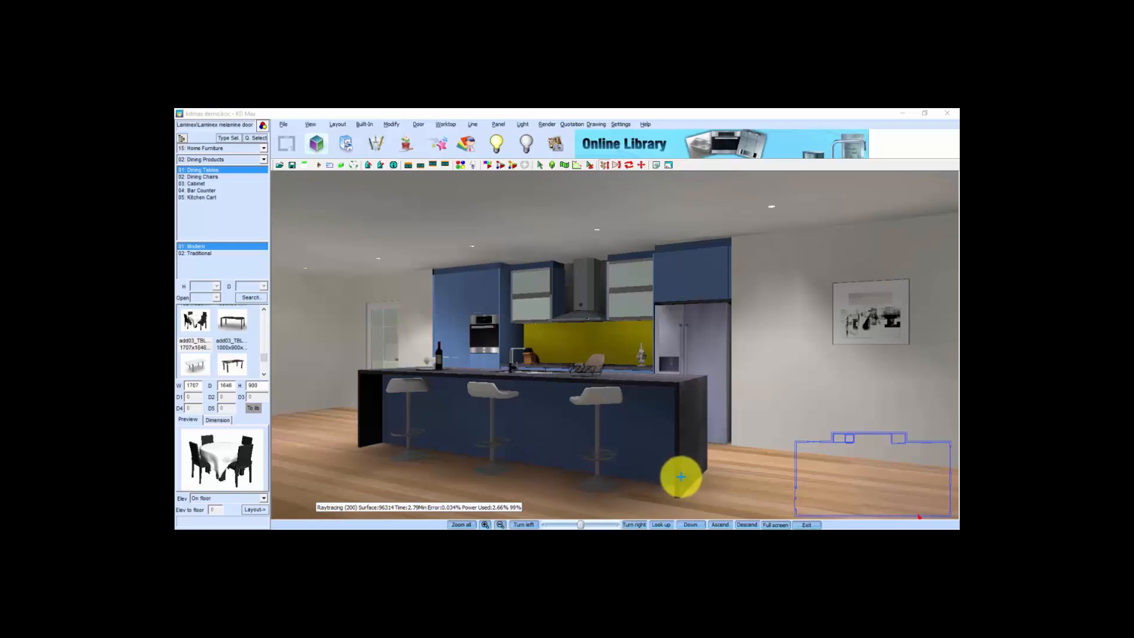
Render the kitchen seen from behind the dining table with the high quality effect and save it as a JPG image in New folder (2)
{"action": "left_click_drag", "start_coordinate": [807, 505], "coordinate": [844, 467]}
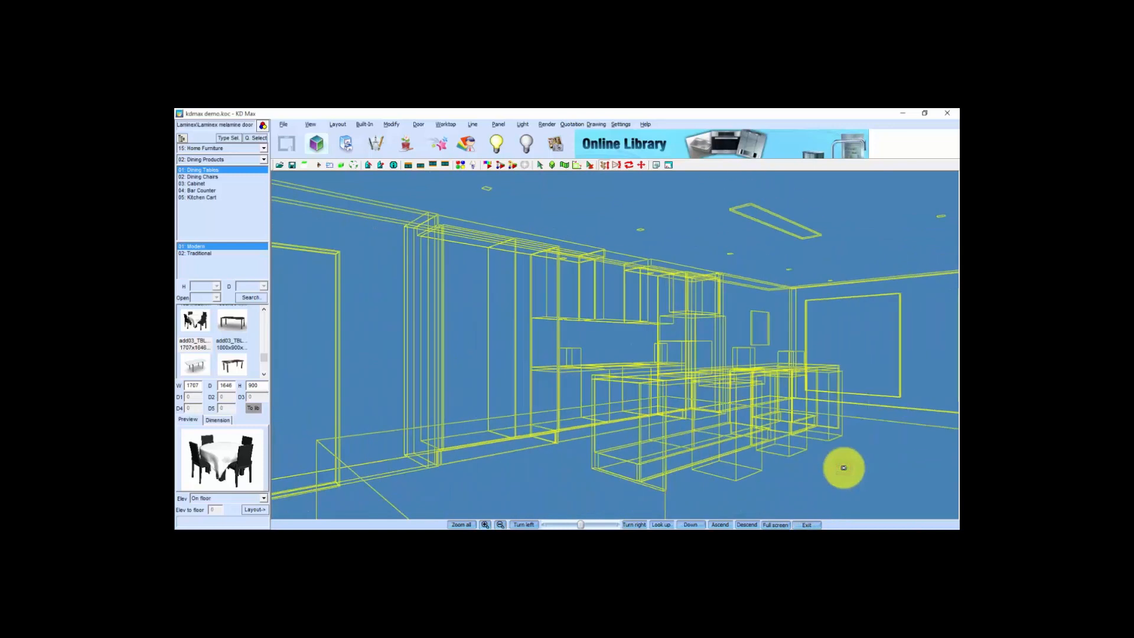
{"action": "left_click_drag", "start_coordinate": [580, 420], "coordinate": [560, 442]}
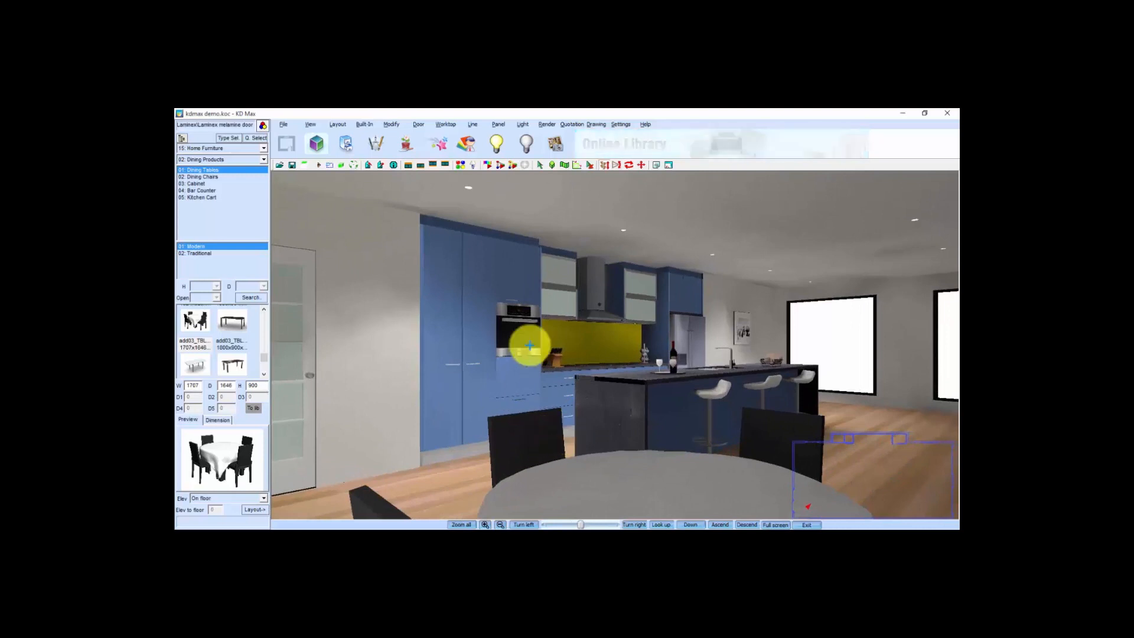
{"action": "left_click", "coordinate": [555, 147]}
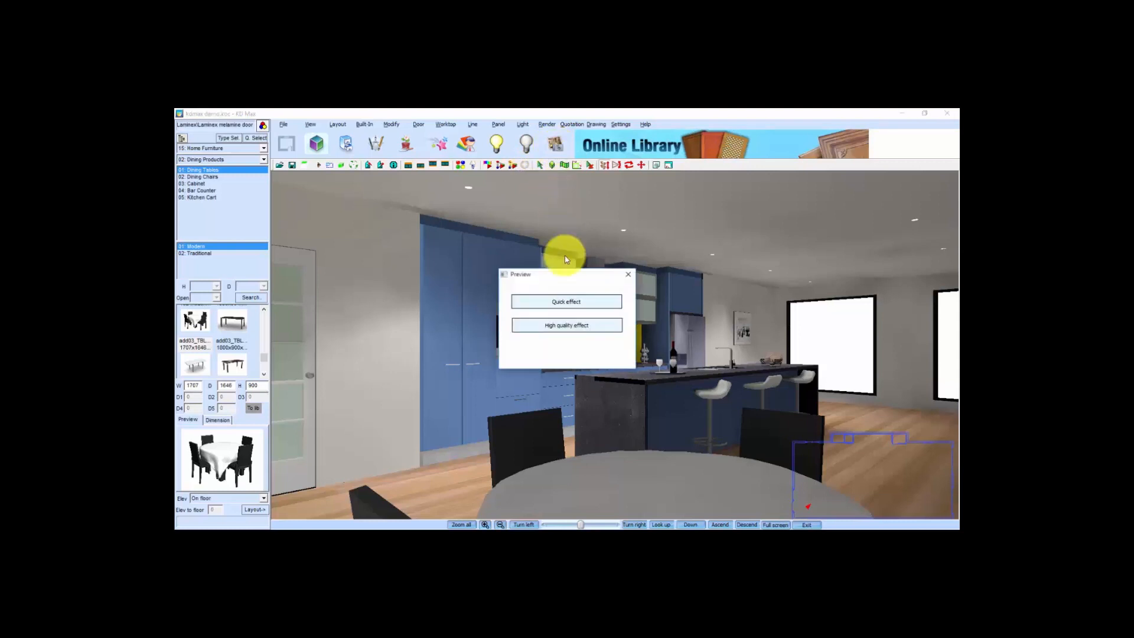
{"action": "left_click", "coordinate": [564, 326]}
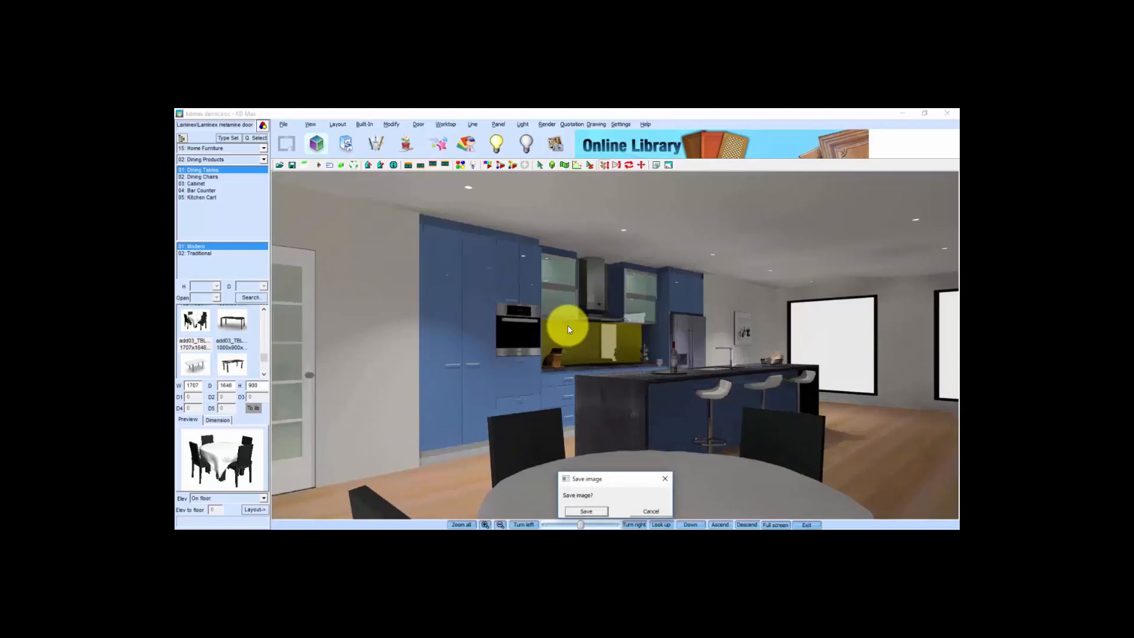
{"action": "left_click", "coordinate": [585, 510]}
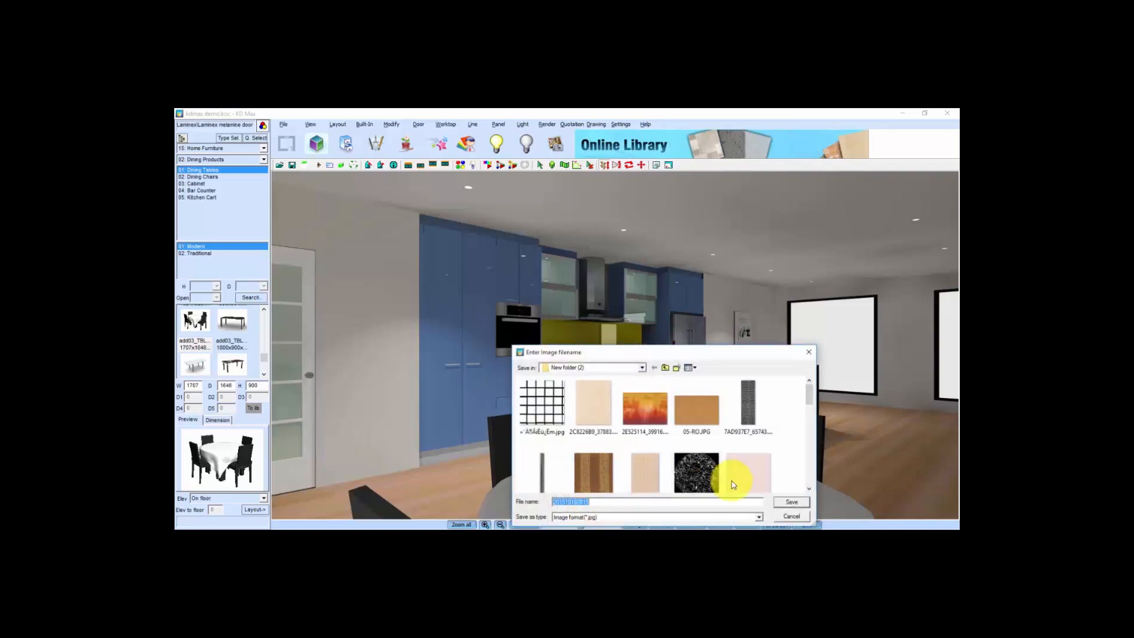
{"action": "left_click", "coordinate": [792, 504]}
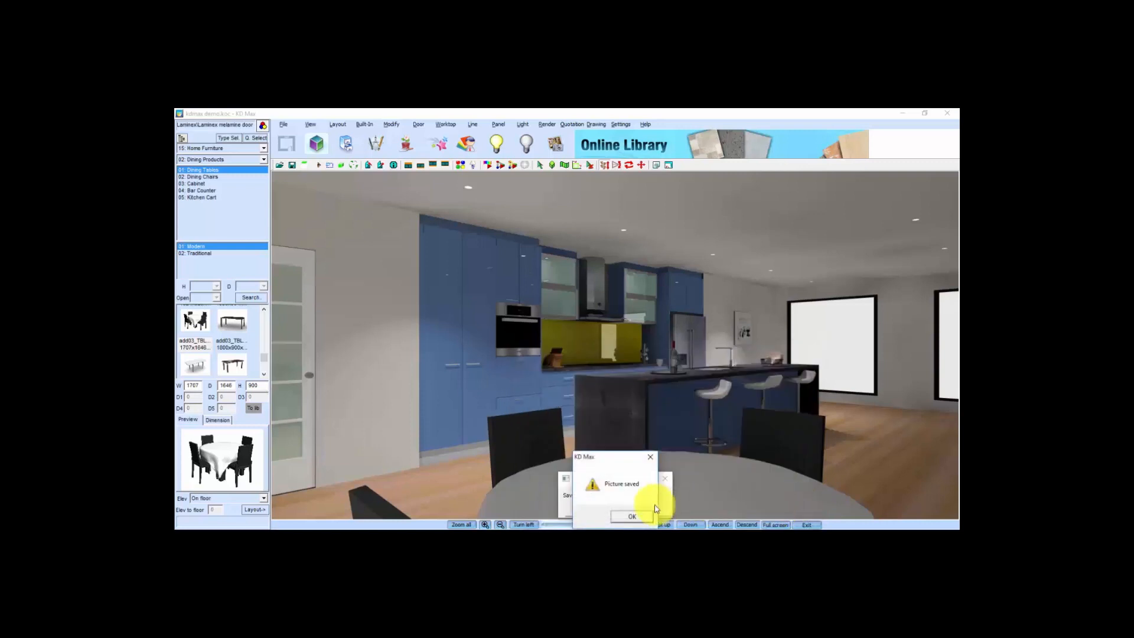
{"action": "left_click", "coordinate": [627, 516]}
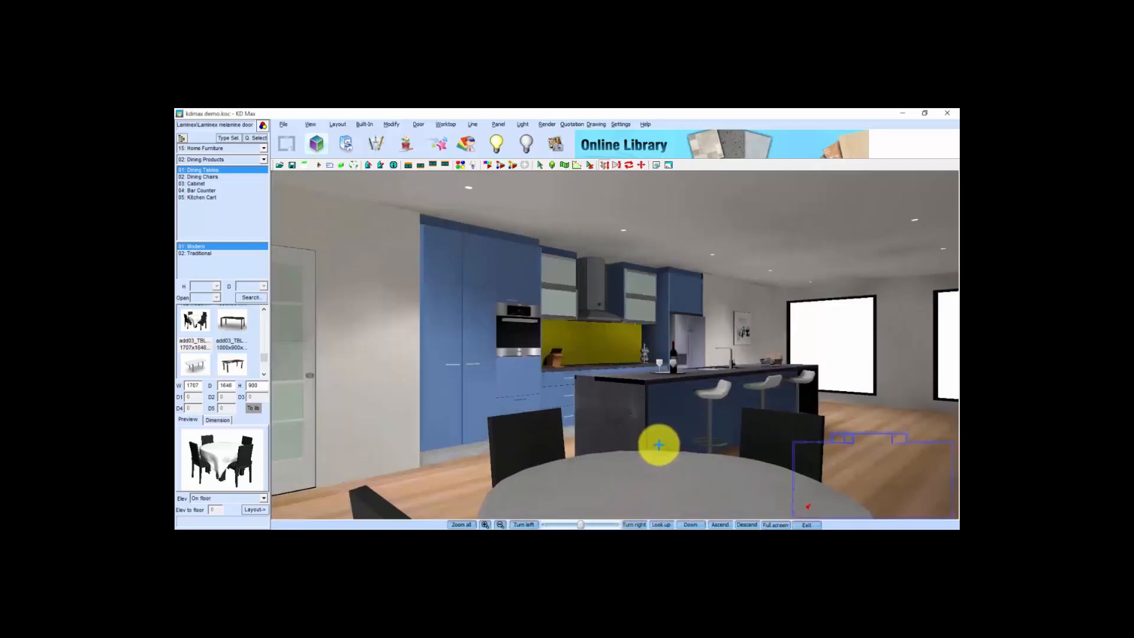
Render the view across the island towards the oven, range hood and fridge with the high quality effect and save the image
{"action": "left_click", "coordinate": [867, 483]}
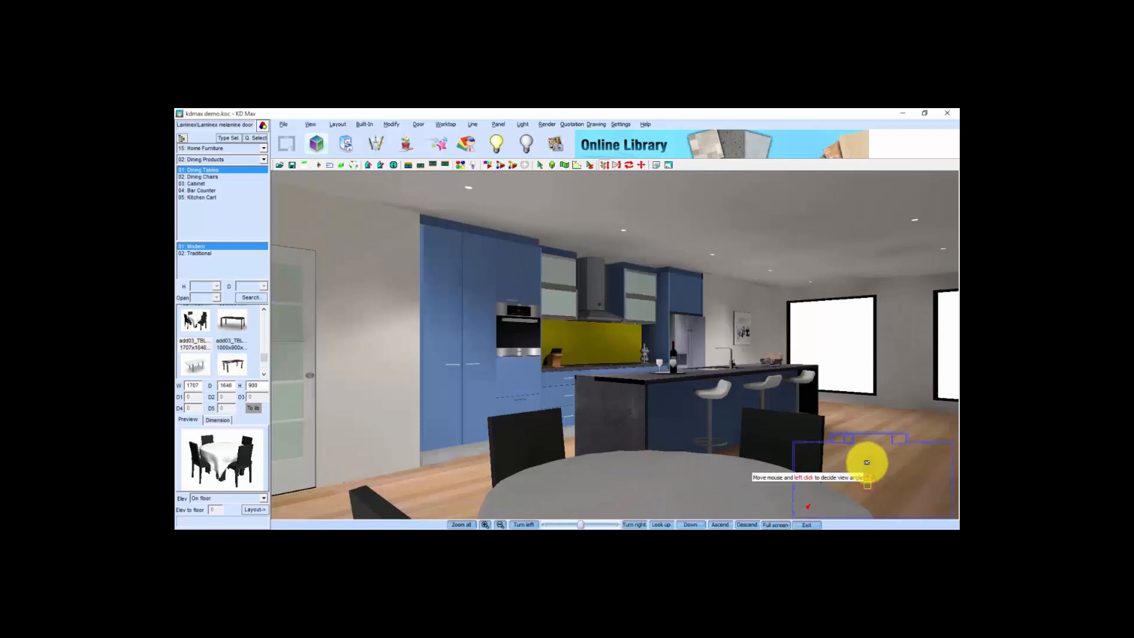
{"action": "left_click", "coordinate": [867, 462]}
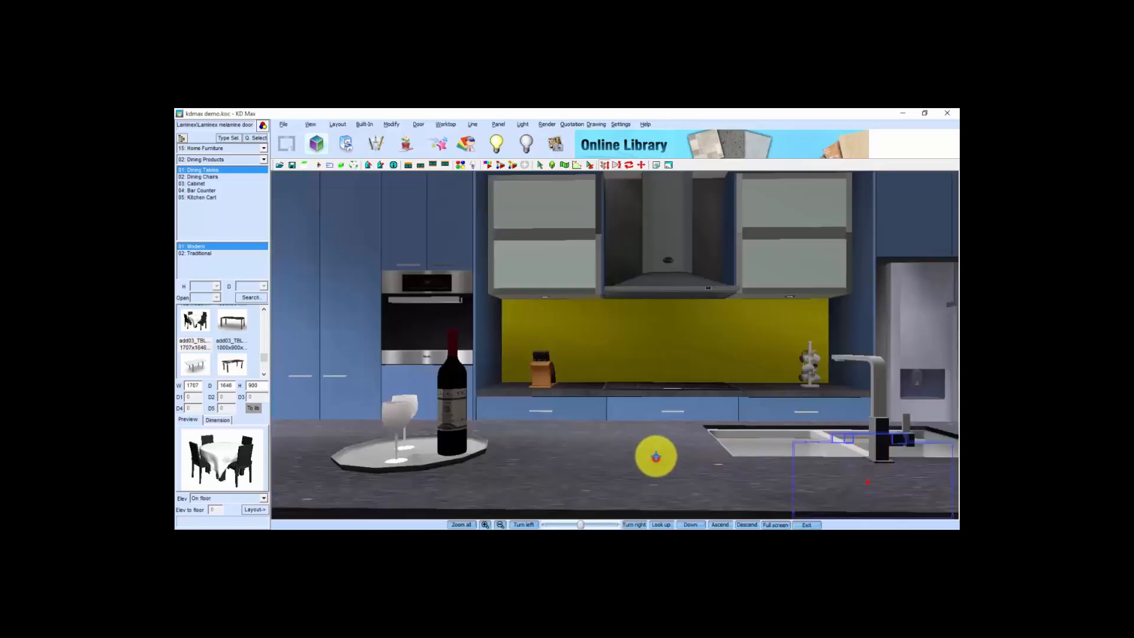
{"action": "scroll", "coordinate": [653, 450], "scroll_direction": "down", "scroll_amount": 4}
{"action": "left_click_drag", "start_coordinate": [633, 443], "coordinate": [627, 445]}
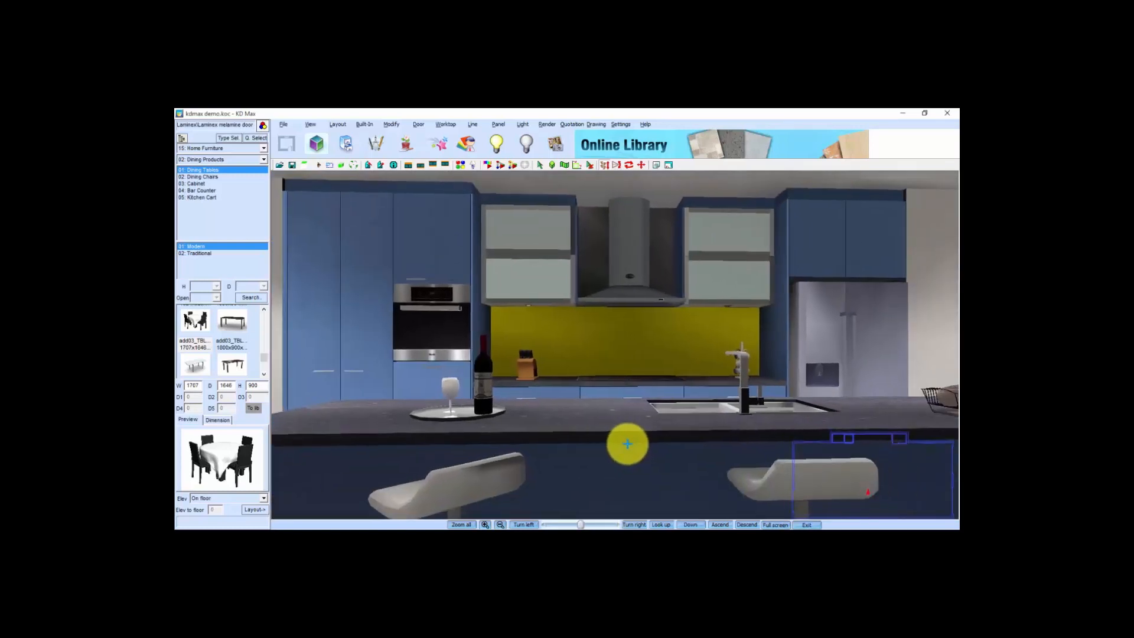
{"action": "left_click", "coordinate": [556, 158]}
{"action": "left_click", "coordinate": [572, 326]}
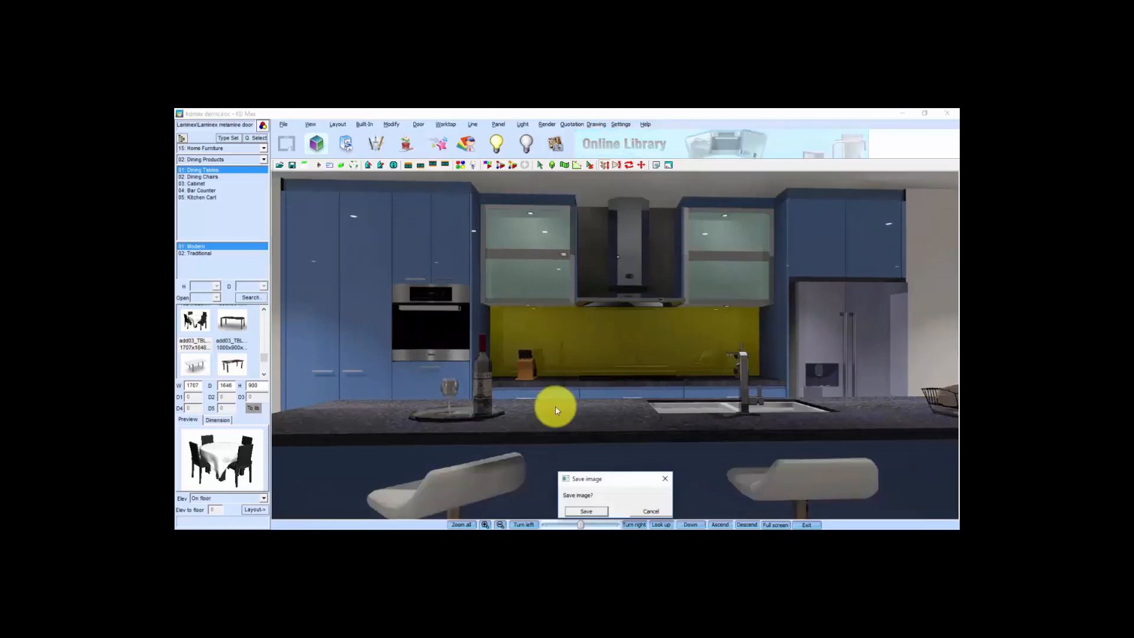
{"action": "left_click", "coordinate": [588, 512]}
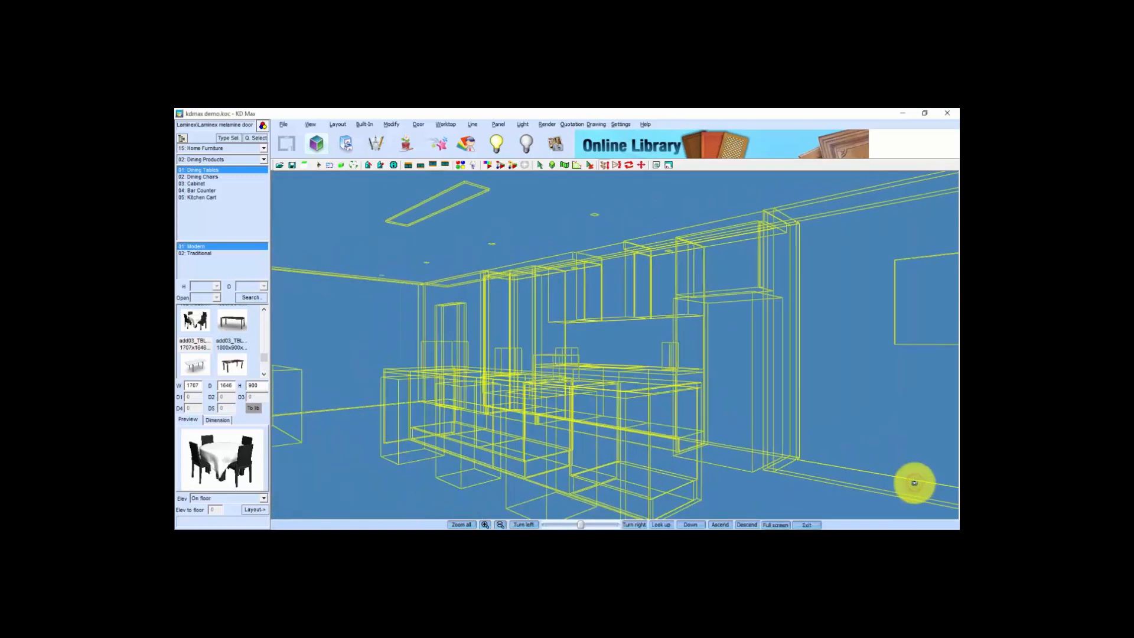
Render the angled view of the island stools and fridge with the high quality effect and save the image as a JPG
{"action": "mouse_move", "coordinate": [716, 437]}
{"action": "left_mouse_down"}
{"action": "mouse_move", "coordinate": [758, 436]}
{"action": "mouse_move", "coordinate": [743, 430]}
{"action": "left_mouse_up"}
{"action": "left_click", "coordinate": [555, 144]}
{"action": "left_click", "coordinate": [564, 328]}
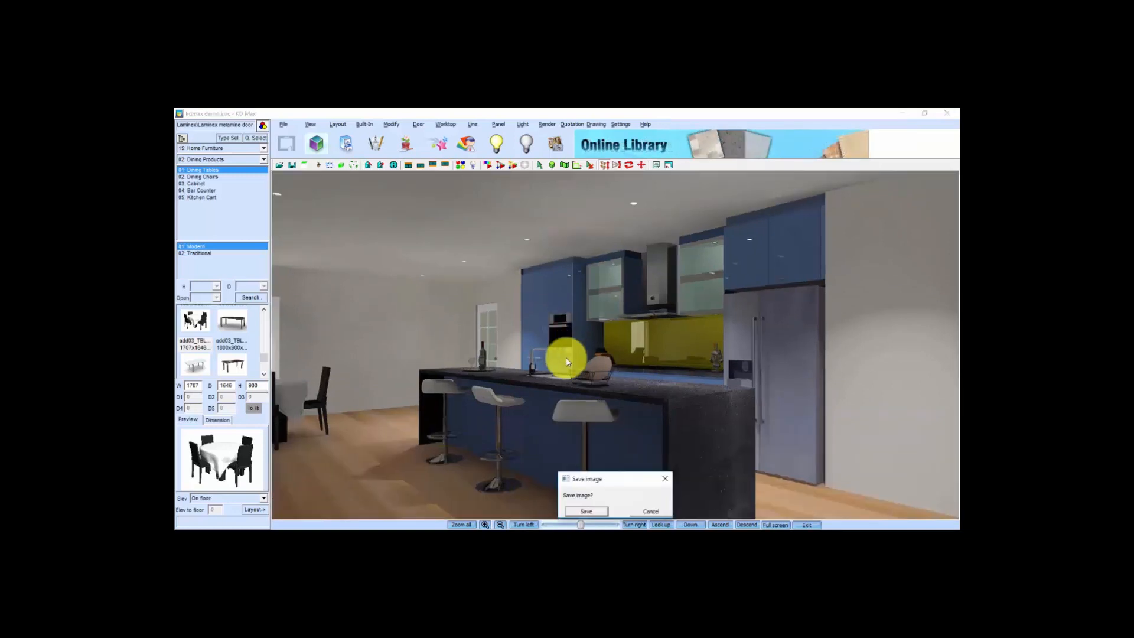
{"action": "left_click", "coordinate": [588, 511]}
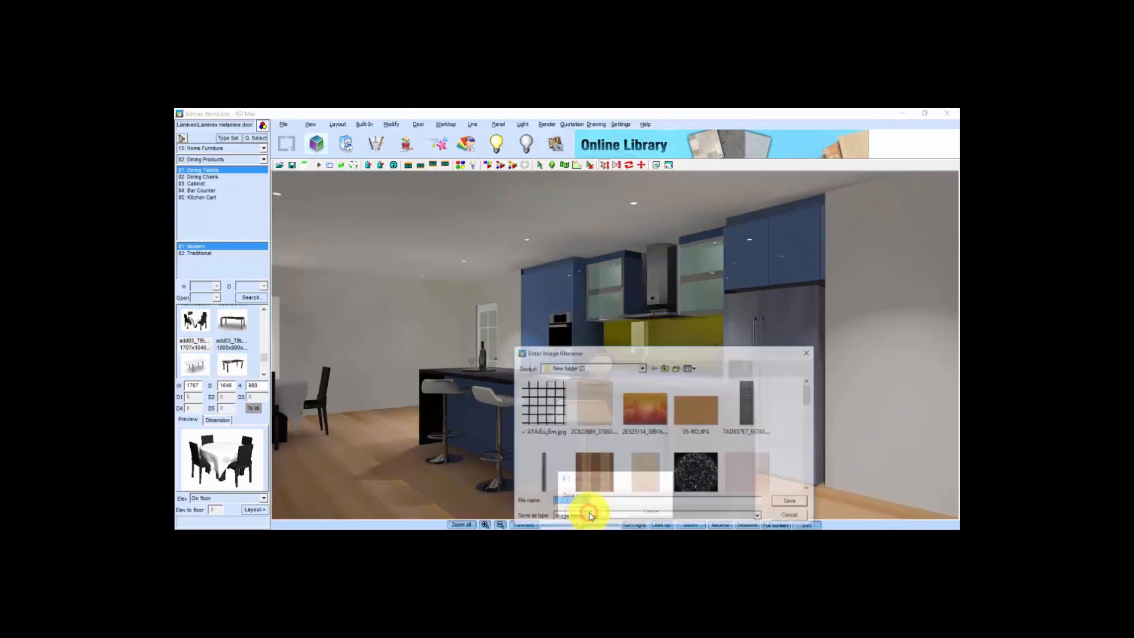
{"action": "left_click", "coordinate": [791, 501]}
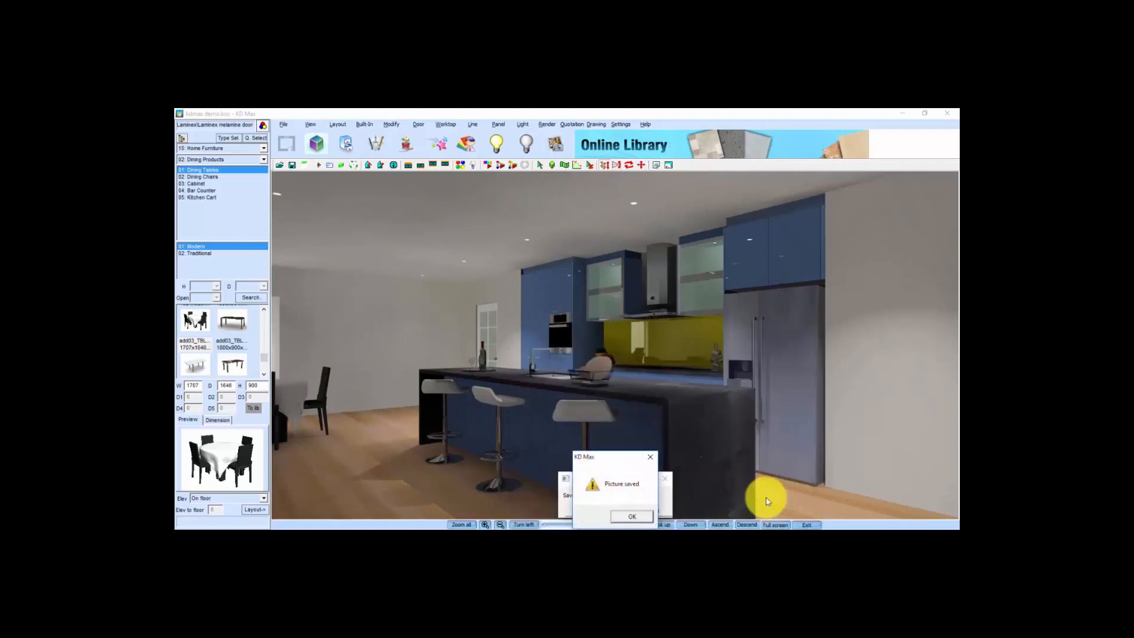
{"action": "left_click", "coordinate": [632, 516]}
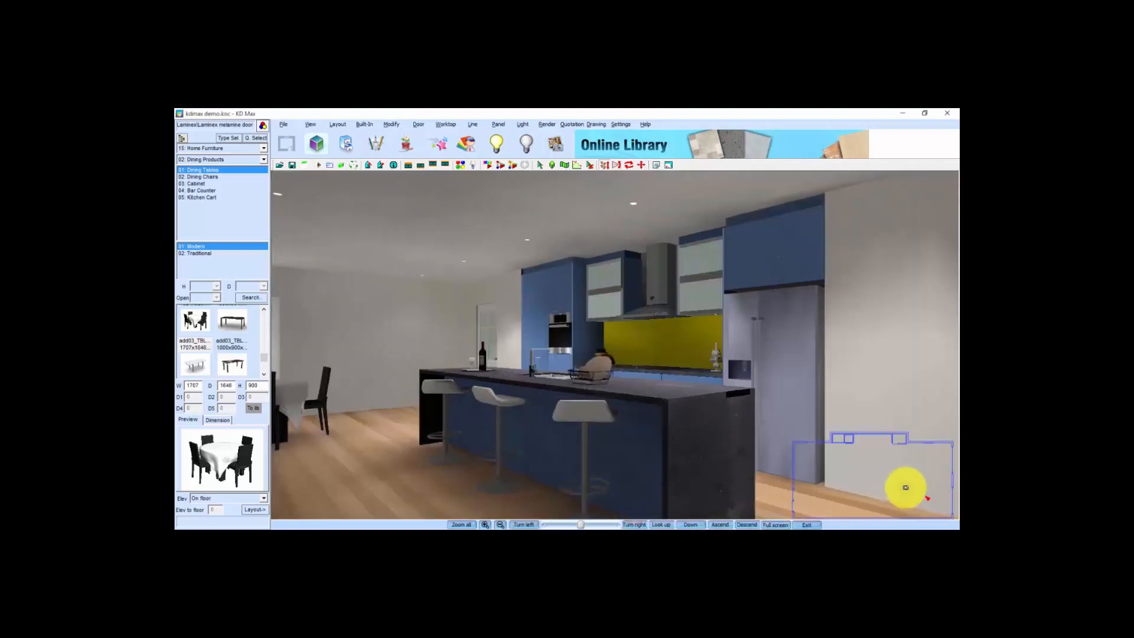
Render the lengthwise view past the island's end panel towards the glazed doors with the high quality effect and save it as a JPG image
{"action": "left_click", "coordinate": [926, 483]}
{"action": "left_click", "coordinate": [882, 479]}
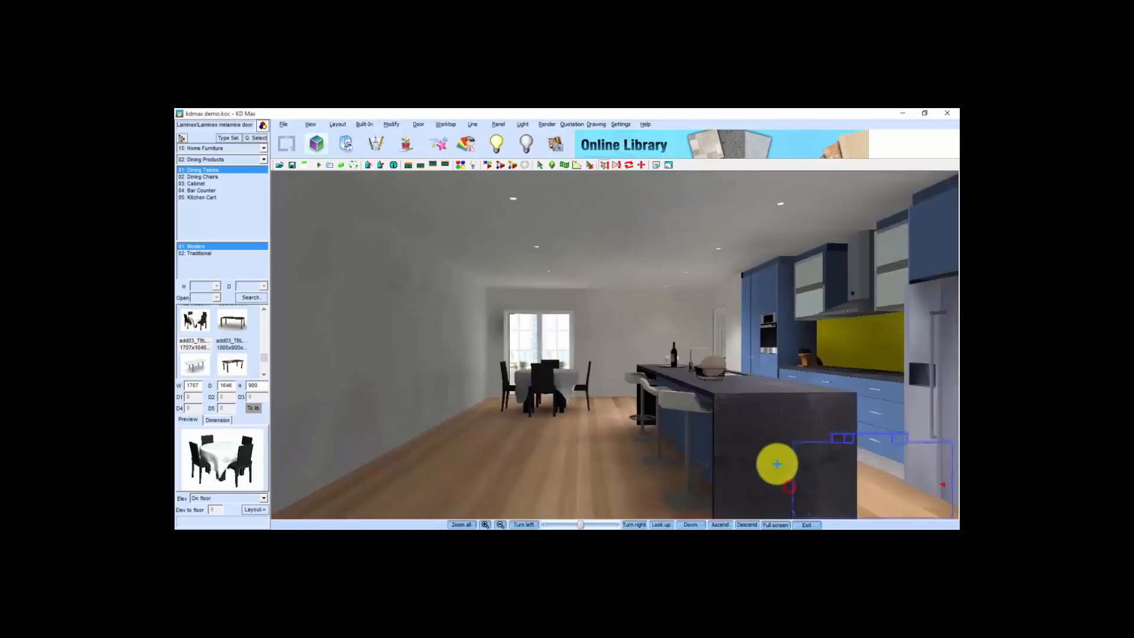
{"action": "left_click", "coordinate": [944, 451]}
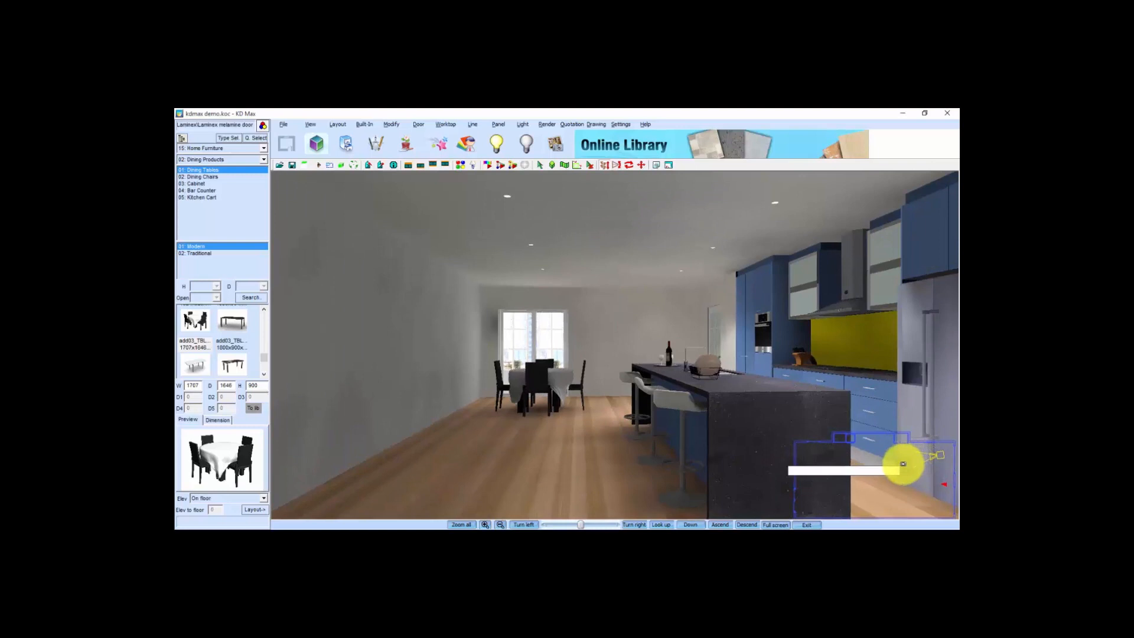
{"action": "left_click", "coordinate": [897, 464]}
{"action": "left_click_drag", "start_coordinate": [702, 463], "coordinate": [675, 436]}
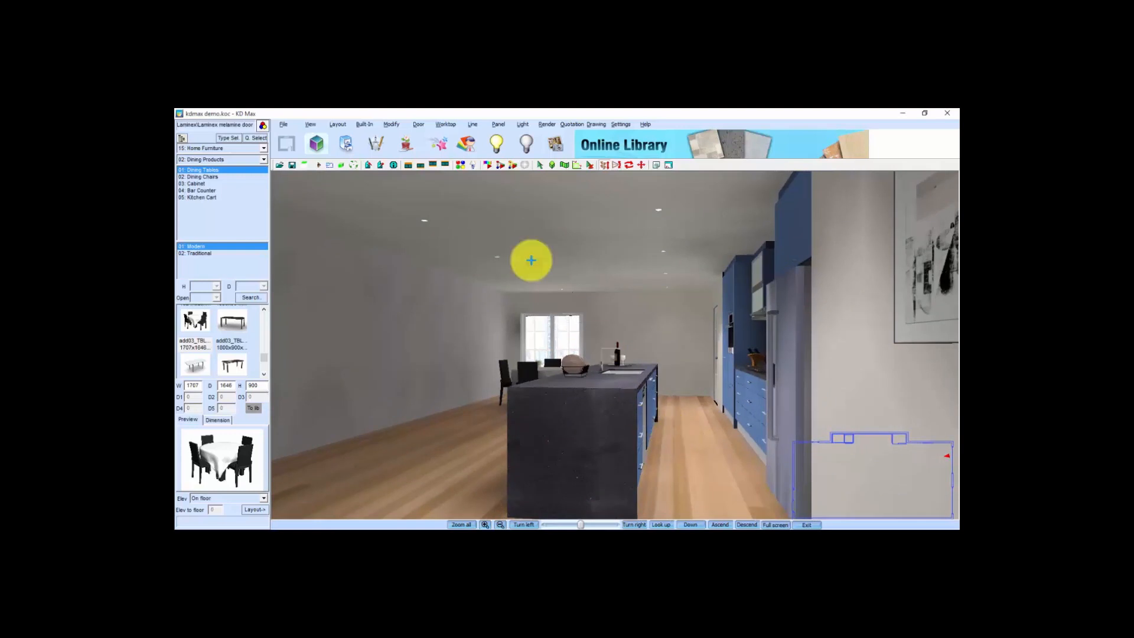
{"action": "left_click", "coordinate": [554, 147]}
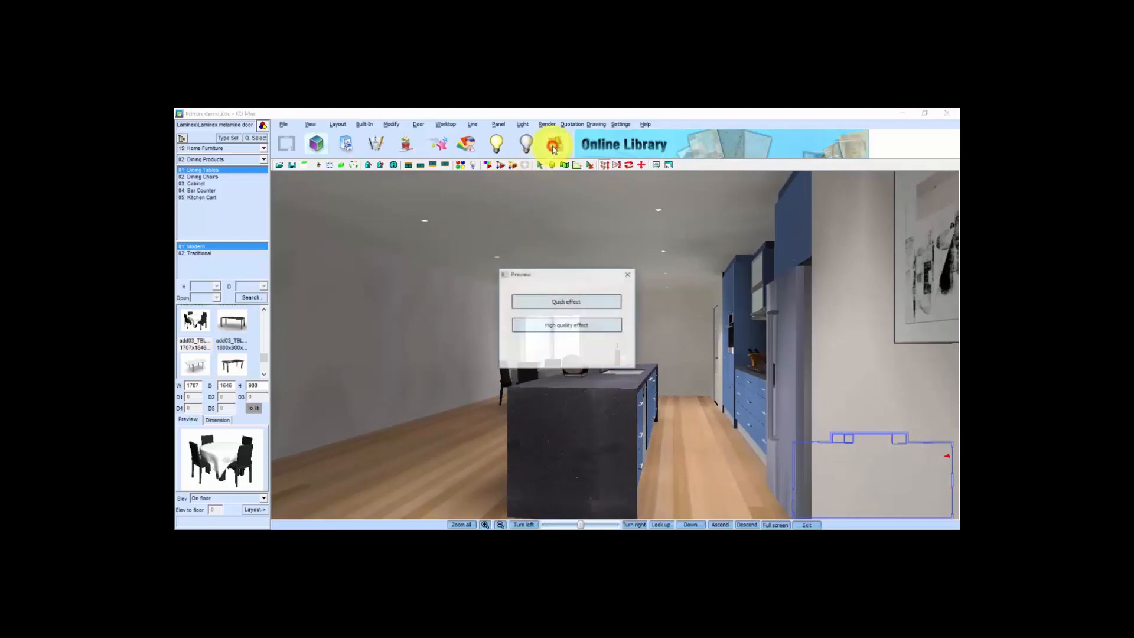
{"action": "left_click", "coordinate": [574, 325]}
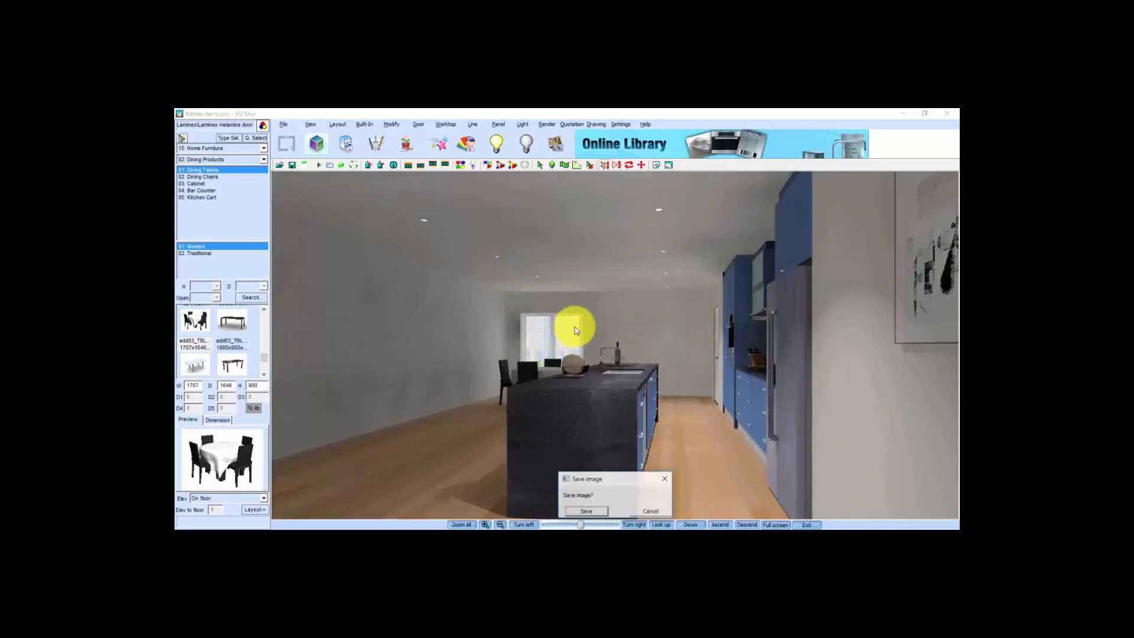
{"action": "left_click", "coordinate": [592, 511]}
{"action": "left_click", "coordinate": [789, 502]}
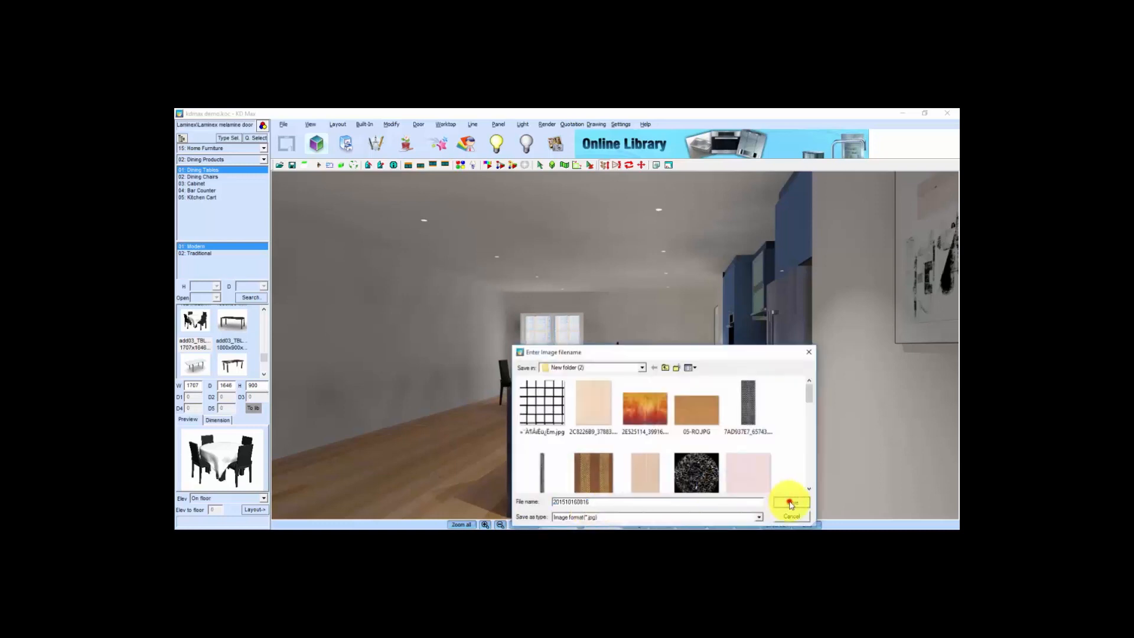
{"action": "left_click", "coordinate": [632, 517]}
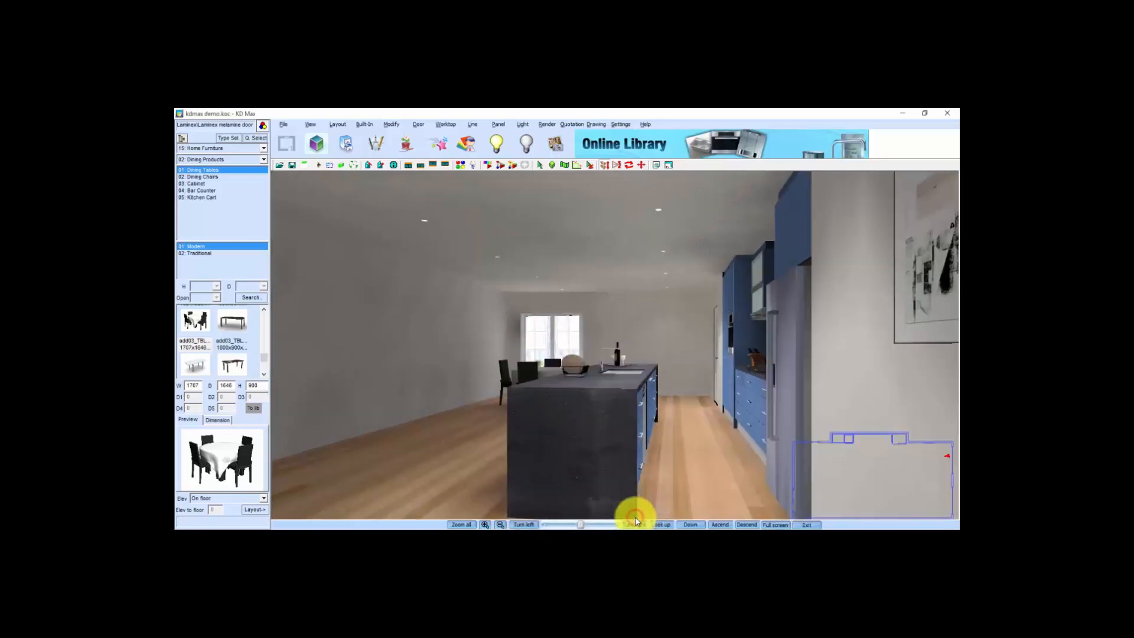
Turn off the calculated lighting to return the model to its plain display
{"action": "left_click_drag", "start_coordinate": [717, 424], "coordinate": [714, 445]}
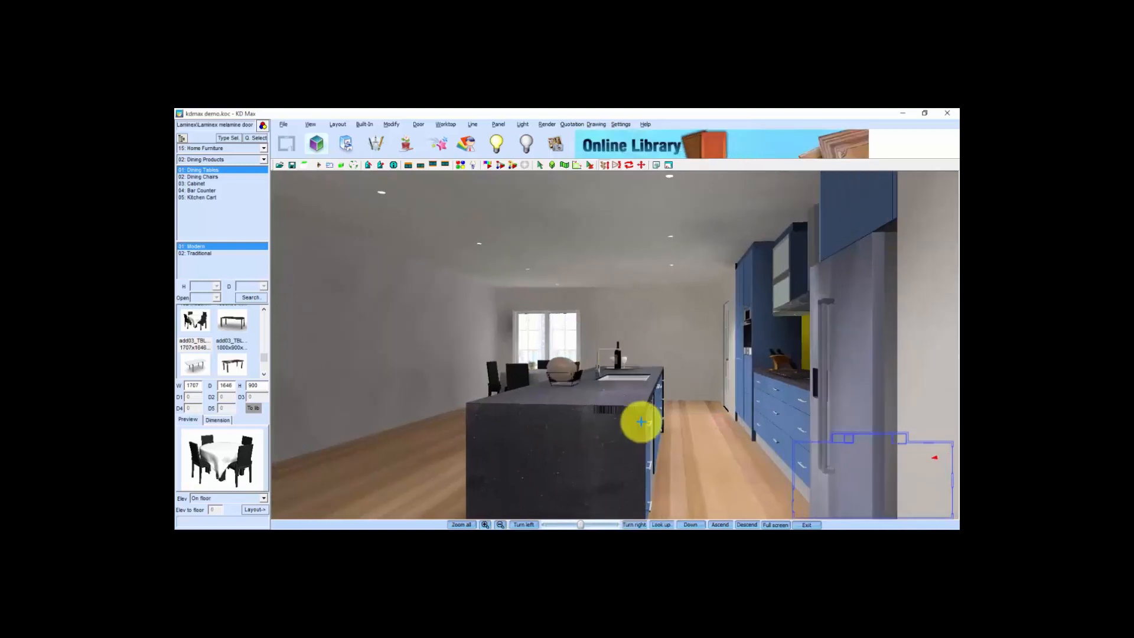
{"action": "left_click", "coordinate": [524, 143]}
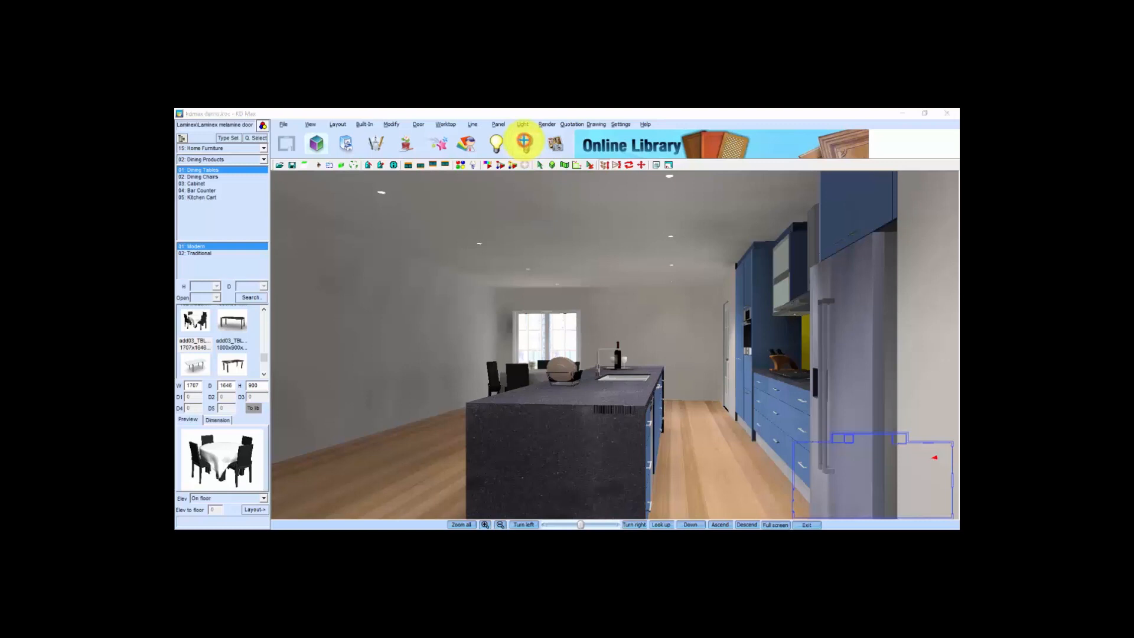
{"action": "left_click", "coordinate": [552, 357]}
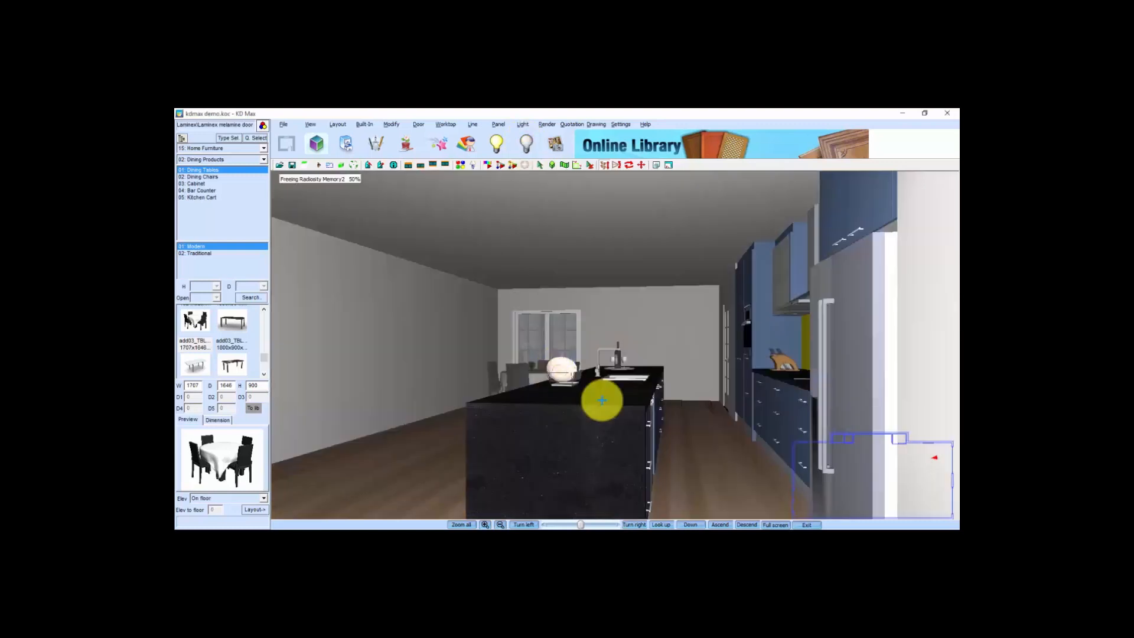
Generate the automatic quotation with both calculated worktop sizes, by-length cabinet pricing in $ and doors, drawers and handles included
{"action": "left_click", "coordinate": [833, 490]}
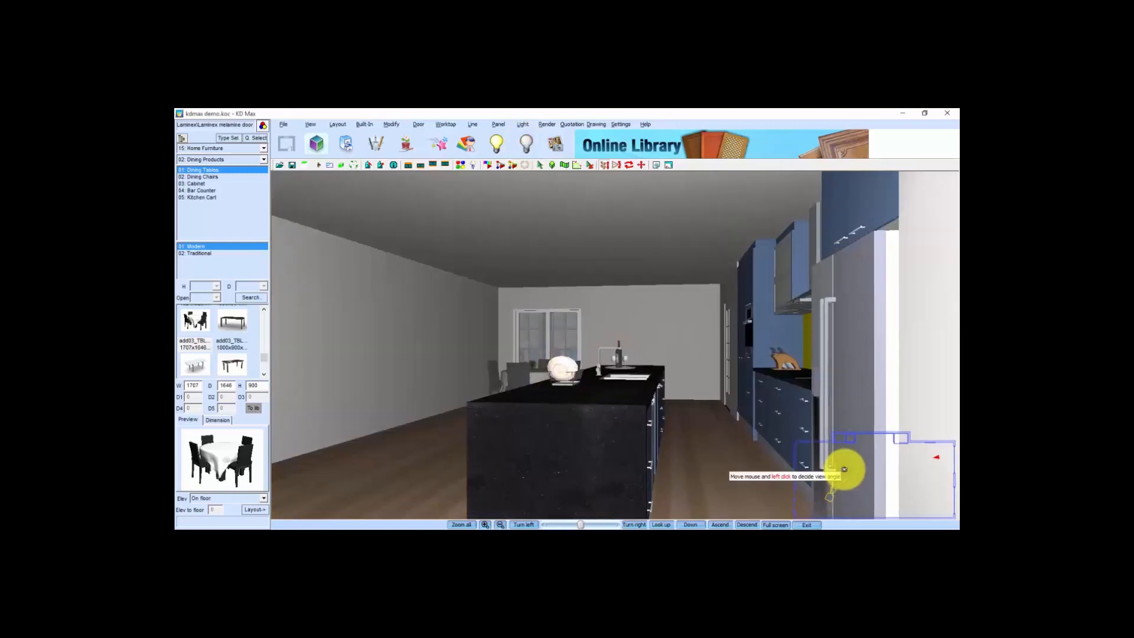
{"action": "left_click", "coordinate": [844, 469]}
{"action": "left_click_drag", "start_coordinate": [542, 453], "coordinate": [491, 406]}
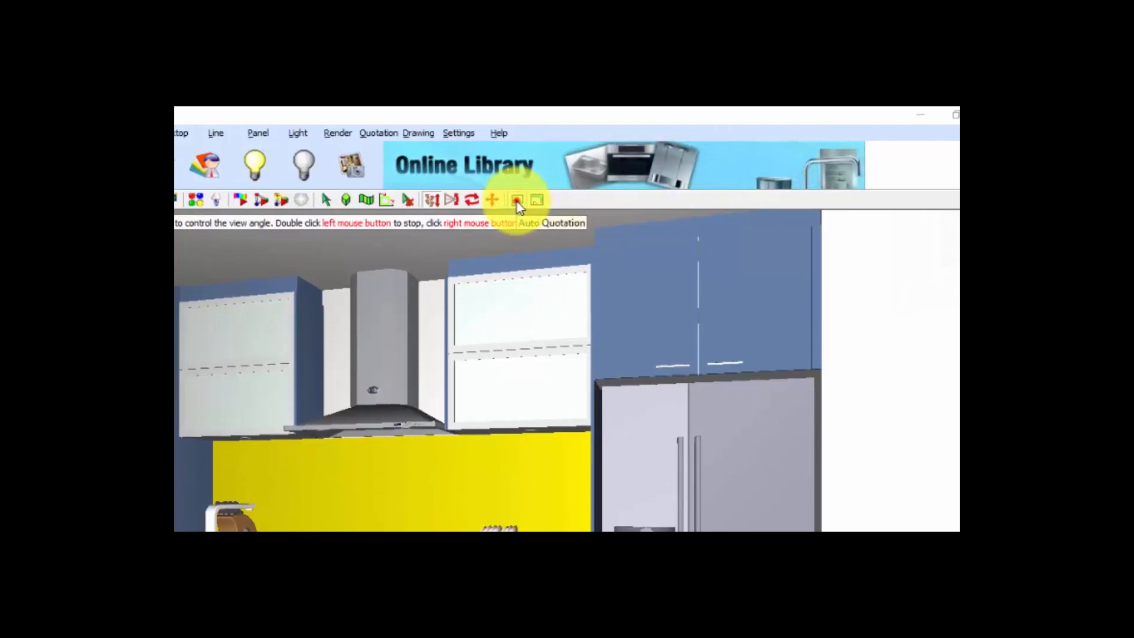
{"action": "left_click", "coordinate": [516, 201]}
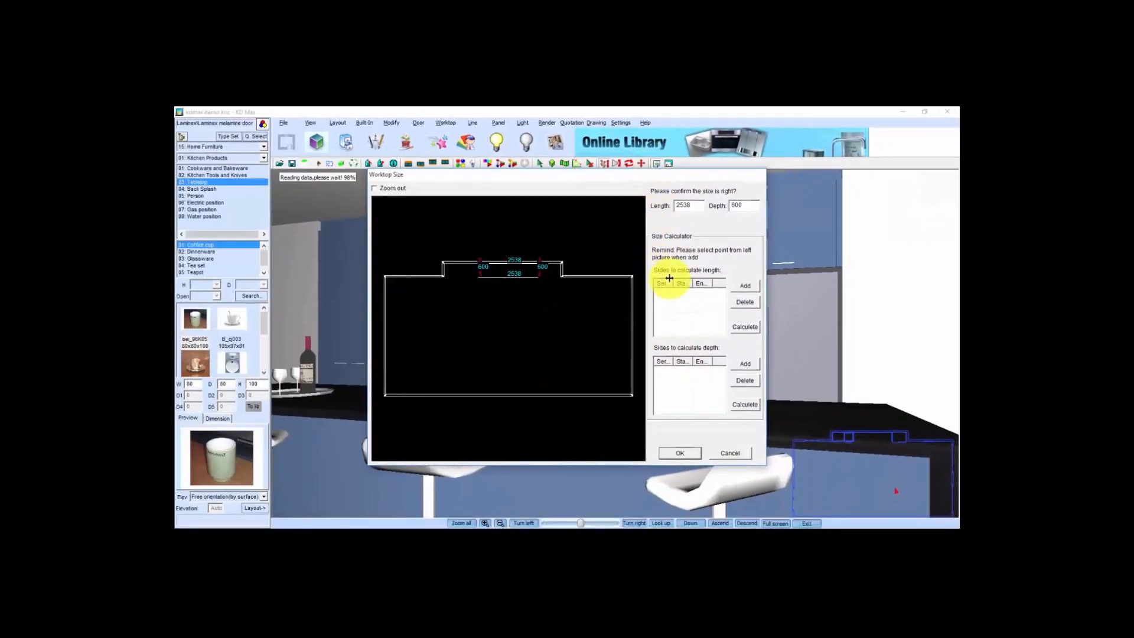
{"action": "left_click", "coordinate": [680, 455]}
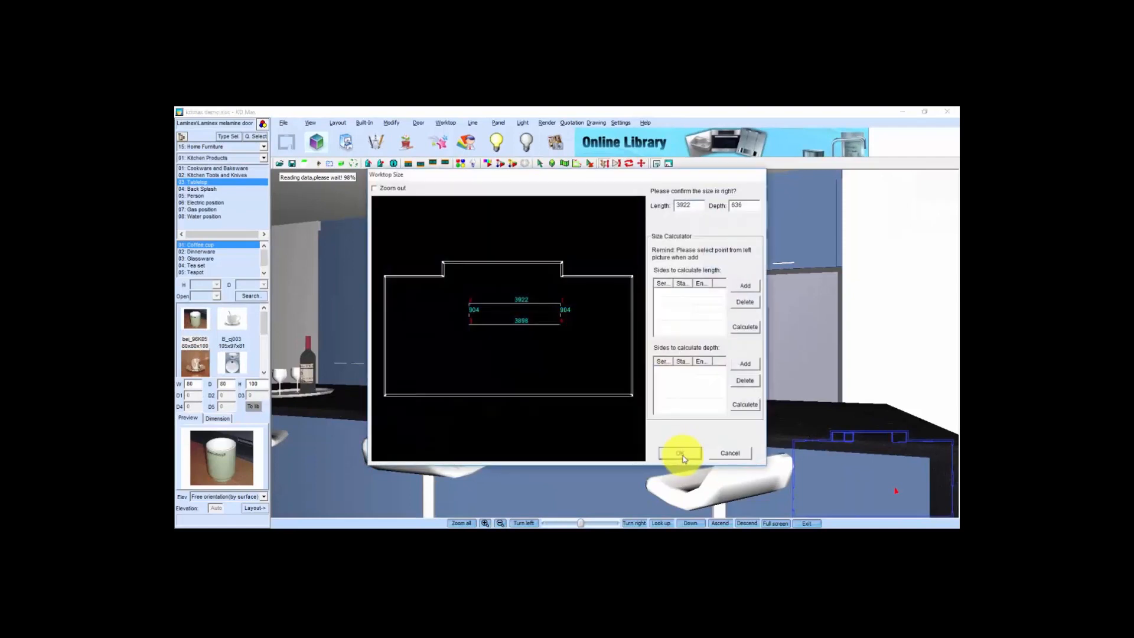
{"action": "left_click", "coordinate": [682, 455]}
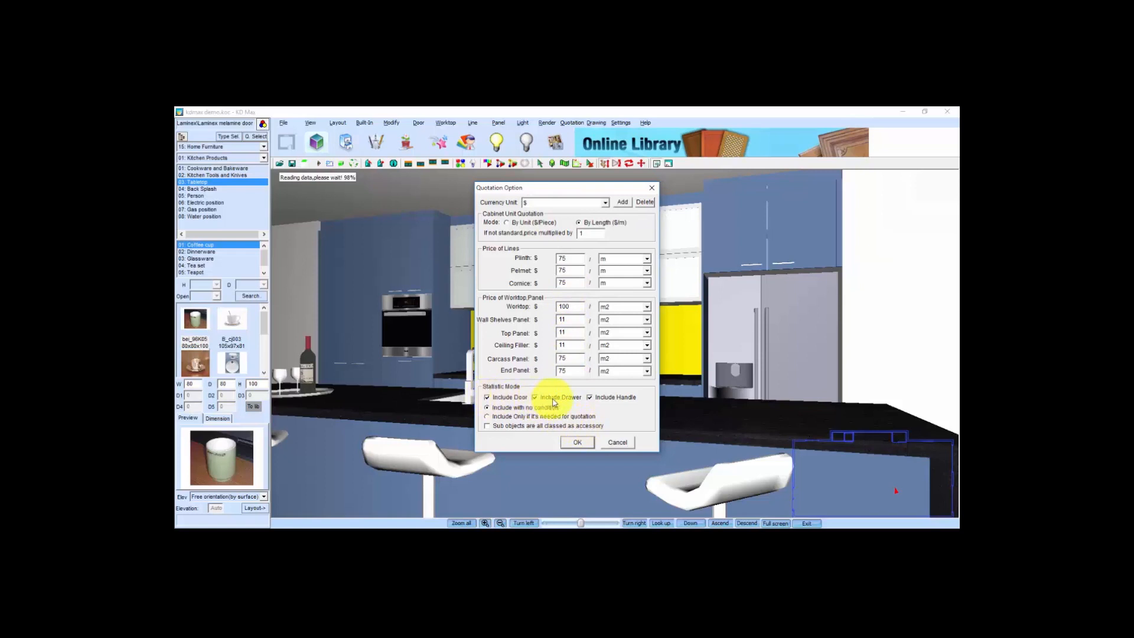
{"action": "left_click", "coordinate": [572, 444]}
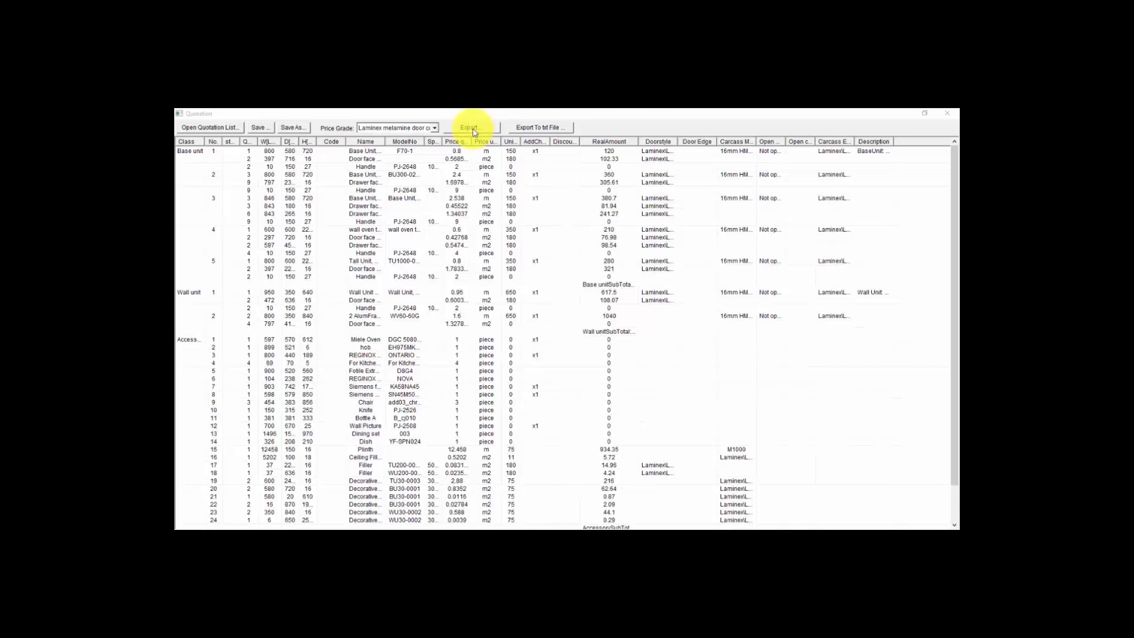
Export the full itemised quotation to Excel instead of only the total price, without saving a copy of the workbook
{"action": "left_click", "coordinate": [470, 129]}
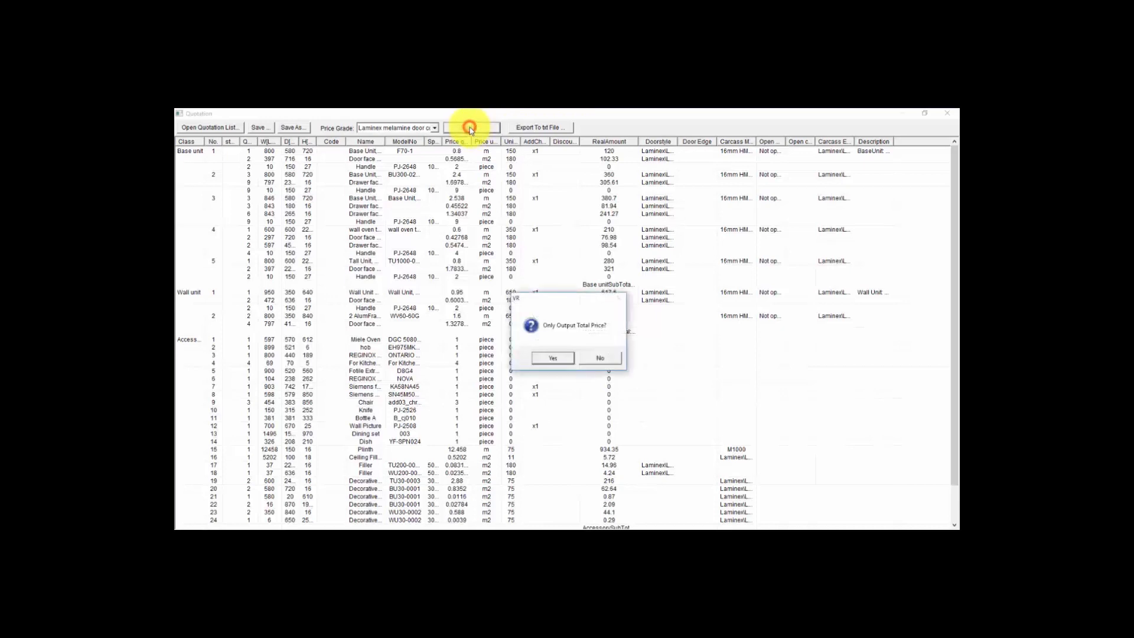
{"action": "left_click", "coordinate": [601, 358]}
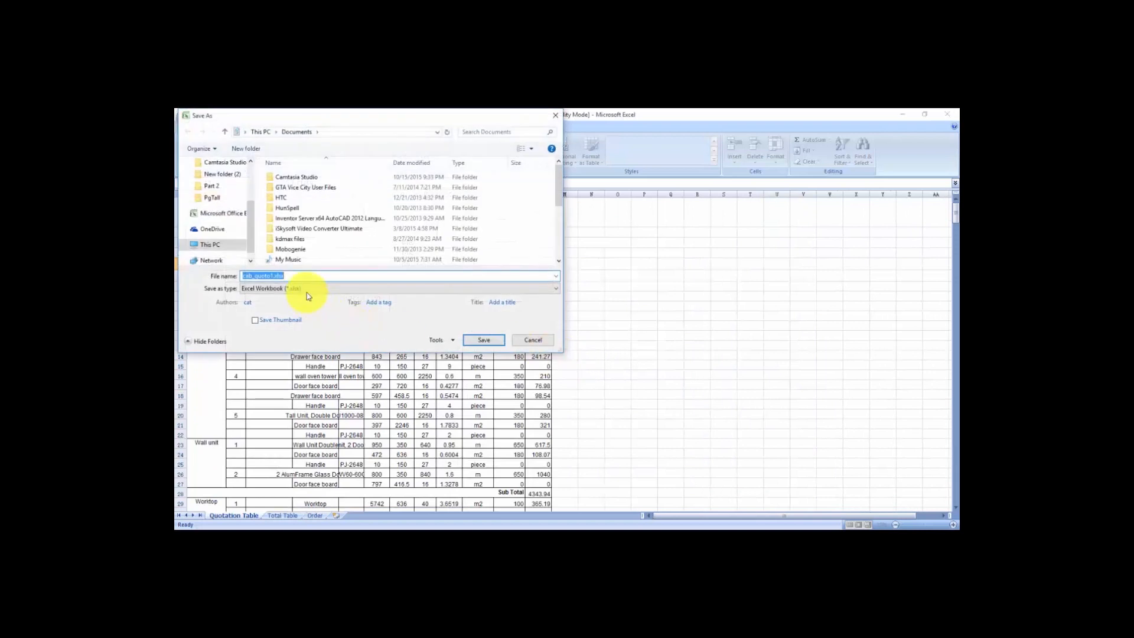
{"action": "left_click", "coordinate": [532, 340]}
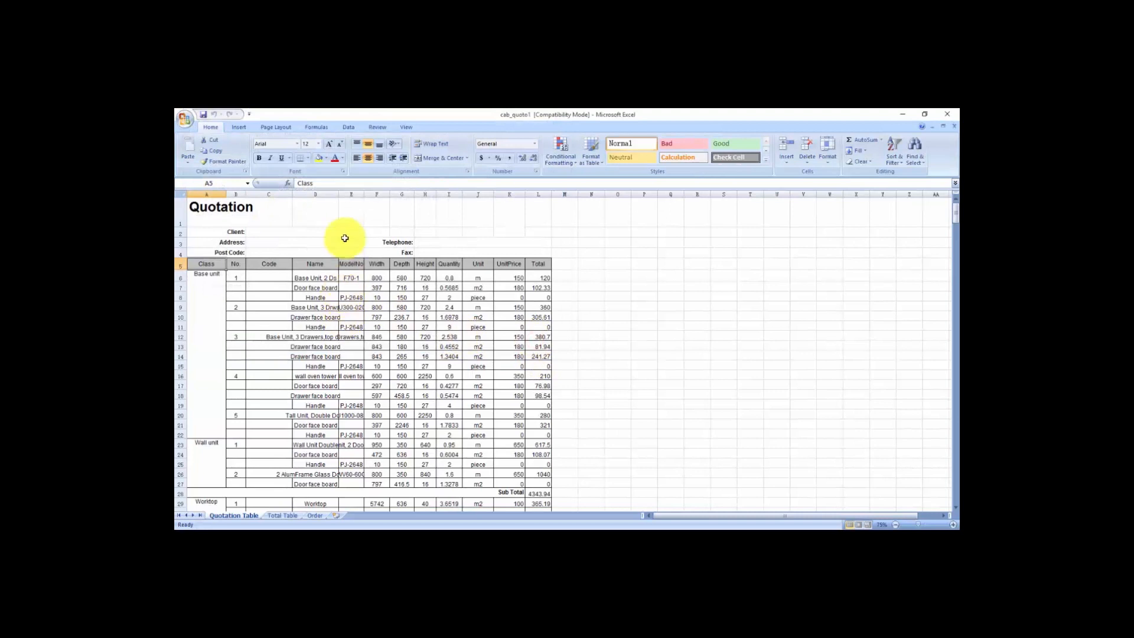
Widen the Name and ModelNo columns and examine the itemised unit, worktop and accessory prices down to the grand total
{"action": "left_click_drag", "start_coordinate": [337, 190], "coordinate": [455, 195]}
{"action": "scroll", "coordinate": [699, 365], "scroll_direction": "down", "scroll_amount": 1}
{"action": "scroll", "coordinate": [699, 364], "scroll_direction": "down", "scroll_amount": 2}
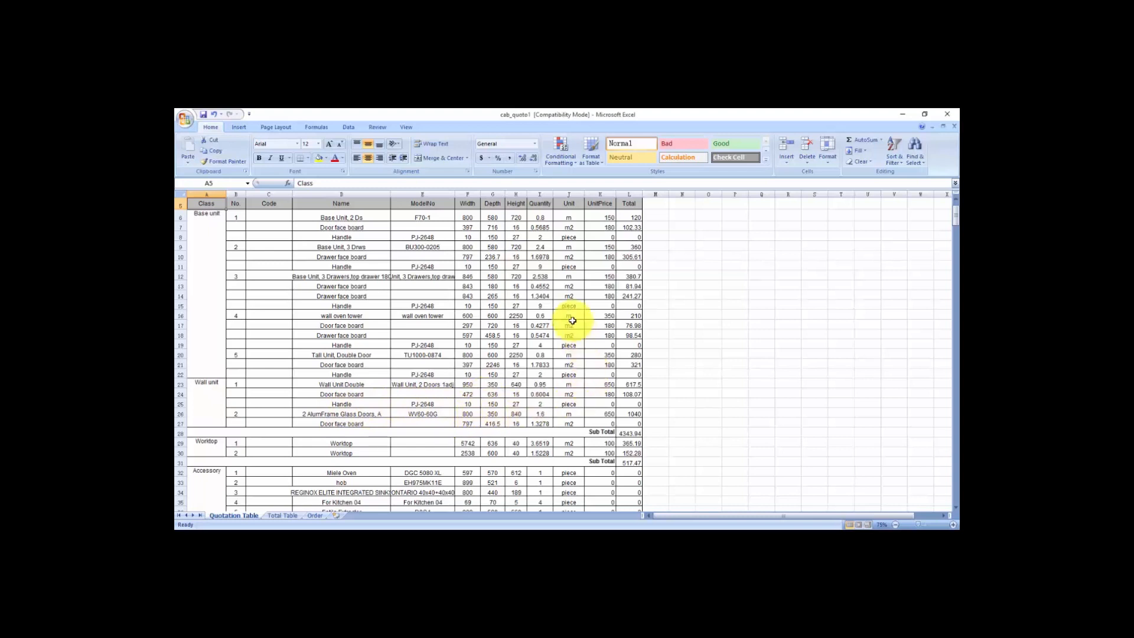
{"action": "scroll", "coordinate": [591, 364], "scroll_direction": "down", "scroll_amount": 1}
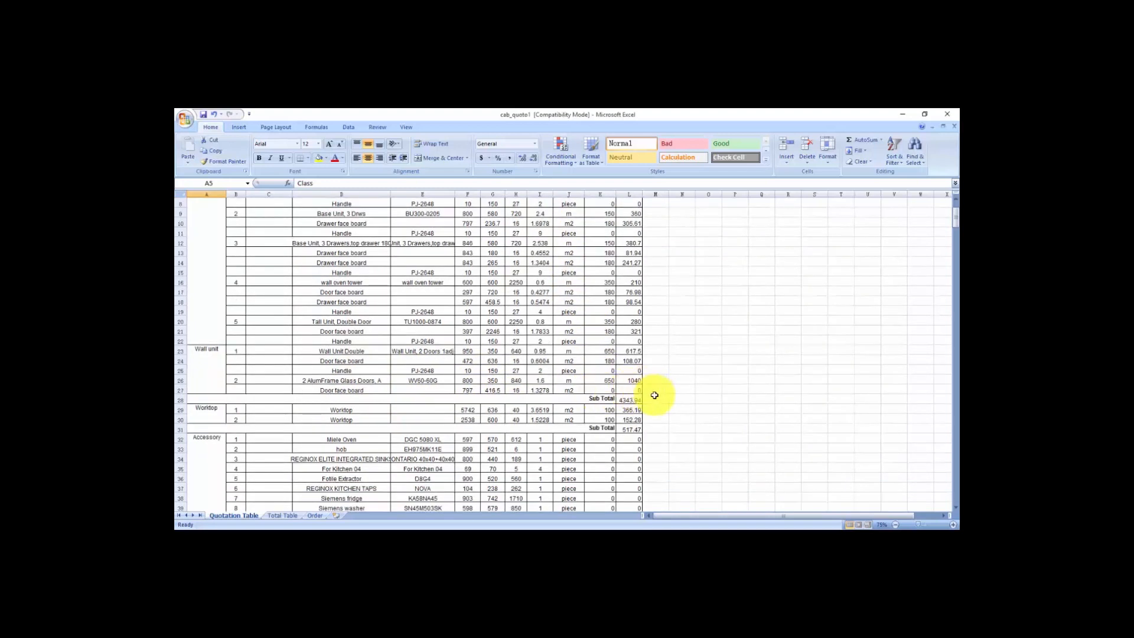
{"action": "scroll", "coordinate": [401, 415], "scroll_direction": "down", "scroll_amount": 1}
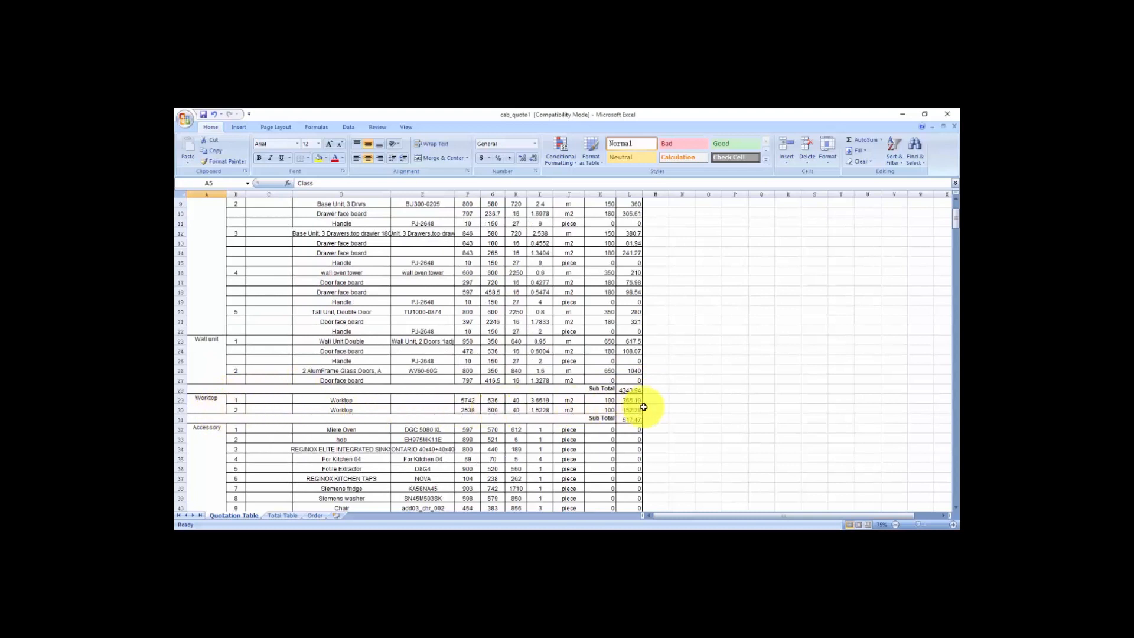
{"action": "scroll", "coordinate": [643, 407], "scroll_direction": "down", "scroll_amount": 4}
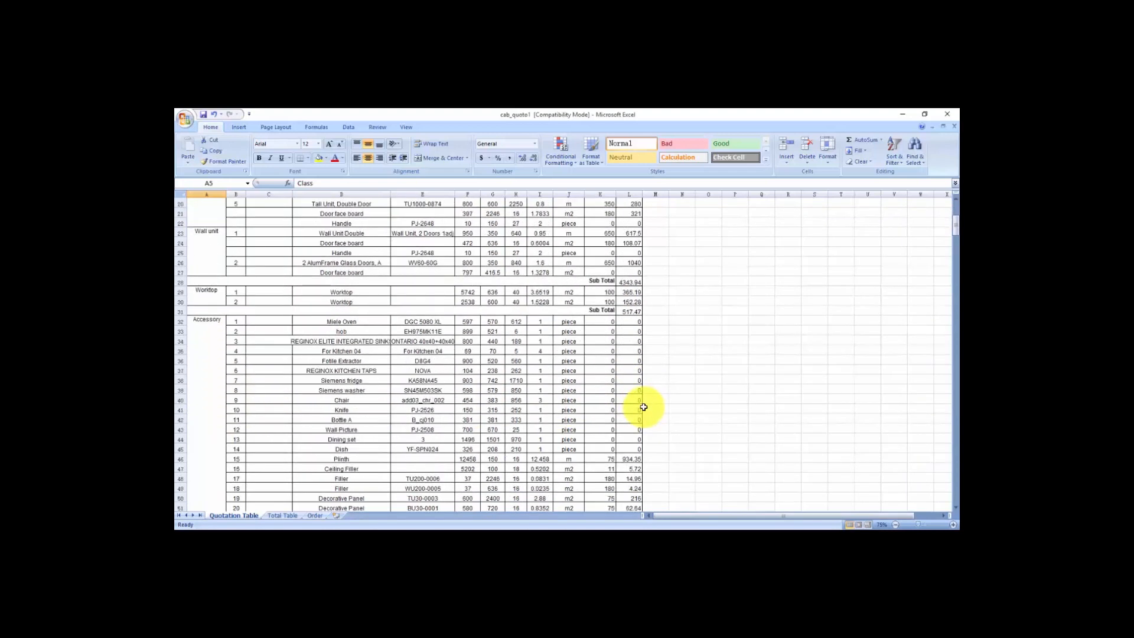
{"action": "scroll", "coordinate": [643, 407], "scroll_direction": "down", "scroll_amount": 2}
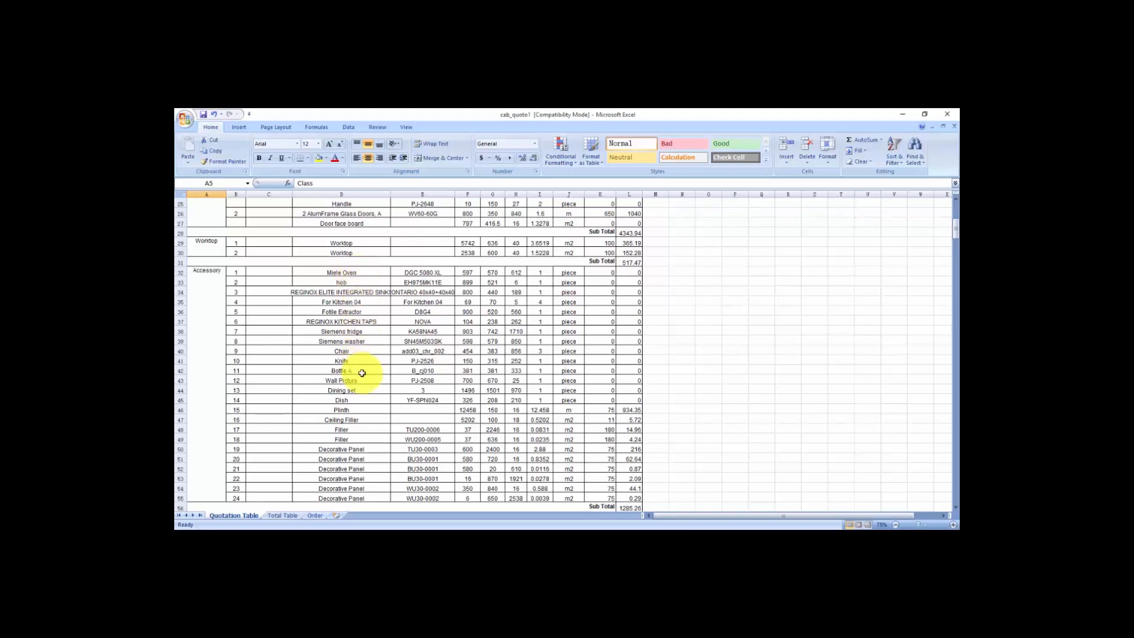
{"action": "scroll", "coordinate": [361, 374], "scroll_direction": "down", "scroll_amount": 2}
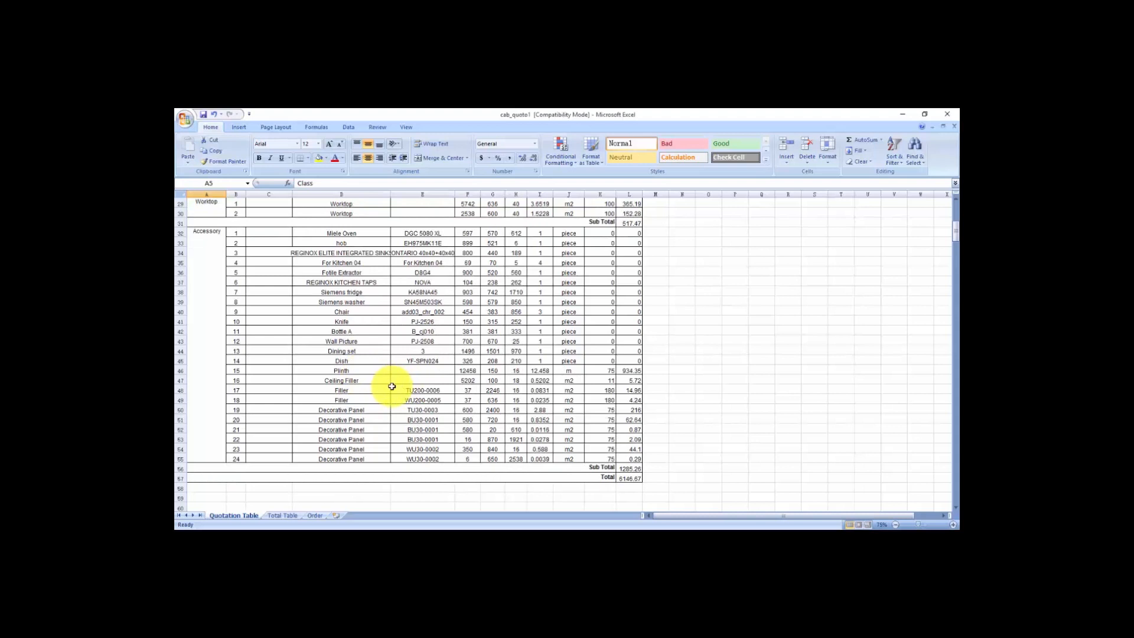
{"action": "scroll", "coordinate": [391, 386], "scroll_direction": "down", "scroll_amount": 2}
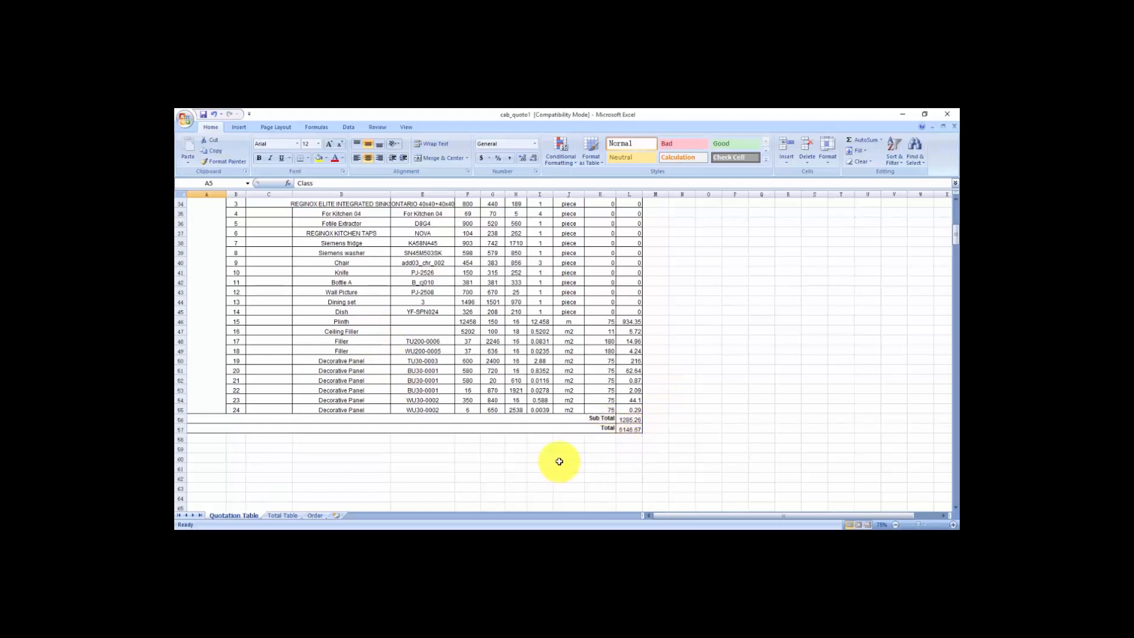
Close the exported workbook without saving its changes and leave the quotation list to return to the kitchen model
{"action": "left_click", "coordinate": [947, 116]}
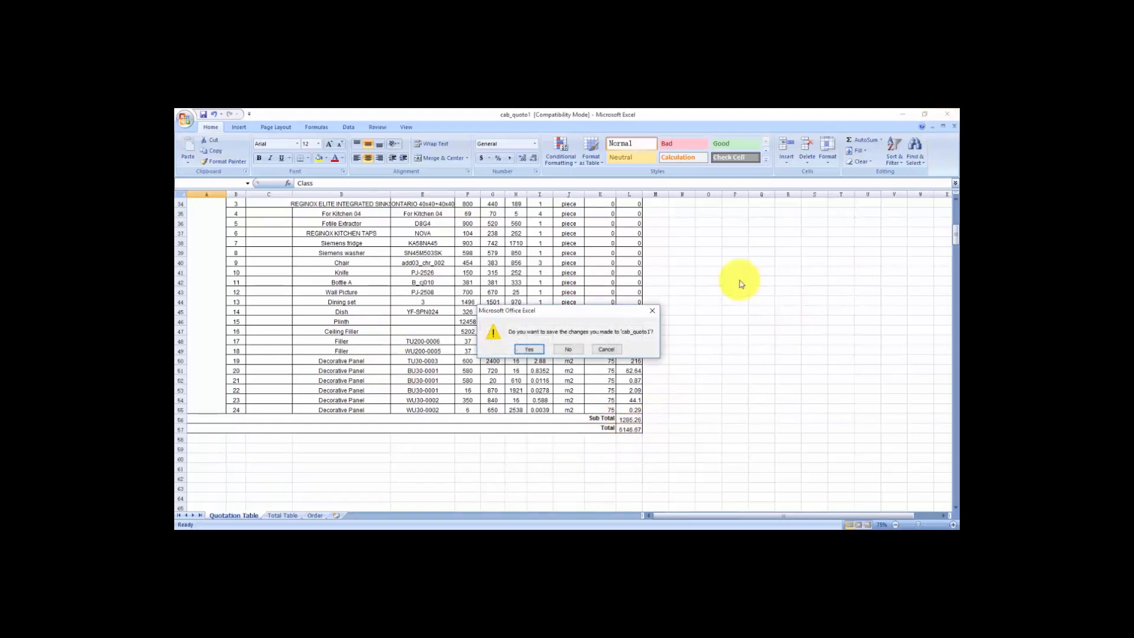
{"action": "left_click", "coordinate": [571, 350]}
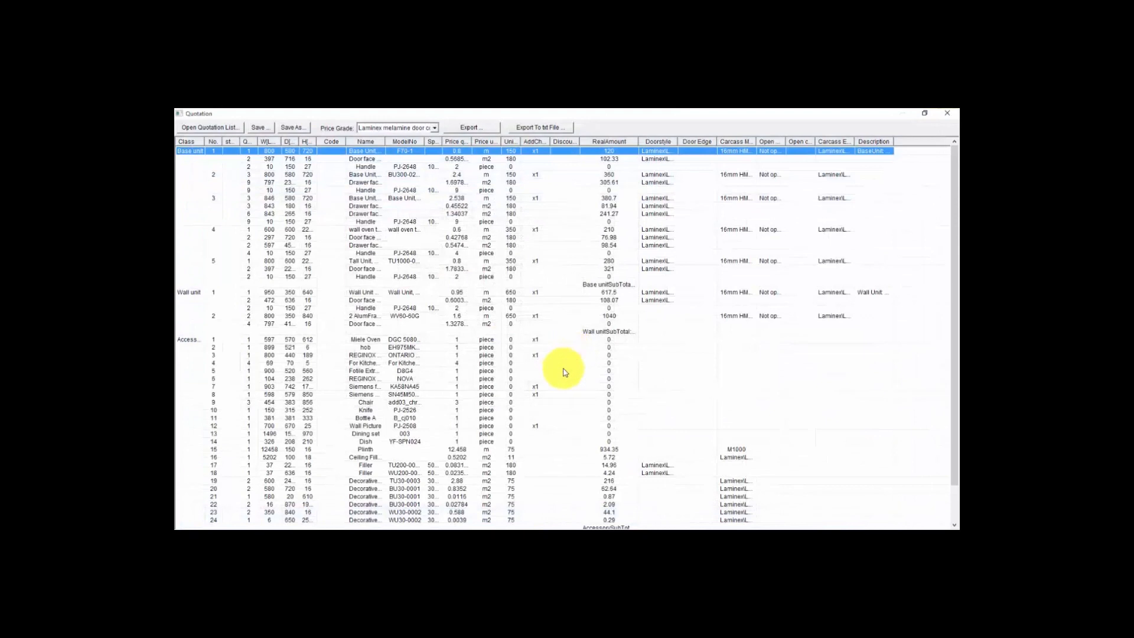
{"action": "left_click", "coordinate": [947, 113]}
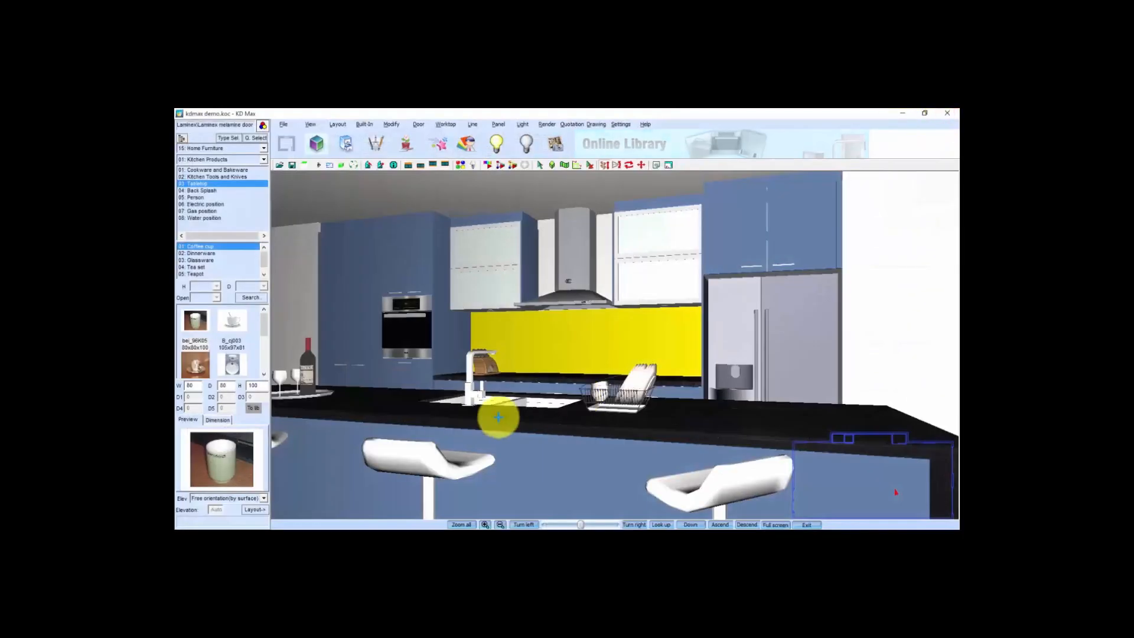
Output the plan, elevation, worktop and wireframe drawings on an A4 frame with automatically matched scale
{"action": "left_click_drag", "start_coordinate": [609, 310], "coordinate": [585, 310]}
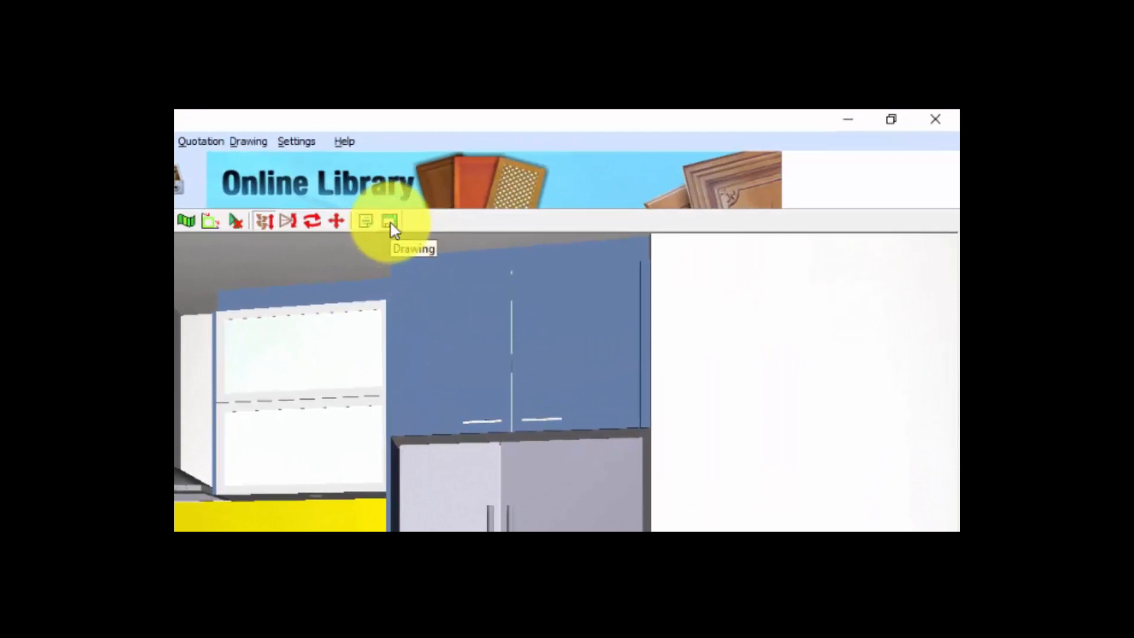
{"action": "left_click", "coordinate": [390, 222]}
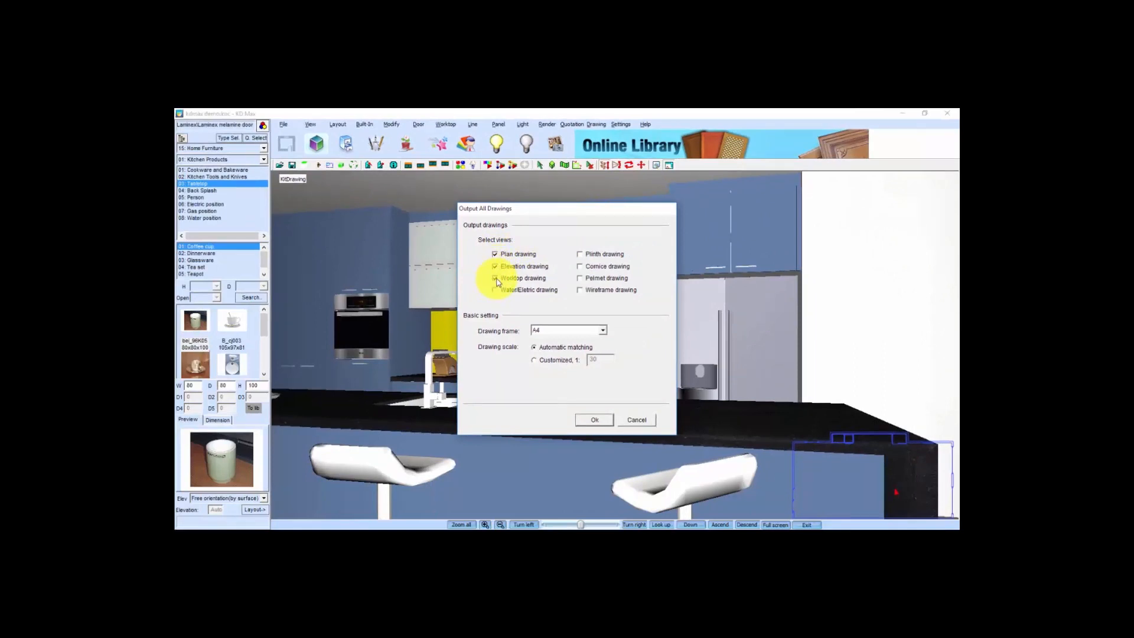
{"action": "left_click", "coordinate": [580, 289]}
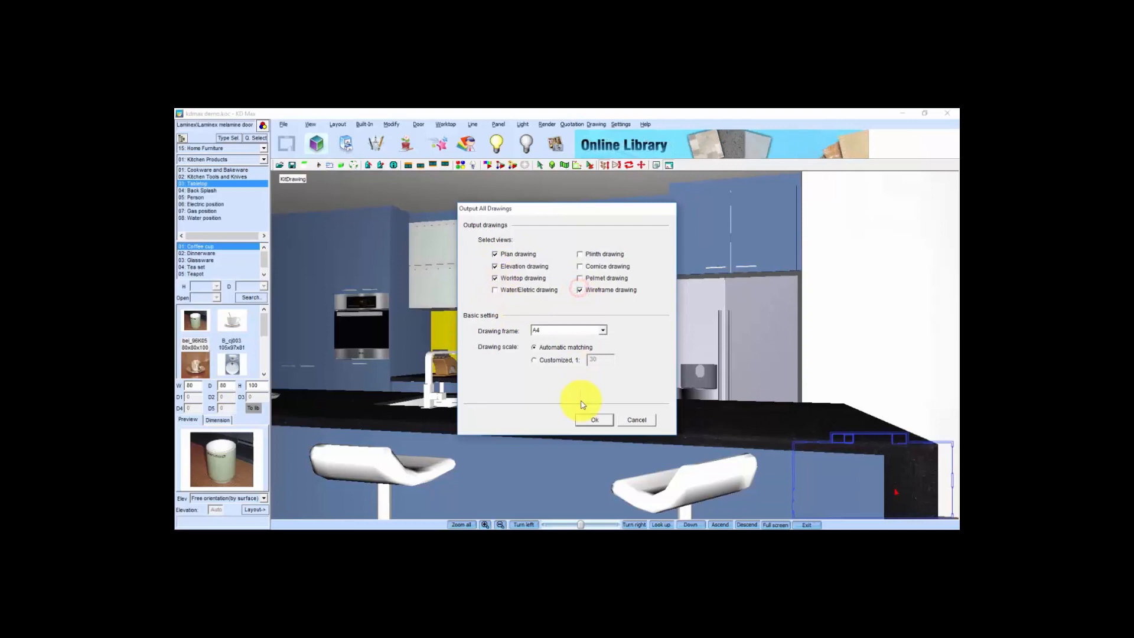
{"action": "left_click", "coordinate": [593, 420]}
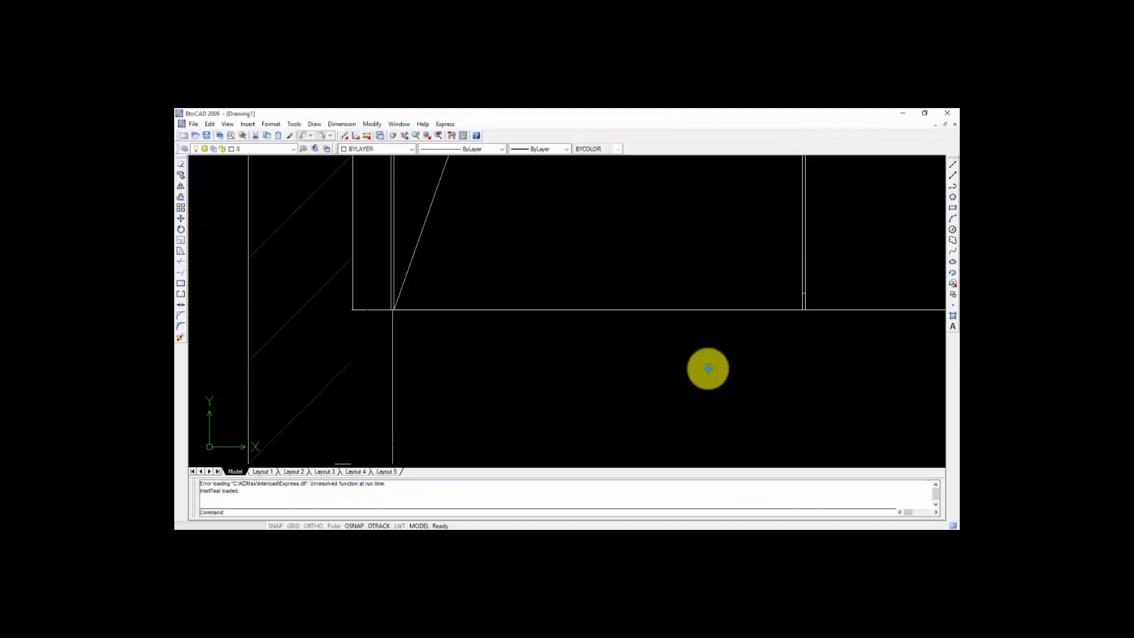
Delete the drawing frame and its title block from around the exported kitchen drawings
{"action": "middle_click", "coordinate": [708, 369]}
{"action": "middle_click", "coordinate": [708, 369]}
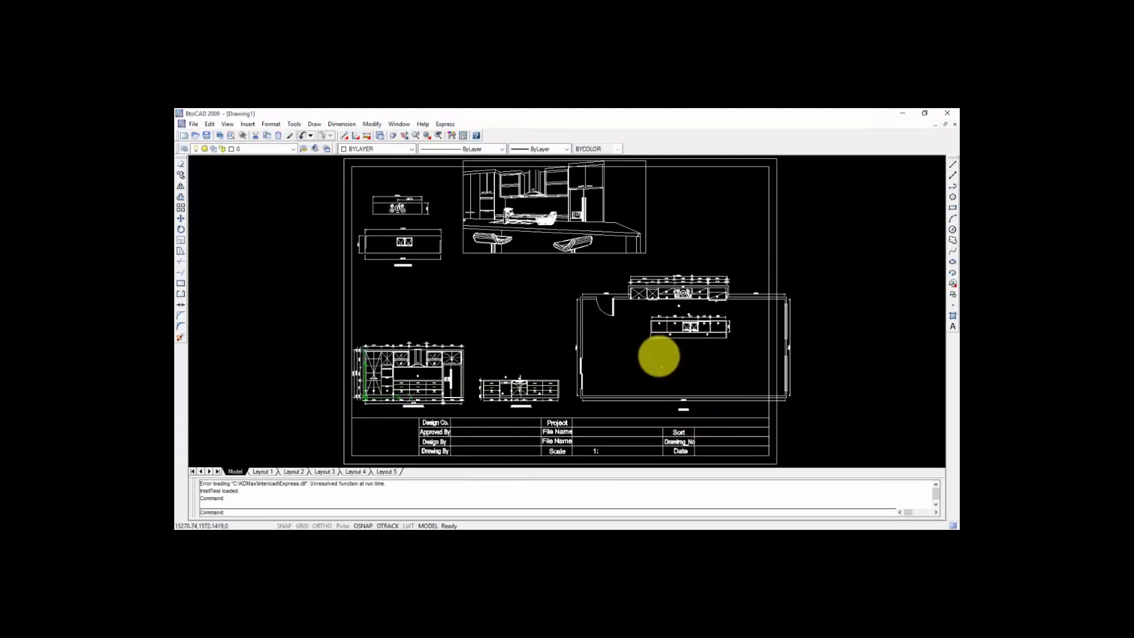
{"action": "scroll", "coordinate": [502, 326], "scroll_direction": "down", "scroll_amount": 2}
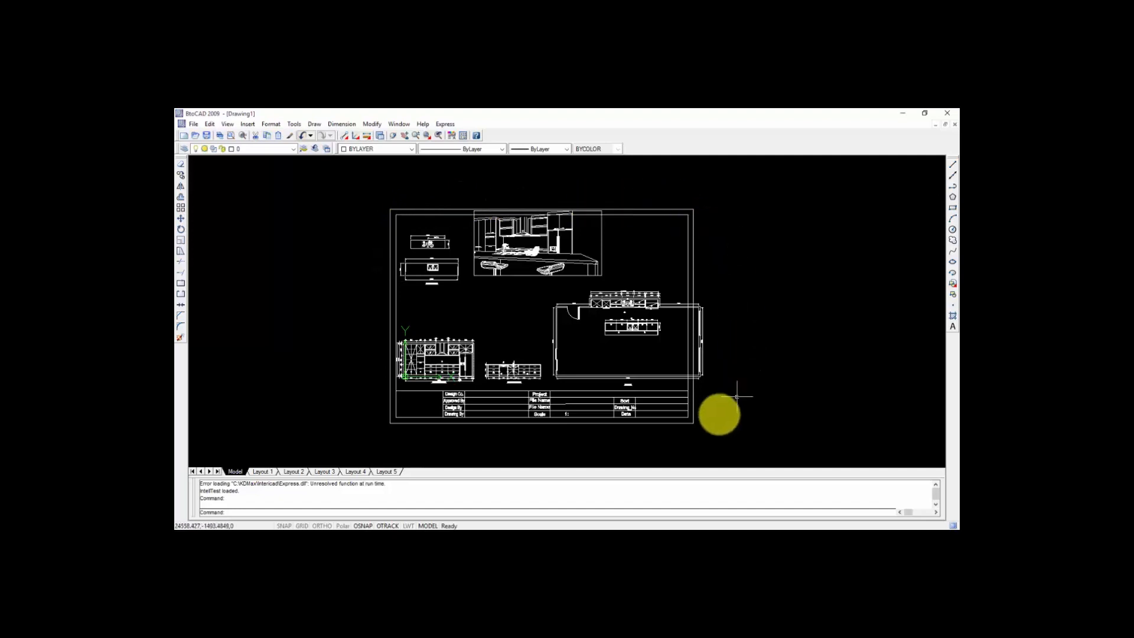
{"action": "left_click", "coordinate": [405, 296]}
{"action": "left_click", "coordinate": [375, 309]}
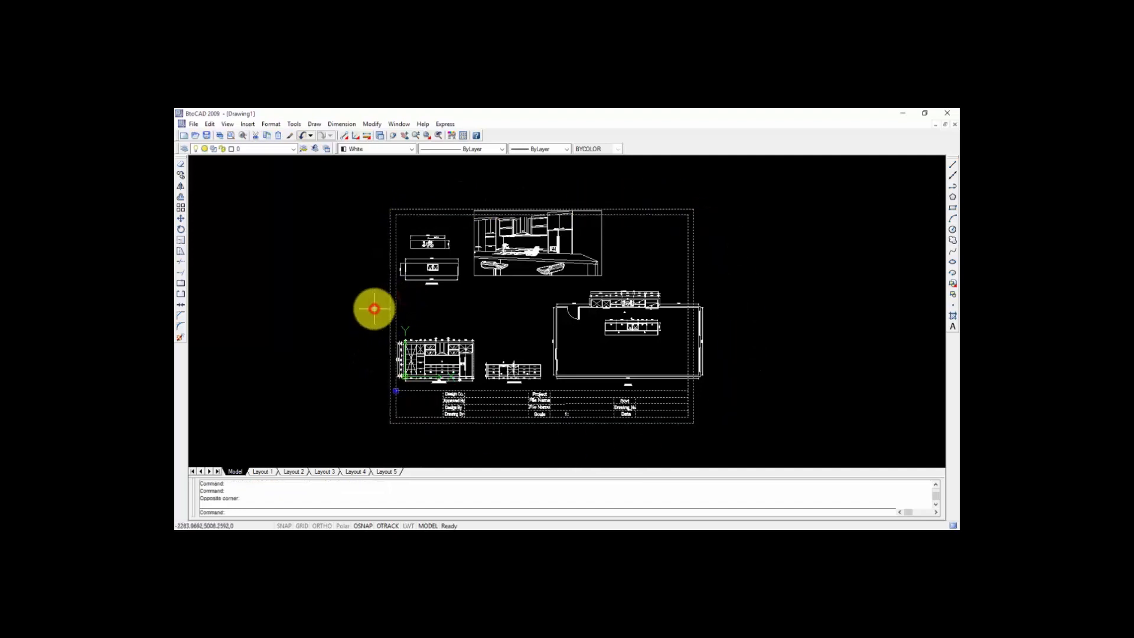
{"action": "key", "text": "Delete"}
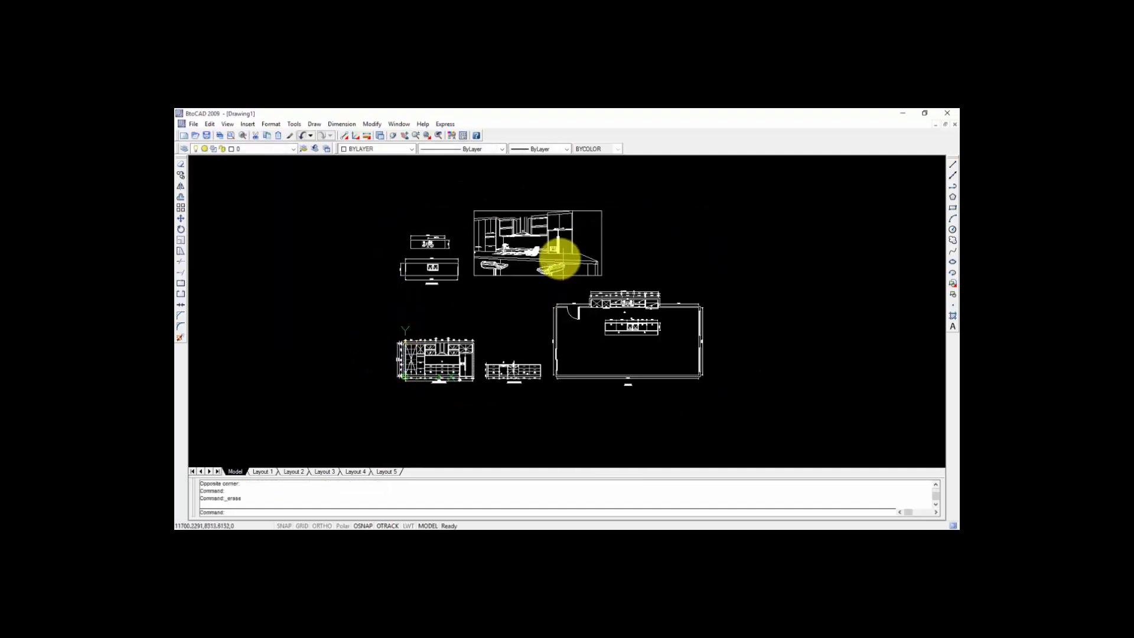
Move the wireframe perspective of the kitchen to the free area above the room's plan drawing
{"action": "left_click", "coordinate": [554, 254]}
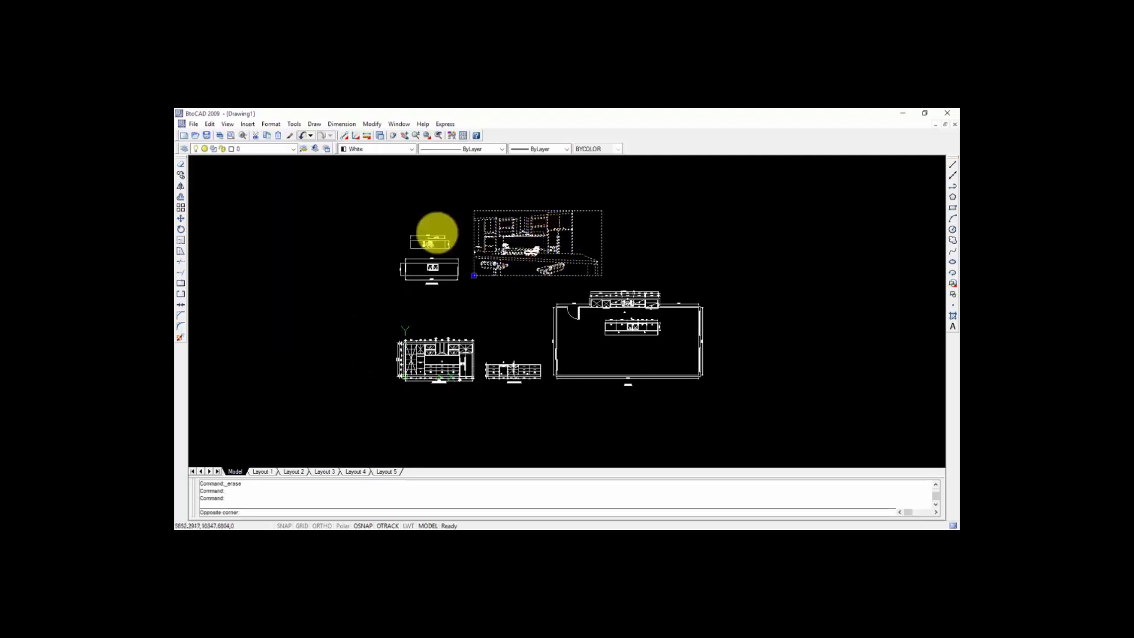
{"action": "left_click", "coordinate": [564, 238]}
{"action": "left_click", "coordinate": [181, 219]}
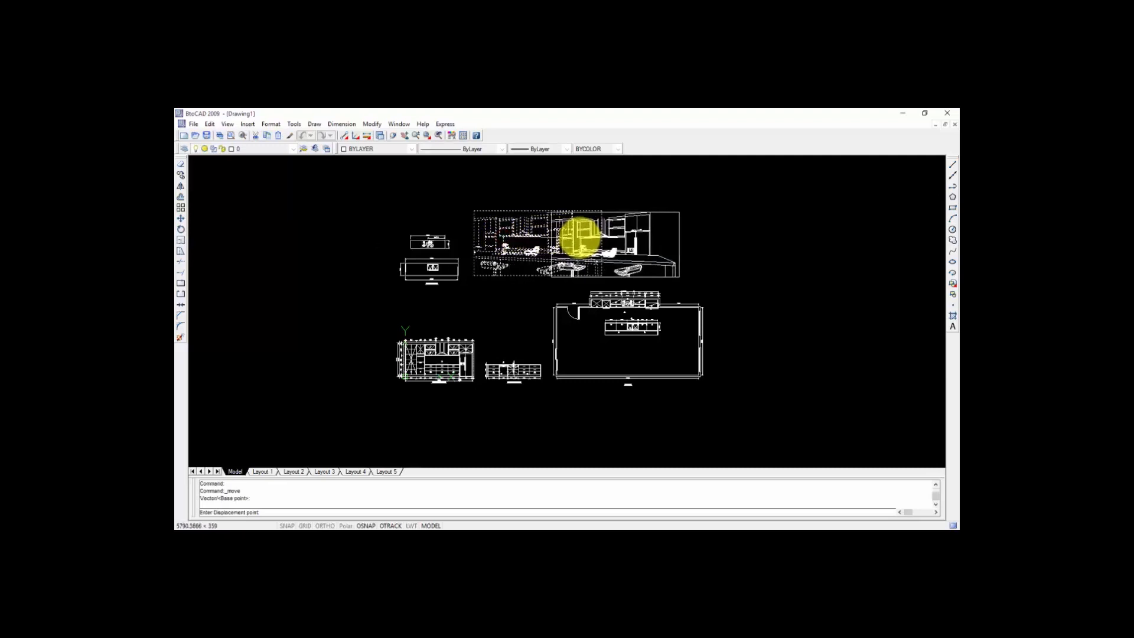
{"action": "left_click", "coordinate": [584, 236]}
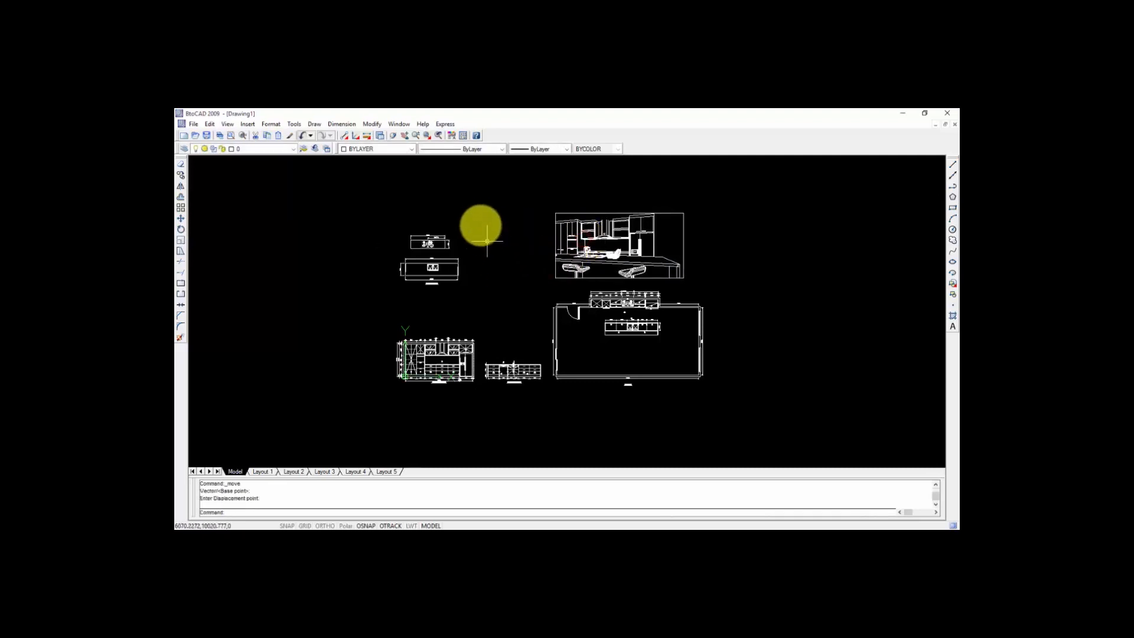
Examine the dimensioned worktop plan drawings with the hob and double sink cut-outs
{"action": "left_click", "coordinate": [359, 294]}
{"action": "scroll", "coordinate": [391, 266], "scroll_direction": "up", "scroll_amount": 8}
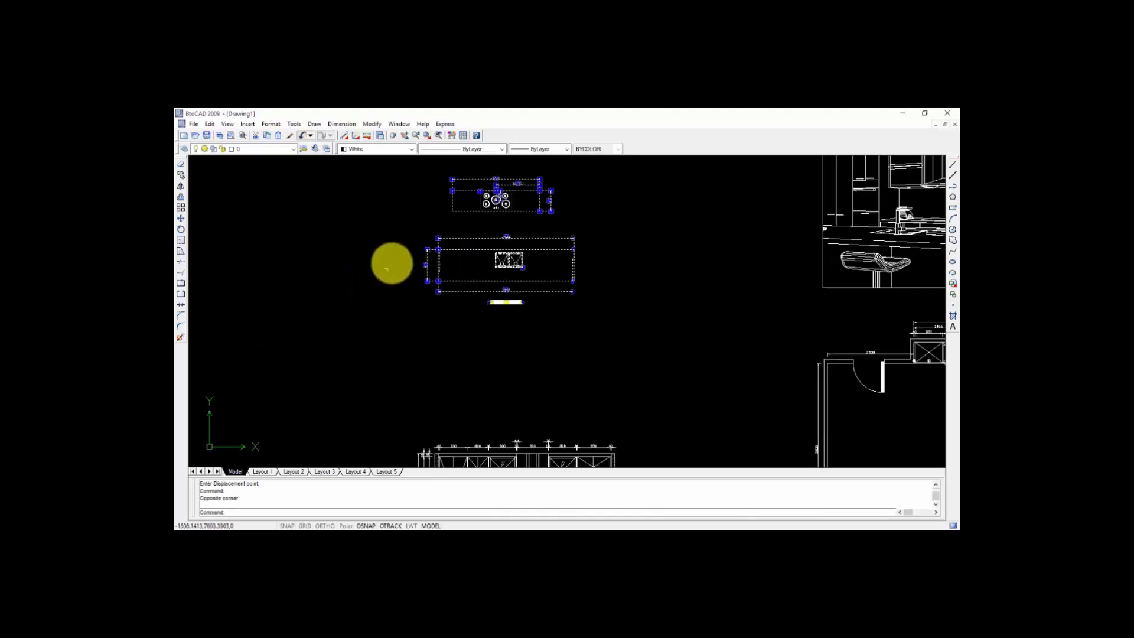
{"action": "key", "text": "ctrl+a"}
{"action": "key", "text": "Escape"}
{"action": "key", "text": "Escape"}
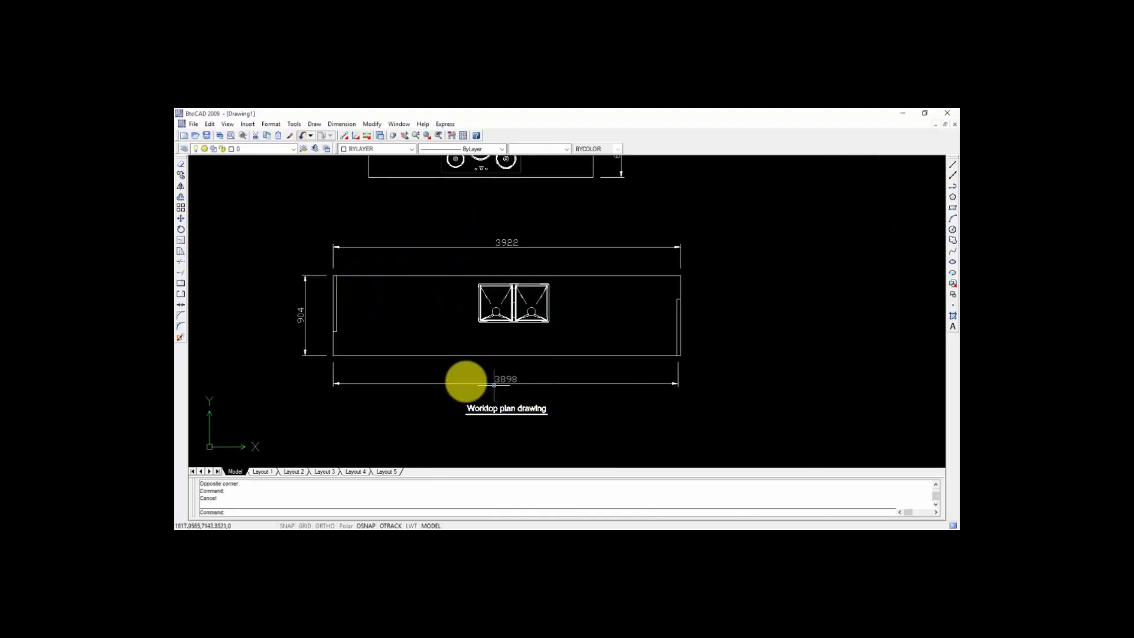
{"action": "scroll", "coordinate": [506, 271], "scroll_direction": "down", "scroll_amount": 5}
{"action": "scroll", "coordinate": [419, 211], "scroll_direction": "up", "scroll_amount": 3}
{"action": "scroll", "coordinate": [420, 211], "scroll_direction": "up", "scroll_amount": 2}
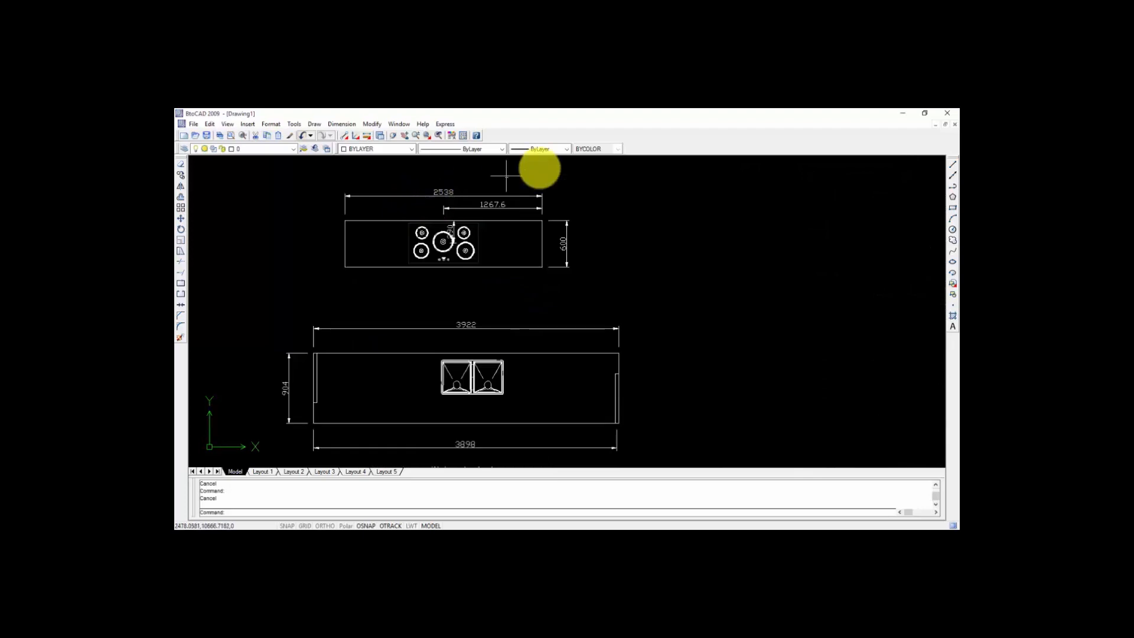
{"action": "scroll", "coordinate": [513, 195], "scroll_direction": "down", "scroll_amount": 2}
{"action": "scroll", "coordinate": [422, 233], "scroll_direction": "up", "scroll_amount": 2}
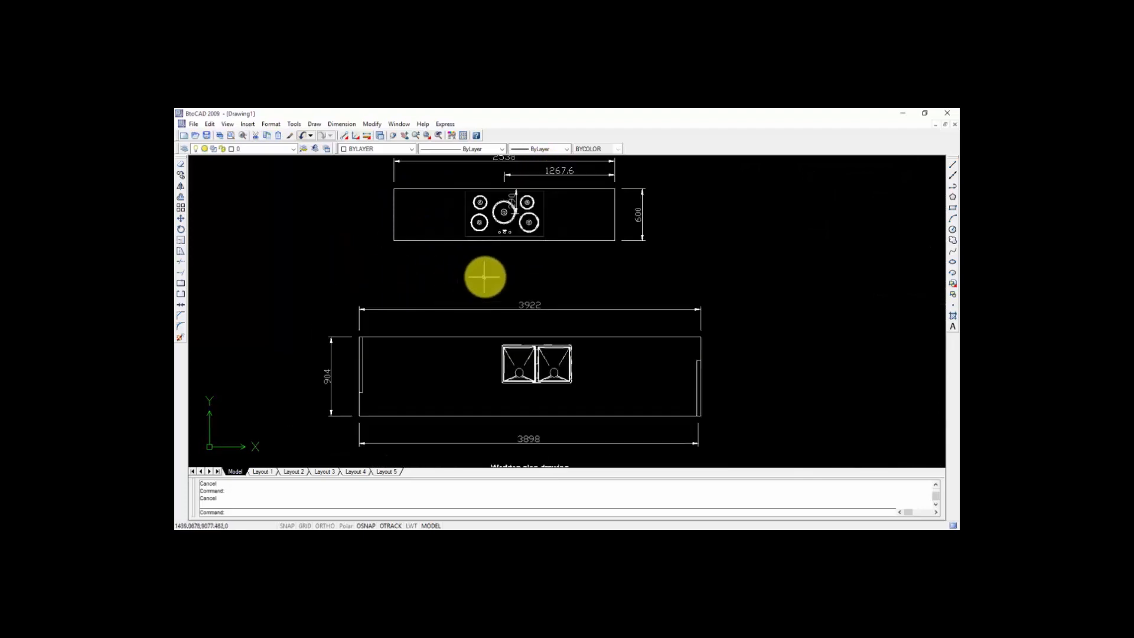
Add the multiline text "seen" at height 85 beneath the hob worktop plan and shift it under the hob
{"action": "left_click", "coordinate": [954, 329]}
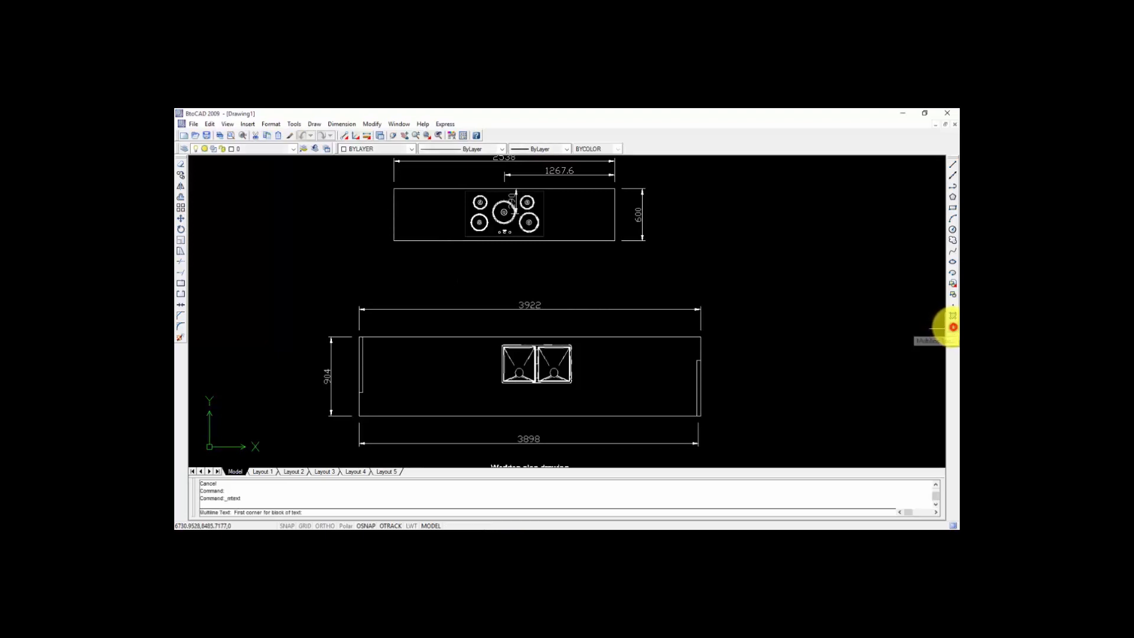
{"action": "left_click", "coordinate": [439, 251]}
{"action": "left_click", "coordinate": [581, 269]}
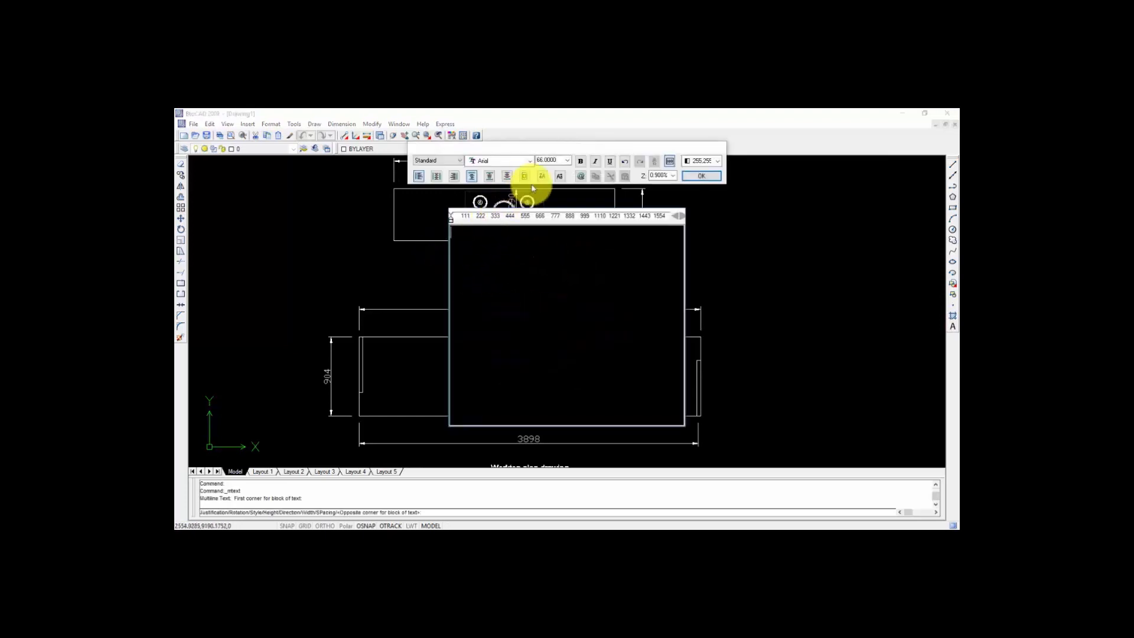
{"action": "left_click", "coordinate": [562, 159]}
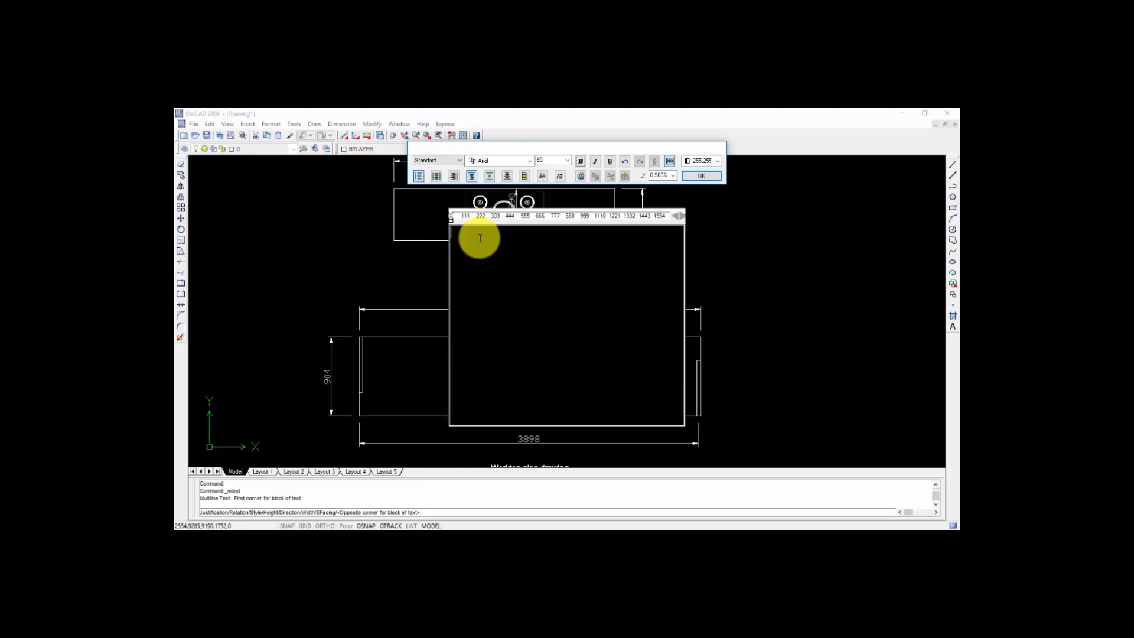
{"action": "left_click", "coordinate": [462, 238]}
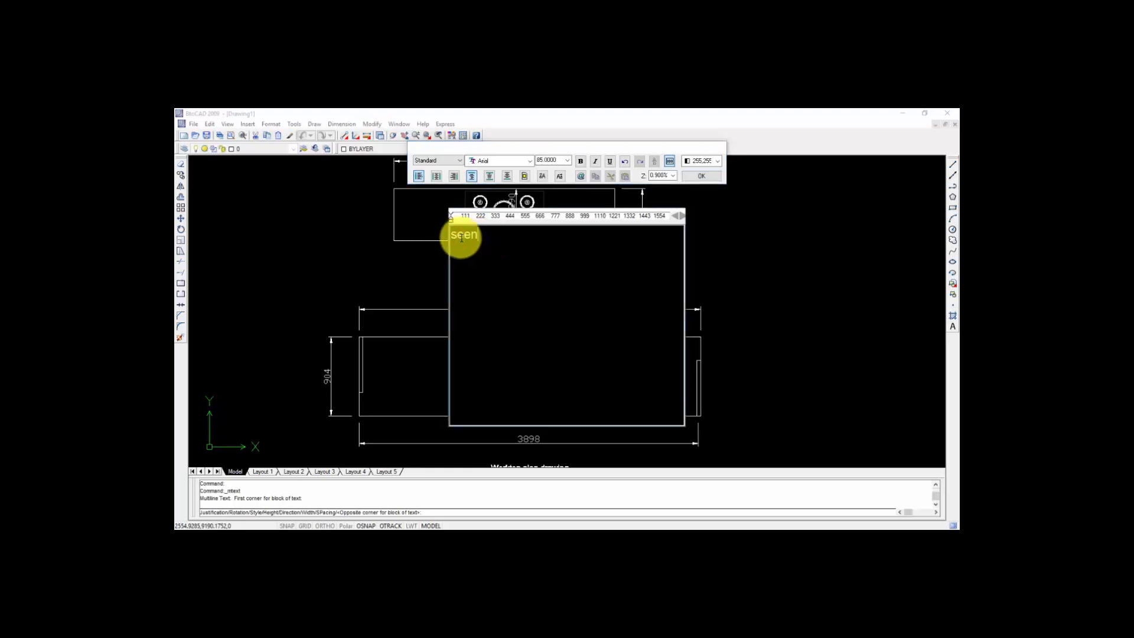
{"action": "left_click", "coordinate": [703, 178]}
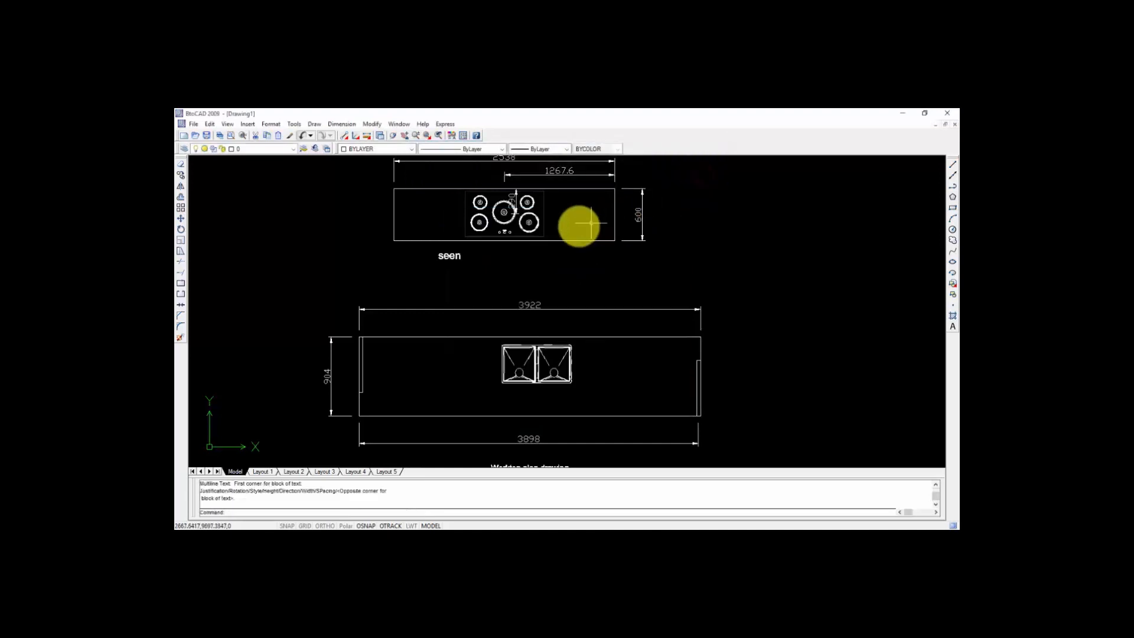
{"action": "left_click", "coordinate": [447, 257]}
{"action": "left_click", "coordinate": [438, 251]}
{"action": "left_click", "coordinate": [495, 249]}
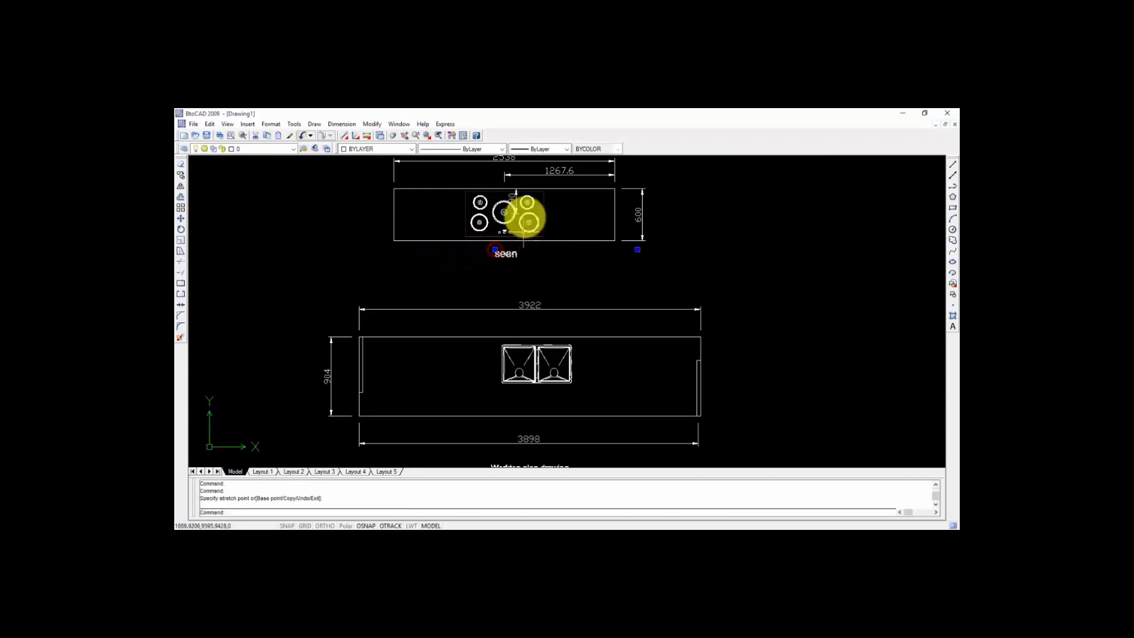
Copy the "seen" note and paste it along the upper edge of the sink worktop plan
{"action": "scroll", "coordinate": [526, 219], "scroll_direction": "down", "scroll_amount": 3}
{"action": "scroll", "coordinate": [522, 225], "scroll_direction": "up", "scroll_amount": 2}
{"action": "right_click", "coordinate": [518, 218]}
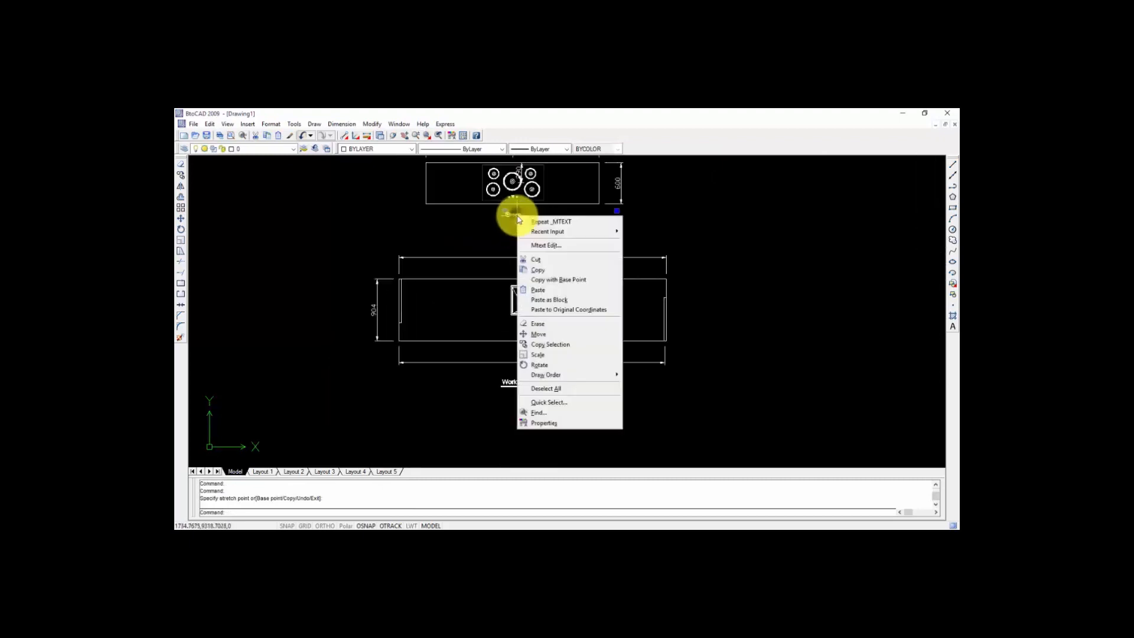
{"action": "left_click", "coordinate": [540, 271]}
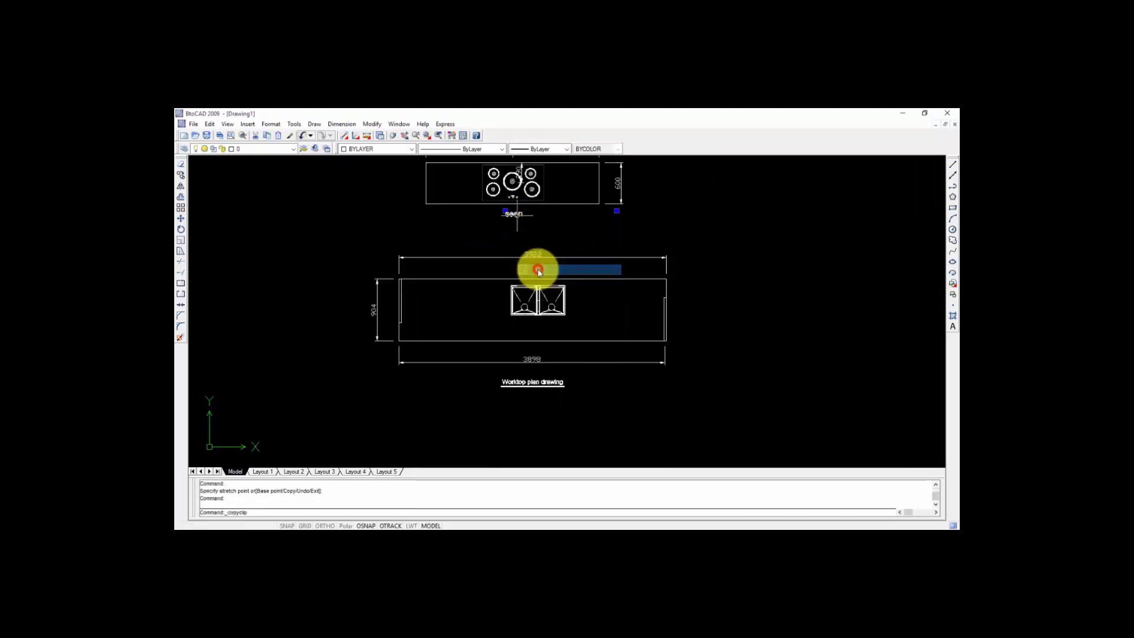
{"action": "scroll", "coordinate": [524, 266], "scroll_direction": "up", "scroll_amount": 4}
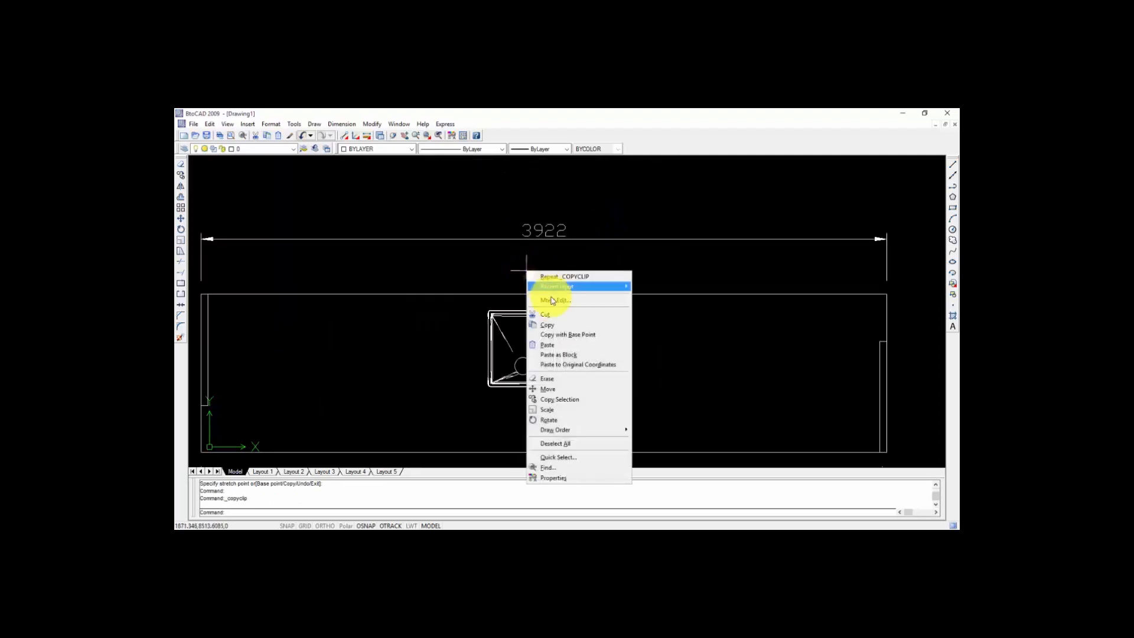
{"action": "left_click", "coordinate": [544, 345]}
{"action": "left_click", "coordinate": [518, 283]}
Paste further "seen" notes beside the lower, right and left edges of the sink worktop plan
{"action": "scroll", "coordinate": [515, 242], "scroll_direction": "down", "scroll_amount": 3}
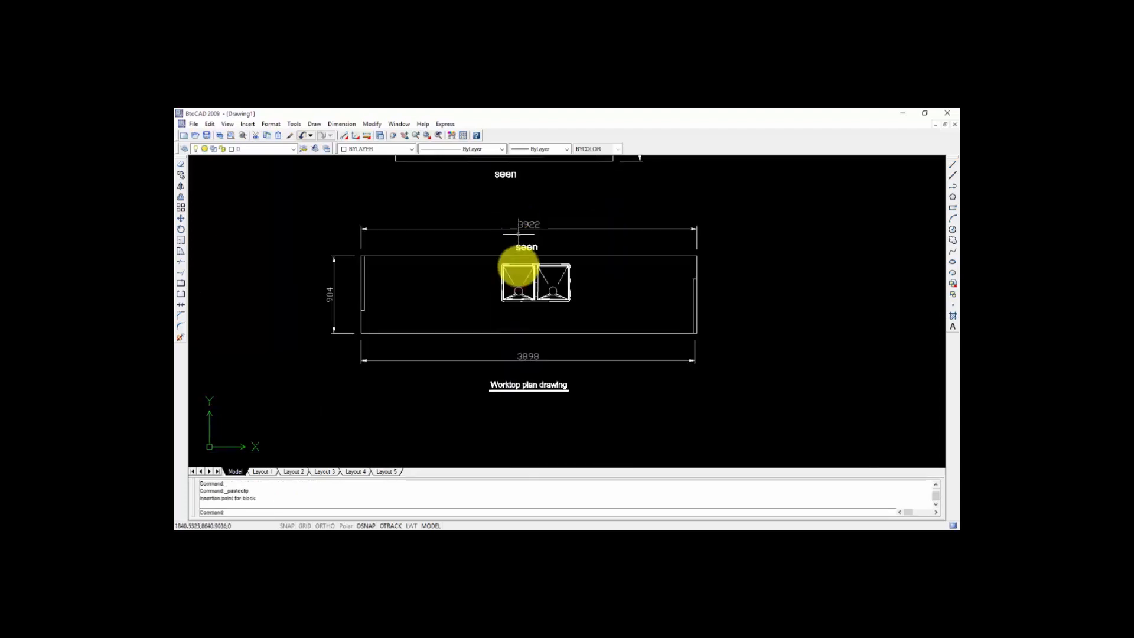
{"action": "right_click", "coordinate": [517, 346]}
{"action": "left_click", "coordinate": [541, 407]}
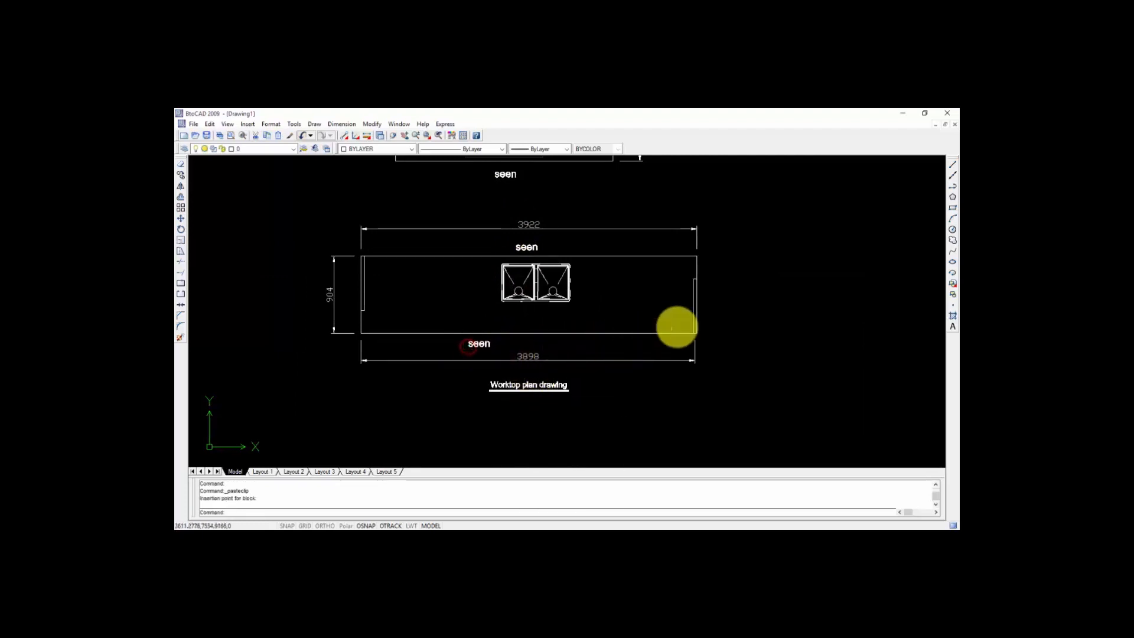
{"action": "right_click", "coordinate": [711, 292]}
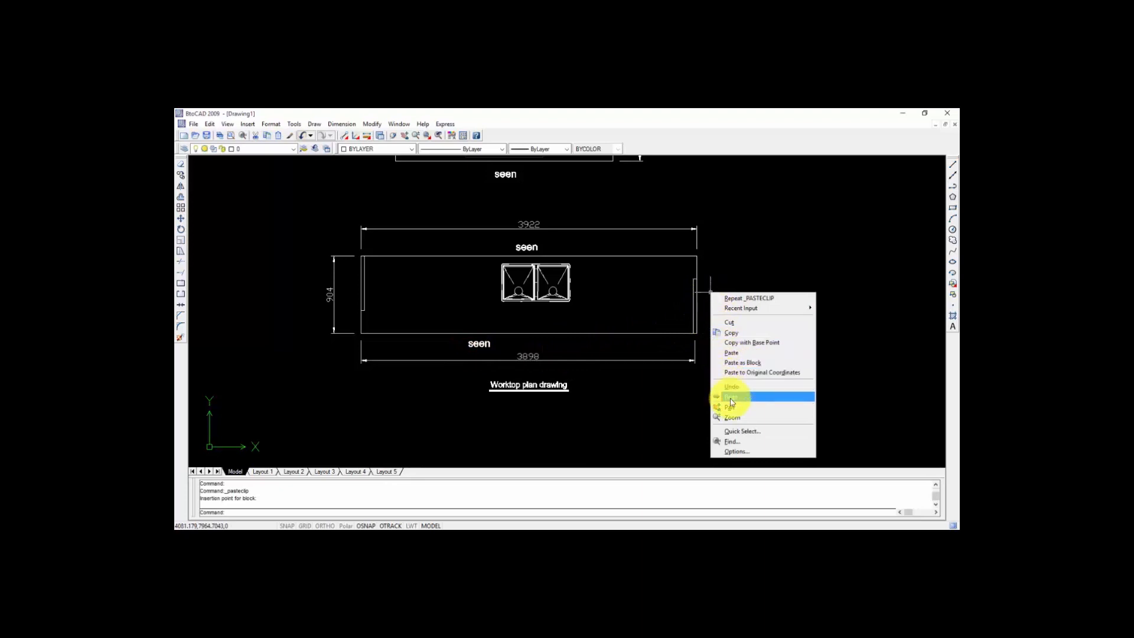
{"action": "left_click", "coordinate": [731, 353]}
{"action": "left_click", "coordinate": [705, 292]}
{"action": "right_click", "coordinate": [322, 274]}
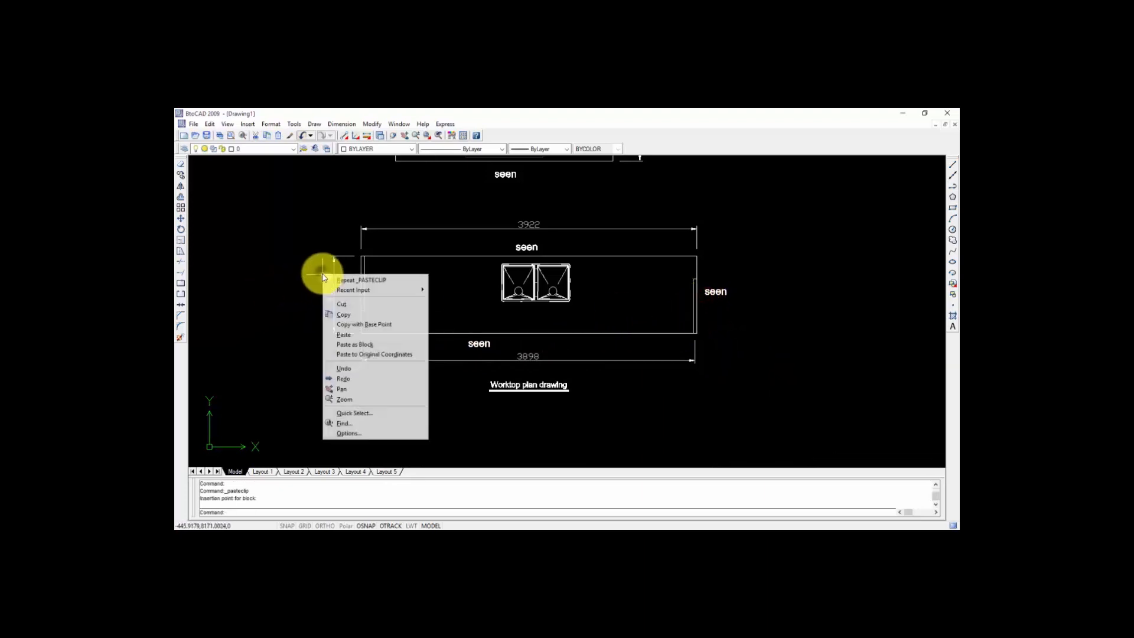
{"action": "left_click", "coordinate": [346, 335]}
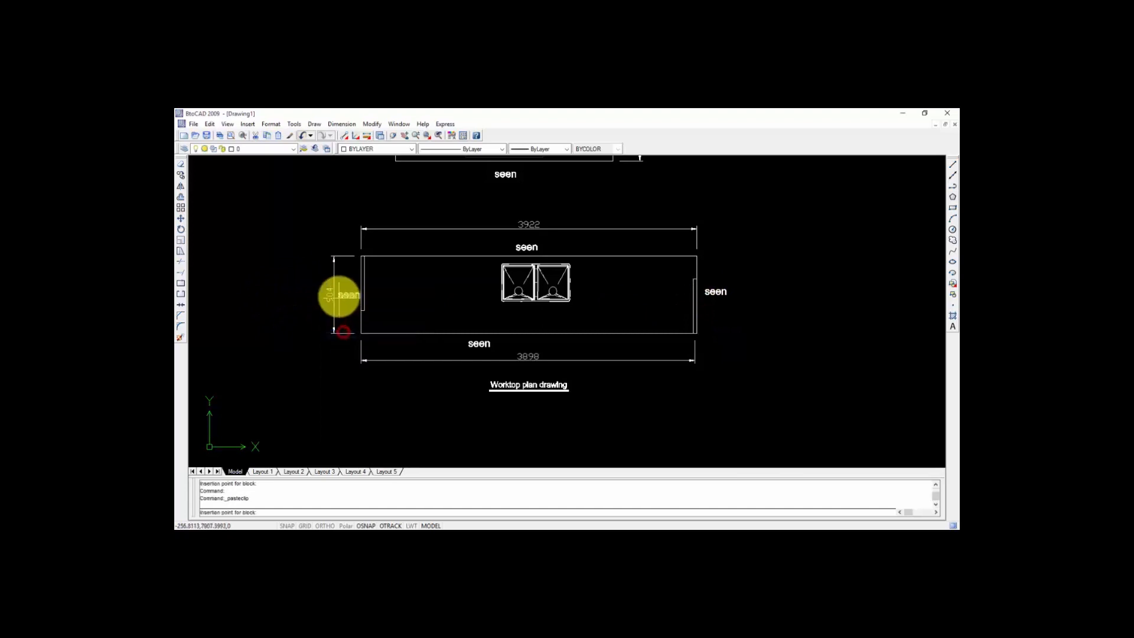
{"action": "left_click", "coordinate": [305, 273]}
Examine the edge notes around the hob and sink worktop plans
{"action": "scroll", "coordinate": [387, 291], "scroll_direction": "down", "scroll_amount": 3}
{"action": "scroll", "coordinate": [397, 273], "scroll_direction": "up", "scroll_amount": 4}
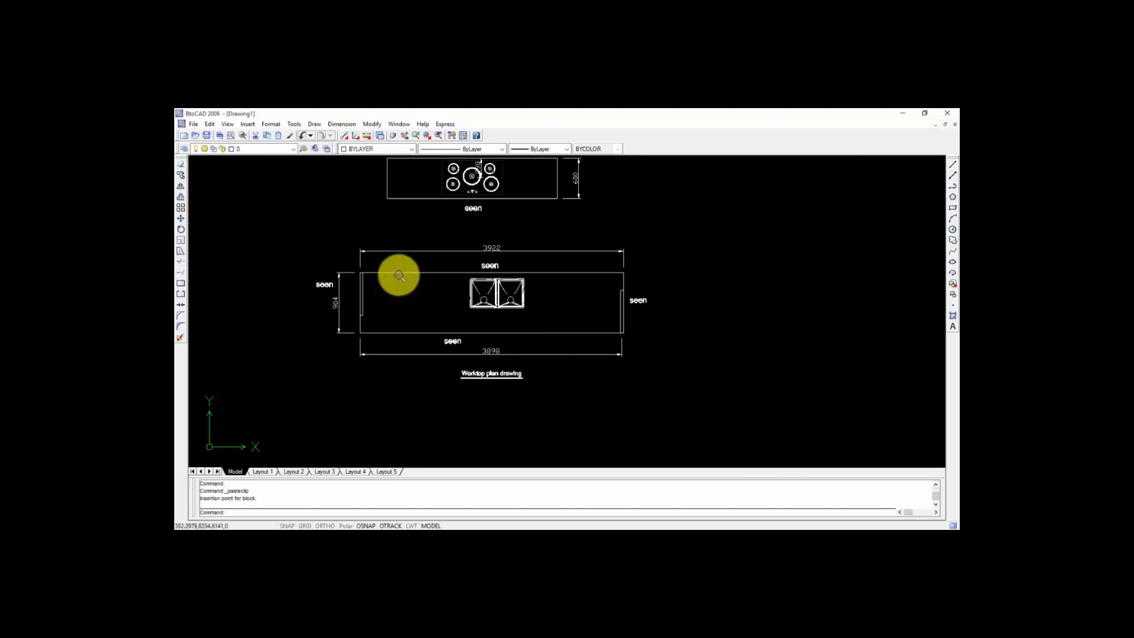
{"action": "scroll", "coordinate": [430, 242], "scroll_direction": "down", "scroll_amount": 3}
{"action": "scroll", "coordinate": [448, 227], "scroll_direction": "down", "scroll_amount": 3}
{"action": "scroll", "coordinate": [522, 202], "scroll_direction": "up", "scroll_amount": 4}
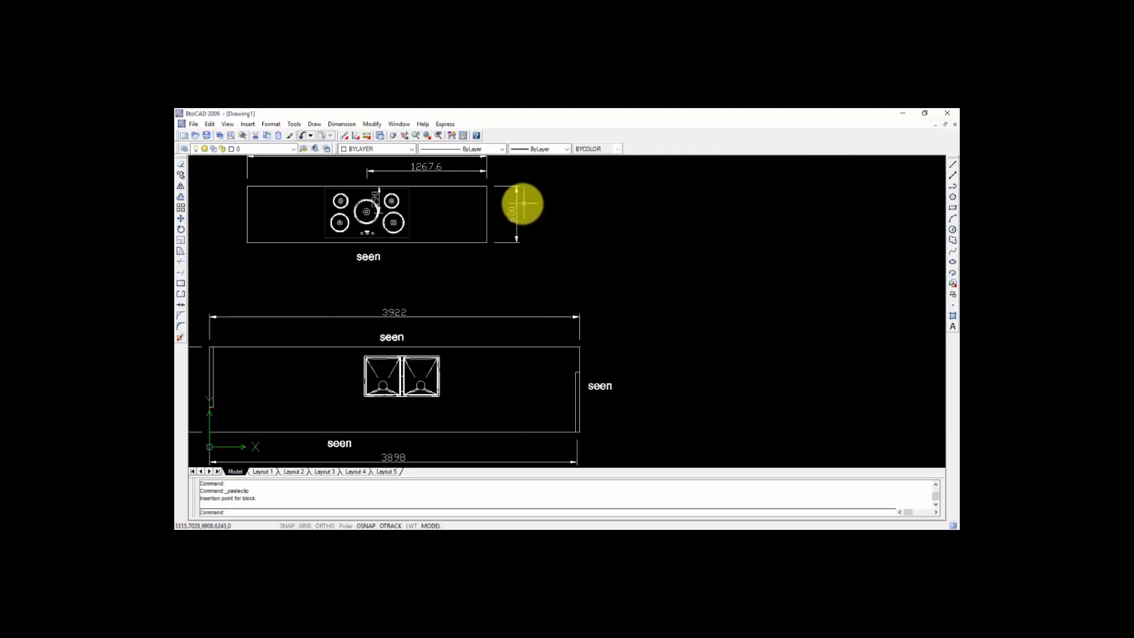
{"action": "scroll", "coordinate": [509, 197], "scroll_direction": "down", "scroll_amount": 2}
{"action": "scroll", "coordinate": [420, 181], "scroll_direction": "up", "scroll_amount": 2}
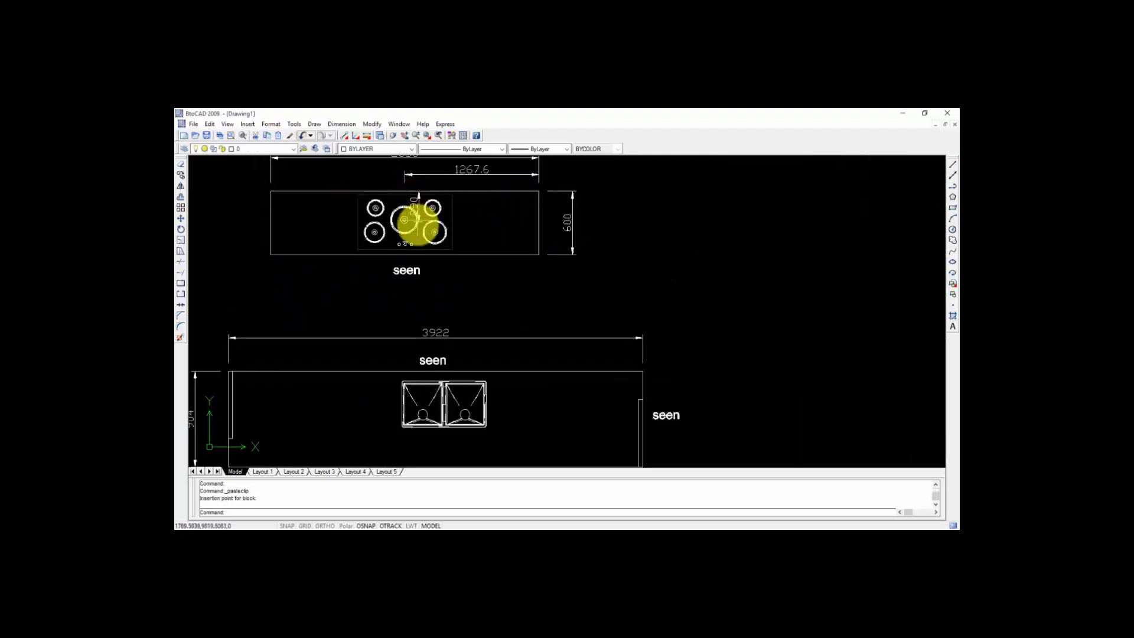
{"action": "scroll", "coordinate": [472, 256], "scroll_direction": "down", "scroll_amount": 2}
{"action": "scroll", "coordinate": [510, 348], "scroll_direction": "up", "scroll_amount": 4}
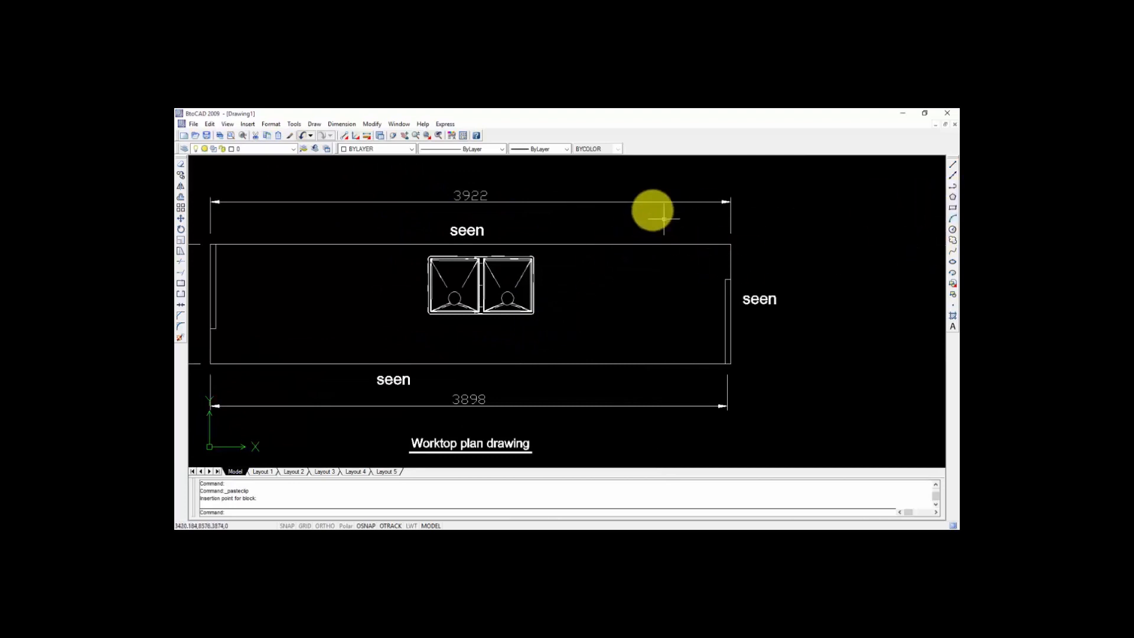
Move both worktop plans with their notes and title closer to the elevation drawings
{"action": "scroll", "coordinate": [548, 195], "scroll_direction": "down", "scroll_amount": 8}
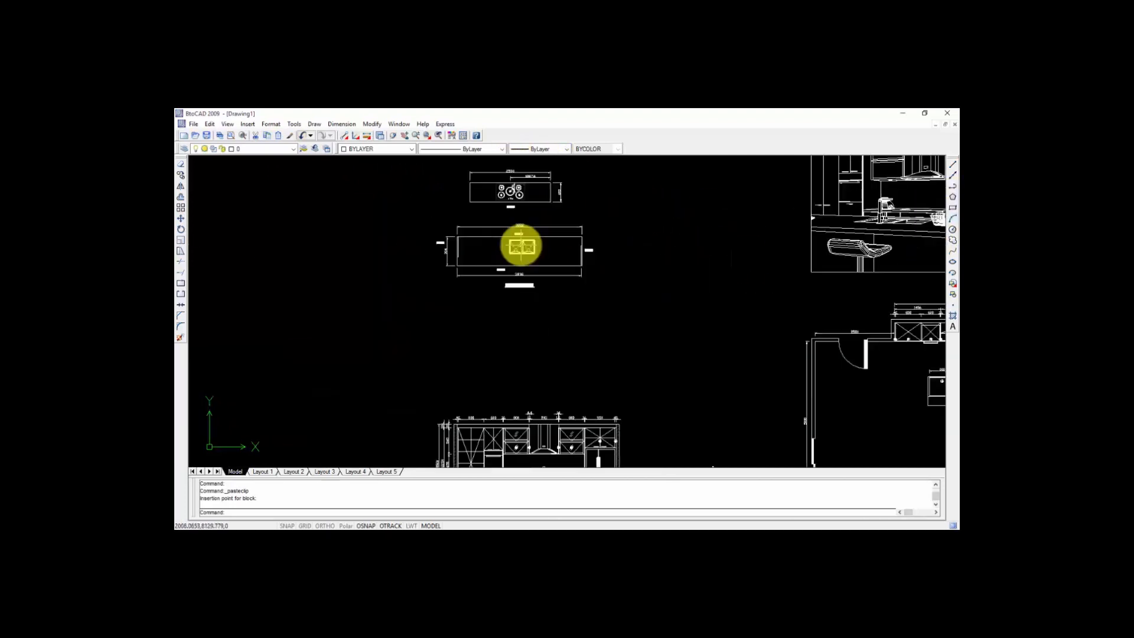
{"action": "left_click_drag", "start_coordinate": [619, 177], "coordinate": [410, 298]}
{"action": "left_click", "coordinate": [181, 220]}
{"action": "left_click", "coordinate": [503, 254]}
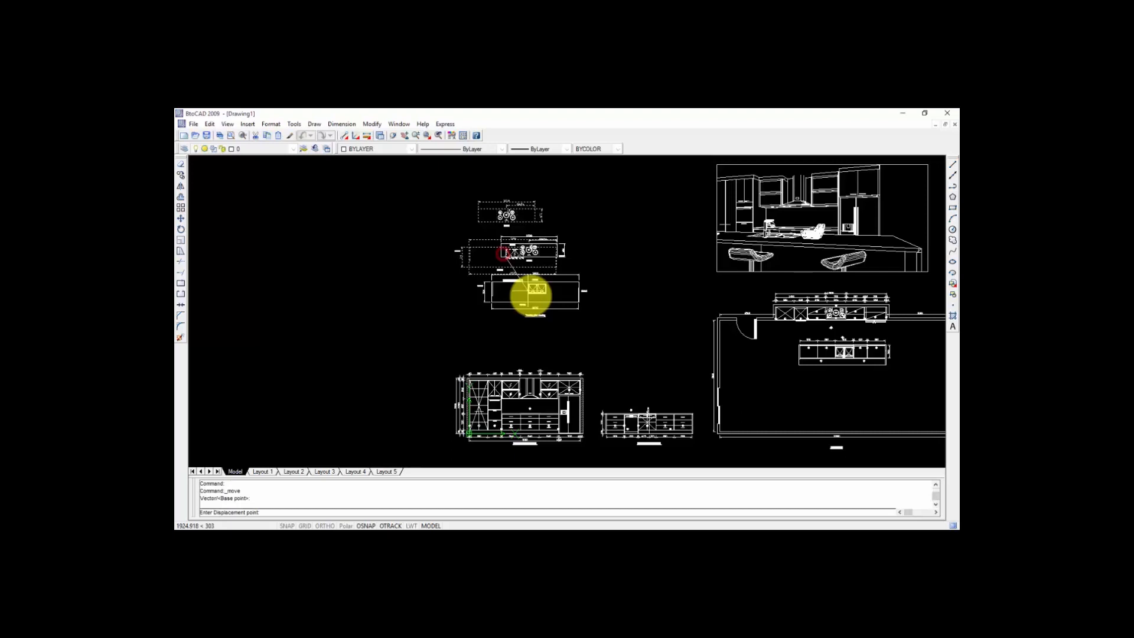
{"action": "left_click", "coordinate": [528, 291]}
Examine the A and B view elevations and the numbered cabinets and view markers in the room plan
{"action": "scroll", "coordinate": [636, 410], "scroll_direction": "up", "scroll_amount": 3}
{"action": "middle_click_drag", "start_coordinate": [636, 409], "coordinate": [541, 246]}
{"action": "scroll", "coordinate": [575, 251], "scroll_direction": "down", "scroll_amount": 3}
{"action": "scroll", "coordinate": [453, 216], "scroll_direction": "up", "scroll_amount": 6}
{"action": "scroll", "coordinate": [486, 241], "scroll_direction": "down", "scroll_amount": 2}
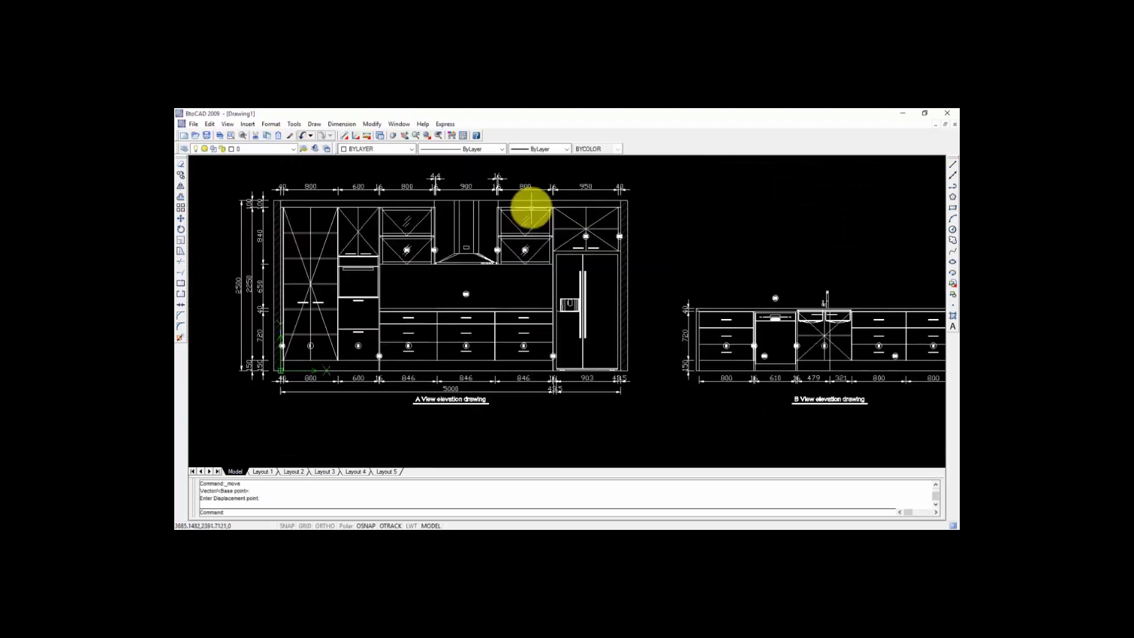
{"action": "scroll", "coordinate": [355, 322], "scroll_direction": "down", "scroll_amount": 4}
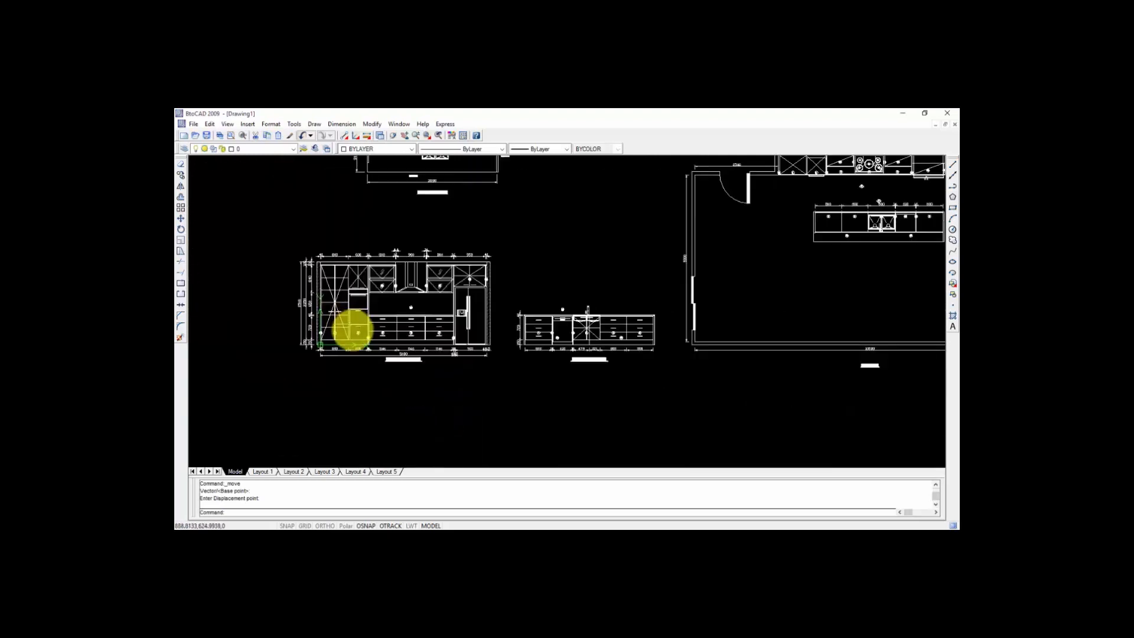
{"action": "scroll", "coordinate": [618, 278], "scroll_direction": "up", "scroll_amount": 6}
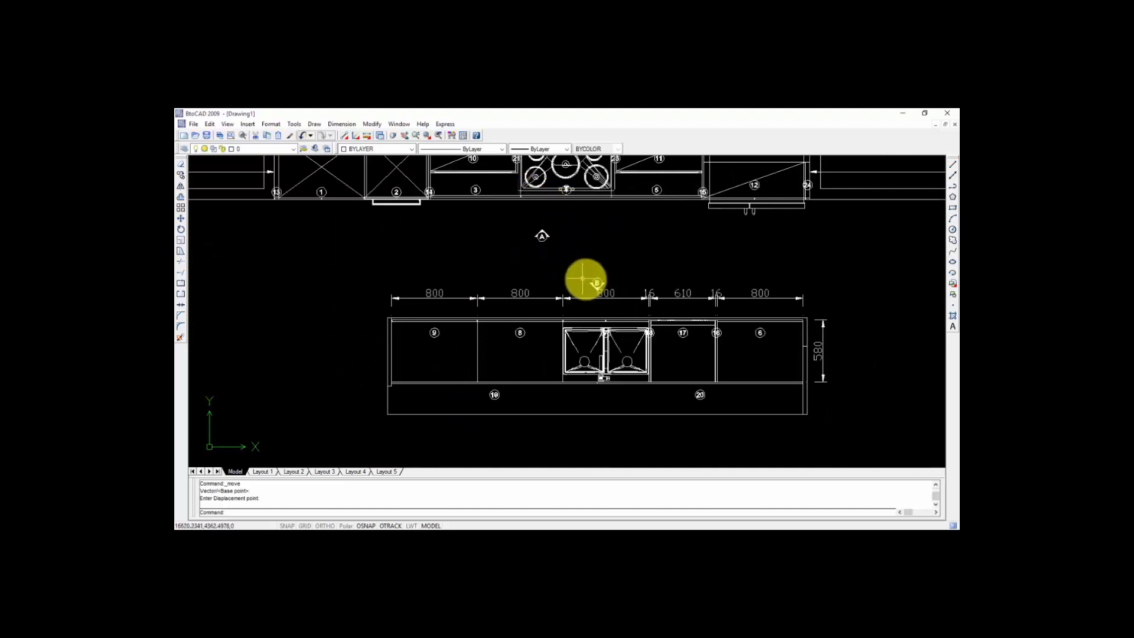
{"action": "scroll", "coordinate": [573, 265], "scroll_direction": "down", "scroll_amount": 4}
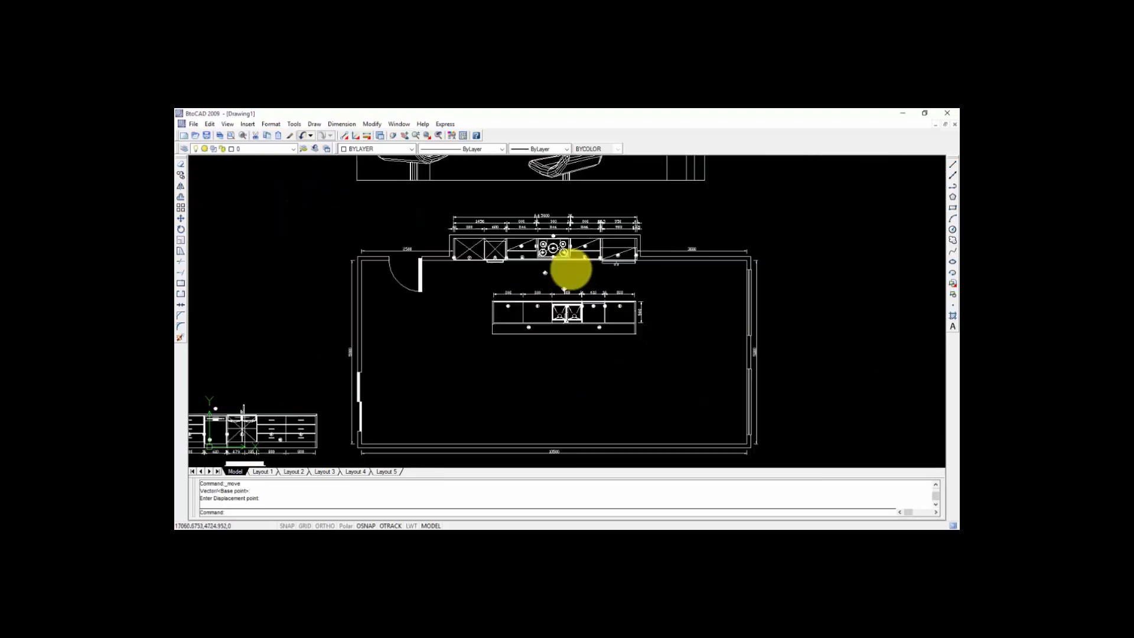
Move the wireframe perspective closer to the worktop plans, above the gap between the elevations and the room plan
{"action": "scroll", "coordinate": [614, 248], "scroll_direction": "down", "scroll_amount": 4}
{"action": "scroll", "coordinate": [585, 207], "scroll_direction": "up", "scroll_amount": 2}
{"action": "left_click", "coordinate": [678, 181]}
{"action": "left_click", "coordinate": [485, 269]}
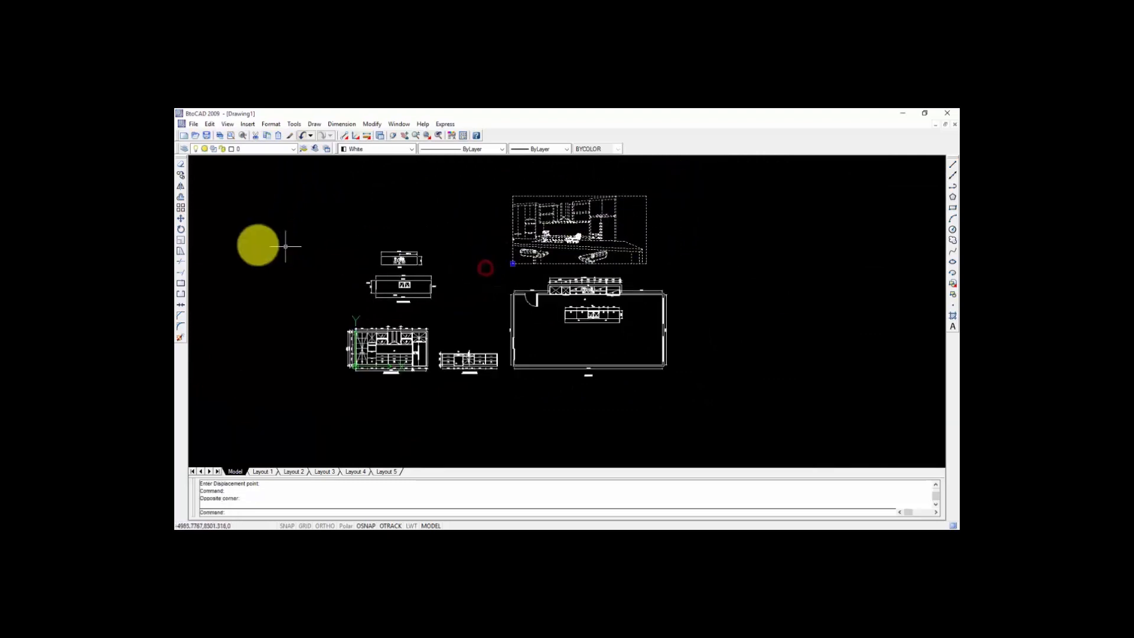
{"action": "left_click", "coordinate": [180, 219]}
{"action": "left_click", "coordinate": [563, 232]}
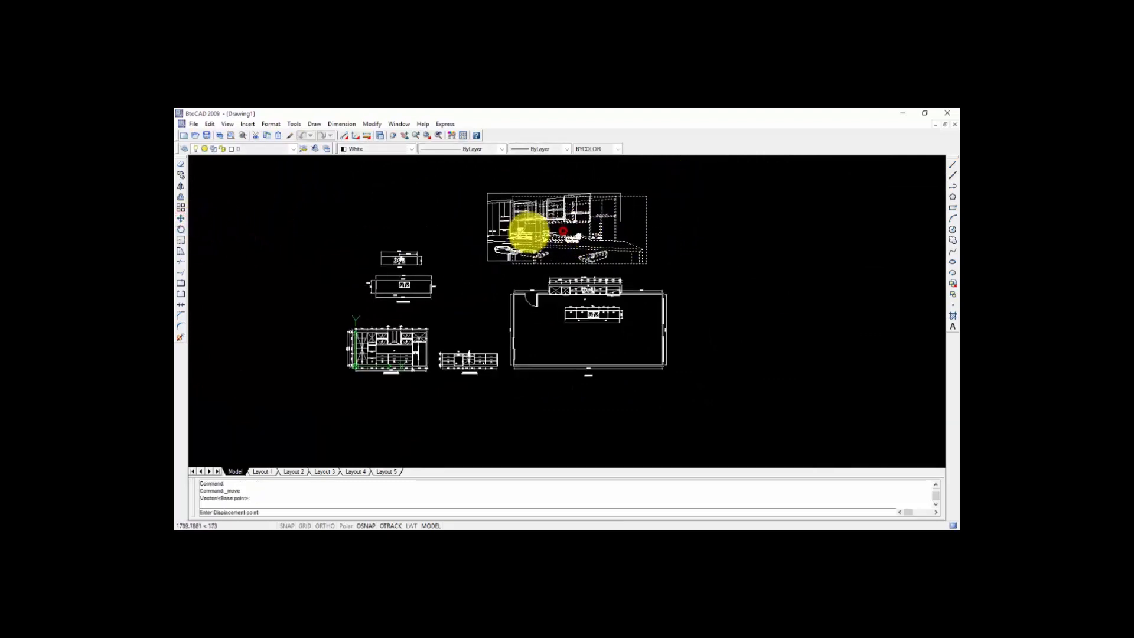
{"action": "left_click", "coordinate": [498, 234]}
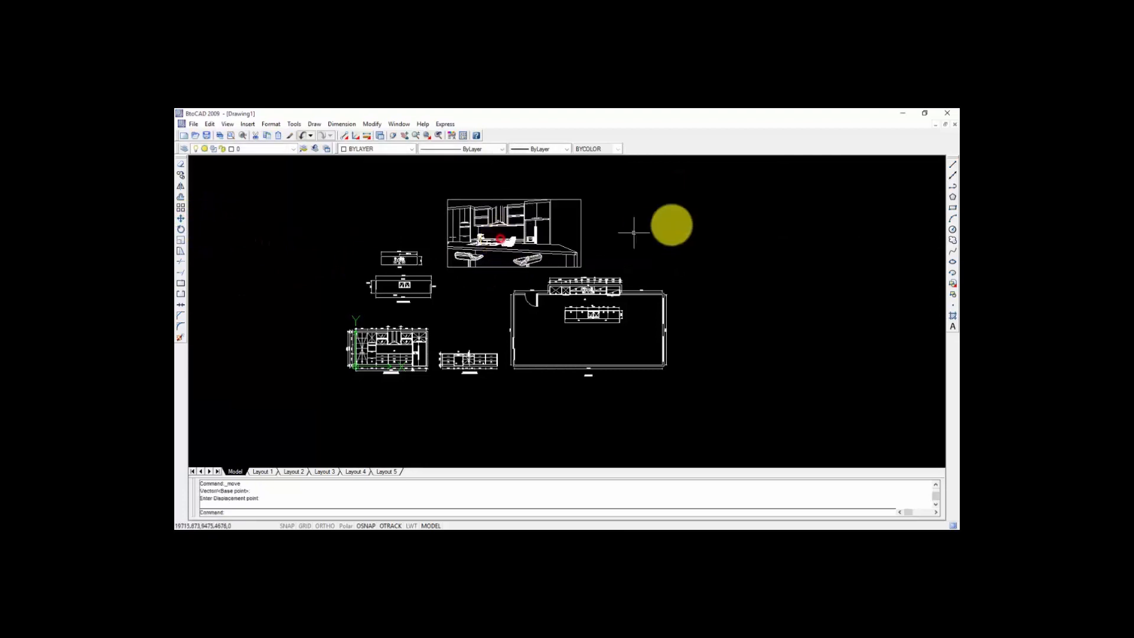
Open Layout 1 and fit all the kitchen drawings inside its viewport, returning to paper space
{"action": "scroll", "coordinate": [561, 254], "scroll_direction": "down", "scroll_amount": 2}
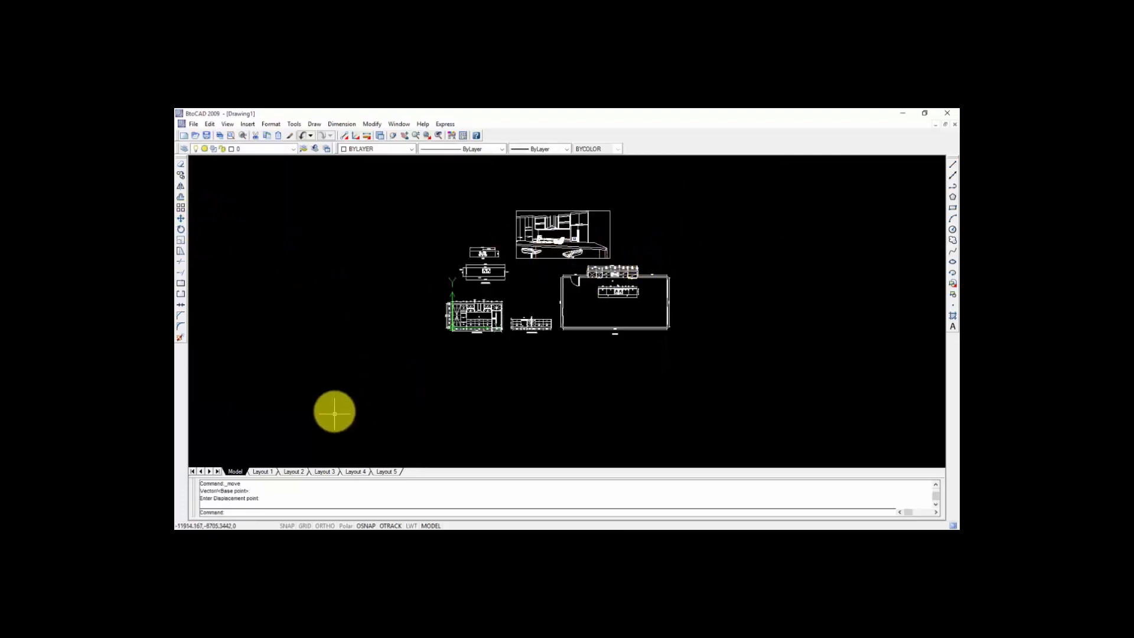
{"action": "left_click", "coordinate": [262, 472]}
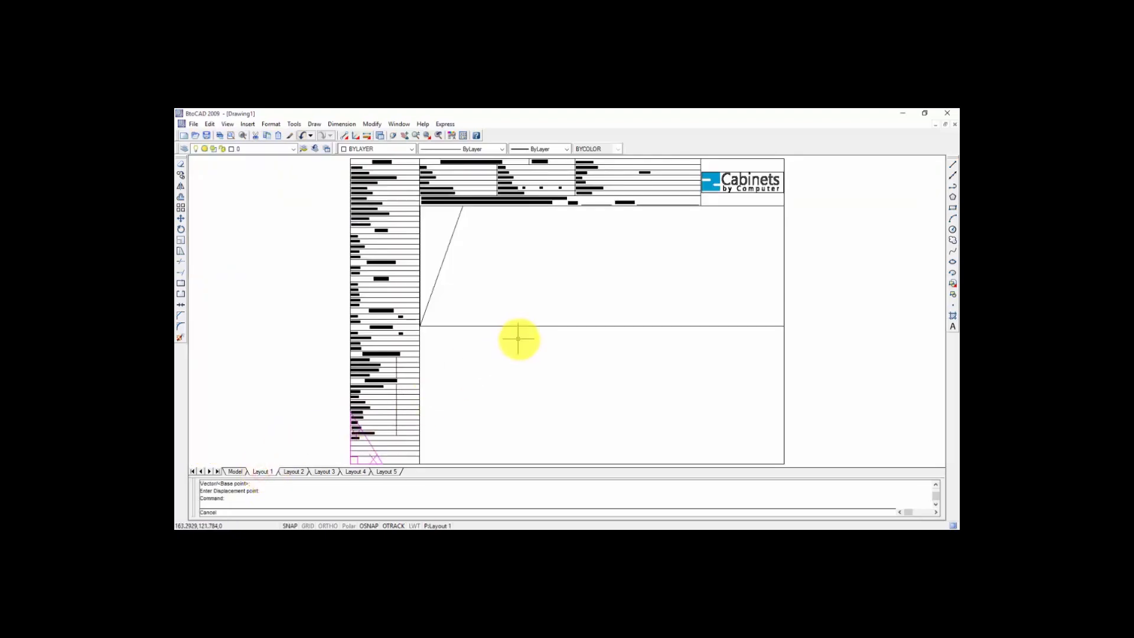
{"action": "double_click", "coordinate": [581, 354]}
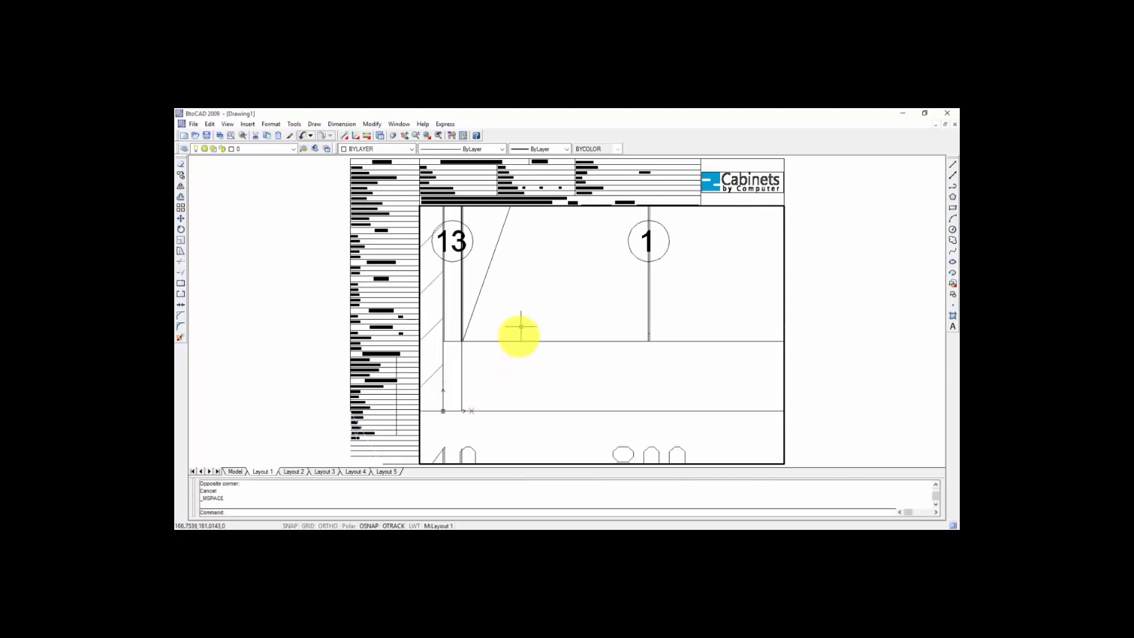
{"action": "scroll", "coordinate": [519, 331], "scroll_direction": "down", "scroll_amount": 3}
{"action": "scroll", "coordinate": [517, 348], "scroll_direction": "down", "scroll_amount": 5}
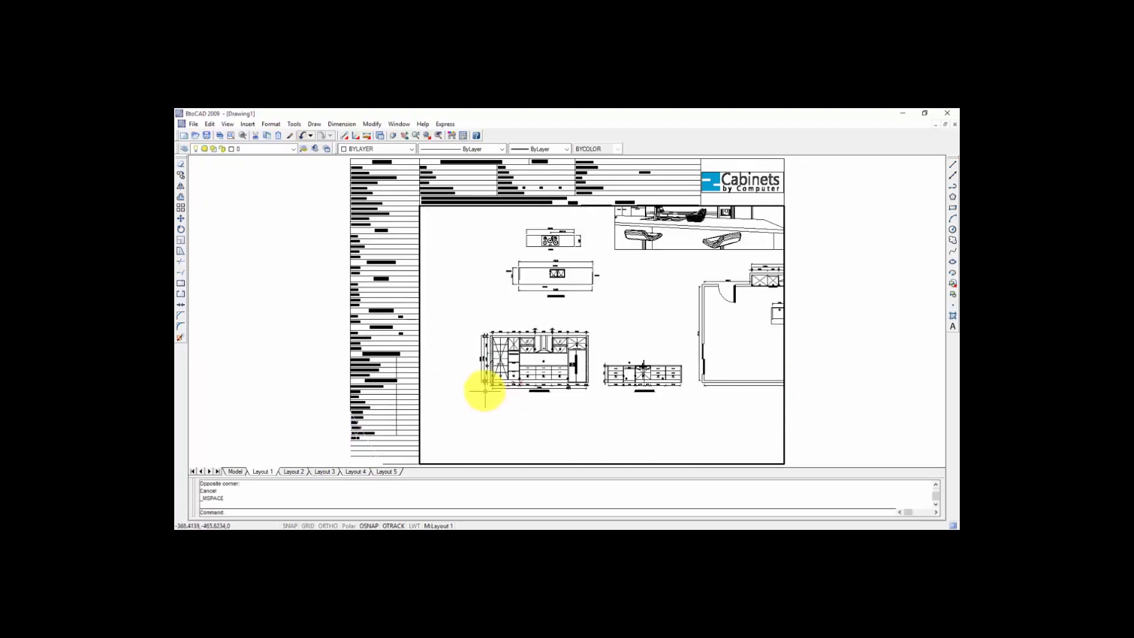
{"action": "middle_click_drag", "start_coordinate": [578, 339], "coordinate": [548, 353]}
{"action": "scroll", "coordinate": [546, 349], "scroll_direction": "up", "scroll_amount": 2}
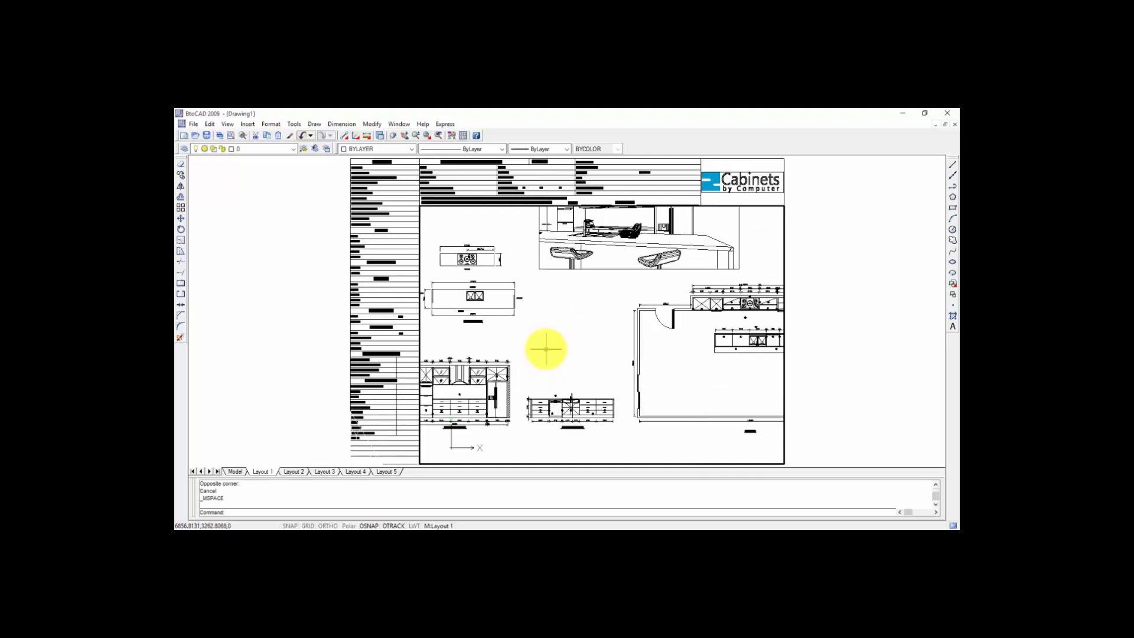
{"action": "middle_click_drag", "start_coordinate": [546, 348], "coordinate": [546, 360]}
{"action": "double_click", "coordinate": [889, 359]}
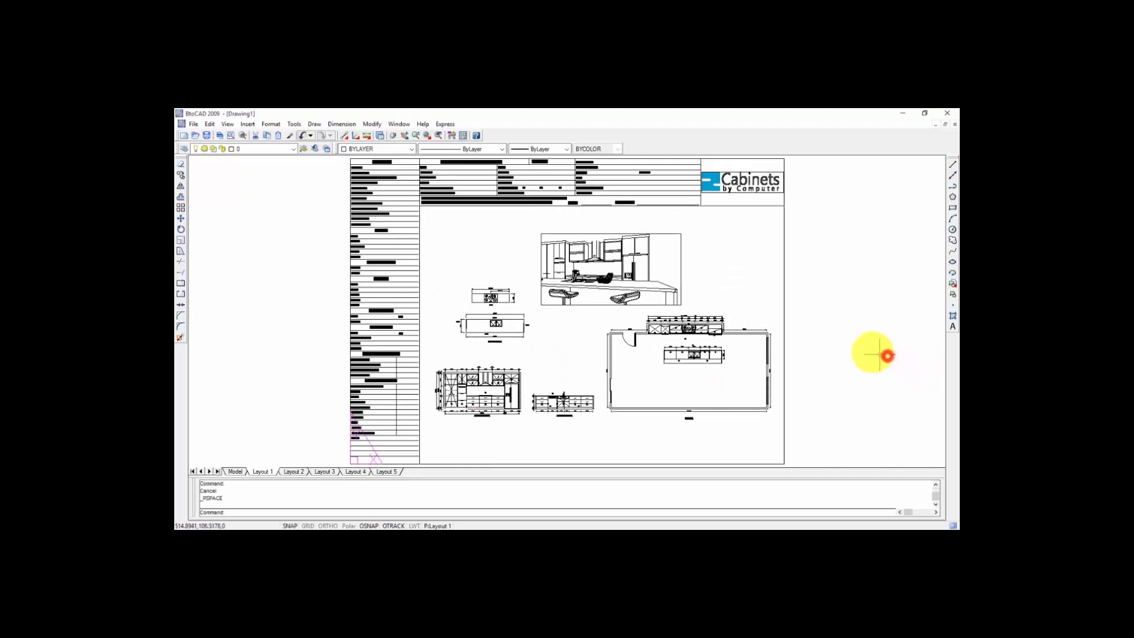
Examine the title block's fittings, door, splashback, bench and kickboard specification fields on Layout 1
{"action": "scroll", "coordinate": [632, 266], "scroll_direction": "up", "scroll_amount": 3}
{"action": "scroll", "coordinate": [606, 225], "scroll_direction": "down", "scroll_amount": 4}
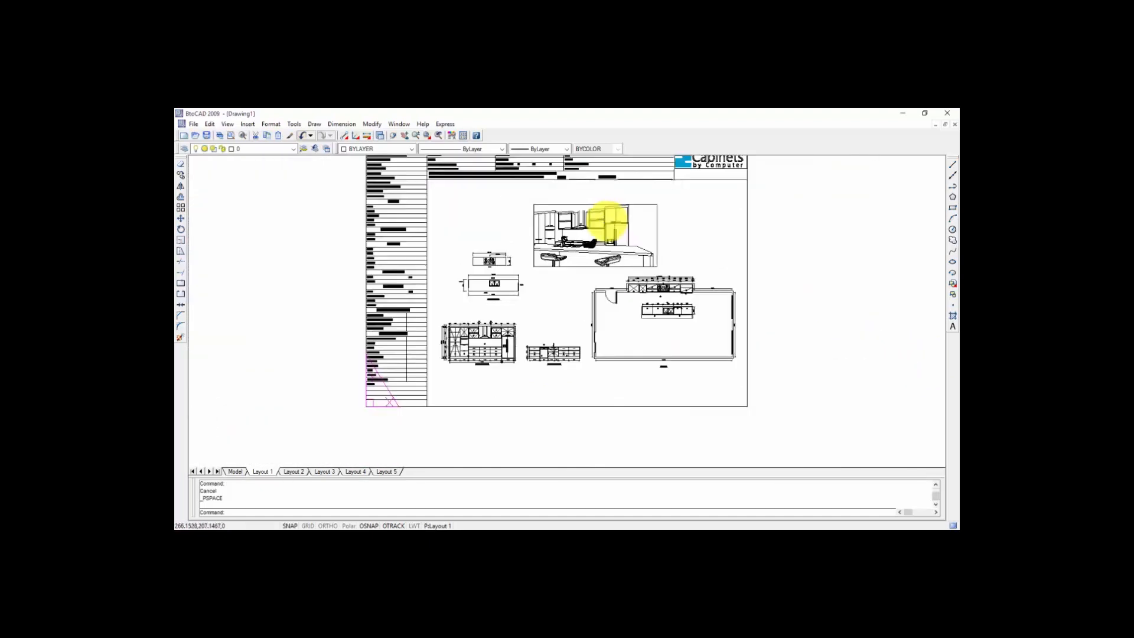
{"action": "scroll", "coordinate": [480, 189], "scroll_direction": "up", "scroll_amount": 5}
{"action": "scroll", "coordinate": [425, 213], "scroll_direction": "up", "scroll_amount": 4}
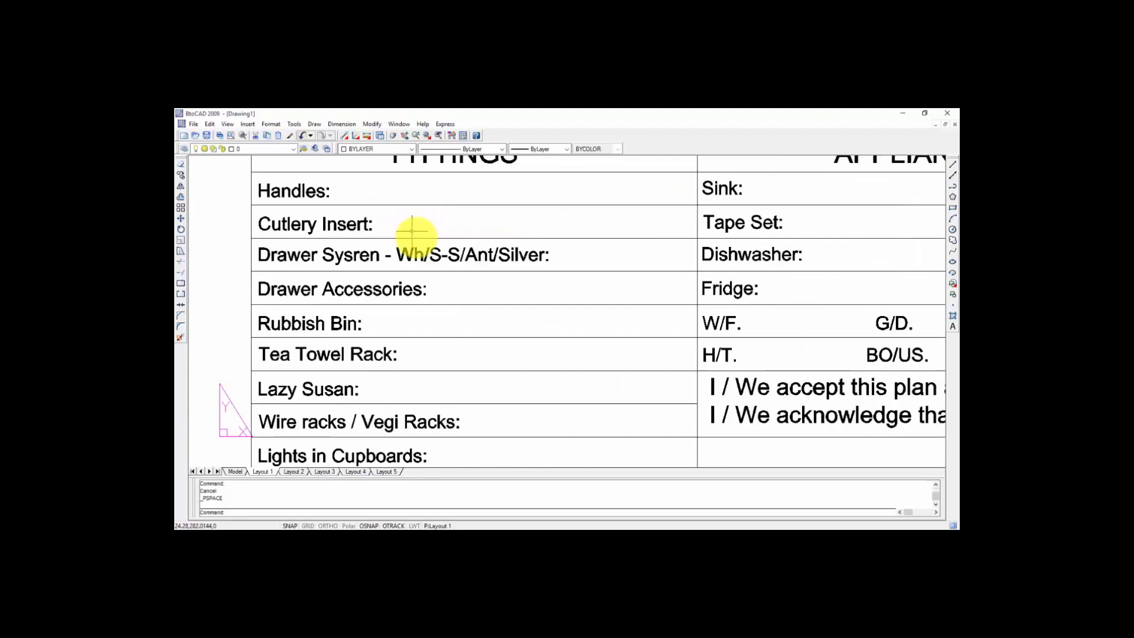
{"action": "scroll", "coordinate": [330, 172], "scroll_direction": "down", "scroll_amount": 3}
{"action": "scroll", "coordinate": [337, 204], "scroll_direction": "down", "scroll_amount": 4}
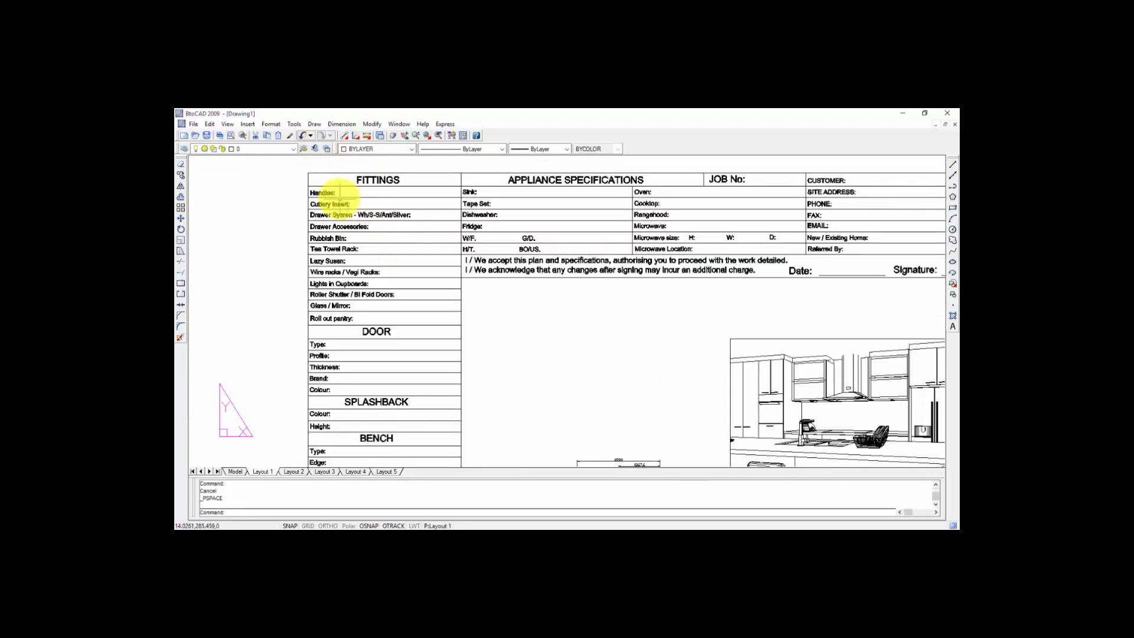
{"action": "scroll", "coordinate": [335, 192], "scroll_direction": "up", "scroll_amount": 5}
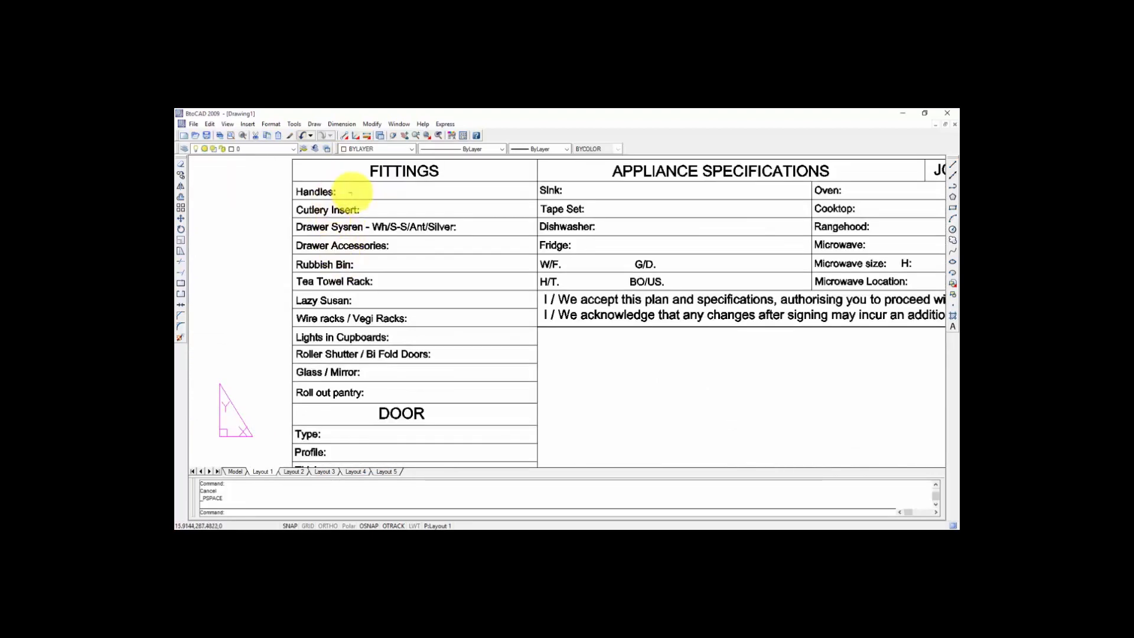
{"action": "scroll", "coordinate": [356, 188], "scroll_direction": "down", "scroll_amount": 4}
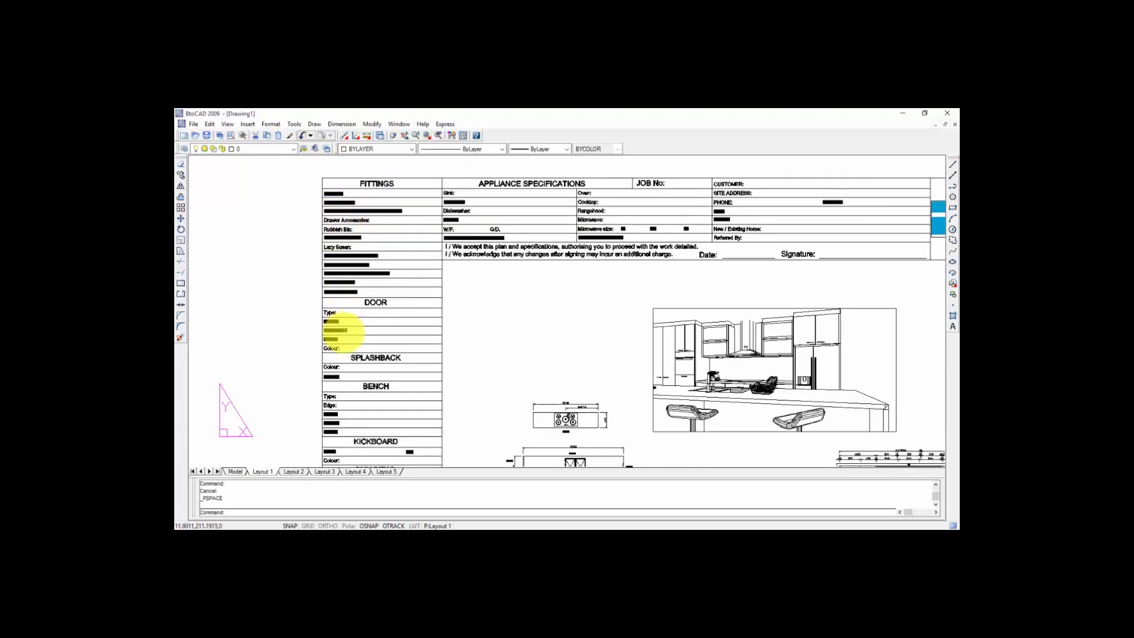
{"action": "scroll", "coordinate": [373, 310], "scroll_direction": "up", "scroll_amount": 3}
{"action": "scroll", "coordinate": [354, 277], "scroll_direction": "down", "scroll_amount": 4}
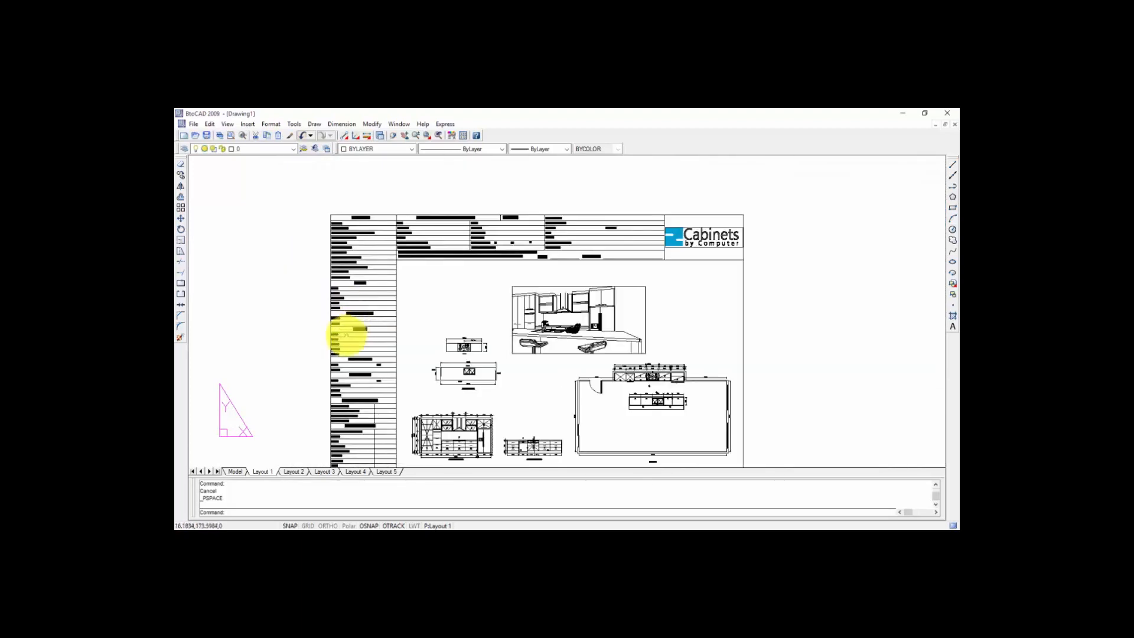
{"action": "scroll", "coordinate": [472, 248], "scroll_direction": "up", "scroll_amount": 5}
{"action": "scroll", "coordinate": [362, 228], "scroll_direction": "down", "scroll_amount": 4}
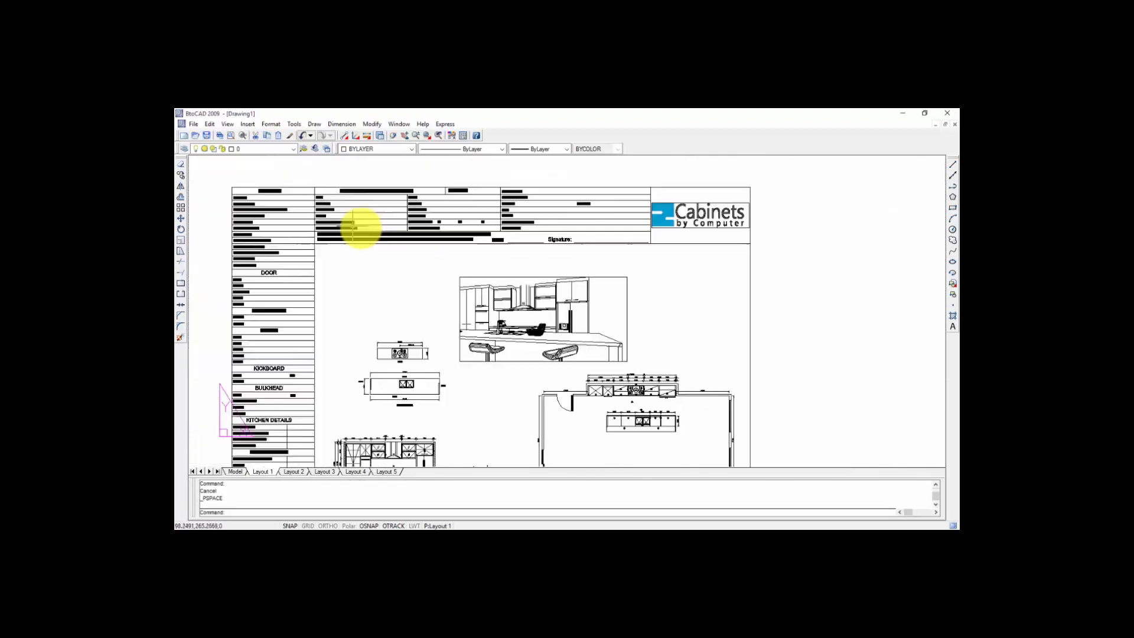
Review the appliance specification, job number and customer detail fields beside the company logo, finishing with the whole sheet in view
{"action": "scroll", "coordinate": [554, 201], "scroll_direction": "up", "scroll_amount": 5}
{"action": "scroll", "coordinate": [506, 202], "scroll_direction": "down", "scroll_amount": 5}
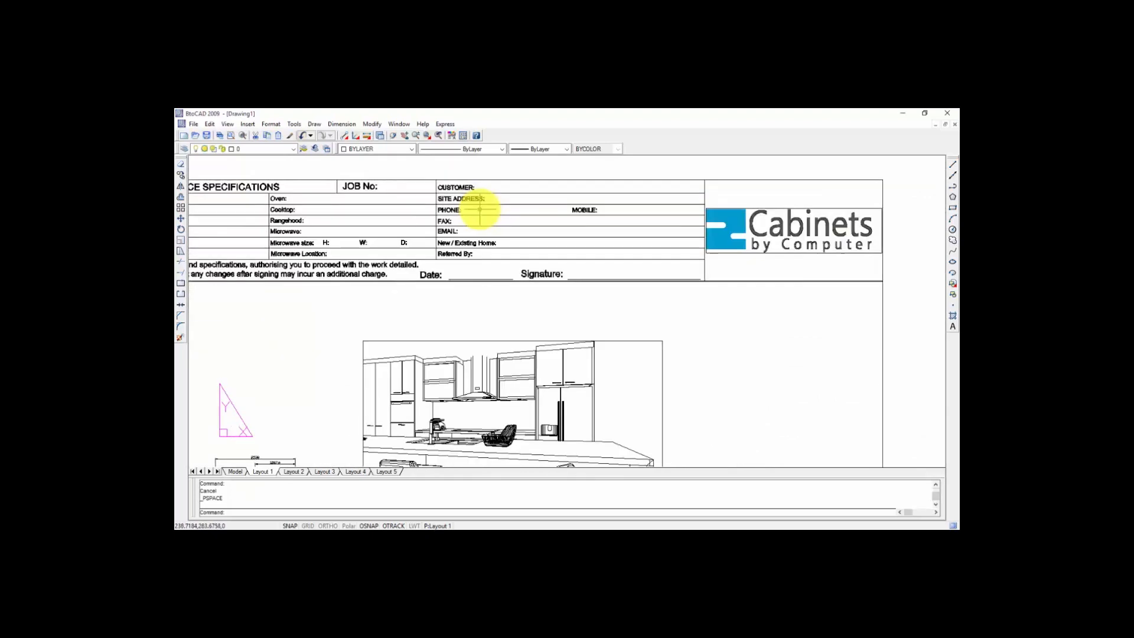
{"action": "scroll", "coordinate": [748, 304], "scroll_direction": "up", "scroll_amount": 2}
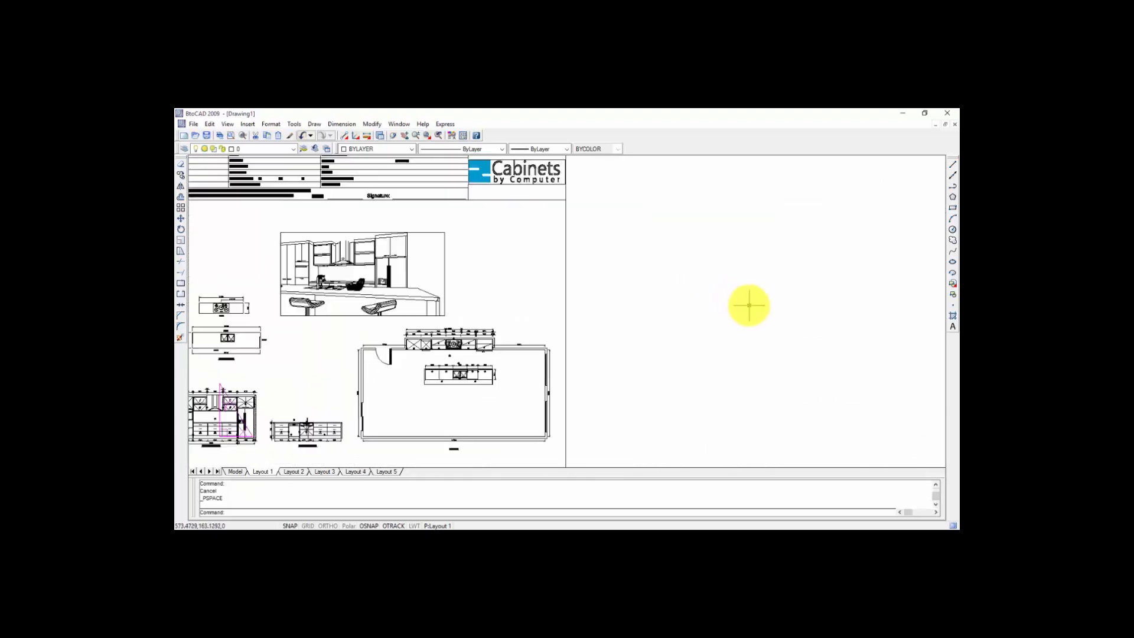
{"action": "middle_click", "coordinate": [747, 311]}
{"action": "middle_click", "coordinate": [747, 311]}
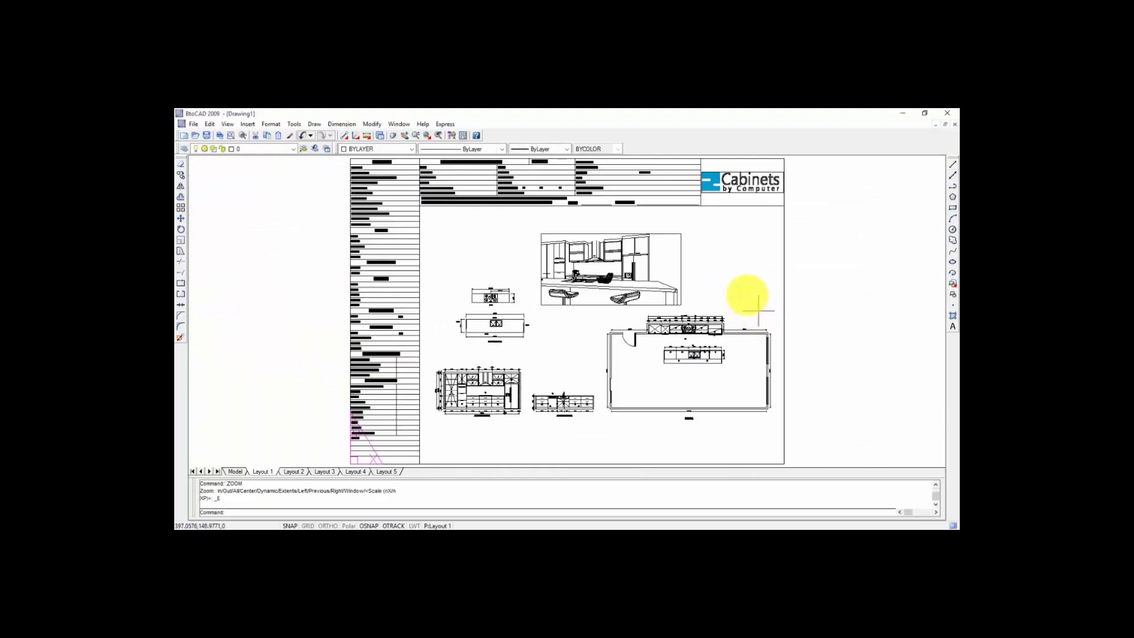
Set up the Layout 1 plot for Adobe PDF on A3 paper, with Extents as the plot area and scaled to fit the paper
{"action": "left_click", "coordinate": [193, 124]}
{"action": "left_click", "coordinate": [204, 248]}
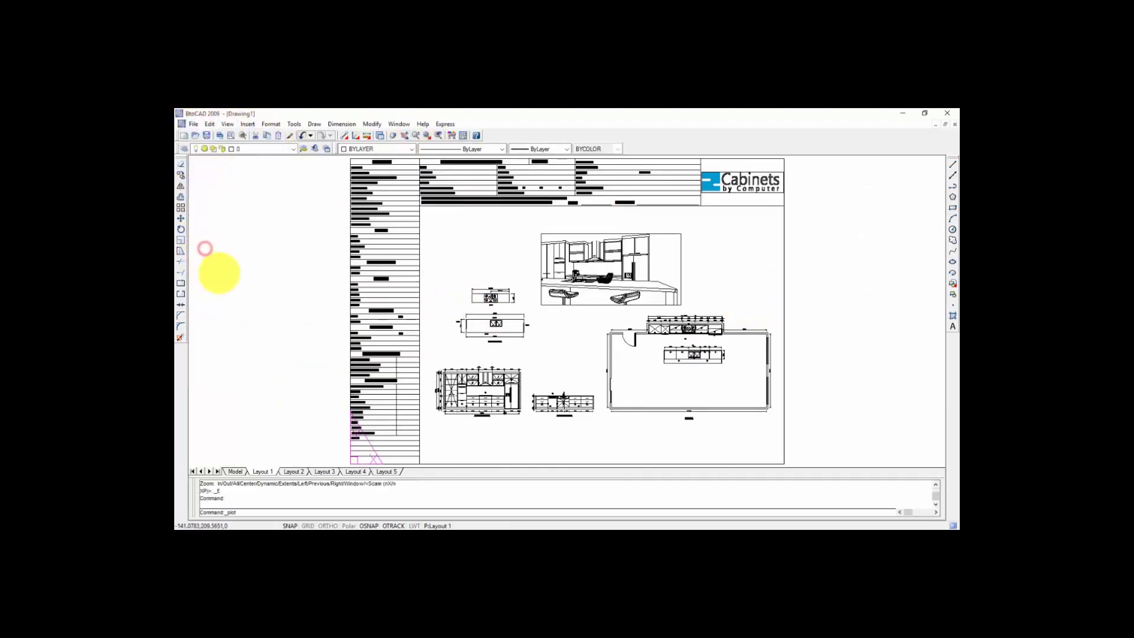
{"action": "left_click", "coordinate": [553, 254]}
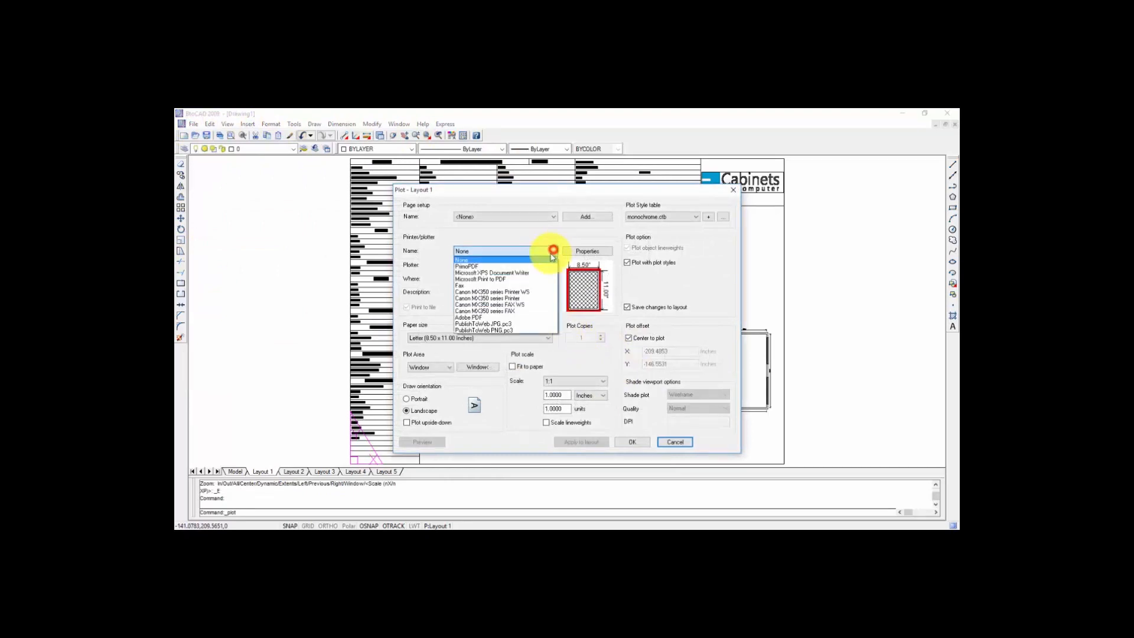
{"action": "left_click", "coordinate": [471, 318]}
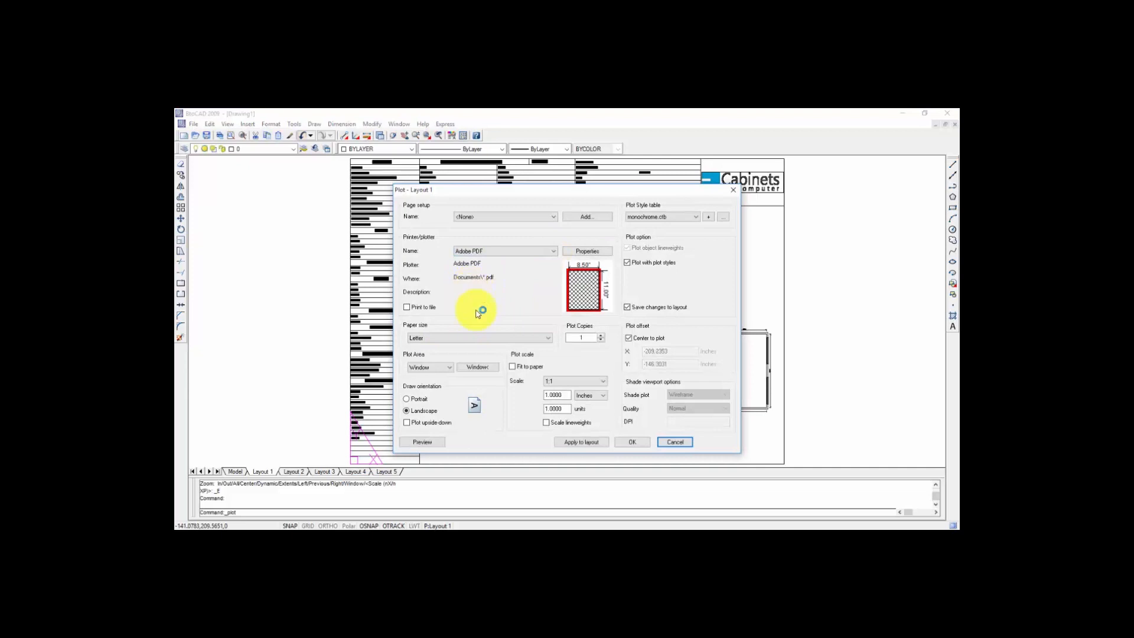
{"action": "left_click", "coordinate": [549, 341]}
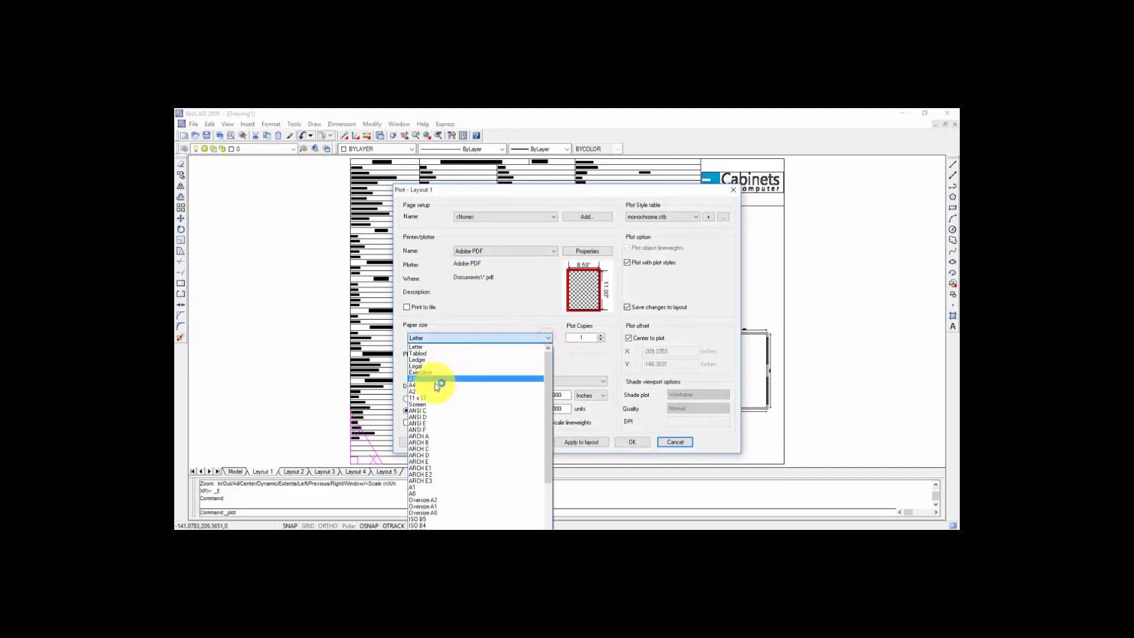
{"action": "left_click", "coordinate": [415, 381]}
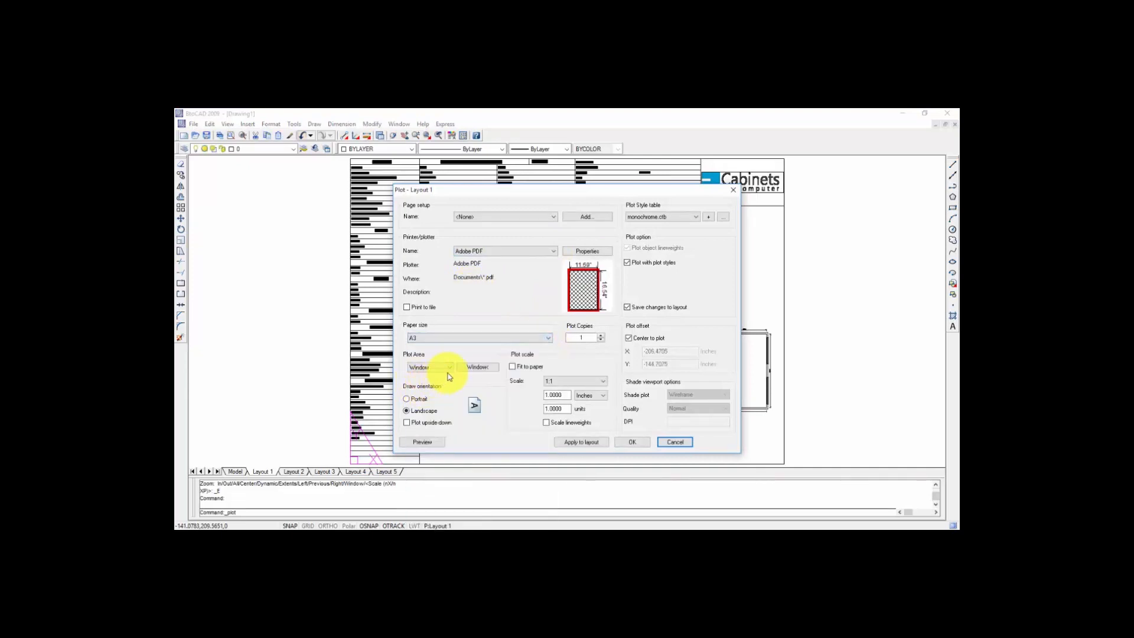
{"action": "left_click", "coordinate": [450, 368]}
{"action": "left_click", "coordinate": [418, 385]}
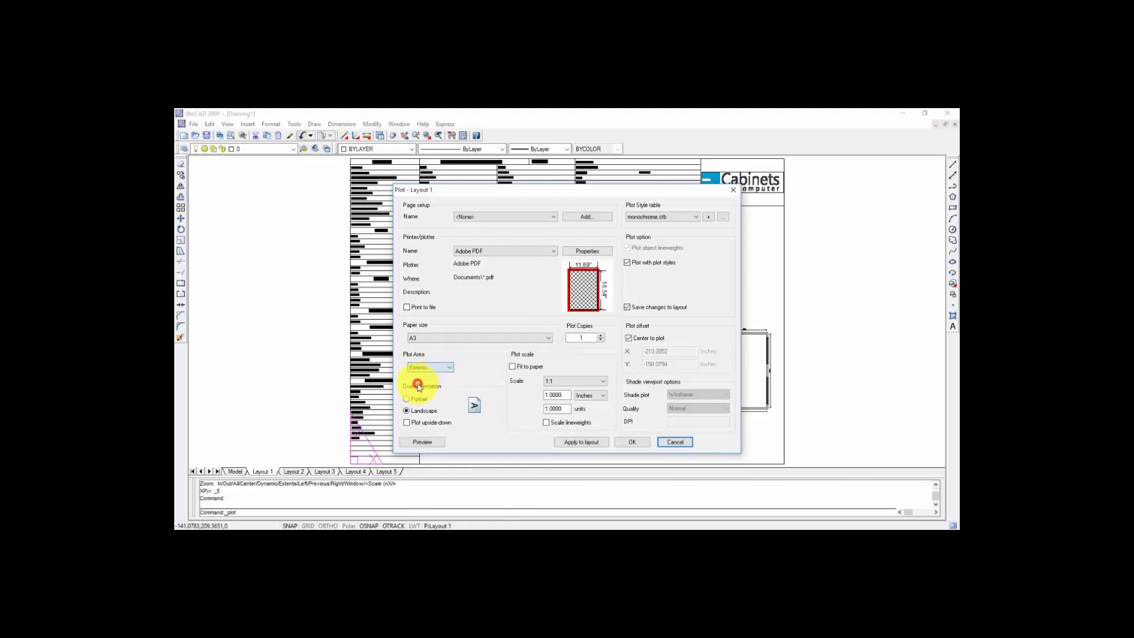
{"action": "left_click", "coordinate": [512, 367]}
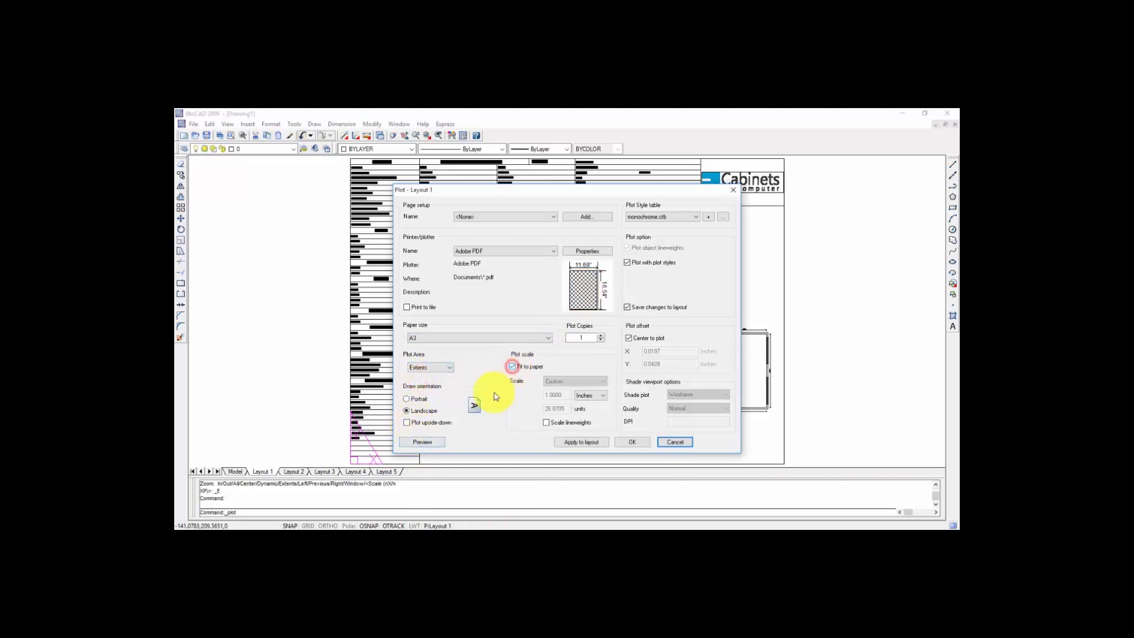
Preview the Layout 1 plot and leave the plot setup without printing
{"action": "left_click", "coordinate": [421, 442]}
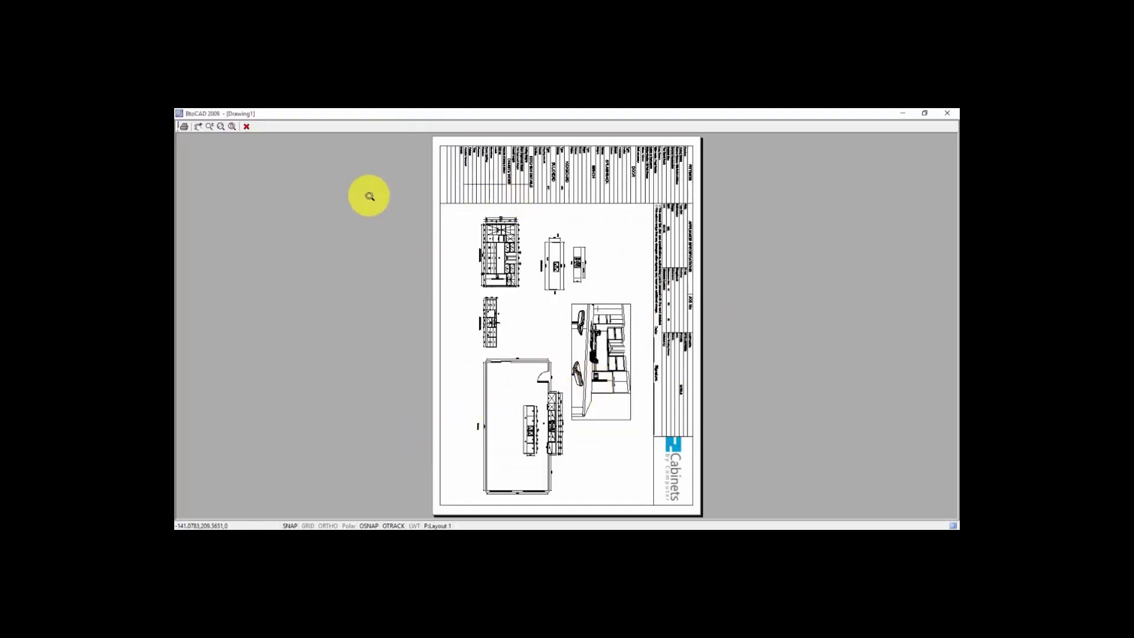
{"action": "left_click", "coordinate": [248, 127]}
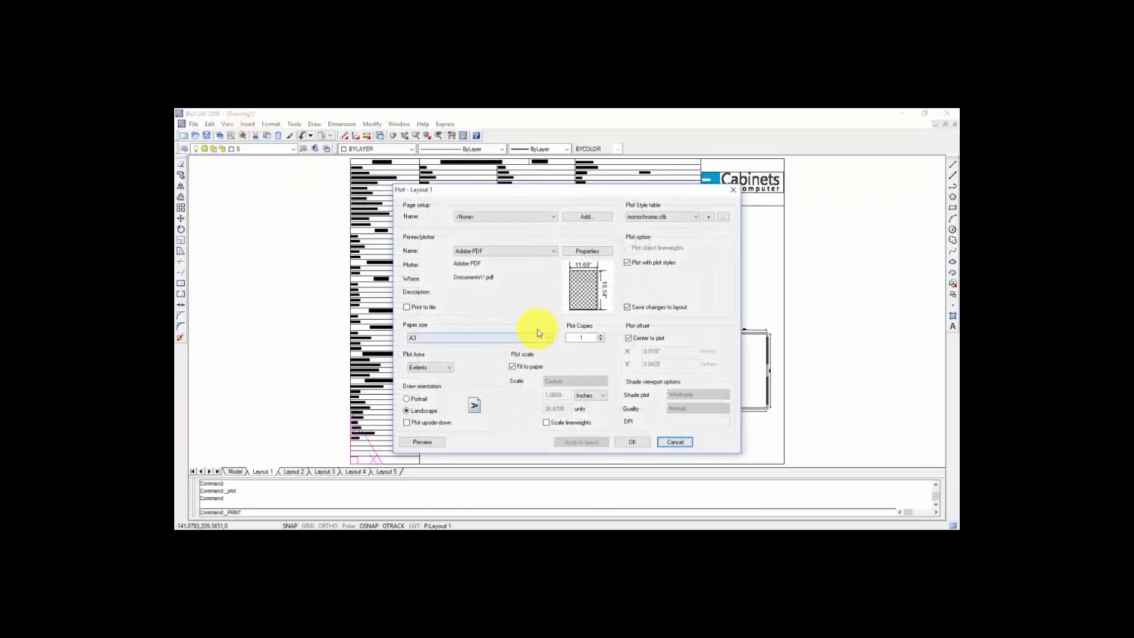
{"action": "left_click", "coordinate": [676, 443]}
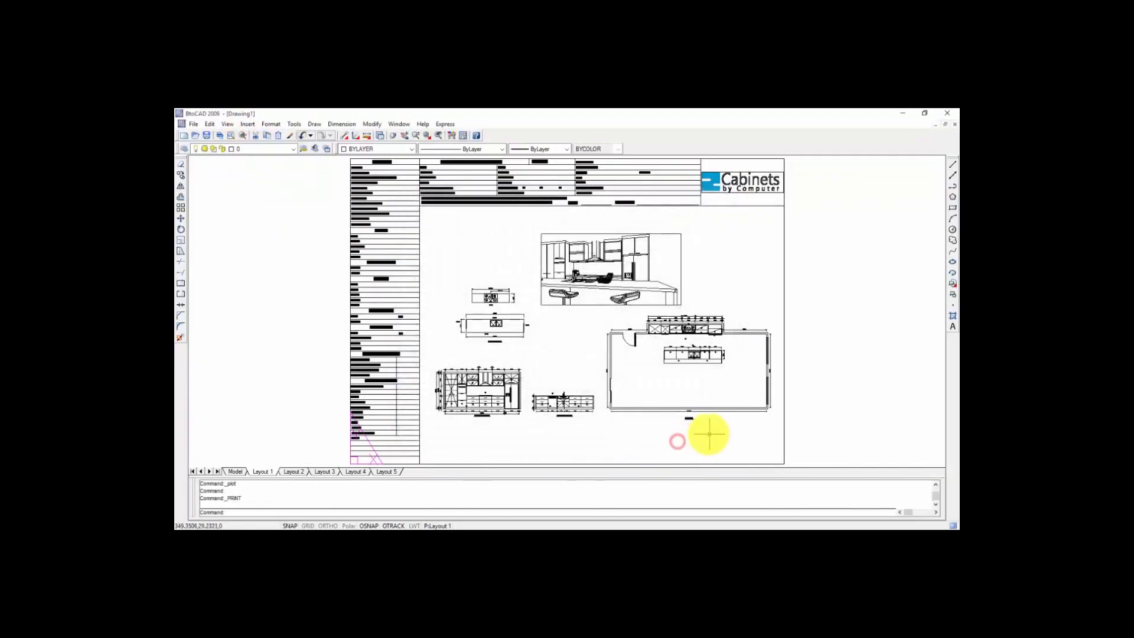
Open Layout 2 and frame the A View elevation drawing inside its viewport, returning to paper space
{"action": "left_click", "coordinate": [294, 472]}
{"action": "scroll", "coordinate": [512, 307], "scroll_direction": "down", "scroll_amount": 5}
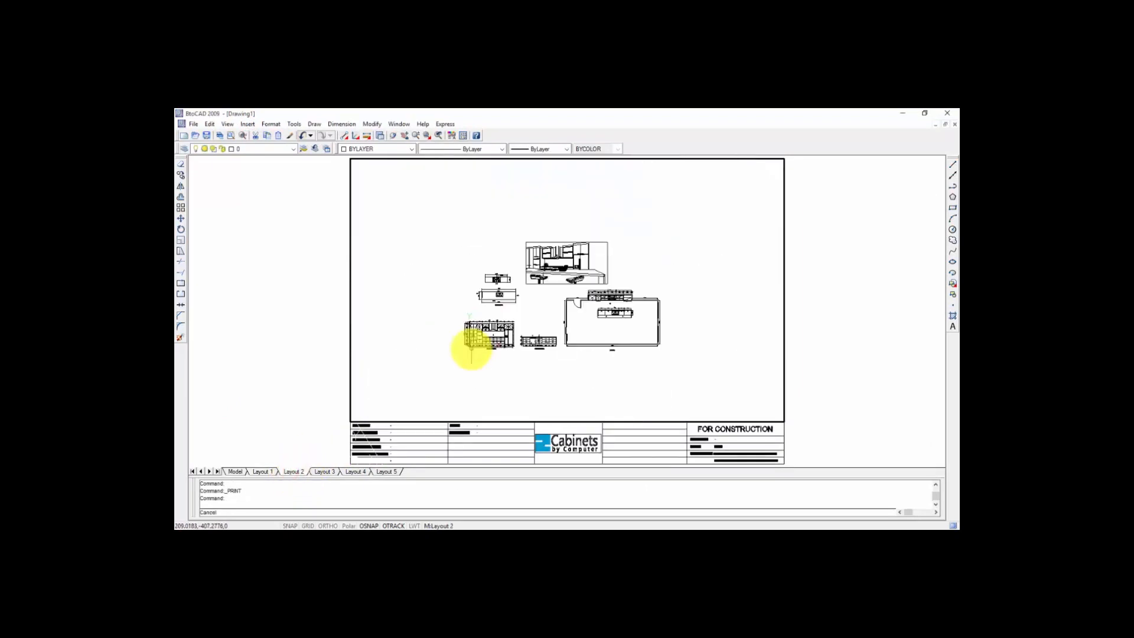
{"action": "scroll", "coordinate": [496, 337], "scroll_direction": "up", "scroll_amount": 8}
{"action": "scroll", "coordinate": [595, 358], "scroll_direction": "up", "scroll_amount": 4}
{"action": "scroll", "coordinate": [524, 251], "scroll_direction": "down", "scroll_amount": 3}
{"action": "middle_click_drag", "start_coordinate": [532, 293], "coordinate": [567, 283]}
{"action": "double_click", "coordinate": [878, 292]}
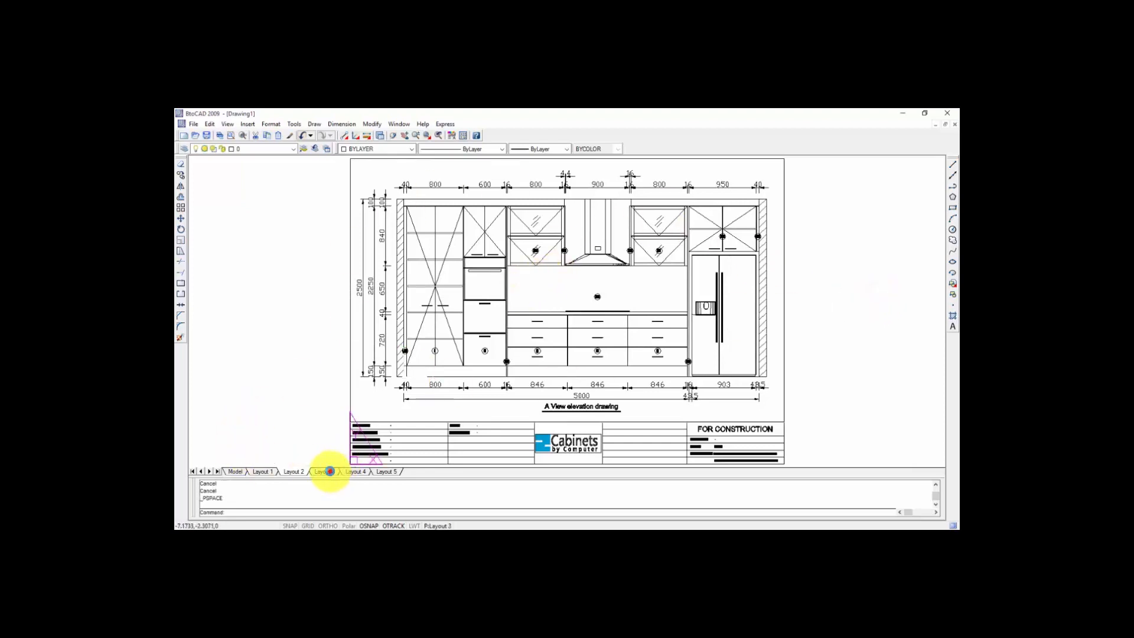
Frame the B View elevation drawing inside the Layout 3 viewport and return to paper space
{"action": "scroll", "coordinate": [418, 307], "scroll_direction": "down", "scroll_amount": 8}
{"action": "scroll", "coordinate": [354, 352], "scroll_direction": "down", "scroll_amount": 5}
{"action": "scroll", "coordinate": [441, 361], "scroll_direction": "up", "scroll_amount": 5}
{"action": "scroll", "coordinate": [692, 327], "scroll_direction": "up", "scroll_amount": 4}
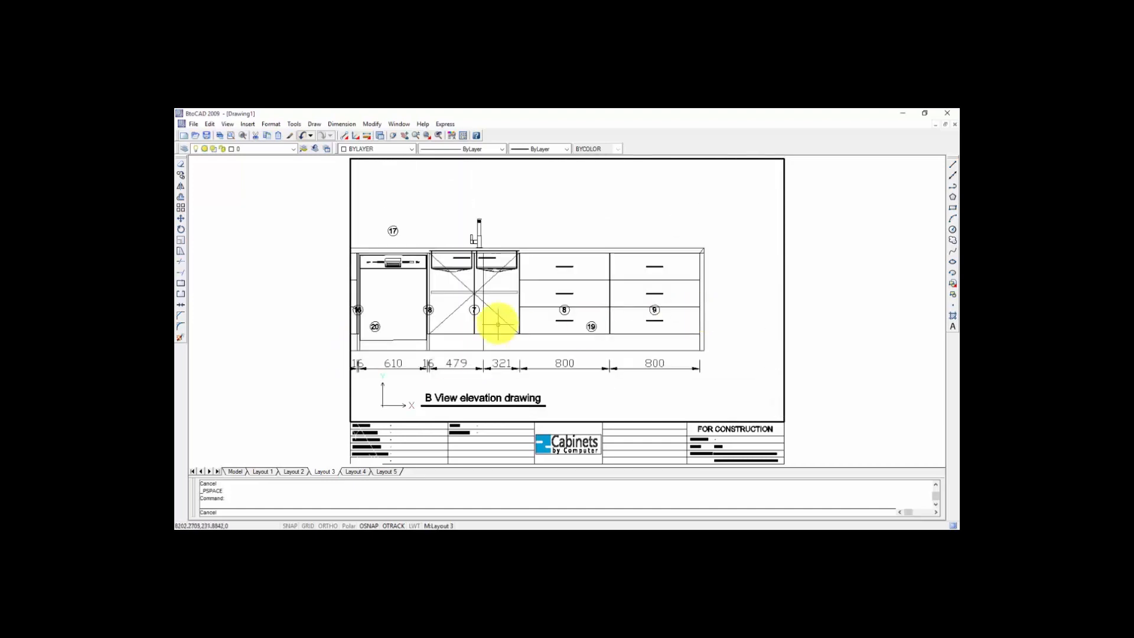
{"action": "scroll", "coordinate": [588, 317], "scroll_direction": "down", "scroll_amount": 2}
{"action": "middle_click_drag", "start_coordinate": [439, 327], "coordinate": [489, 335]}
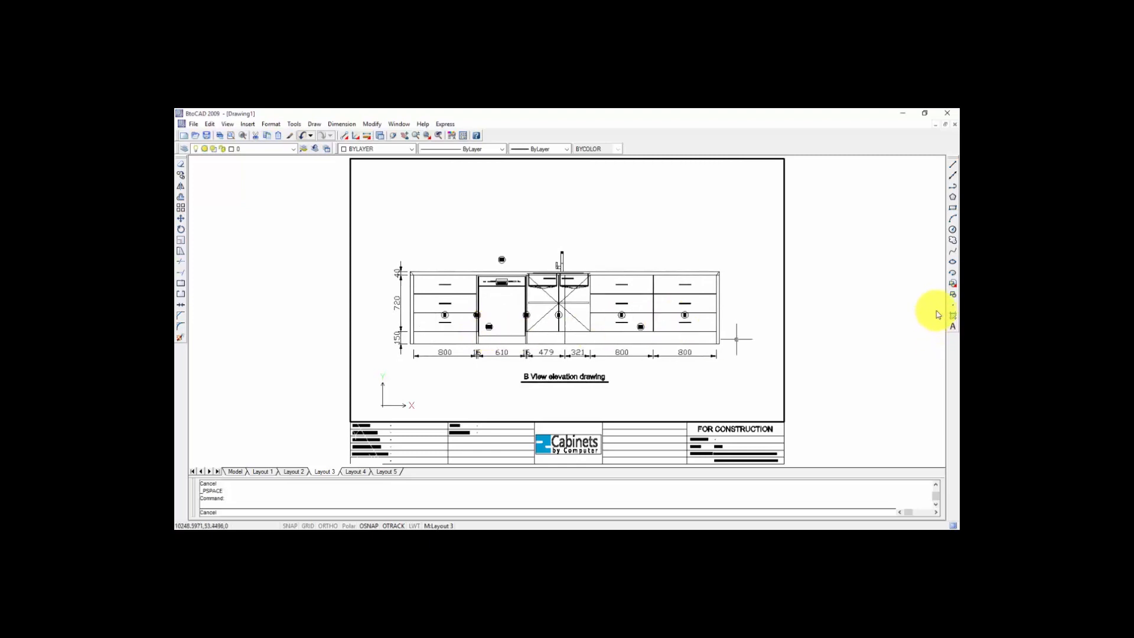
{"action": "double_click", "coordinate": [878, 324]}
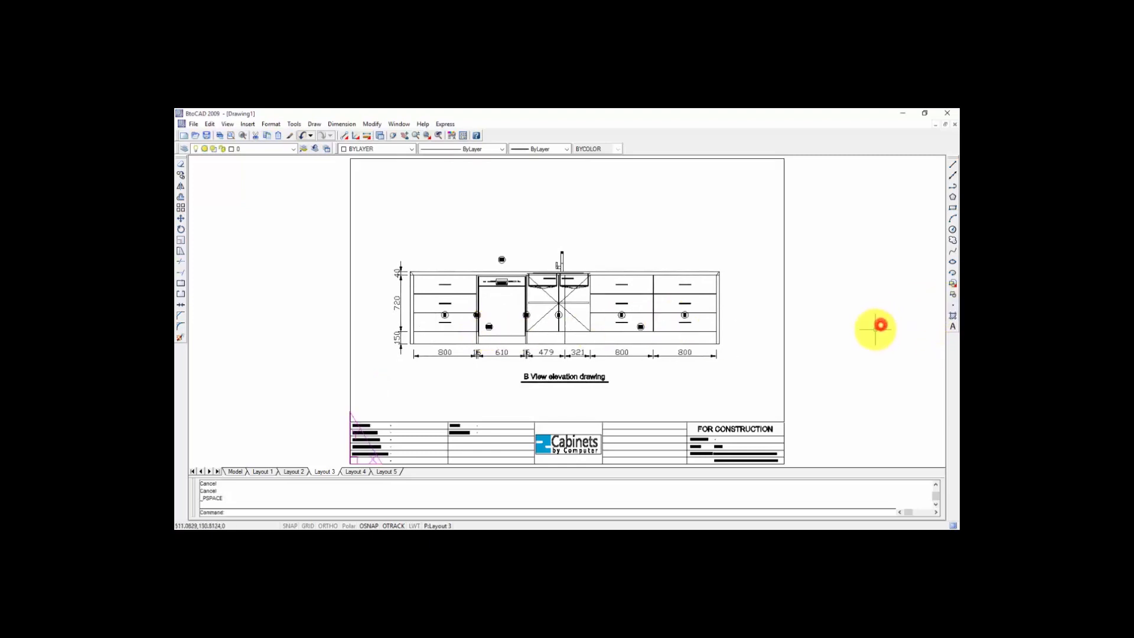
Open Layout 4, frame the wall cabinet run and island from the room plan in its viewport, and return to the full sheet in paper space
{"action": "left_click", "coordinate": [356, 473]}
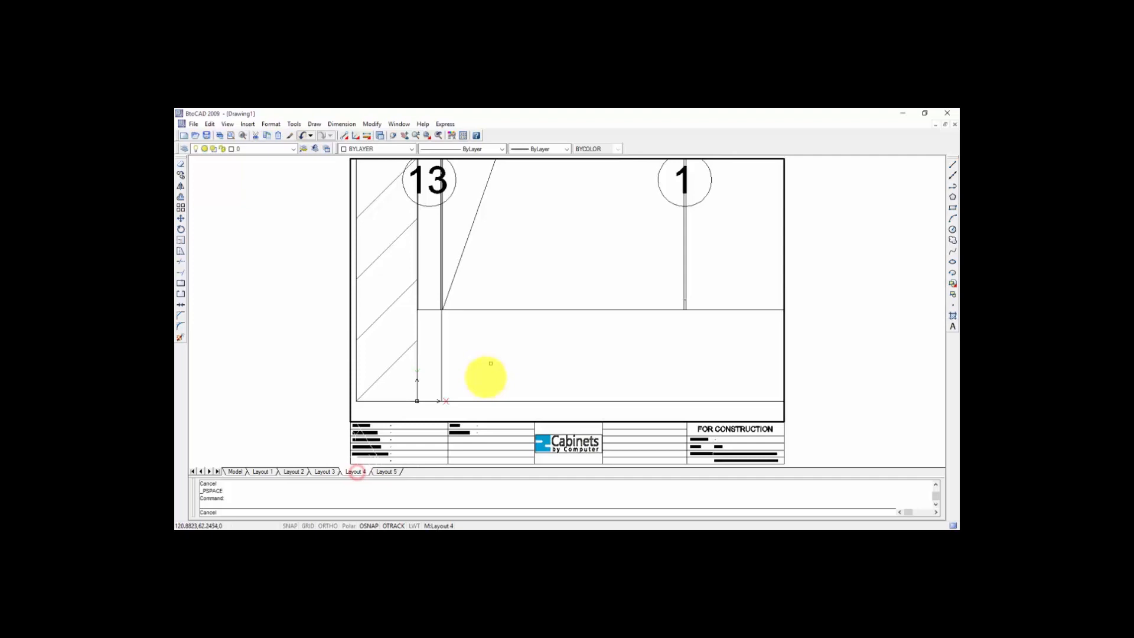
{"action": "scroll", "coordinate": [554, 361], "scroll_direction": "down", "scroll_amount": 10}
{"action": "scroll", "coordinate": [554, 349], "scroll_direction": "up", "scroll_amount": 2}
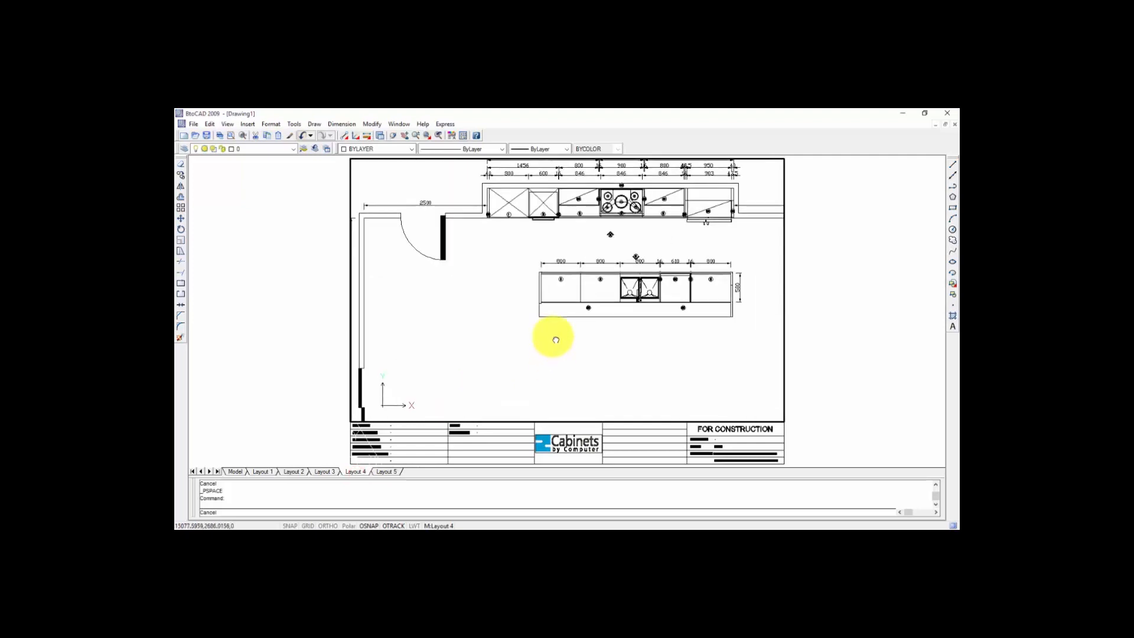
{"action": "scroll", "coordinate": [541, 313], "scroll_direction": "down", "scroll_amount": 2}
{"action": "middle_click_drag", "start_coordinate": [532, 306], "coordinate": [497, 326]}
{"action": "scroll", "coordinate": [496, 324], "scroll_direction": "up", "scroll_amount": 2}
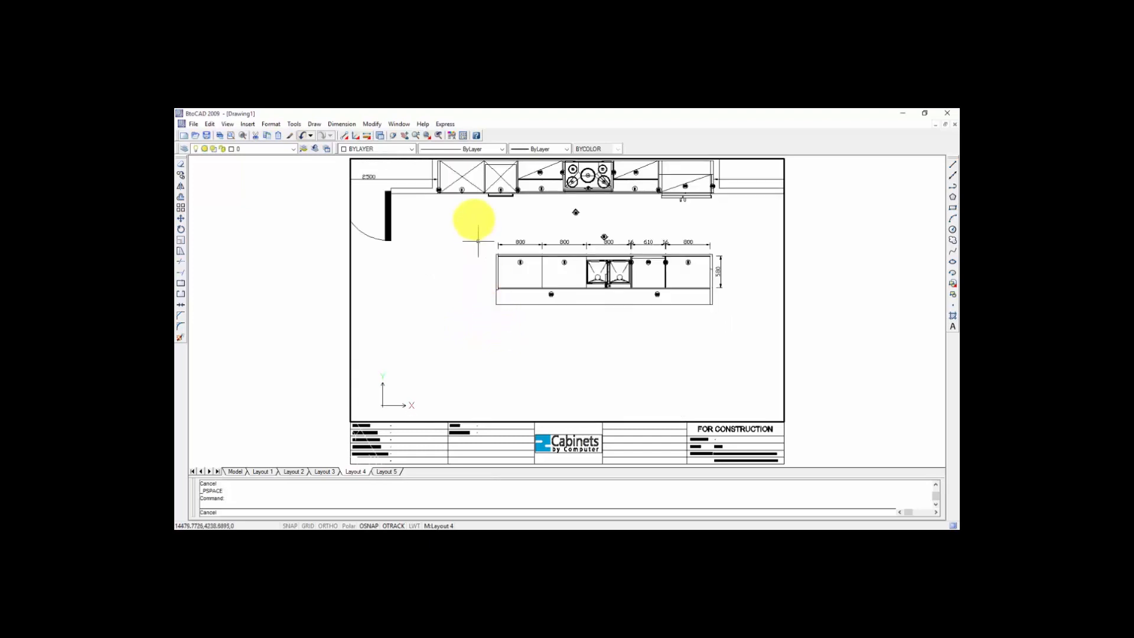
{"action": "middle_click_drag", "start_coordinate": [466, 228], "coordinate": [458, 296]}
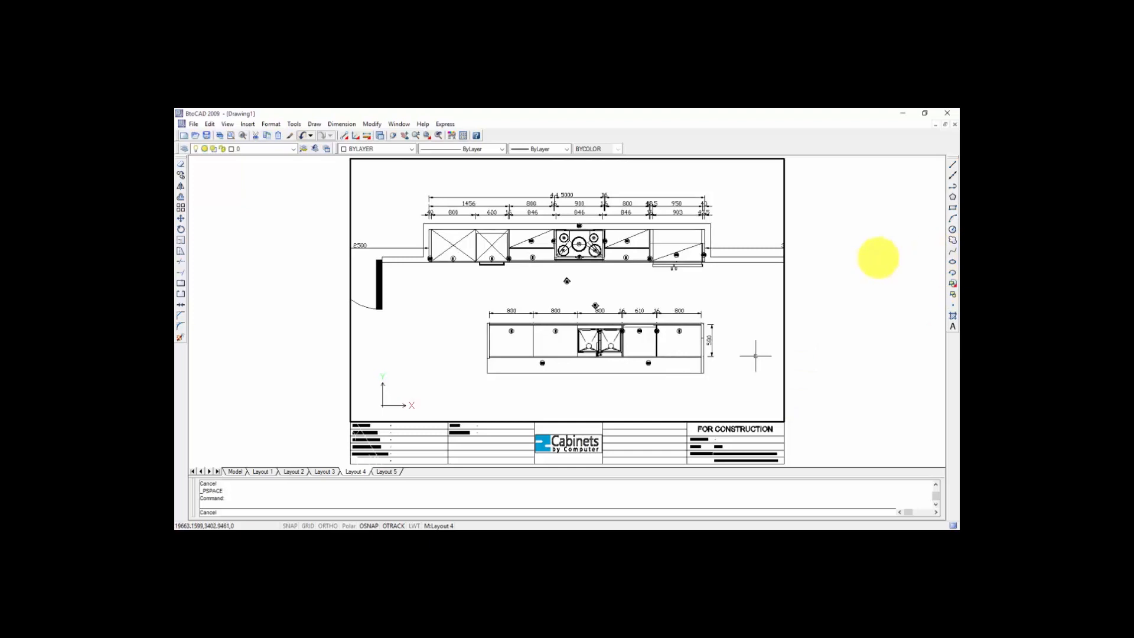
{"action": "double_click", "coordinate": [867, 297]}
{"action": "scroll", "coordinate": [531, 362], "scroll_direction": "down", "scroll_amount": 3}
{"action": "scroll", "coordinate": [530, 362], "scroll_direction": "down", "scroll_amount": 2}
{"action": "scroll", "coordinate": [537, 362], "scroll_direction": "up", "scroll_amount": 6}
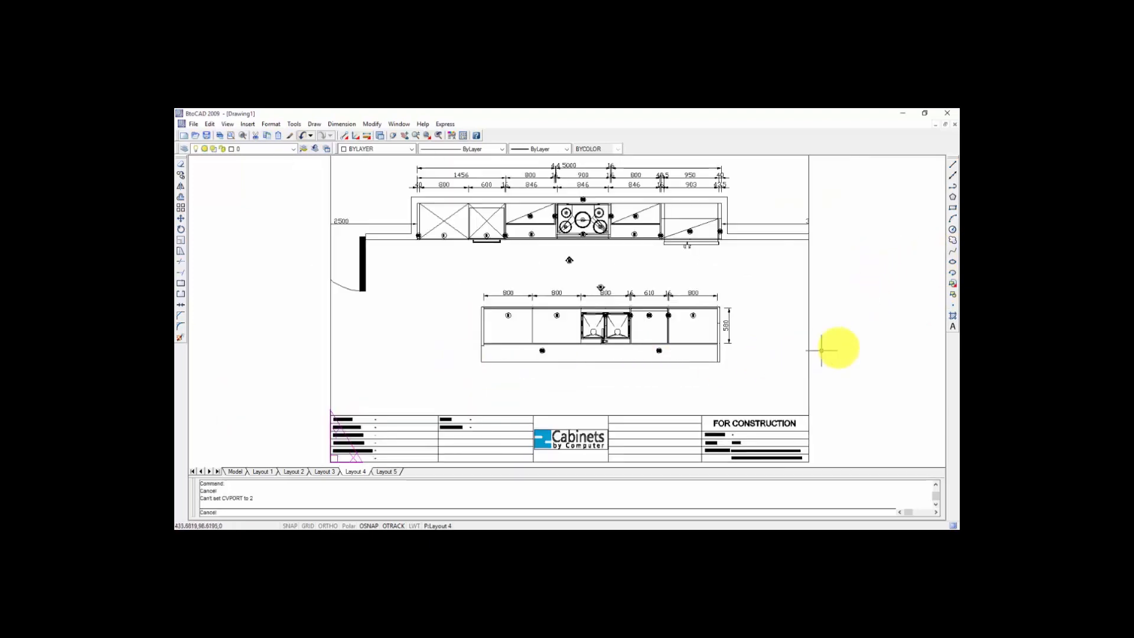
{"action": "middle_click", "coordinate": [863, 345]}
{"action": "middle_click", "coordinate": [862, 345]}
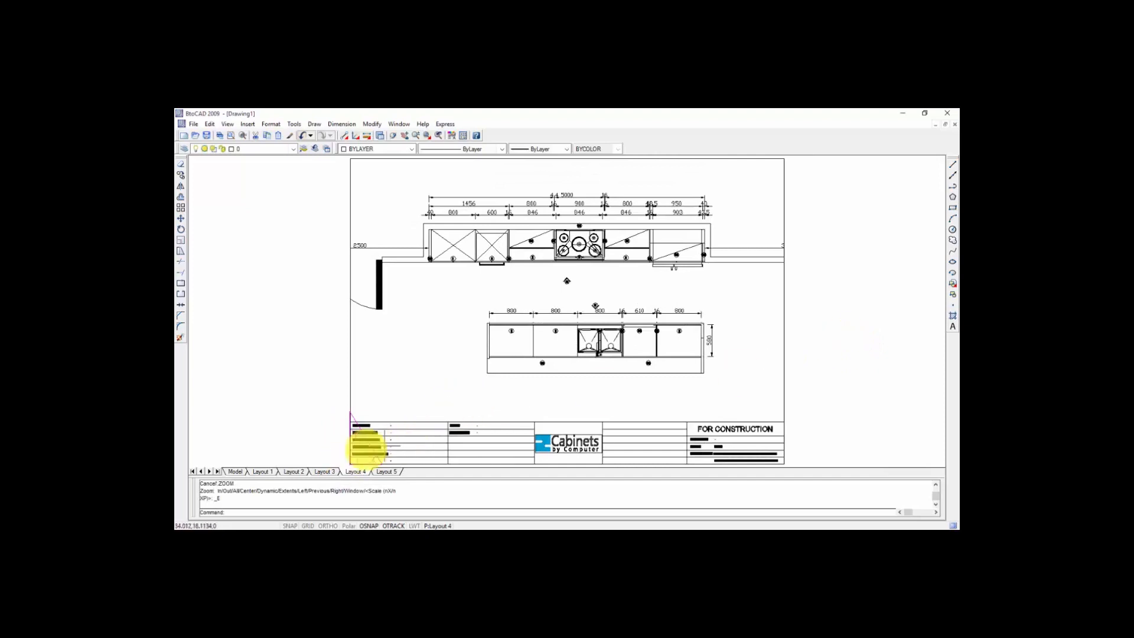